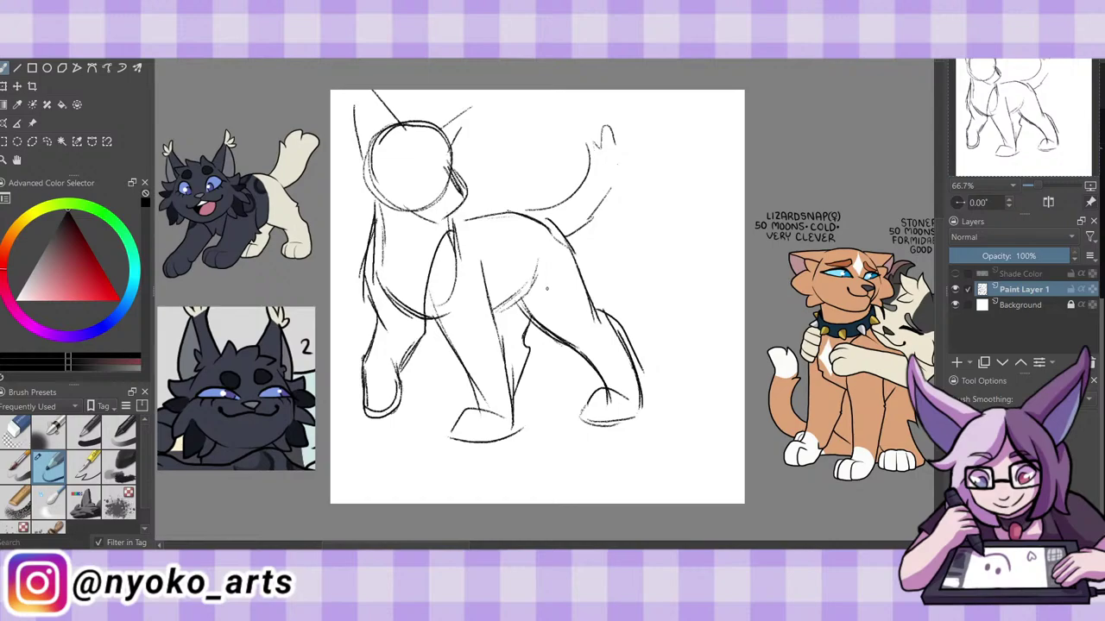
Sketch the large standing cat's fluffy raised tail with jagged tufts at the tip and underside, and save the drawing.
{"action": "mouse_move", "coordinate": [402, 561]}
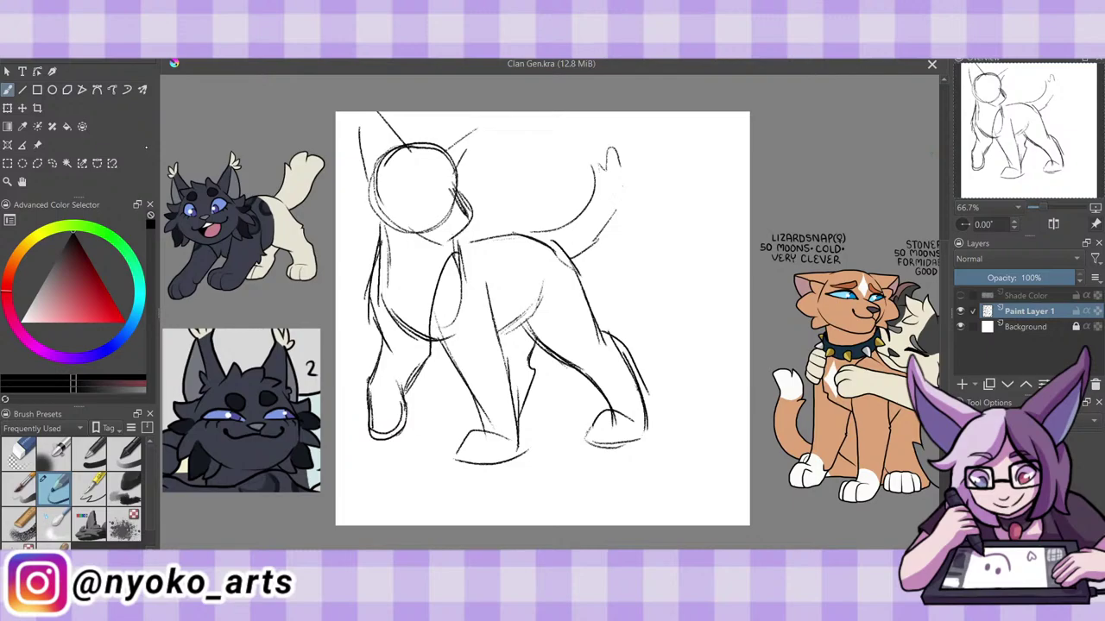
{"action": "mouse_move", "coordinate": [539, 241]}
{"action": "left_mouse_down"}
{"action": "mouse_move", "coordinate": [592, 180]}
{"action": "mouse_move", "coordinate": [580, 141]}
{"action": "left_mouse_up"}
{"action": "mouse_move", "coordinate": [582, 143]}
{"action": "left_mouse_down"}
{"action": "mouse_move", "coordinate": [610, 183]}
{"action": "mouse_move", "coordinate": [622, 154]}
{"action": "mouse_move", "coordinate": [614, 223]}
{"action": "mouse_move", "coordinate": [578, 259]}
{"action": "left_mouse_up"}
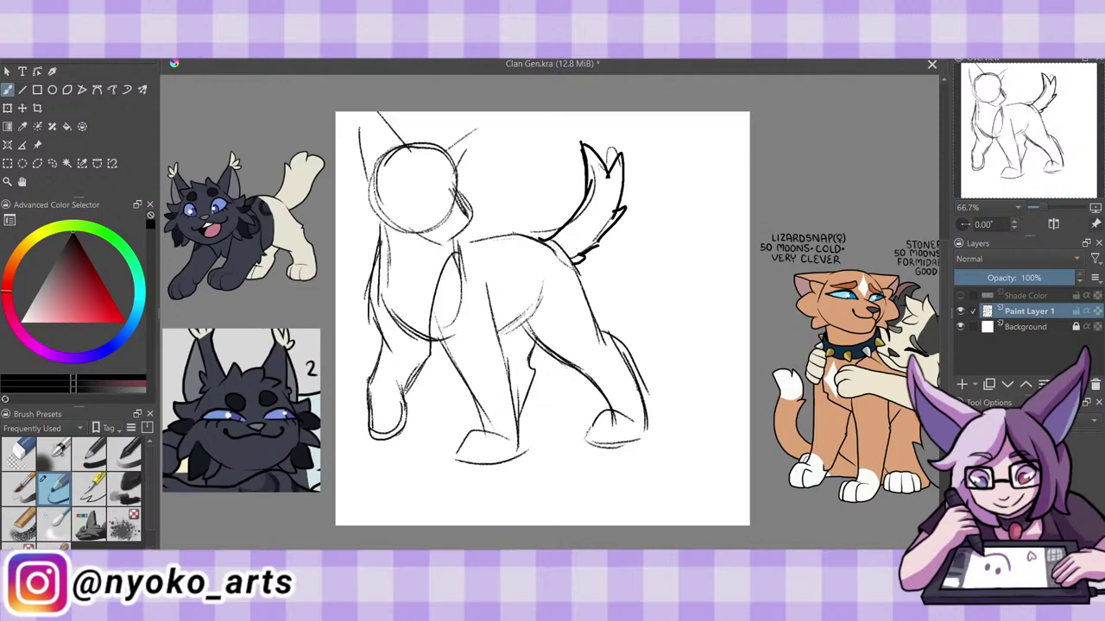
{"action": "key", "text": "ctrl+s"}
Lower the standing cat sketch layer's opacity to 30% and add a new paint layer above it.
{"action": "left_click", "coordinate": [990, 277]}
{"action": "left_click", "coordinate": [962, 385]}
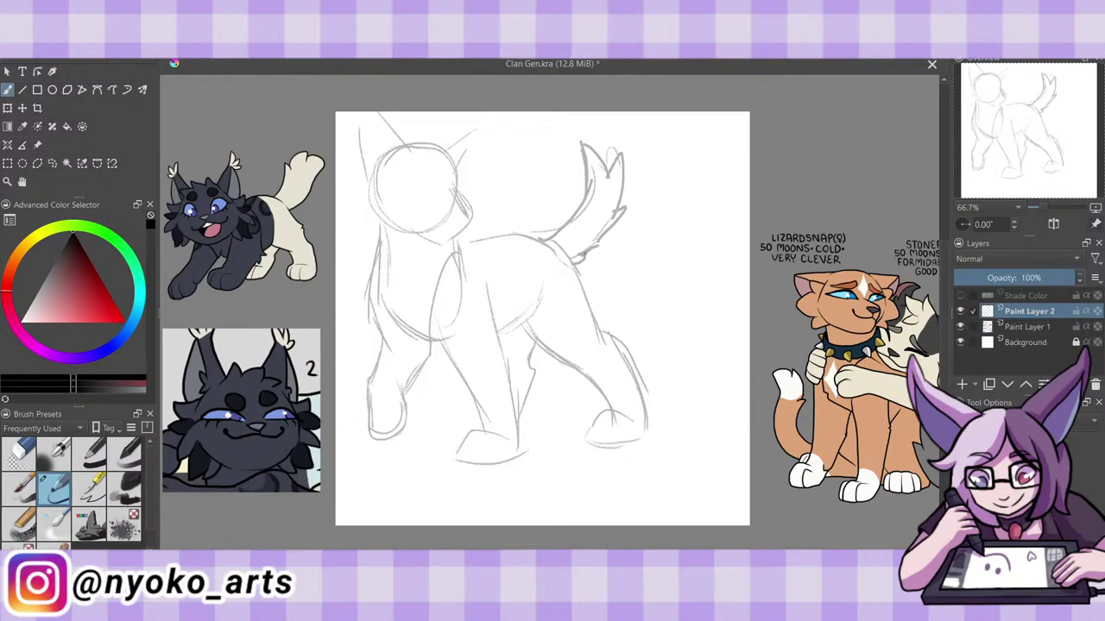
Sketch a second, leaping cat with a round head over the standing cat's rump, a small muzzle and a back line sloping down right.
{"action": "mouse_move", "coordinate": [561, 210]}
{"action": "left_mouse_down"}
{"action": "mouse_move", "coordinate": [592, 233]}
{"action": "mouse_move", "coordinate": [549, 216]}
{"action": "mouse_move", "coordinate": [569, 269]}
{"action": "left_mouse_up"}
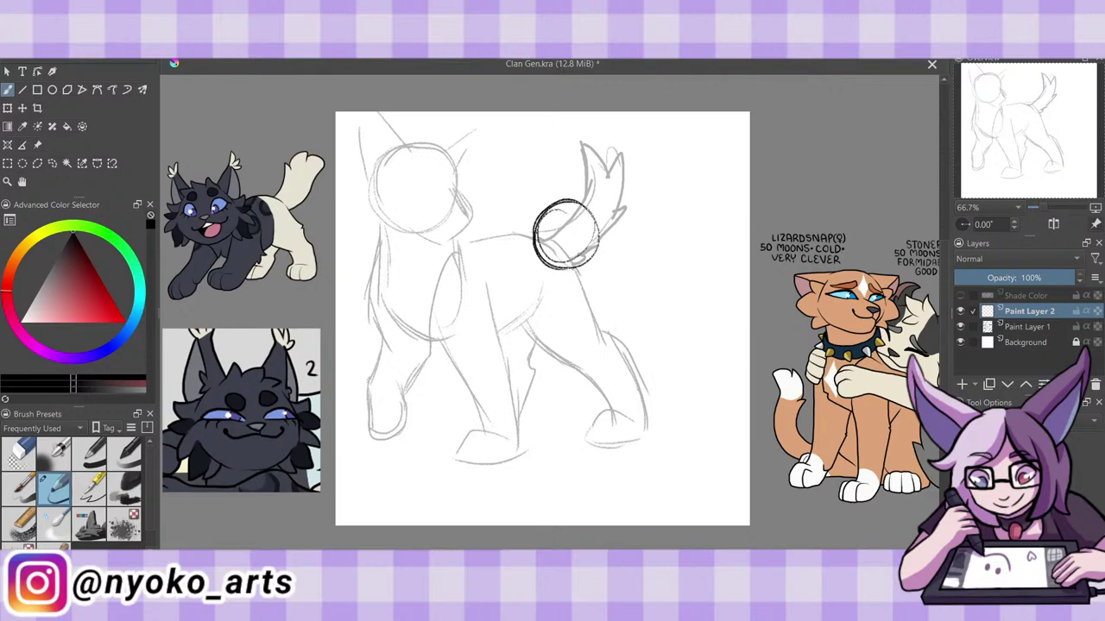
{"action": "mouse_move", "coordinate": [539, 228]}
{"action": "left_mouse_down"}
{"action": "mouse_move", "coordinate": [522, 235]}
{"action": "mouse_move", "coordinate": [522, 262]}
{"action": "mouse_move", "coordinate": [578, 276]}
{"action": "mouse_move", "coordinate": [605, 249]}
{"action": "mouse_move", "coordinate": [594, 249]}
{"action": "mouse_move", "coordinate": [604, 303]}
{"action": "mouse_move", "coordinate": [614, 240]}
{"action": "mouse_move", "coordinate": [620, 259]}
{"action": "mouse_move", "coordinate": [677, 281]}
{"action": "left_mouse_up"}
{"action": "mouse_move", "coordinate": [628, 255]}
{"action": "left_mouse_down"}
{"action": "mouse_move", "coordinate": [717, 304]}
{"action": "mouse_move", "coordinate": [728, 343]}
{"action": "left_mouse_up"}
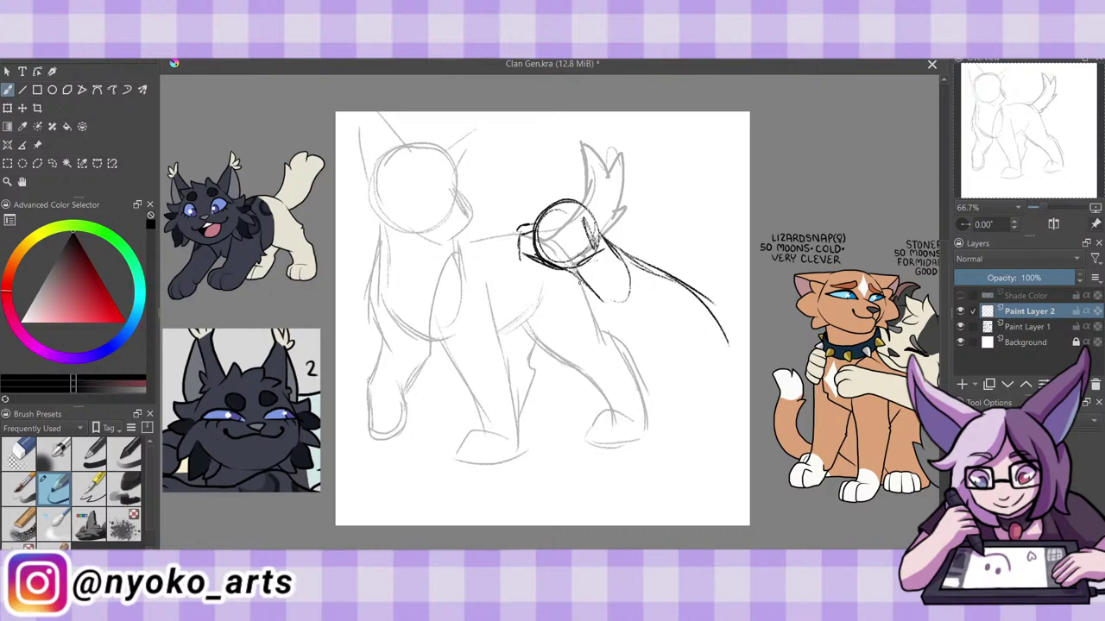
Sketch the leaping cat's shoulder and its two forelegs stretched out toward the standing cat.
{"action": "mouse_move", "coordinate": [635, 289]}
{"action": "left_mouse_down"}
{"action": "mouse_move", "coordinate": [452, 251]}
{"action": "mouse_move", "coordinate": [458, 290]}
{"action": "mouse_move", "coordinate": [488, 285]}
{"action": "mouse_move", "coordinate": [539, 307]}
{"action": "mouse_move", "coordinate": [615, 310]}
{"action": "mouse_move", "coordinate": [623, 300]}
{"action": "left_mouse_up"}
{"action": "mouse_move", "coordinate": [542, 211]}
{"action": "left_mouse_down"}
{"action": "mouse_move", "coordinate": [502, 193]}
{"action": "mouse_move", "coordinate": [483, 204]}
{"action": "mouse_move", "coordinate": [493, 226]}
{"action": "mouse_move", "coordinate": [513, 231]}
{"action": "left_mouse_up"}
{"action": "mouse_move", "coordinate": [494, 192]}
{"action": "left_mouse_down"}
{"action": "mouse_move", "coordinate": [538, 219]}
{"action": "mouse_move", "coordinate": [620, 196]}
{"action": "left_mouse_up"}
{"action": "left_click_drag", "start_coordinate": [611, 207], "coordinate": [604, 238]}
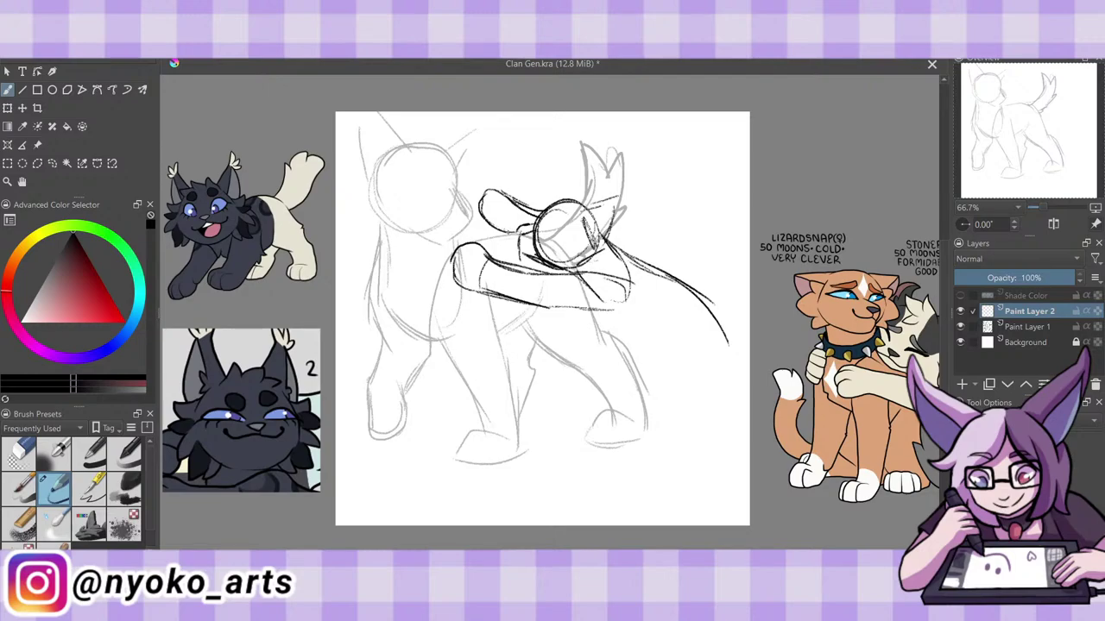
{"action": "left_click_drag", "start_coordinate": [519, 236], "coordinate": [480, 219]}
{"action": "left_click_drag", "start_coordinate": [494, 195], "coordinate": [542, 220]}
Sketch the leaping cat's belly and hindquarters running off the canvas edge, and add two pointed ears to its head.
{"action": "left_click_drag", "start_coordinate": [594, 309], "coordinate": [727, 399]}
{"action": "mouse_move", "coordinate": [715, 321]}
{"action": "left_mouse_down"}
{"action": "mouse_move", "coordinate": [748, 380]}
{"action": "mouse_move", "coordinate": [730, 401]}
{"action": "mouse_move", "coordinate": [748, 418]}
{"action": "left_mouse_up"}
{"action": "left_click_drag", "start_coordinate": [716, 308], "coordinate": [747, 321]}
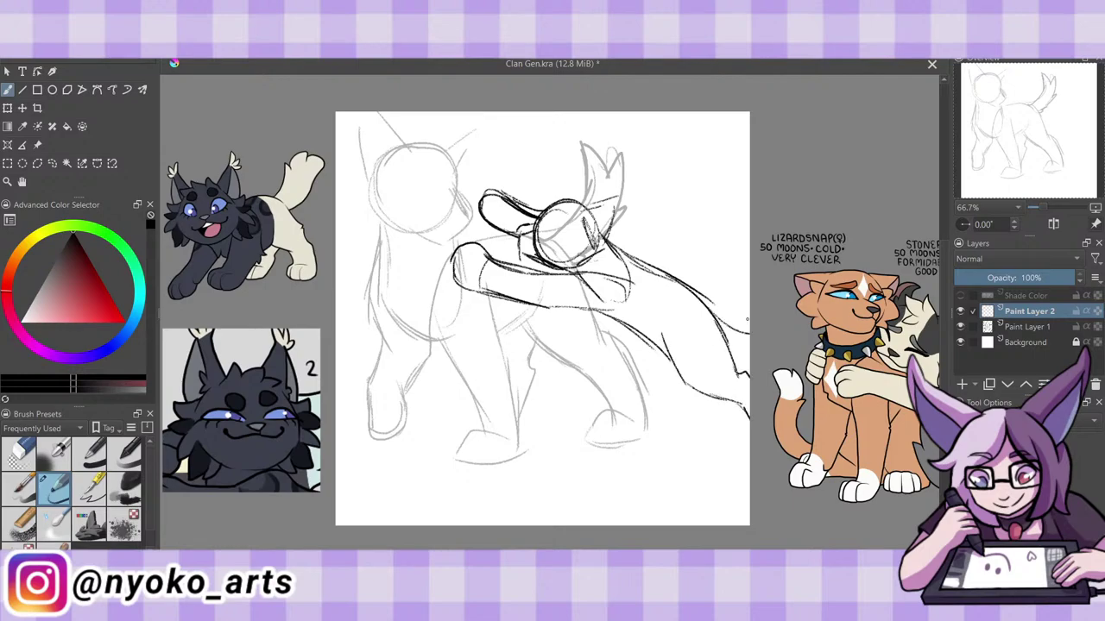
{"action": "mouse_move", "coordinate": [580, 201]}
{"action": "left_mouse_down"}
{"action": "mouse_move", "coordinate": [618, 196]}
{"action": "mouse_move", "coordinate": [604, 233]}
{"action": "mouse_move", "coordinate": [584, 179]}
{"action": "left_mouse_up"}
{"action": "left_click_drag", "start_coordinate": [583, 179], "coordinate": [592, 205]}
Transform the leaping cat sketch, rotating it slightly counter-clockwise and shifting it a little to the right.
{"action": "key", "text": "ctrl+t"}
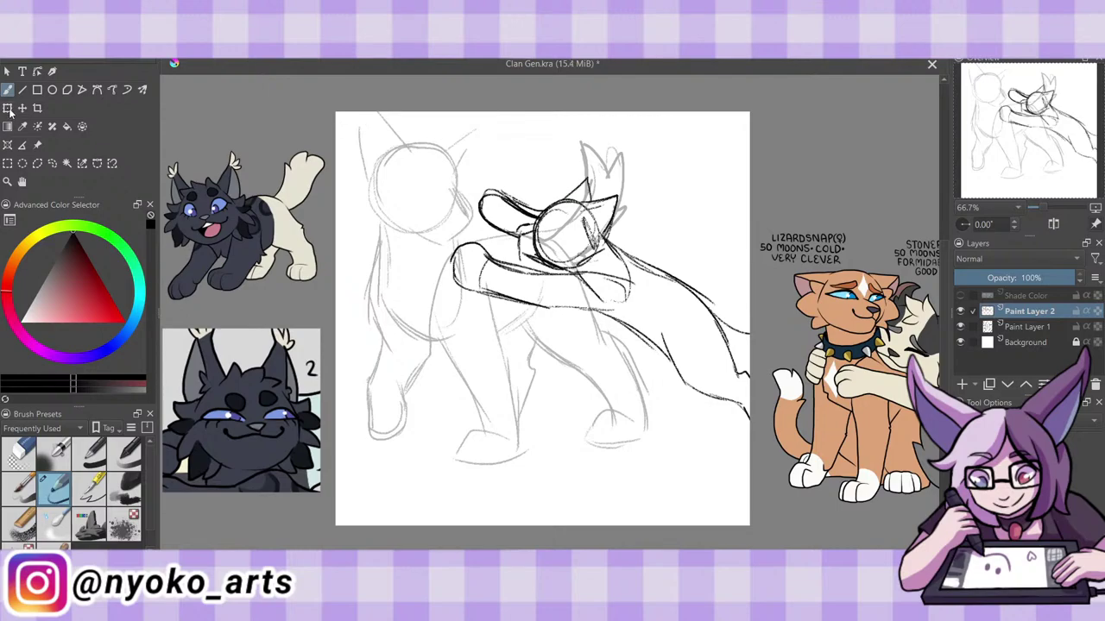
{"action": "mouse_move", "coordinate": [774, 434]}
{"action": "left_mouse_down"}
{"action": "mouse_move", "coordinate": [728, 400]}
{"action": "mouse_move", "coordinate": [773, 415]}
{"action": "left_mouse_up"}
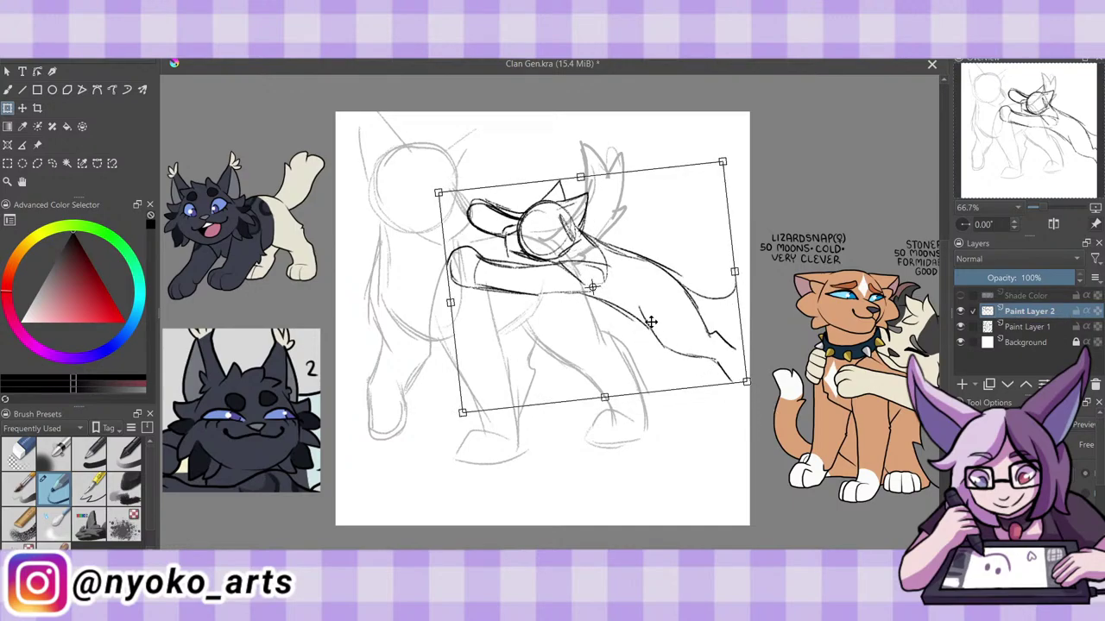
{"action": "left_click_drag", "start_coordinate": [646, 320], "coordinate": [685, 324]}
{"action": "left_click_drag", "start_coordinate": [798, 388], "coordinate": [789, 404]}
{"action": "left_click", "coordinate": [7, 89]}
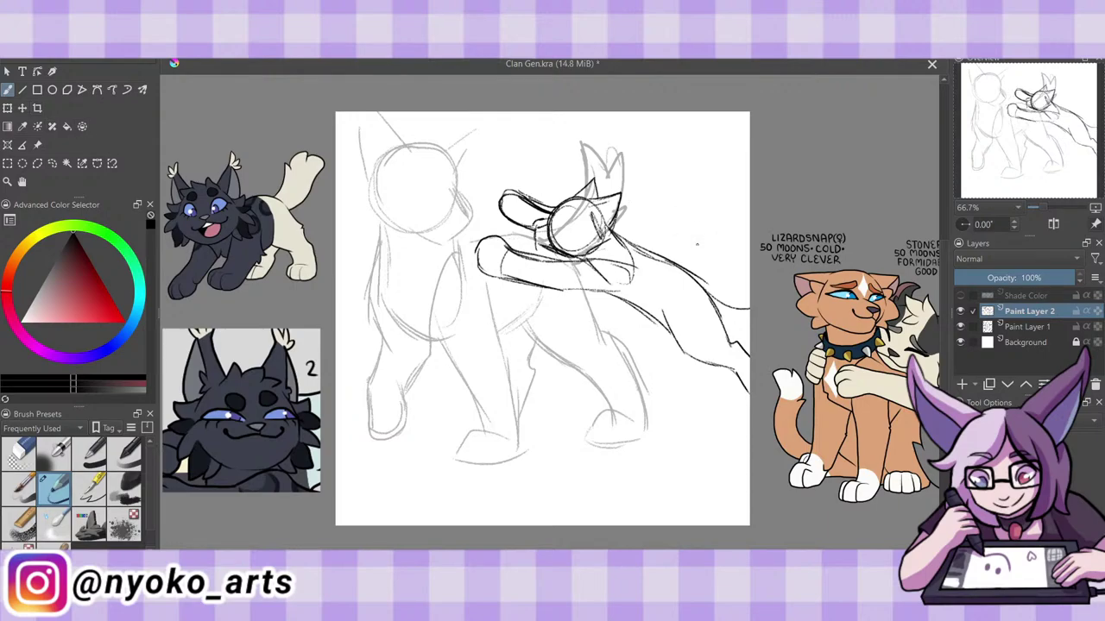
Sketch the leaping cat's curved tail at the right canvas edge and extend the lines of its rump.
{"action": "left_click_drag", "start_coordinate": [689, 272], "coordinate": [749, 294]}
{"action": "mouse_move", "coordinate": [749, 230]}
{"action": "left_mouse_down"}
{"action": "mouse_move", "coordinate": [702, 217]}
{"action": "mouse_move", "coordinate": [705, 171]}
{"action": "mouse_move", "coordinate": [713, 212]}
{"action": "left_mouse_up"}
{"action": "left_click_drag", "start_coordinate": [723, 167], "coordinate": [749, 202]}
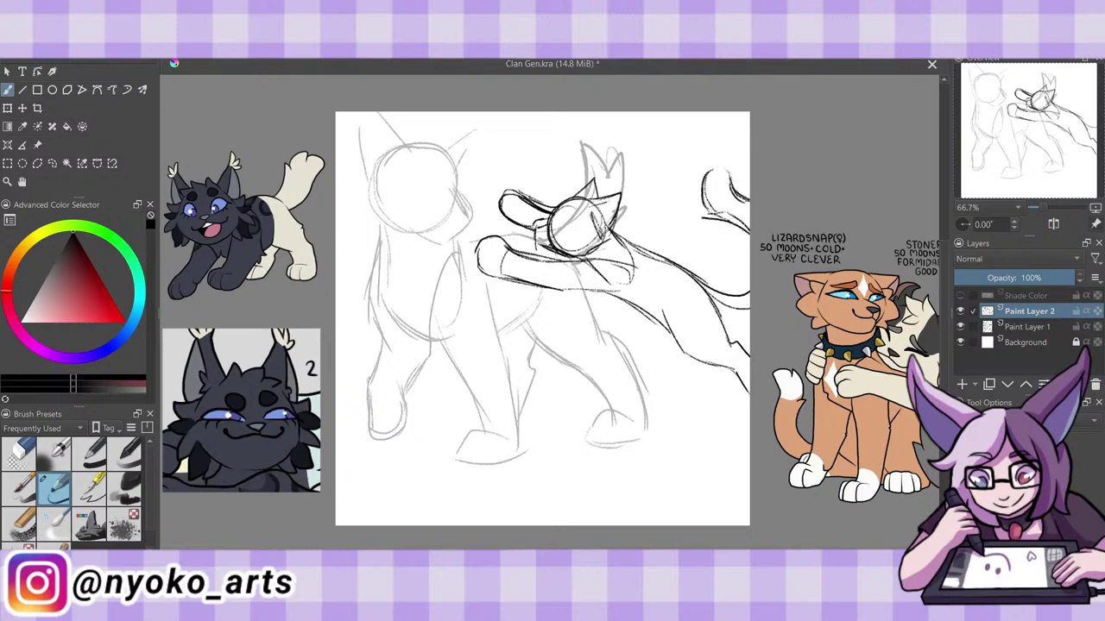
{"action": "left_click_drag", "start_coordinate": [720, 314], "coordinate": [749, 319]}
{"action": "left_click_drag", "start_coordinate": [723, 316], "coordinate": [750, 323]}
Erase both outstretched forelegs of the leaping cat.
{"action": "left_click", "coordinate": [25, 462]}
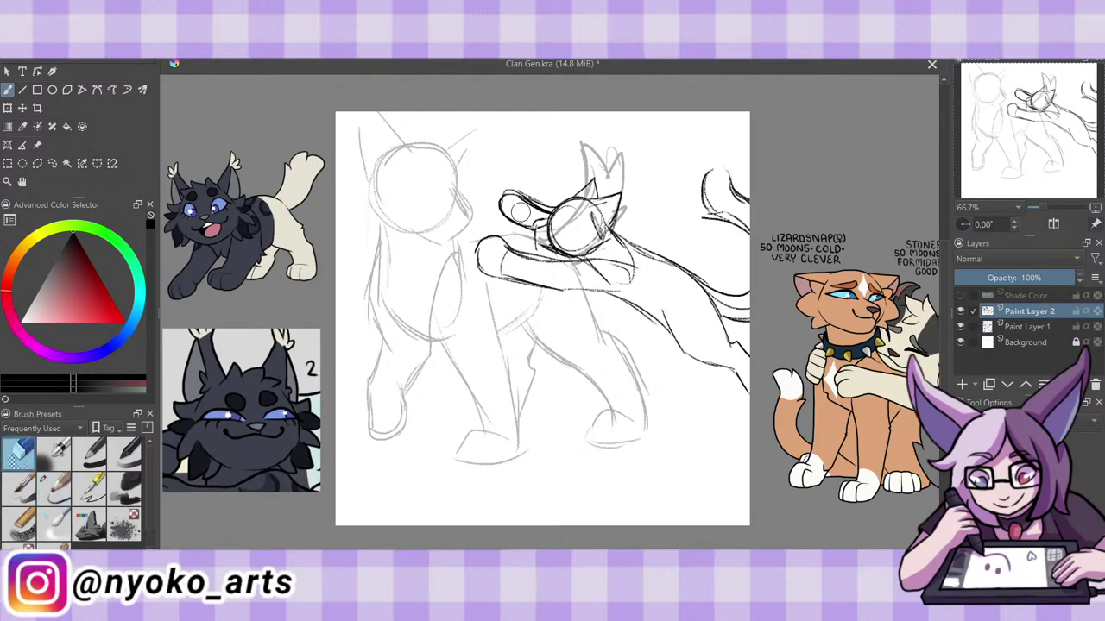
{"action": "mouse_move", "coordinate": [519, 211]}
{"action": "left_mouse_down"}
{"action": "mouse_move", "coordinate": [504, 220]}
{"action": "mouse_move", "coordinate": [516, 224]}
{"action": "mouse_move", "coordinate": [550, 197]}
{"action": "mouse_move", "coordinate": [507, 183]}
{"action": "left_mouse_up"}
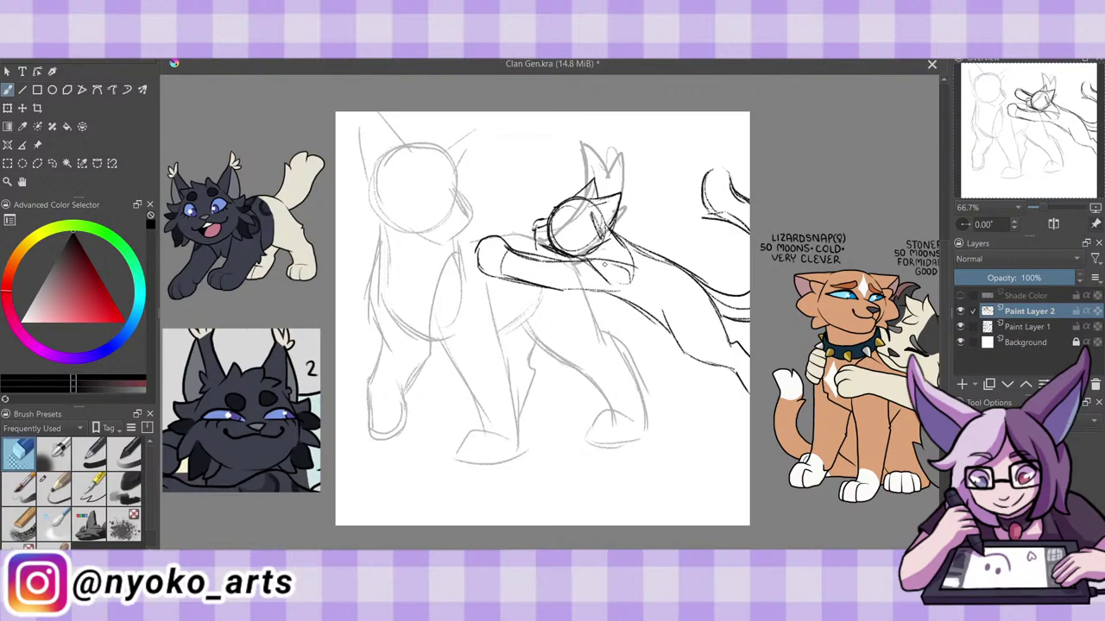
{"action": "mouse_move", "coordinate": [604, 264]}
{"action": "left_mouse_down"}
{"action": "mouse_move", "coordinate": [496, 243]}
{"action": "mouse_move", "coordinate": [487, 282]}
{"action": "mouse_move", "coordinate": [549, 269]}
{"action": "mouse_move", "coordinate": [565, 294]}
{"action": "mouse_move", "coordinate": [601, 280]}
{"action": "left_mouse_up"}
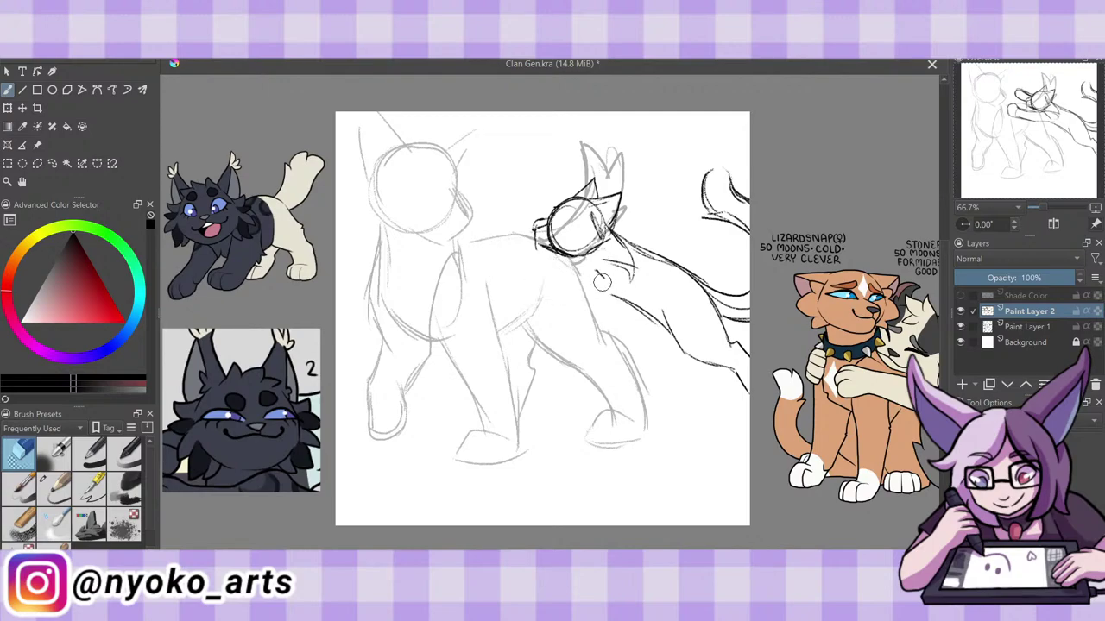
Redraw the leaping cat's shoulder and two forelegs reaching forward below its head with the sketching brush.
{"action": "left_click", "coordinate": [56, 488]}
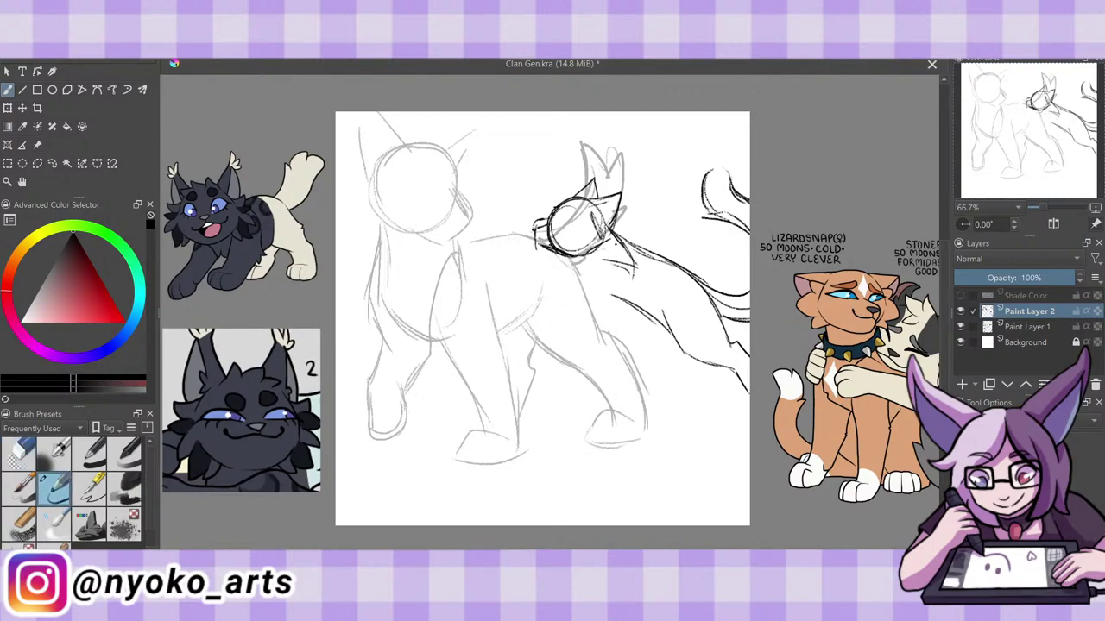
{"action": "mouse_move", "coordinate": [620, 242]}
{"action": "left_mouse_down"}
{"action": "mouse_move", "coordinate": [574, 277]}
{"action": "mouse_move", "coordinate": [497, 269]}
{"action": "mouse_move", "coordinate": [492, 302]}
{"action": "mouse_move", "coordinate": [571, 300]}
{"action": "mouse_move", "coordinate": [526, 306]}
{"action": "mouse_move", "coordinate": [625, 280]}
{"action": "mouse_move", "coordinate": [630, 292]}
{"action": "left_mouse_up"}
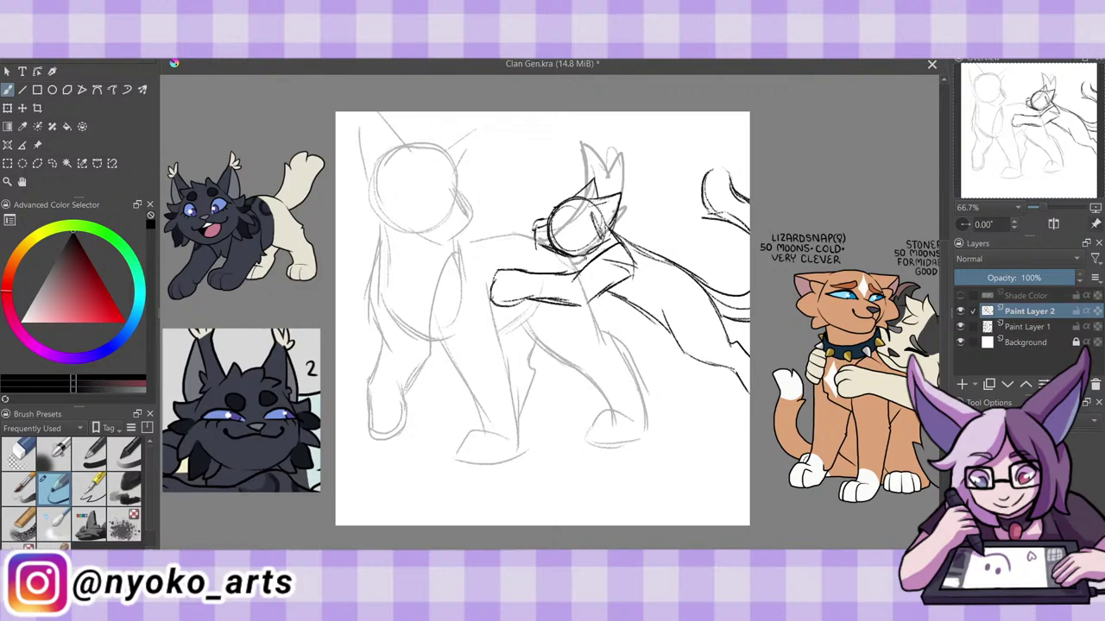
{"action": "mouse_move", "coordinate": [583, 255]}
{"action": "left_mouse_down"}
{"action": "mouse_move", "coordinate": [572, 268]}
{"action": "mouse_move", "coordinate": [476, 217]}
{"action": "mouse_move", "coordinate": [484, 244]}
{"action": "mouse_move", "coordinate": [580, 270]}
{"action": "mouse_move", "coordinate": [662, 324]}
{"action": "left_mouse_up"}
{"action": "mouse_move", "coordinate": [549, 226]}
{"action": "left_mouse_down"}
{"action": "mouse_move", "coordinate": [591, 220]}
{"action": "mouse_move", "coordinate": [580, 217]}
{"action": "left_mouse_up"}
Add a new paint layer and sketch a third cat below the leaping one, with round head, ears, muzzle, chest and shoulder lines.
{"action": "left_click", "coordinate": [963, 385]}
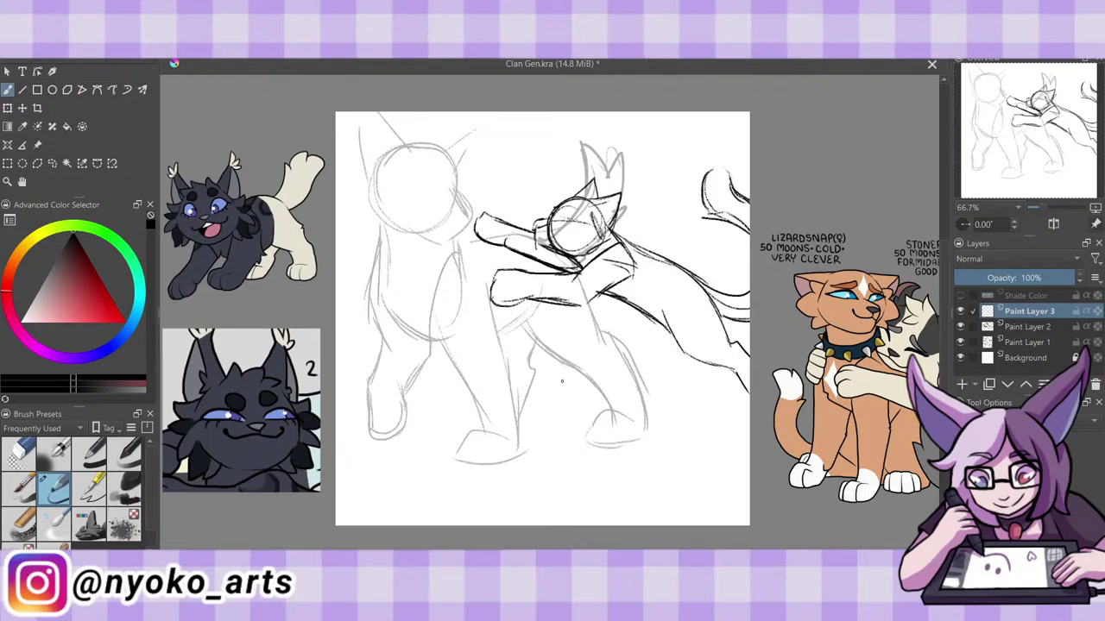
{"action": "mouse_move", "coordinate": [576, 360]}
{"action": "left_mouse_down"}
{"action": "mouse_move", "coordinate": [542, 384]}
{"action": "mouse_move", "coordinate": [597, 379]}
{"action": "mouse_move", "coordinate": [572, 364]}
{"action": "mouse_move", "coordinate": [549, 389]}
{"action": "mouse_move", "coordinate": [552, 402]}
{"action": "mouse_move", "coordinate": [587, 368]}
{"action": "mouse_move", "coordinate": [543, 397]}
{"action": "mouse_move", "coordinate": [541, 369]}
{"action": "mouse_move", "coordinate": [533, 385]}
{"action": "mouse_move", "coordinate": [564, 371]}
{"action": "mouse_move", "coordinate": [554, 390]}
{"action": "mouse_move", "coordinate": [604, 330]}
{"action": "mouse_move", "coordinate": [604, 362]}
{"action": "mouse_move", "coordinate": [575, 341]}
{"action": "mouse_move", "coordinate": [571, 315]}
{"action": "left_mouse_up"}
{"action": "left_click_drag", "start_coordinate": [572, 314], "coordinate": [575, 343]}
{"action": "mouse_move", "coordinate": [542, 402]}
{"action": "left_mouse_down"}
{"action": "mouse_move", "coordinate": [621, 400]}
{"action": "mouse_move", "coordinate": [665, 347]}
{"action": "mouse_move", "coordinate": [704, 374]}
{"action": "mouse_move", "coordinate": [617, 427]}
{"action": "left_mouse_up"}
{"action": "left_click_drag", "start_coordinate": [635, 388], "coordinate": [618, 425]}
{"action": "mouse_move", "coordinate": [637, 369]}
{"action": "left_mouse_down"}
{"action": "mouse_move", "coordinate": [620, 385]}
{"action": "mouse_move", "coordinate": [628, 360]}
{"action": "mouse_move", "coordinate": [699, 347]}
{"action": "mouse_move", "coordinate": [720, 379]}
{"action": "left_mouse_up"}
{"action": "mouse_move", "coordinate": [639, 365]}
{"action": "left_mouse_down"}
{"action": "mouse_move", "coordinate": [609, 373]}
{"action": "mouse_move", "coordinate": [611, 425]}
{"action": "mouse_move", "coordinate": [635, 442]}
{"action": "mouse_move", "coordinate": [608, 472]}
{"action": "left_mouse_up"}
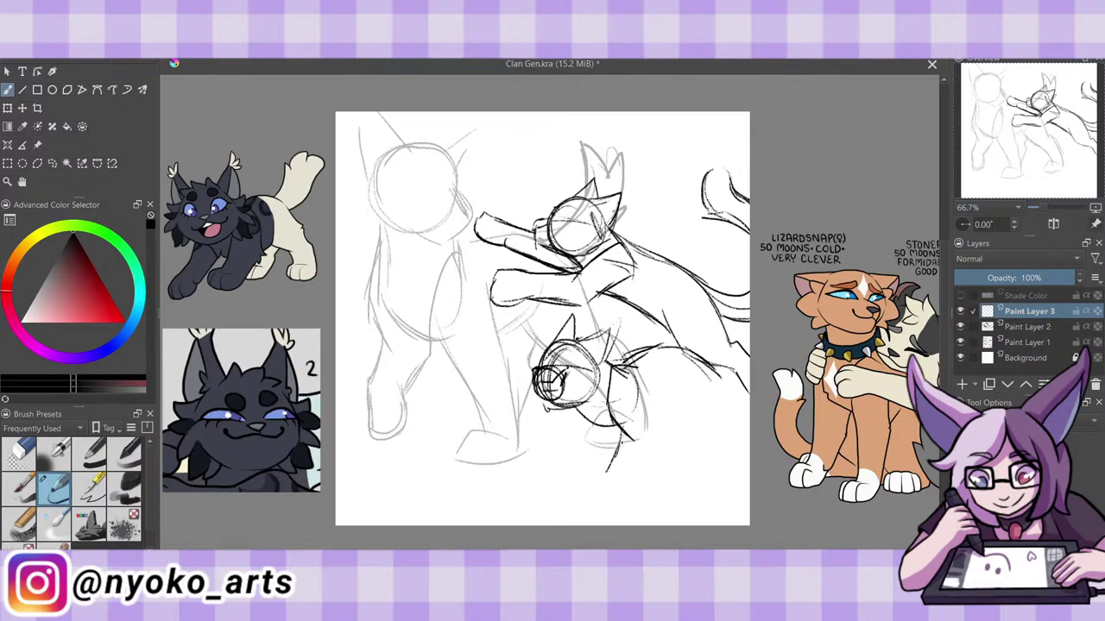
Sketch the third cat's near foreleg with its paw and the far foreleg stretched forward.
{"action": "mouse_move", "coordinate": [625, 433]}
{"action": "left_mouse_down"}
{"action": "mouse_move", "coordinate": [606, 473]}
{"action": "mouse_move", "coordinate": [594, 473]}
{"action": "left_mouse_up"}
{"action": "left_click_drag", "start_coordinate": [601, 465], "coordinate": [591, 481]}
{"action": "mouse_move", "coordinate": [590, 482]}
{"action": "left_mouse_down"}
{"action": "mouse_move", "coordinate": [635, 480]}
{"action": "mouse_move", "coordinate": [664, 428]}
{"action": "mouse_move", "coordinate": [653, 388]}
{"action": "mouse_move", "coordinate": [659, 428]}
{"action": "left_mouse_up"}
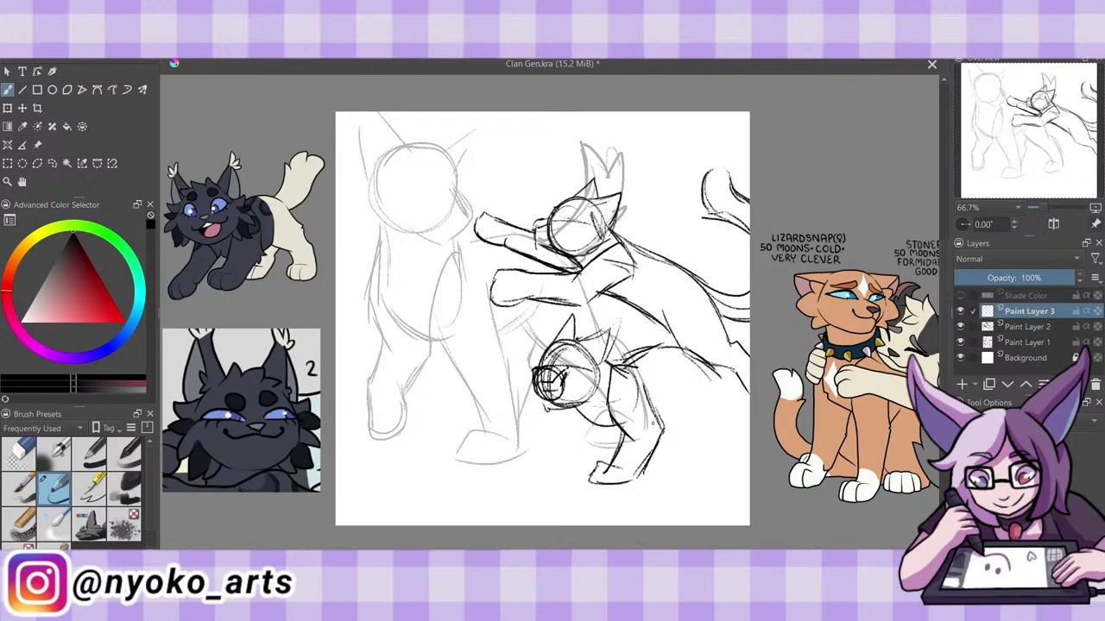
{"action": "left_click_drag", "start_coordinate": [648, 388], "coordinate": [658, 427]}
{"action": "mouse_move", "coordinate": [572, 409]}
{"action": "left_mouse_down"}
{"action": "mouse_move", "coordinate": [532, 454]}
{"action": "mouse_move", "coordinate": [499, 459]}
{"action": "mouse_move", "coordinate": [529, 468]}
{"action": "mouse_move", "coordinate": [583, 433]}
{"action": "left_mouse_up"}
{"action": "left_click_drag", "start_coordinate": [547, 466], "coordinate": [615, 427]}
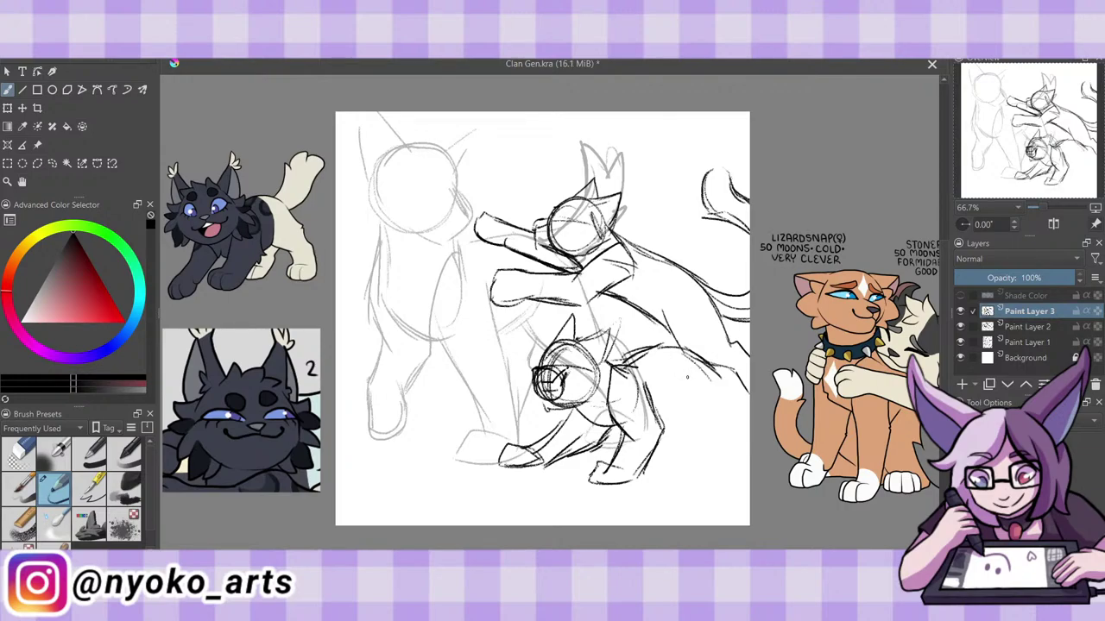
Sketch the third cat's belly, hind leg, back line and raised curling tail toward the right canvas edge.
{"action": "mouse_move", "coordinate": [656, 414]}
{"action": "left_mouse_down"}
{"action": "mouse_move", "coordinate": [694, 389]}
{"action": "mouse_move", "coordinate": [686, 397]}
{"action": "left_mouse_up"}
{"action": "mouse_move", "coordinate": [684, 399]}
{"action": "left_mouse_down"}
{"action": "mouse_move", "coordinate": [699, 380]}
{"action": "mouse_move", "coordinate": [713, 397]}
{"action": "left_mouse_up"}
{"action": "left_click_drag", "start_coordinate": [711, 418], "coordinate": [742, 411]}
{"action": "mouse_move", "coordinate": [709, 390]}
{"action": "left_mouse_down"}
{"action": "mouse_move", "coordinate": [736, 361]}
{"action": "mouse_move", "coordinate": [751, 385]}
{"action": "left_mouse_up"}
{"action": "left_click_drag", "start_coordinate": [666, 355], "coordinate": [713, 260]}
{"action": "mouse_move", "coordinate": [707, 275]}
{"action": "left_mouse_down"}
{"action": "mouse_move", "coordinate": [744, 252]}
{"action": "mouse_move", "coordinate": [751, 262]}
{"action": "left_mouse_up"}
{"action": "left_click_drag", "start_coordinate": [739, 309], "coordinate": [751, 297]}
{"action": "left_click_drag", "start_coordinate": [712, 366], "coordinate": [738, 312]}
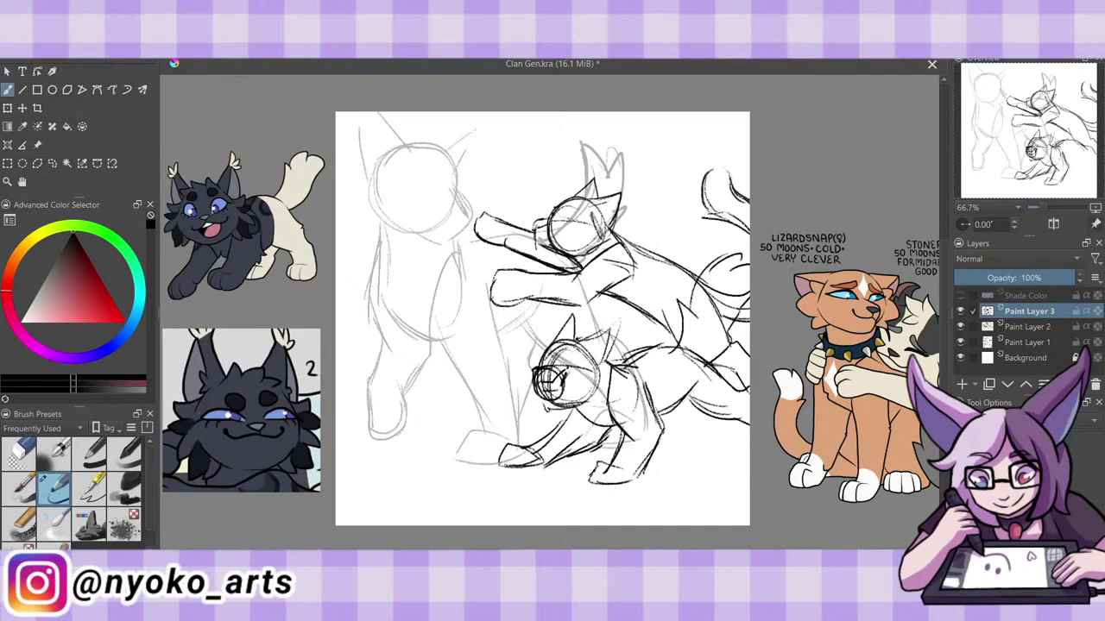
Erase the third cat's round muzzle and redraw its face with an angular snout, mouth and eye.
{"action": "left_click", "coordinate": [22, 458]}
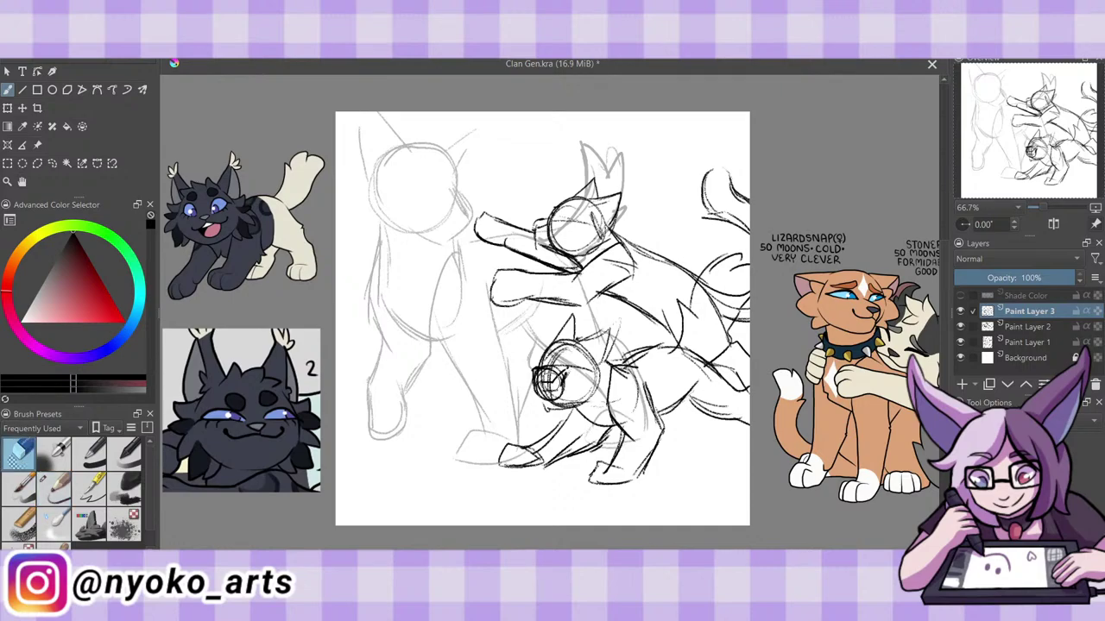
{"action": "mouse_move", "coordinate": [550, 380]}
{"action": "left_mouse_down"}
{"action": "mouse_move", "coordinate": [542, 374]}
{"action": "mouse_move", "coordinate": [552, 389]}
{"action": "mouse_move", "coordinate": [555, 365]}
{"action": "mouse_move", "coordinate": [535, 395]}
{"action": "left_mouse_up"}
{"action": "left_click", "coordinate": [56, 483]}
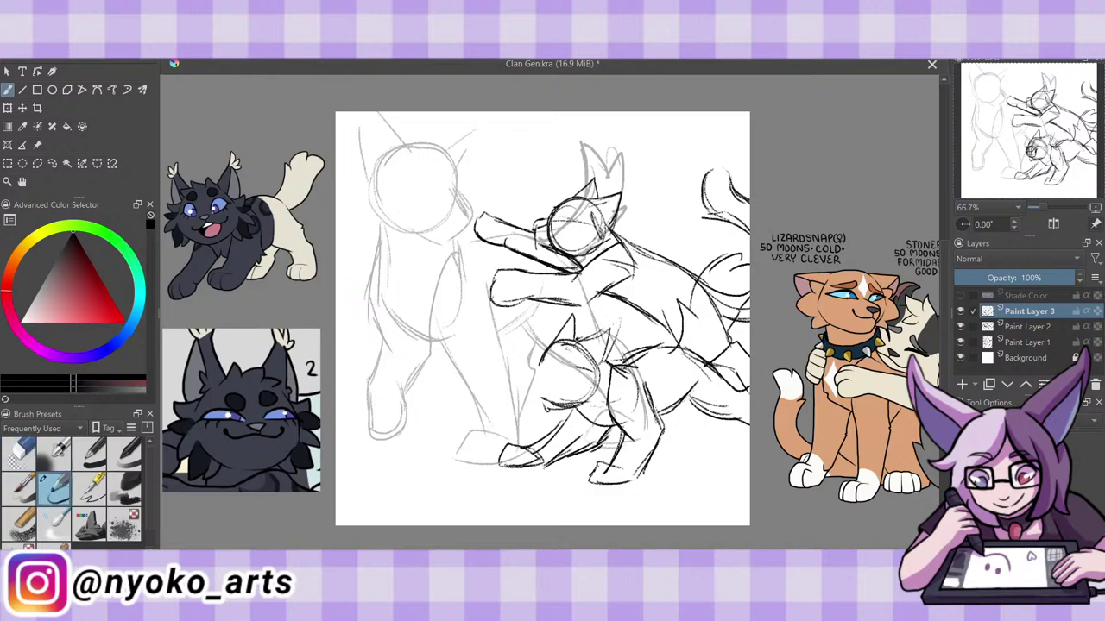
{"action": "mouse_move", "coordinate": [556, 343]}
{"action": "left_mouse_down"}
{"action": "mouse_move", "coordinate": [525, 364]}
{"action": "mouse_move", "coordinate": [525, 385]}
{"action": "mouse_move", "coordinate": [585, 418]}
{"action": "left_mouse_up"}
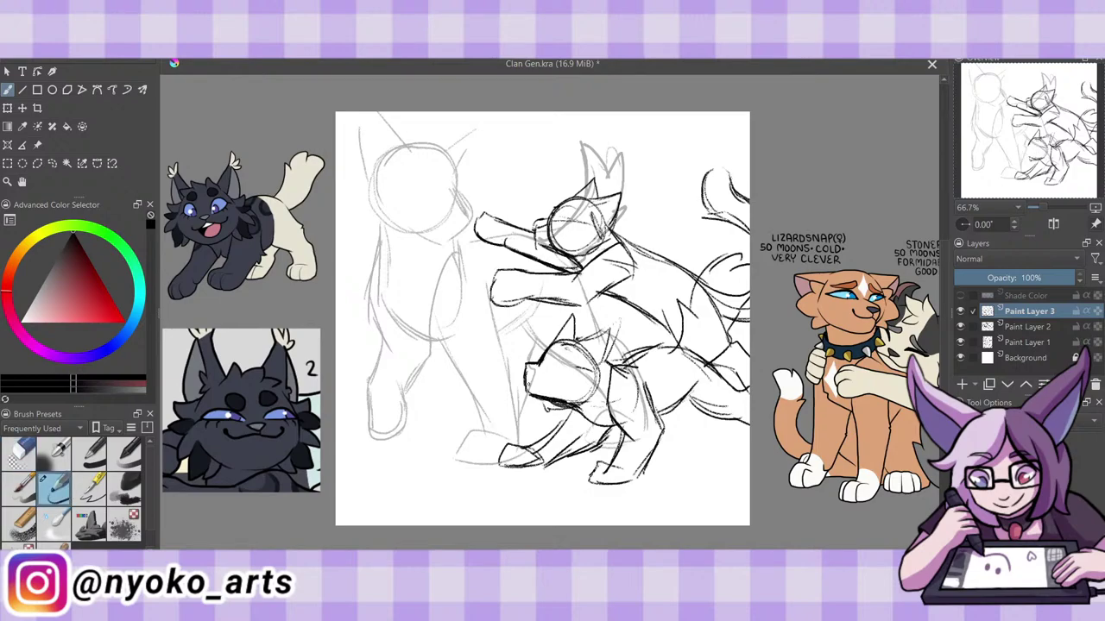
{"action": "mouse_move", "coordinate": [526, 380]}
{"action": "left_mouse_down"}
{"action": "mouse_move", "coordinate": [556, 390]}
{"action": "mouse_move", "coordinate": [530, 394]}
{"action": "left_mouse_up"}
{"action": "mouse_move", "coordinate": [560, 354]}
{"action": "left_mouse_down"}
{"action": "mouse_move", "coordinate": [549, 366]}
{"action": "mouse_move", "coordinate": [570, 359]}
{"action": "left_mouse_up"}
{"action": "mouse_move", "coordinate": [552, 371]}
{"action": "left_mouse_down"}
{"action": "mouse_move", "coordinate": [573, 366]}
{"action": "mouse_move", "coordinate": [566, 346]}
{"action": "left_mouse_up"}
Transform the third cat sketch, moving it down beneath the leaping cat and rotating it slightly.
{"action": "key", "text": "ctrl+r"}
{"action": "left_click_drag", "start_coordinate": [497, 254], "coordinate": [748, 487]}
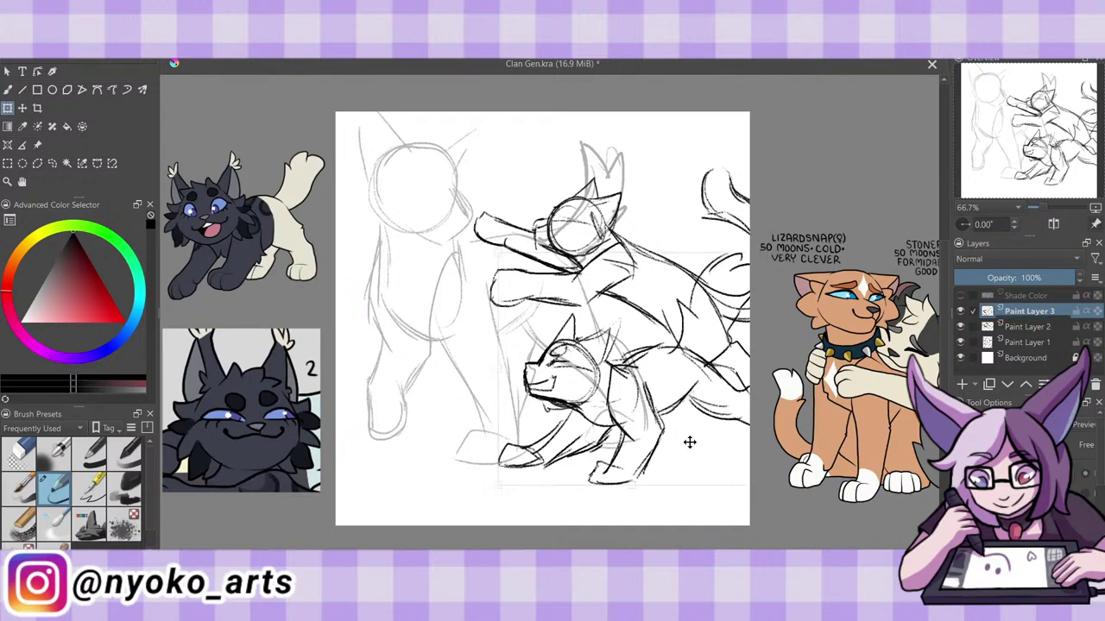
{"action": "mouse_move", "coordinate": [690, 442]}
{"action": "left_mouse_down"}
{"action": "mouse_move", "coordinate": [649, 447]}
{"action": "mouse_move", "coordinate": [688, 455]}
{"action": "mouse_move", "coordinate": [749, 497]}
{"action": "left_mouse_up"}
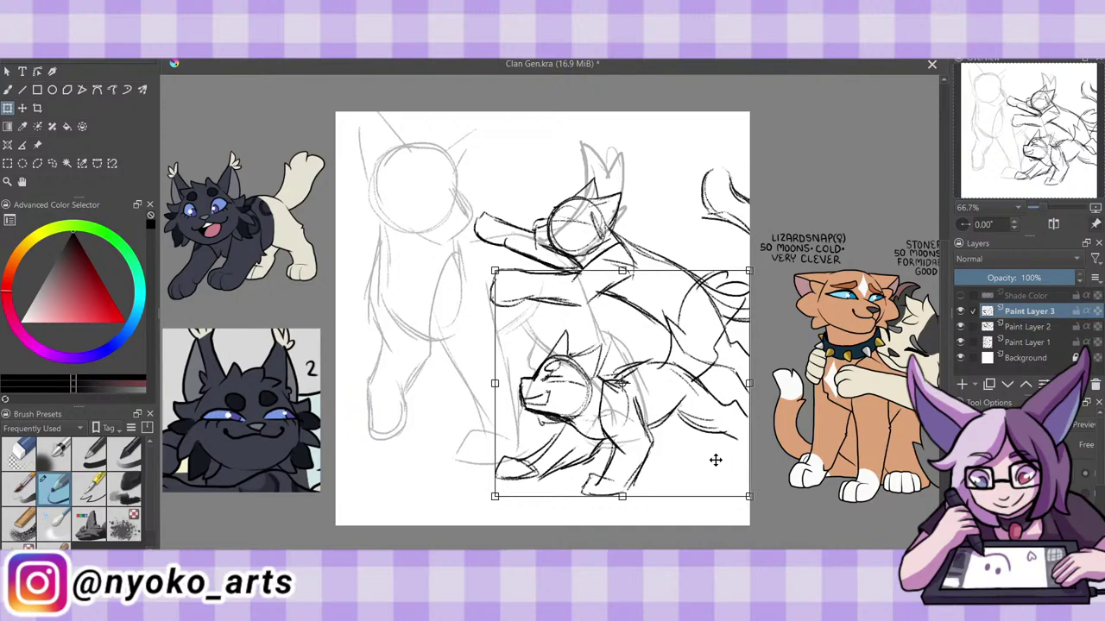
{"action": "left_click_drag", "start_coordinate": [802, 468], "coordinate": [799, 475]}
{"action": "left_click_drag", "start_coordinate": [691, 453], "coordinate": [694, 461]}
{"action": "left_click", "coordinate": [9, 91]}
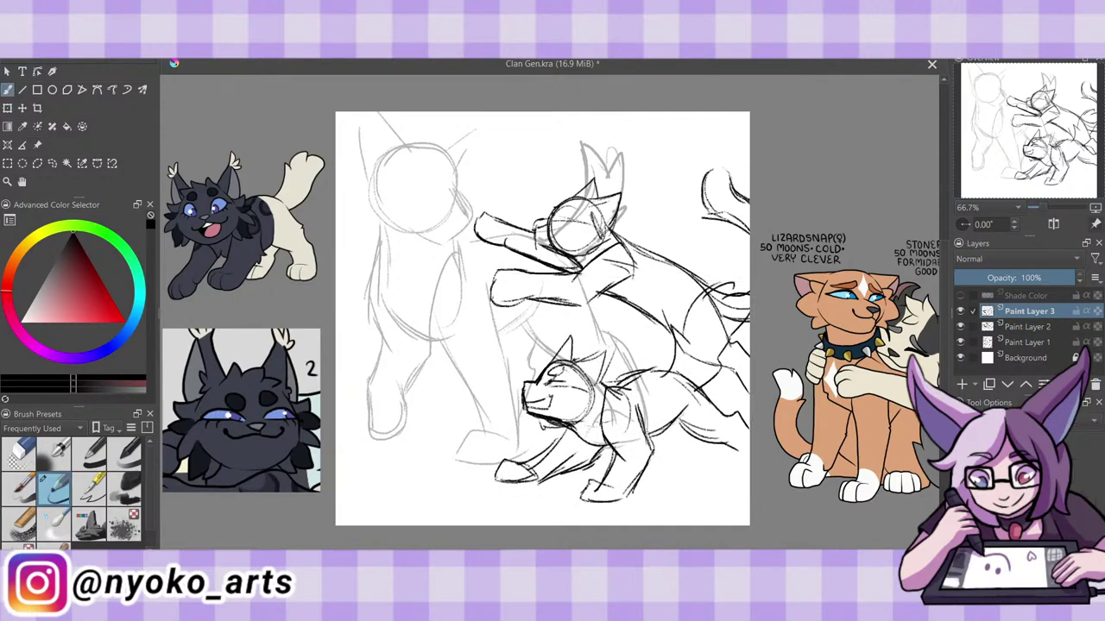
Sketch the third cat's hind paw at the canvas edge and its far hind leg under the belly.
{"action": "left_click_drag", "start_coordinate": [749, 471], "coordinate": [733, 481]}
{"action": "mouse_move", "coordinate": [687, 436]}
{"action": "left_mouse_down"}
{"action": "mouse_move", "coordinate": [661, 479]}
{"action": "mouse_move", "coordinate": [635, 490]}
{"action": "left_mouse_up"}
{"action": "left_click_drag", "start_coordinate": [662, 474], "coordinate": [650, 486]}
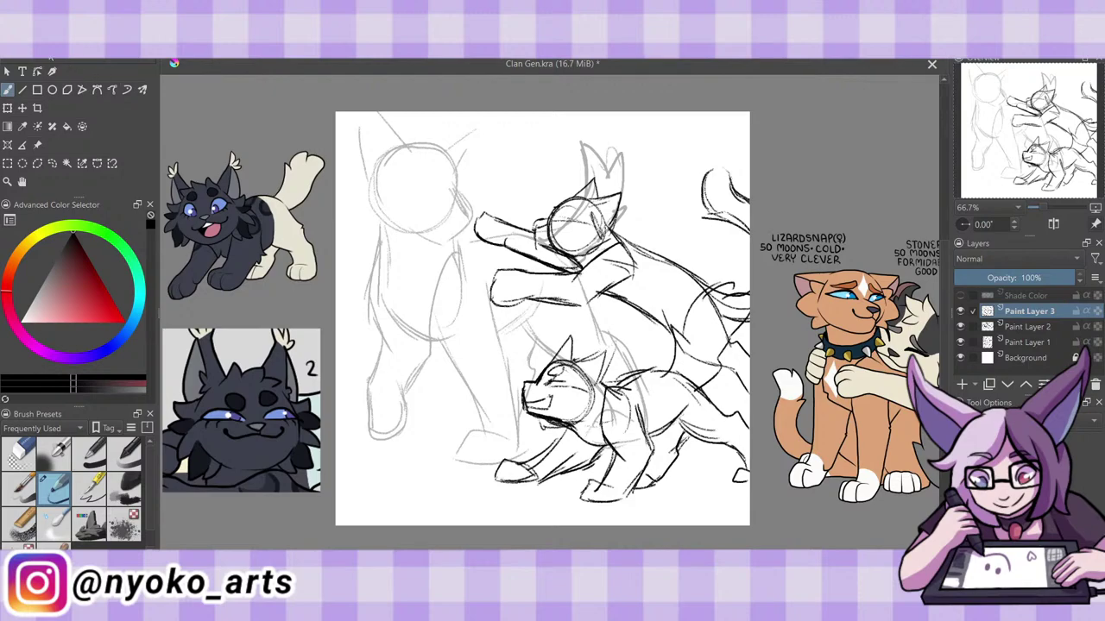
Save the drawing and bulk out the third cat's tail with jagged fur strokes.
{"action": "key", "text": "ctrl+s"}
{"action": "mouse_move", "coordinate": [701, 385]}
{"action": "left_mouse_down"}
{"action": "mouse_move", "coordinate": [747, 311]}
{"action": "mouse_move", "coordinate": [713, 297]}
{"action": "mouse_move", "coordinate": [735, 274]}
{"action": "mouse_move", "coordinate": [683, 325]}
{"action": "mouse_move", "coordinate": [666, 370]}
{"action": "left_mouse_up"}
{"action": "left_click_drag", "start_coordinate": [676, 324], "coordinate": [670, 370]}
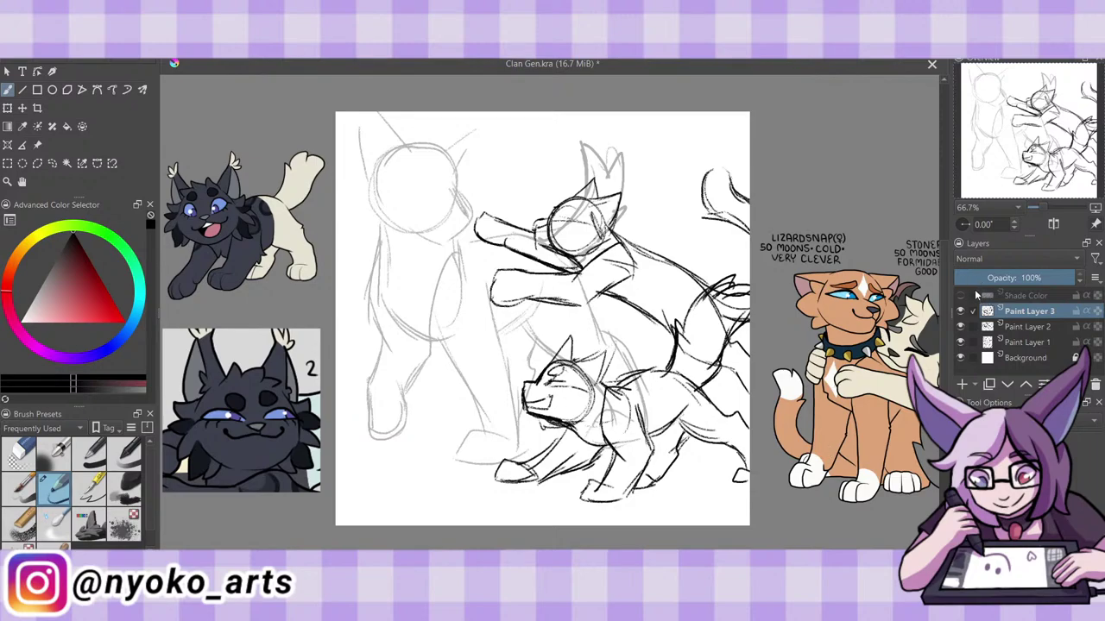
On Paint Layer 2, refine the leaping cat's two forelegs with rounded paws.
{"action": "left_click", "coordinate": [1019, 329]}
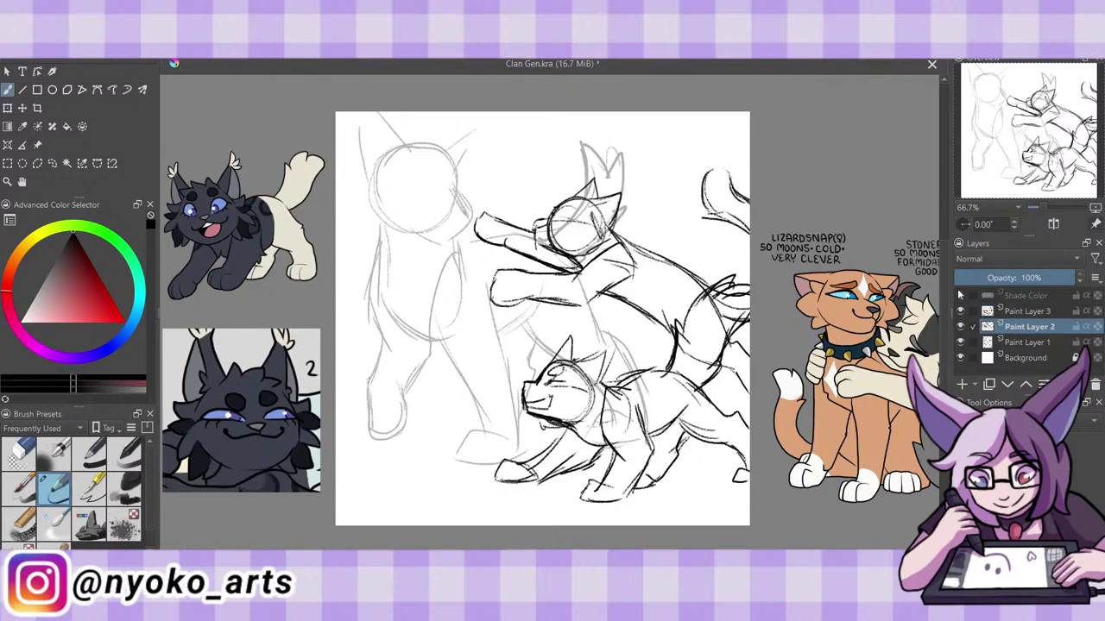
{"action": "mouse_move", "coordinate": [486, 220]}
{"action": "left_mouse_down"}
{"action": "mouse_move", "coordinate": [480, 238]}
{"action": "mouse_move", "coordinate": [503, 219]}
{"action": "mouse_move", "coordinate": [528, 231]}
{"action": "left_mouse_up"}
{"action": "mouse_move", "coordinate": [505, 283]}
{"action": "left_mouse_down"}
{"action": "mouse_move", "coordinate": [498, 302]}
{"action": "mouse_move", "coordinate": [517, 300]}
{"action": "left_mouse_up"}
{"action": "left_click_drag", "start_coordinate": [514, 302], "coordinate": [530, 297]}
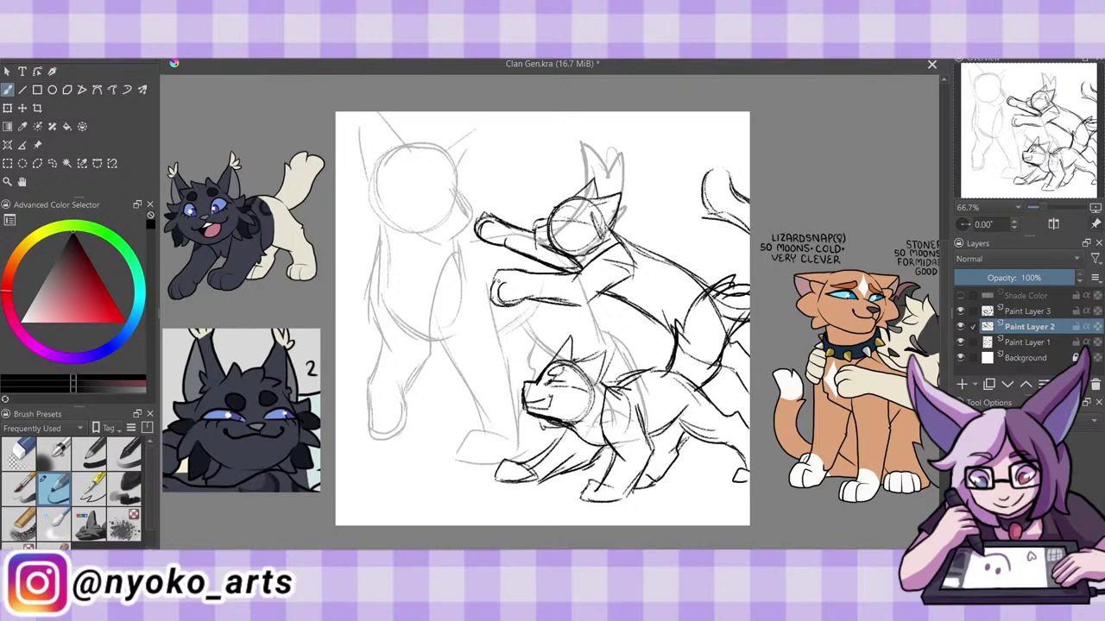
{"action": "mouse_move", "coordinate": [492, 280]}
{"action": "left_mouse_down"}
{"action": "mouse_move", "coordinate": [504, 272]}
{"action": "mouse_move", "coordinate": [492, 303]}
{"action": "mouse_move", "coordinate": [515, 269]}
{"action": "mouse_move", "coordinate": [522, 274]}
{"action": "left_mouse_up"}
Transform the leaping cat sketch, rotating it slightly counter-clockwise and moving it down a little toward the third cat.
{"action": "key", "text": "ctrl+t"}
{"action": "left_click_drag", "start_coordinate": [826, 305], "coordinate": [825, 302]}
{"action": "left_click_drag", "start_coordinate": [699, 319], "coordinate": [699, 331]}
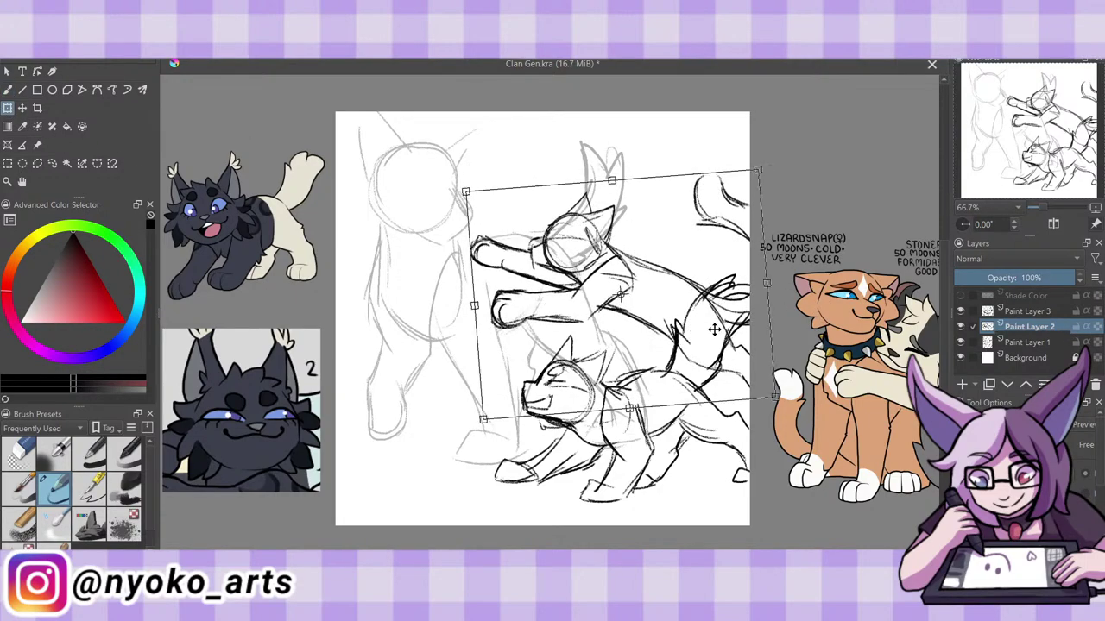
{"action": "left_click_drag", "start_coordinate": [827, 352], "coordinate": [826, 344]}
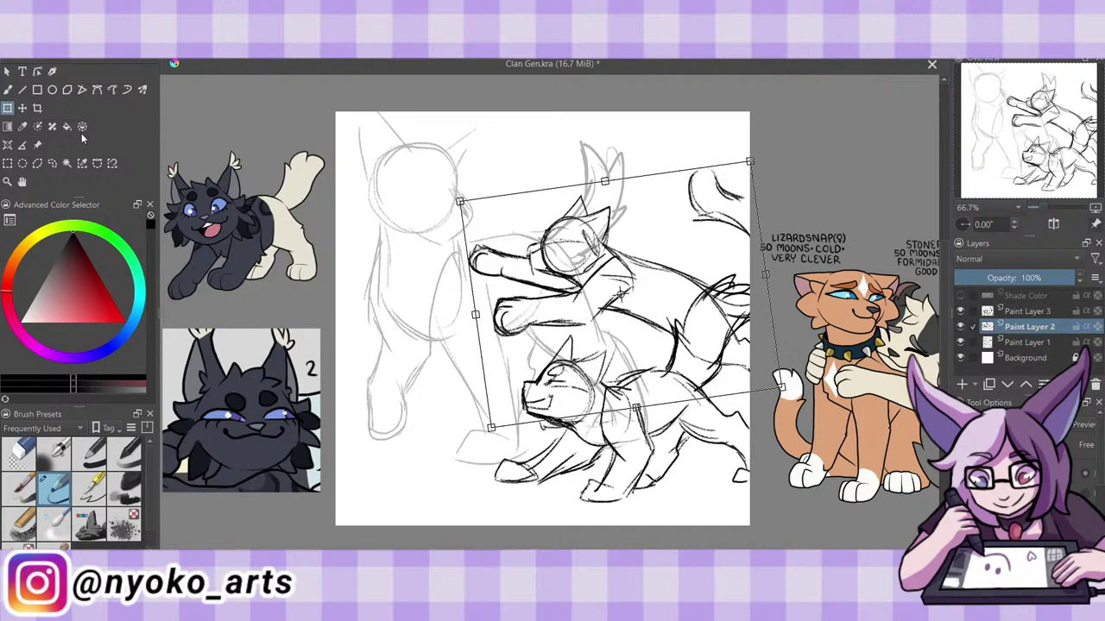
{"action": "key", "text": "b"}
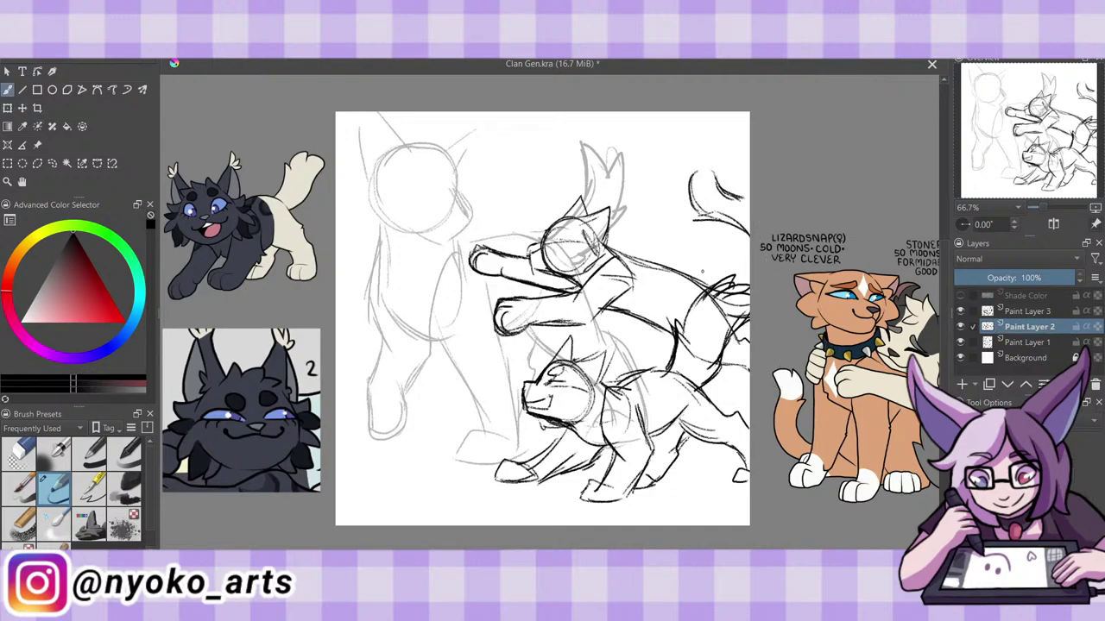
Add facial lines inside the leaping cat's head and make Paint Layer 1 the active layer.
{"action": "left_click_drag", "start_coordinate": [554, 247], "coordinate": [575, 238]}
{"action": "left_click", "coordinate": [1015, 343]}
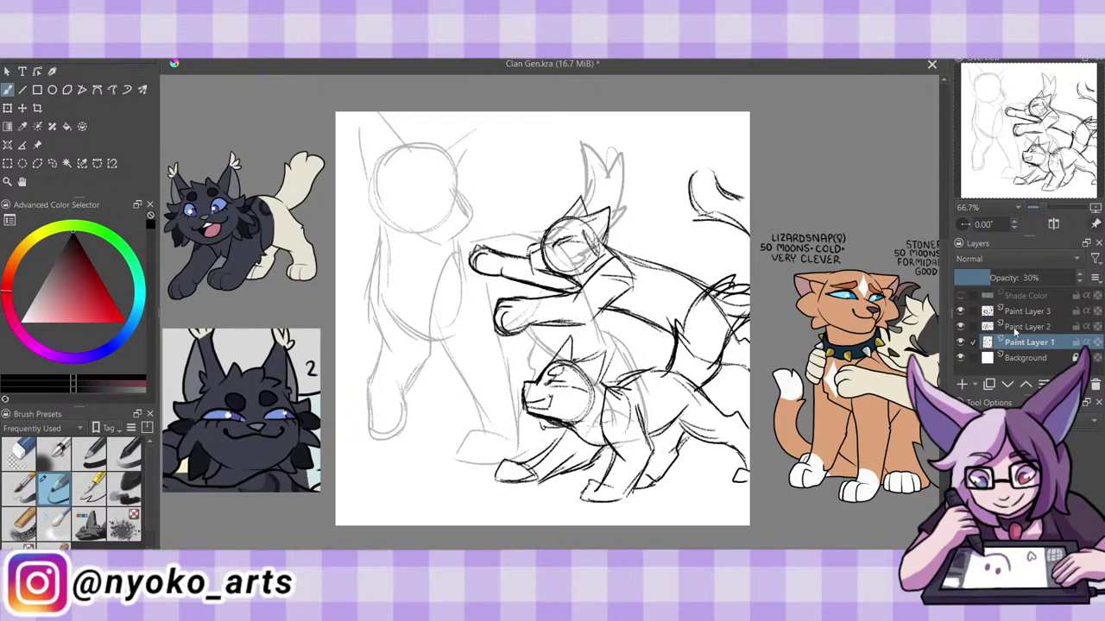
Raise Paint Layer 1's opacity to 46% and sketch the large cat's muzzle with its nose and mouth.
{"action": "left_click", "coordinate": [1009, 279]}
{"action": "left_click_drag", "start_coordinate": [1009, 279], "coordinate": [1011, 279]}
{"action": "mouse_move", "coordinate": [455, 191]}
{"action": "left_mouse_down"}
{"action": "mouse_move", "coordinate": [471, 212]}
{"action": "mouse_move", "coordinate": [417, 218]}
{"action": "mouse_move", "coordinate": [457, 237]}
{"action": "mouse_move", "coordinate": [438, 222]}
{"action": "mouse_move", "coordinate": [467, 211]}
{"action": "mouse_move", "coordinate": [452, 242]}
{"action": "left_mouse_up"}
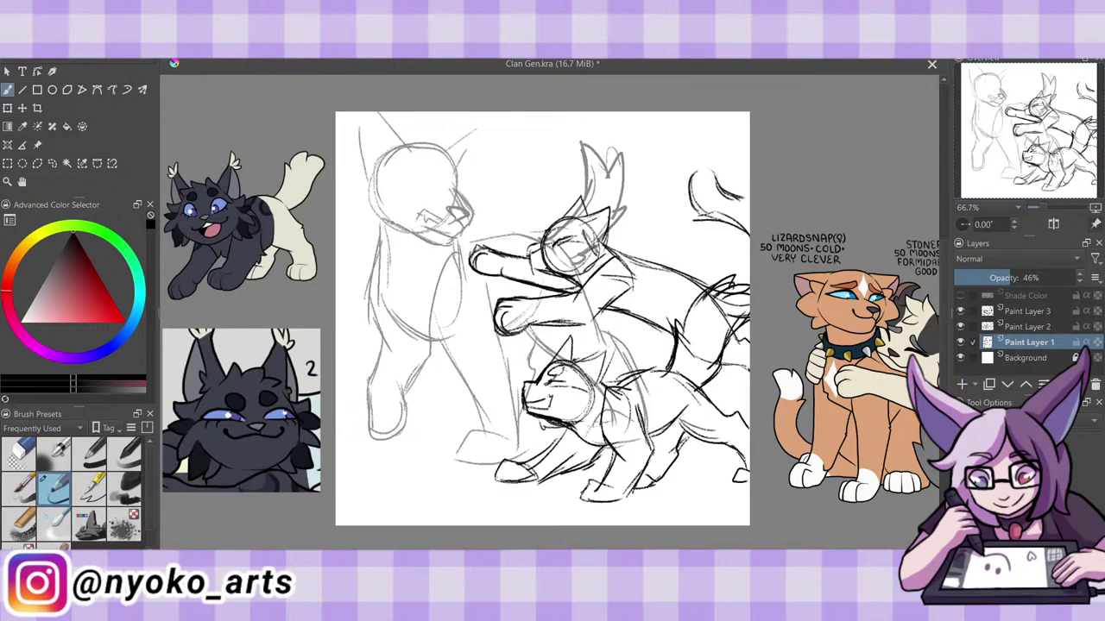
Sketch two folded ears and a rough fur line across the crown of the large cat's head.
{"action": "mouse_move", "coordinate": [409, 145]}
{"action": "left_mouse_down"}
{"action": "mouse_move", "coordinate": [385, 131]}
{"action": "mouse_move", "coordinate": [374, 147]}
{"action": "mouse_move", "coordinate": [362, 136]}
{"action": "mouse_move", "coordinate": [348, 169]}
{"action": "mouse_move", "coordinate": [385, 159]}
{"action": "mouse_move", "coordinate": [349, 176]}
{"action": "left_mouse_up"}
{"action": "mouse_move", "coordinate": [399, 140]}
{"action": "left_mouse_down"}
{"action": "mouse_move", "coordinate": [368, 179]}
{"action": "mouse_move", "coordinate": [369, 214]}
{"action": "mouse_move", "coordinate": [432, 142]}
{"action": "mouse_move", "coordinate": [448, 152]}
{"action": "mouse_move", "coordinate": [462, 197]}
{"action": "left_mouse_up"}
{"action": "mouse_move", "coordinate": [447, 150]}
{"action": "left_mouse_down"}
{"action": "mouse_move", "coordinate": [469, 143]}
{"action": "mouse_move", "coordinate": [481, 171]}
{"action": "mouse_move", "coordinate": [460, 185]}
{"action": "mouse_move", "coordinate": [473, 188]}
{"action": "left_mouse_up"}
{"action": "left_click_drag", "start_coordinate": [468, 183], "coordinate": [491, 192]}
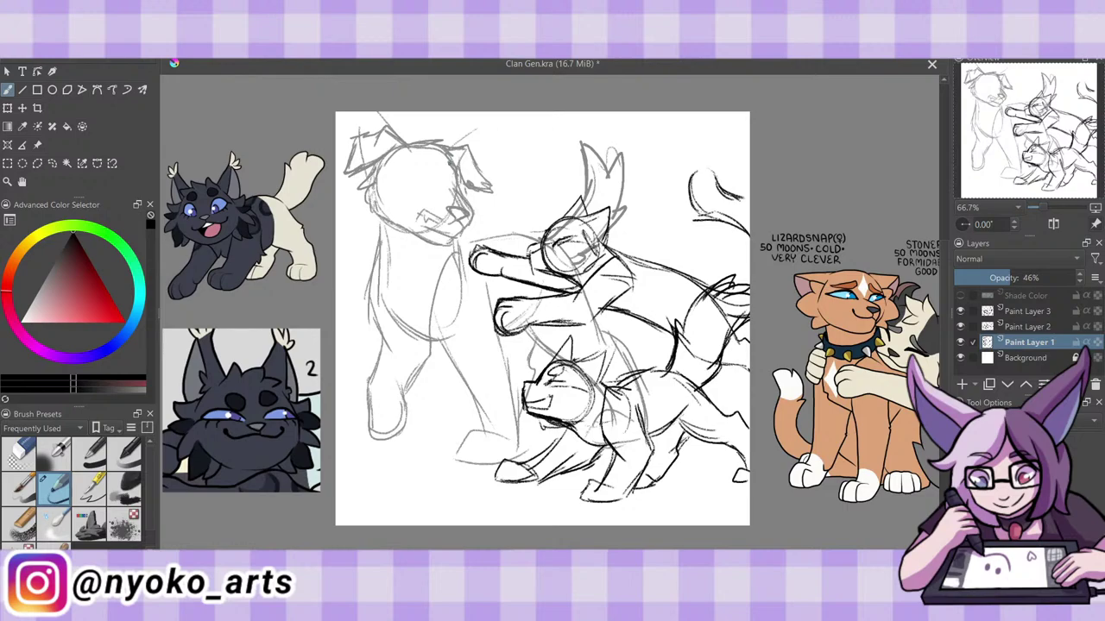
Add the large cat's eyes, jagged chest fur and toe lines on both front paws.
{"action": "mouse_move", "coordinate": [427, 189]}
{"action": "left_mouse_down"}
{"action": "mouse_move", "coordinate": [423, 176]}
{"action": "mouse_move", "coordinate": [423, 190]}
{"action": "mouse_move", "coordinate": [395, 181]}
{"action": "mouse_move", "coordinate": [451, 189]}
{"action": "mouse_move", "coordinate": [416, 166]}
{"action": "left_mouse_up"}
{"action": "mouse_move", "coordinate": [379, 208]}
{"action": "left_mouse_down"}
{"action": "mouse_move", "coordinate": [376, 303]}
{"action": "mouse_move", "coordinate": [422, 343]}
{"action": "mouse_move", "coordinate": [440, 256]}
{"action": "mouse_move", "coordinate": [475, 257]}
{"action": "left_mouse_up"}
{"action": "mouse_move", "coordinate": [431, 314]}
{"action": "left_mouse_down"}
{"action": "mouse_move", "coordinate": [483, 426]}
{"action": "mouse_move", "coordinate": [485, 466]}
{"action": "mouse_move", "coordinate": [463, 454]}
{"action": "mouse_move", "coordinate": [497, 461]}
{"action": "left_mouse_up"}
{"action": "mouse_move", "coordinate": [384, 402]}
{"action": "left_mouse_down"}
{"action": "mouse_move", "coordinate": [387, 430]}
{"action": "mouse_move", "coordinate": [409, 432]}
{"action": "left_mouse_up"}
{"action": "mouse_move", "coordinate": [409, 426]}
{"action": "left_mouse_down"}
{"action": "mouse_move", "coordinate": [408, 394]}
{"action": "mouse_move", "coordinate": [371, 428]}
{"action": "left_mouse_up"}
{"action": "mouse_move", "coordinate": [371, 433]}
{"action": "left_mouse_down"}
{"action": "mouse_move", "coordinate": [402, 441]}
{"action": "mouse_move", "coordinate": [407, 426]}
{"action": "left_mouse_up"}
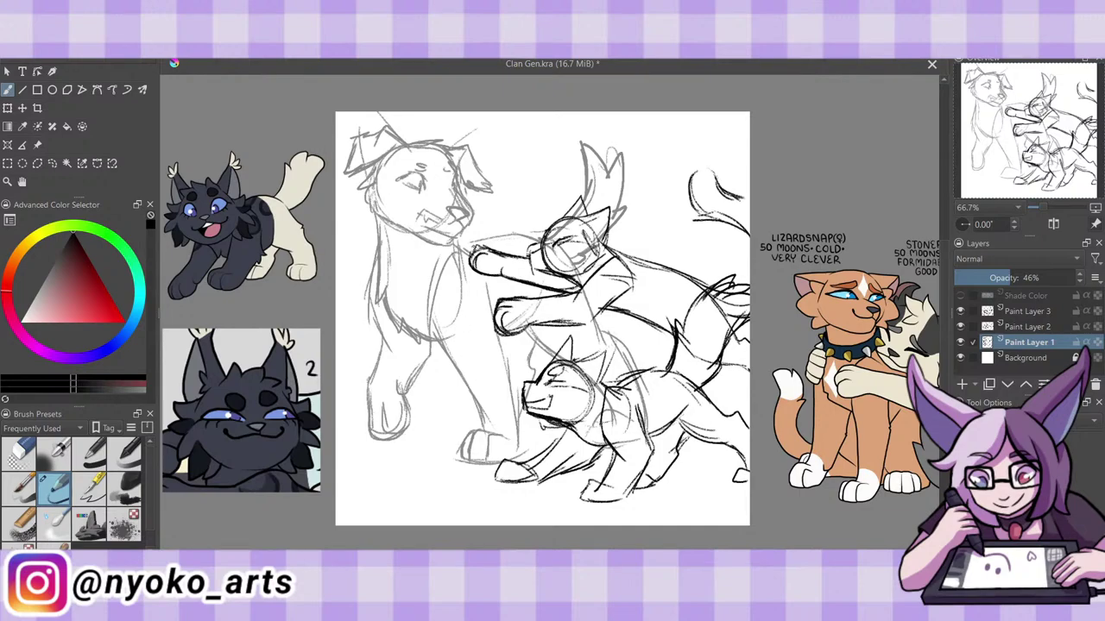
Strengthen the large cat's back line and the hind-leg lines behind the two smaller cats.
{"action": "left_click_drag", "start_coordinate": [471, 247], "coordinate": [537, 237]}
{"action": "mouse_move", "coordinate": [601, 321]}
{"action": "left_mouse_down"}
{"action": "mouse_move", "coordinate": [594, 338]}
{"action": "mouse_move", "coordinate": [639, 383]}
{"action": "left_mouse_up"}
{"action": "left_click_drag", "start_coordinate": [537, 342], "coordinate": [530, 384]}
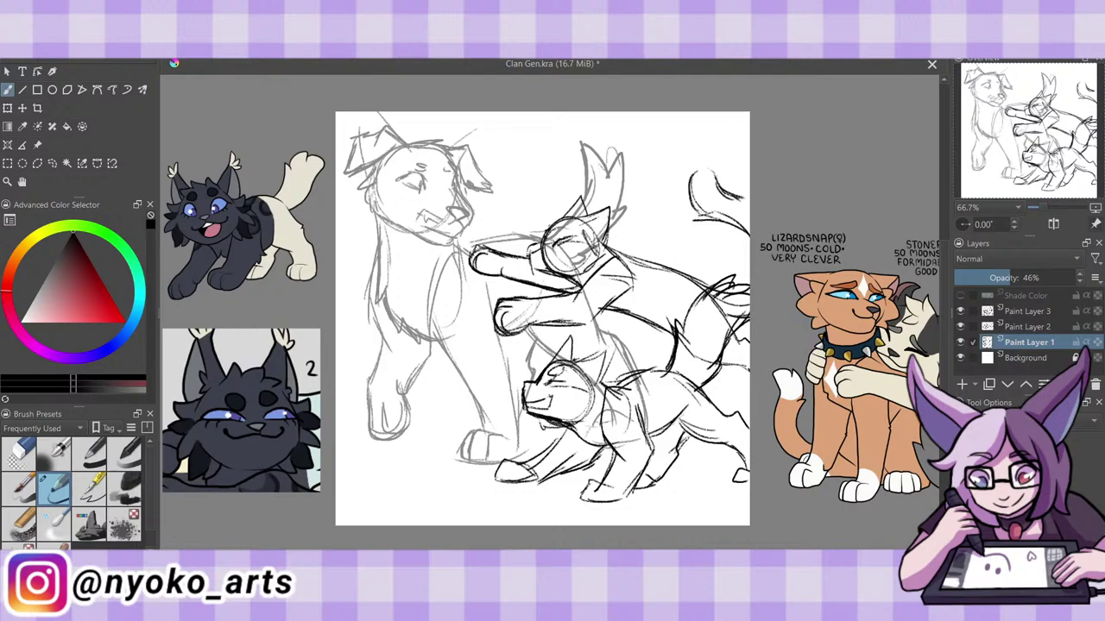
Redraw the large cat's raised tail with jagged fur edges, erase the old tail lines, and save the drawing.
{"action": "mouse_move", "coordinate": [535, 233]}
{"action": "left_mouse_down"}
{"action": "mouse_move", "coordinate": [577, 185]}
{"action": "mouse_move", "coordinate": [572, 193]}
{"action": "mouse_move", "coordinate": [573, 140]}
{"action": "mouse_move", "coordinate": [578, 151]}
{"action": "left_mouse_up"}
{"action": "mouse_move", "coordinate": [590, 154]}
{"action": "left_mouse_down"}
{"action": "mouse_move", "coordinate": [601, 174]}
{"action": "mouse_move", "coordinate": [601, 150]}
{"action": "mouse_move", "coordinate": [603, 169]}
{"action": "mouse_move", "coordinate": [607, 157]}
{"action": "left_mouse_up"}
{"action": "mouse_move", "coordinate": [616, 160]}
{"action": "left_mouse_down"}
{"action": "mouse_move", "coordinate": [611, 211]}
{"action": "mouse_move", "coordinate": [625, 206]}
{"action": "left_mouse_up"}
{"action": "mouse_move", "coordinate": [622, 210]}
{"action": "left_mouse_down"}
{"action": "mouse_move", "coordinate": [611, 226]}
{"action": "mouse_move", "coordinate": [585, 143]}
{"action": "mouse_move", "coordinate": [575, 216]}
{"action": "left_mouse_up"}
{"action": "left_click", "coordinate": [26, 457]}
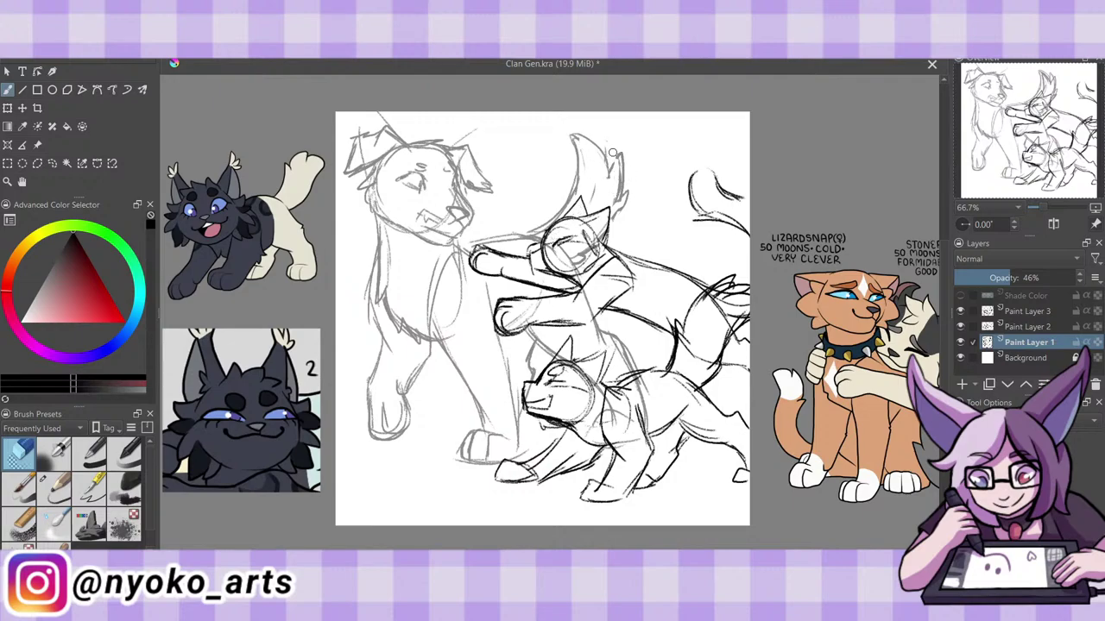
{"action": "key", "text": "slash"}
{"action": "left_click_drag", "start_coordinate": [624, 209], "coordinate": [611, 228]}
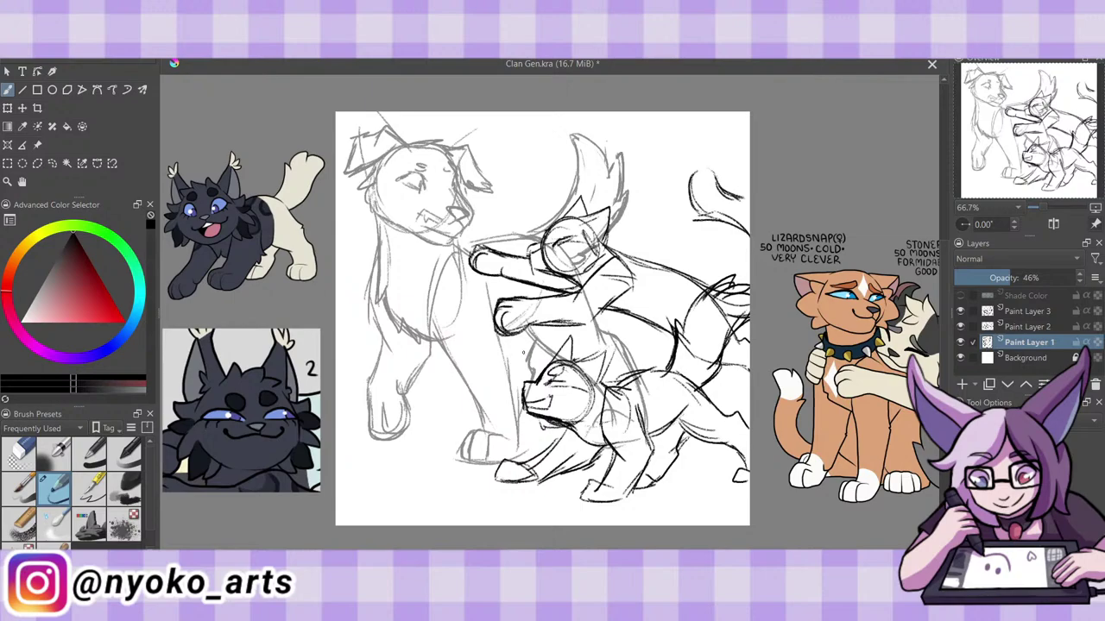
{"action": "key", "text": "ctrl+s"}
Set Paint Layer 1's opacity to 68% and erase its lines that overlap the two smaller cats.
{"action": "left_click", "coordinate": [1043, 278]}
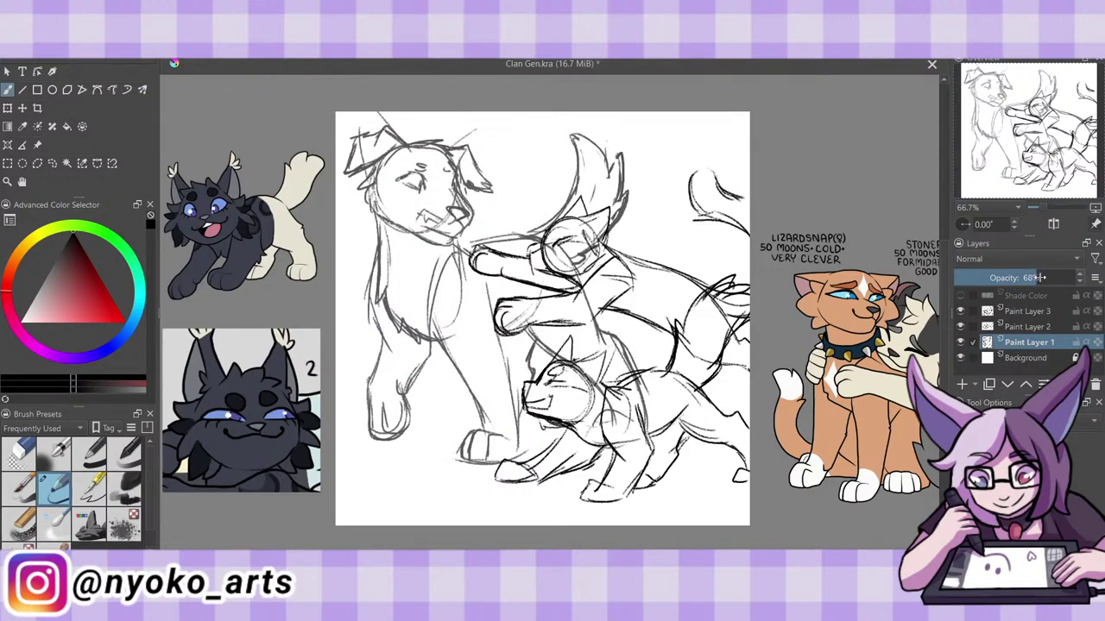
{"action": "left_click", "coordinate": [19, 458]}
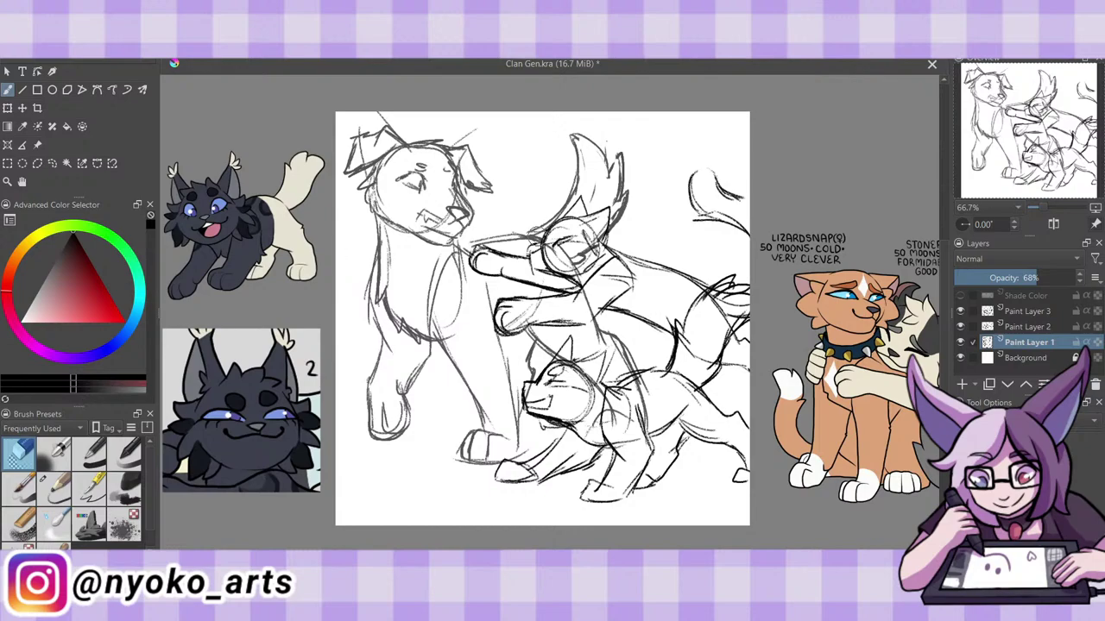
{"action": "mouse_move", "coordinate": [554, 257]}
{"action": "left_mouse_down"}
{"action": "mouse_move", "coordinate": [591, 242]}
{"action": "mouse_move", "coordinate": [585, 309]}
{"action": "left_mouse_up"}
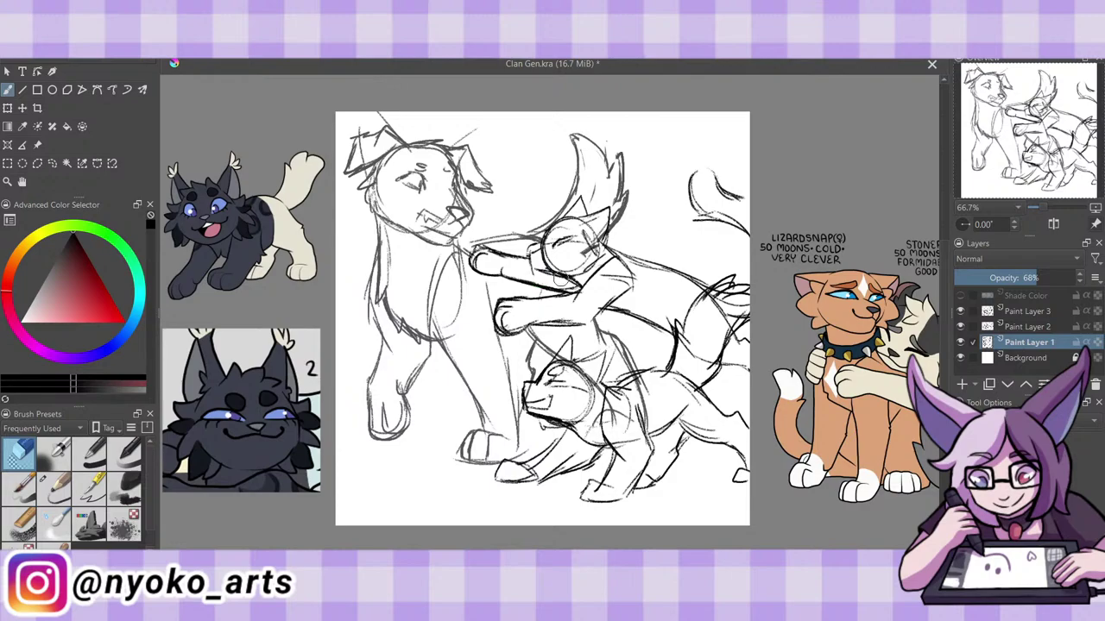
{"action": "mouse_move", "coordinate": [573, 377]}
{"action": "left_mouse_down"}
{"action": "mouse_move", "coordinate": [560, 365]}
{"action": "mouse_move", "coordinate": [580, 374]}
{"action": "mouse_move", "coordinate": [574, 390]}
{"action": "mouse_move", "coordinate": [583, 376]}
{"action": "mouse_move", "coordinate": [600, 394]}
{"action": "mouse_move", "coordinate": [580, 421]}
{"action": "mouse_move", "coordinate": [585, 441]}
{"action": "mouse_move", "coordinate": [580, 423]}
{"action": "mouse_move", "coordinate": [622, 432]}
{"action": "mouse_move", "coordinate": [637, 382]}
{"action": "mouse_move", "coordinate": [650, 414]}
{"action": "mouse_move", "coordinate": [643, 437]}
{"action": "left_mouse_up"}
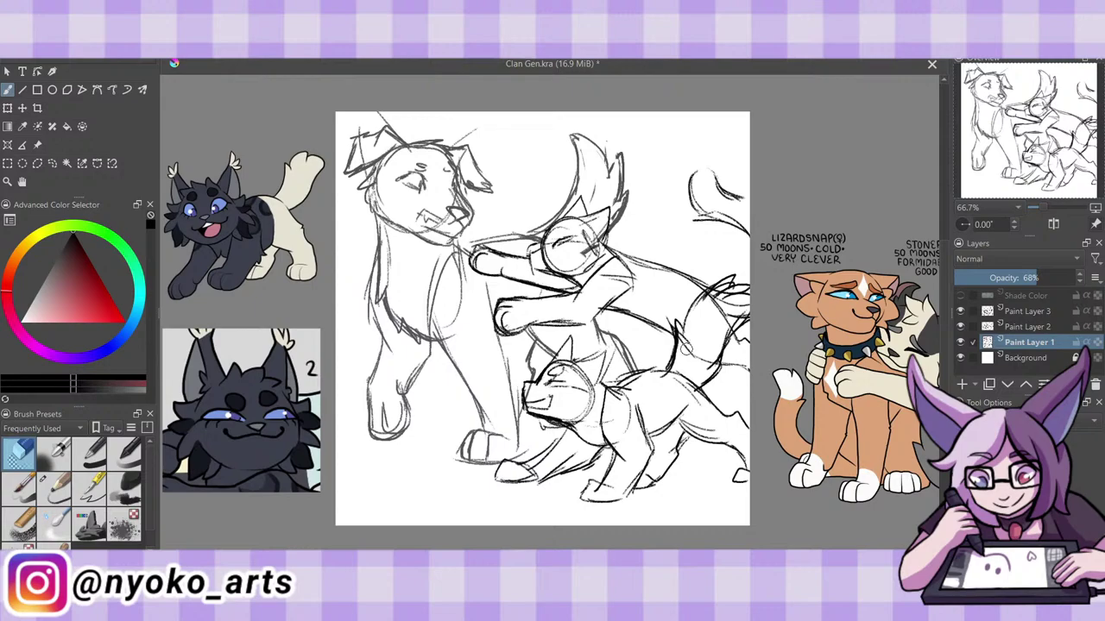
Erase the leftover ear guidelines above the large cat's head on Paint Layer 1 and save the drawing.
{"action": "left_click", "coordinate": [1020, 330]}
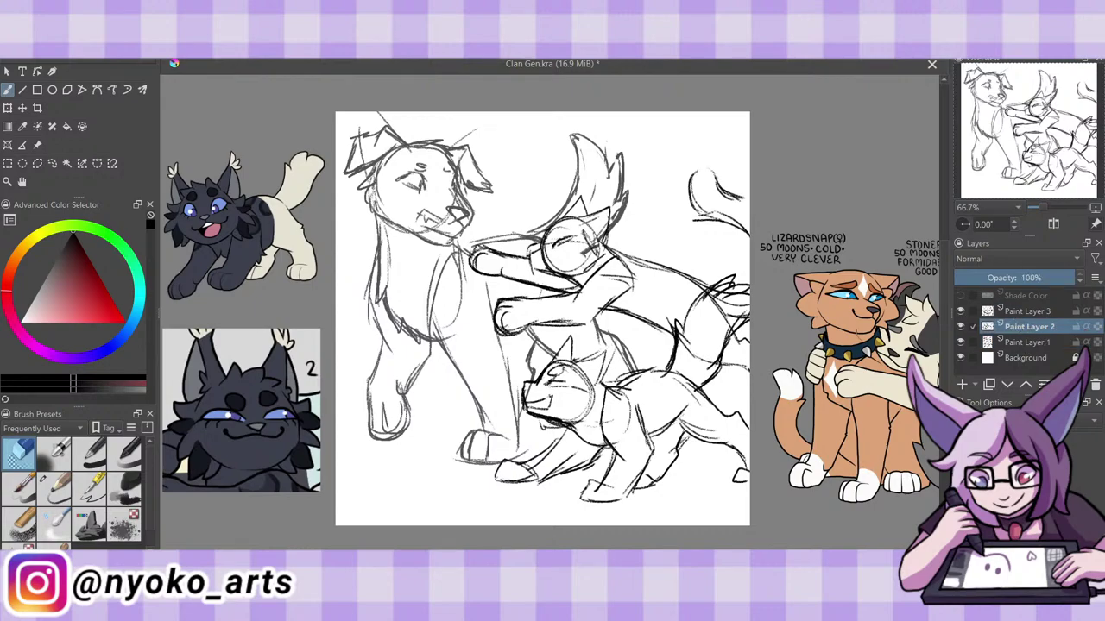
{"action": "left_click", "coordinate": [1008, 342]}
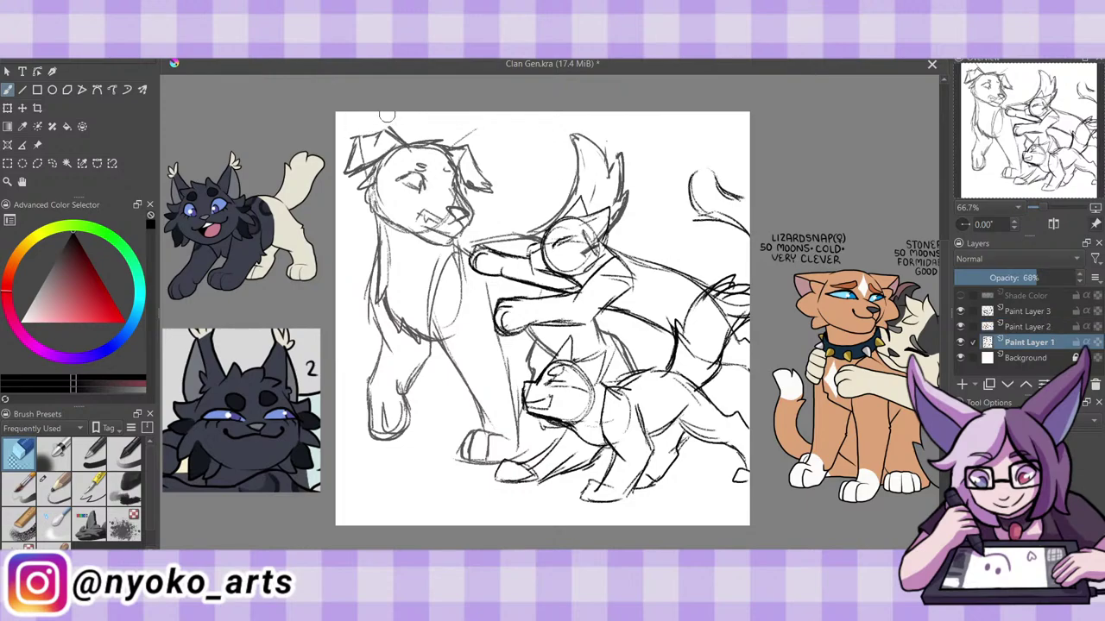
{"action": "left_click_drag", "start_coordinate": [451, 139], "coordinate": [475, 136]}
{"action": "left_click", "coordinate": [59, 489]}
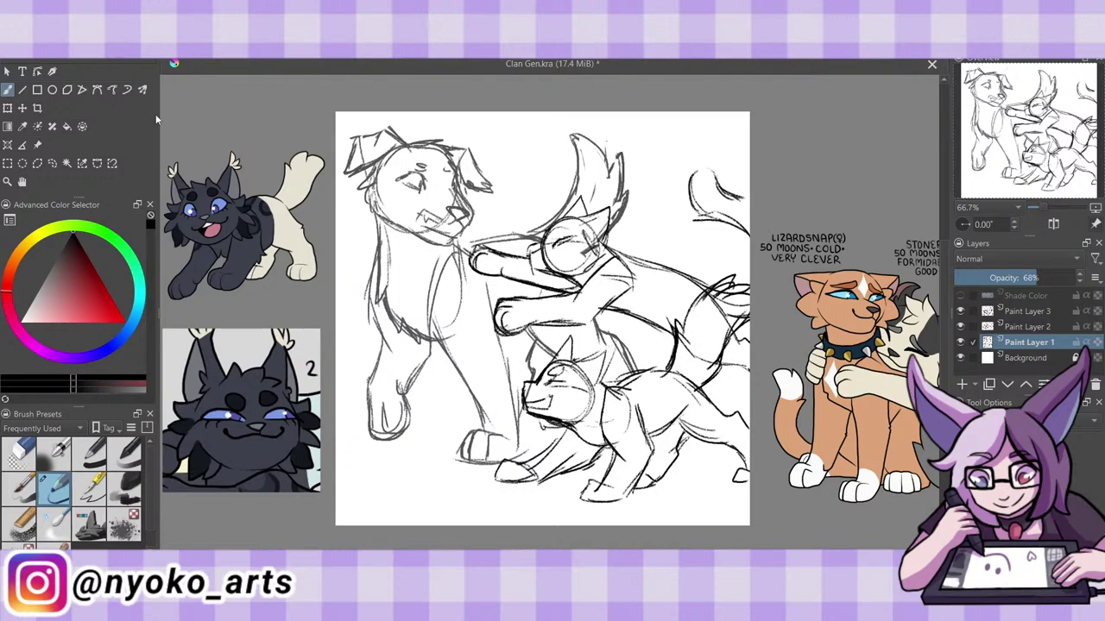
{"action": "key", "text": "ctrl+s"}
Erase the stray Paint Layer 1 lines crossing the leaping cat's head and touch up the tail edge.
{"action": "left_click", "coordinate": [25, 466]}
{"action": "mouse_move", "coordinate": [608, 241]}
{"action": "left_mouse_down"}
{"action": "mouse_move", "coordinate": [586, 251]}
{"action": "mouse_move", "coordinate": [561, 242]}
{"action": "mouse_move", "coordinate": [595, 235]}
{"action": "left_mouse_up"}
{"action": "left_click_drag", "start_coordinate": [621, 170], "coordinate": [616, 179]}
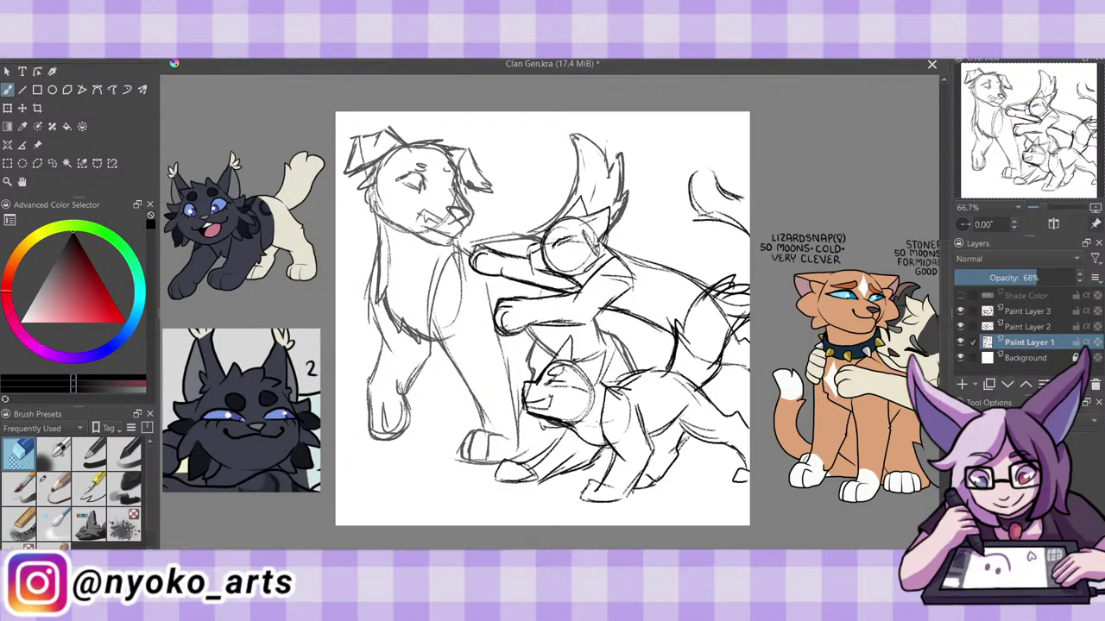
Transform the third cat on Paint Layer 3, moving it slightly down and to the left.
{"action": "left_click", "coordinate": [1019, 316]}
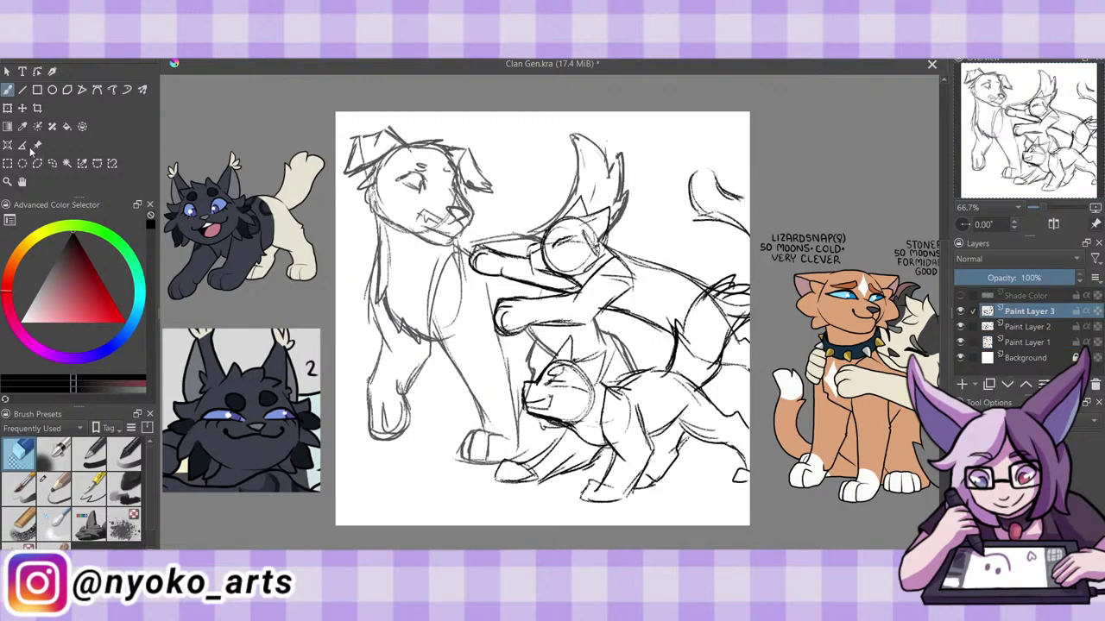
{"action": "left_click", "coordinate": [7, 108]}
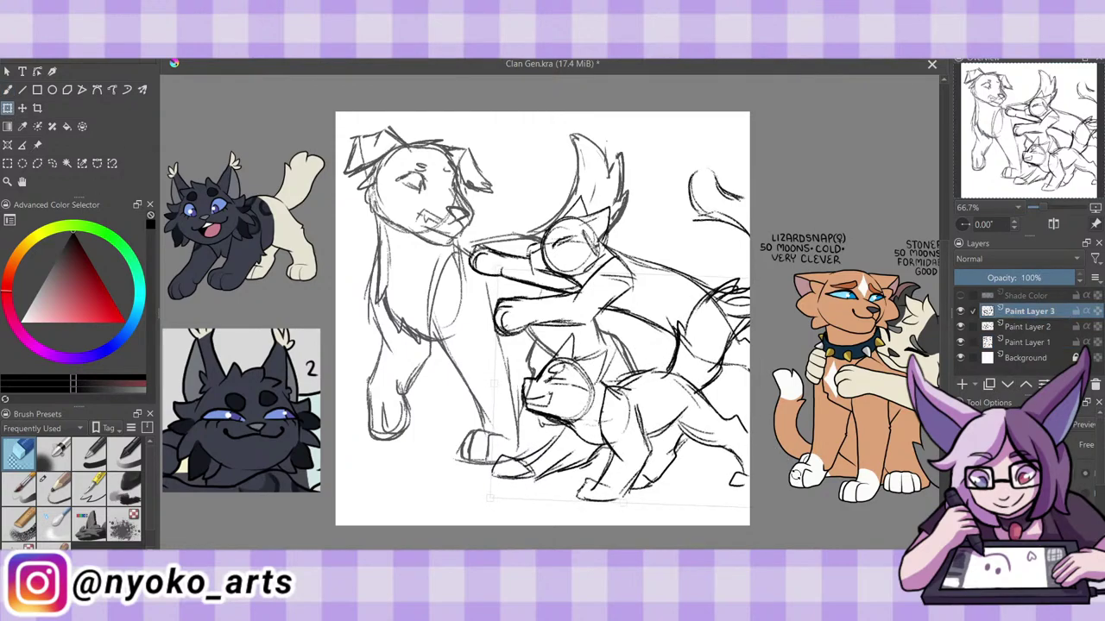
{"action": "left_click_drag", "start_coordinate": [704, 469], "coordinate": [700, 478]}
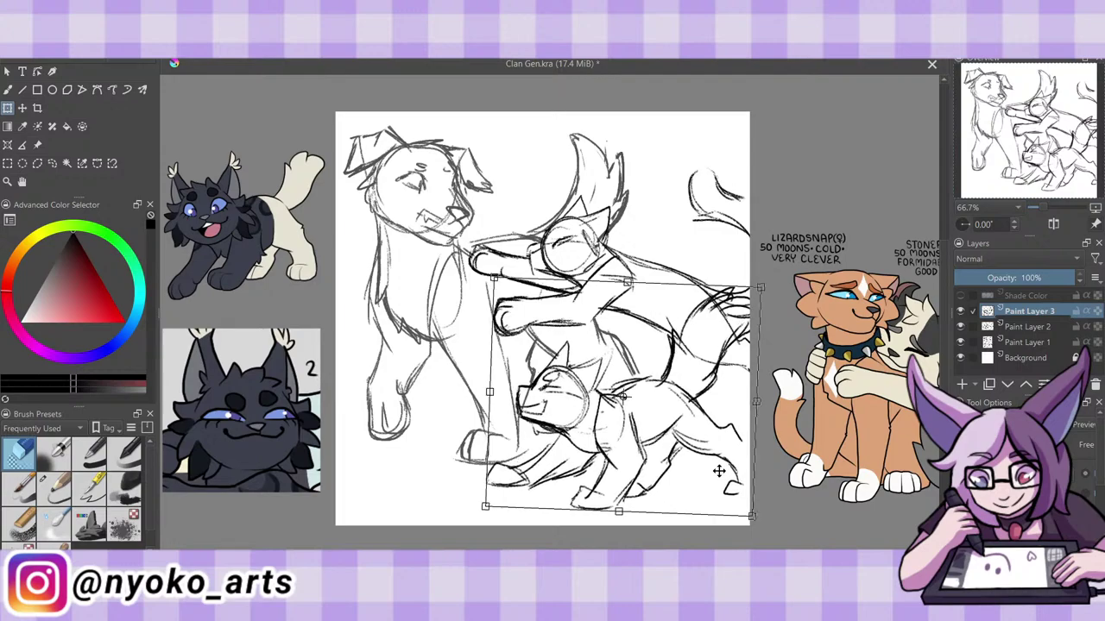
{"action": "left_click", "coordinate": [7, 89]}
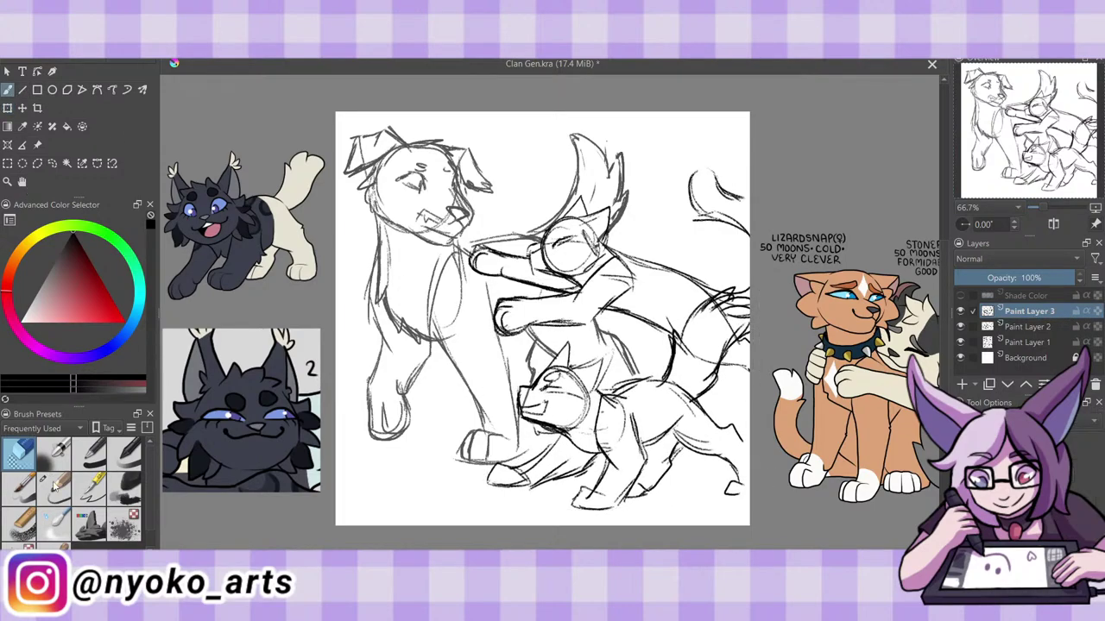
Extend the third cat's hind leg and finish its back paw near the canvas edge.
{"action": "left_click", "coordinate": [55, 486]}
{"action": "left_click_drag", "start_coordinate": [734, 428], "coordinate": [748, 450]}
{"action": "left_click_drag", "start_coordinate": [723, 485], "coordinate": [749, 500]}
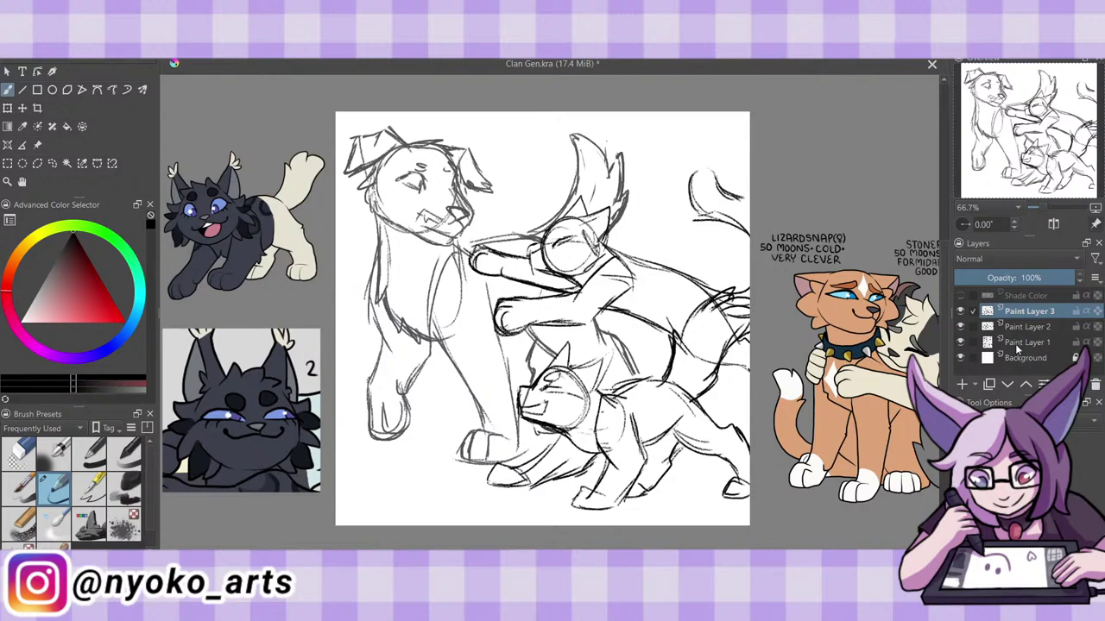
Fade the sketch layers by lowering Paint Layer 1's opacity, Paint Layer 2's to 18% and Paint Layer 3's to 24%.
{"action": "left_click", "coordinate": [1015, 343]}
{"action": "left_click", "coordinate": [978, 277]}
{"action": "left_click", "coordinate": [1007, 328]}
{"action": "left_click", "coordinate": [975, 276]}
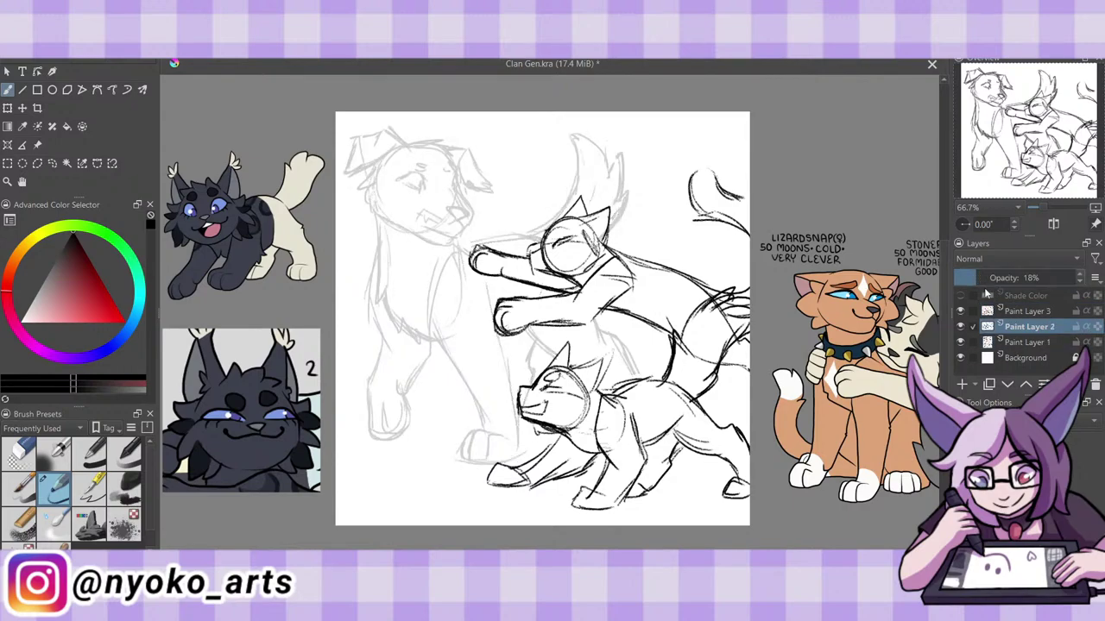
{"action": "left_click", "coordinate": [1012, 315]}
{"action": "left_click", "coordinate": [980, 277]}
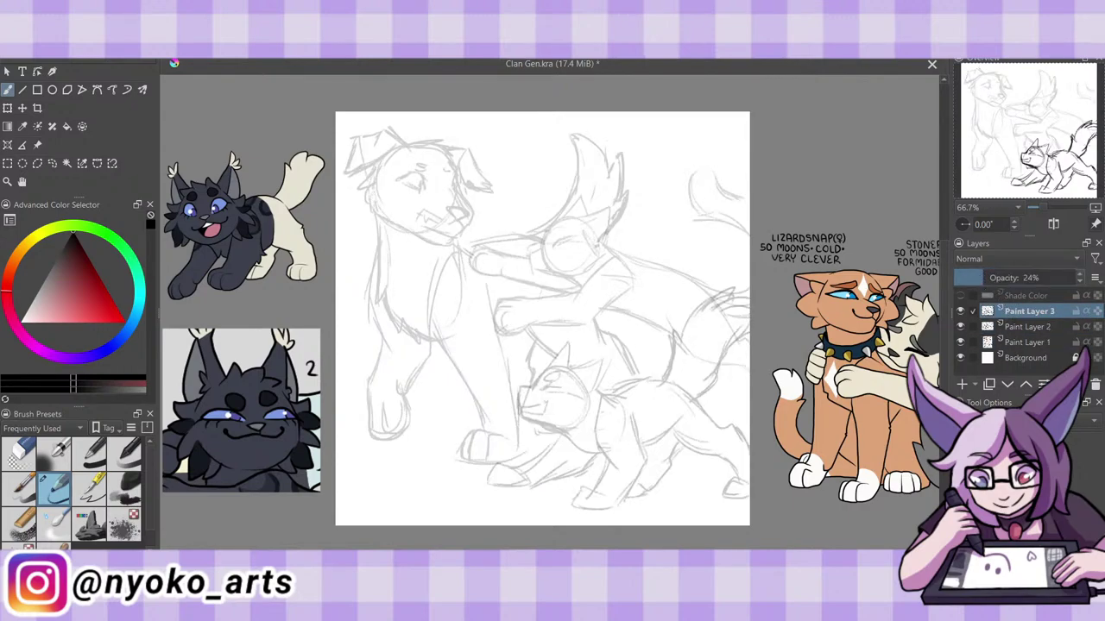
View the canvas at 100% and move the dark cat reference image above the third cat's sketch.
{"action": "key", "text": "1"}
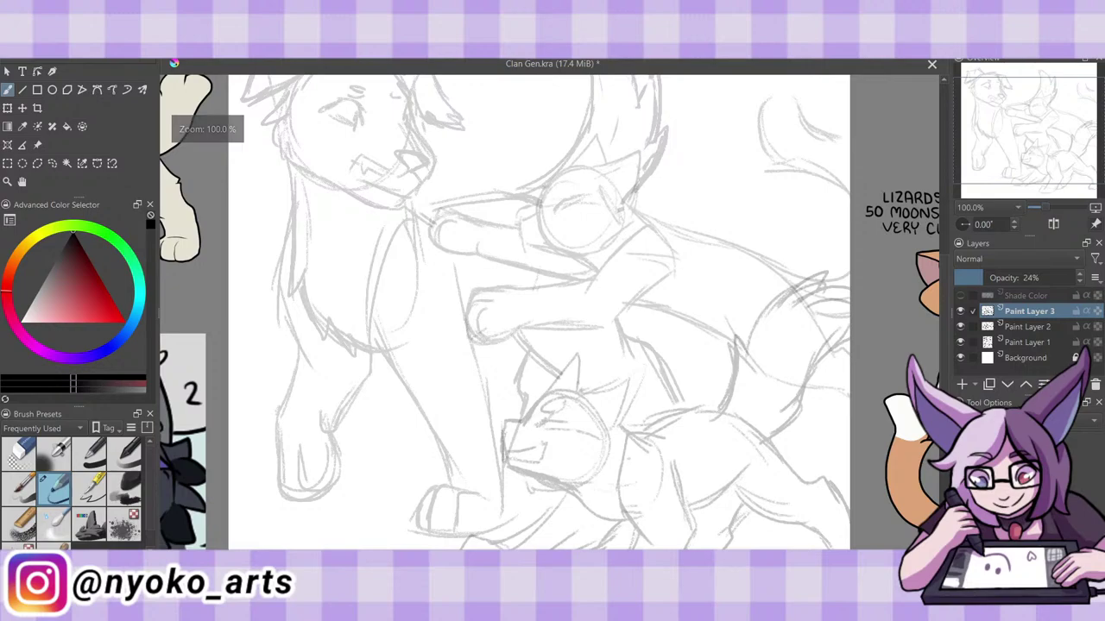
{"action": "key", "text": "t"}
{"action": "left_click_drag", "start_coordinate": [191, 177], "coordinate": [777, 242]}
{"action": "scroll", "coordinate": [760, 259], "scroll_direction": "down", "scroll_amount": 3}
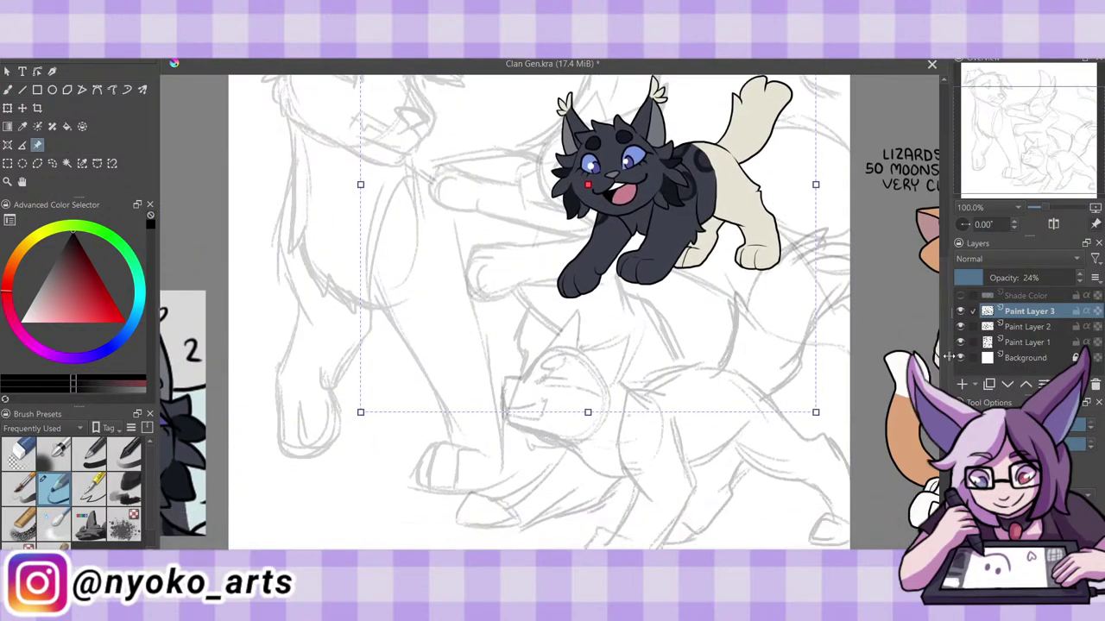
{"action": "left_click", "coordinate": [9, 90]}
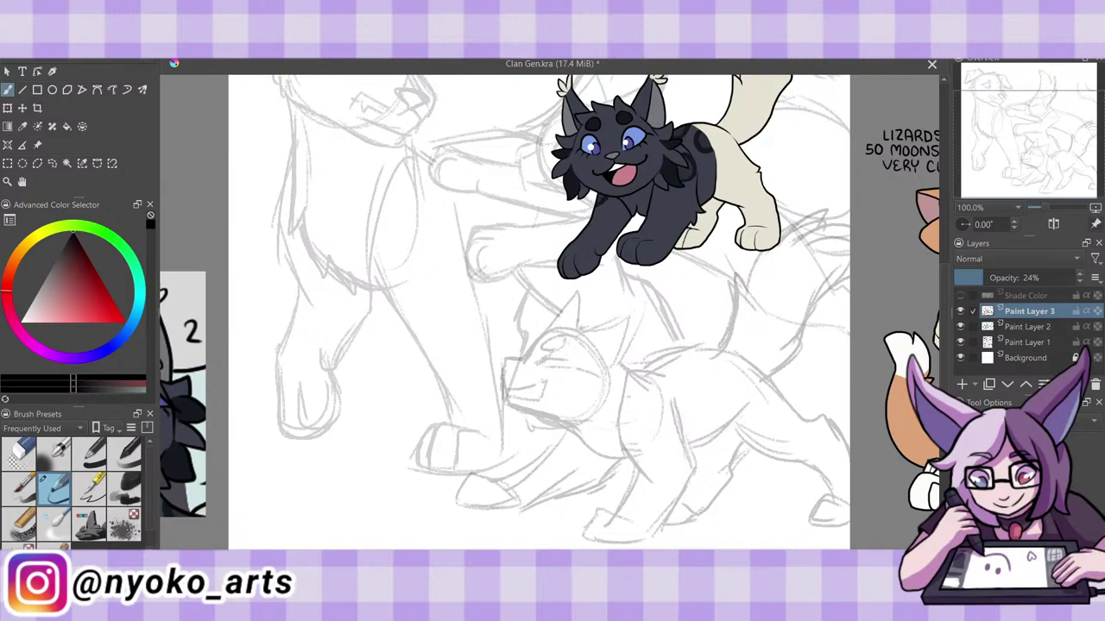
Save, then add a new paint layer and outline the third cat's face with forehead tufts and an open mouth.
{"action": "key", "text": "ctrl+s"}
{"action": "left_click", "coordinate": [961, 384]}
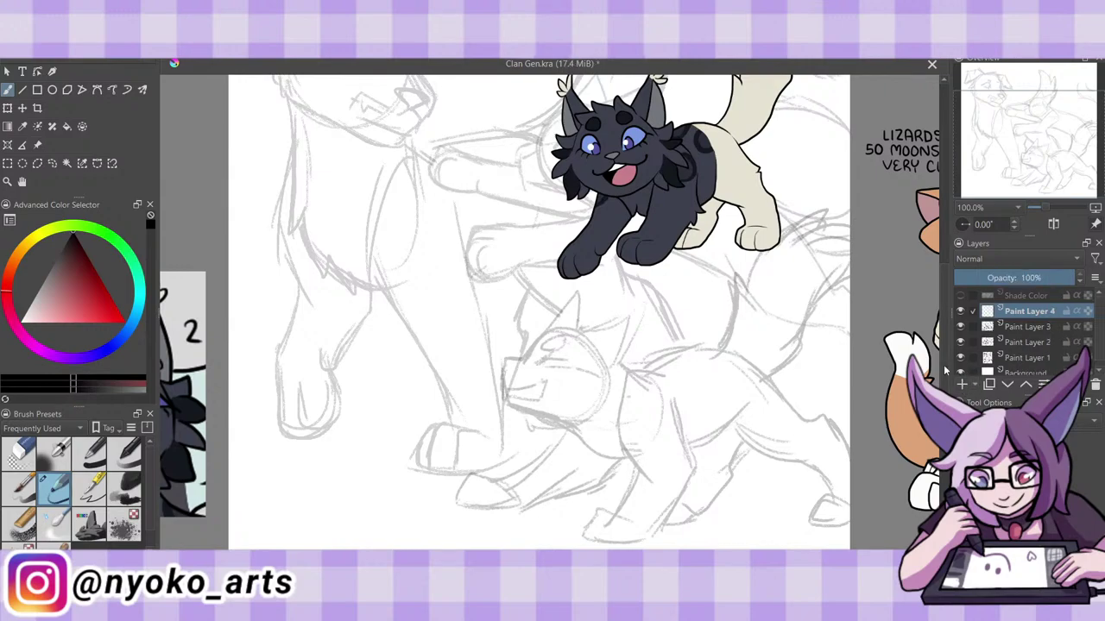
{"action": "mouse_move", "coordinate": [594, 342]}
{"action": "left_mouse_down"}
{"action": "mouse_move", "coordinate": [604, 373]}
{"action": "mouse_move", "coordinate": [571, 424]}
{"action": "left_mouse_up"}
{"action": "mouse_move", "coordinate": [576, 329]}
{"action": "left_mouse_down"}
{"action": "mouse_move", "coordinate": [554, 315]}
{"action": "mouse_move", "coordinate": [553, 328]}
{"action": "mouse_move", "coordinate": [534, 323]}
{"action": "mouse_move", "coordinate": [525, 338]}
{"action": "mouse_move", "coordinate": [536, 343]}
{"action": "mouse_move", "coordinate": [554, 322]}
{"action": "mouse_move", "coordinate": [584, 331]}
{"action": "mouse_move", "coordinate": [527, 362]}
{"action": "mouse_move", "coordinate": [505, 358]}
{"action": "mouse_move", "coordinate": [504, 385]}
{"action": "mouse_move", "coordinate": [546, 377]}
{"action": "mouse_move", "coordinate": [506, 398]}
{"action": "mouse_move", "coordinate": [565, 421]}
{"action": "mouse_move", "coordinate": [506, 400]}
{"action": "mouse_move", "coordinate": [533, 394]}
{"action": "left_mouse_up"}
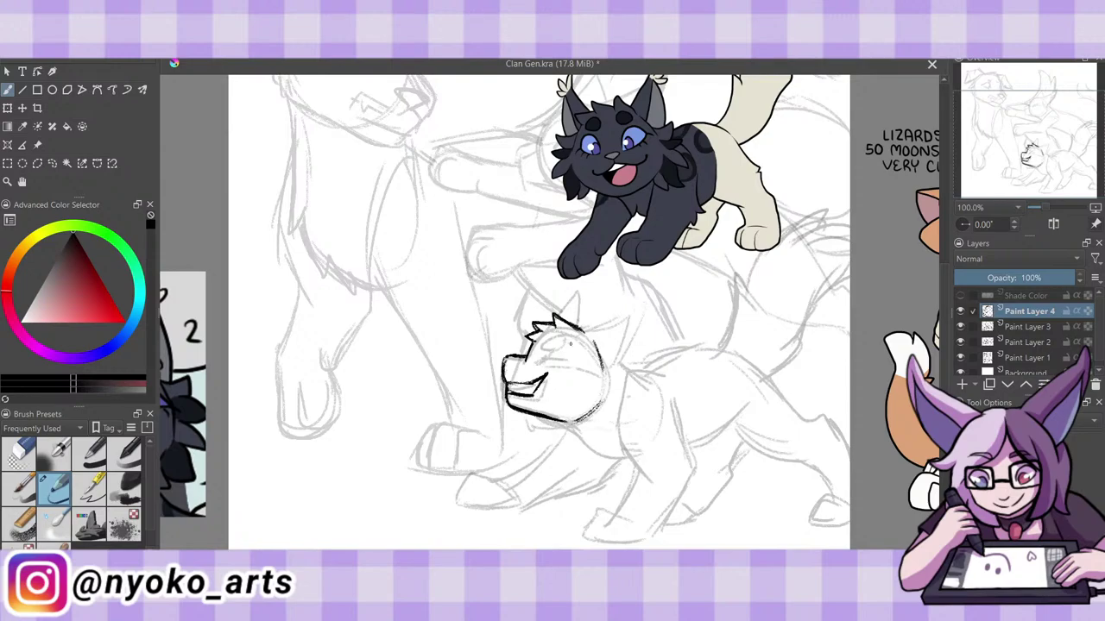
Draw the third cat's nose and small teeth, erasing excess lines around the muzzle.
{"action": "left_click_drag", "start_coordinate": [542, 385], "coordinate": [533, 395]}
{"action": "mouse_move", "coordinate": [516, 385]}
{"action": "left_mouse_down"}
{"action": "mouse_move", "coordinate": [532, 382]}
{"action": "mouse_move", "coordinate": [515, 384]}
{"action": "mouse_move", "coordinate": [518, 358]}
{"action": "left_mouse_up"}
{"action": "left_click", "coordinate": [19, 449]}
{"action": "left_click_drag", "start_coordinate": [525, 385], "coordinate": [530, 399]}
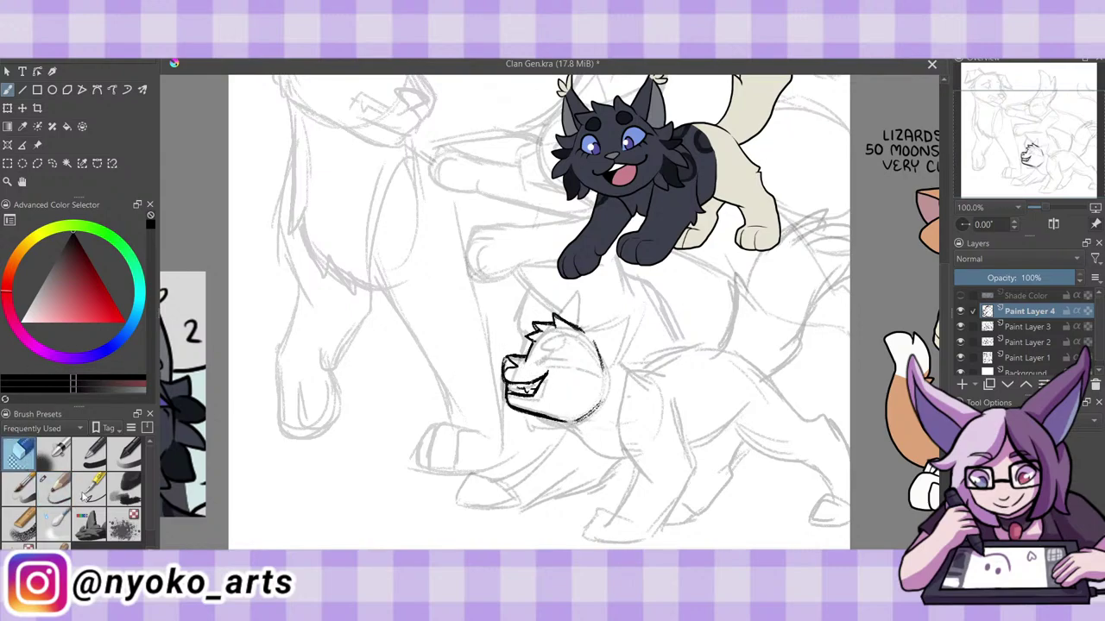
{"action": "left_click", "coordinate": [55, 485]}
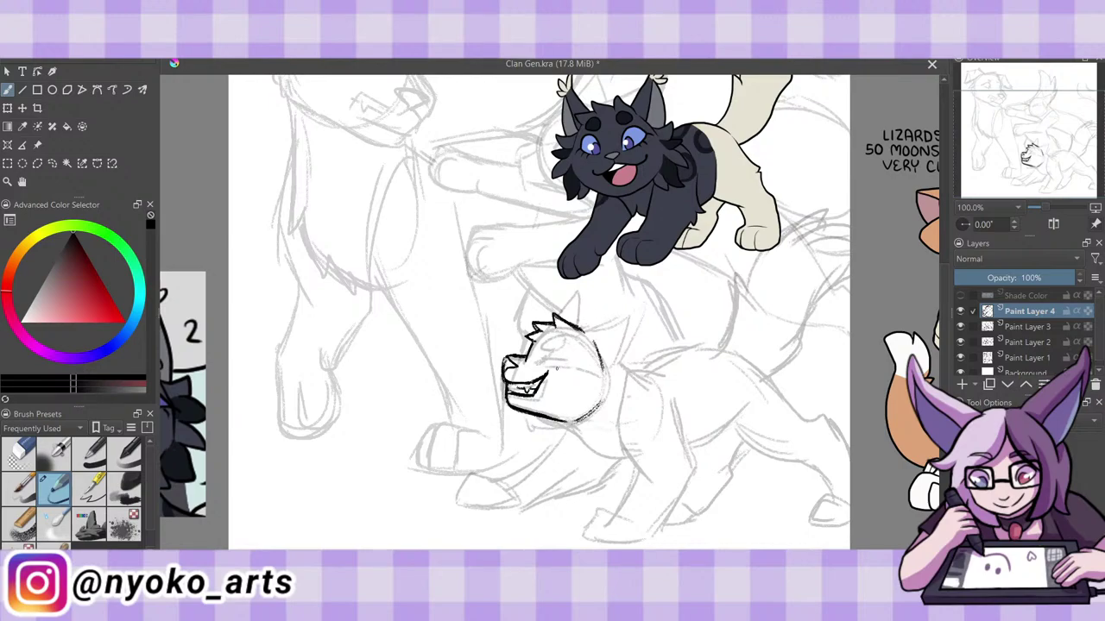
Draw the third cat's eye with lower lashes and clean up its inner corner with the eraser.
{"action": "left_click_drag", "start_coordinate": [537, 362], "coordinate": [574, 354]}
{"action": "mouse_move", "coordinate": [542, 364]}
{"action": "left_mouse_down"}
{"action": "mouse_move", "coordinate": [580, 370]}
{"action": "mouse_move", "coordinate": [547, 364]}
{"action": "left_mouse_up"}
{"action": "left_click", "coordinate": [24, 452]}
{"action": "left_click_drag", "start_coordinate": [546, 362], "coordinate": [549, 364]}
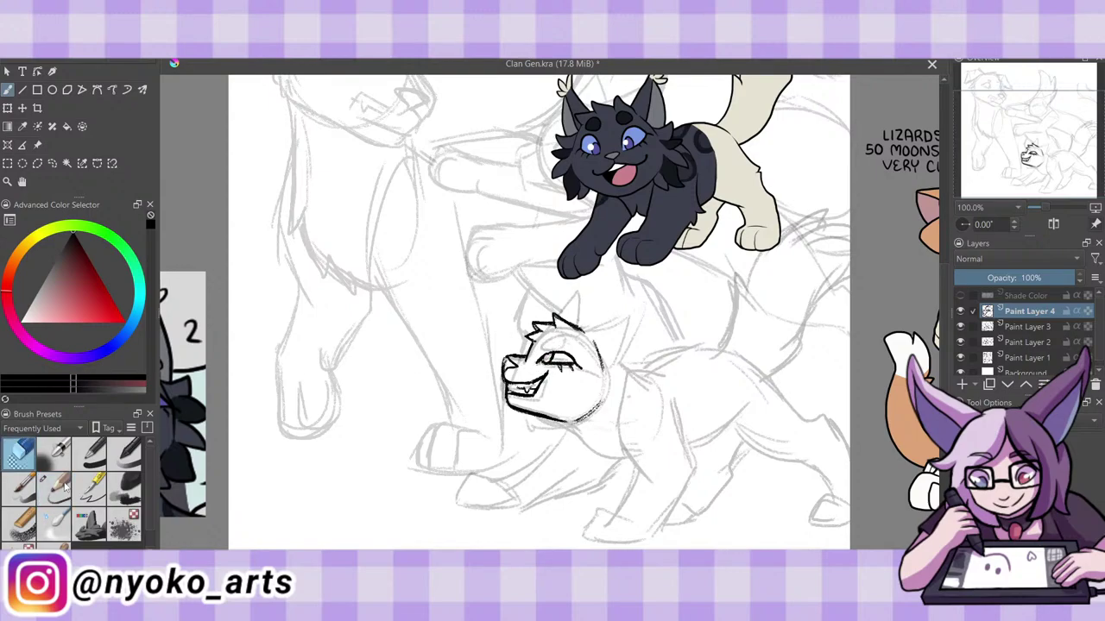
{"action": "left_click", "coordinate": [53, 485]}
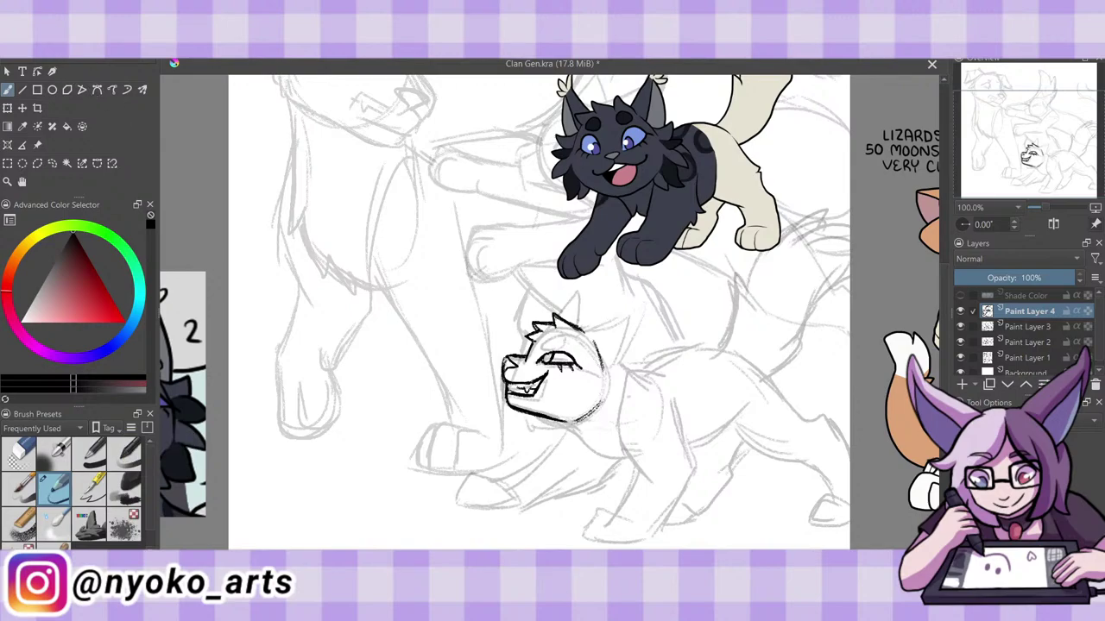
Save the drawing and add the third cat's round brow spot and spiky cheek fur down to the jaw.
{"action": "key", "text": "ctrl+s"}
{"action": "mouse_move", "coordinate": [567, 337]}
{"action": "left_mouse_down"}
{"action": "mouse_move", "coordinate": [547, 349]}
{"action": "mouse_move", "coordinate": [564, 333]}
{"action": "mouse_move", "coordinate": [557, 349]}
{"action": "mouse_move", "coordinate": [625, 356]}
{"action": "mouse_move", "coordinate": [609, 373]}
{"action": "mouse_move", "coordinate": [623, 356]}
{"action": "mouse_move", "coordinate": [635, 382]}
{"action": "mouse_move", "coordinate": [609, 380]}
{"action": "left_mouse_up"}
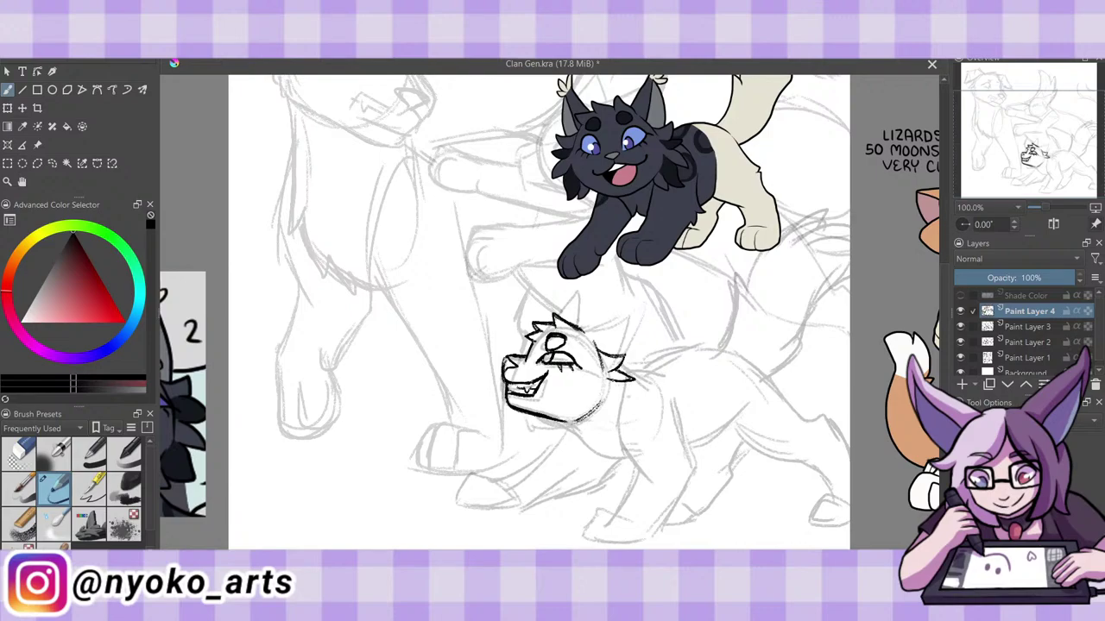
{"action": "mouse_move", "coordinate": [615, 382]}
{"action": "left_mouse_down"}
{"action": "mouse_move", "coordinate": [624, 401]}
{"action": "mouse_move", "coordinate": [609, 413]}
{"action": "mouse_move", "coordinate": [627, 414]}
{"action": "mouse_move", "coordinate": [625, 403]}
{"action": "mouse_move", "coordinate": [627, 418]}
{"action": "mouse_move", "coordinate": [606, 409]}
{"action": "left_mouse_up"}
{"action": "left_click_drag", "start_coordinate": [611, 397], "coordinate": [608, 433]}
{"action": "mouse_move", "coordinate": [609, 416]}
{"action": "left_mouse_down"}
{"action": "mouse_move", "coordinate": [613, 437]}
{"action": "mouse_move", "coordinate": [610, 424]}
{"action": "mouse_move", "coordinate": [597, 435]}
{"action": "left_mouse_up"}
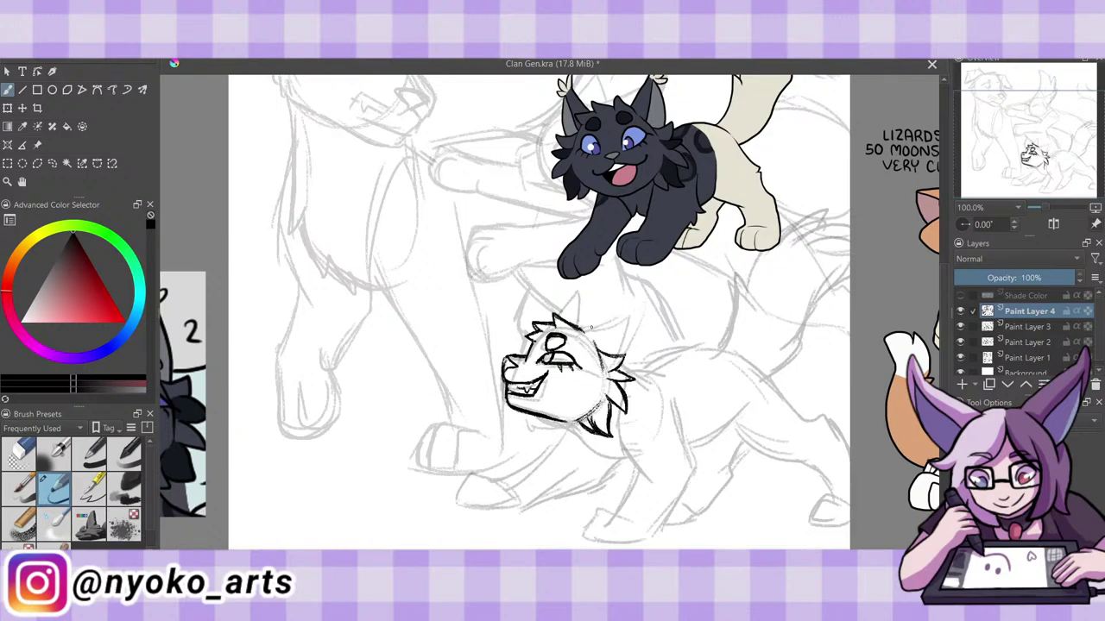
Draw the third cat's two tufted ears and clean up the pointed fur beneath its jaw.
{"action": "mouse_move", "coordinate": [608, 320]}
{"action": "left_mouse_down"}
{"action": "mouse_move", "coordinate": [584, 331]}
{"action": "mouse_move", "coordinate": [630, 309]}
{"action": "left_mouse_up"}
{"action": "mouse_move", "coordinate": [618, 357]}
{"action": "left_mouse_down"}
{"action": "mouse_move", "coordinate": [634, 307]}
{"action": "mouse_move", "coordinate": [578, 331]}
{"action": "mouse_move", "coordinate": [639, 292]}
{"action": "mouse_move", "coordinate": [644, 325]}
{"action": "mouse_move", "coordinate": [599, 351]}
{"action": "mouse_move", "coordinate": [585, 299]}
{"action": "mouse_move", "coordinate": [591, 290]}
{"action": "mouse_move", "coordinate": [593, 324]}
{"action": "mouse_move", "coordinate": [594, 278]}
{"action": "mouse_move", "coordinate": [603, 290]}
{"action": "left_mouse_up"}
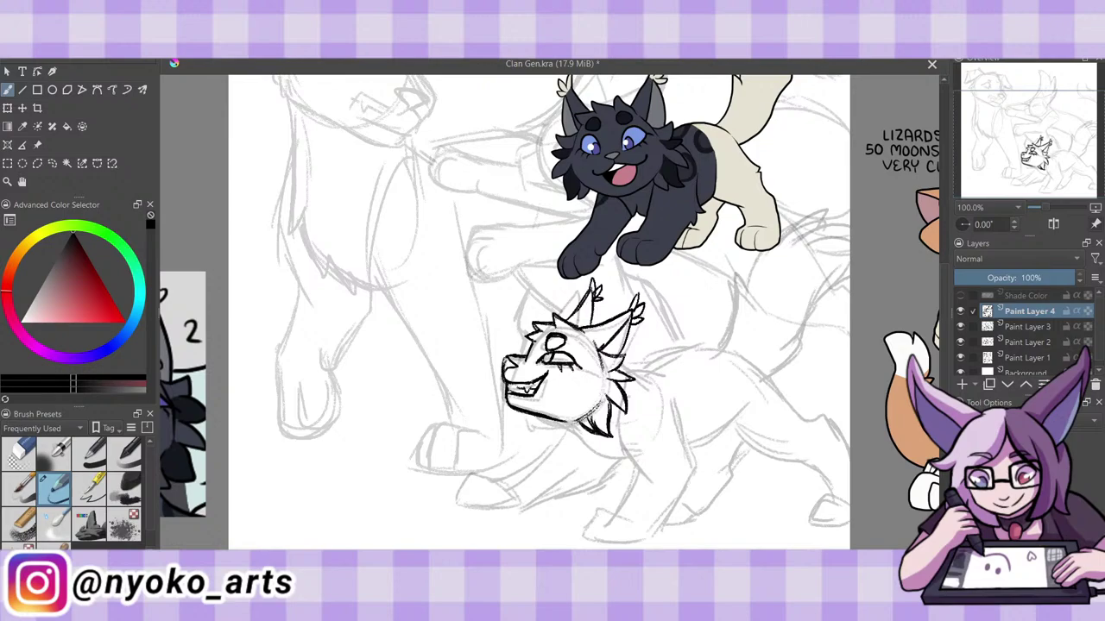
{"action": "left_click_drag", "start_coordinate": [575, 425], "coordinate": [614, 440]}
{"action": "left_click", "coordinate": [19, 451]}
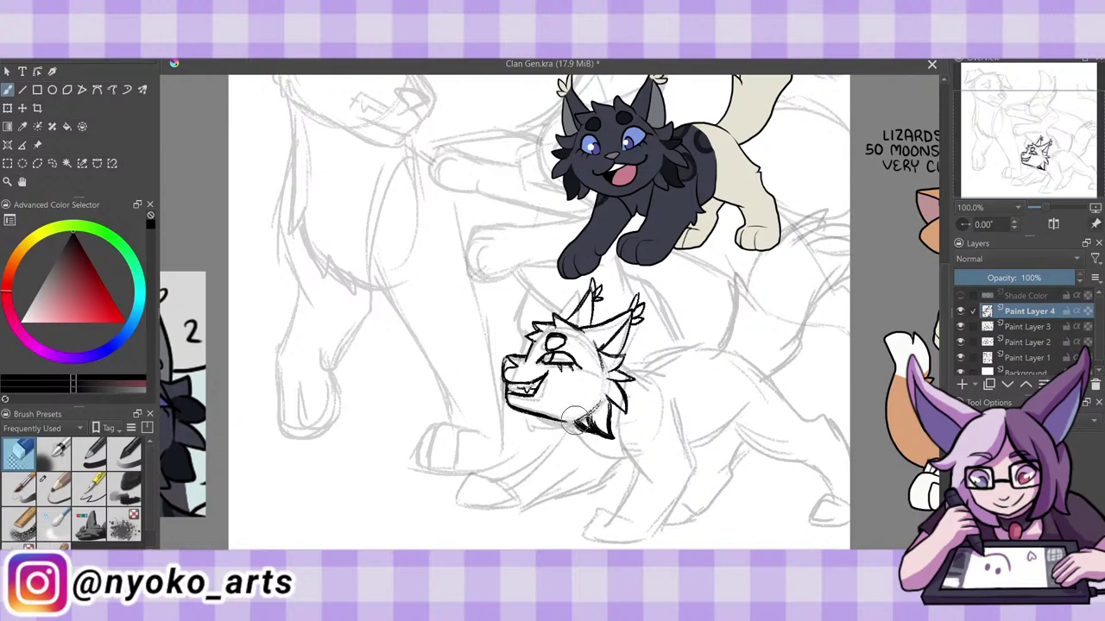
{"action": "mouse_move", "coordinate": [592, 411]}
{"action": "left_mouse_down"}
{"action": "mouse_move", "coordinate": [606, 435]}
{"action": "mouse_move", "coordinate": [595, 419]}
{"action": "left_mouse_up"}
{"action": "left_click", "coordinate": [56, 488]}
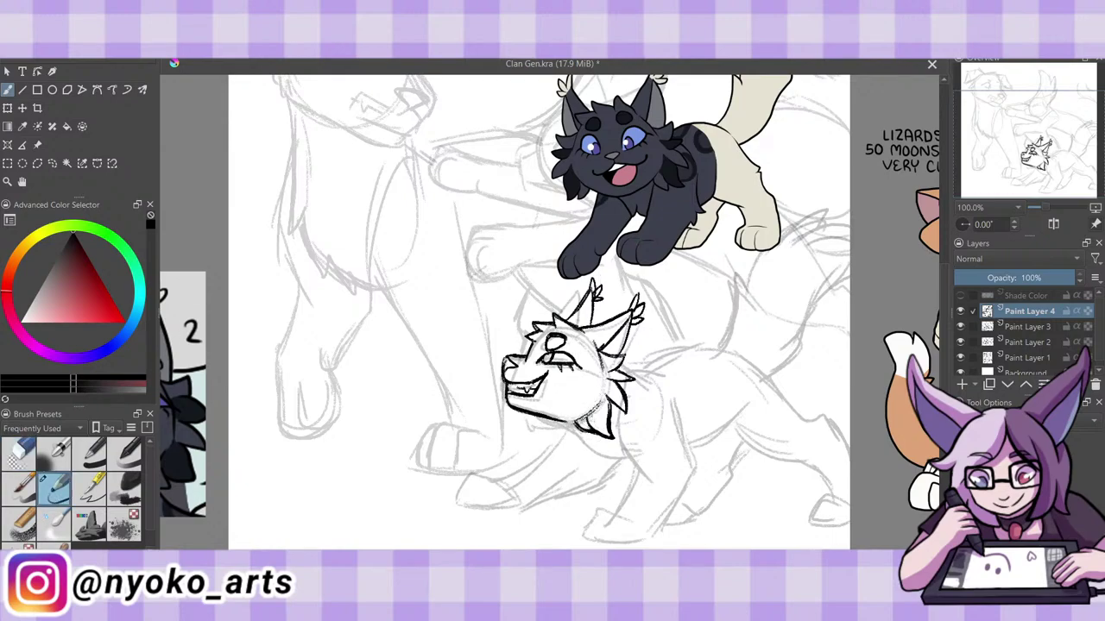
Save the drawing and draw the third cat's spiky chest fur below the jaw, cleaning up its tip with the eraser.
{"action": "left_click_drag", "start_coordinate": [545, 336], "coordinate": [575, 359]}
{"action": "key", "text": "ctrl+s"}
{"action": "mouse_move", "coordinate": [557, 421]}
{"action": "left_mouse_down"}
{"action": "mouse_move", "coordinate": [587, 468]}
{"action": "mouse_move", "coordinate": [622, 482]}
{"action": "mouse_move", "coordinate": [637, 470]}
{"action": "mouse_move", "coordinate": [620, 484]}
{"action": "mouse_move", "coordinate": [601, 464]}
{"action": "left_mouse_up"}
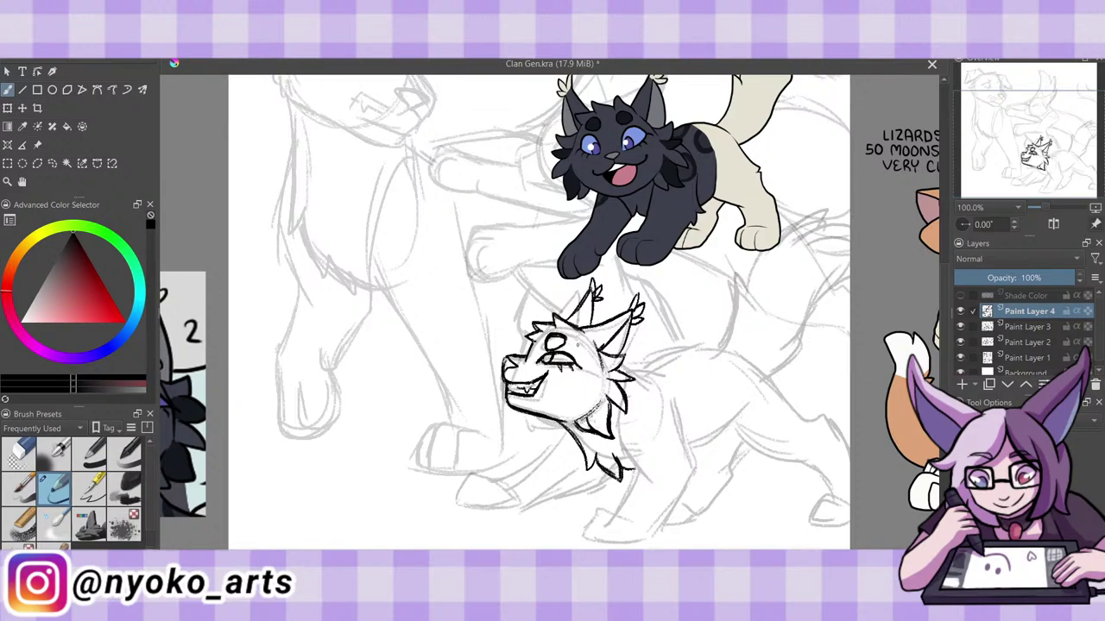
{"action": "left_click", "coordinate": [19, 452]}
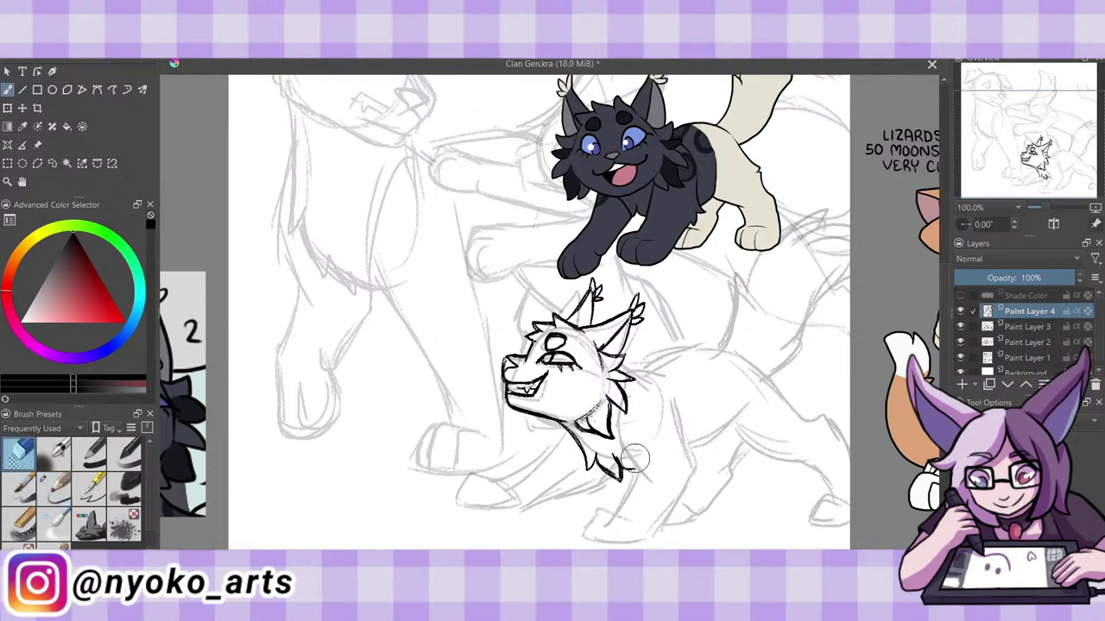
{"action": "left_click_drag", "start_coordinate": [620, 463], "coordinate": [610, 471]}
{"action": "left_click", "coordinate": [56, 485]}
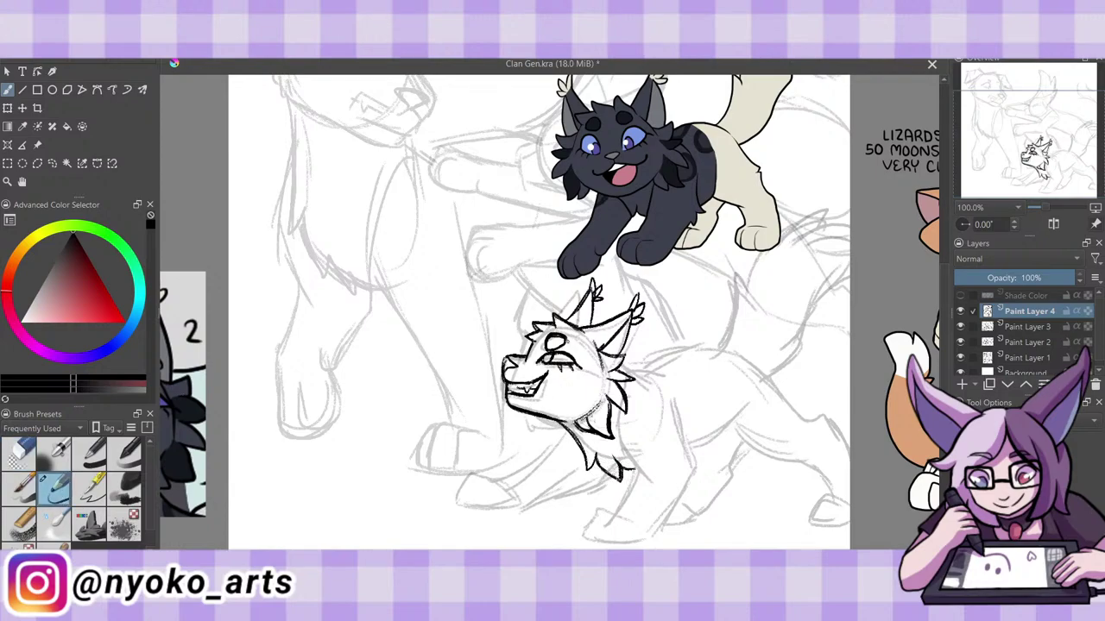
Draw the third cat's neck and shoulder lines and the back of its near foreleg with a fur tuft at the elbow.
{"action": "mouse_move", "coordinate": [621, 359]}
{"action": "left_mouse_down"}
{"action": "mouse_move", "coordinate": [636, 375]}
{"action": "mouse_move", "coordinate": [663, 375]}
{"action": "mouse_move", "coordinate": [636, 378]}
{"action": "mouse_move", "coordinate": [624, 396]}
{"action": "mouse_move", "coordinate": [623, 432]}
{"action": "mouse_move", "coordinate": [642, 472]}
{"action": "left_mouse_up"}
{"action": "left_click_drag", "start_coordinate": [624, 436], "coordinate": [630, 451]}
{"action": "left_click_drag", "start_coordinate": [627, 382], "coordinate": [620, 426]}
{"action": "left_click_drag", "start_coordinate": [652, 466], "coordinate": [661, 444]}
{"action": "mouse_move", "coordinate": [676, 404]}
{"action": "left_mouse_down"}
{"action": "mouse_move", "coordinate": [688, 454]}
{"action": "mouse_move", "coordinate": [702, 459]}
{"action": "mouse_move", "coordinate": [693, 490]}
{"action": "left_mouse_up"}
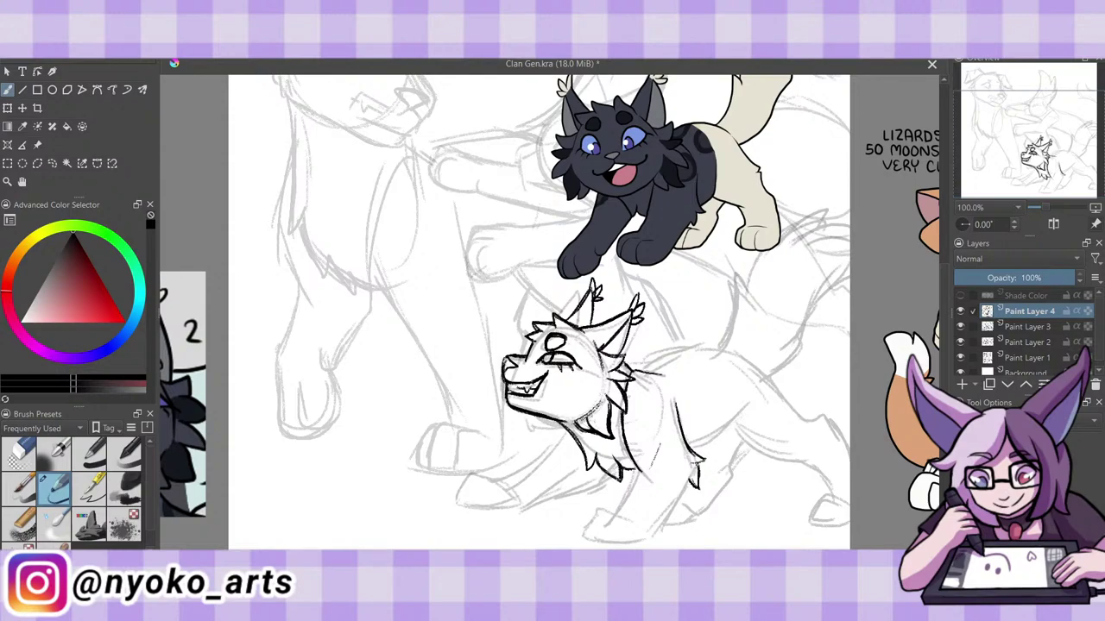
{"action": "left_click_drag", "start_coordinate": [690, 450], "coordinate": [706, 468]}
Complete the third cat's near foreleg down to a rounded paw with toe lines.
{"action": "mouse_move", "coordinate": [696, 477]}
{"action": "left_mouse_down"}
{"action": "mouse_move", "coordinate": [649, 537]}
{"action": "mouse_move", "coordinate": [630, 524]}
{"action": "mouse_move", "coordinate": [654, 542]}
{"action": "mouse_move", "coordinate": [598, 537]}
{"action": "left_mouse_up"}
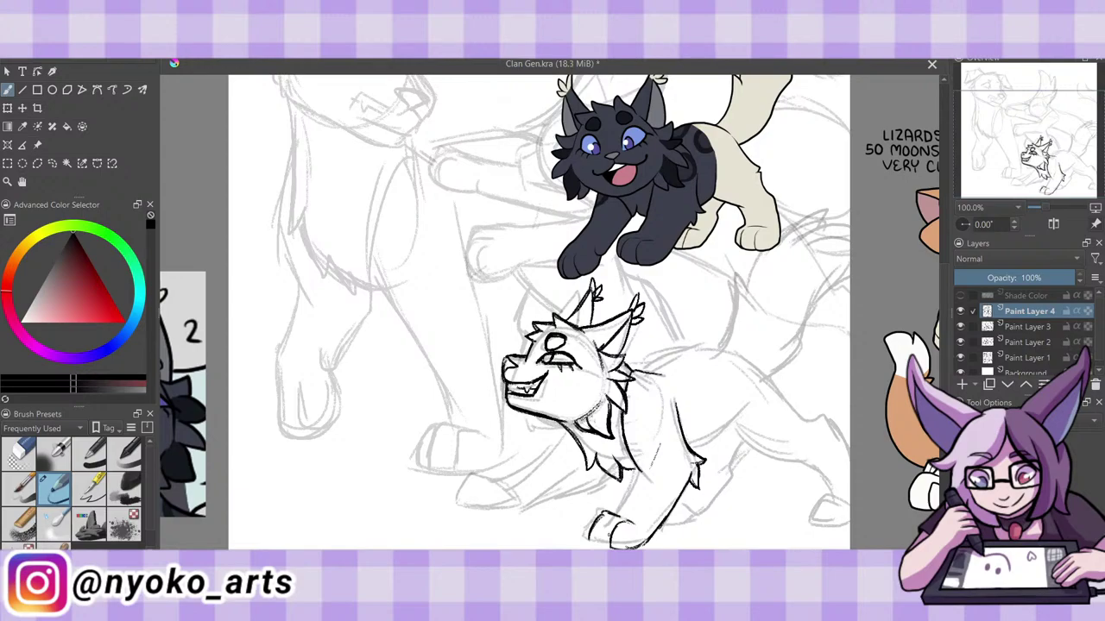
{"action": "left_click_drag", "start_coordinate": [594, 513], "coordinate": [609, 549]}
{"action": "left_click_drag", "start_coordinate": [592, 526], "coordinate": [584, 545]}
{"action": "left_click_drag", "start_coordinate": [637, 470], "coordinate": [609, 515]}
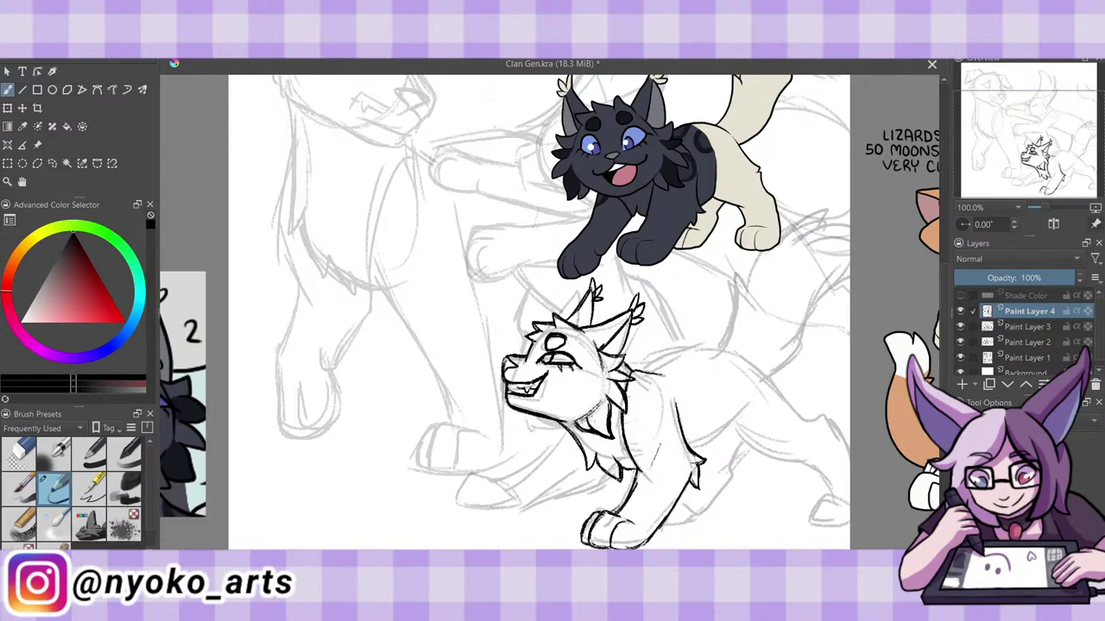
{"action": "left_click_drag", "start_coordinate": [637, 464], "coordinate": [604, 518]}
{"action": "left_click_drag", "start_coordinate": [646, 474], "coordinate": [656, 442]}
{"action": "key", "text": "/"}
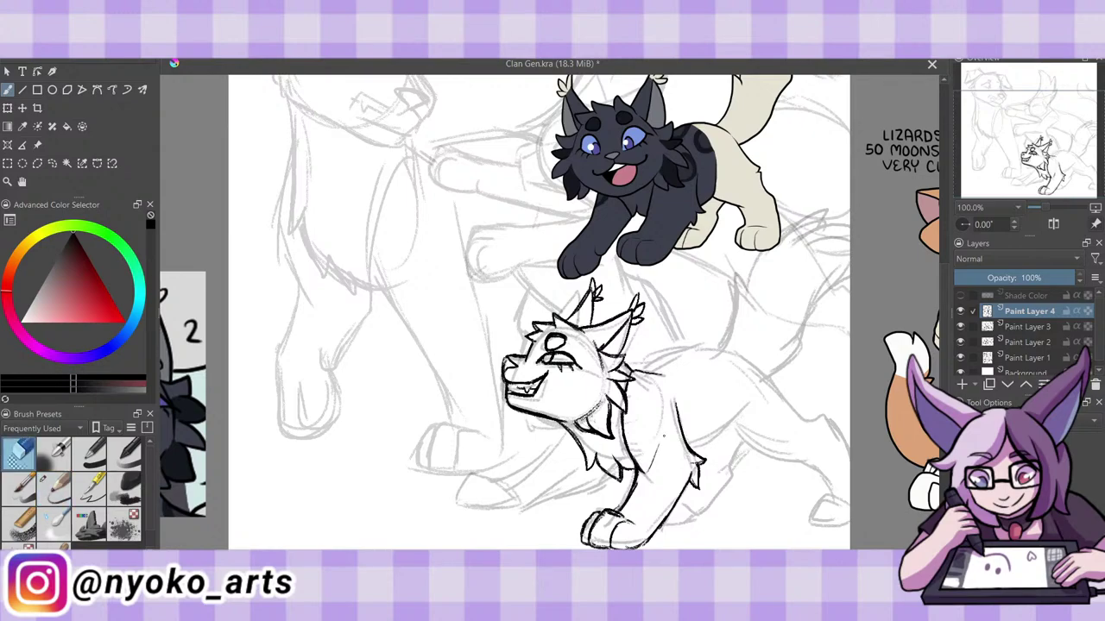
{"action": "key", "text": "slash"}
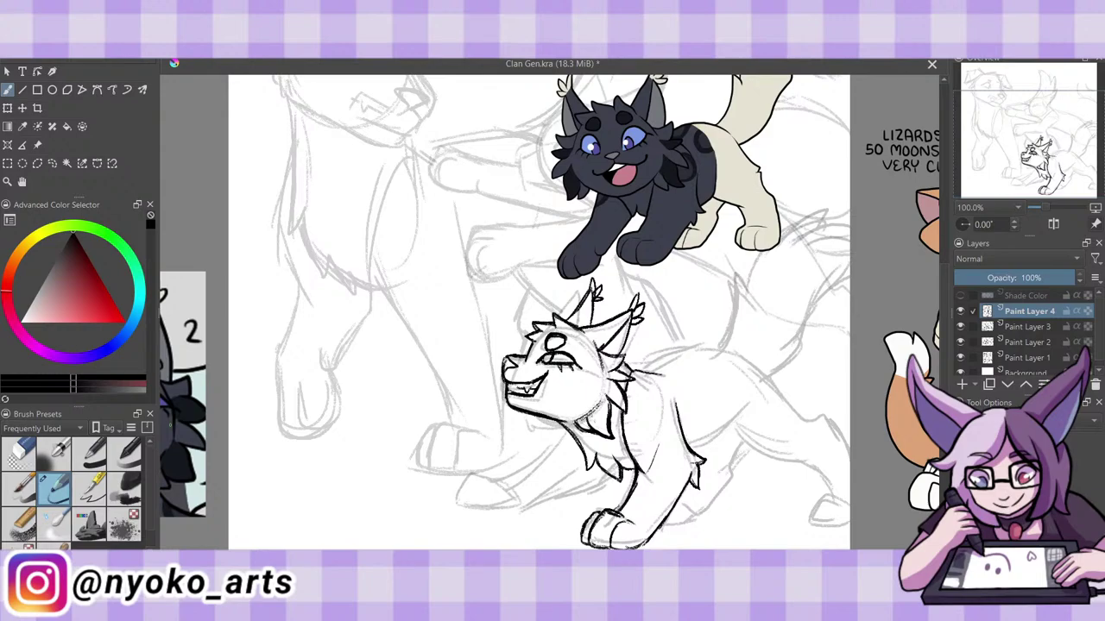
Draw the third cat's far foreleg stretched forward with its paw and toes, adding fur tufts at the lower chest.
{"action": "left_click_drag", "start_coordinate": [591, 492], "coordinate": [607, 482]}
{"action": "left_click_drag", "start_coordinate": [535, 501], "coordinate": [575, 488]}
{"action": "left_click_drag", "start_coordinate": [533, 493], "coordinate": [528, 509]}
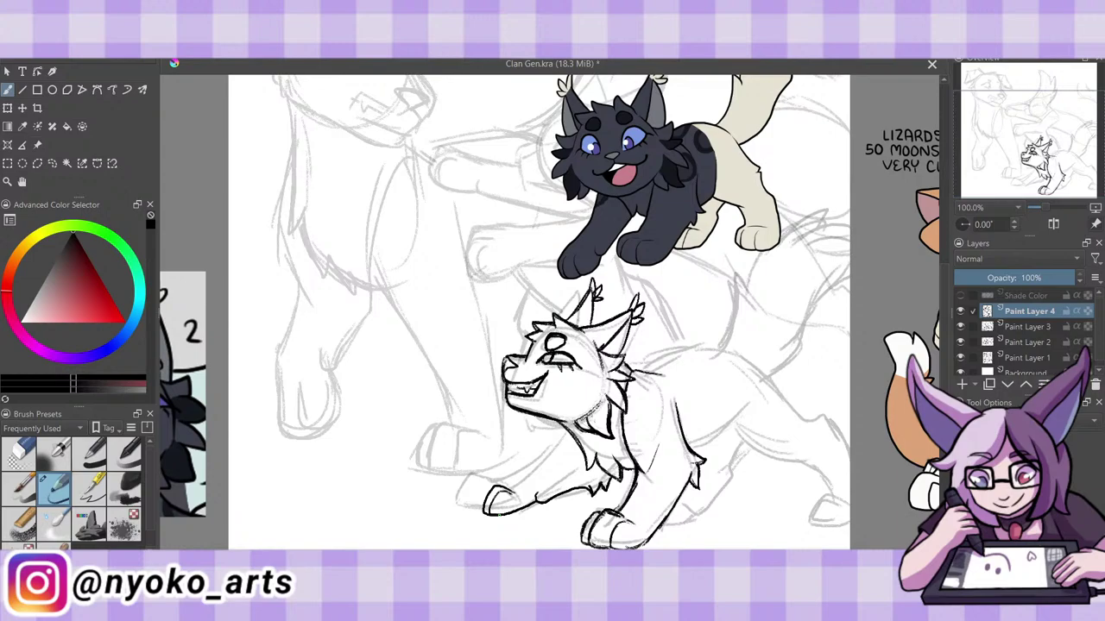
{"action": "mouse_move", "coordinate": [463, 499]}
{"action": "left_mouse_down"}
{"action": "mouse_move", "coordinate": [506, 482]}
{"action": "mouse_move", "coordinate": [468, 514]}
{"action": "left_mouse_up"}
{"action": "left_click_drag", "start_coordinate": [561, 431], "coordinate": [470, 479]}
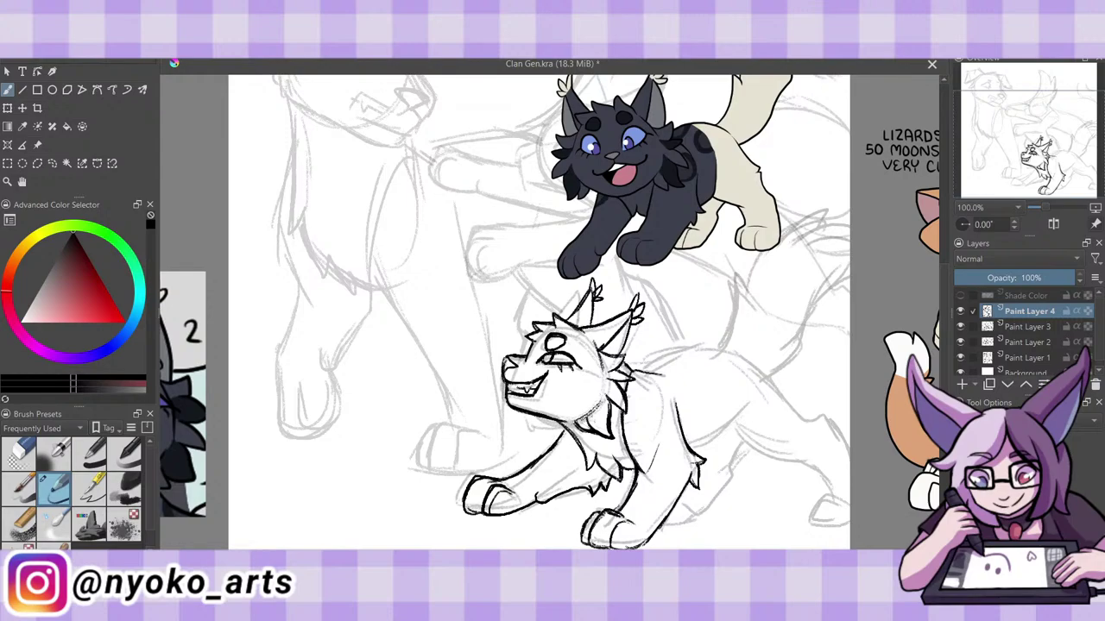
{"action": "left_click_drag", "start_coordinate": [559, 436], "coordinate": [527, 471]}
Draw the third cat's arched back down to the tufted rump, plus its belly line and the underside of the thigh.
{"action": "left_click_drag", "start_coordinate": [643, 373], "coordinate": [723, 343]}
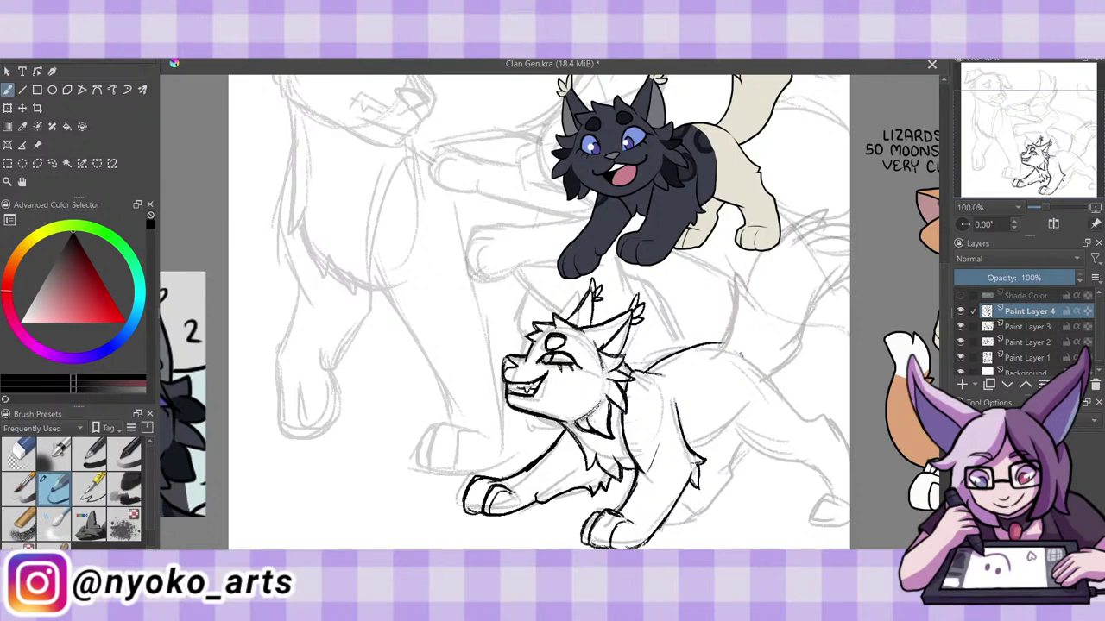
{"action": "mouse_move", "coordinate": [640, 375]}
{"action": "left_mouse_down"}
{"action": "mouse_move", "coordinate": [741, 351]}
{"action": "mouse_move", "coordinate": [813, 421]}
{"action": "left_mouse_up"}
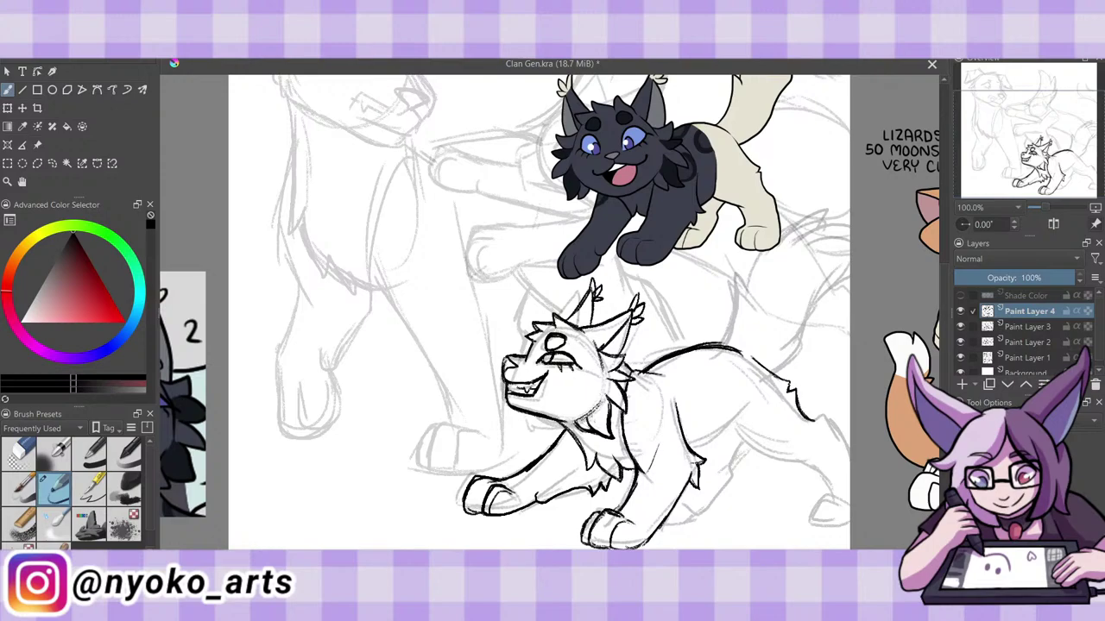
{"action": "left_click_drag", "start_coordinate": [722, 432], "coordinate": [697, 456]}
{"action": "mouse_move", "coordinate": [760, 397]}
{"action": "left_mouse_down"}
{"action": "mouse_move", "coordinate": [719, 451]}
{"action": "mouse_move", "coordinate": [803, 463]}
{"action": "left_mouse_up"}
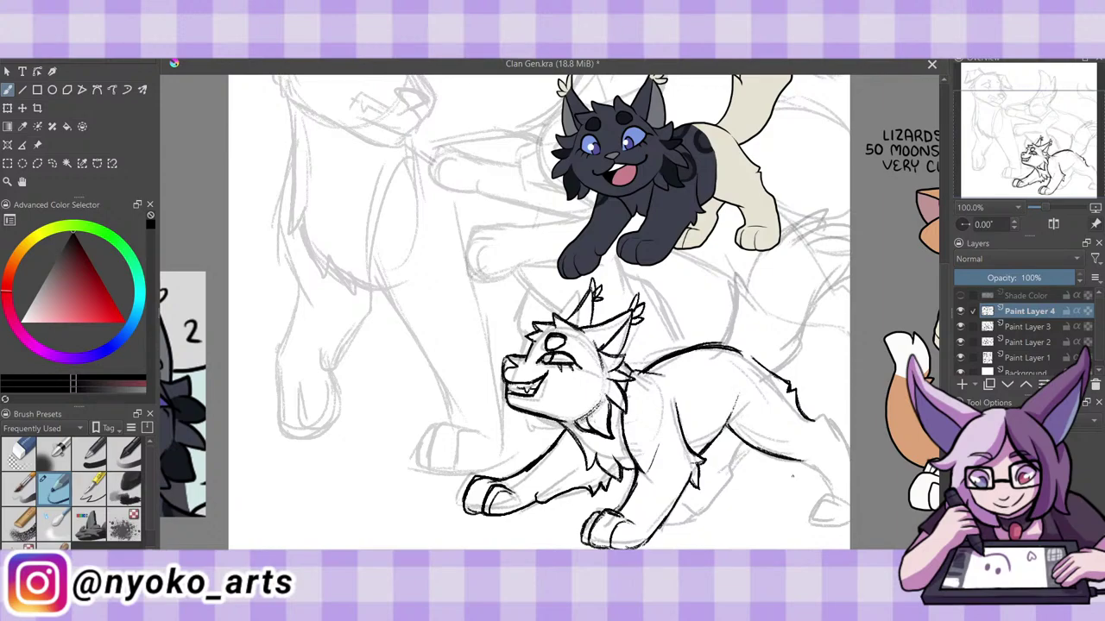
Draw the third cat's near hind leg with its toed paw and the far hind leg behind the elbow.
{"action": "left_click_drag", "start_coordinate": [810, 416], "coordinate": [841, 440]}
{"action": "left_click_drag", "start_coordinate": [796, 461], "coordinate": [820, 497]}
{"action": "left_click_drag", "start_coordinate": [839, 437], "coordinate": [850, 466]}
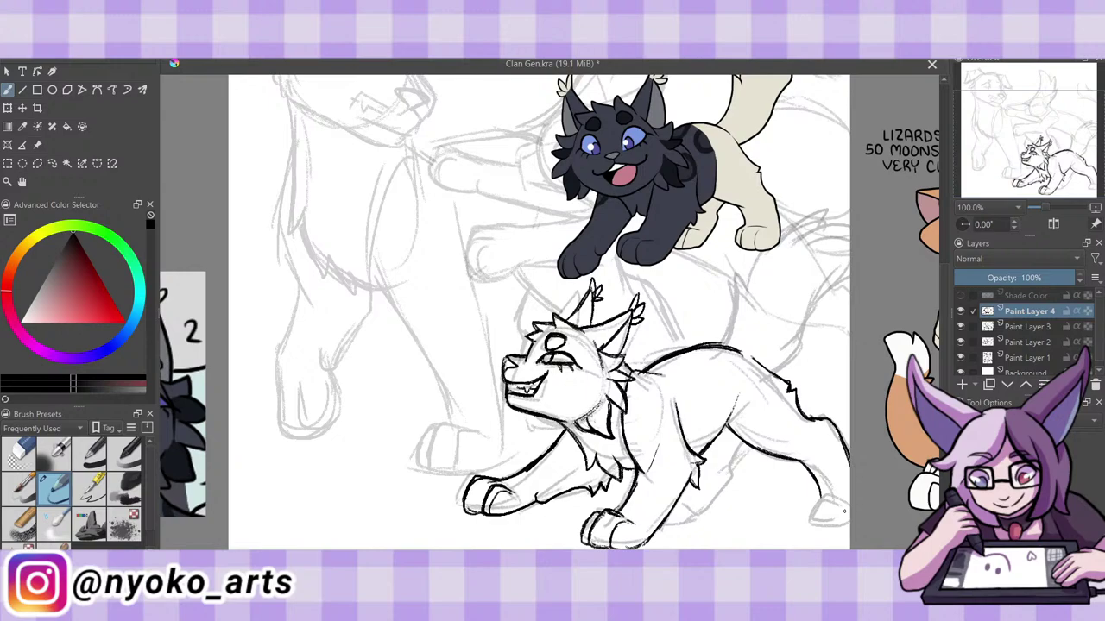
{"action": "left_click_drag", "start_coordinate": [824, 502], "coordinate": [842, 521]}
{"action": "mouse_move", "coordinate": [829, 507]}
{"action": "left_mouse_down"}
{"action": "mouse_move", "coordinate": [823, 530]}
{"action": "mouse_move", "coordinate": [850, 529]}
{"action": "mouse_move", "coordinate": [812, 506]}
{"action": "mouse_move", "coordinate": [827, 530]}
{"action": "mouse_move", "coordinate": [800, 508]}
{"action": "mouse_move", "coordinate": [800, 529]}
{"action": "left_mouse_up"}
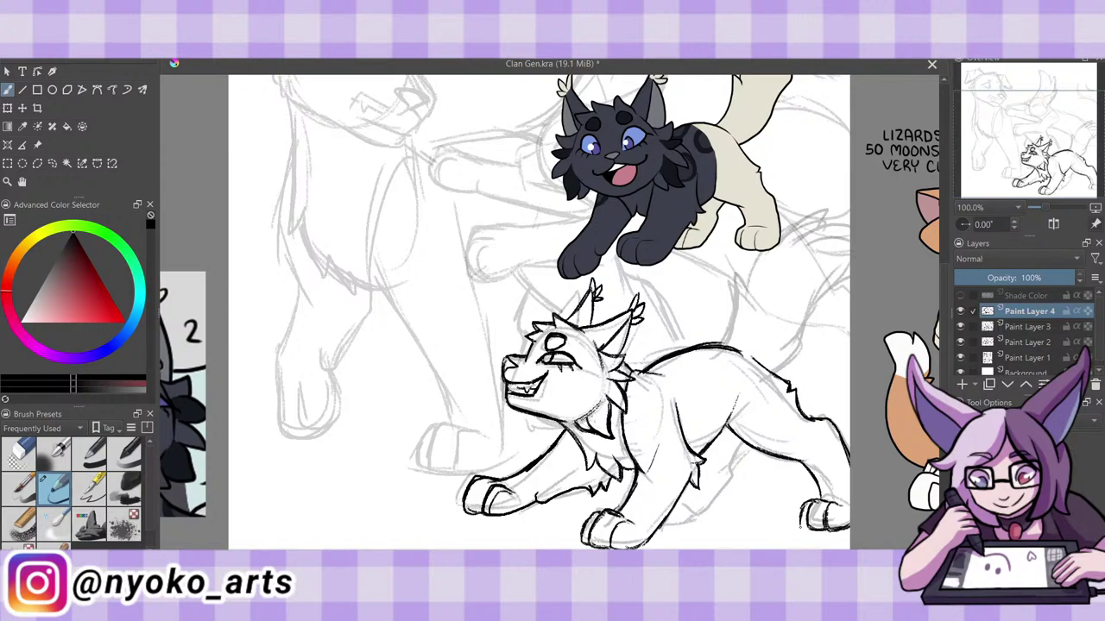
{"action": "left_click_drag", "start_coordinate": [822, 484], "coordinate": [815, 503]}
{"action": "left_click_drag", "start_coordinate": [810, 515], "coordinate": [801, 530]}
{"action": "mouse_move", "coordinate": [739, 447]}
{"action": "left_mouse_down"}
{"action": "mouse_move", "coordinate": [728, 478]}
{"action": "mouse_move", "coordinate": [666, 526]}
{"action": "mouse_move", "coordinate": [679, 503]}
{"action": "left_mouse_up"}
{"action": "mouse_move", "coordinate": [730, 429]}
{"action": "left_mouse_down"}
{"action": "mouse_move", "coordinate": [742, 438]}
{"action": "mouse_move", "coordinate": [721, 436]}
{"action": "mouse_move", "coordinate": [737, 397]}
{"action": "left_mouse_up"}
Draw the third cat's long raised bushy tail with pointed fur tufts along its edges.
{"action": "mouse_move", "coordinate": [721, 347]}
{"action": "left_mouse_down"}
{"action": "mouse_move", "coordinate": [739, 319]}
{"action": "mouse_move", "coordinate": [741, 274]}
{"action": "mouse_move", "coordinate": [752, 297]}
{"action": "mouse_move", "coordinate": [739, 274]}
{"action": "mouse_move", "coordinate": [725, 348]}
{"action": "left_mouse_up"}
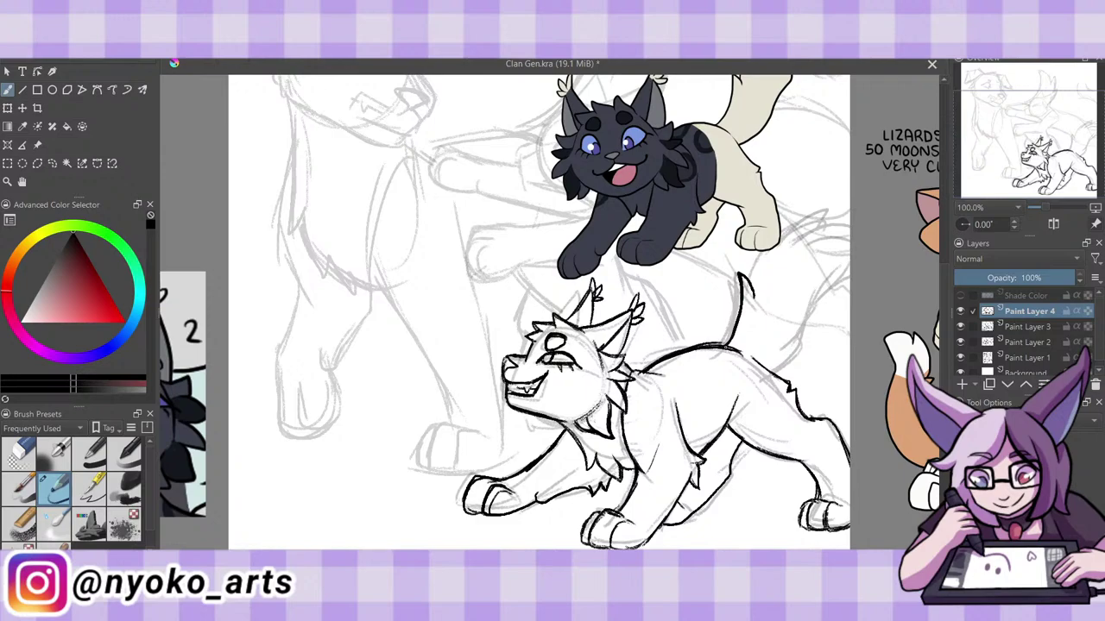
{"action": "mouse_move", "coordinate": [749, 285]}
{"action": "left_mouse_down"}
{"action": "mouse_move", "coordinate": [816, 208]}
{"action": "mouse_move", "coordinate": [849, 220]}
{"action": "left_mouse_up"}
{"action": "left_click_drag", "start_coordinate": [804, 344], "coordinate": [777, 373]}
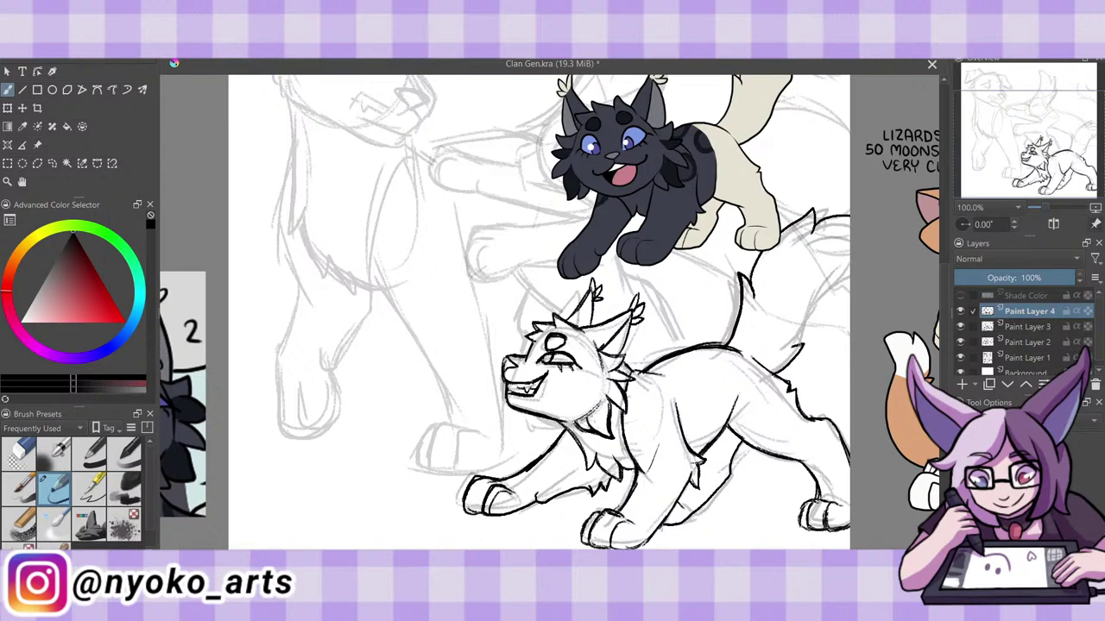
{"action": "left_click_drag", "start_coordinate": [850, 280], "coordinate": [801, 345]}
Check the whole drawing and tidy the third cat's lines behind the neck with the eraser.
{"action": "mouse_move", "coordinate": [538, 311]}
{"action": "left_mouse_down"}
{"action": "mouse_move", "coordinate": [539, 334]}
{"action": "mouse_move", "coordinate": [539, 324]}
{"action": "left_mouse_up"}
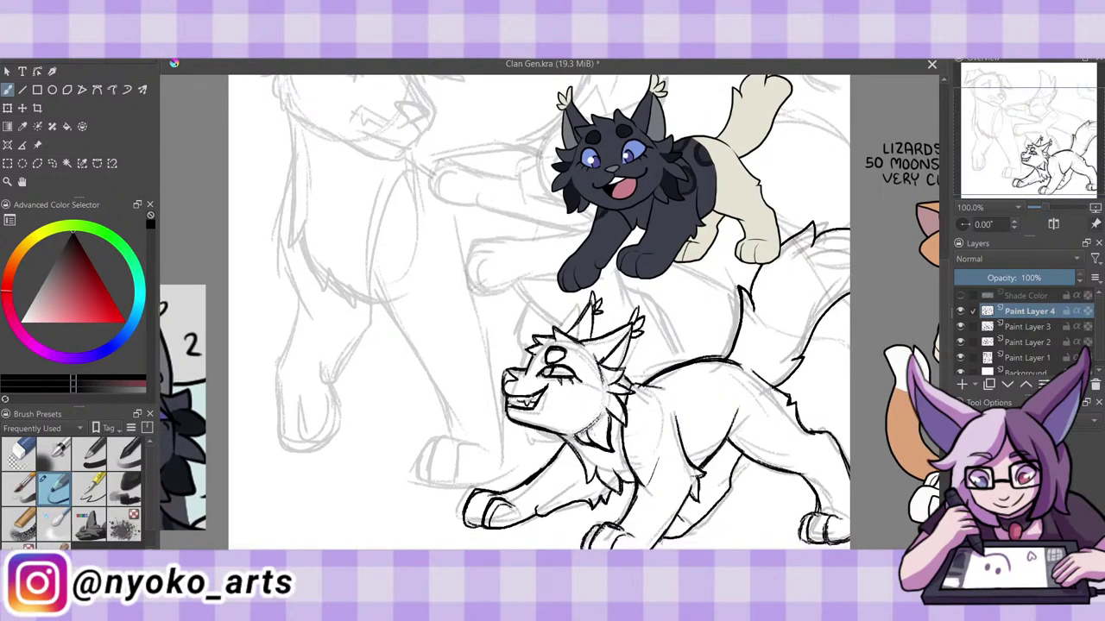
{"action": "key", "text": "ctrl+minus"}
{"action": "key", "text": "ctrl+minus"}
{"action": "key", "text": "ctrl+minus"}
{"action": "key", "text": "ctrl+plus"}
{"action": "key", "text": "ctrl+plus"}
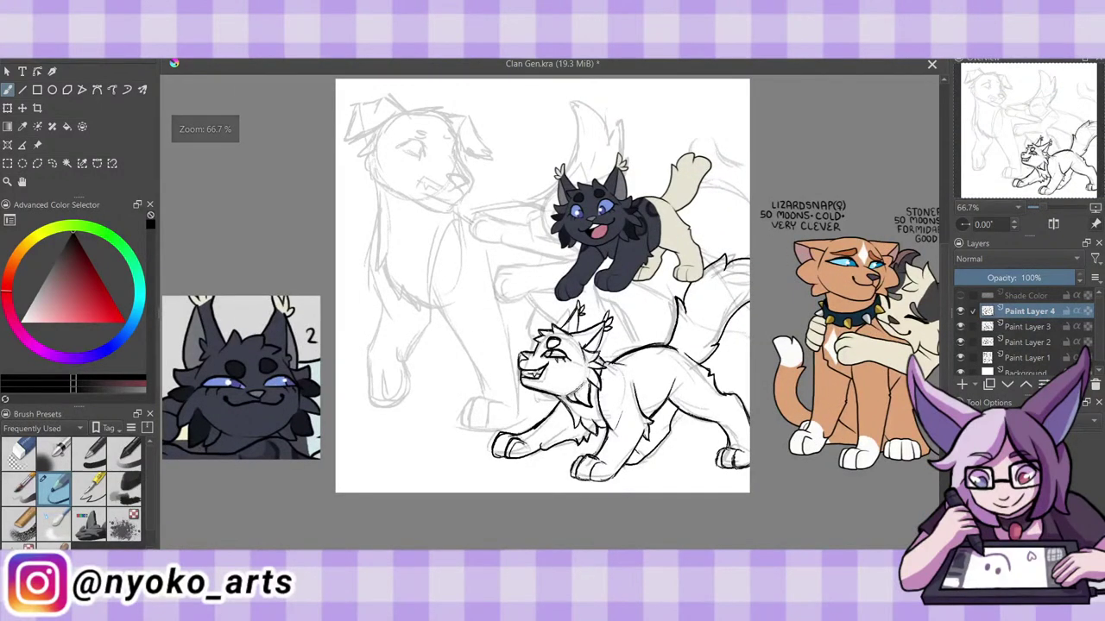
{"action": "scroll", "coordinate": [944, 342], "scroll_direction": "up", "scroll_amount": 1}
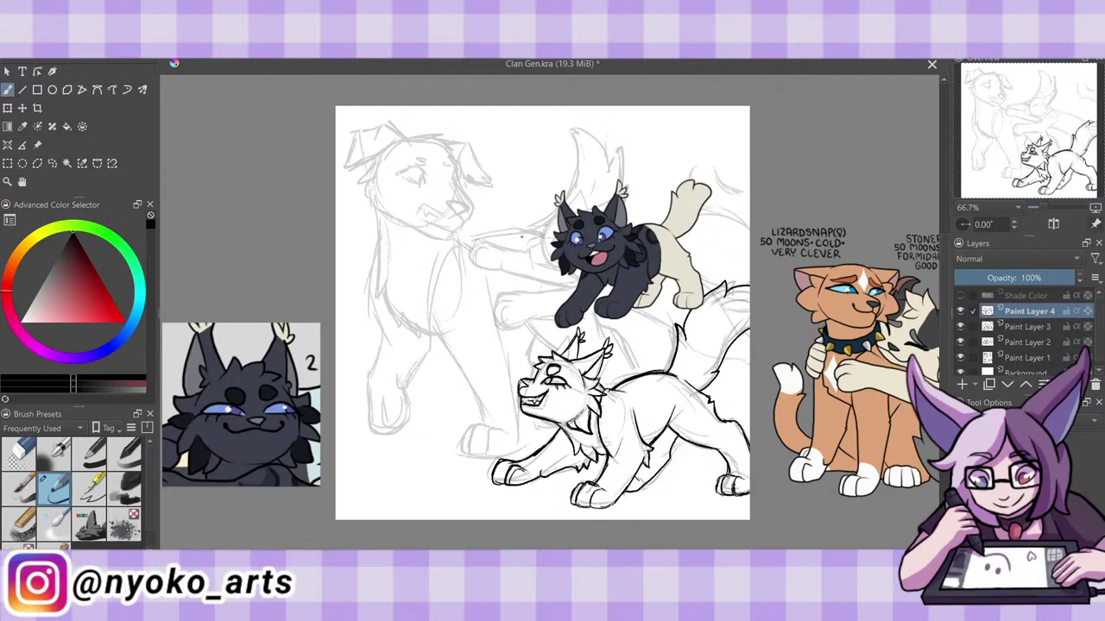
{"action": "left_click", "coordinate": [21, 458]}
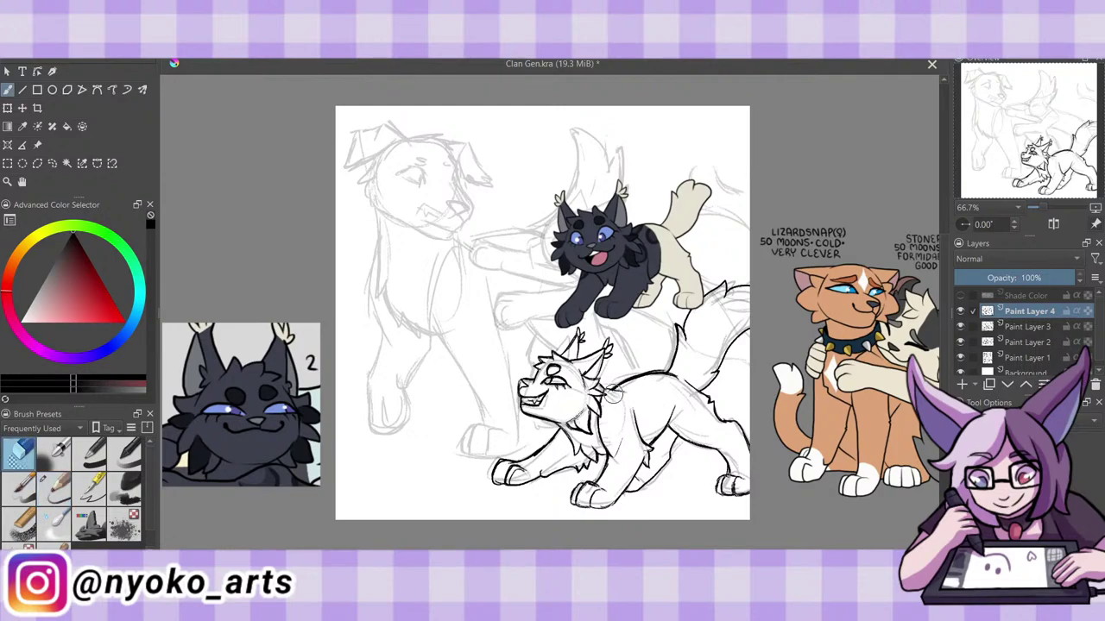
{"action": "left_click", "coordinate": [57, 489]}
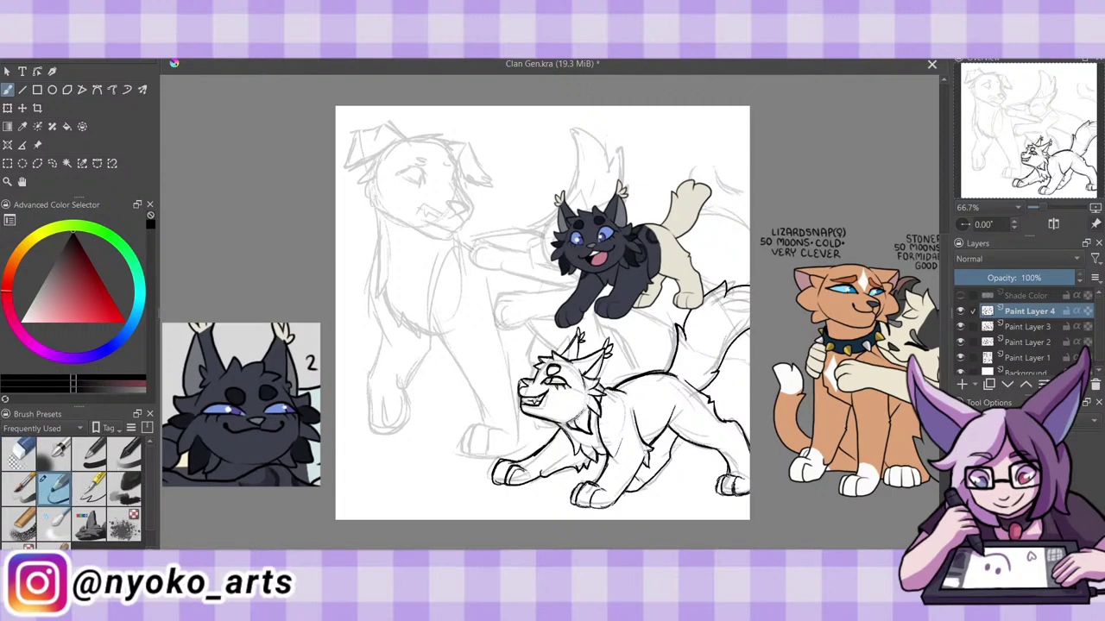
Delete Paint Layer 3 with the third cat's rough sketch and move the black-and-cream cat reference off the canvas above the other portrait.
{"action": "left_click", "coordinate": [1019, 328]}
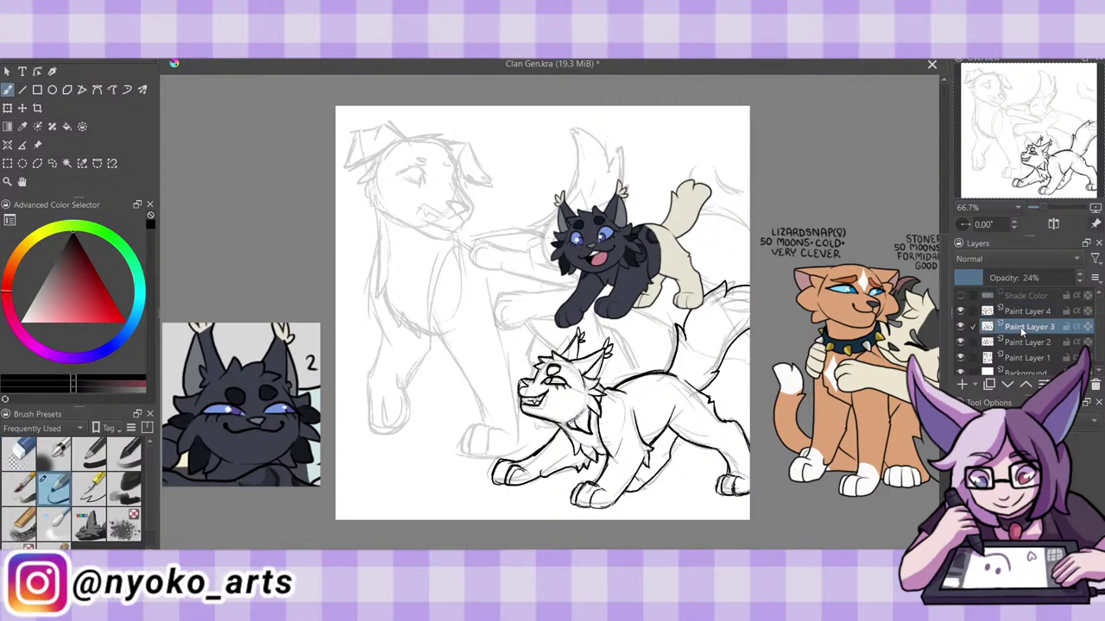
{"action": "left_click", "coordinate": [1094, 385]}
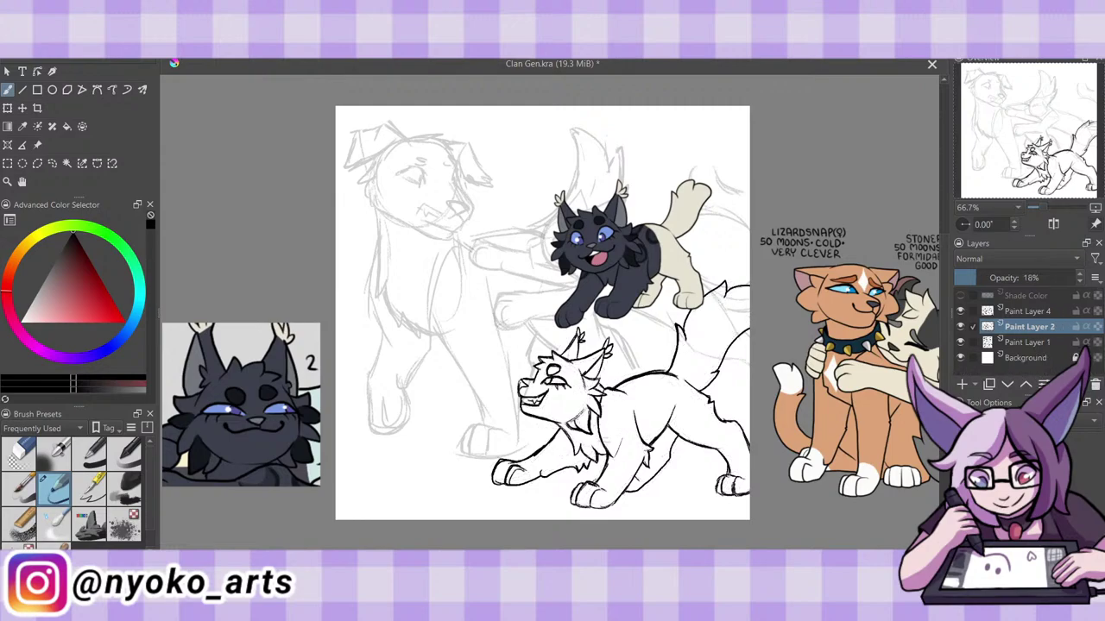
{"action": "left_click", "coordinate": [37, 144]}
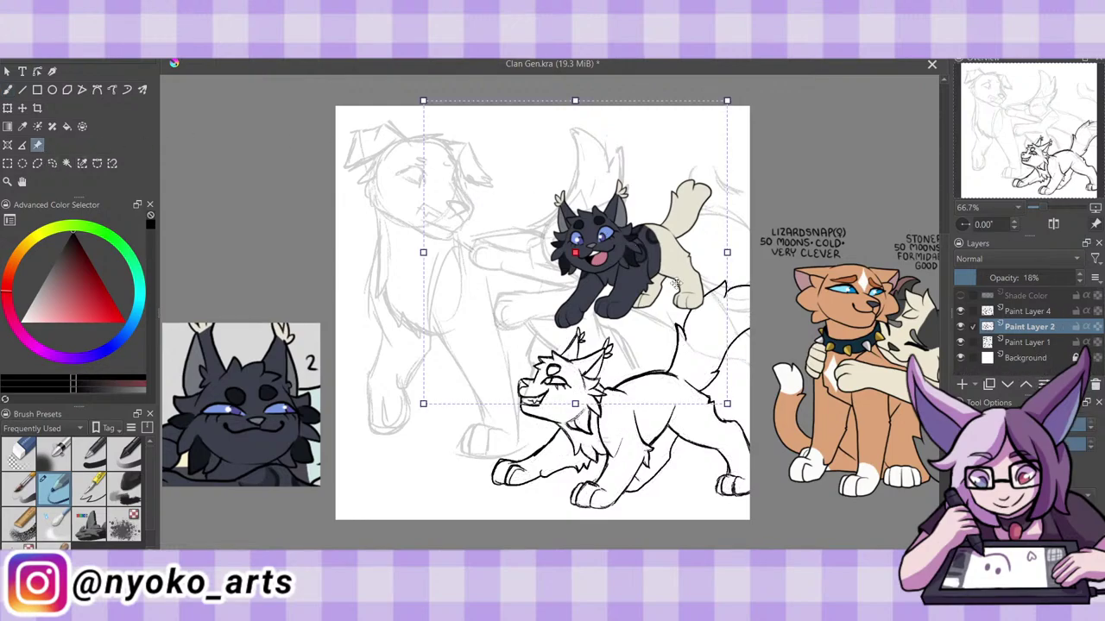
{"action": "mouse_move", "coordinate": [669, 277]}
{"action": "left_mouse_down"}
{"action": "mouse_move", "coordinate": [294, 248]}
{"action": "mouse_move", "coordinate": [218, 270]}
{"action": "left_mouse_up"}
{"action": "left_click", "coordinate": [8, 89]}
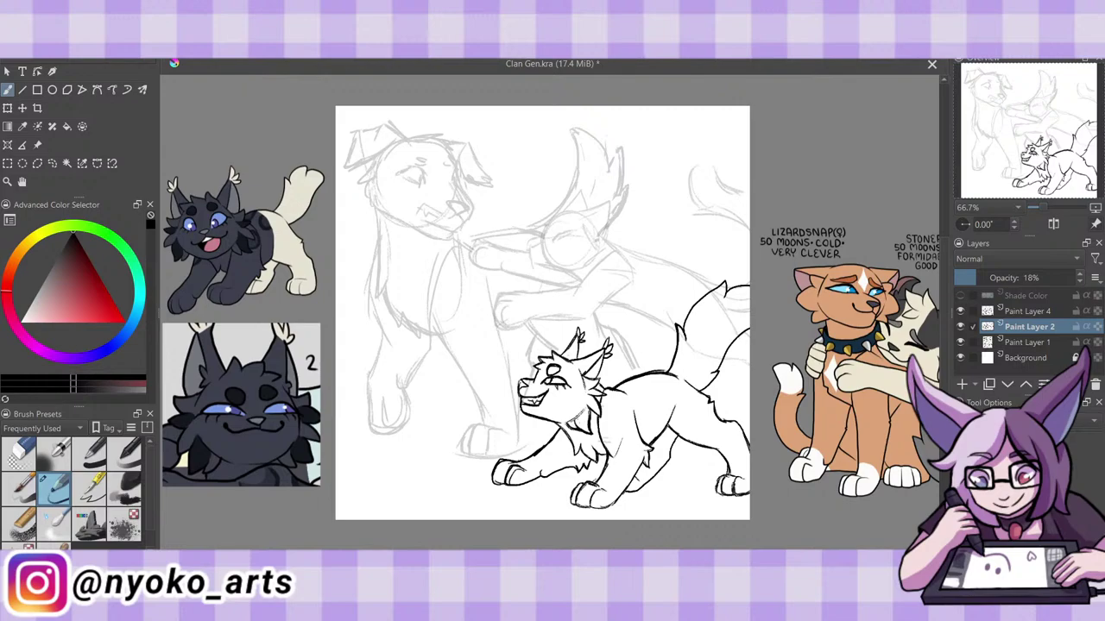
Save the drawing and add a new paint layer above Paint Layer 2.
{"action": "key", "text": "ctrl+s"}
{"action": "left_click", "coordinate": [961, 385]}
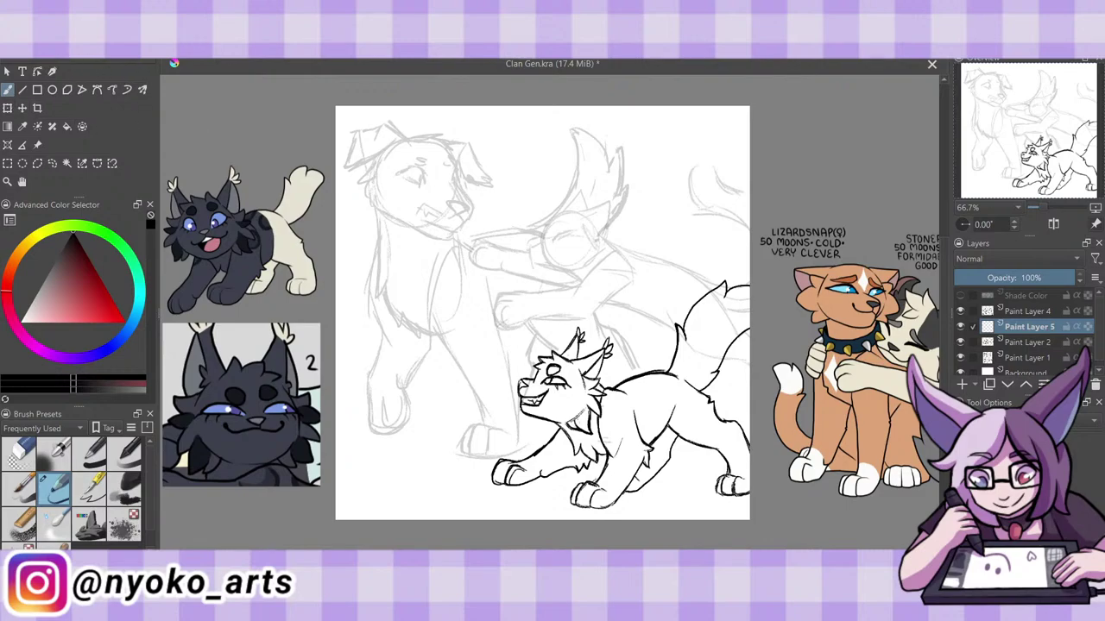
{"action": "key", "text": "1"}
{"action": "key", "text": "ctrl+s"}
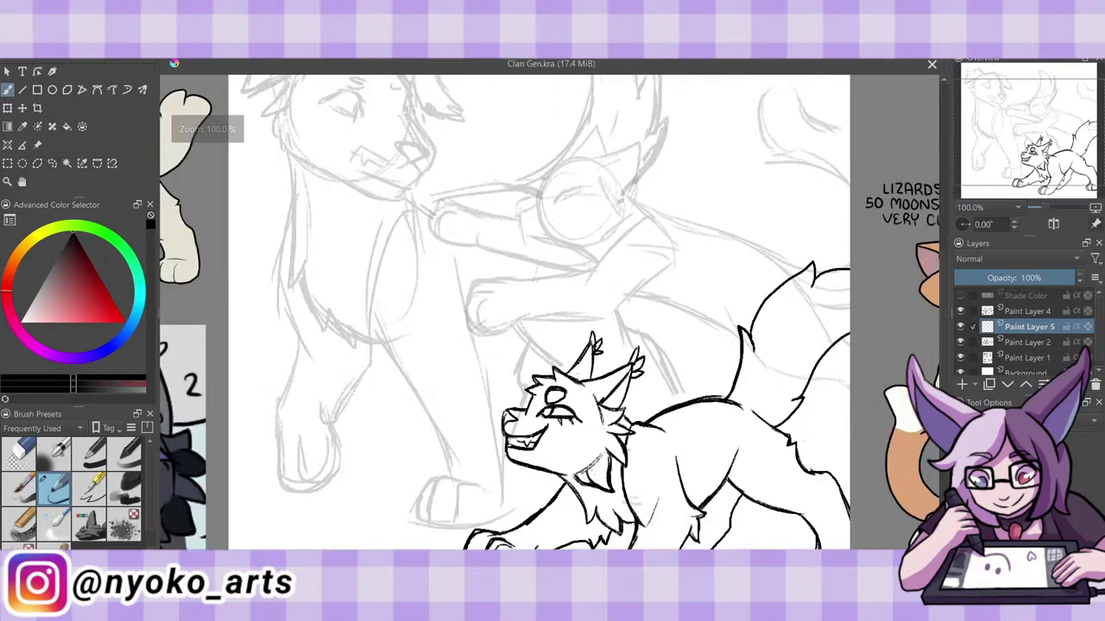
Move the orange cat reference image over the canvas edge, next to the second cat's sketch.
{"action": "left_click", "coordinate": [37, 145]}
{"action": "left_click_drag", "start_coordinate": [981, 462], "coordinate": [814, 472]}
{"action": "scroll", "coordinate": [947, 348], "scroll_direction": "up", "scroll_amount": 1}
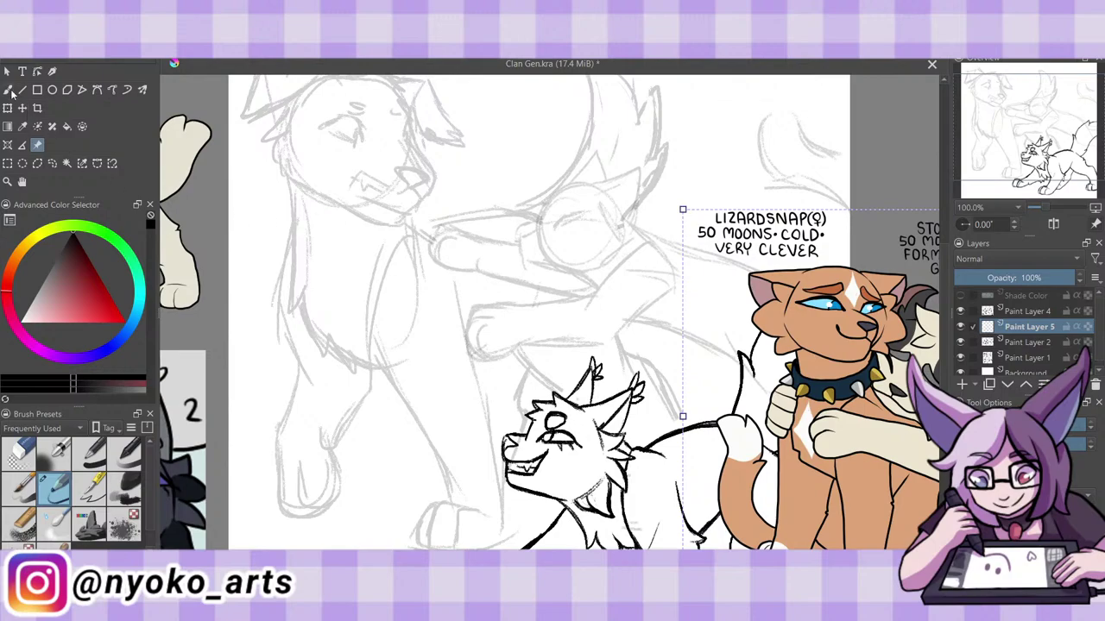
{"action": "left_click", "coordinate": [9, 90]}
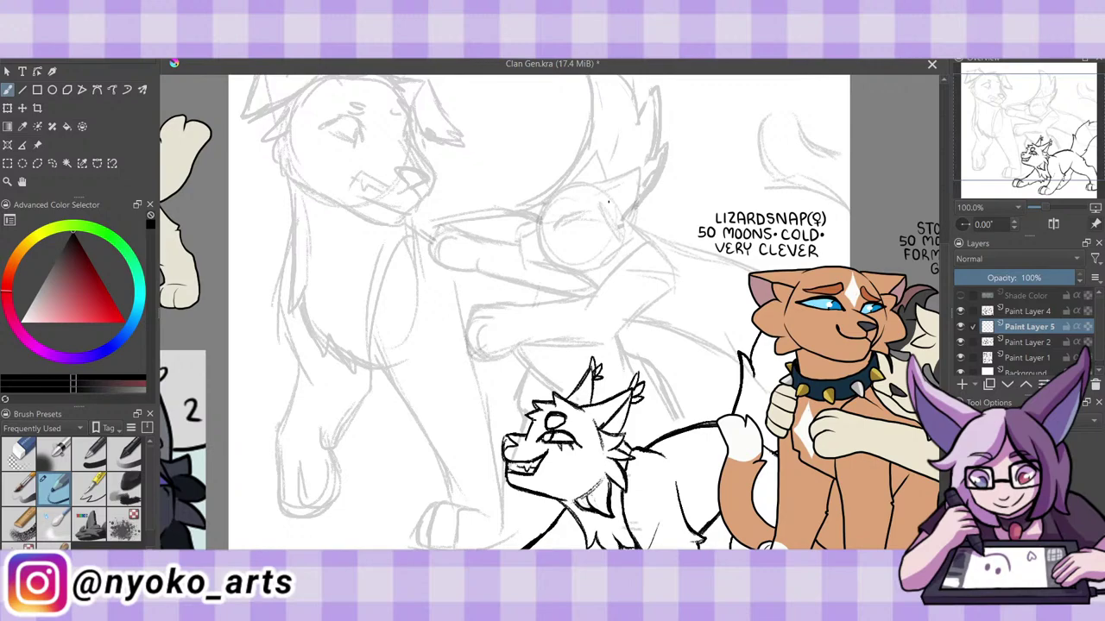
Draw the second cat's rounded head outline and its muzzle with nose, open mouth and teeth.
{"action": "mouse_move", "coordinate": [608, 201]}
{"action": "left_mouse_down"}
{"action": "mouse_move", "coordinate": [618, 244]}
{"action": "mouse_move", "coordinate": [591, 268]}
{"action": "left_mouse_up"}
{"action": "mouse_move", "coordinate": [594, 184]}
{"action": "left_mouse_down"}
{"action": "mouse_move", "coordinate": [567, 183]}
{"action": "mouse_move", "coordinate": [520, 227]}
{"action": "mouse_move", "coordinate": [519, 249]}
{"action": "mouse_move", "coordinate": [518, 230]}
{"action": "mouse_move", "coordinate": [521, 250]}
{"action": "mouse_move", "coordinate": [557, 251]}
{"action": "left_mouse_up"}
{"action": "mouse_move", "coordinate": [545, 240]}
{"action": "left_mouse_down"}
{"action": "mouse_move", "coordinate": [555, 238]}
{"action": "mouse_move", "coordinate": [524, 250]}
{"action": "mouse_move", "coordinate": [526, 262]}
{"action": "left_mouse_up"}
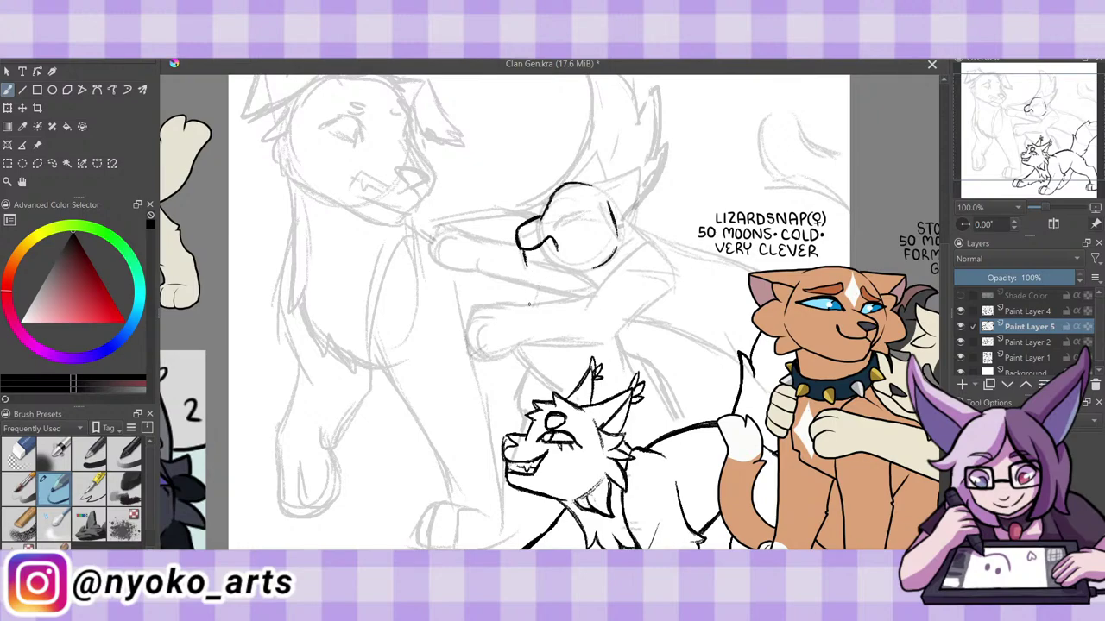
{"action": "mouse_move", "coordinate": [525, 259]}
{"action": "left_mouse_down"}
{"action": "mouse_move", "coordinate": [528, 271]}
{"action": "mouse_move", "coordinate": [581, 270]}
{"action": "mouse_move", "coordinate": [535, 274]}
{"action": "mouse_move", "coordinate": [559, 257]}
{"action": "mouse_move", "coordinate": [551, 243]}
{"action": "left_mouse_up"}
{"action": "mouse_move", "coordinate": [546, 248]}
{"action": "left_mouse_down"}
{"action": "mouse_move", "coordinate": [557, 241]}
{"action": "mouse_move", "coordinate": [521, 238]}
{"action": "mouse_move", "coordinate": [530, 229]}
{"action": "mouse_move", "coordinate": [521, 244]}
{"action": "mouse_move", "coordinate": [524, 222]}
{"action": "left_mouse_up"}
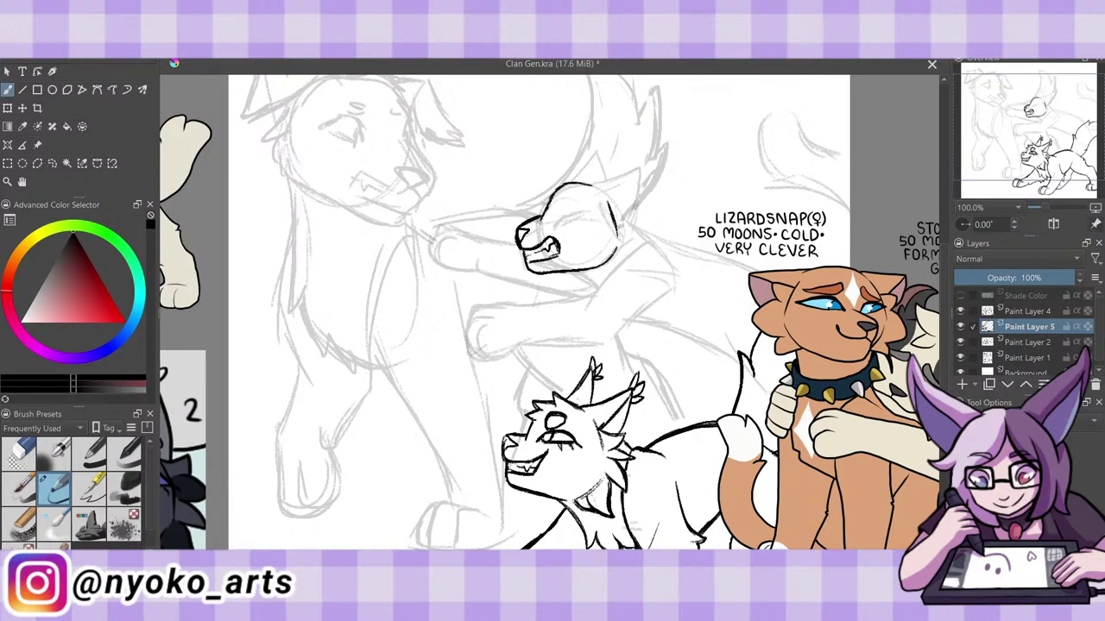
Draw the second cat's narrowed eye, then redraw and clean up the top of its head outline.
{"action": "mouse_move", "coordinate": [565, 211]}
{"action": "left_mouse_down"}
{"action": "mouse_move", "coordinate": [553, 222]}
{"action": "mouse_move", "coordinate": [597, 205]}
{"action": "mouse_move", "coordinate": [562, 211]}
{"action": "left_mouse_up"}
{"action": "mouse_move", "coordinate": [567, 210]}
{"action": "left_mouse_down"}
{"action": "mouse_move", "coordinate": [553, 220]}
{"action": "mouse_move", "coordinate": [593, 205]}
{"action": "mouse_move", "coordinate": [569, 220]}
{"action": "mouse_move", "coordinate": [551, 194]}
{"action": "mouse_move", "coordinate": [558, 186]}
{"action": "mouse_move", "coordinate": [592, 184]}
{"action": "left_mouse_up"}
{"action": "mouse_move", "coordinate": [585, 184]}
{"action": "left_mouse_down"}
{"action": "mouse_move", "coordinate": [602, 188]}
{"action": "mouse_move", "coordinate": [587, 184]}
{"action": "left_mouse_up"}
{"action": "left_click", "coordinate": [25, 456]}
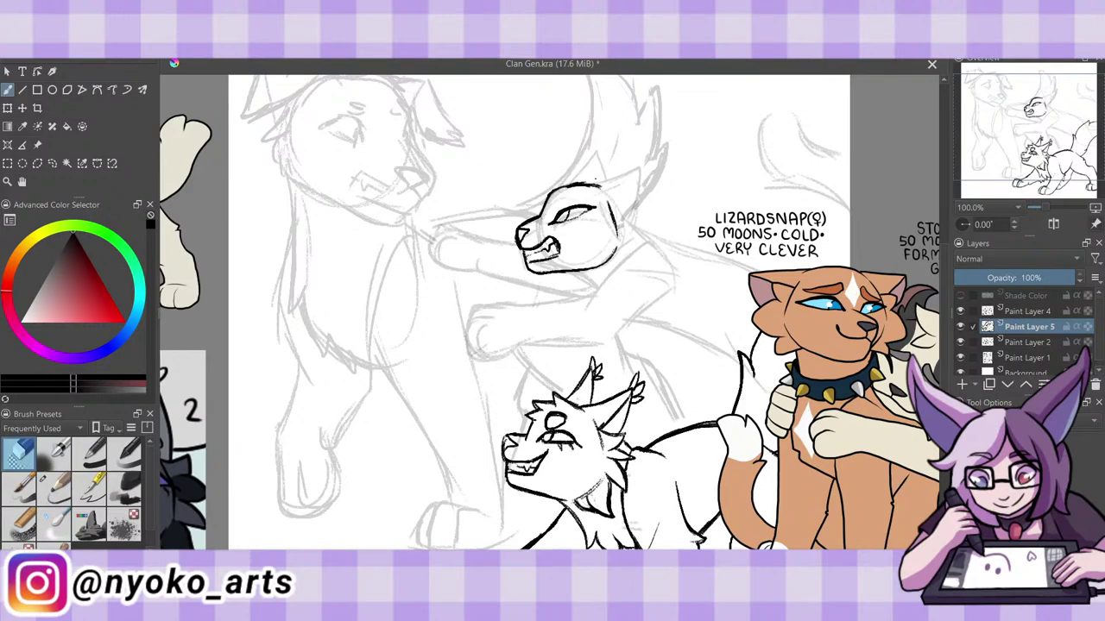
{"action": "left_click", "coordinate": [55, 489]}
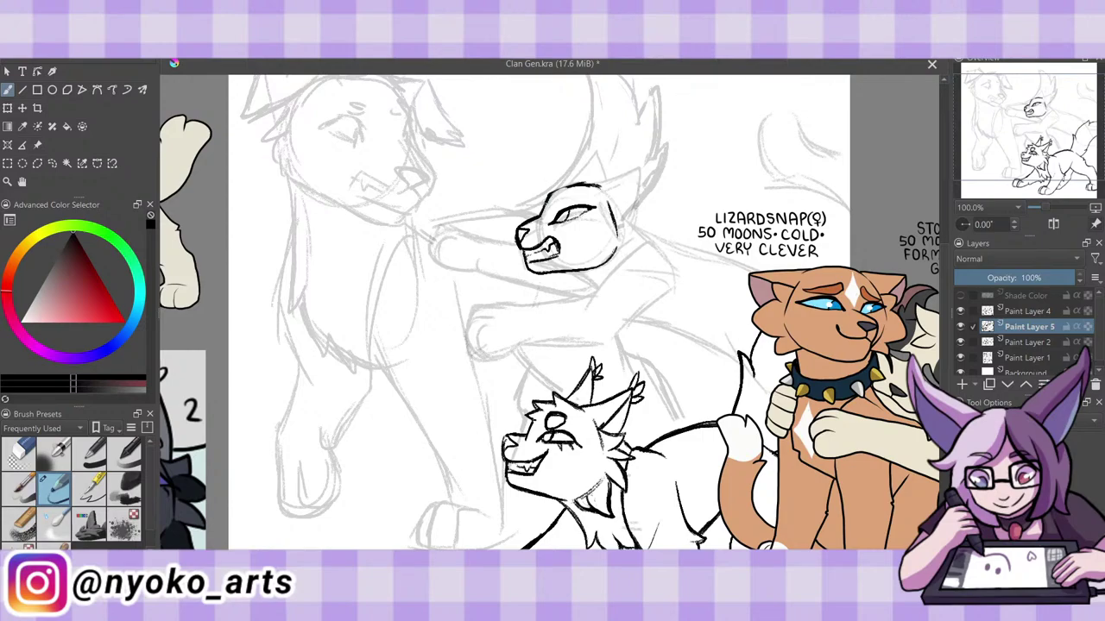
{"action": "left_click_drag", "start_coordinate": [549, 197], "coordinate": [604, 182]}
{"action": "left_click", "coordinate": [18, 454]}
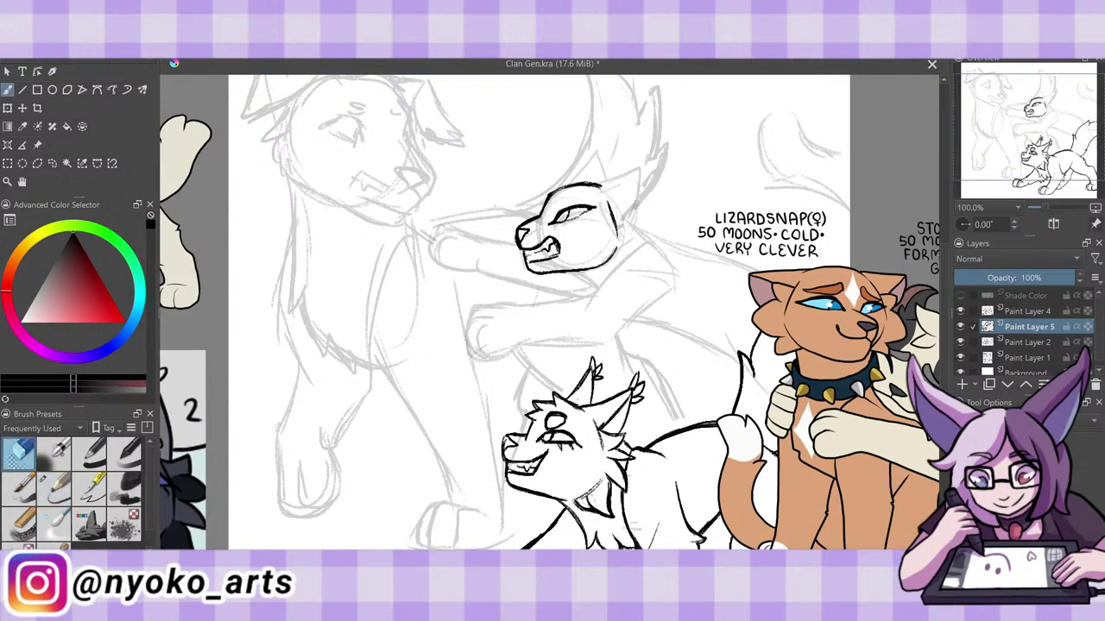
{"action": "key", "text": "slash"}
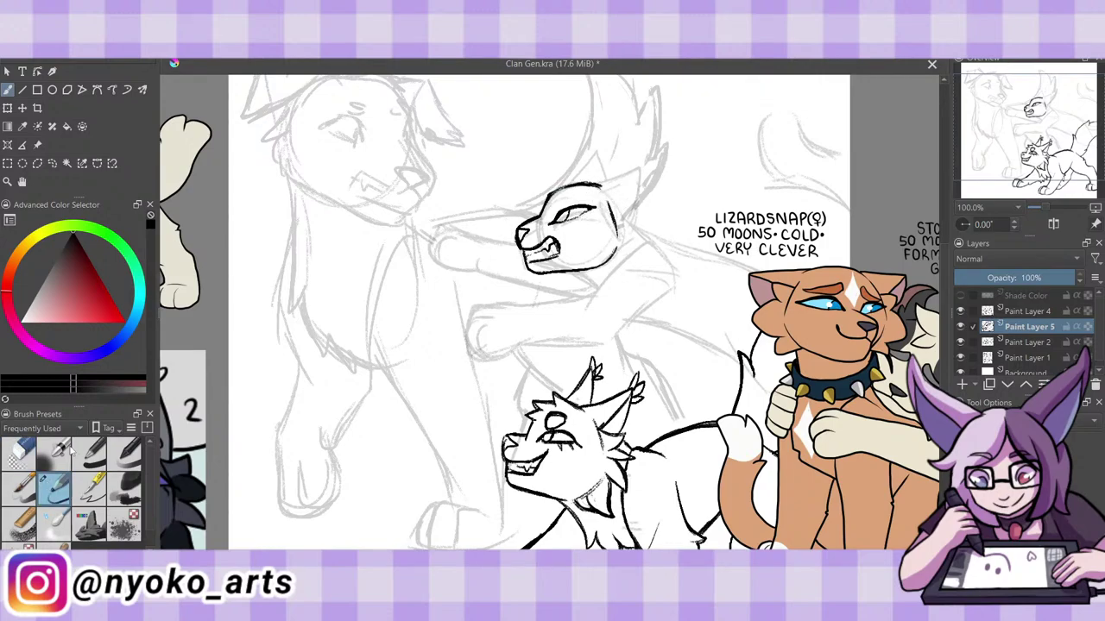
Draw the second cat's pointed near ear and the jagged cheek fur running down behind its jaw.
{"action": "left_click_drag", "start_coordinate": [595, 186], "coordinate": [643, 168]}
{"action": "mouse_move", "coordinate": [620, 229]}
{"action": "left_mouse_down"}
{"action": "mouse_move", "coordinate": [641, 175]}
{"action": "mouse_move", "coordinate": [619, 228]}
{"action": "left_mouse_up"}
{"action": "mouse_move", "coordinate": [638, 175]}
{"action": "left_mouse_down"}
{"action": "mouse_move", "coordinate": [616, 200]}
{"action": "mouse_move", "coordinate": [629, 193]}
{"action": "mouse_move", "coordinate": [641, 216]}
{"action": "left_mouse_up"}
{"action": "mouse_move", "coordinate": [640, 216]}
{"action": "left_mouse_down"}
{"action": "mouse_move", "coordinate": [622, 230]}
{"action": "mouse_move", "coordinate": [642, 262]}
{"action": "mouse_move", "coordinate": [628, 238]}
{"action": "mouse_move", "coordinate": [608, 283]}
{"action": "left_mouse_up"}
{"action": "left_click_drag", "start_coordinate": [597, 269], "coordinate": [610, 284]}
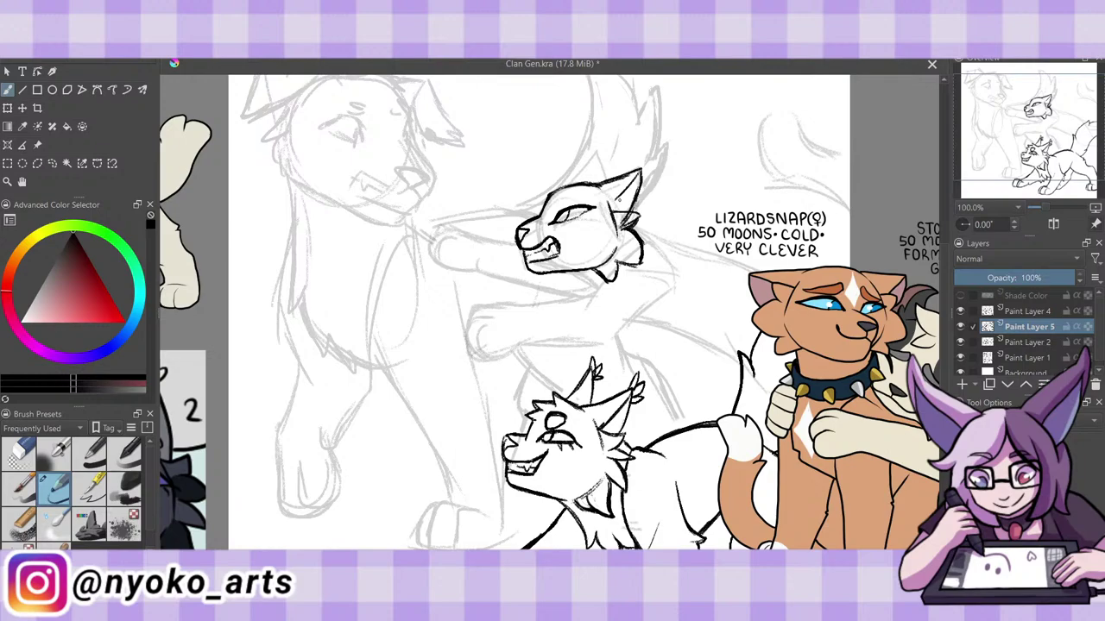
Add inner-ear lines to the second cat's near ear, clean them up, and draw the far ear and lowered brow.
{"action": "mouse_move", "coordinate": [623, 196]}
{"action": "left_mouse_down"}
{"action": "mouse_move", "coordinate": [614, 212]}
{"action": "mouse_move", "coordinate": [631, 212]}
{"action": "left_mouse_up"}
{"action": "left_click_drag", "start_coordinate": [643, 172], "coordinate": [633, 212]}
{"action": "left_click", "coordinate": [26, 452]}
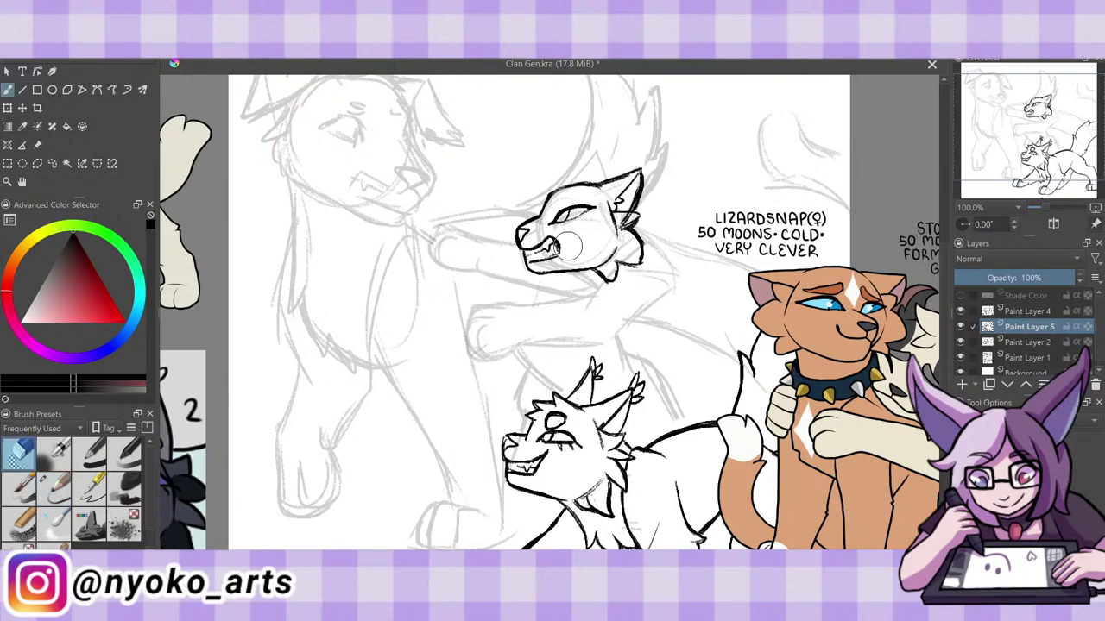
{"action": "left_click_drag", "start_coordinate": [628, 217], "coordinate": [641, 178]}
{"action": "left_click", "coordinate": [56, 486]}
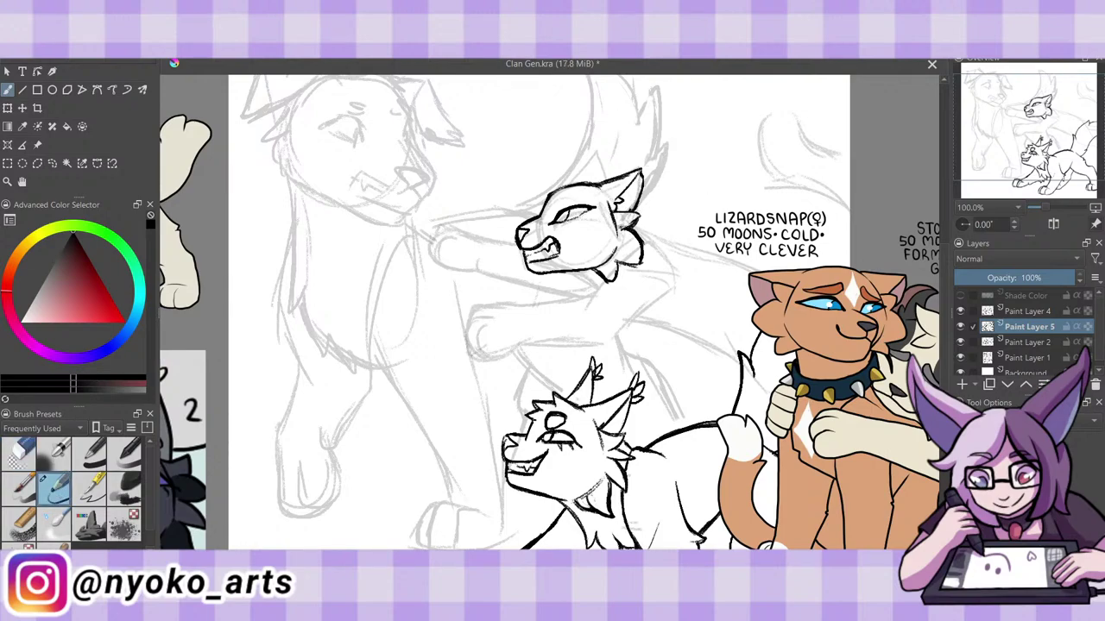
{"action": "mouse_move", "coordinate": [638, 197]}
{"action": "left_mouse_down"}
{"action": "mouse_move", "coordinate": [642, 169]}
{"action": "mouse_move", "coordinate": [642, 182]}
{"action": "left_mouse_up"}
{"action": "mouse_move", "coordinate": [575, 183]}
{"action": "left_mouse_down"}
{"action": "mouse_move", "coordinate": [604, 157]}
{"action": "mouse_move", "coordinate": [609, 179]}
{"action": "mouse_move", "coordinate": [610, 164]}
{"action": "left_mouse_up"}
{"action": "left_click_drag", "start_coordinate": [556, 209], "coordinate": [595, 196]}
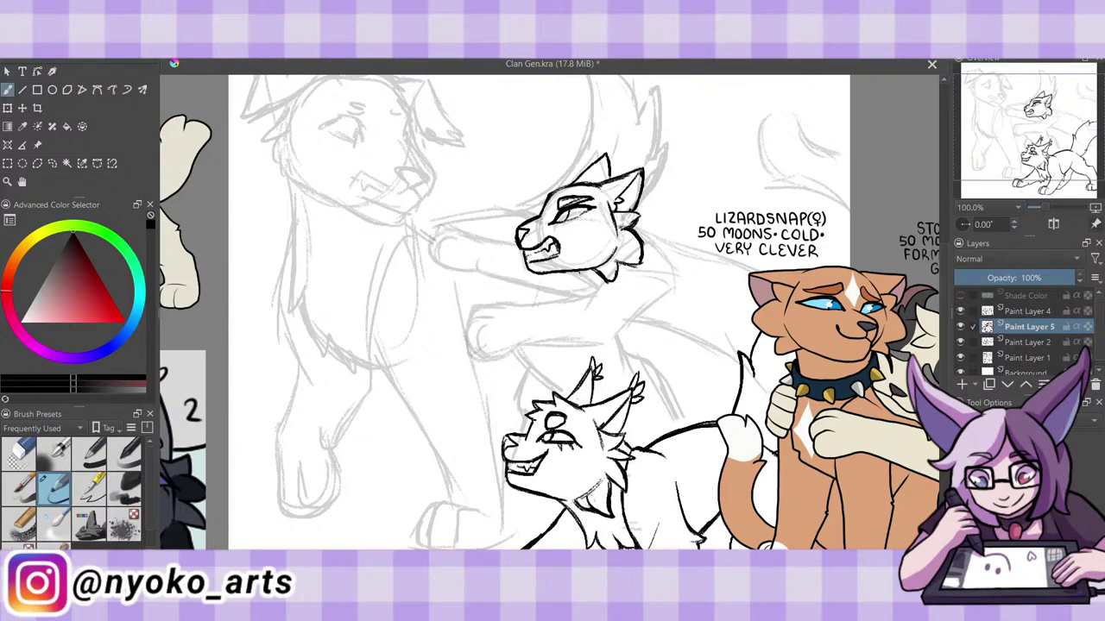
Draw the second cat's spiked collar below the chin and behind the cheek fur, erasing overlapping lines.
{"action": "left_click_drag", "start_coordinate": [577, 275], "coordinate": [598, 269]}
{"action": "mouse_move", "coordinate": [593, 270]}
{"action": "left_mouse_down"}
{"action": "mouse_move", "coordinate": [580, 278]}
{"action": "mouse_move", "coordinate": [591, 290]}
{"action": "left_mouse_up"}
{"action": "left_click_drag", "start_coordinate": [637, 220], "coordinate": [650, 246]}
{"action": "mouse_move", "coordinate": [575, 281]}
{"action": "left_mouse_down"}
{"action": "mouse_move", "coordinate": [580, 291]}
{"action": "mouse_move", "coordinate": [595, 286]}
{"action": "left_mouse_up"}
{"action": "mouse_move", "coordinate": [640, 213]}
{"action": "left_mouse_down"}
{"action": "mouse_move", "coordinate": [651, 223]}
{"action": "mouse_move", "coordinate": [644, 241]}
{"action": "left_mouse_up"}
{"action": "left_click_drag", "start_coordinate": [657, 238], "coordinate": [644, 245]}
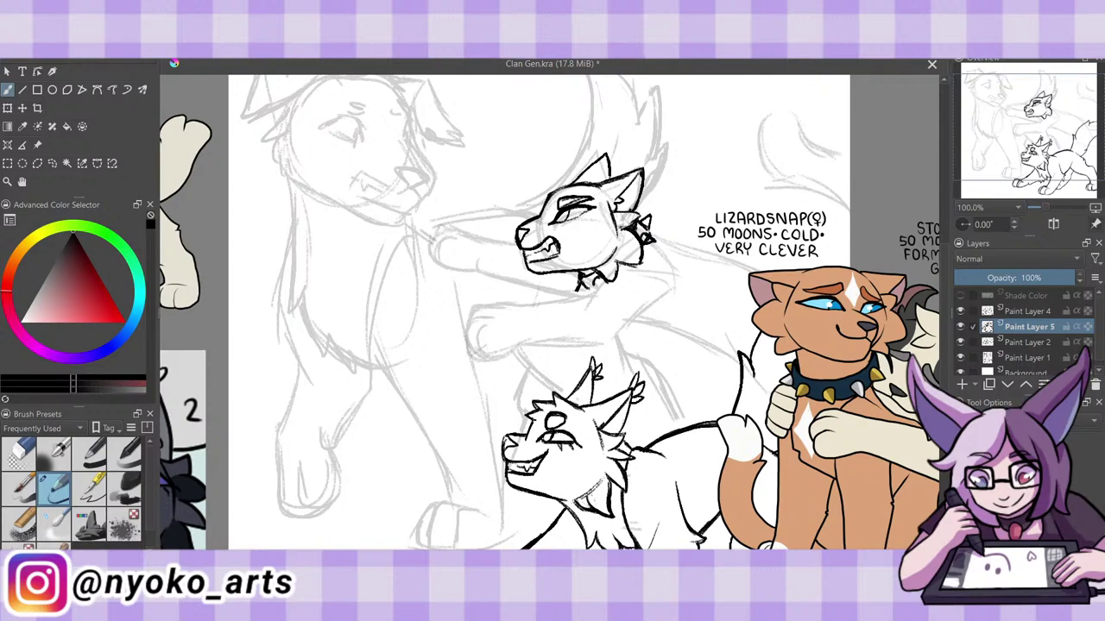
{"action": "left_click", "coordinate": [11, 463]}
{"action": "left_click_drag", "start_coordinate": [647, 237], "coordinate": [647, 216]}
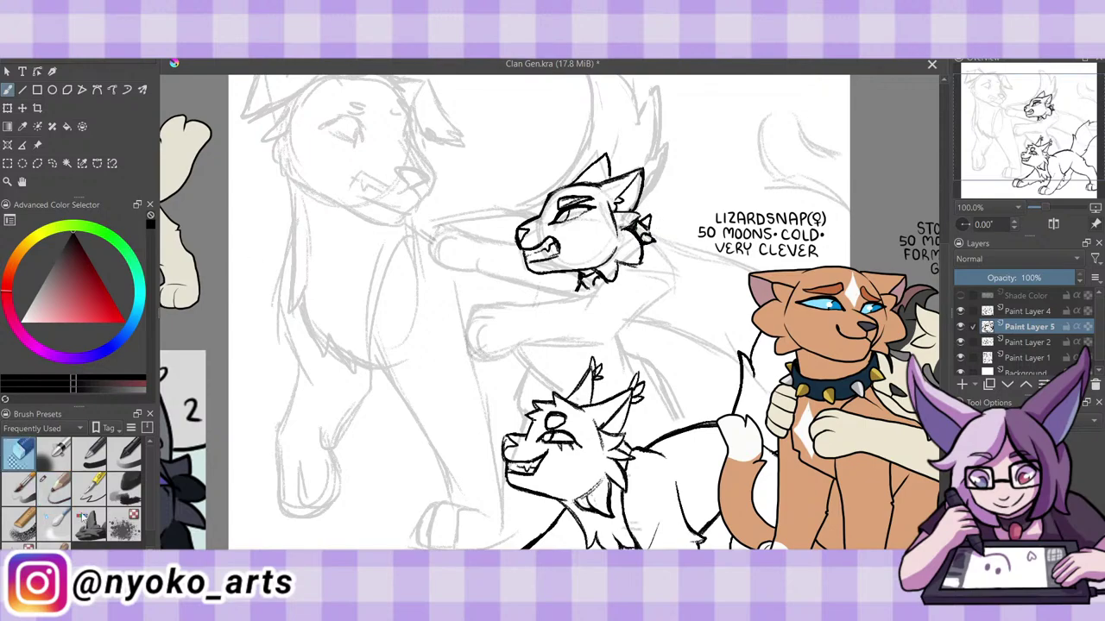
{"action": "left_click", "coordinate": [57, 494]}
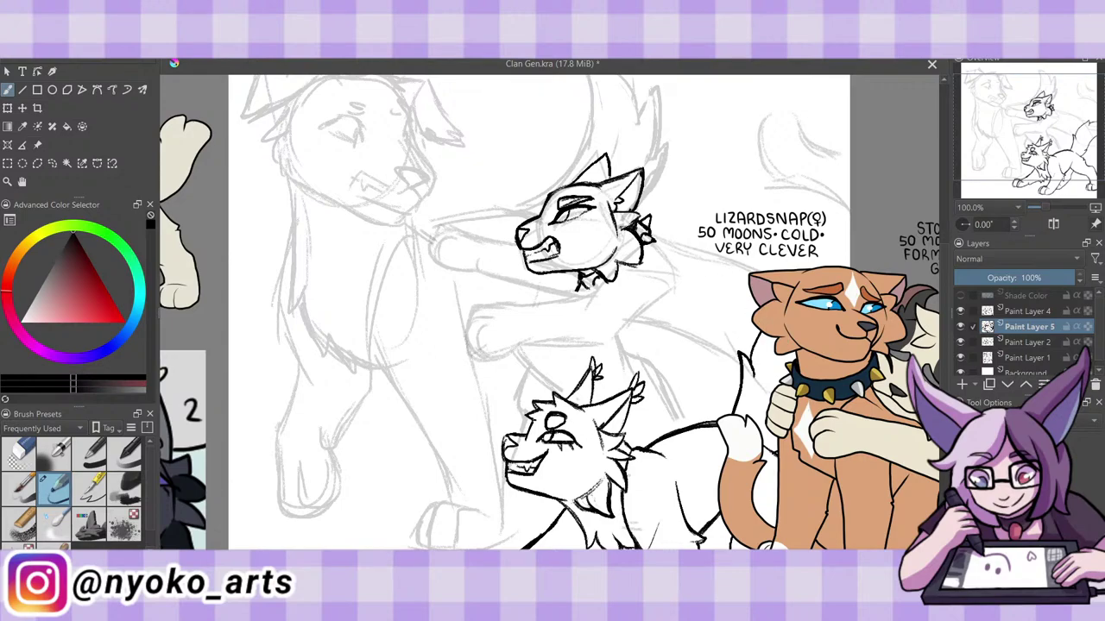
Draw the second cat's near foreleg reaching forward, with toes, claws and the underside back to the elbow.
{"action": "mouse_move", "coordinate": [486, 328]}
{"action": "left_mouse_down"}
{"action": "mouse_move", "coordinate": [477, 338]}
{"action": "mouse_move", "coordinate": [494, 355]}
{"action": "mouse_move", "coordinate": [515, 344]}
{"action": "mouse_move", "coordinate": [504, 352]}
{"action": "mouse_move", "coordinate": [479, 346]}
{"action": "mouse_move", "coordinate": [484, 327]}
{"action": "mouse_move", "coordinate": [470, 338]}
{"action": "mouse_move", "coordinate": [477, 353]}
{"action": "mouse_move", "coordinate": [471, 312]}
{"action": "mouse_move", "coordinate": [582, 298]}
{"action": "left_mouse_up"}
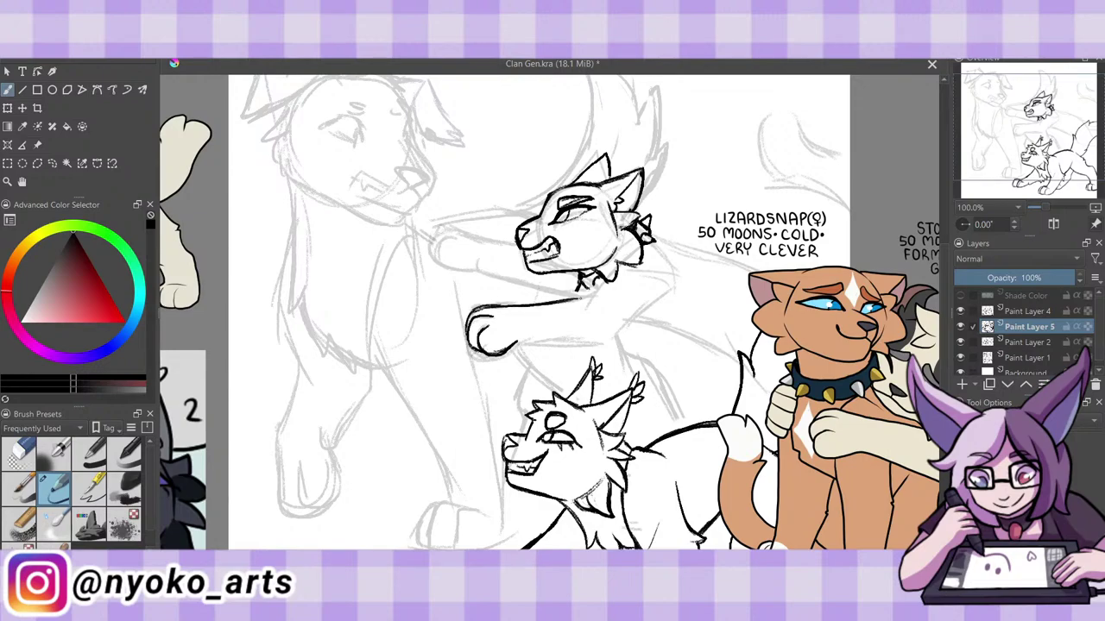
{"action": "left_click", "coordinate": [19, 453]}
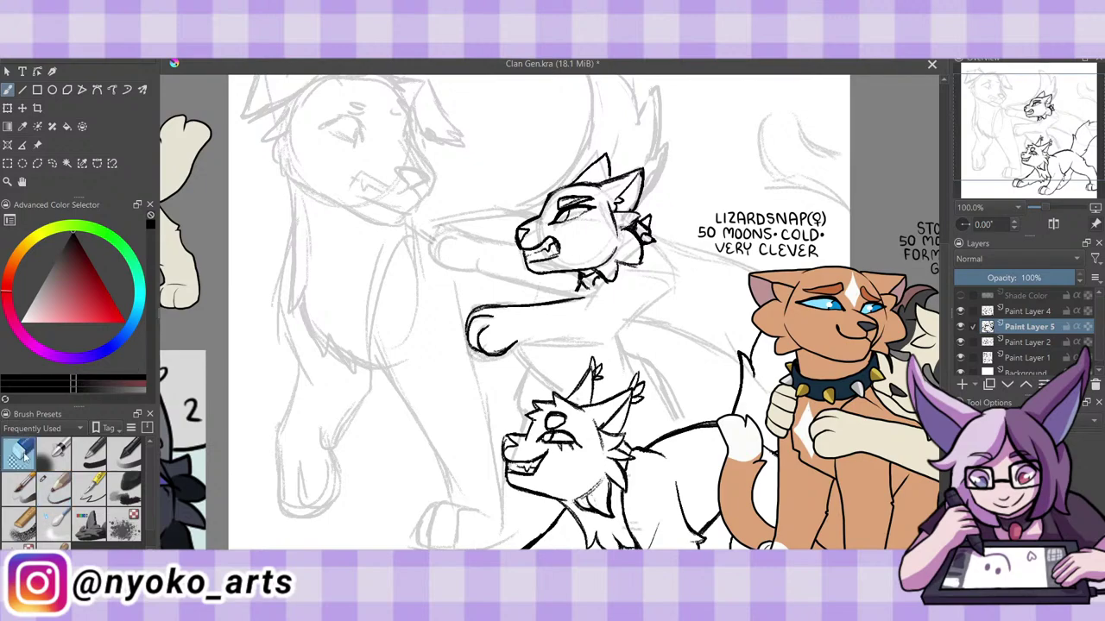
{"action": "left_click_drag", "start_coordinate": [480, 321], "coordinate": [497, 318]}
{"action": "key", "text": "slash"}
{"action": "mouse_move", "coordinate": [477, 320]}
{"action": "left_mouse_down"}
{"action": "mouse_move", "coordinate": [493, 315]}
{"action": "mouse_move", "coordinate": [477, 362]}
{"action": "mouse_move", "coordinate": [480, 352]}
{"action": "left_mouse_up"}
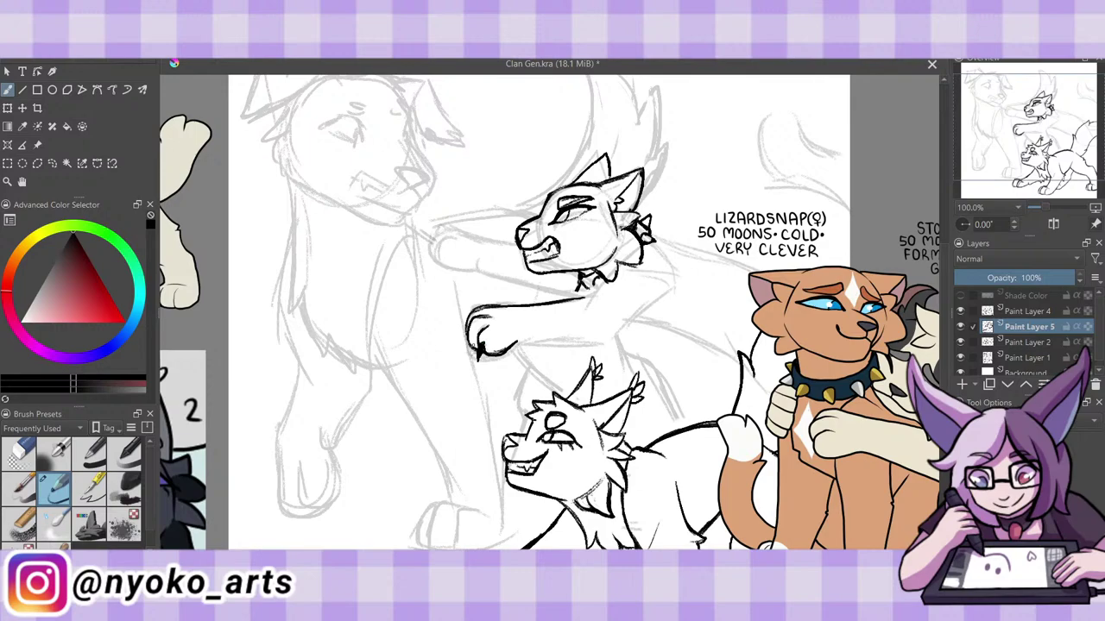
{"action": "mouse_move", "coordinate": [466, 334]}
{"action": "left_mouse_down"}
{"action": "mouse_move", "coordinate": [462, 352]}
{"action": "mouse_move", "coordinate": [460, 334]}
{"action": "left_mouse_up"}
{"action": "key", "text": "ctrl+z"}
{"action": "mouse_move", "coordinate": [514, 342]}
{"action": "left_mouse_down"}
{"action": "mouse_move", "coordinate": [599, 347]}
{"action": "mouse_move", "coordinate": [653, 302]}
{"action": "left_mouse_up"}
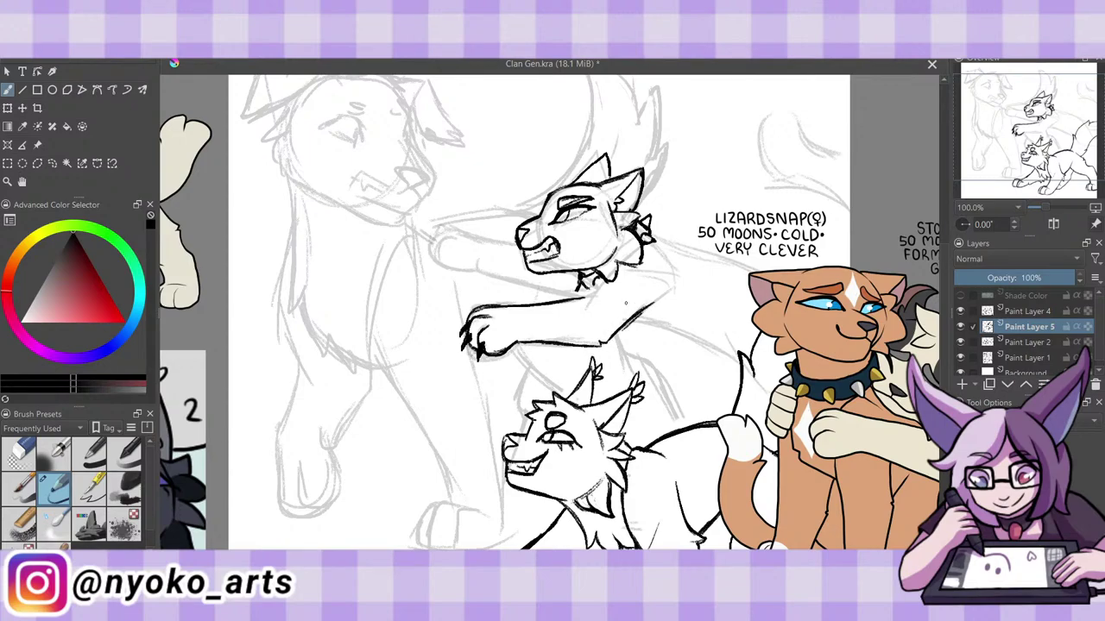
Finish the front collar spike, draw the second cat's shoulder line, and erase the overlap by the collar.
{"action": "left_click_drag", "start_coordinate": [590, 282], "coordinate": [604, 297]}
{"action": "left_click_drag", "start_coordinate": [589, 290], "coordinate": [574, 297]}
{"action": "left_click_drag", "start_coordinate": [655, 243], "coordinate": [666, 264]}
{"action": "left_click", "coordinate": [19, 450]}
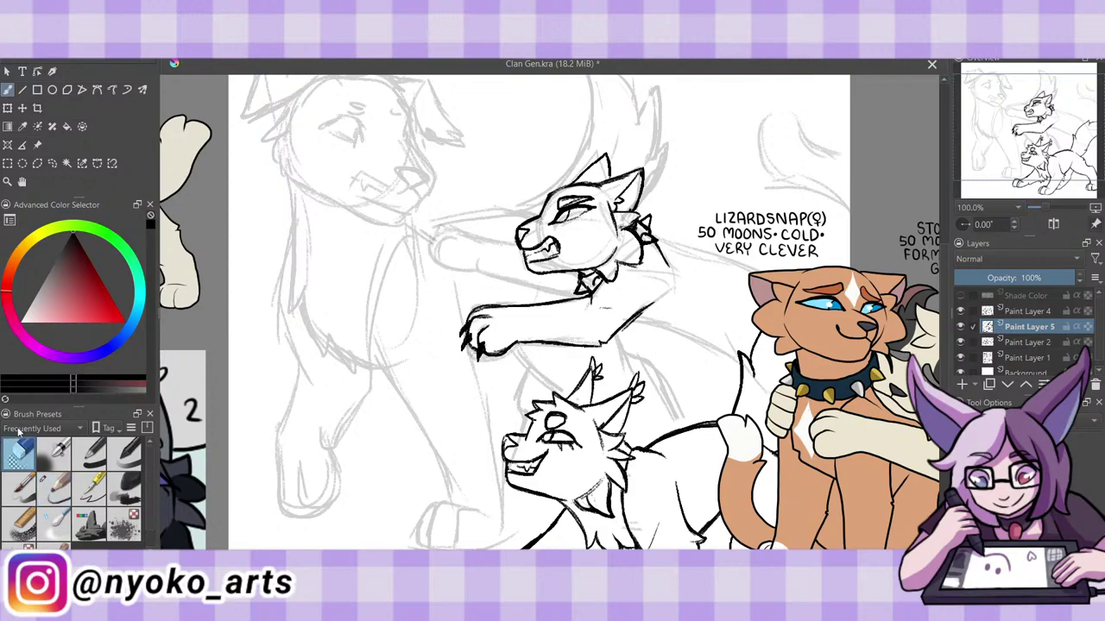
{"action": "left_click_drag", "start_coordinate": [649, 233], "coordinate": [645, 252]}
{"action": "left_click", "coordinate": [66, 478]}
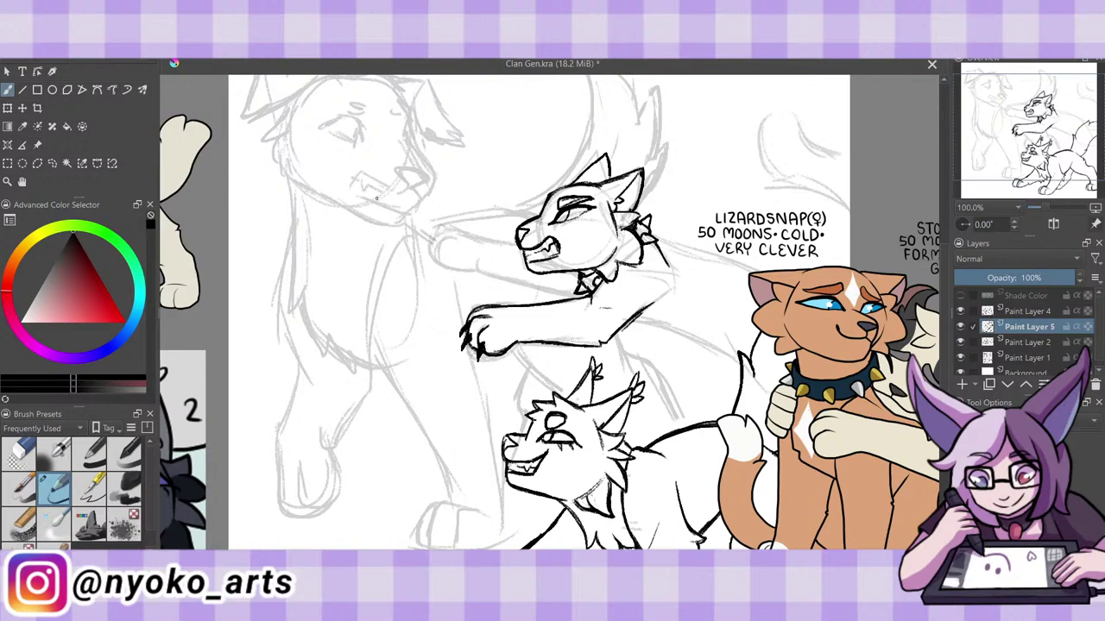
Draw the second cat's far foreleg with its clawed paw and refine the line joining the near foreleg to the shoulder.
{"action": "mouse_move", "coordinate": [483, 260]}
{"action": "left_mouse_down"}
{"action": "mouse_move", "coordinate": [484, 271]}
{"action": "mouse_move", "coordinate": [572, 292]}
{"action": "left_mouse_up"}
{"action": "mouse_move", "coordinate": [514, 241]}
{"action": "left_mouse_down"}
{"action": "mouse_move", "coordinate": [452, 224]}
{"action": "mouse_move", "coordinate": [431, 242]}
{"action": "mouse_move", "coordinate": [438, 262]}
{"action": "mouse_move", "coordinate": [478, 268]}
{"action": "mouse_move", "coordinate": [423, 244]}
{"action": "left_mouse_up"}
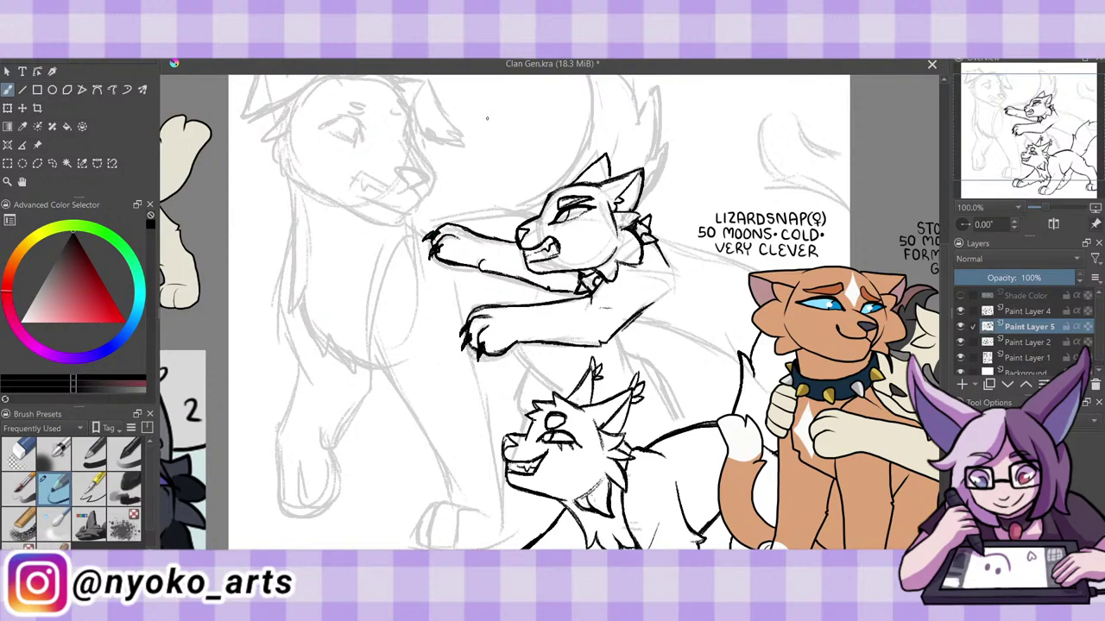
{"action": "mouse_move", "coordinate": [670, 279]}
{"action": "left_mouse_down"}
{"action": "mouse_move", "coordinate": [667, 263]}
{"action": "mouse_move", "coordinate": [649, 307]}
{"action": "left_mouse_up"}
{"action": "left_click", "coordinate": [23, 457]}
{"action": "left_click_drag", "start_coordinate": [630, 331], "coordinate": [672, 292]}
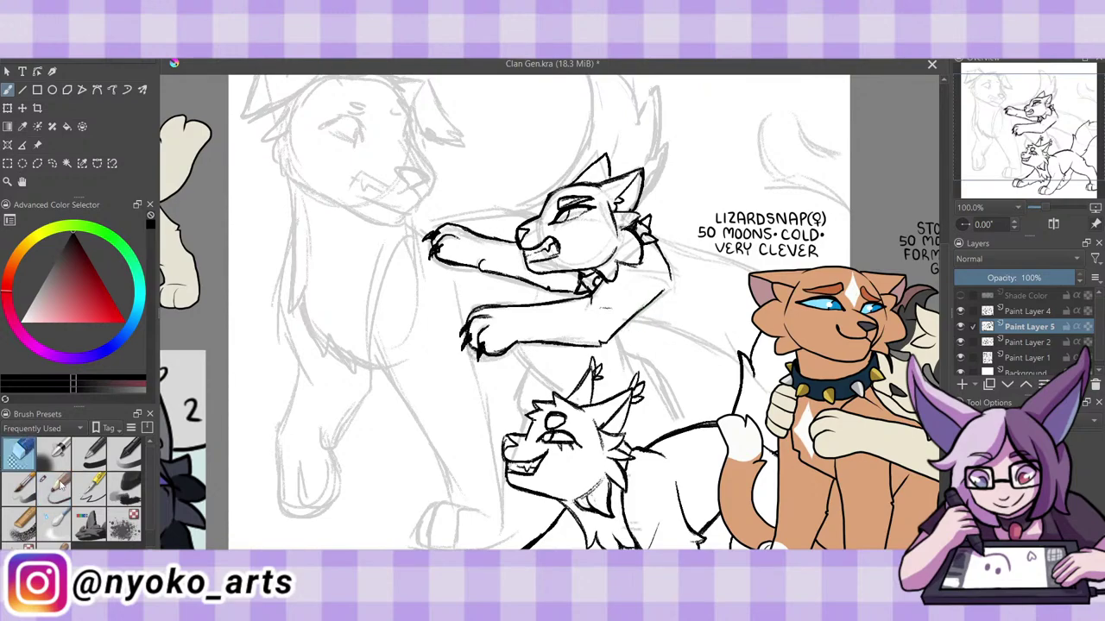
{"action": "left_click", "coordinate": [57, 484]}
Move the orange cat reference image off the canvas edge to uncover the second cat's hindquarters sketch.
{"action": "left_click", "coordinate": [37, 145]}
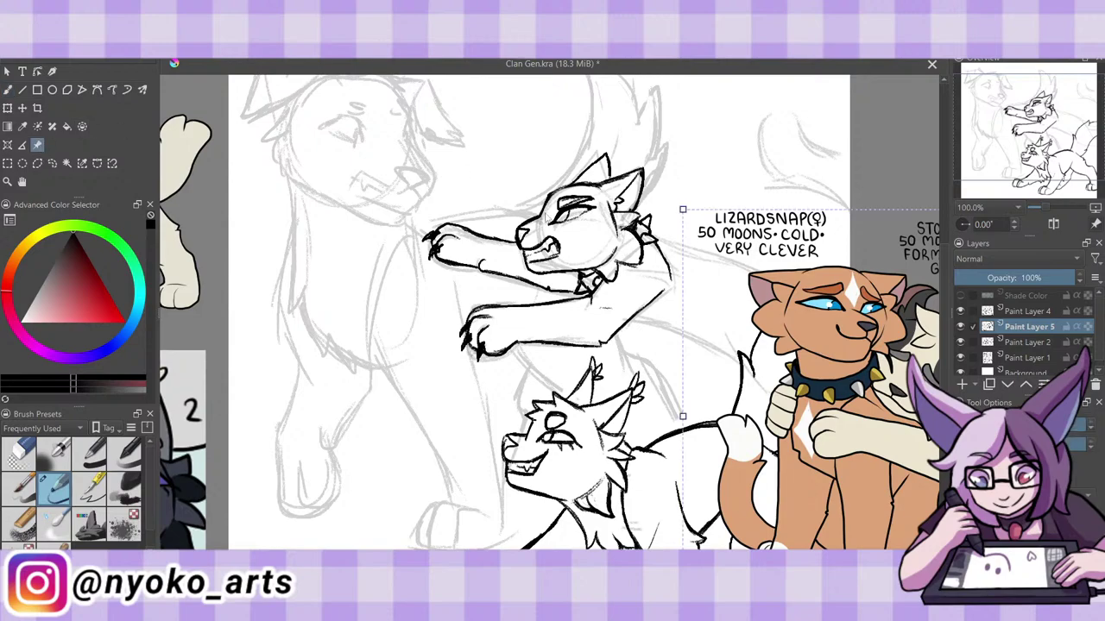
{"action": "mouse_move", "coordinate": [846, 487]}
{"action": "left_mouse_down"}
{"action": "mouse_move", "coordinate": [955, 425]}
{"action": "mouse_move", "coordinate": [1039, 416]}
{"action": "left_mouse_up"}
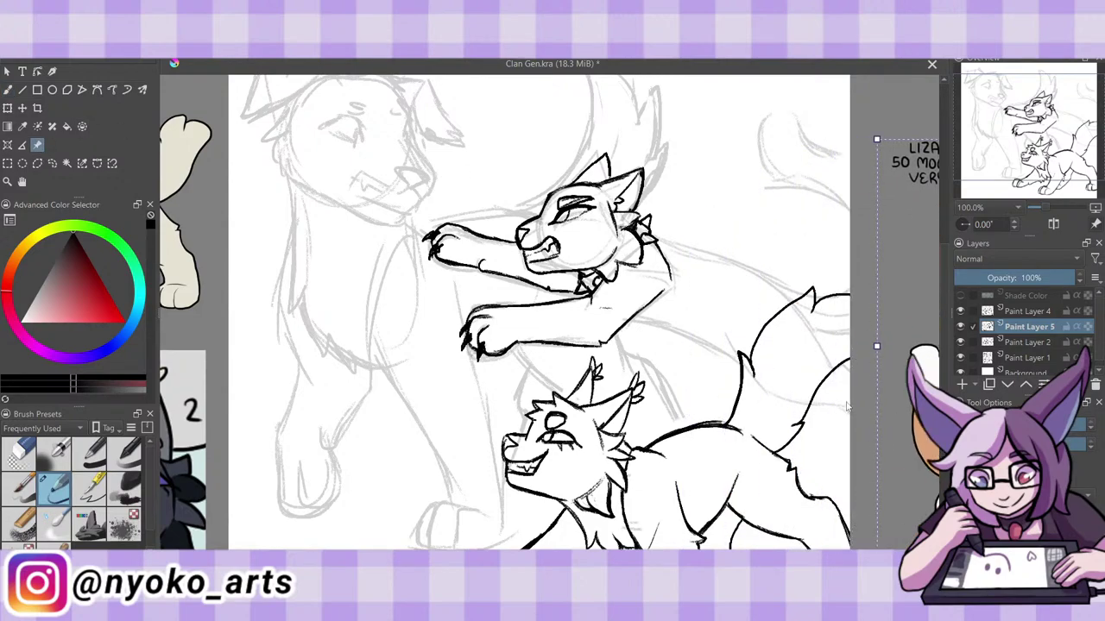
{"action": "left_click", "coordinate": [7, 90]}
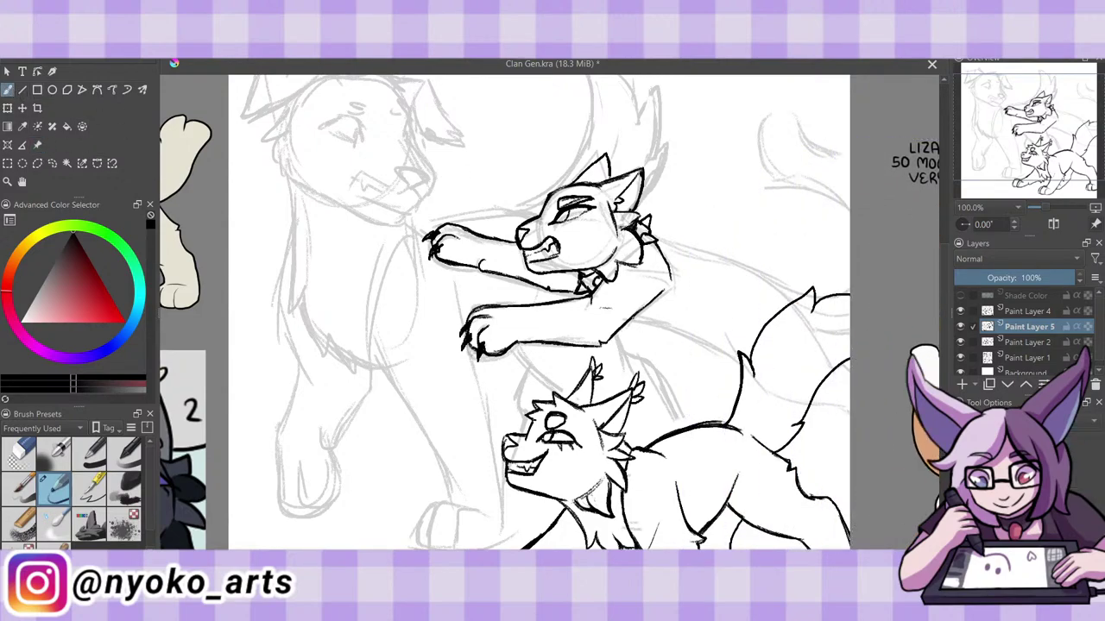
Draw the second cat's belly line, the hind leg lines at the canvas edge, and the long arched back.
{"action": "left_click_drag", "start_coordinate": [632, 317], "coordinate": [737, 362]}
{"action": "left_click_drag", "start_coordinate": [663, 322], "coordinate": [687, 332]}
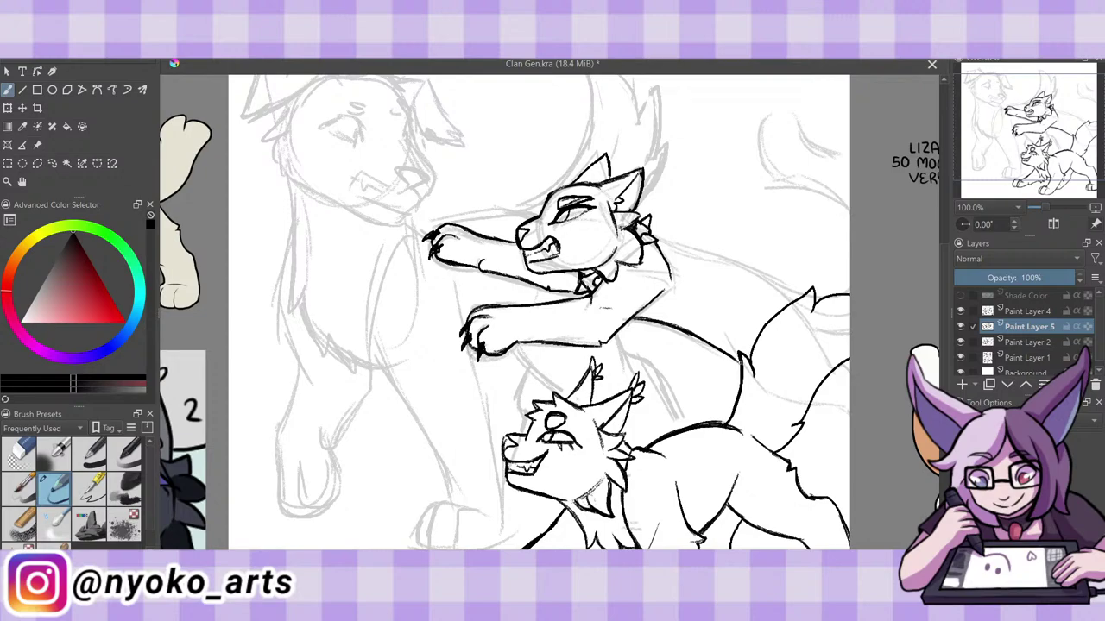
{"action": "left_click_drag", "start_coordinate": [725, 333], "coordinate": [739, 363]}
{"action": "left_click_drag", "start_coordinate": [810, 406], "coordinate": [851, 421]}
{"action": "left_click_drag", "start_coordinate": [837, 374], "coordinate": [850, 368]}
{"action": "mouse_move", "coordinate": [656, 238]}
{"action": "left_mouse_down"}
{"action": "mouse_move", "coordinate": [736, 262]}
{"action": "mouse_move", "coordinate": [794, 304]}
{"action": "left_mouse_up"}
{"action": "mouse_move", "coordinate": [731, 259]}
{"action": "left_mouse_down"}
{"action": "mouse_move", "coordinate": [767, 281]}
{"action": "mouse_move", "coordinate": [649, 230]}
{"action": "left_mouse_up"}
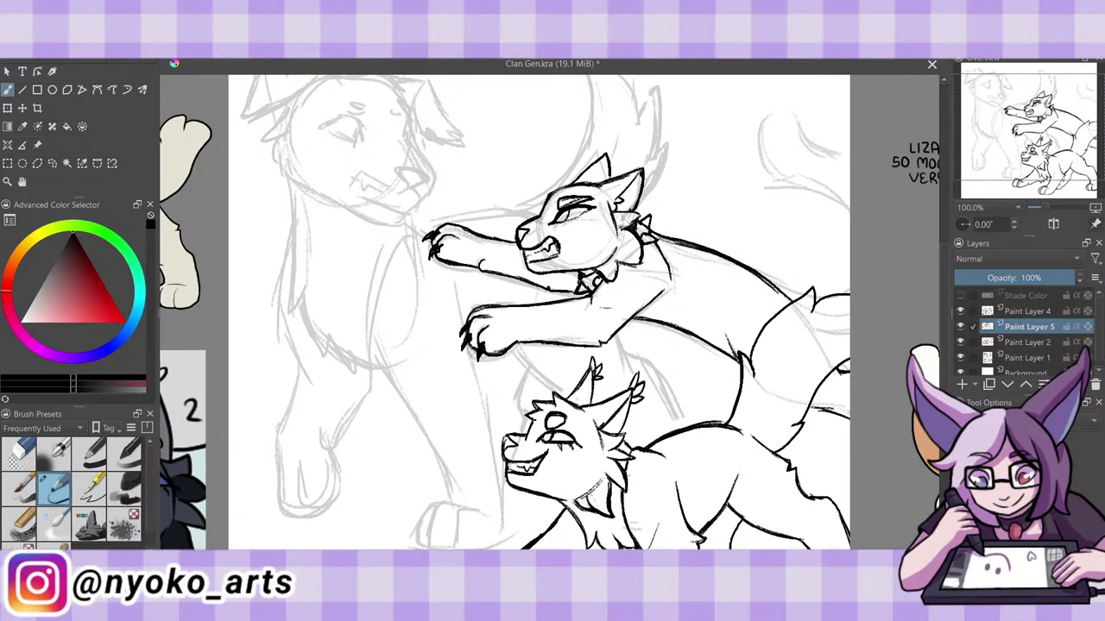
Draw the second cat's raised, curling tail with its tufted tip and save the drawing.
{"action": "mouse_move", "coordinate": [776, 290]}
{"action": "left_mouse_down"}
{"action": "mouse_move", "coordinate": [810, 285]}
{"action": "mouse_move", "coordinate": [828, 263]}
{"action": "mouse_move", "coordinate": [833, 223]}
{"action": "left_mouse_up"}
{"action": "mouse_move", "coordinate": [831, 276]}
{"action": "left_mouse_down"}
{"action": "mouse_move", "coordinate": [833, 223]}
{"action": "mouse_move", "coordinate": [785, 135]}
{"action": "mouse_move", "coordinate": [801, 125]}
{"action": "mouse_move", "coordinate": [826, 147]}
{"action": "mouse_move", "coordinate": [824, 114]}
{"action": "mouse_move", "coordinate": [850, 183]}
{"action": "left_mouse_up"}
{"action": "left_click", "coordinate": [795, 176]}
{"action": "left_click_drag", "start_coordinate": [835, 297], "coordinate": [850, 279]}
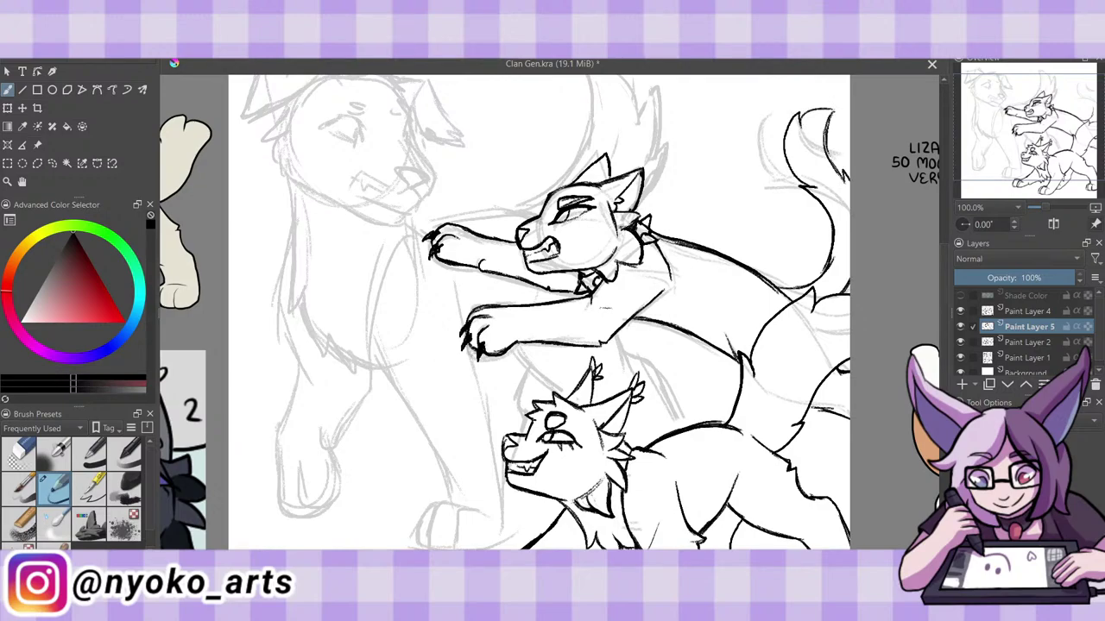
{"action": "key", "text": "ctrl+minus"}
{"action": "key", "text": "ctrl+minus"}
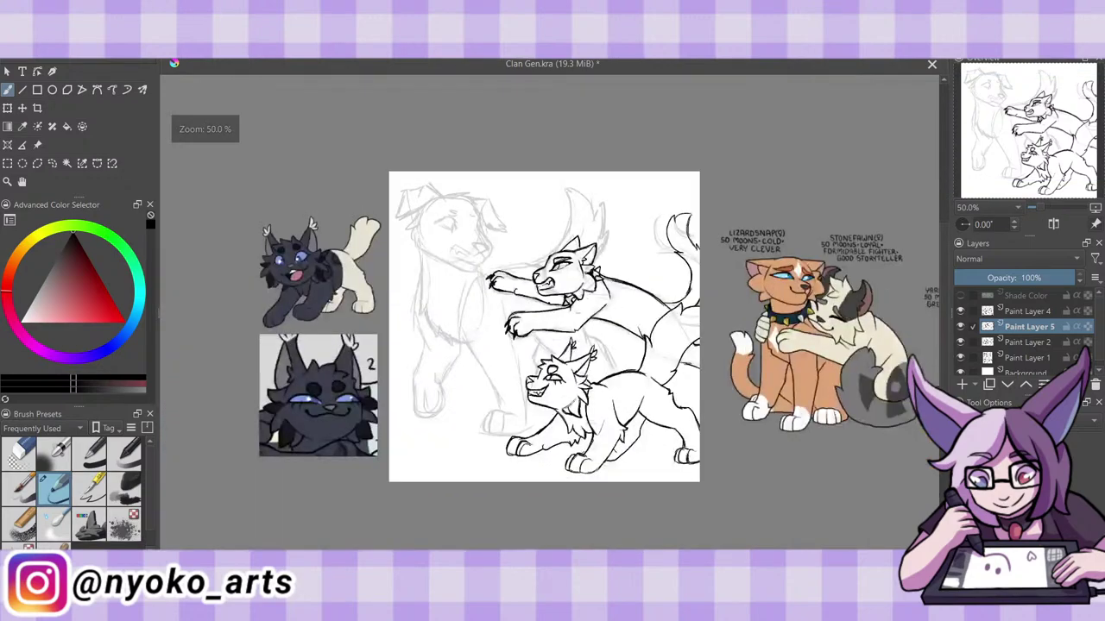
{"action": "key", "text": "ctrl+plus"}
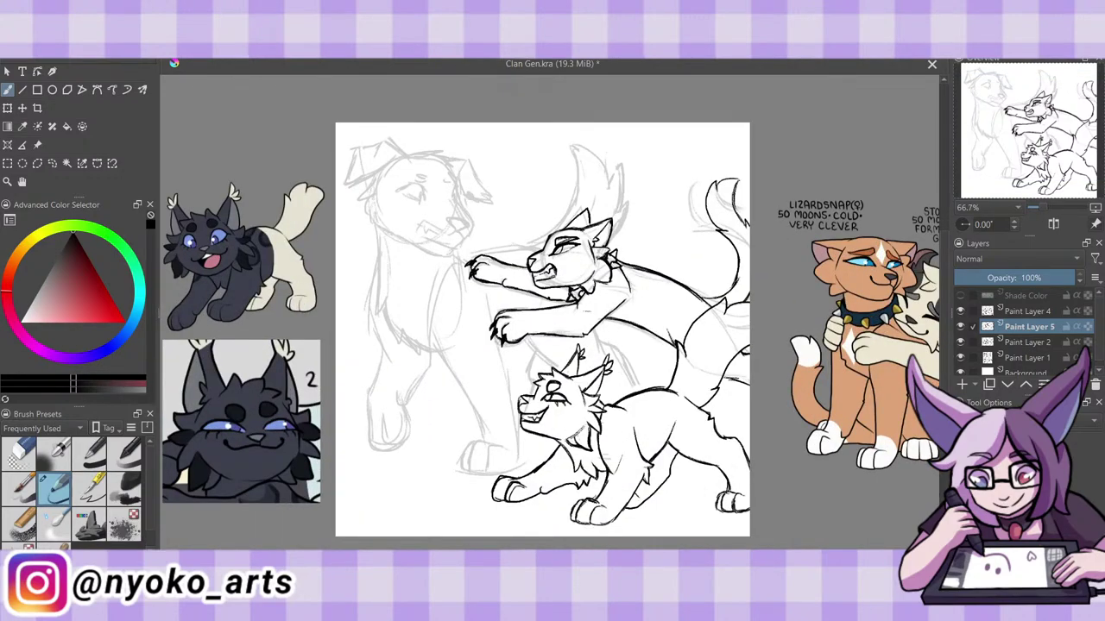
{"action": "scroll", "coordinate": [549, 330], "scroll_direction": "left", "scroll_amount": 3}
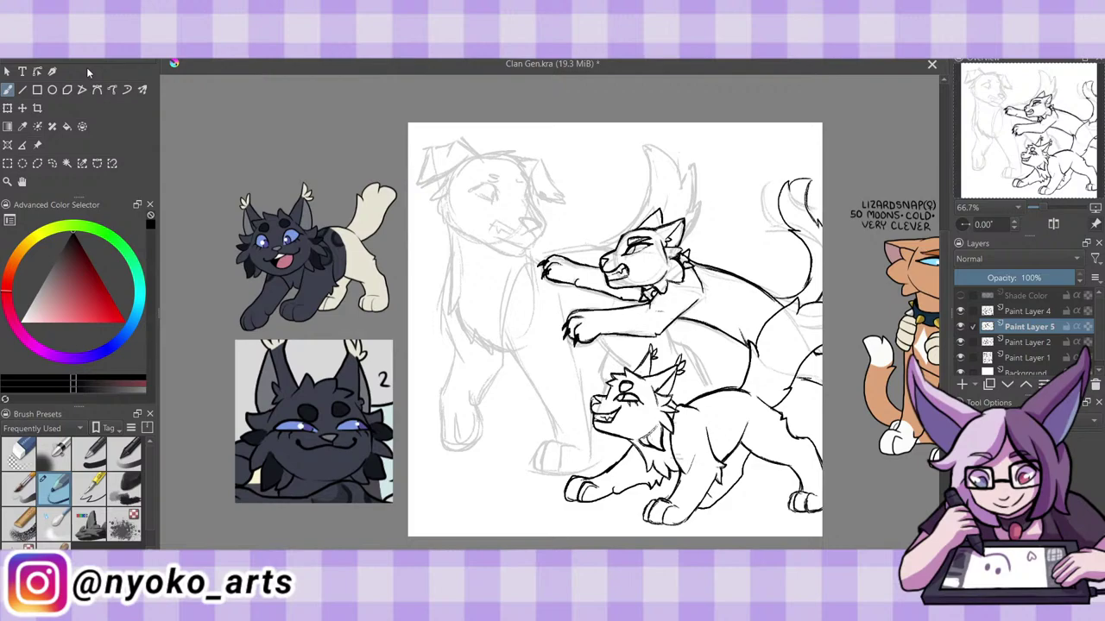
{"action": "key", "text": "ctrl+s"}
Merge Paint Layer 4 down into Paint Layer 5 and delete Paint Layer 2 with the second cat's rough sketch.
{"action": "left_click", "coordinate": [1016, 312]}
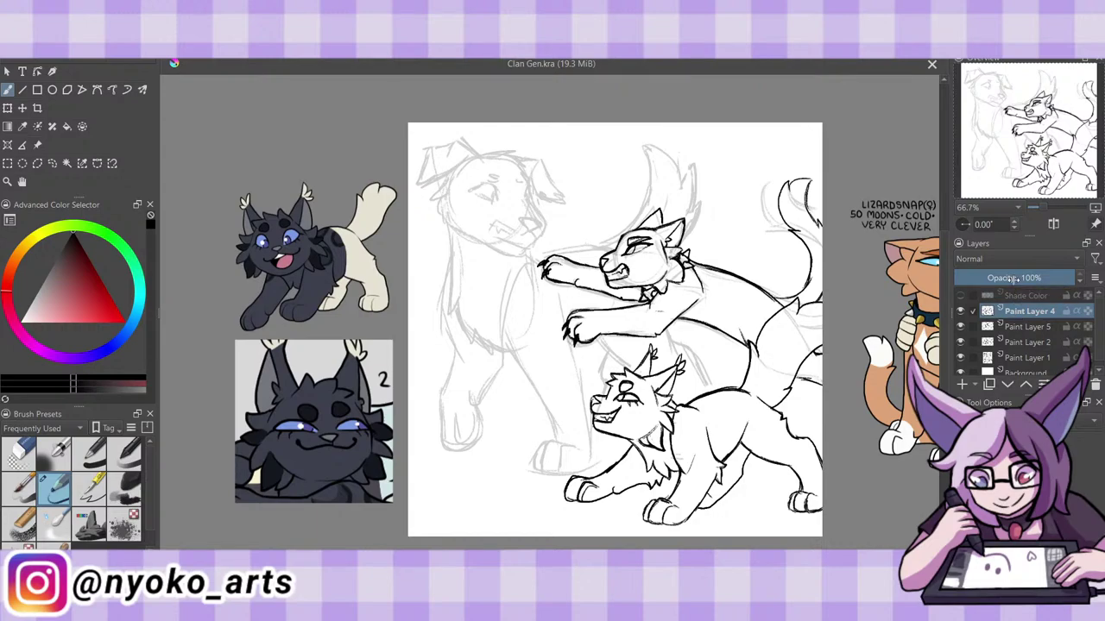
{"action": "key", "text": "ctrl+e"}
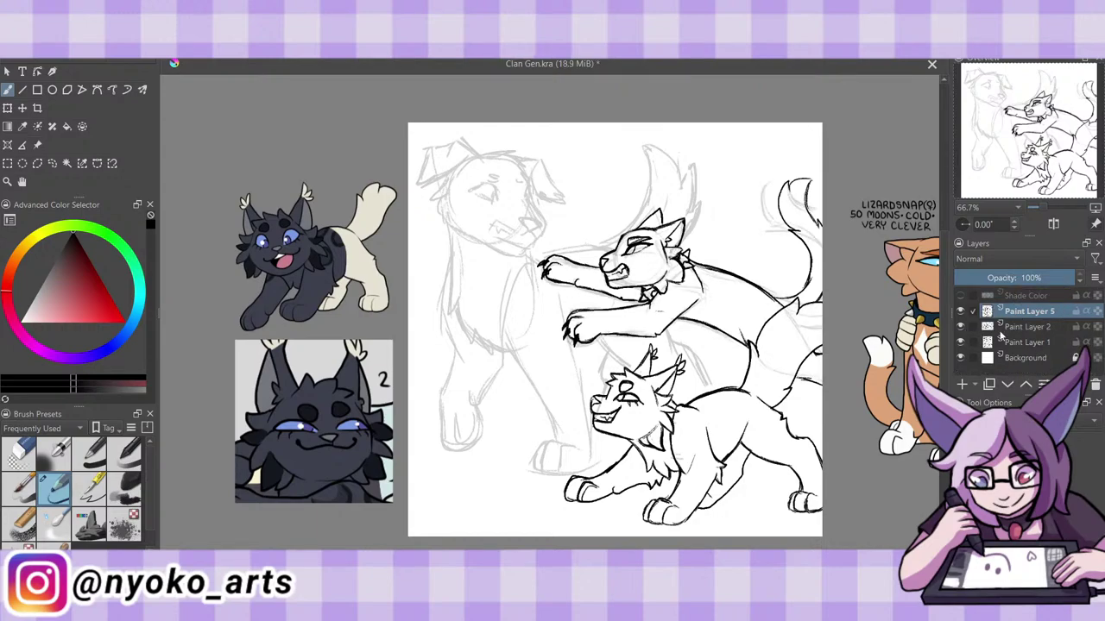
{"action": "left_click", "coordinate": [1027, 327]}
{"action": "left_click", "coordinate": [1094, 386]}
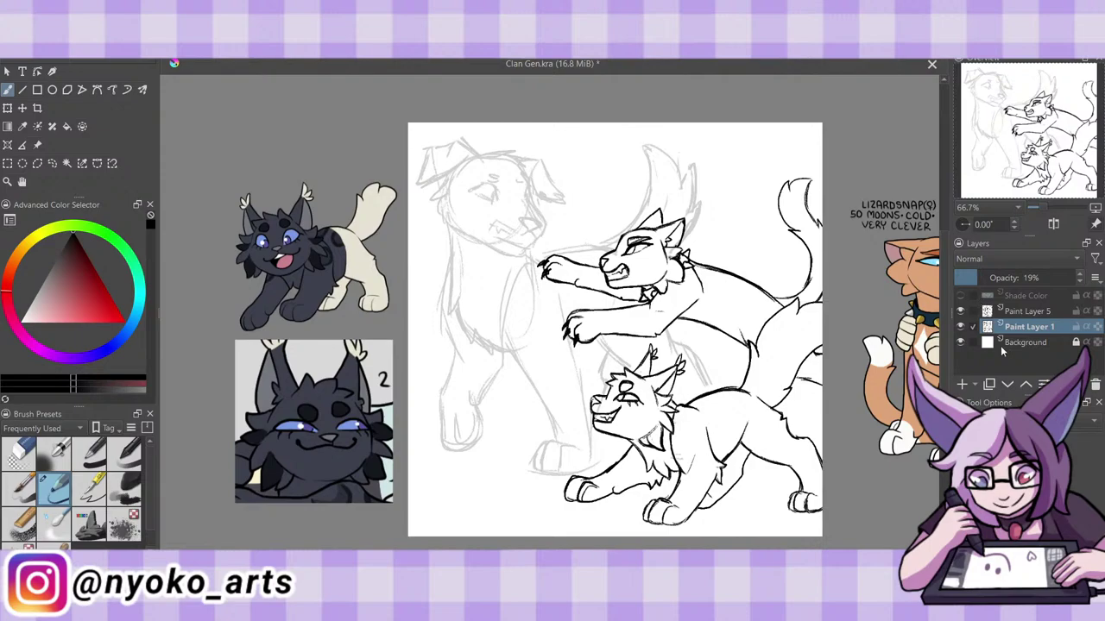
Set Paint Layer 1's opacity to 100% and merge Paint Layer 5 down into it.
{"action": "left_click", "coordinate": [984, 277]}
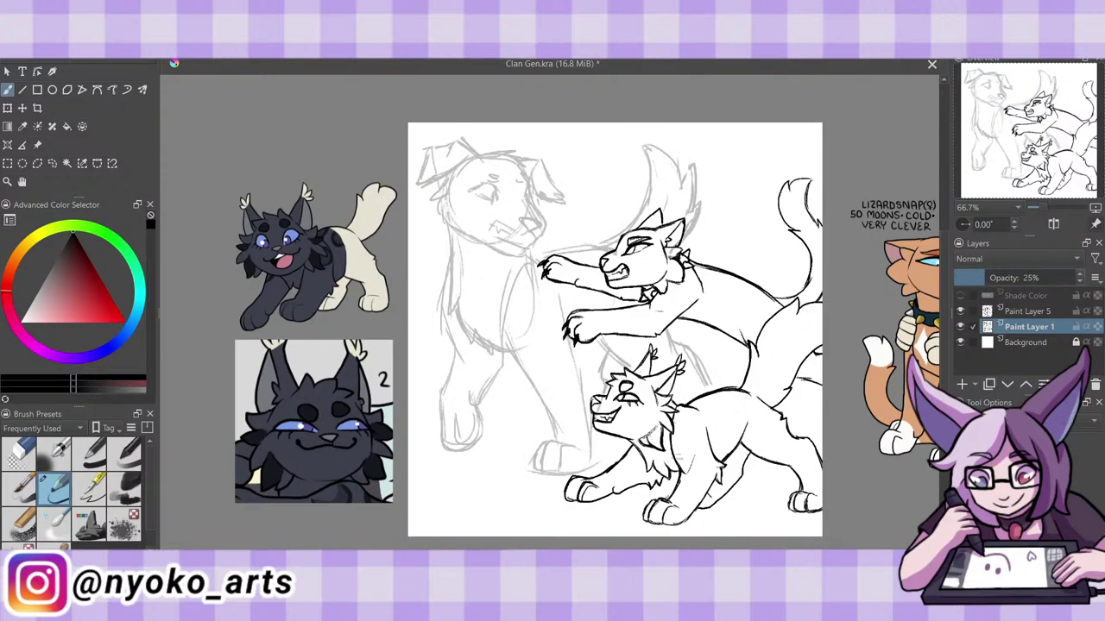
{"action": "left_click_drag", "start_coordinate": [1005, 277], "coordinate": [1076, 277]}
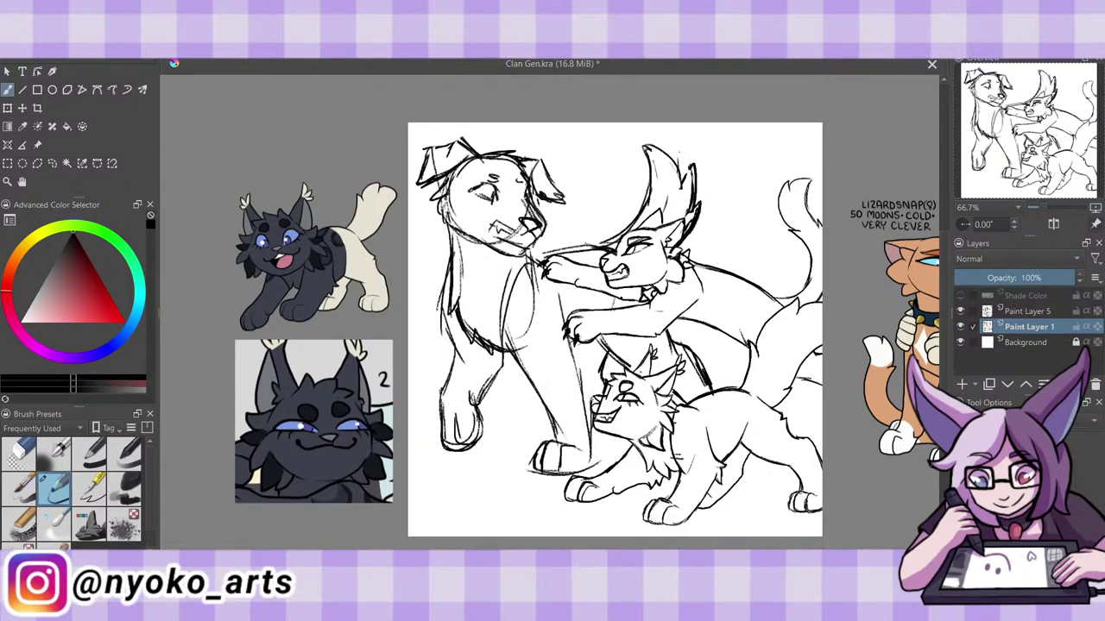
{"action": "key", "text": "Page_Up"}
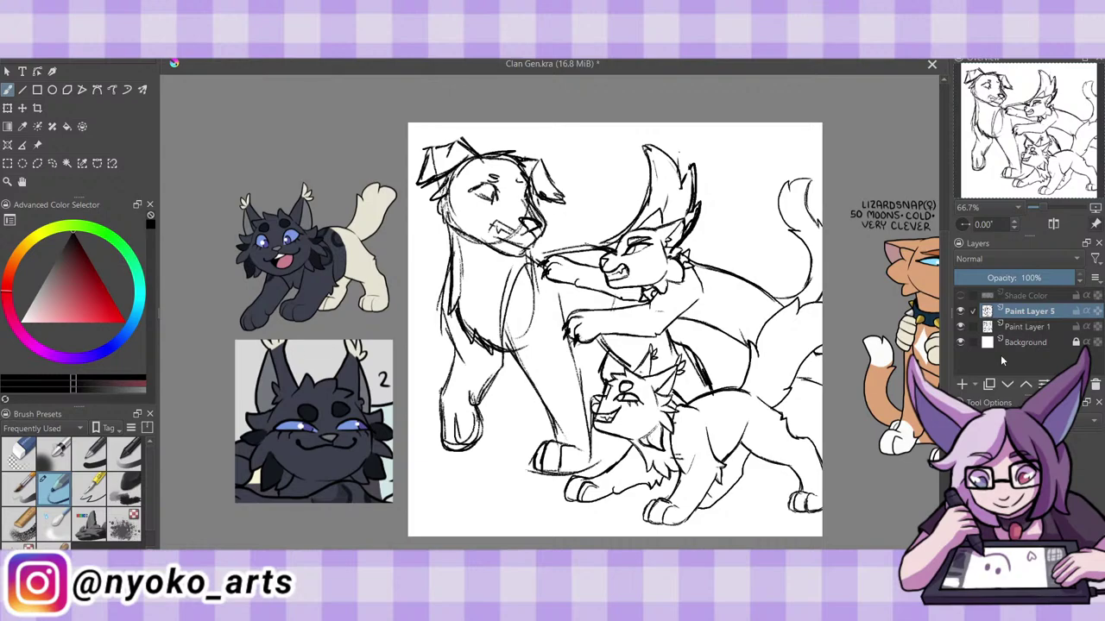
{"action": "key", "text": "ctrl+e"}
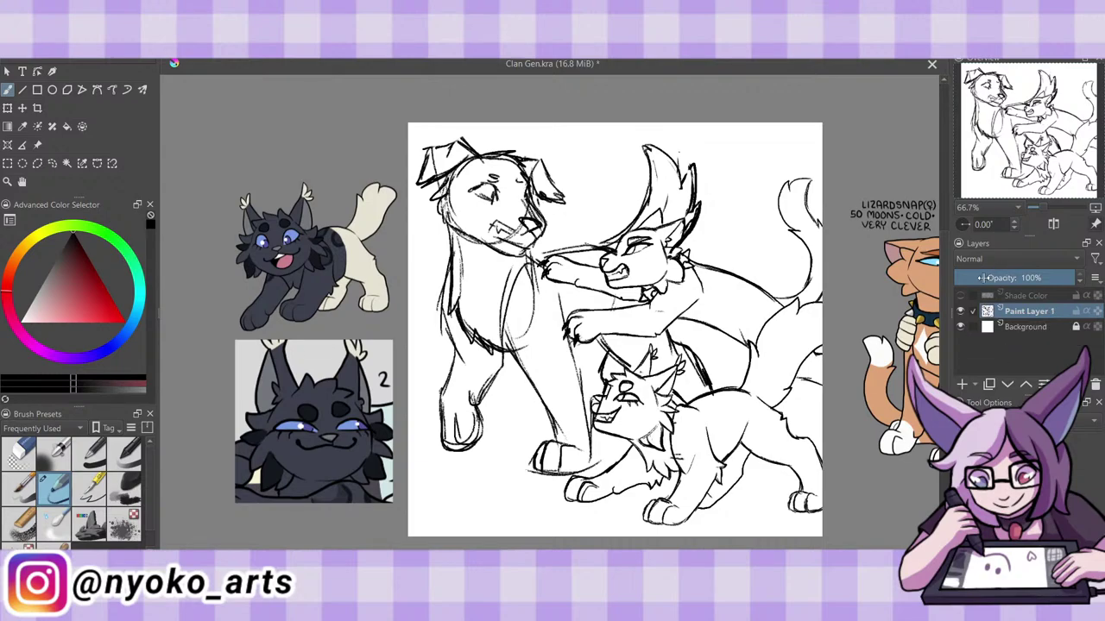
Lower Paint Layer 1's opacity to 24%, switch to the inking brush preset, and save the drawing.
{"action": "left_click_drag", "start_coordinate": [1001, 277], "coordinate": [984, 277]}
{"action": "left_click", "coordinate": [91, 488]}
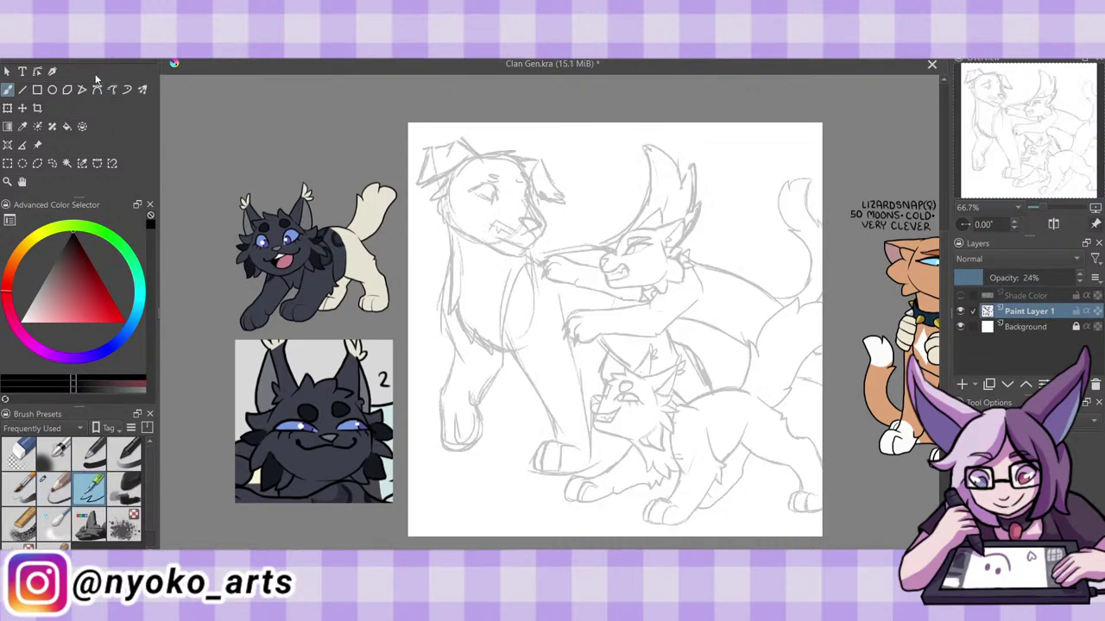
{"action": "key", "text": "ctrl+s"}
Add a new paint layer above the faded sketch for inking the lower small cat.
{"action": "key", "text": "plus"}
{"action": "key", "text": "plus"}
{"action": "key", "text": "plus"}
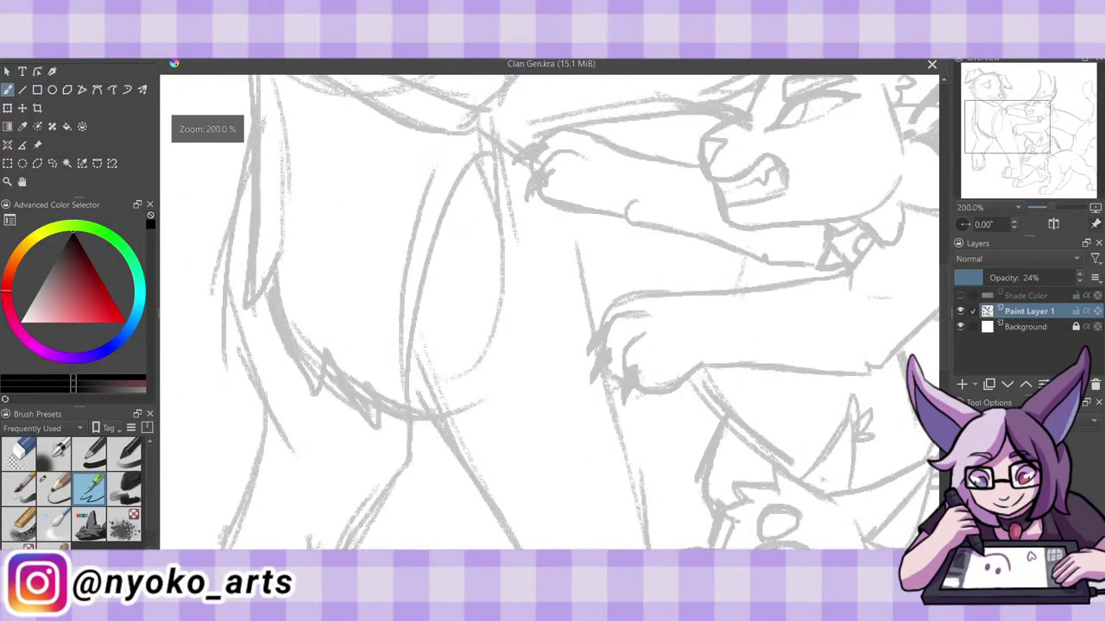
{"action": "left_click_drag", "start_coordinate": [946, 309], "coordinate": [955, 379]}
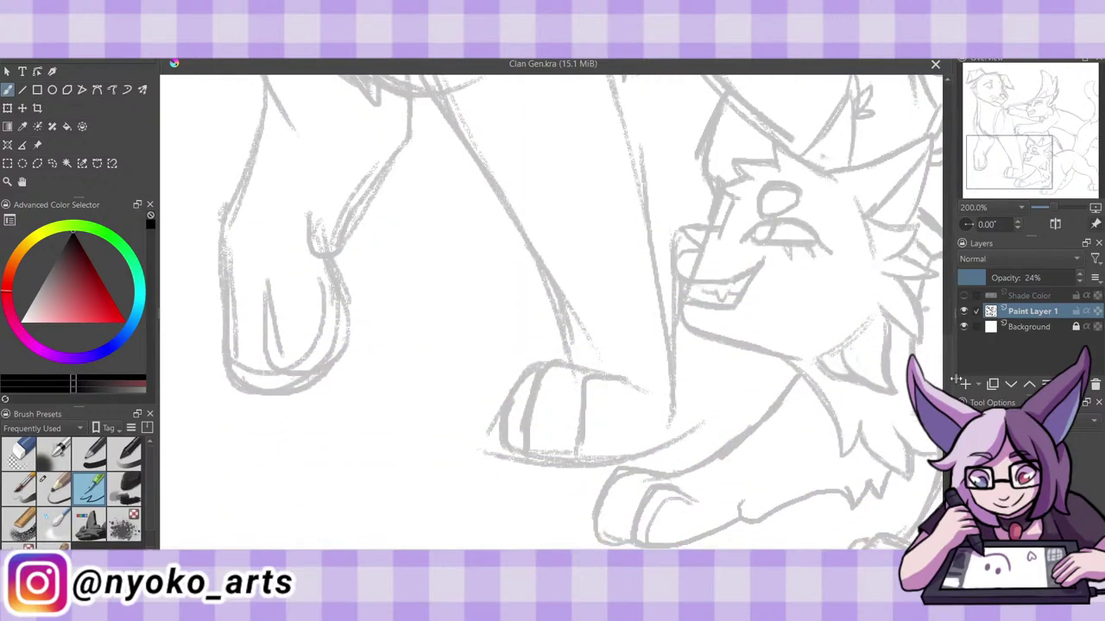
{"action": "left_click_drag", "start_coordinate": [345, 552], "coordinate": [379, 553]}
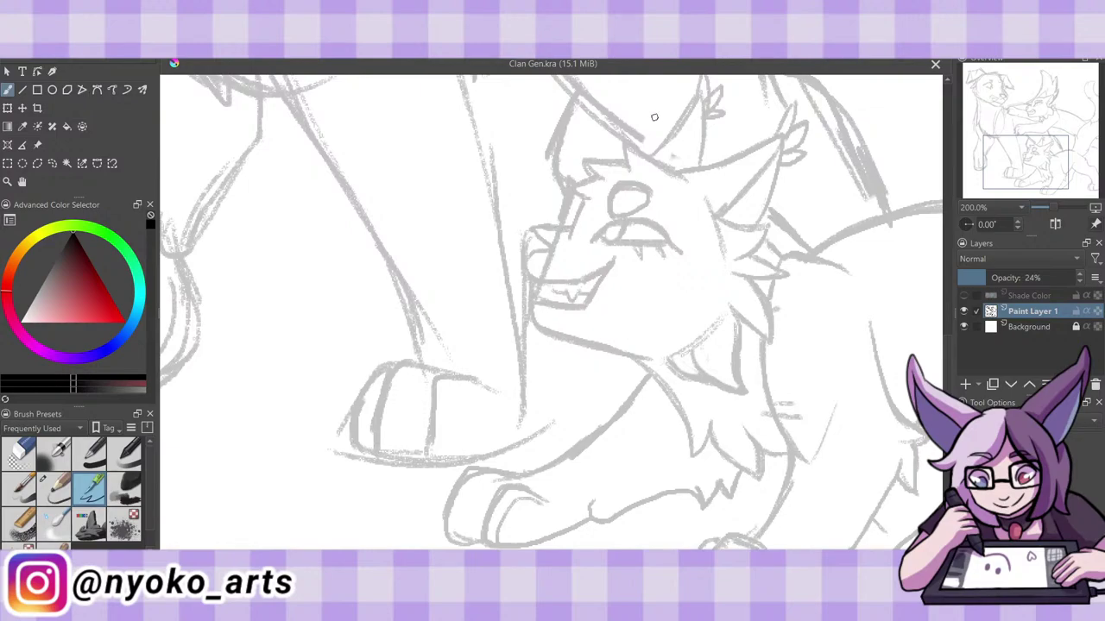
{"action": "mouse_move", "coordinate": [570, 225]}
{"action": "left_mouse_down"}
{"action": "mouse_move", "coordinate": [521, 233]}
{"action": "mouse_move", "coordinate": [522, 252]}
{"action": "left_mouse_up"}
{"action": "left_click", "coordinate": [965, 384]}
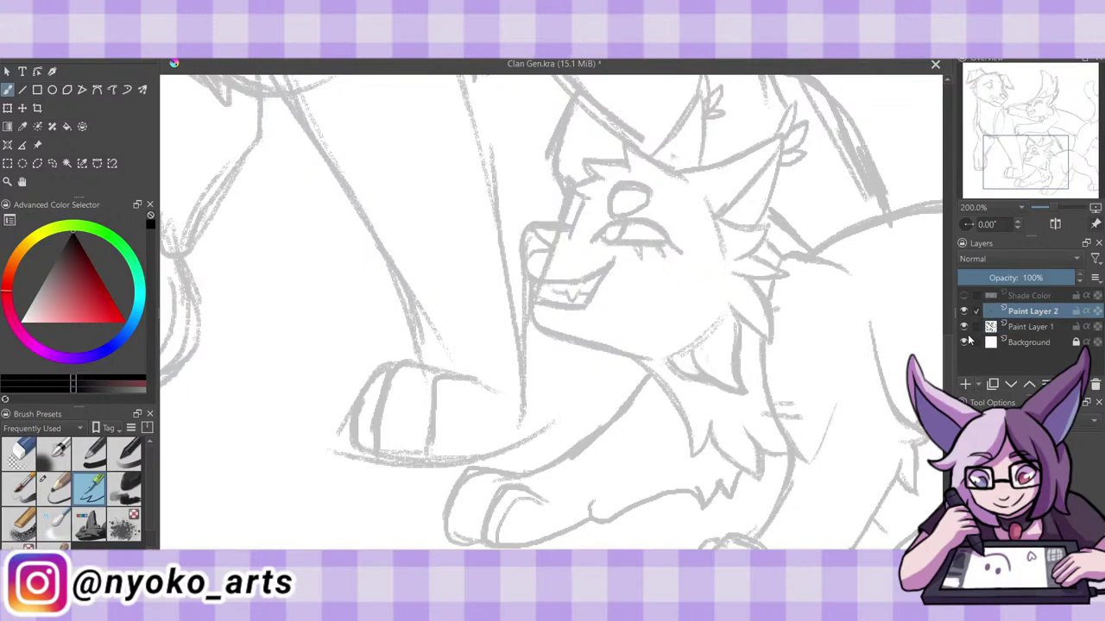
Ink the lower small cat's muzzle, smiling mouth line, open lower lip and jaw over the sketch.
{"action": "mouse_move", "coordinate": [566, 223]}
{"action": "left_mouse_down"}
{"action": "mouse_move", "coordinate": [527, 229]}
{"action": "mouse_move", "coordinate": [523, 258]}
{"action": "mouse_move", "coordinate": [536, 278]}
{"action": "mouse_move", "coordinate": [615, 262]}
{"action": "left_mouse_up"}
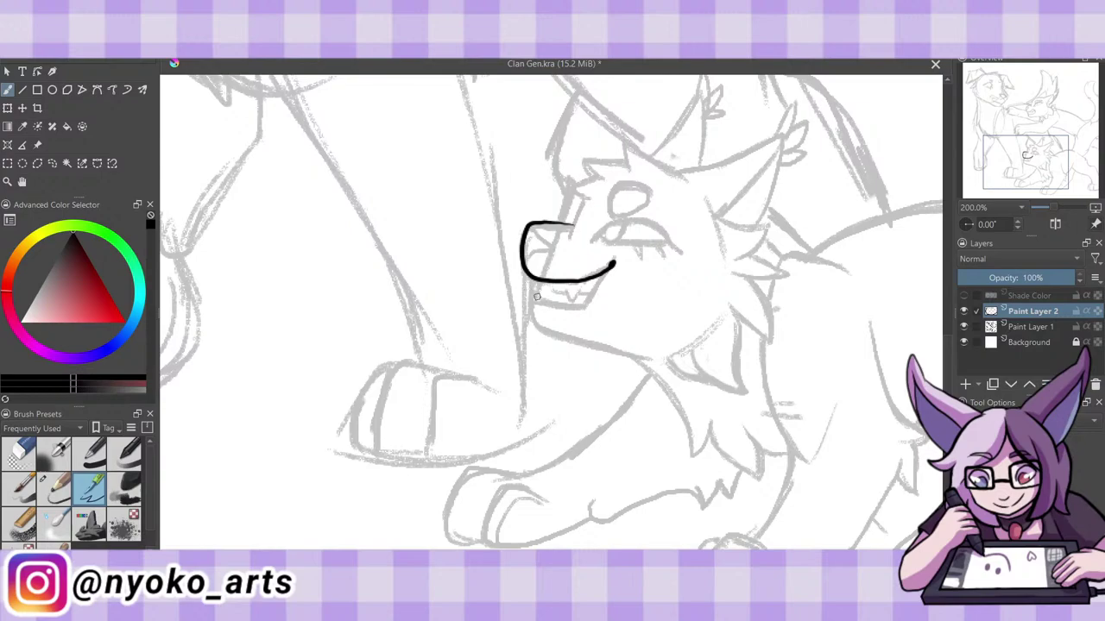
{"action": "mouse_move", "coordinate": [529, 277]}
{"action": "left_mouse_down"}
{"action": "mouse_move", "coordinate": [532, 326]}
{"action": "mouse_move", "coordinate": [672, 363]}
{"action": "left_mouse_up"}
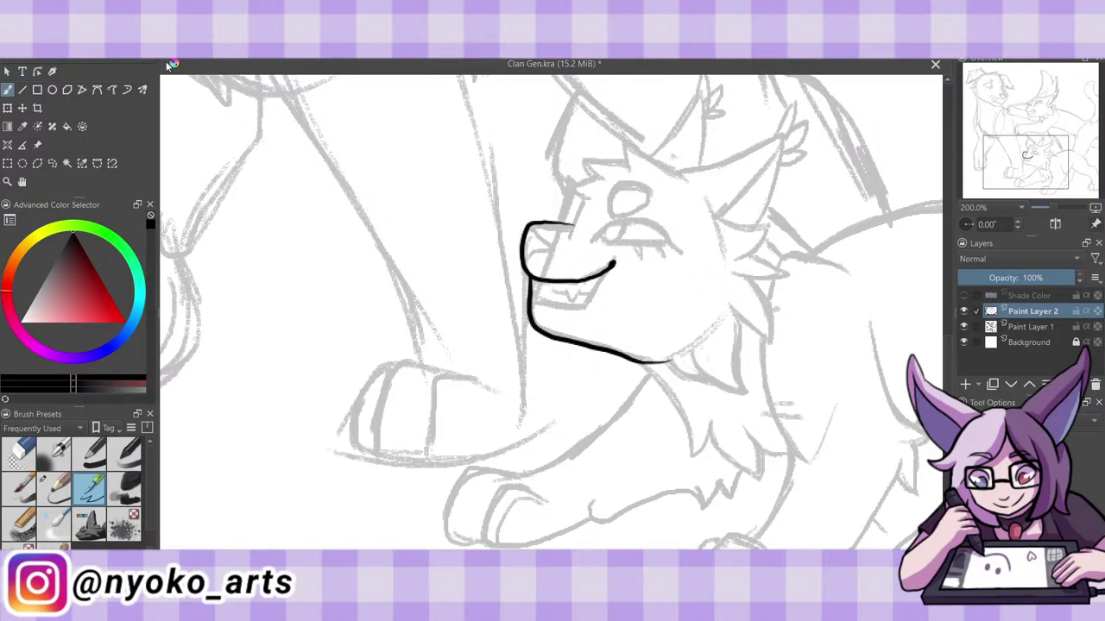
{"action": "key", "text": "ctrl+z"}
{"action": "mouse_move", "coordinate": [532, 279]}
{"action": "left_mouse_down"}
{"action": "mouse_move", "coordinate": [541, 328]}
{"action": "mouse_move", "coordinate": [678, 359]}
{"action": "left_mouse_up"}
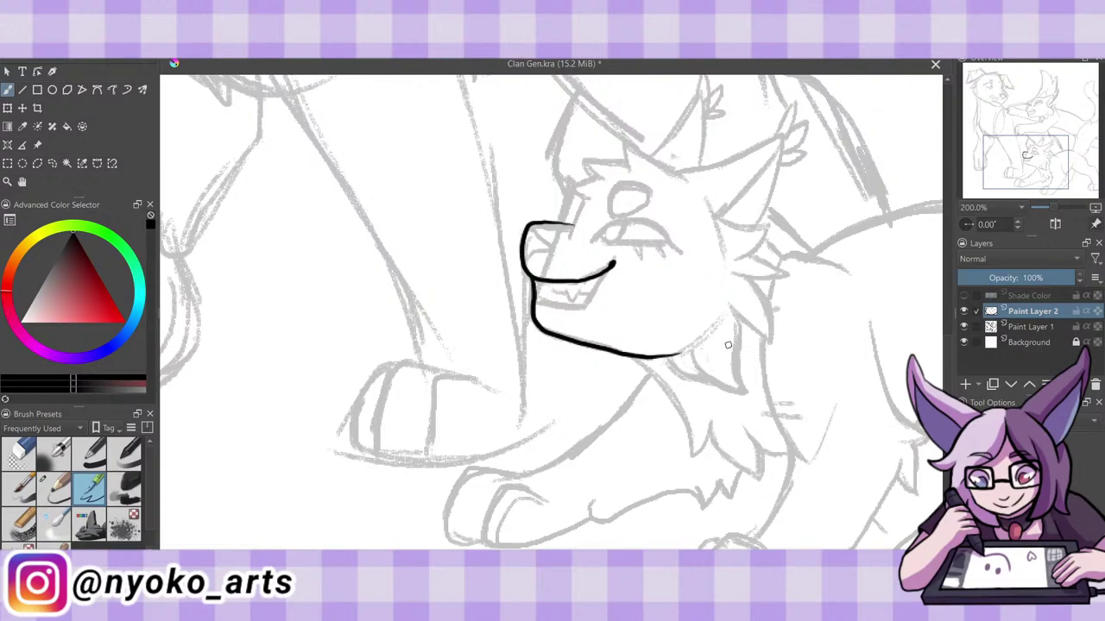
{"action": "left_click_drag", "start_coordinate": [532, 302], "coordinate": [580, 307]}
{"action": "left_click_drag", "start_coordinate": [611, 269], "coordinate": [580, 307]}
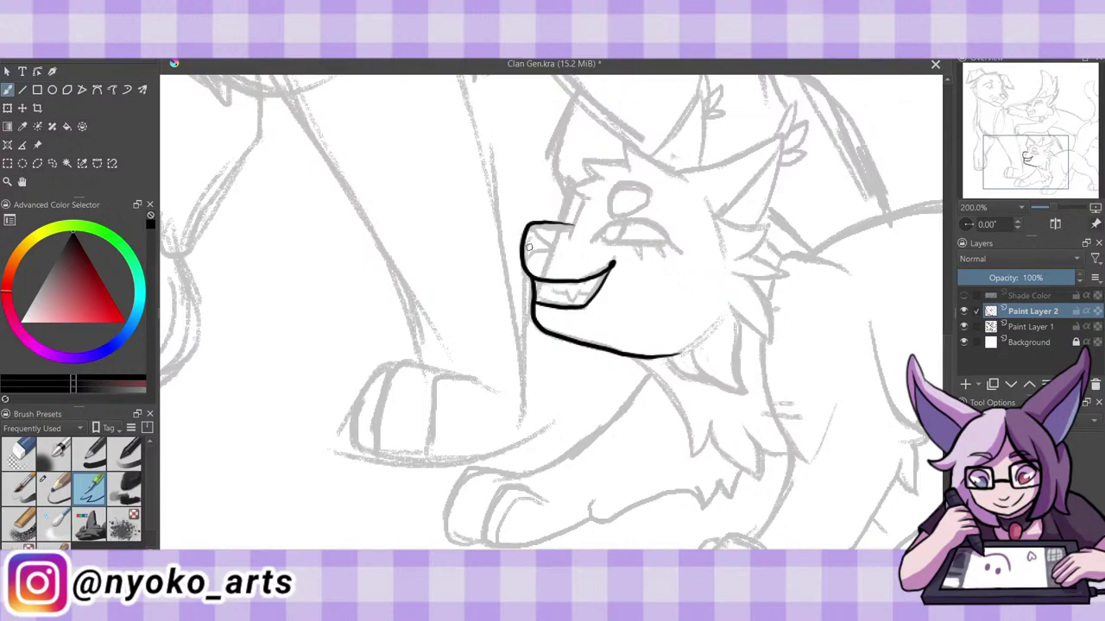
Ink the cat's nose and the forehead line with its spiky hair tuft.
{"action": "mouse_move", "coordinate": [526, 250]}
{"action": "left_mouse_down"}
{"action": "mouse_move", "coordinate": [551, 231]}
{"action": "mouse_move", "coordinate": [523, 251]}
{"action": "left_mouse_up"}
{"action": "key", "text": "ctrl+z"}
{"action": "mouse_move", "coordinate": [690, 179]}
{"action": "left_mouse_down"}
{"action": "mouse_move", "coordinate": [629, 145]}
{"action": "mouse_move", "coordinate": [627, 164]}
{"action": "mouse_move", "coordinate": [582, 158]}
{"action": "mouse_move", "coordinate": [595, 177]}
{"action": "mouse_move", "coordinate": [570, 183]}
{"action": "mouse_move", "coordinate": [546, 222]}
{"action": "mouse_move", "coordinate": [573, 222]}
{"action": "left_mouse_up"}
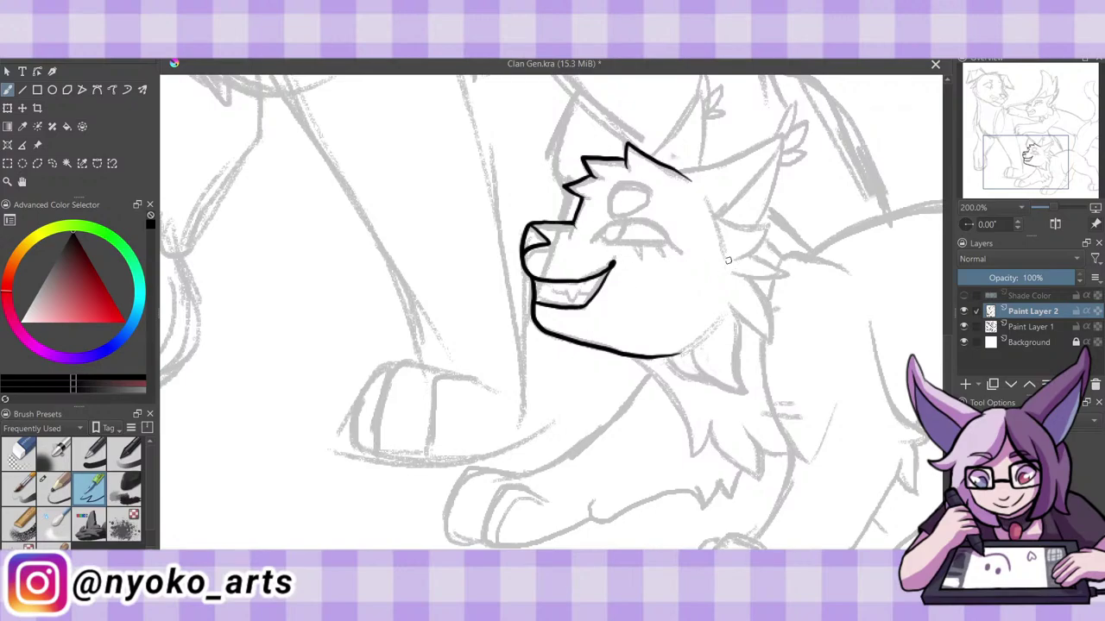
Ink the cat's half-closed eye with lashes, the teeth inside the mouth, and the oval brow spot.
{"action": "mouse_move", "coordinate": [591, 240]}
{"action": "left_mouse_down"}
{"action": "mouse_move", "coordinate": [624, 220]}
{"action": "mouse_move", "coordinate": [672, 240]}
{"action": "left_mouse_up"}
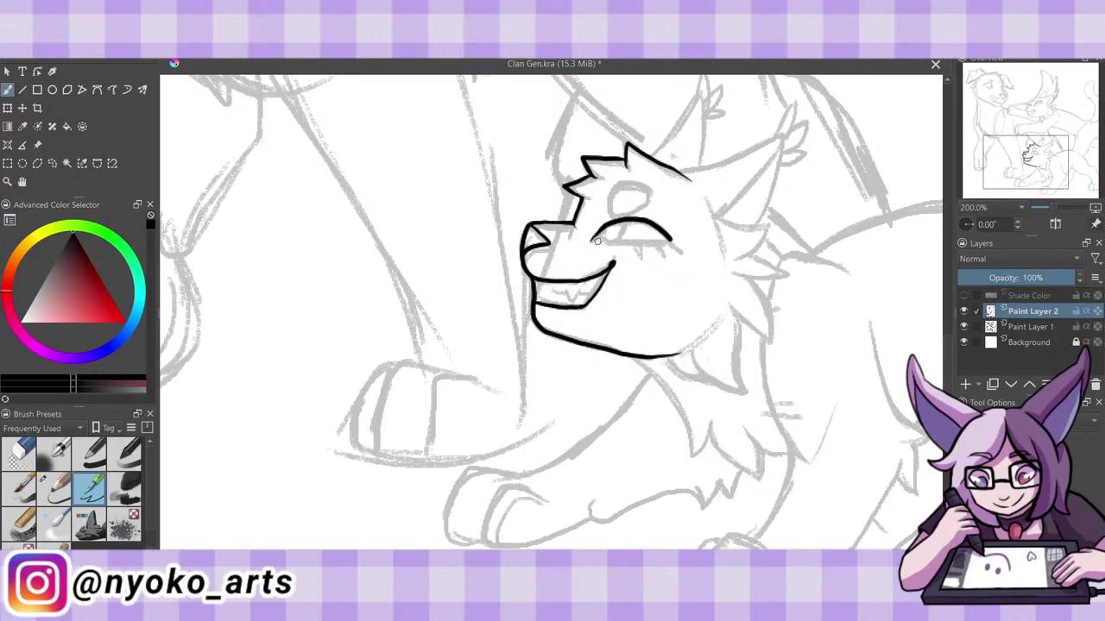
{"action": "mouse_move", "coordinate": [594, 244]}
{"action": "left_mouse_down"}
{"action": "mouse_move", "coordinate": [672, 241]}
{"action": "mouse_move", "coordinate": [685, 254]}
{"action": "mouse_move", "coordinate": [639, 258]}
{"action": "mouse_move", "coordinate": [610, 241]}
{"action": "left_mouse_up"}
{"action": "key", "text": "ctrl+z"}
{"action": "left_click_drag", "start_coordinate": [616, 241], "coordinate": [628, 227]}
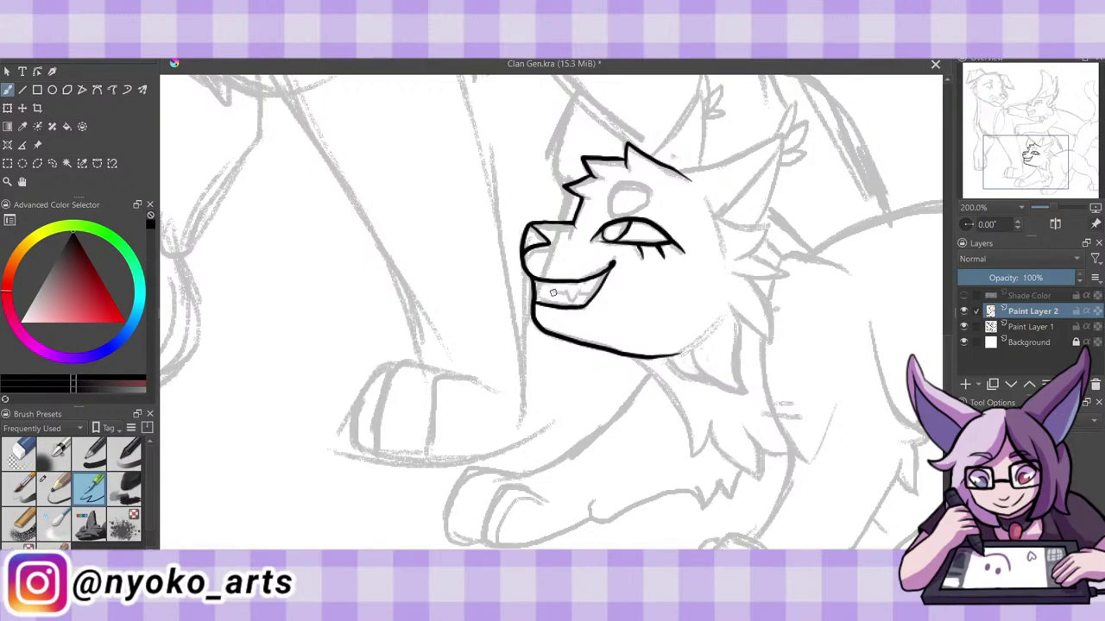
{"action": "left_click_drag", "start_coordinate": [553, 293], "coordinate": [589, 298]}
{"action": "mouse_move", "coordinate": [633, 217]}
{"action": "left_mouse_down"}
{"action": "mouse_move", "coordinate": [604, 211]}
{"action": "mouse_move", "coordinate": [613, 185]}
{"action": "mouse_move", "coordinate": [646, 193]}
{"action": "mouse_move", "coordinate": [634, 218]}
{"action": "mouse_move", "coordinate": [606, 210]}
{"action": "left_mouse_up"}
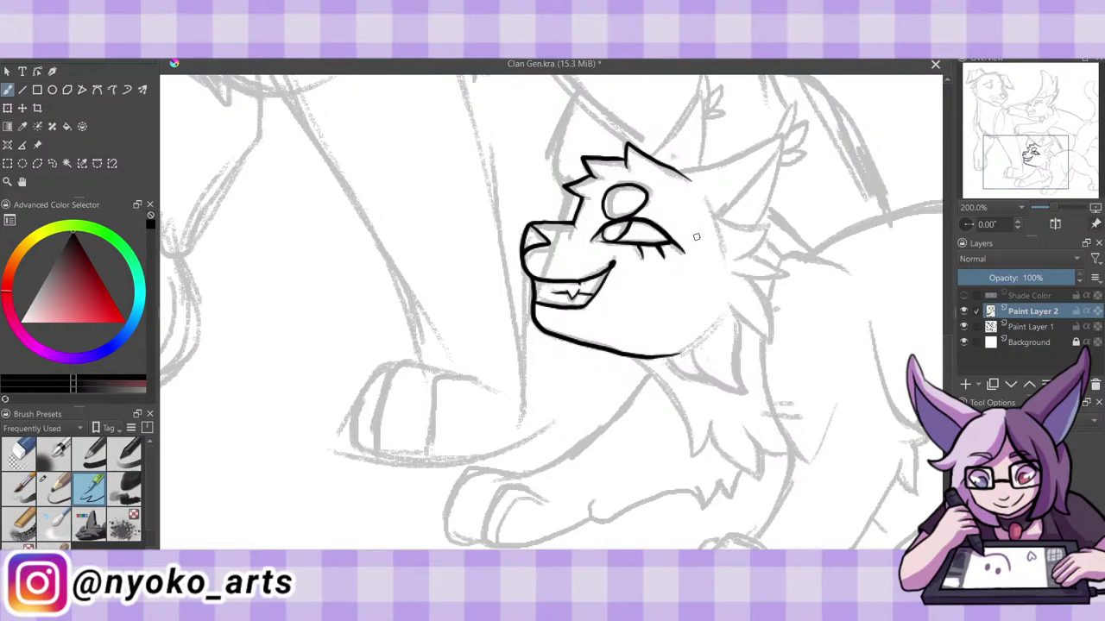
Ink the inner ear line at the side of the head and the pointed cheek fur tufts, and save.
{"action": "left_click_drag", "start_coordinate": [704, 191], "coordinate": [718, 246]}
{"action": "mouse_move", "coordinate": [666, 357]}
{"action": "left_mouse_down"}
{"action": "mouse_move", "coordinate": [745, 389]}
{"action": "mouse_move", "coordinate": [732, 315]}
{"action": "mouse_move", "coordinate": [770, 334]}
{"action": "mouse_move", "coordinate": [739, 274]}
{"action": "left_mouse_up"}
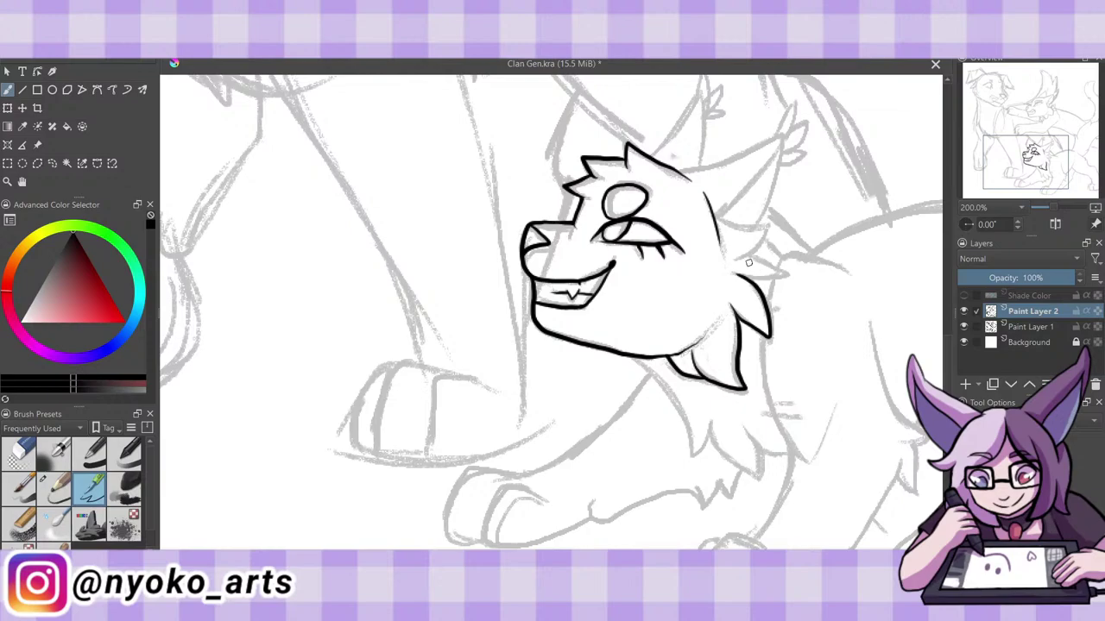
{"action": "mouse_move", "coordinate": [716, 218]}
{"action": "left_mouse_down"}
{"action": "mouse_move", "coordinate": [766, 228]}
{"action": "mouse_move", "coordinate": [753, 226]}
{"action": "mouse_move", "coordinate": [766, 231]}
{"action": "mouse_move", "coordinate": [732, 259]}
{"action": "left_mouse_up"}
{"action": "key", "text": "ctrl+z"}
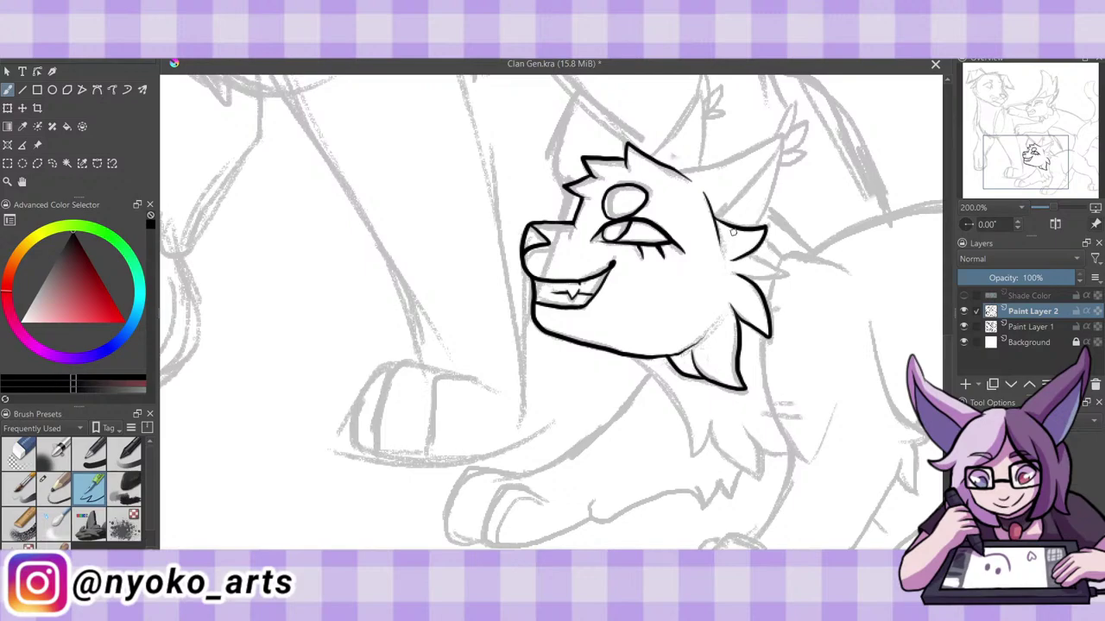
{"action": "key", "text": "ctrl+z"}
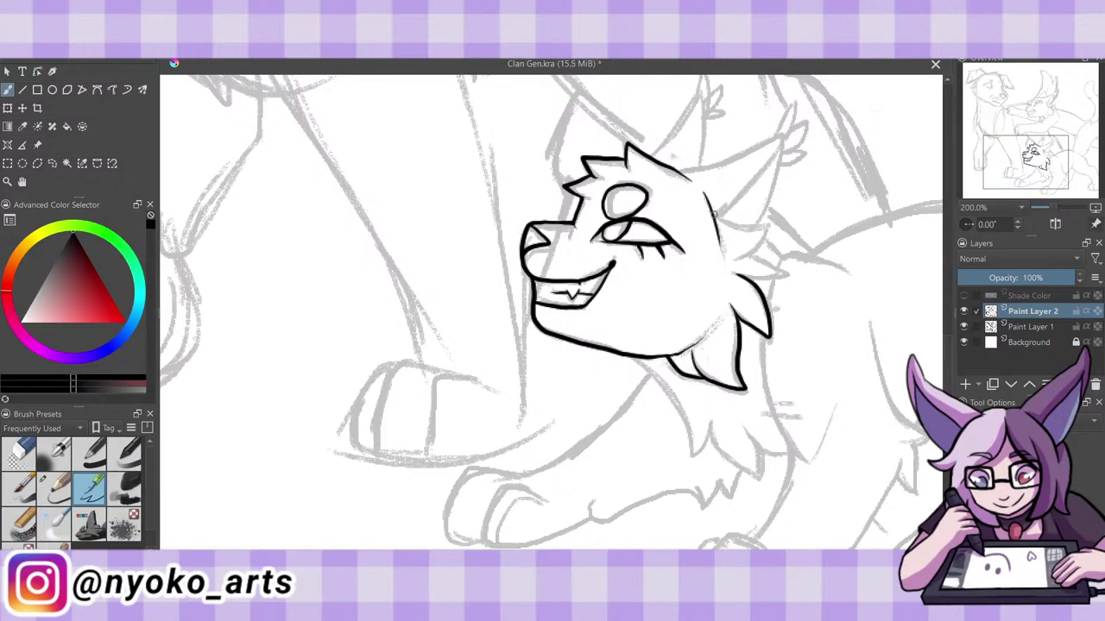
{"action": "mouse_move", "coordinate": [714, 216]}
{"action": "left_mouse_down"}
{"action": "mouse_move", "coordinate": [764, 226]}
{"action": "mouse_move", "coordinate": [785, 276]}
{"action": "mouse_move", "coordinate": [748, 282]}
{"action": "left_mouse_up"}
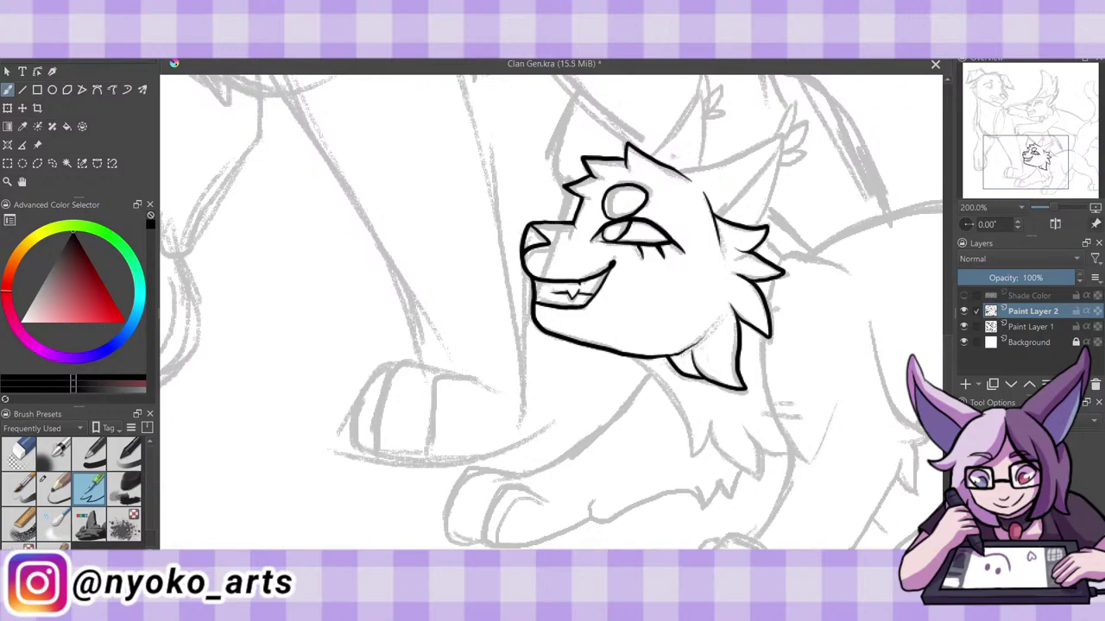
{"action": "key", "text": "ctrl+s"}
Ink the cat's near ear with its inner edge and the leaf-shaped fur tuft at the tip.
{"action": "left_click_drag", "start_coordinate": [676, 169], "coordinate": [781, 134]}
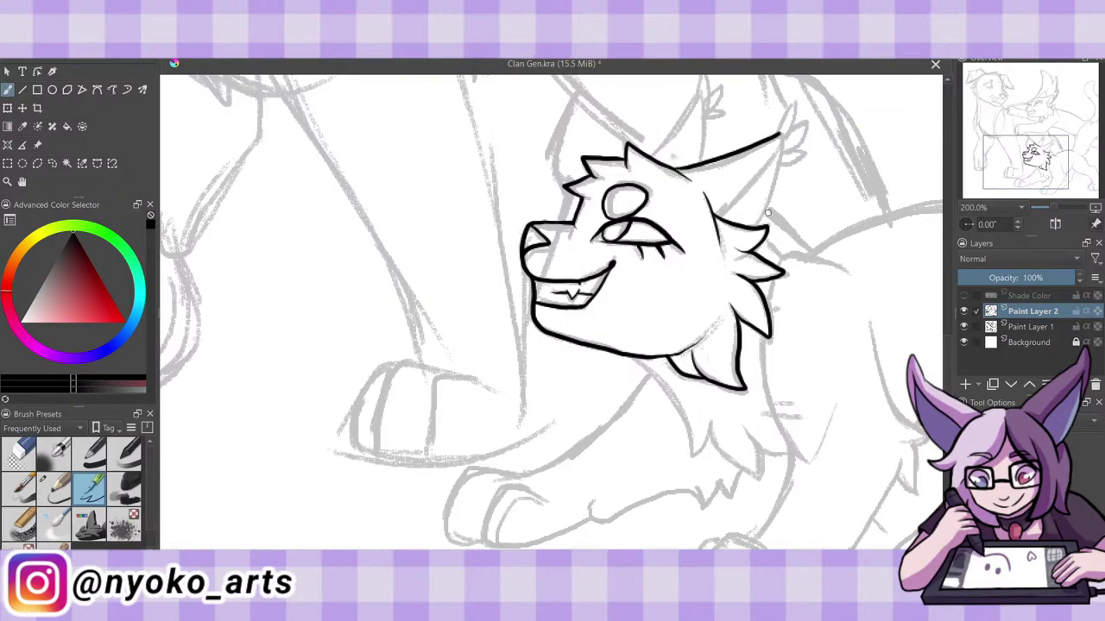
{"action": "left_click_drag", "start_coordinate": [757, 226], "coordinate": [781, 134]}
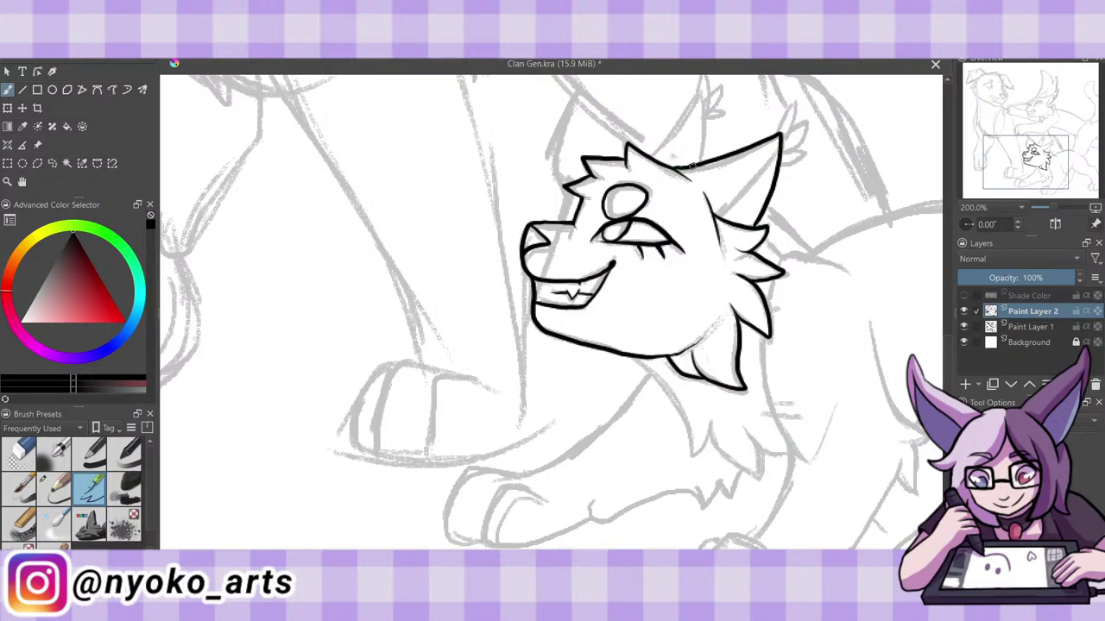
{"action": "left_click_drag", "start_coordinate": [777, 138], "coordinate": [723, 217]}
{"action": "key", "text": "ctrl+z"}
{"action": "mouse_move", "coordinate": [725, 217]}
{"action": "left_mouse_down"}
{"action": "mouse_move", "coordinate": [795, 101]}
{"action": "mouse_move", "coordinate": [784, 134]}
{"action": "mouse_move", "coordinate": [809, 127]}
{"action": "mouse_move", "coordinate": [796, 145]}
{"action": "left_mouse_up"}
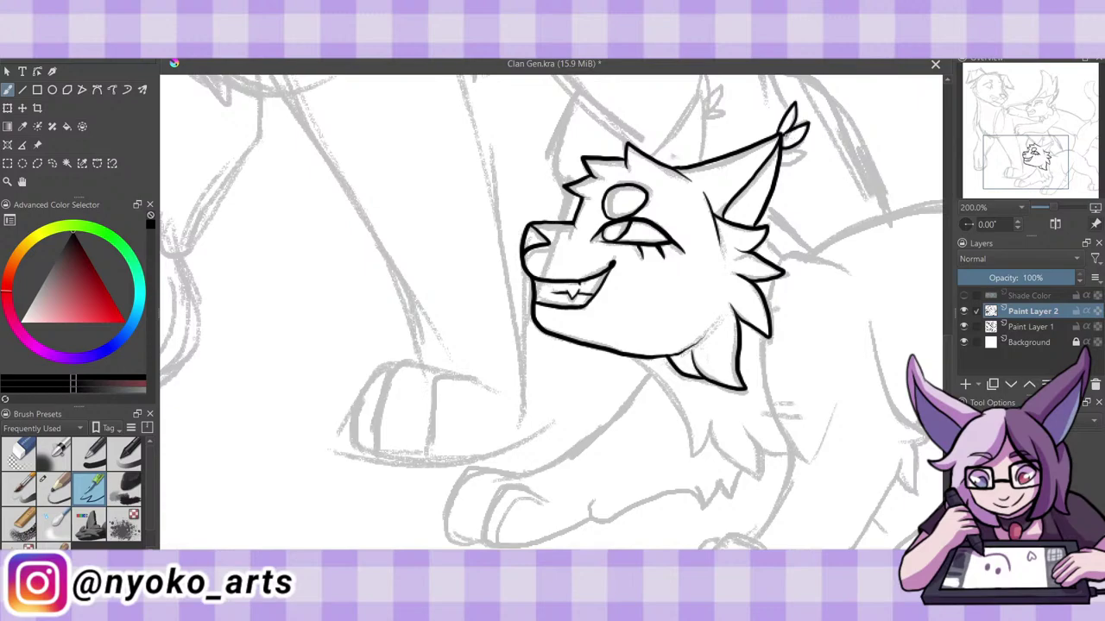
{"action": "left_click_drag", "start_coordinate": [808, 152], "coordinate": [782, 163]}
Ink the cat's far ear behind the head, including its small tufted tip.
{"action": "left_click", "coordinate": [26, 454]}
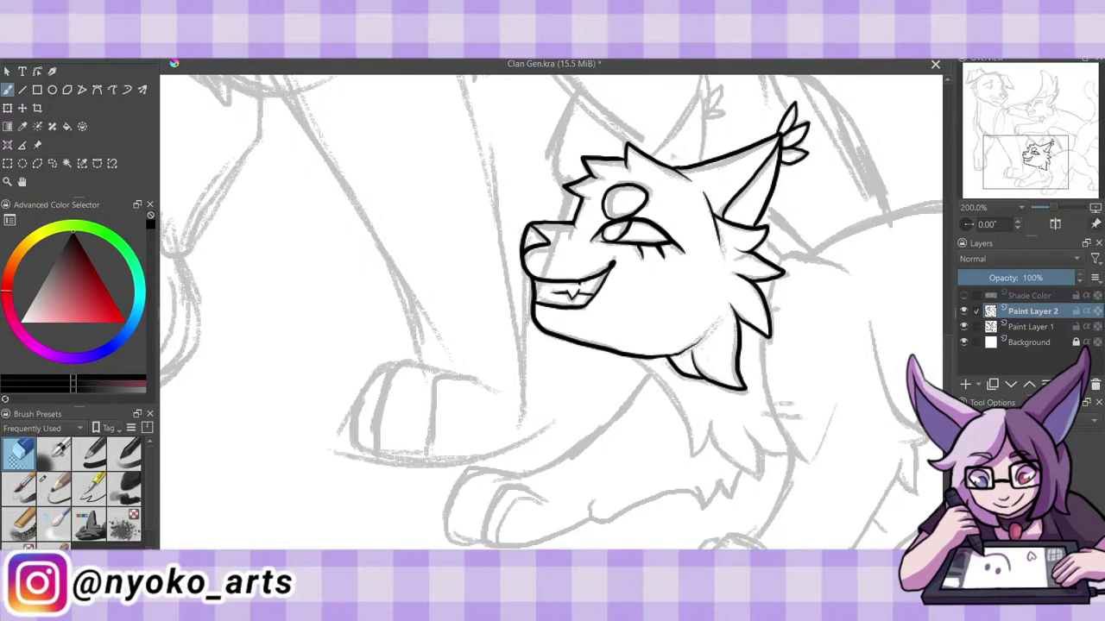
{"action": "key", "text": "ctrl+minus"}
{"action": "key", "text": "ctrl+minus"}
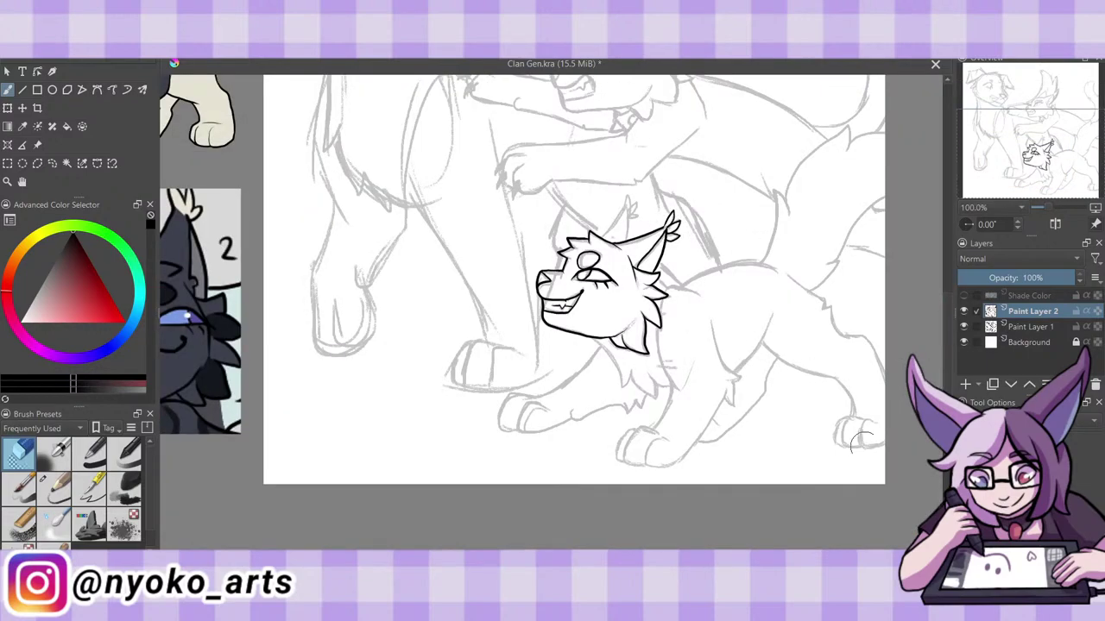
{"action": "key", "text": "plus"}
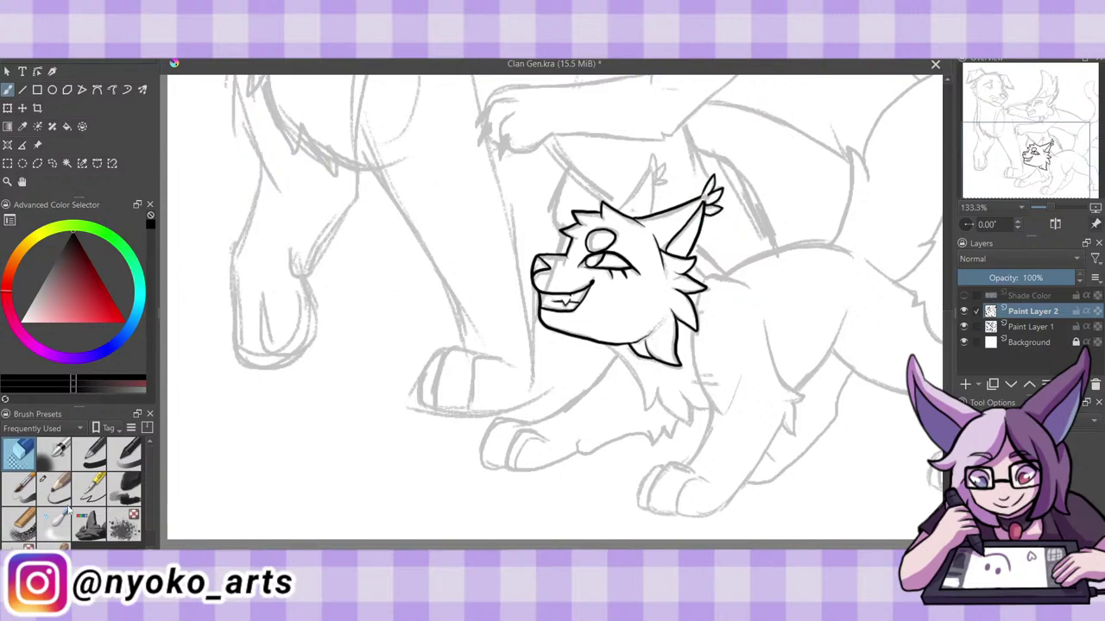
{"action": "left_click", "coordinate": [88, 486]}
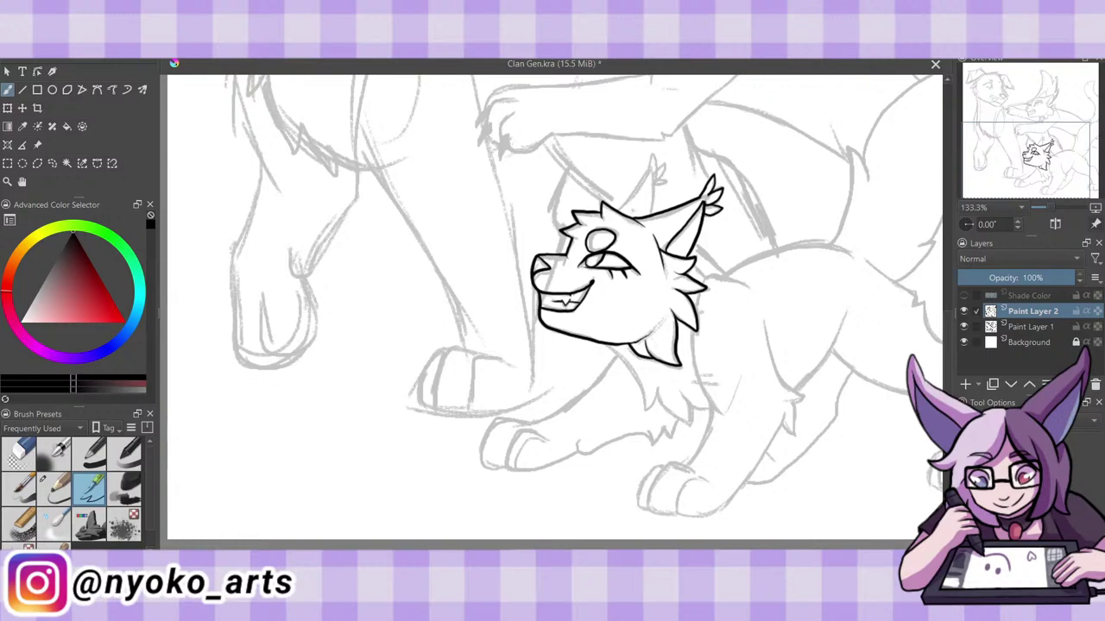
{"action": "left_click", "coordinate": [22, 453]}
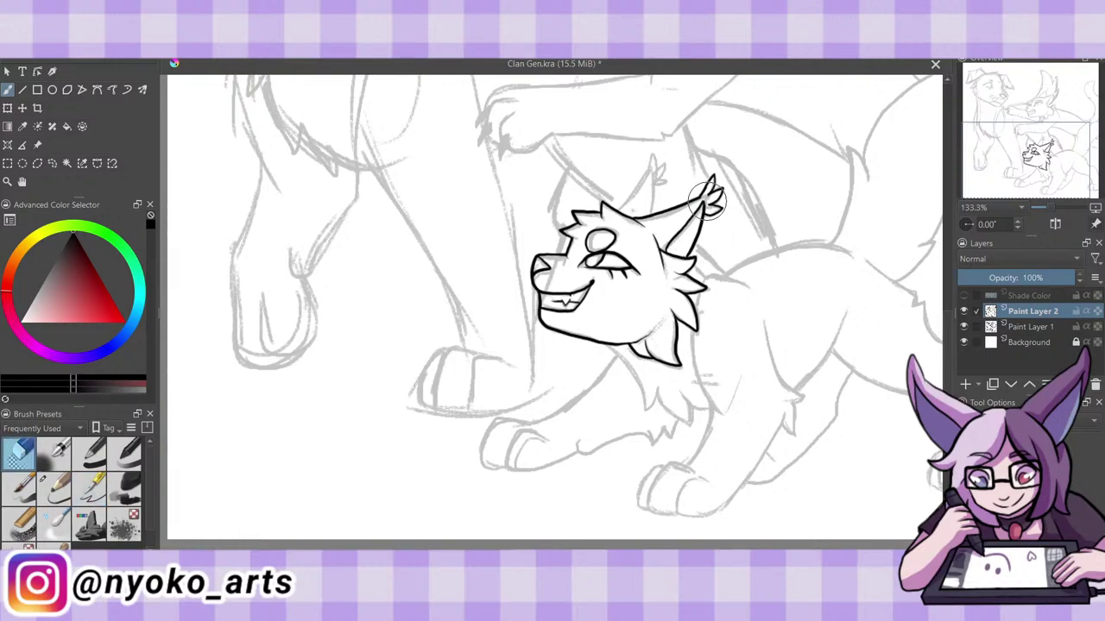
{"action": "left_click", "coordinate": [90, 485]}
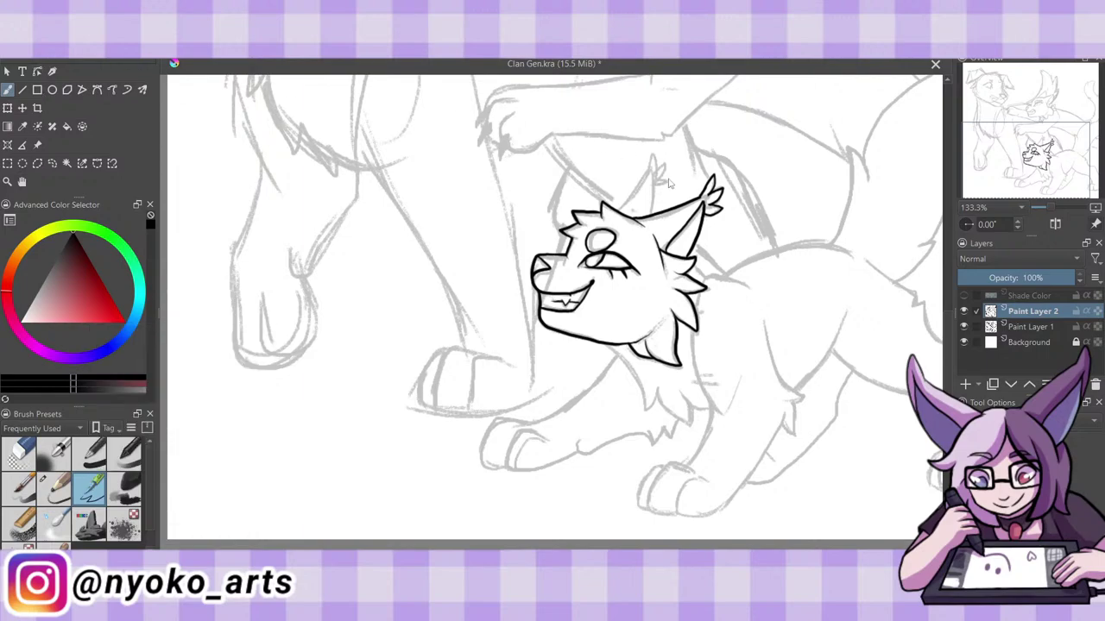
{"action": "mouse_move", "coordinate": [618, 213]}
{"action": "left_mouse_down"}
{"action": "mouse_move", "coordinate": [650, 159]}
{"action": "mouse_move", "coordinate": [656, 216]}
{"action": "left_mouse_up"}
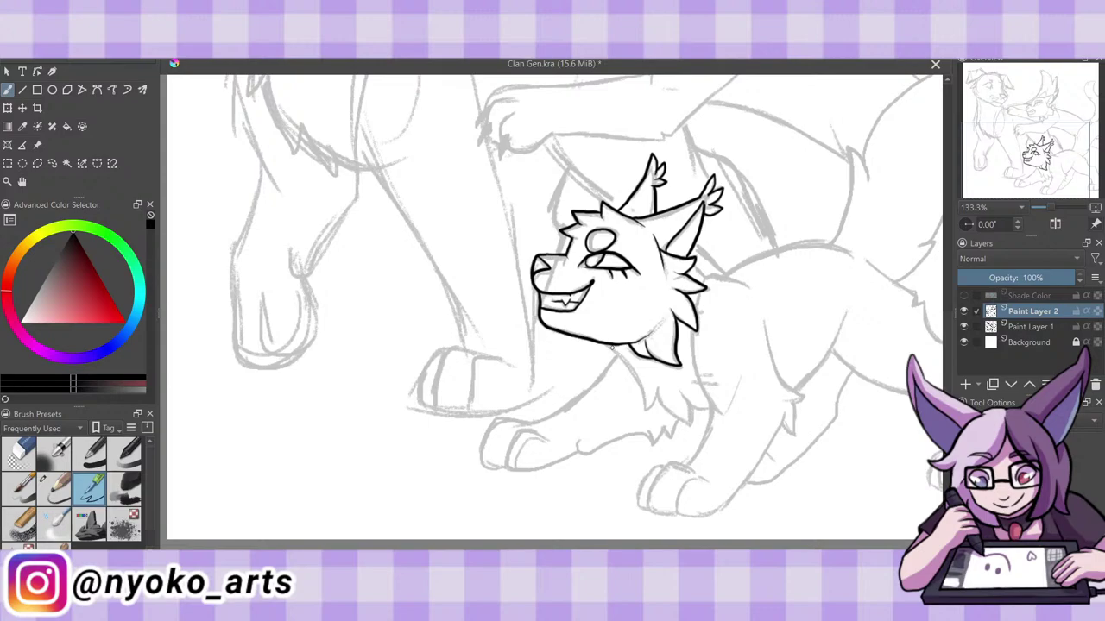
Ink the chest fur, neck and upper back start, and the near foreleg down to its outer toe.
{"action": "mouse_move", "coordinate": [633, 377]}
{"action": "left_mouse_down"}
{"action": "mouse_move", "coordinate": [644, 411]}
{"action": "mouse_move", "coordinate": [659, 394]}
{"action": "mouse_move", "coordinate": [691, 426]}
{"action": "mouse_move", "coordinate": [687, 395]}
{"action": "mouse_move", "coordinate": [708, 410]}
{"action": "mouse_move", "coordinate": [692, 332]}
{"action": "mouse_move", "coordinate": [694, 295]}
{"action": "mouse_move", "coordinate": [713, 276]}
{"action": "mouse_move", "coordinate": [691, 267]}
{"action": "left_mouse_up"}
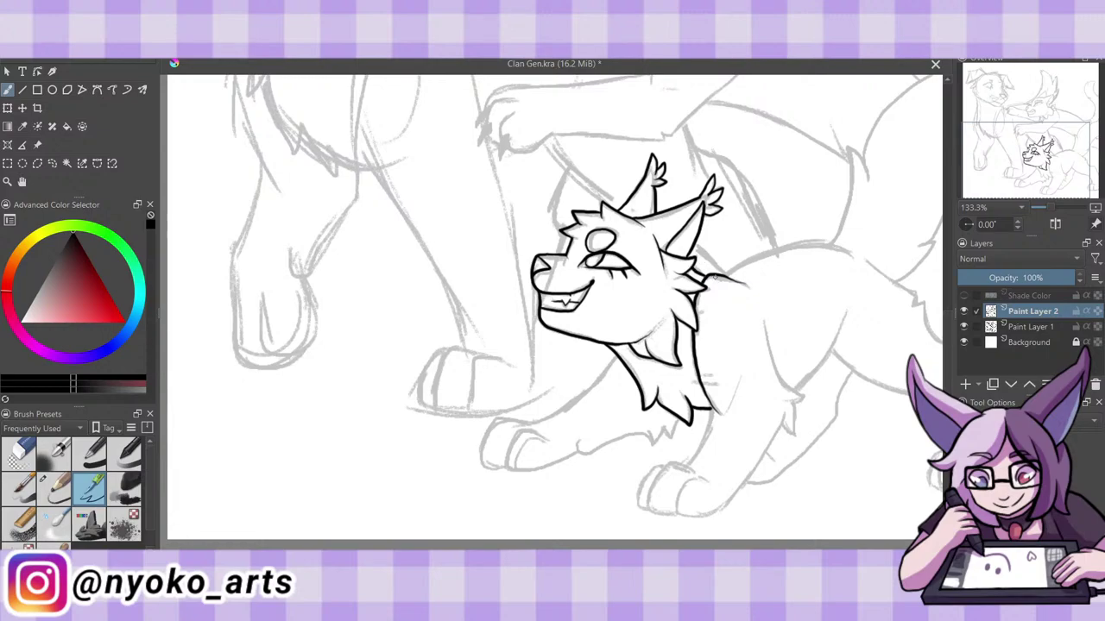
{"action": "mouse_move", "coordinate": [727, 413]}
{"action": "left_mouse_down"}
{"action": "mouse_move", "coordinate": [741, 378]}
{"action": "mouse_move", "coordinate": [689, 466]}
{"action": "left_mouse_up"}
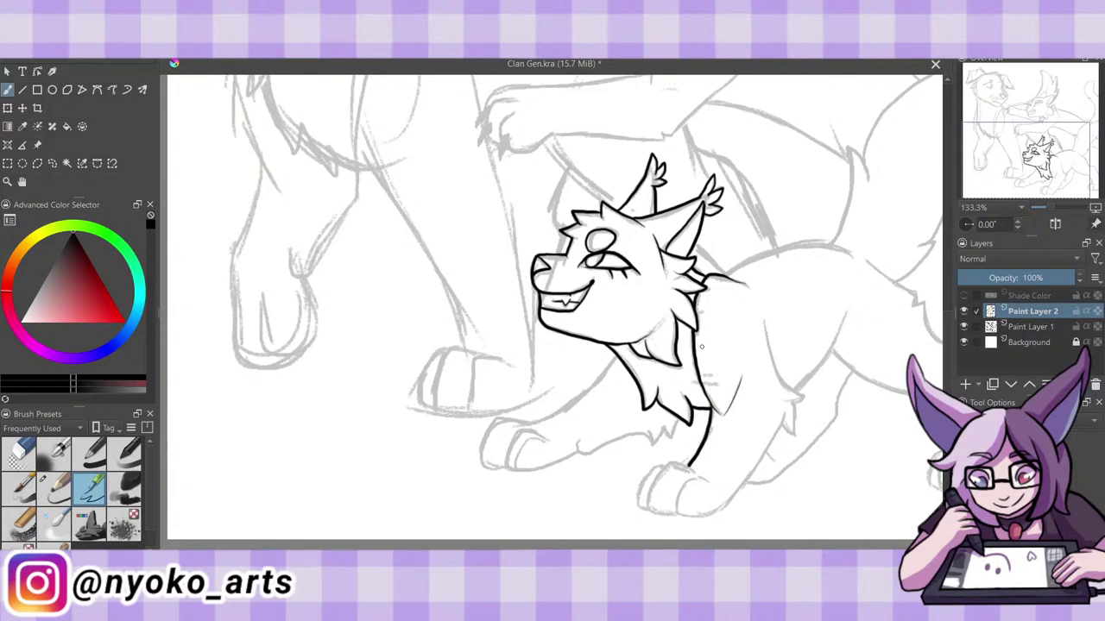
{"action": "mouse_move", "coordinate": [687, 481]}
{"action": "left_mouse_down"}
{"action": "mouse_move", "coordinate": [680, 513]}
{"action": "mouse_move", "coordinate": [724, 506]}
{"action": "mouse_move", "coordinate": [785, 415]}
{"action": "left_mouse_up"}
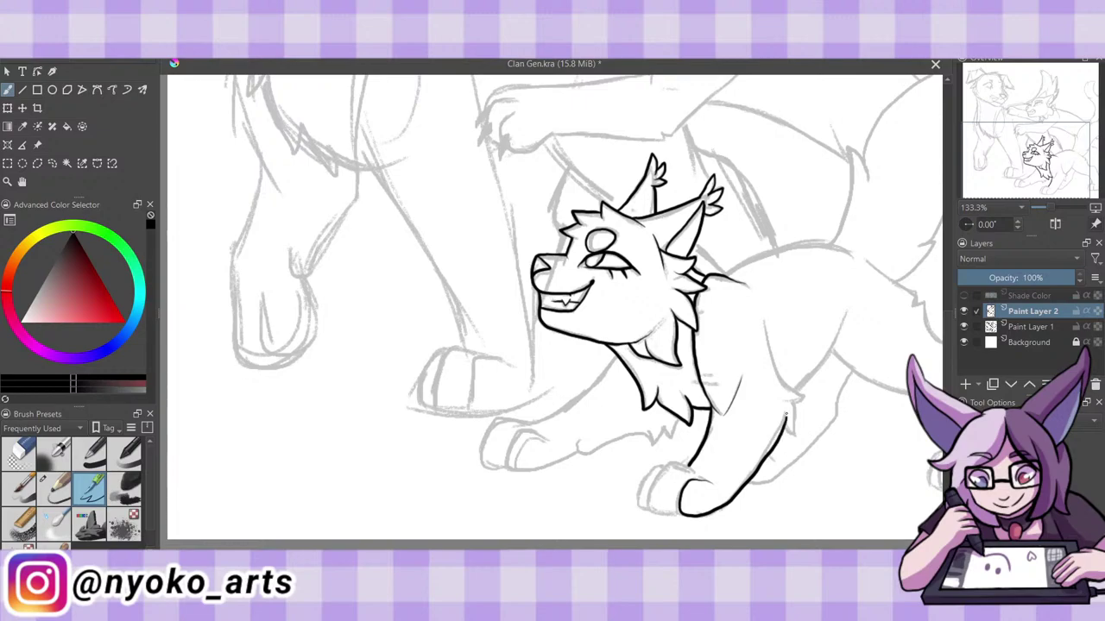
{"action": "key", "text": "ctrl+z"}
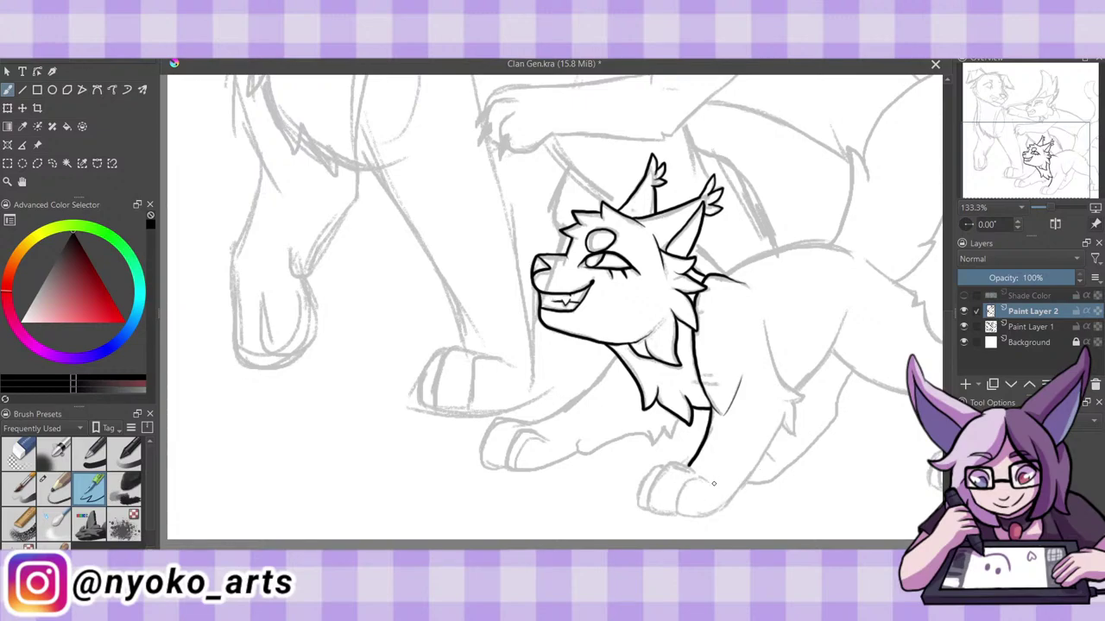
{"action": "mouse_move", "coordinate": [714, 483]}
{"action": "left_mouse_down"}
{"action": "mouse_move", "coordinate": [685, 476]}
{"action": "mouse_move", "coordinate": [678, 512]}
{"action": "mouse_move", "coordinate": [722, 507]}
{"action": "mouse_move", "coordinate": [789, 416]}
{"action": "mouse_move", "coordinate": [793, 425]}
{"action": "mouse_move", "coordinate": [792, 398]}
{"action": "left_mouse_up"}
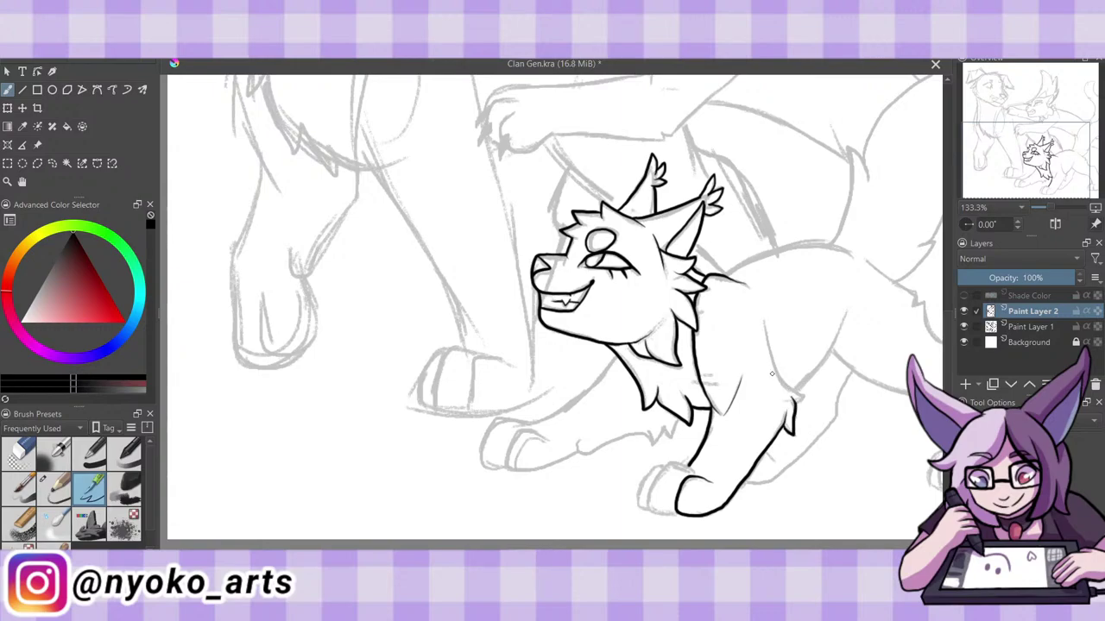
Redraw the fur tuft at the near foreleg's elbow and ink the curved shoulder line above it.
{"action": "key", "text": "ctrl+z"}
{"action": "left_click_drag", "start_coordinate": [795, 435], "coordinate": [788, 403]}
{"action": "mouse_move", "coordinate": [806, 404]}
{"action": "left_mouse_down"}
{"action": "mouse_move", "coordinate": [777, 369]}
{"action": "mouse_move", "coordinate": [764, 323]}
{"action": "left_mouse_up"}
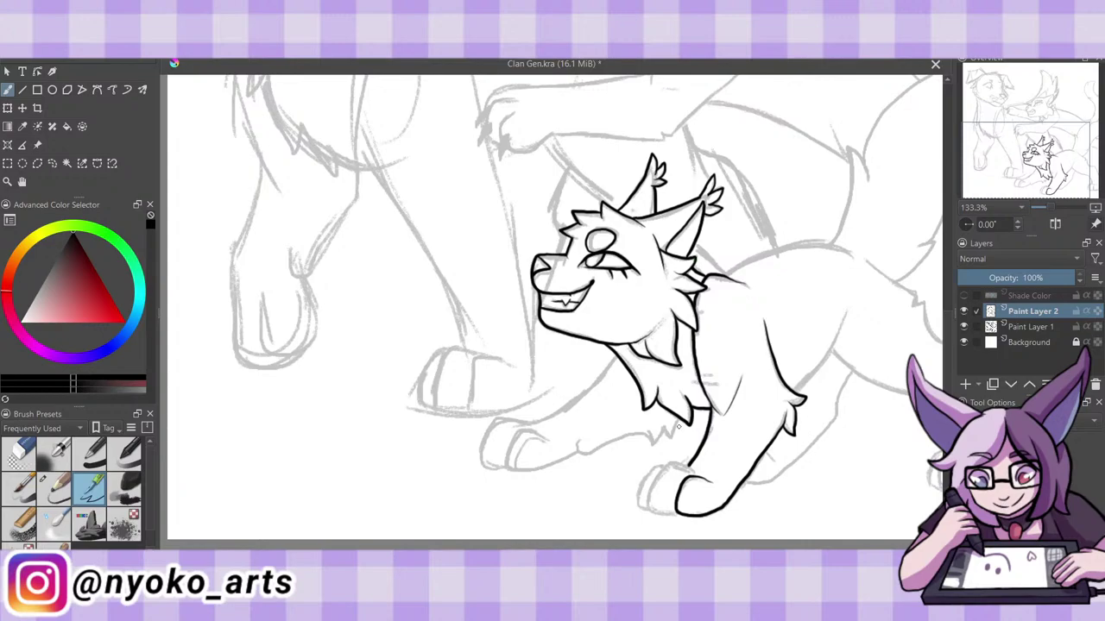
Ink the near forepaw's remaining toes and the outstretched far foreleg with its paw and chest-side tuft.
{"action": "mouse_move", "coordinate": [678, 419]}
{"action": "left_mouse_down"}
{"action": "mouse_move", "coordinate": [657, 482]}
{"action": "mouse_move", "coordinate": [692, 473]}
{"action": "mouse_move", "coordinate": [676, 465]}
{"action": "mouse_move", "coordinate": [651, 508]}
{"action": "mouse_move", "coordinate": [682, 514]}
{"action": "left_mouse_up"}
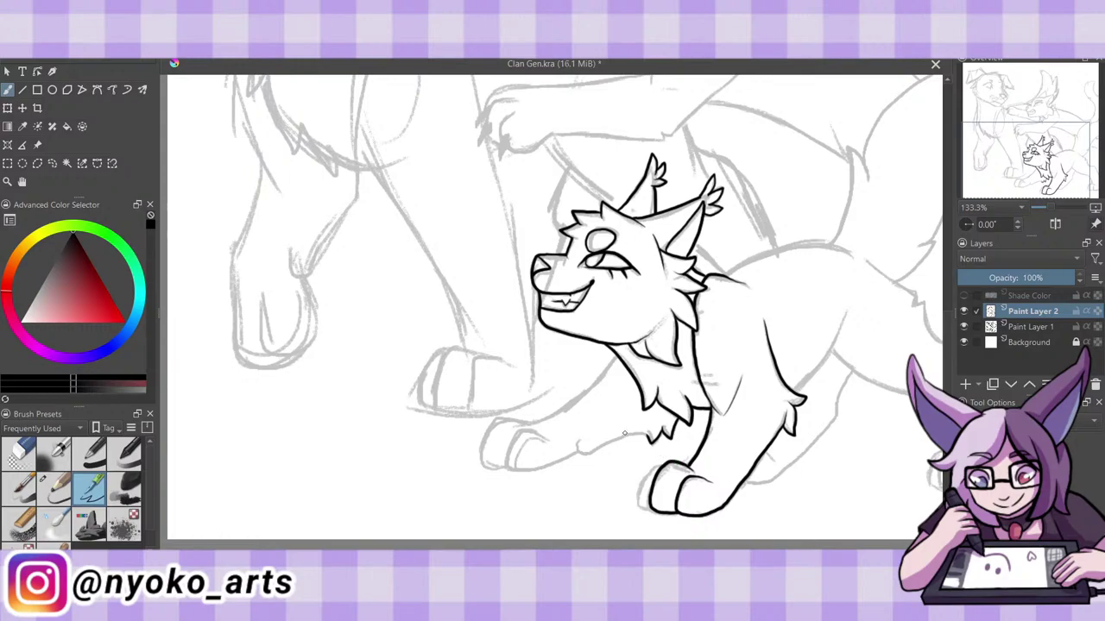
{"action": "mouse_move", "coordinate": [661, 465]}
{"action": "left_mouse_down"}
{"action": "mouse_move", "coordinate": [638, 499]}
{"action": "mouse_move", "coordinate": [651, 511]}
{"action": "left_mouse_up"}
{"action": "mouse_move", "coordinate": [544, 440]}
{"action": "left_mouse_down"}
{"action": "mouse_move", "coordinate": [520, 429]}
{"action": "mouse_move", "coordinate": [504, 466]}
{"action": "mouse_move", "coordinate": [536, 474]}
{"action": "mouse_move", "coordinate": [582, 455]}
{"action": "mouse_move", "coordinate": [583, 440]}
{"action": "mouse_move", "coordinate": [605, 447]}
{"action": "mouse_move", "coordinate": [649, 430]}
{"action": "left_mouse_up"}
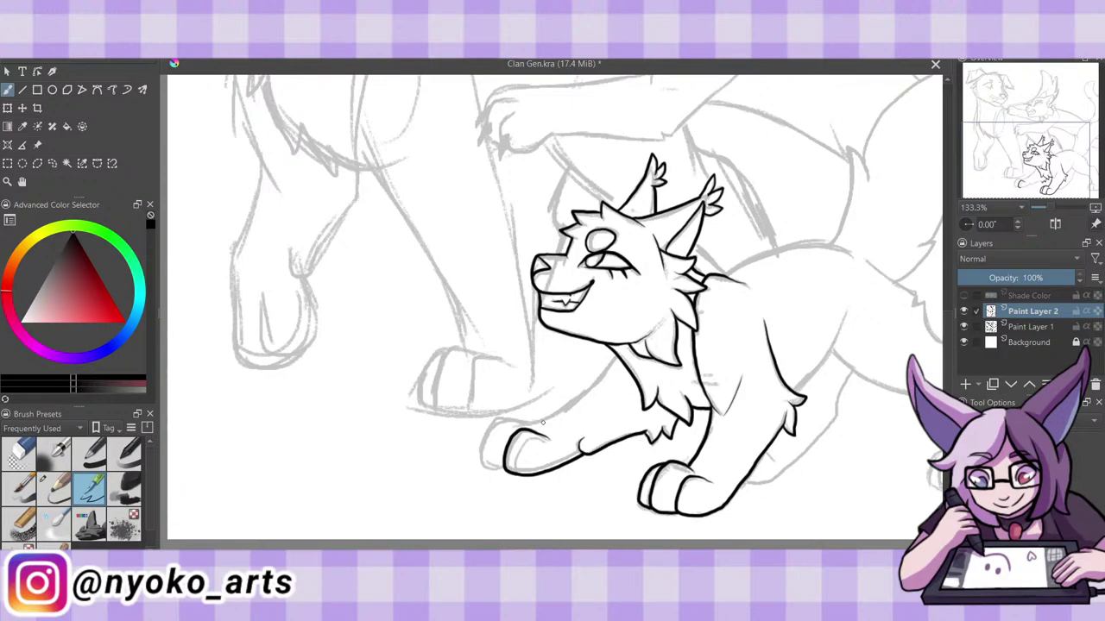
{"action": "mouse_move", "coordinate": [542, 422]}
{"action": "left_mouse_down"}
{"action": "mouse_move", "coordinate": [485, 431]}
{"action": "mouse_move", "coordinate": [499, 472]}
{"action": "mouse_move", "coordinate": [511, 474]}
{"action": "left_mouse_up"}
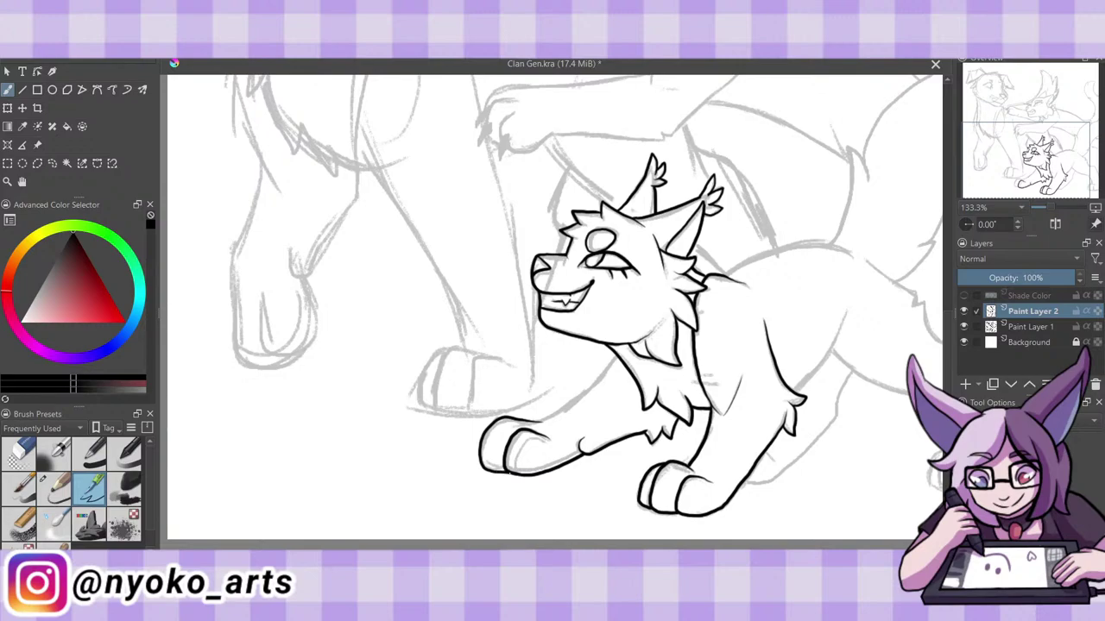
{"action": "mouse_move", "coordinate": [525, 422]}
{"action": "left_mouse_down"}
{"action": "mouse_move", "coordinate": [568, 409]}
{"action": "mouse_move", "coordinate": [618, 353]}
{"action": "left_mouse_up"}
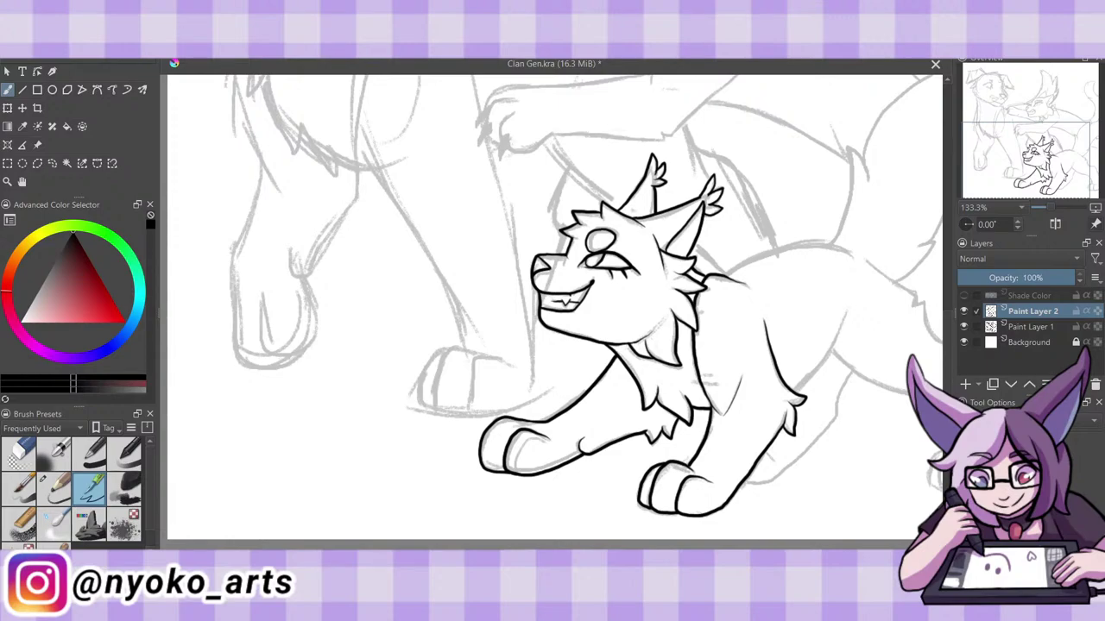
Ink the belly line from the elbow tuft, then the near hind leg's front edge down to its toes.
{"action": "left_click_drag", "start_coordinate": [552, 311], "coordinate": [431, 311]}
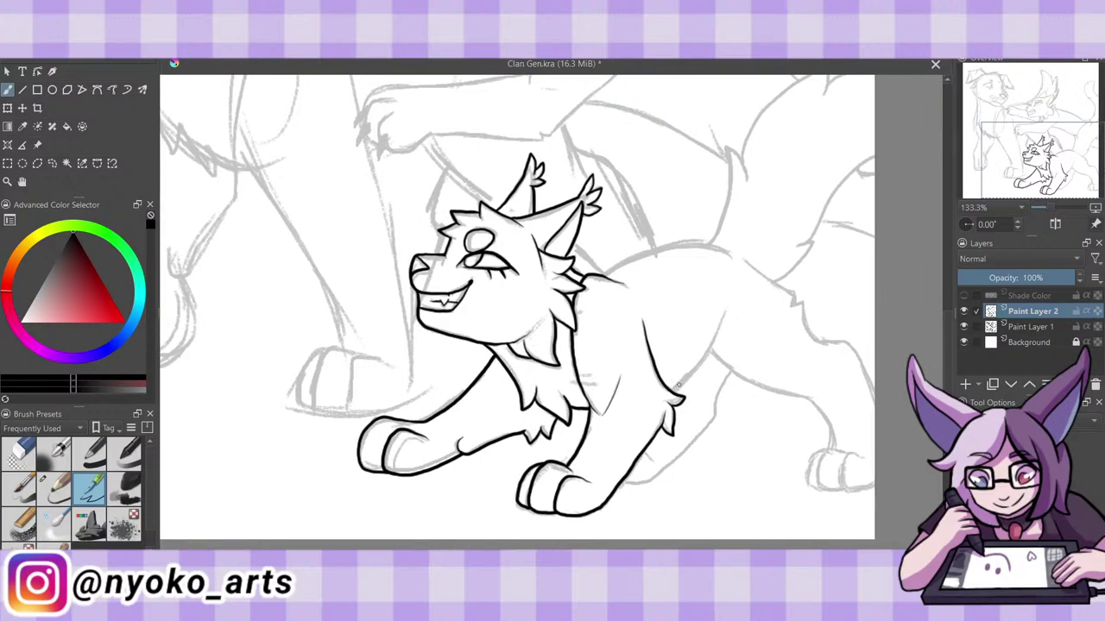
{"action": "left_click_drag", "start_coordinate": [677, 390], "coordinate": [725, 312]}
{"action": "mouse_move", "coordinate": [712, 352]}
{"action": "left_mouse_down"}
{"action": "mouse_move", "coordinate": [802, 398]}
{"action": "mouse_move", "coordinate": [830, 446]}
{"action": "mouse_move", "coordinate": [866, 458]}
{"action": "left_mouse_up"}
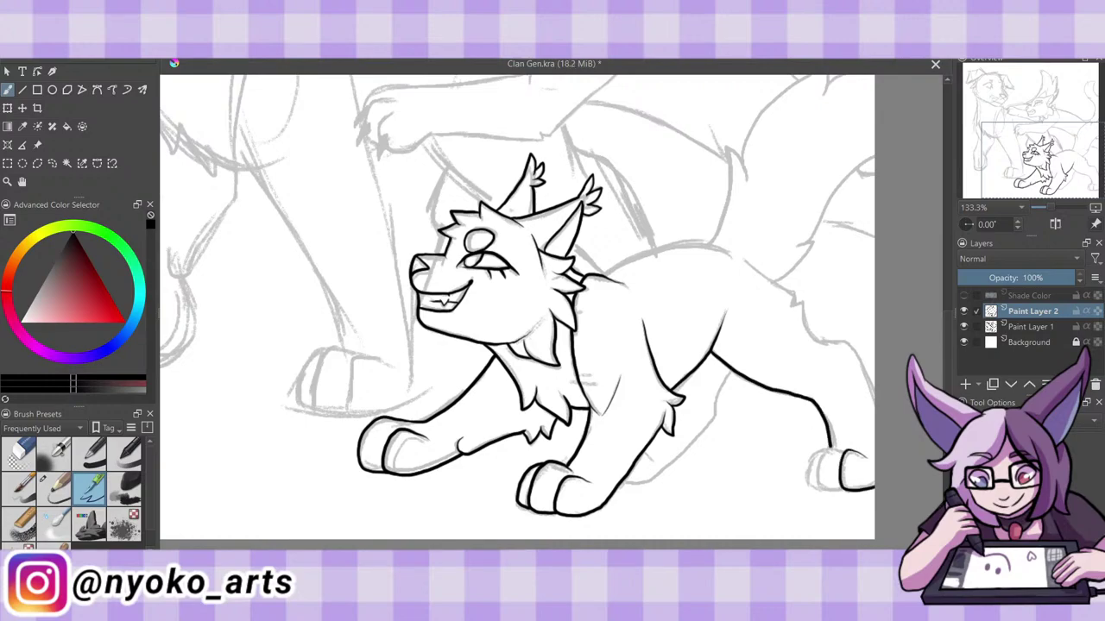
{"action": "key", "text": "ctrl+z"}
{"action": "mouse_move", "coordinate": [863, 463]}
{"action": "left_mouse_down"}
{"action": "mouse_move", "coordinate": [838, 470]}
{"action": "mouse_move", "coordinate": [871, 490]}
{"action": "left_mouse_up"}
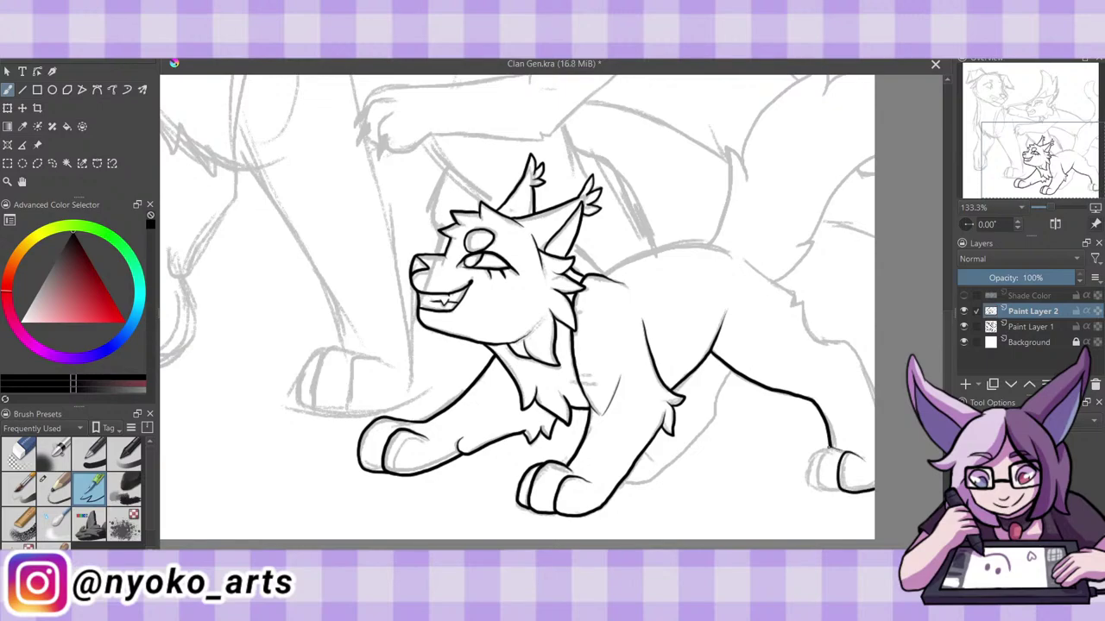
{"action": "mouse_move", "coordinate": [830, 447]}
{"action": "left_mouse_down"}
{"action": "mouse_move", "coordinate": [820, 492]}
{"action": "mouse_move", "coordinate": [848, 493]}
{"action": "left_mouse_up"}
{"action": "mouse_move", "coordinate": [822, 447]}
{"action": "left_mouse_down"}
{"action": "mouse_move", "coordinate": [813, 488]}
{"action": "mouse_move", "coordinate": [823, 492]}
{"action": "left_mouse_up"}
Ink the rump and tufted back edge of the near hind leg, the far hind leg, and the arched back line.
{"action": "left_click_drag", "start_coordinate": [744, 261], "coordinate": [775, 284]}
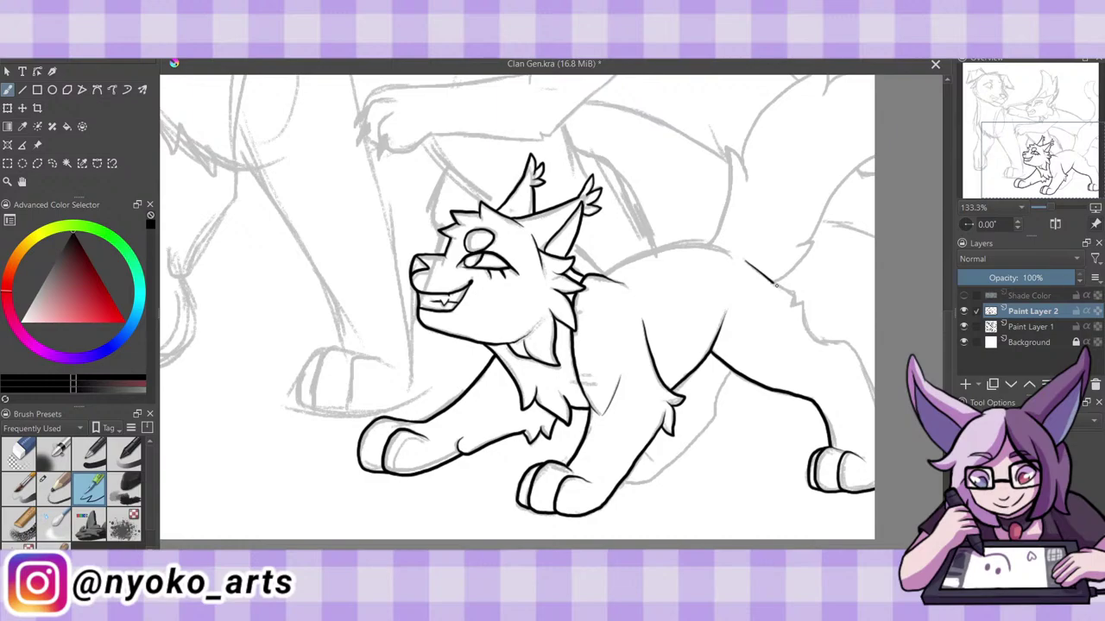
{"action": "left_click_drag", "start_coordinate": [775, 285], "coordinate": [873, 407]}
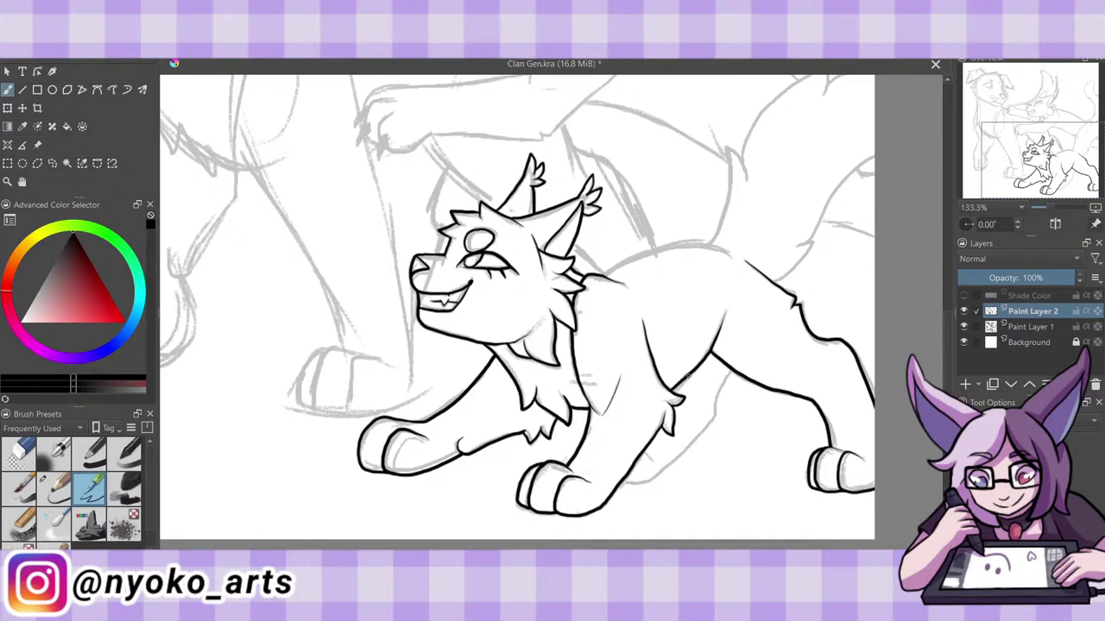
{"action": "mouse_move", "coordinate": [734, 371]}
{"action": "left_mouse_down"}
{"action": "mouse_move", "coordinate": [709, 421]}
{"action": "mouse_move", "coordinate": [621, 483]}
{"action": "left_mouse_up"}
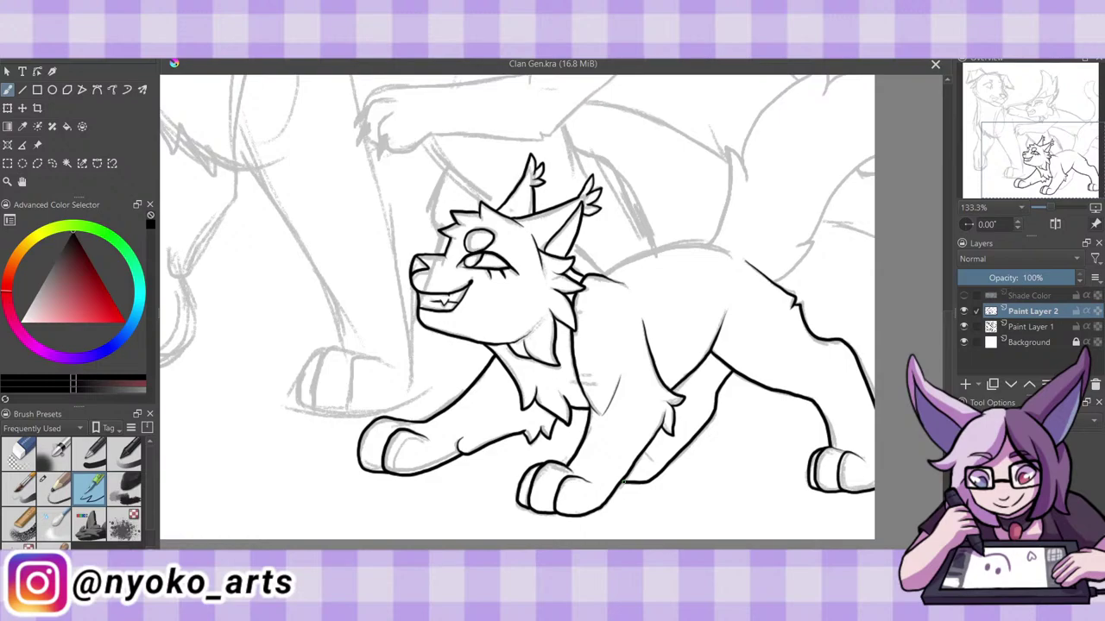
{"action": "left_click_drag", "start_coordinate": [606, 280], "coordinate": [738, 254]}
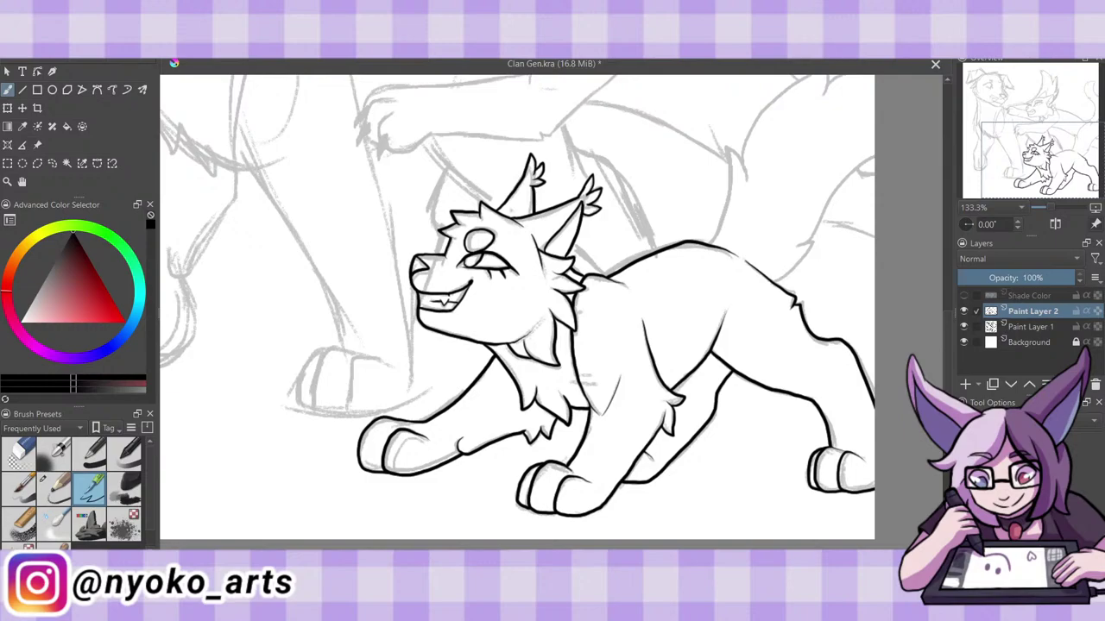
{"action": "key", "text": "ctrl+z"}
{"action": "mouse_move", "coordinate": [605, 279]}
{"action": "left_mouse_down"}
{"action": "mouse_move", "coordinate": [709, 244]}
{"action": "mouse_move", "coordinate": [737, 253]}
{"action": "left_mouse_up"}
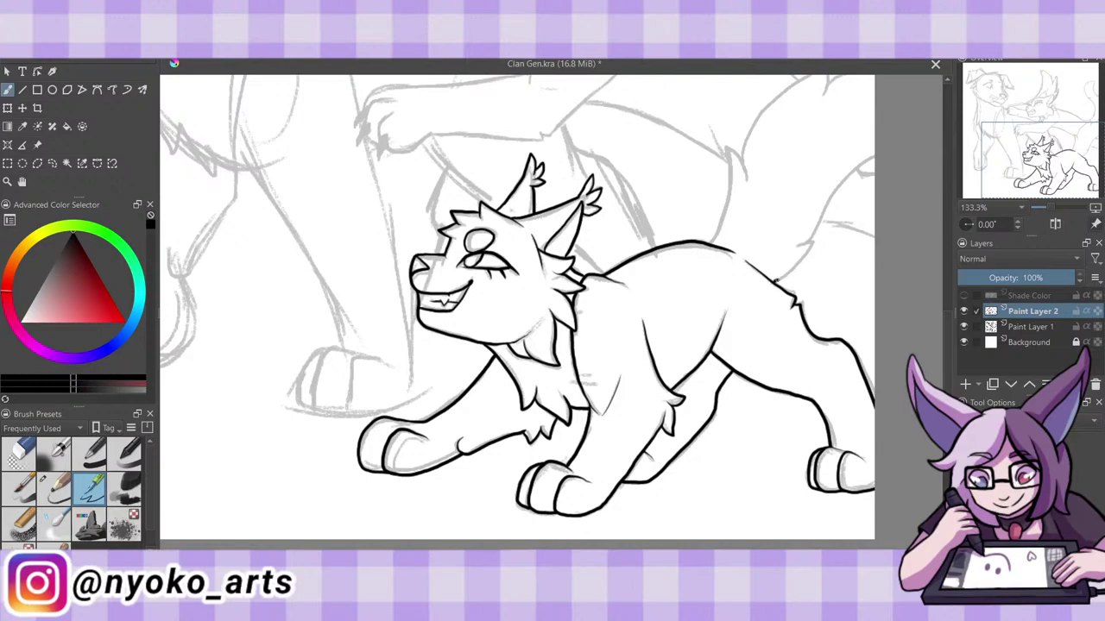
Ink the raised bushy tail's upper and lower edges with fur tufts, out to the canvas edge.
{"action": "left_click_drag", "start_coordinate": [777, 281], "coordinate": [815, 242]}
{"action": "left_click_drag", "start_coordinate": [948, 313], "coordinate": [948, 284]}
{"action": "mouse_move", "coordinate": [709, 318]}
{"action": "left_mouse_down"}
{"action": "mouse_move", "coordinate": [727, 222]}
{"action": "mouse_move", "coordinate": [747, 254]}
{"action": "left_mouse_up"}
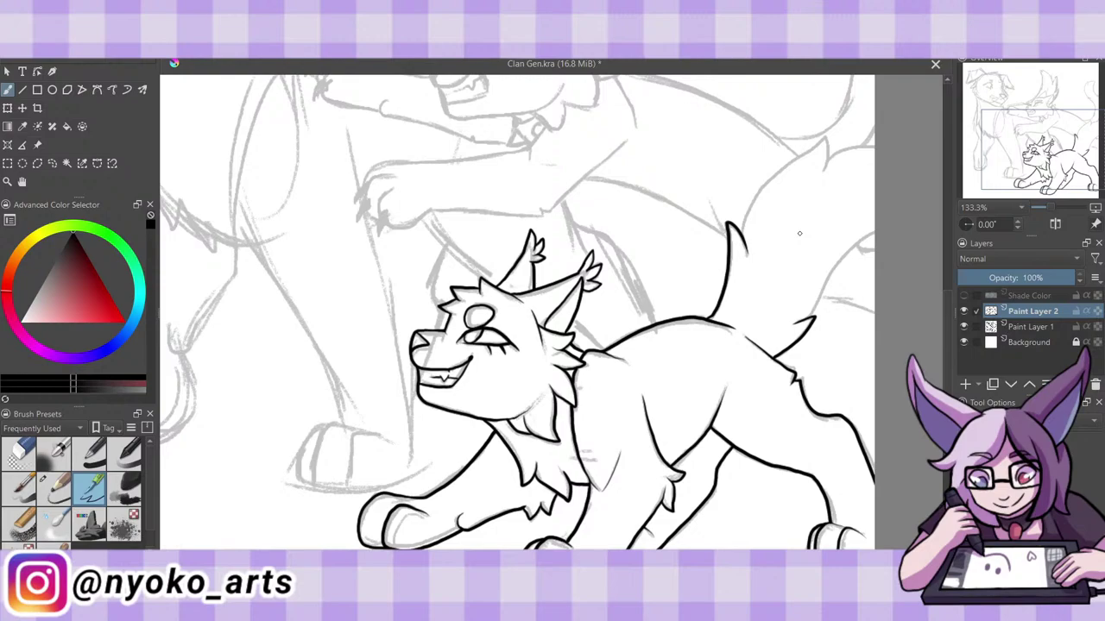
{"action": "left_click_drag", "start_coordinate": [744, 232], "coordinate": [873, 143]}
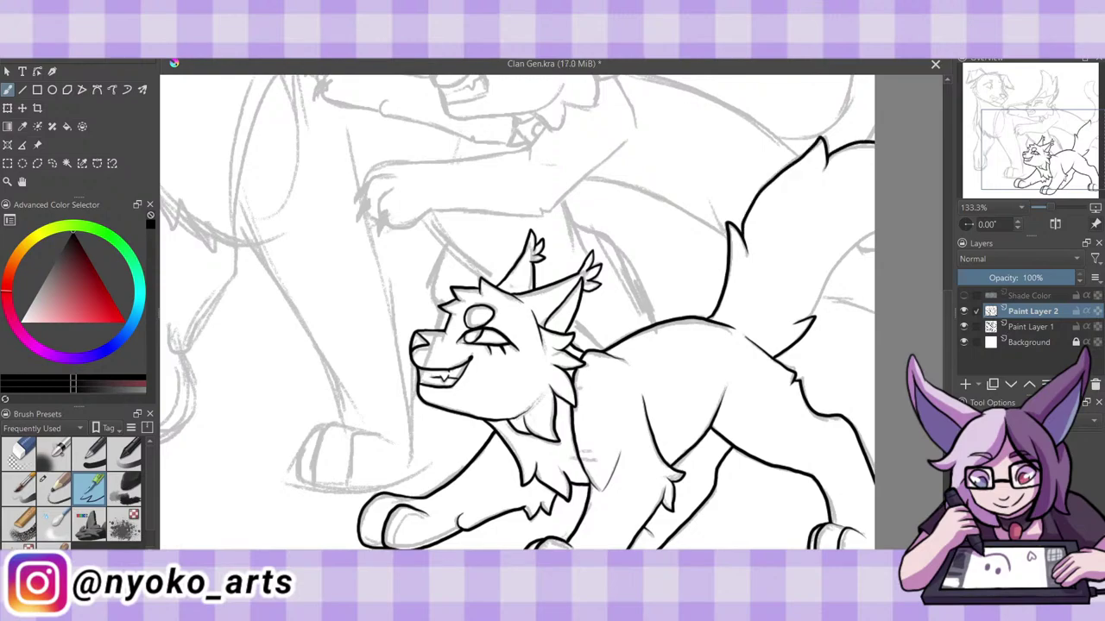
{"action": "left_click_drag", "start_coordinate": [809, 317], "coordinate": [822, 283]}
{"action": "left_click_drag", "start_coordinate": [822, 287], "coordinate": [874, 227]}
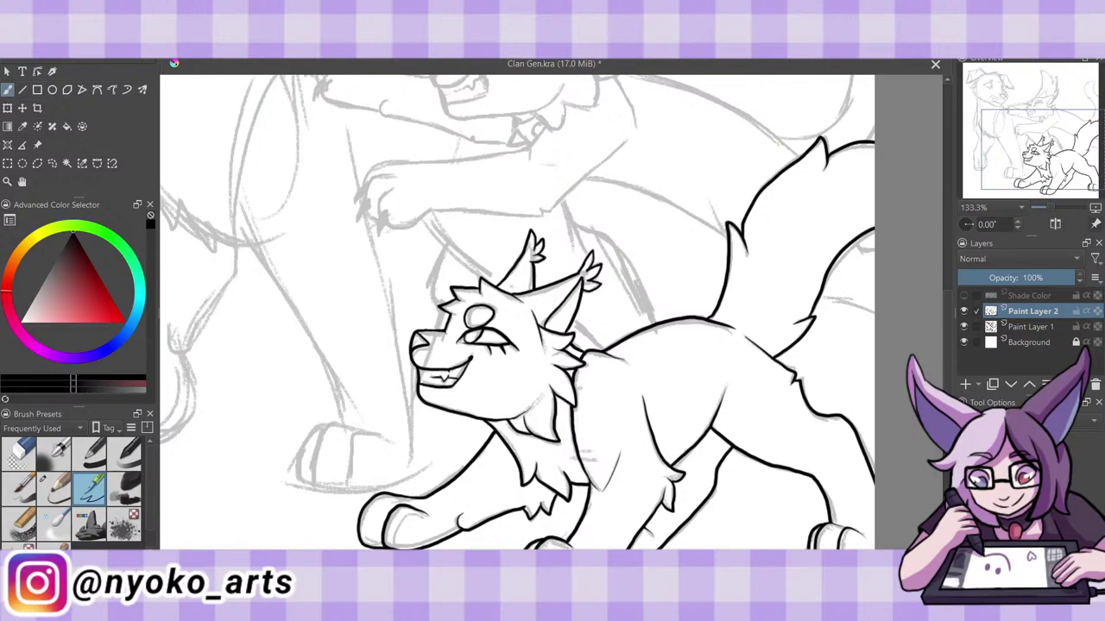
Select the cat's silhouette from the isolated line art and add a new paint layer beneath the line art layer.
{"action": "key", "text": "ctrl+minus"}
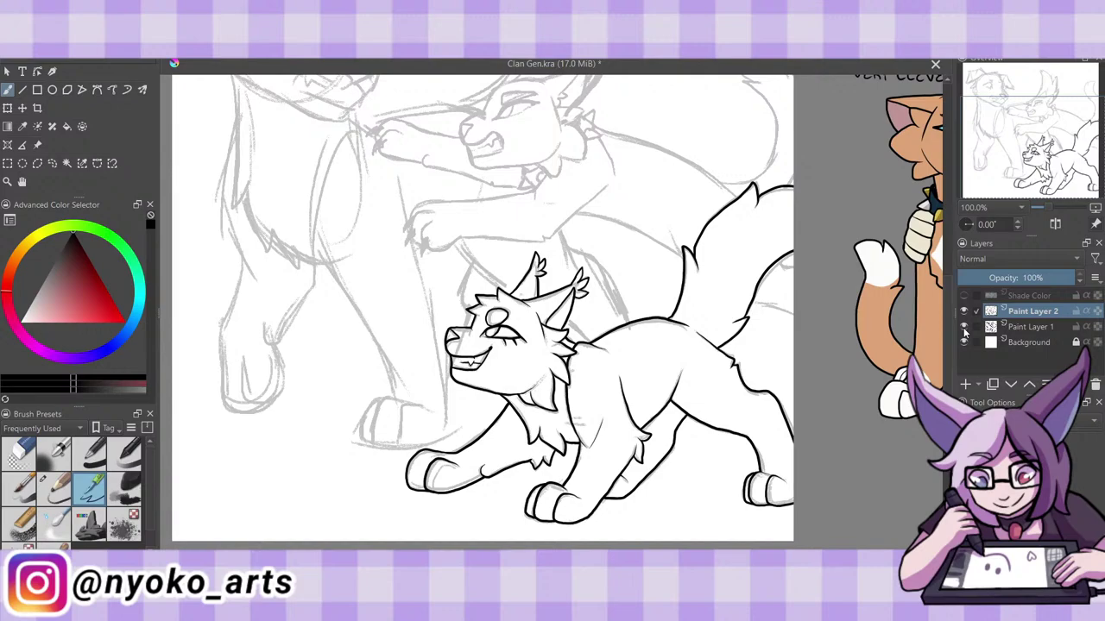
{"action": "left_click_drag", "start_coordinate": [964, 326], "coordinate": [965, 343]}
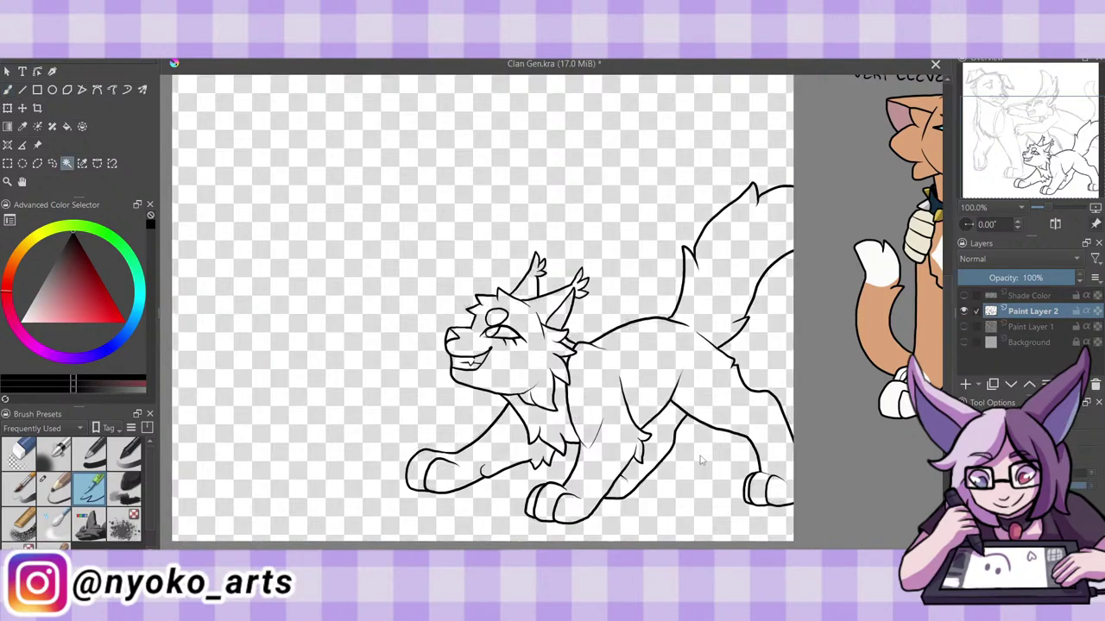
{"action": "left_click", "coordinate": [701, 460]}
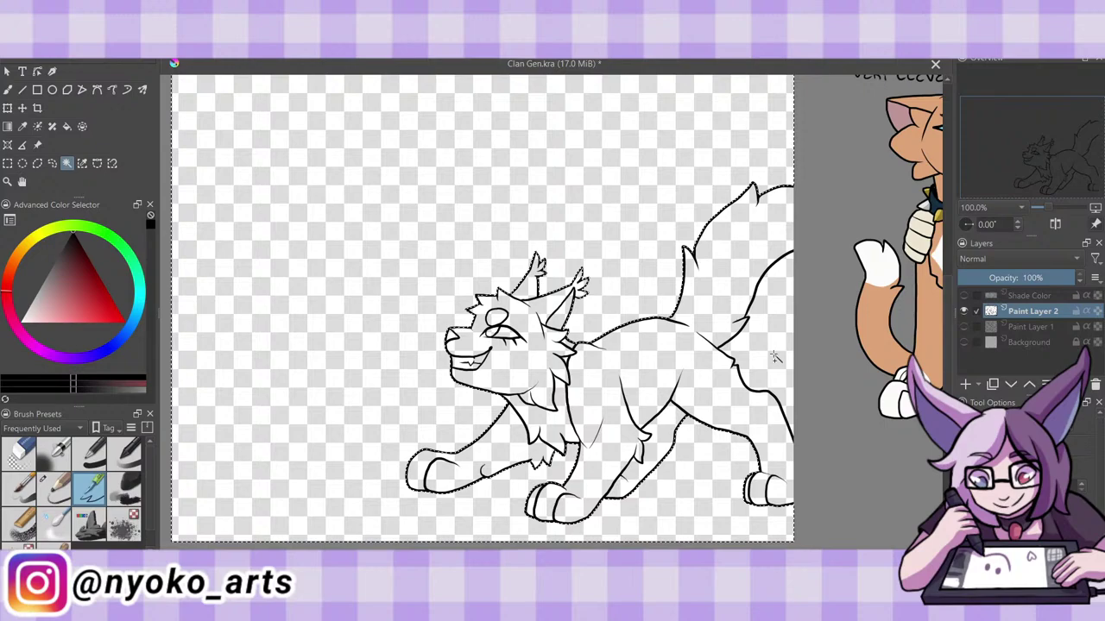
{"action": "left_click_drag", "start_coordinate": [964, 343], "coordinate": [964, 295]}
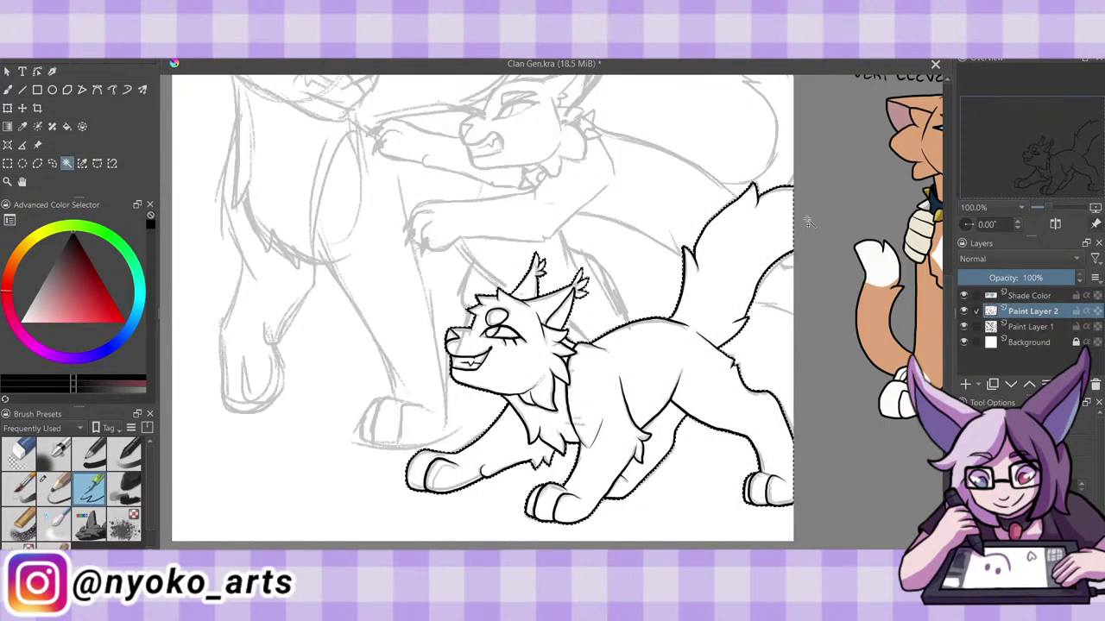
{"action": "key", "text": "Insert"}
{"action": "key", "text": "b"}
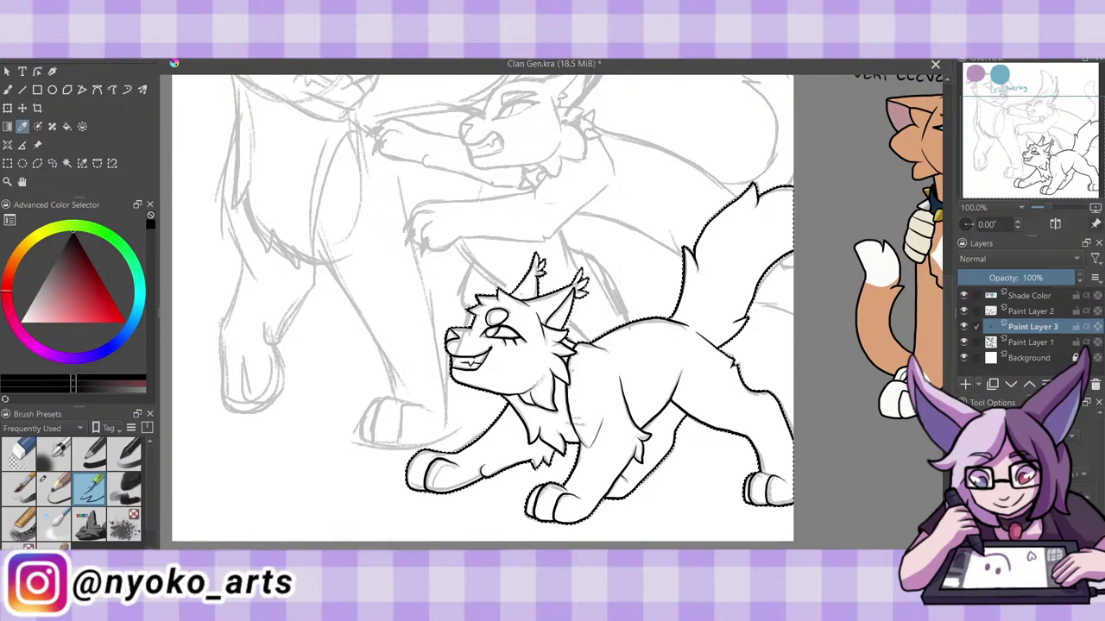
Move the two dark cat reference images onto the canvas beside the inked cat.
{"action": "scroll", "coordinate": [553, 308], "scroll_direction": "left", "scroll_amount": 3}
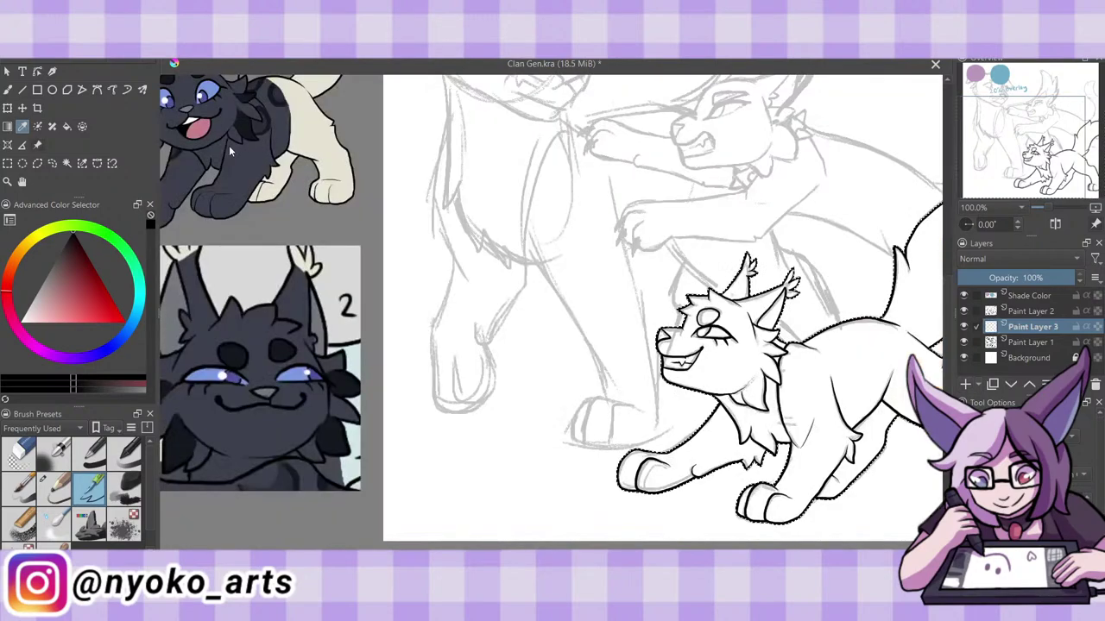
{"action": "left_click", "coordinate": [37, 145]}
{"action": "left_click", "coordinate": [249, 157]}
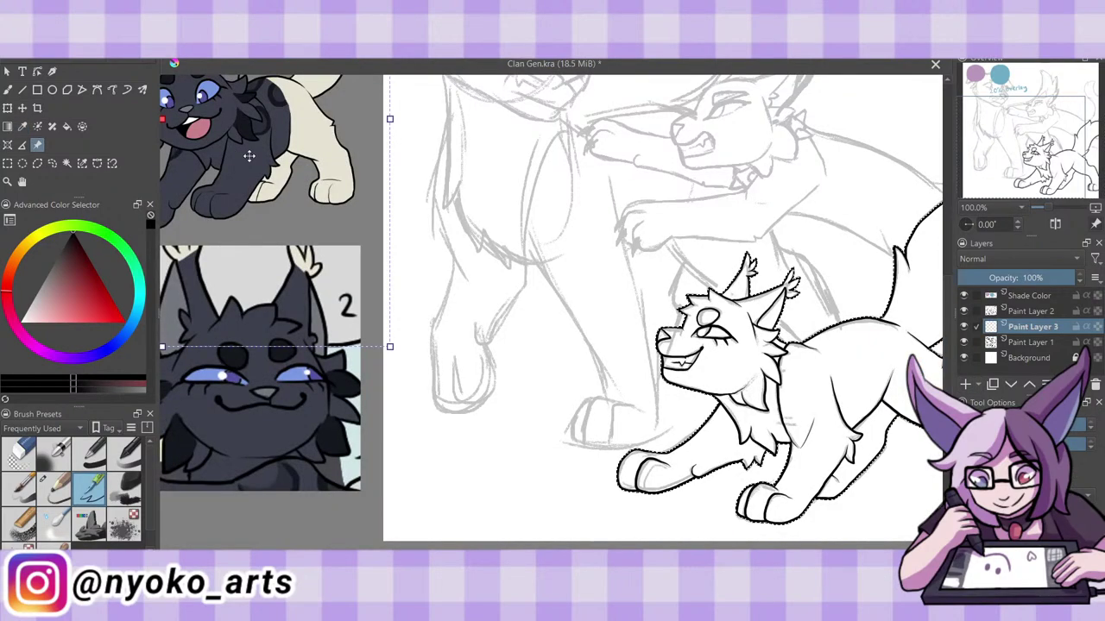
{"action": "left_click_drag", "start_coordinate": [249, 155], "coordinate": [563, 152]}
{"action": "left_click_drag", "start_coordinate": [319, 455], "coordinate": [548, 482]}
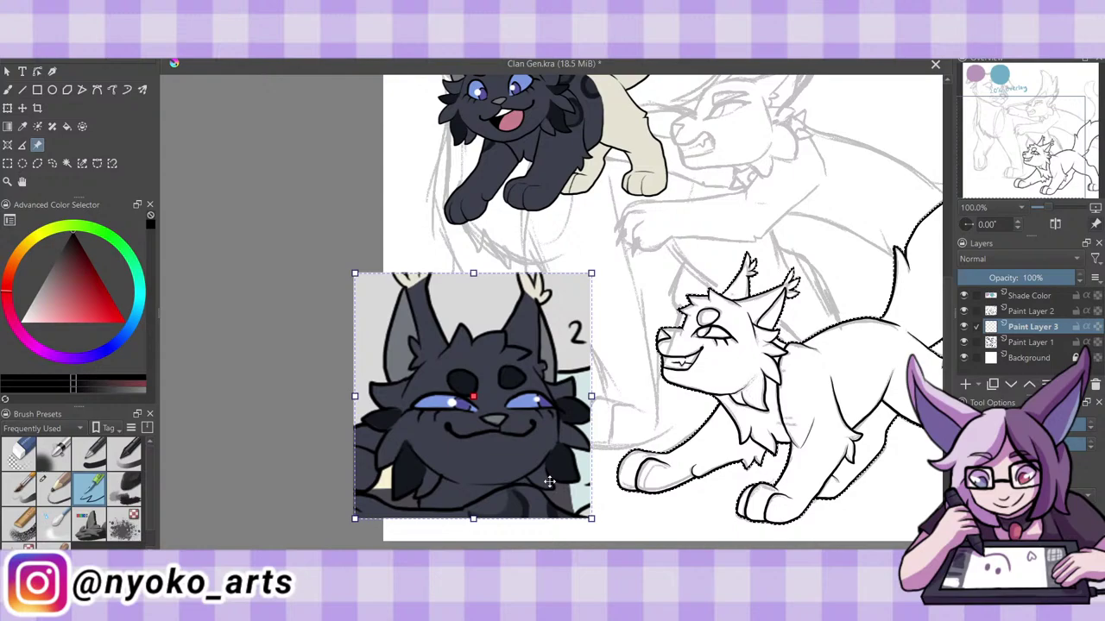
{"action": "scroll", "coordinate": [549, 481], "scroll_direction": "right", "scroll_amount": 3}
{"action": "scroll", "coordinate": [576, 308], "scroll_direction": "right", "scroll_amount": 1}
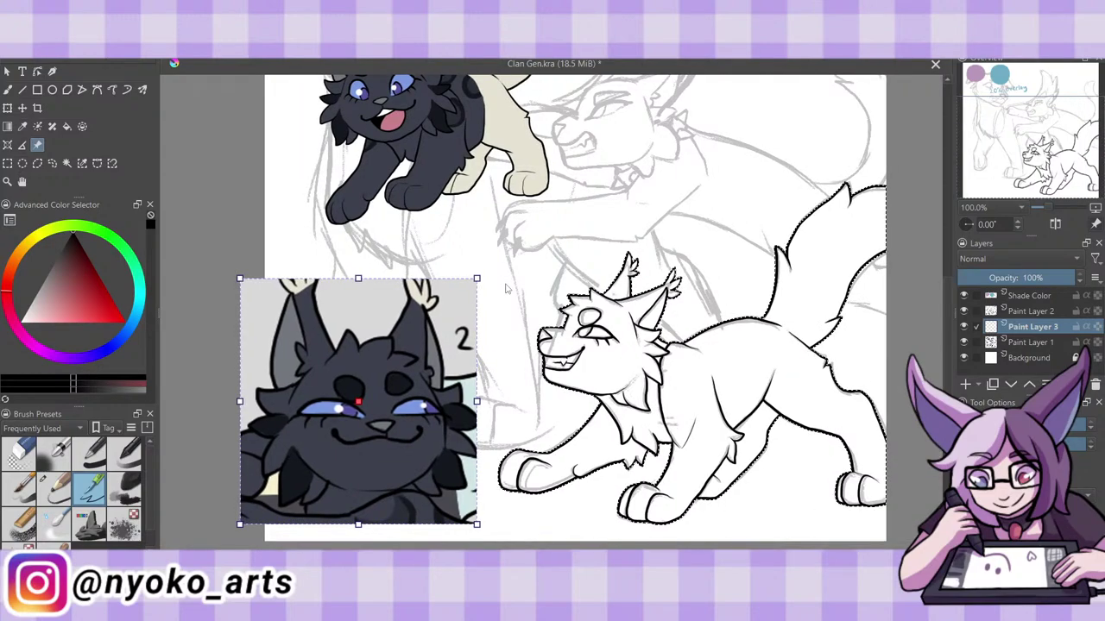
Fill the selected cat with the dark blue-grey fur colour sampled from the reference and save the file.
{"action": "left_click", "coordinate": [23, 127]}
{"action": "left_click", "coordinate": [450, 158]}
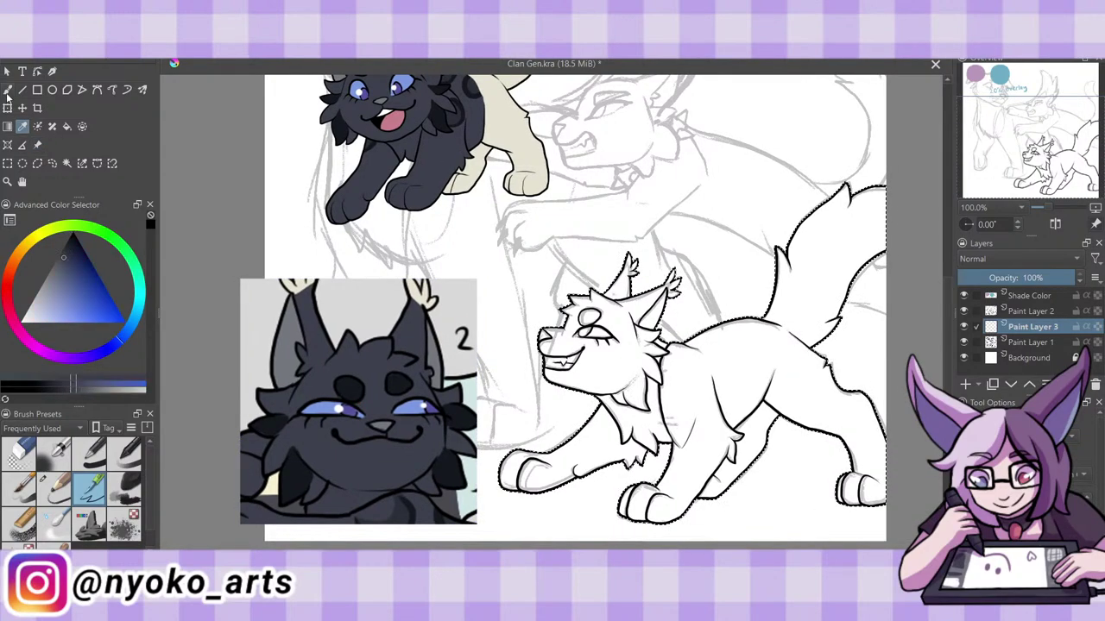
{"action": "left_click", "coordinate": [90, 455]}
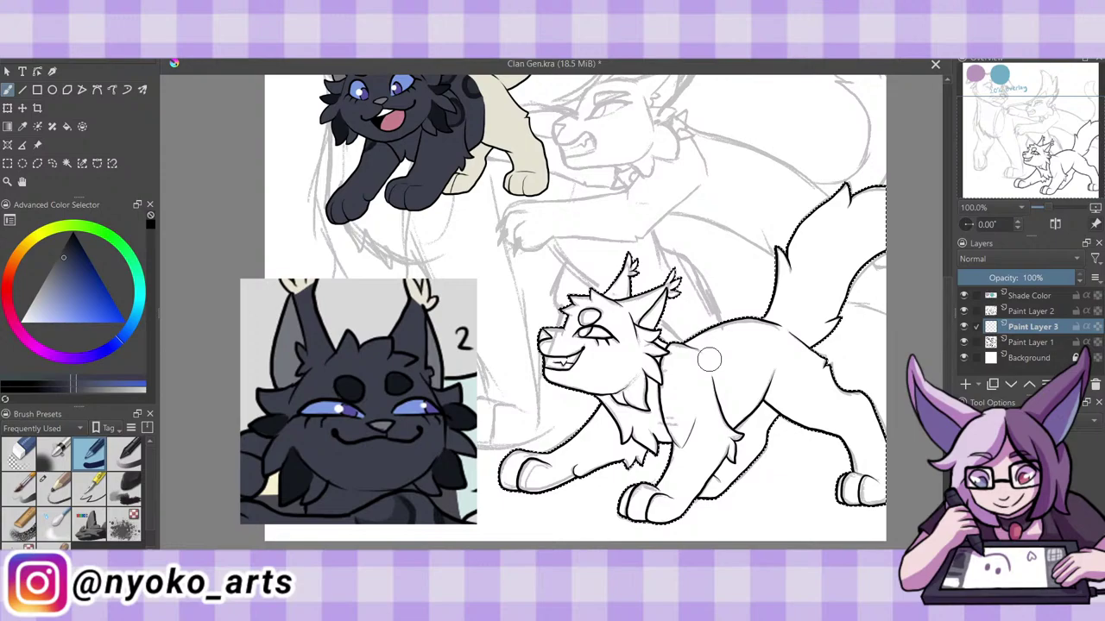
{"action": "left_click_drag", "start_coordinate": [709, 359], "coordinate": [860, 365]}
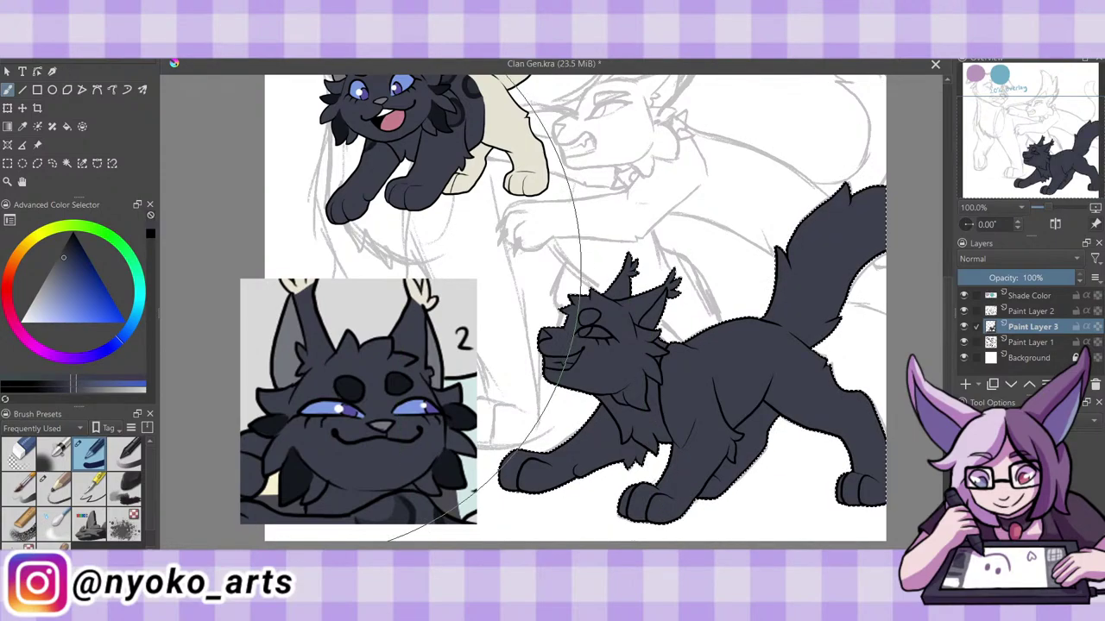
{"action": "key", "text": "ctrl+s"}
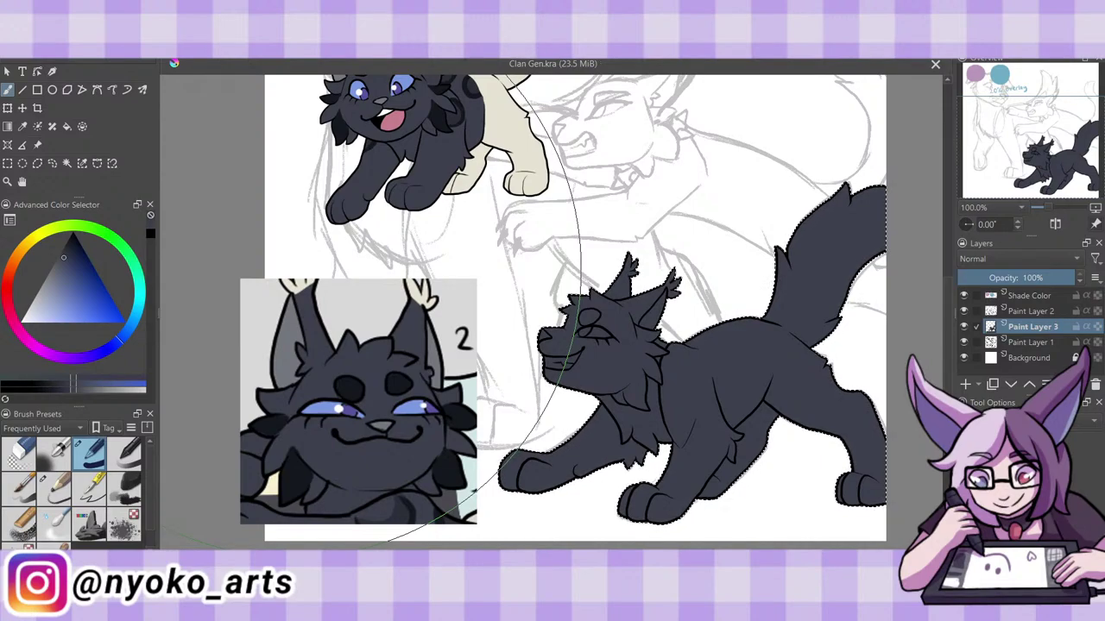
Sample the cream fur colour from the reference cat's hindquarters and add a new layer above the dark base.
{"action": "left_click", "coordinate": [90, 485]}
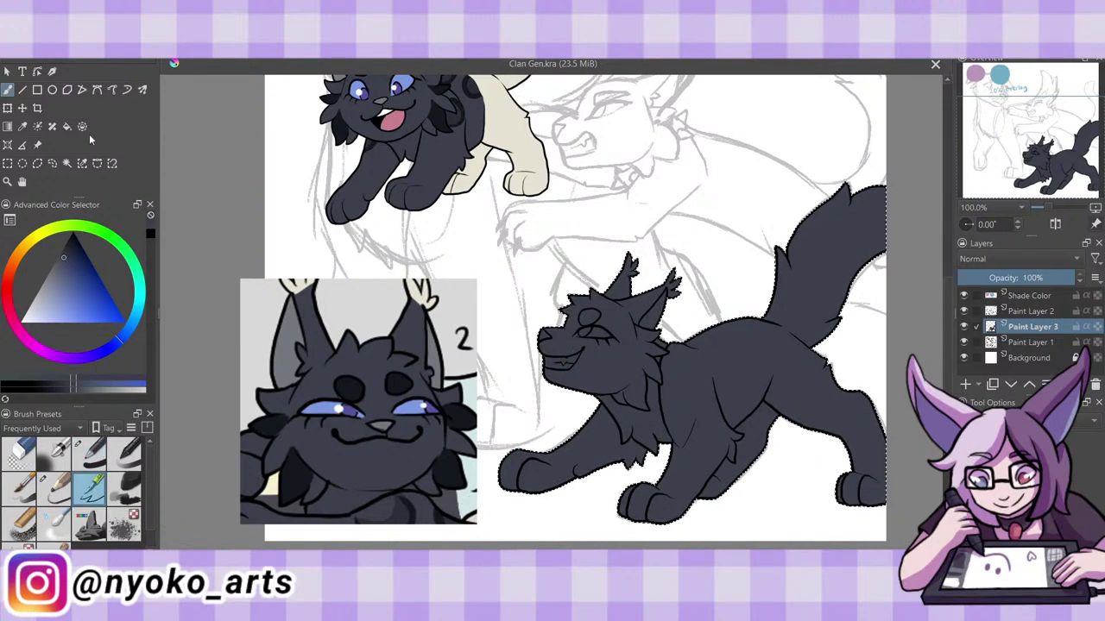
{"action": "left_click", "coordinate": [23, 126]}
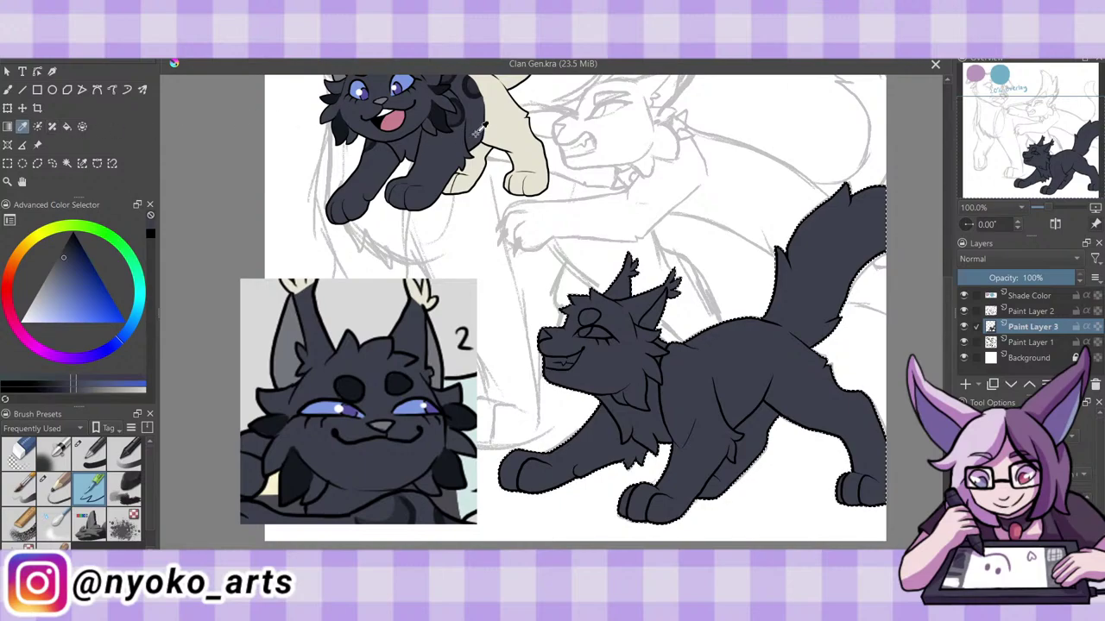
{"action": "left_click", "coordinate": [507, 121]}
{"action": "key", "text": "b"}
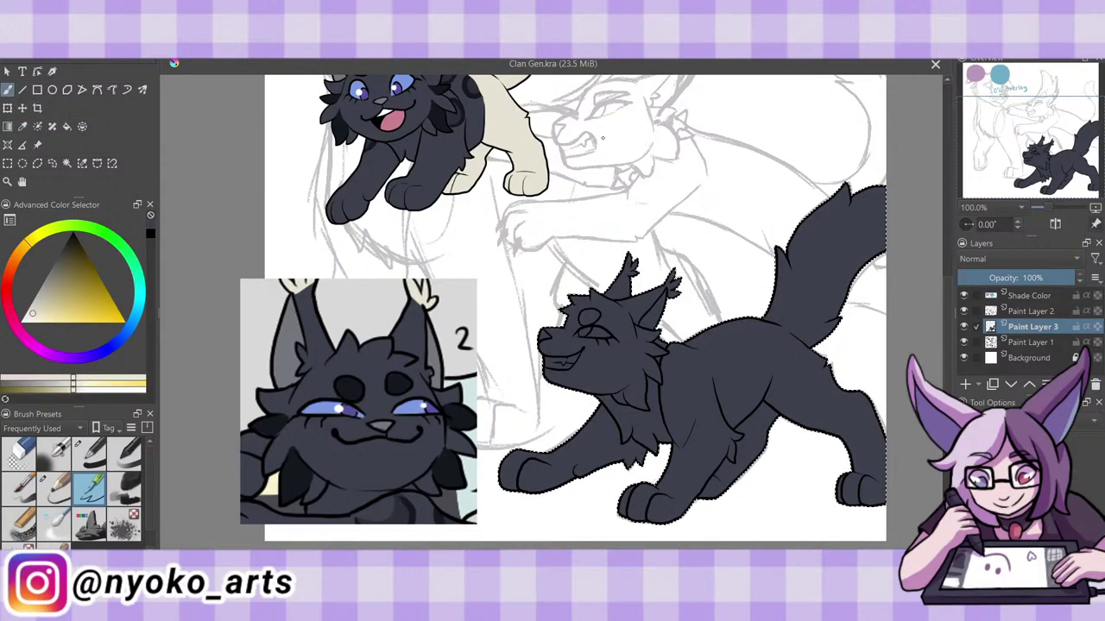
{"action": "key", "text": "Insert"}
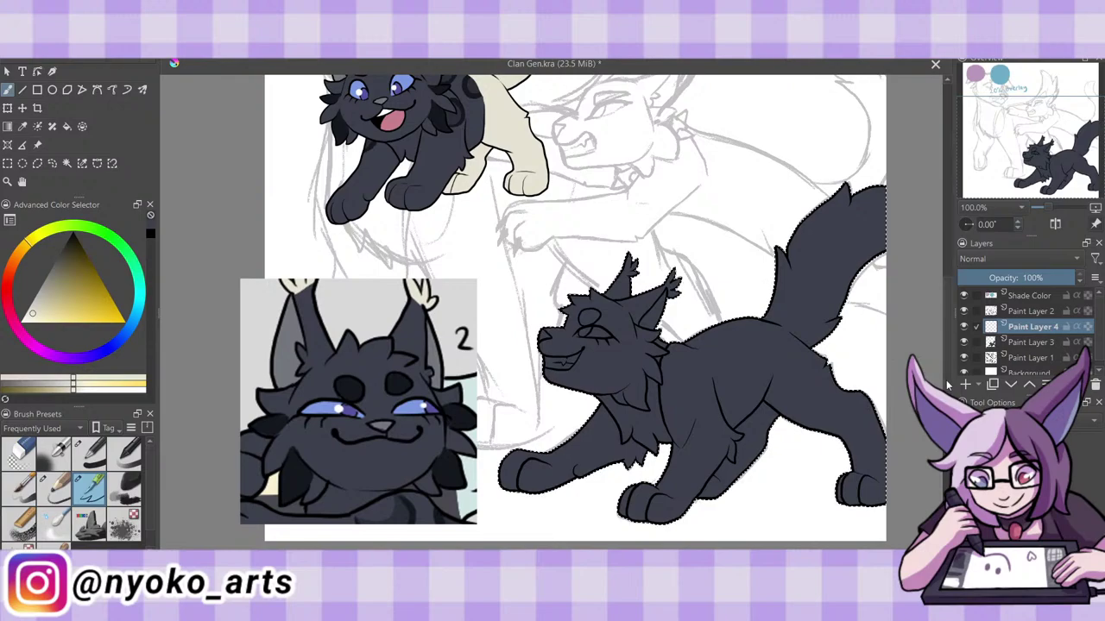
Paint the cream marking across the cat's hips, rump and tail base.
{"action": "left_click_drag", "start_coordinate": [947, 381], "coordinate": [948, 371]}
{"action": "scroll", "coordinate": [950, 377], "scroll_direction": "down", "scroll_amount": 2}
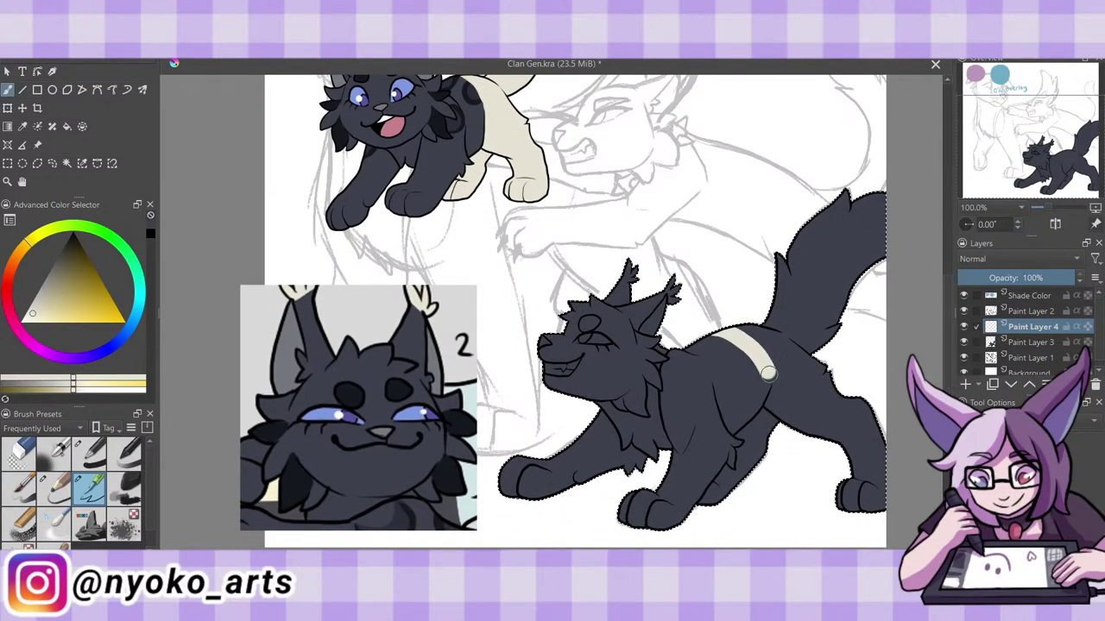
{"action": "left_click_drag", "start_coordinate": [769, 373], "coordinate": [770, 412]}
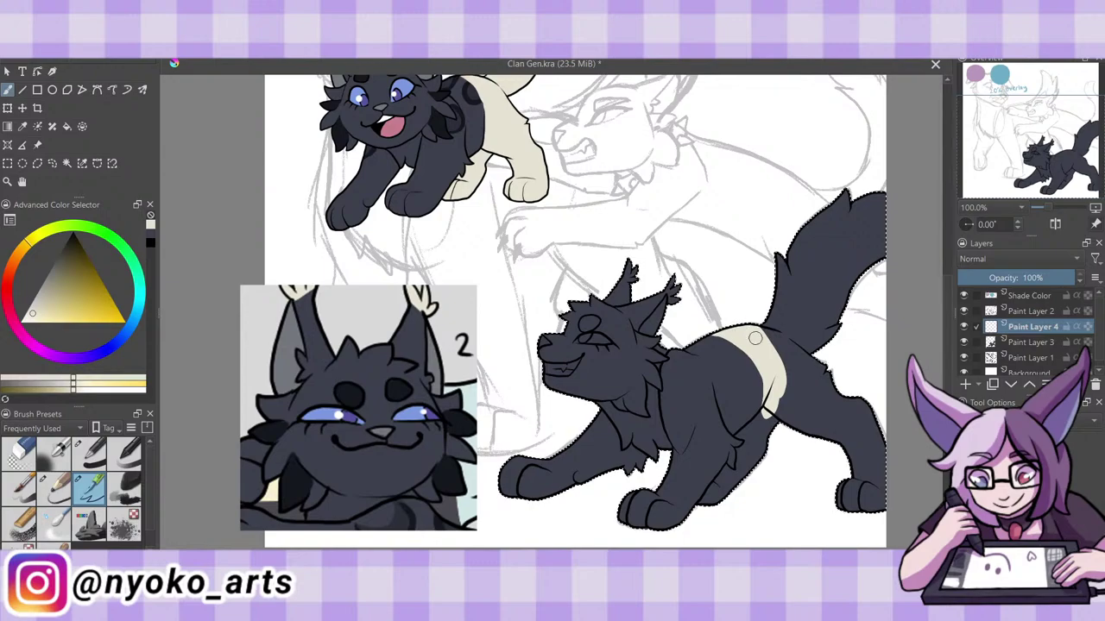
{"action": "left_click_drag", "start_coordinate": [755, 338], "coordinate": [725, 335]}
{"action": "left_click_drag", "start_coordinate": [799, 290], "coordinate": [778, 329]}
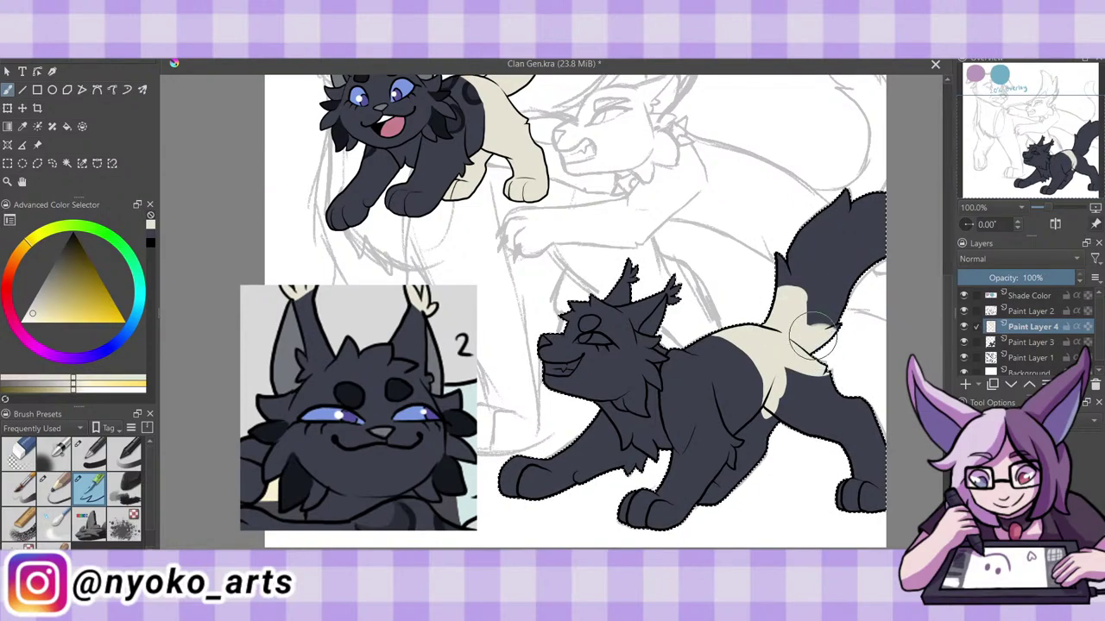
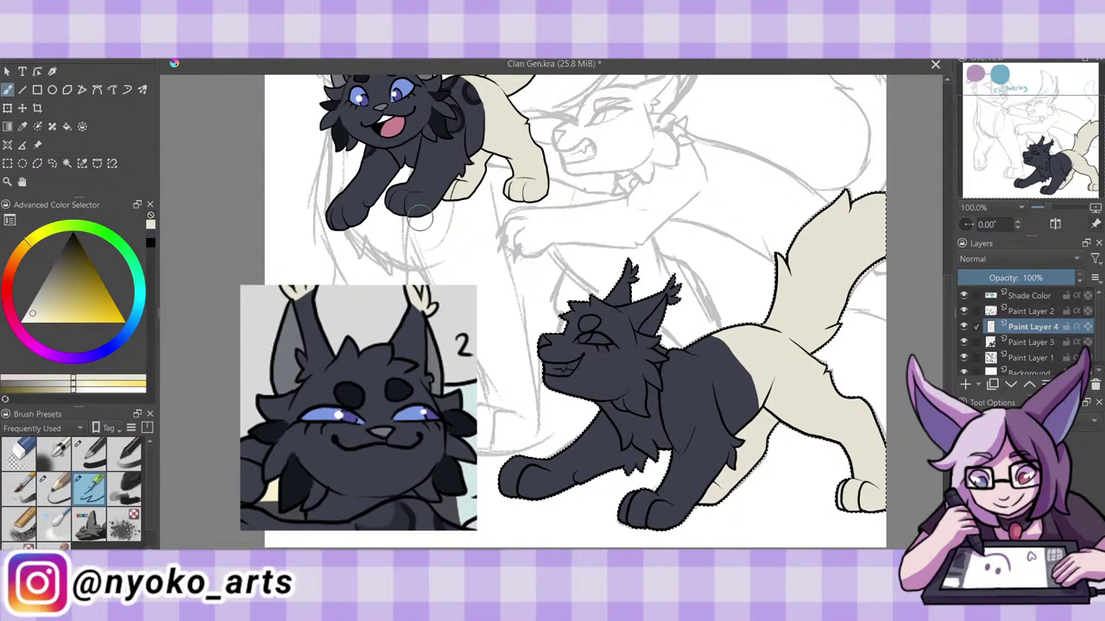
Tidy the edges of the cream marking with the eraser and save the file.
{"action": "left_click", "coordinate": [28, 457]}
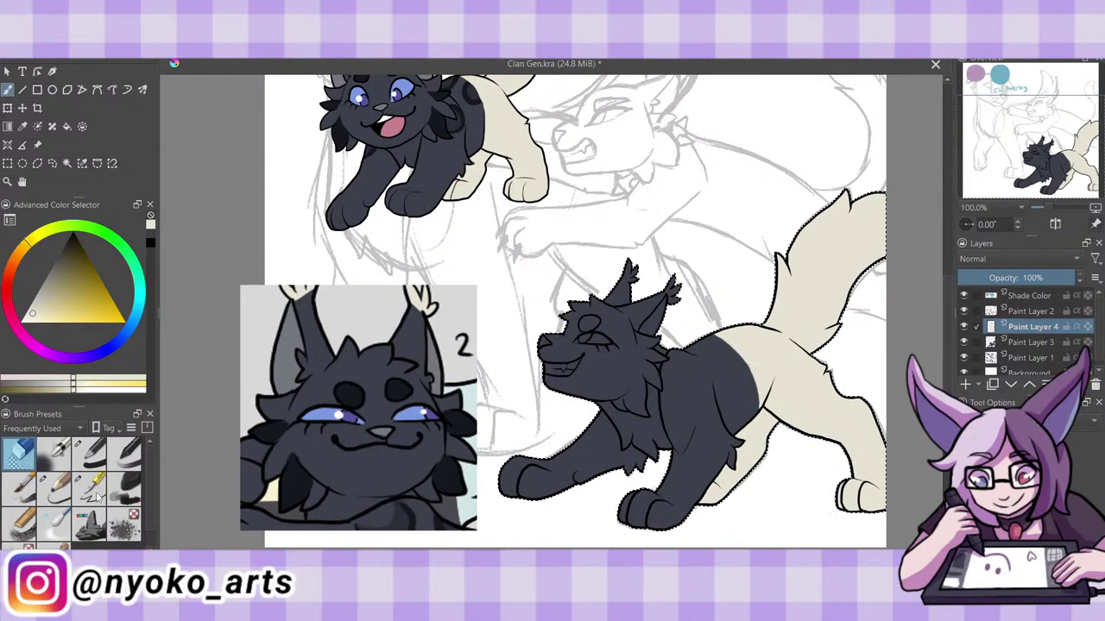
{"action": "key", "text": "slash"}
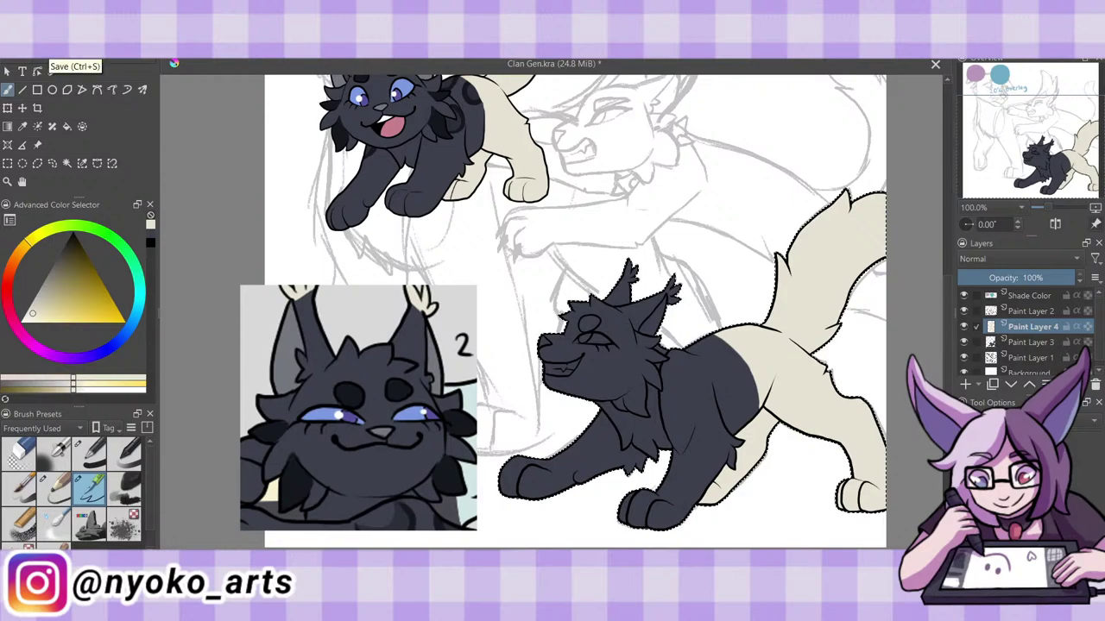
{"action": "key", "text": "ctrl+s"}
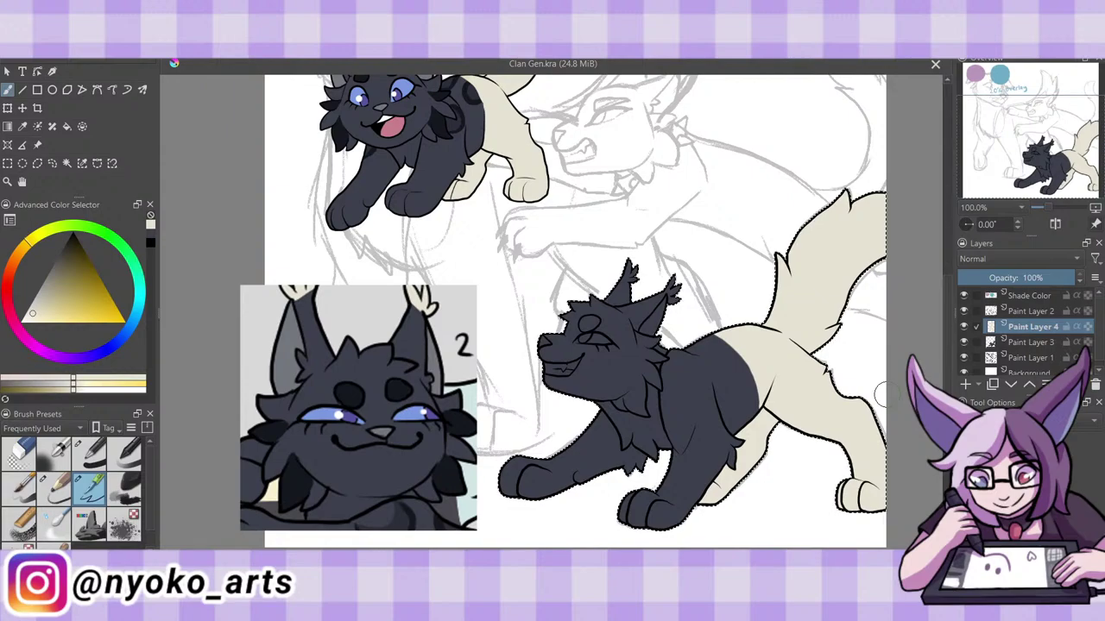
Add a new layer directly above the dark base and sample the near-black marking colour from the reference cat's shoulder.
{"action": "left_click", "coordinate": [1019, 343]}
{"action": "left_click", "coordinate": [966, 385]}
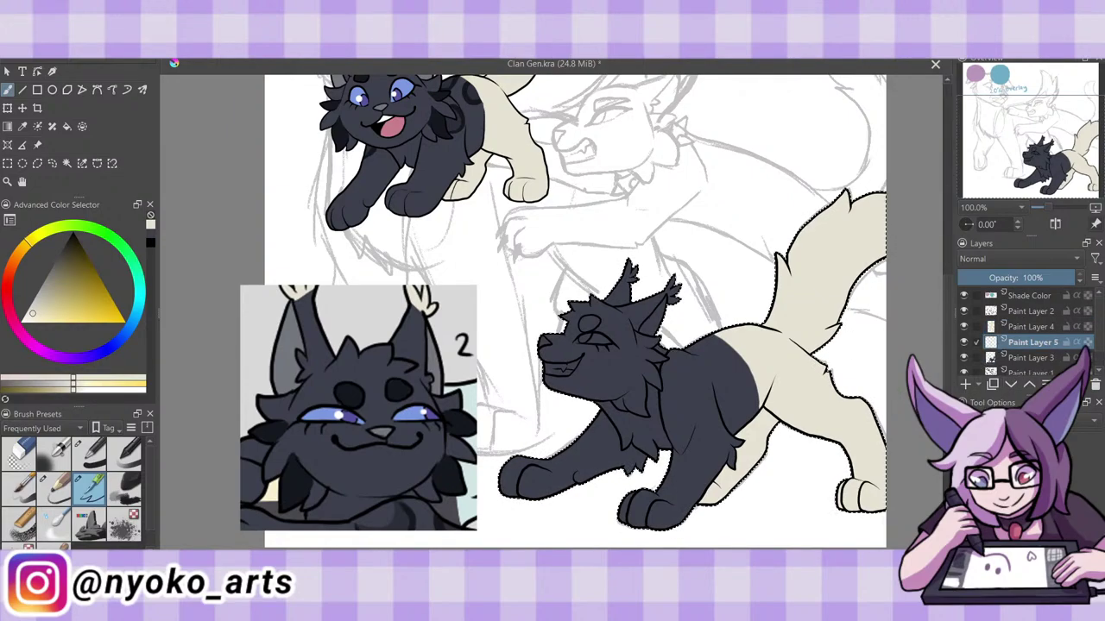
{"action": "left_click", "coordinate": [22, 126]}
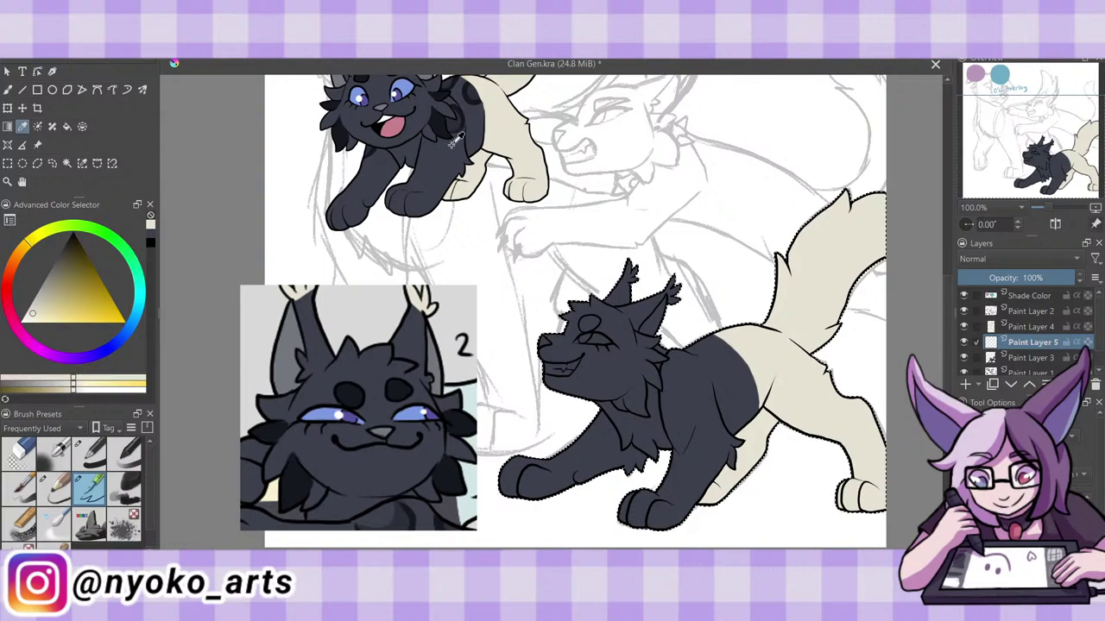
{"action": "left_click", "coordinate": [444, 121]}
{"action": "key", "text": "b"}
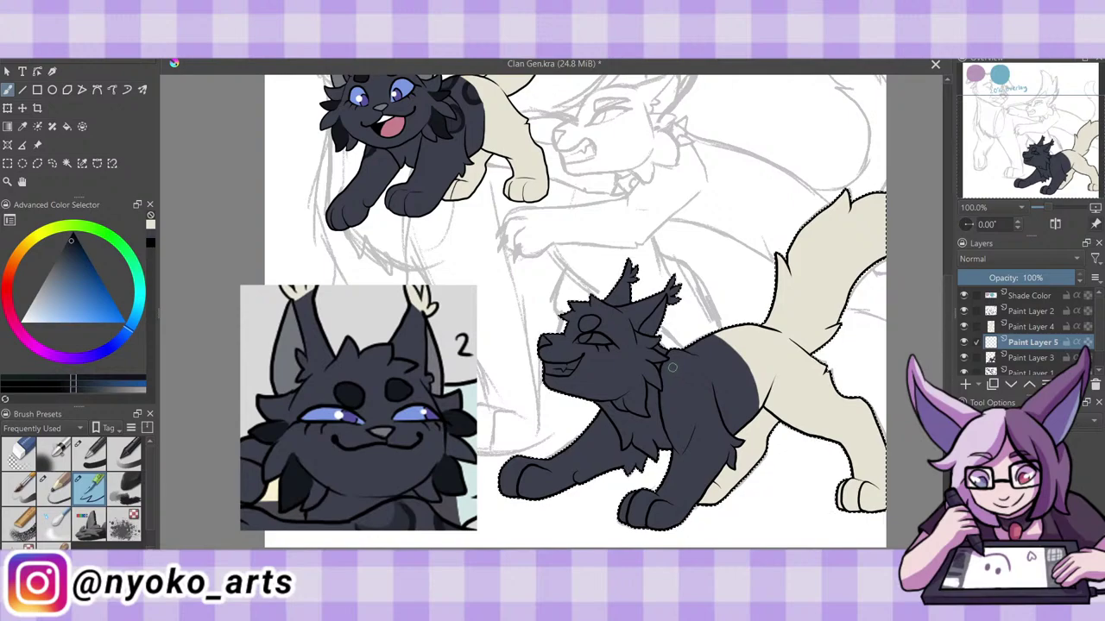
Paint near-black curved ring markings on the cat's shoulder, back and flank, cleaning them with the eraser, and save the file.
{"action": "left_click_drag", "start_coordinate": [695, 403], "coordinate": [680, 414]}
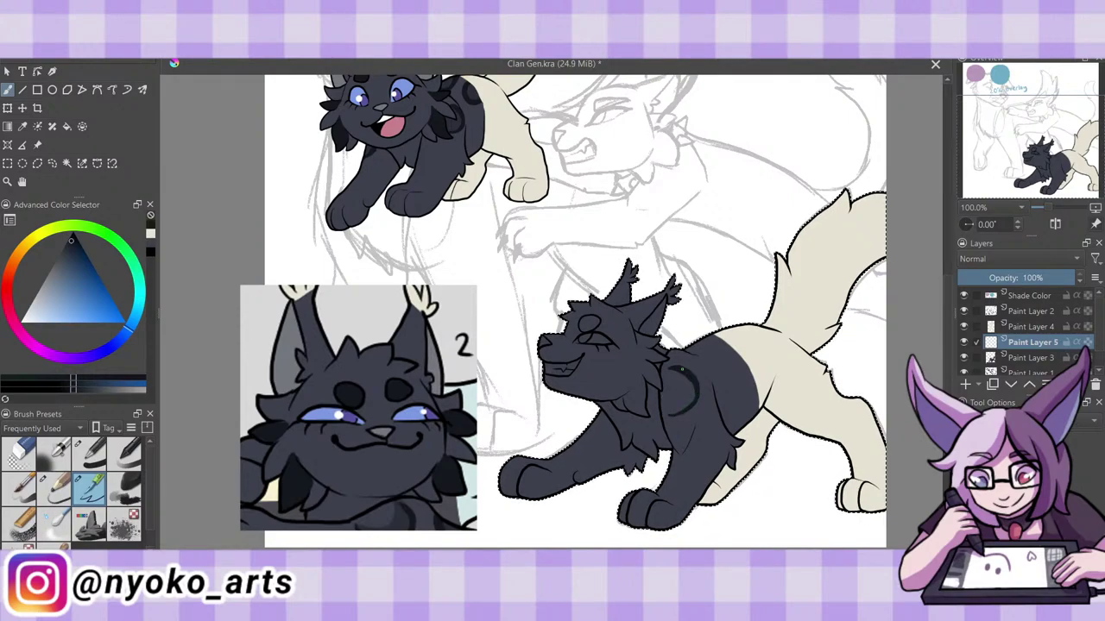
{"action": "left_click", "coordinate": [23, 456]}
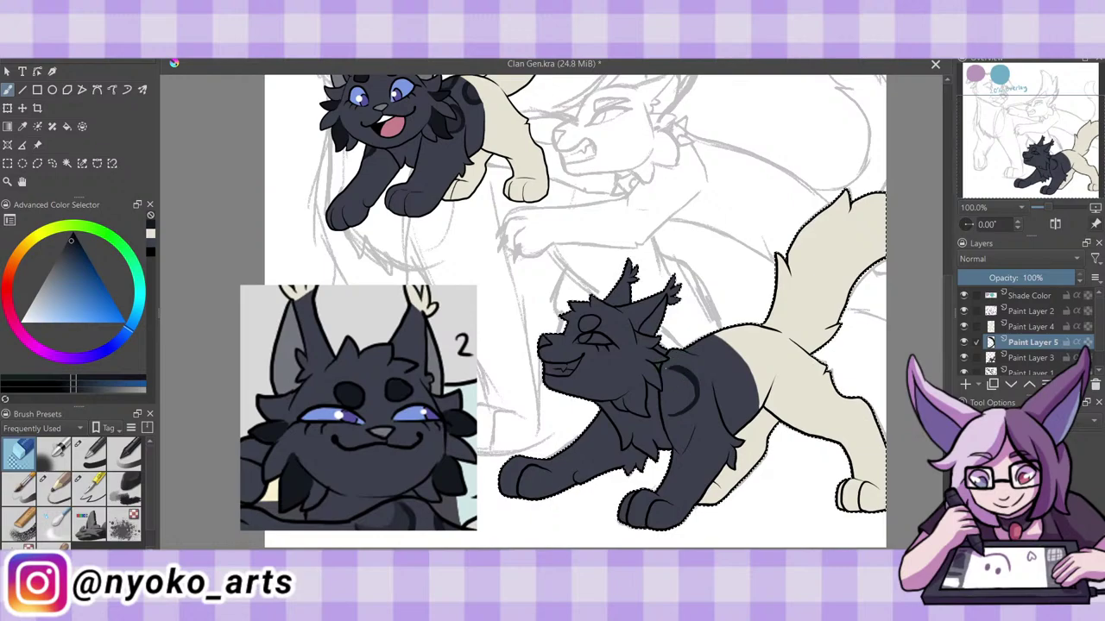
{"action": "key", "text": "slash"}
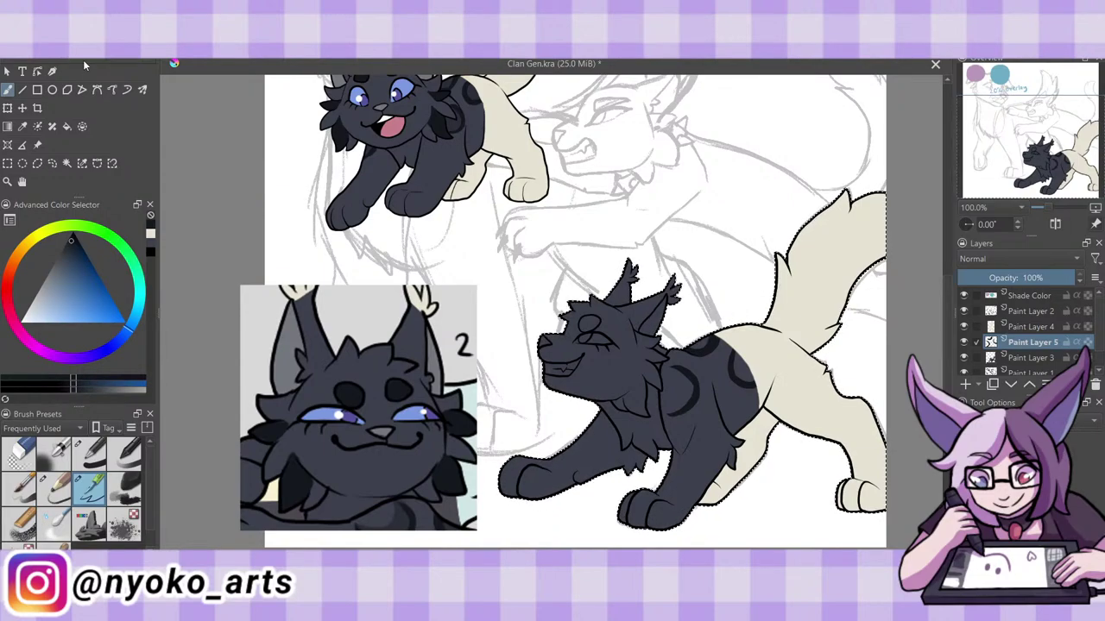
{"action": "key", "text": "ctrl+s"}
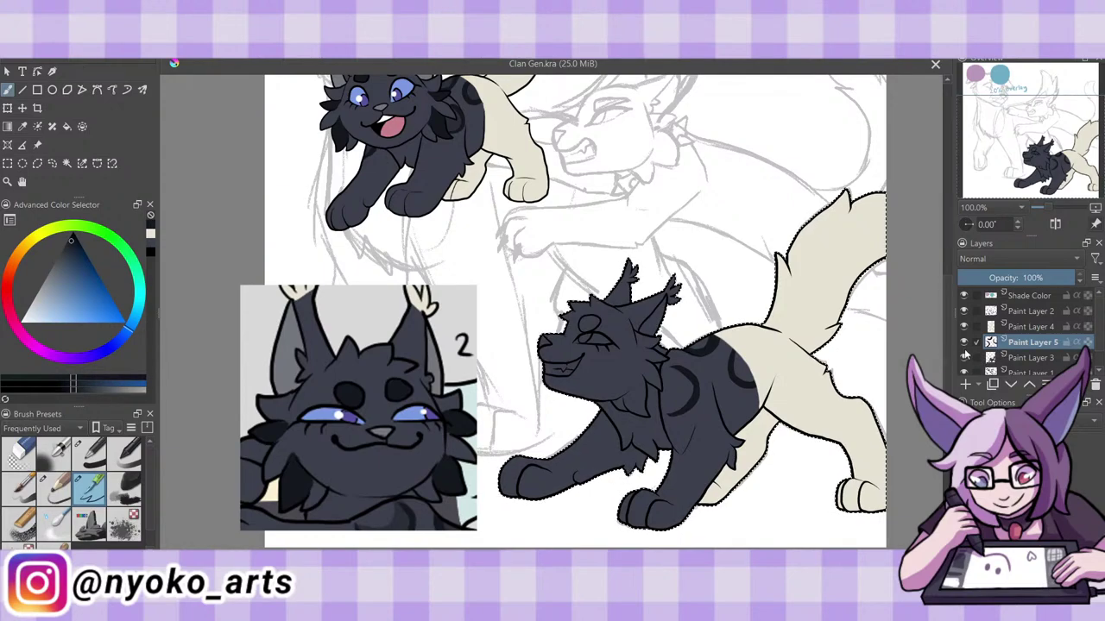
On a new layer beneath the ring markings, fill the rings with the dark navy sampled from the reference's marking.
{"action": "left_click", "coordinate": [964, 384]}
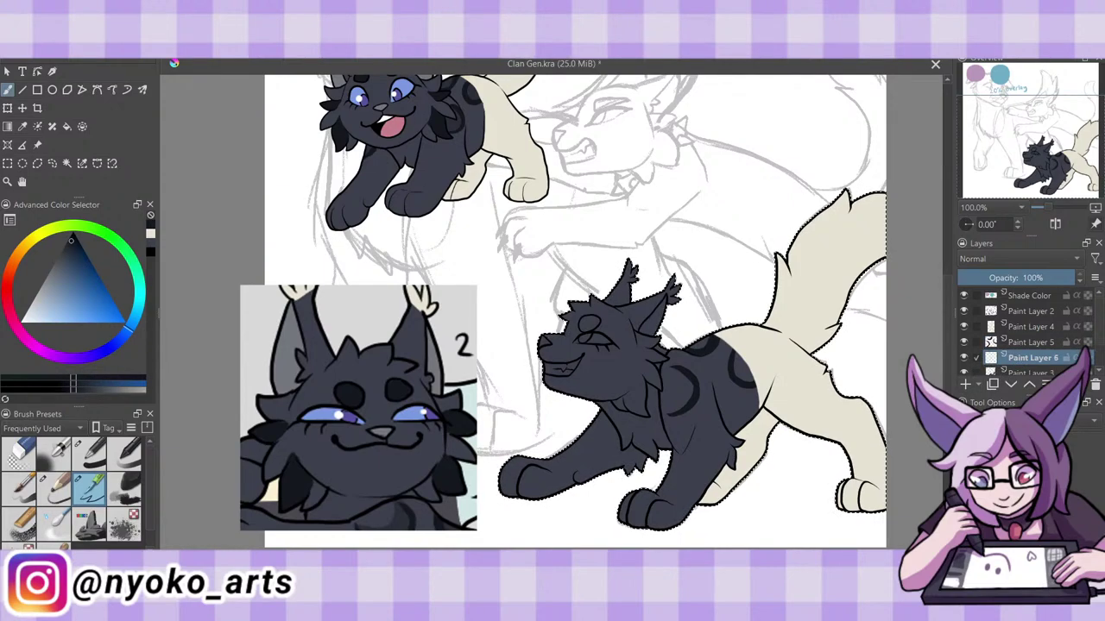
{"action": "left_click", "coordinate": [22, 126]}
{"action": "left_click", "coordinate": [466, 121]}
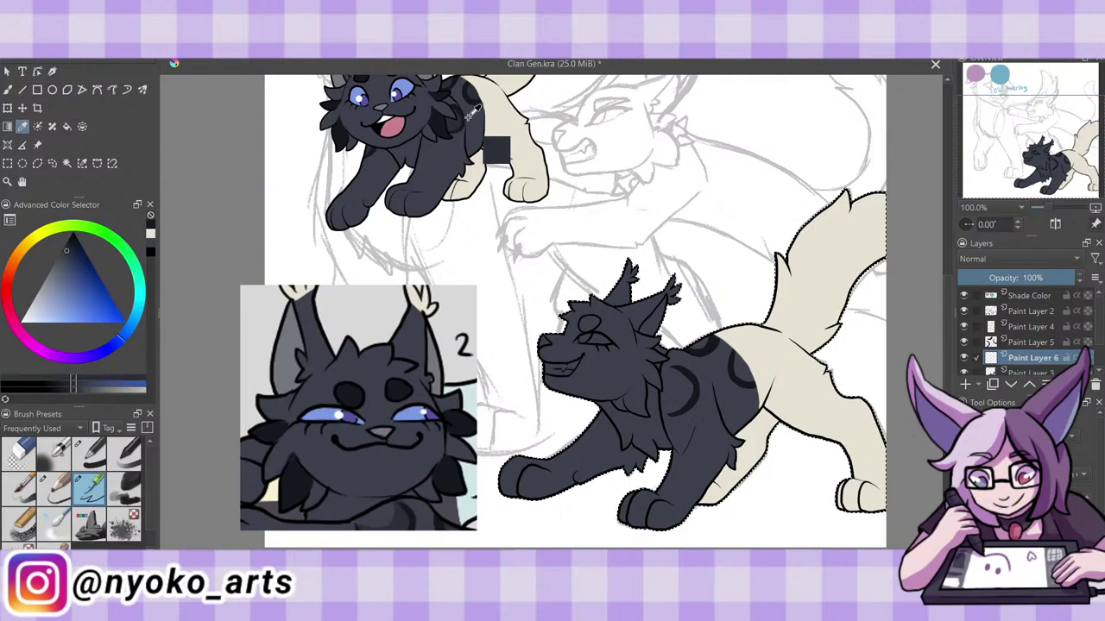
{"action": "key", "text": "b"}
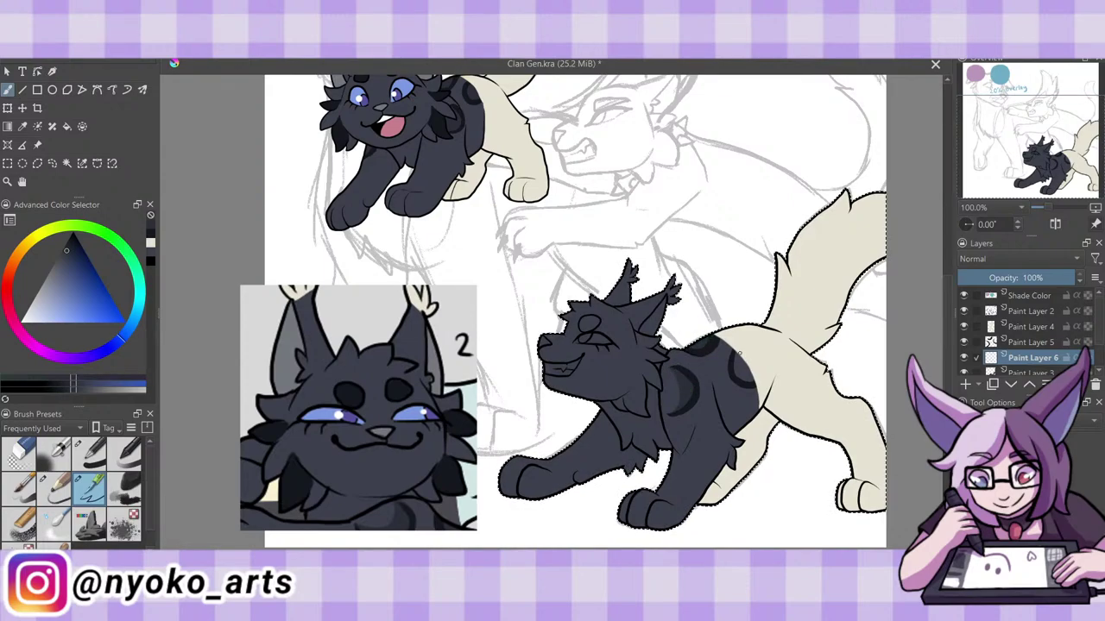
Merge the ring outline layer down into the navy fill layer and save the file.
{"action": "left_click", "coordinate": [1004, 349]}
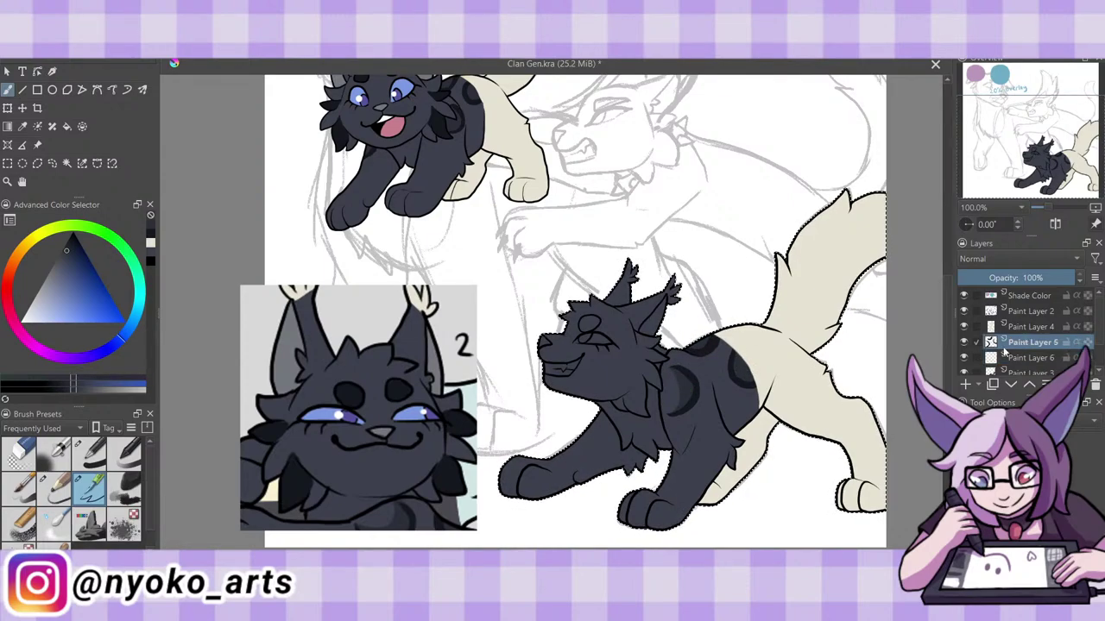
{"action": "key", "text": "ctrl+e"}
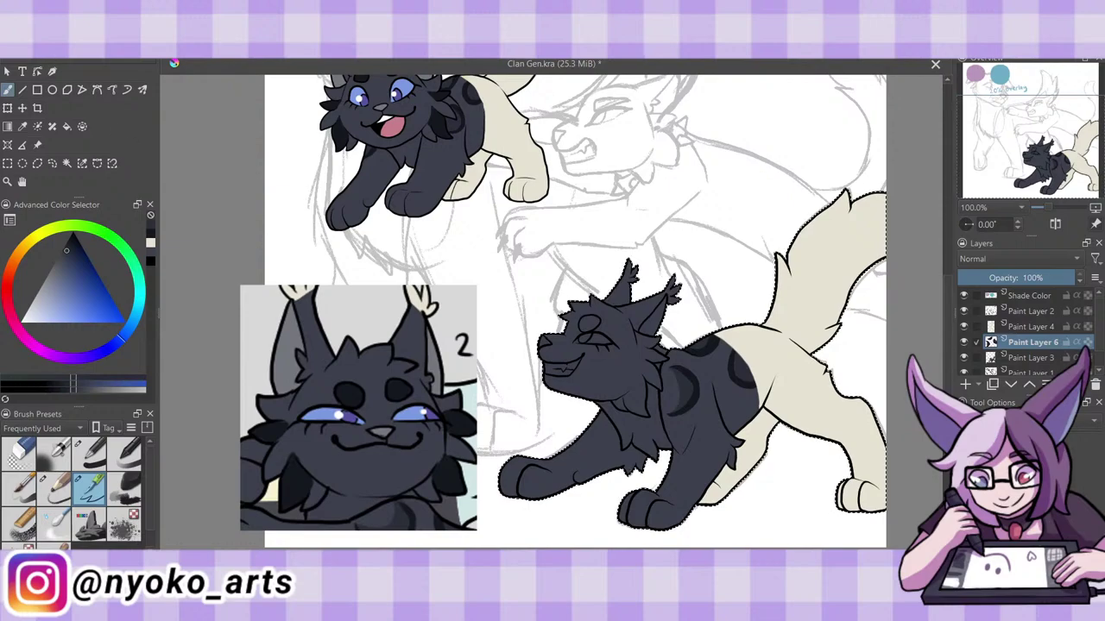
{"action": "key", "text": "ctrl+s"}
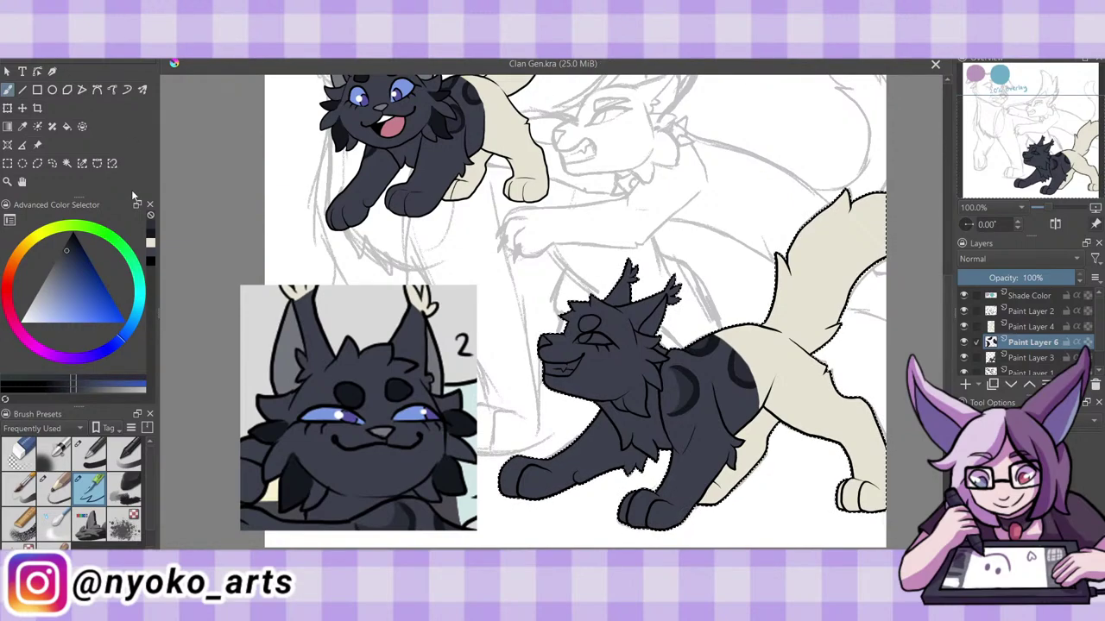
Retouch the crescent marking on the cat's shoulder with the recent near-black and navy colours.
{"action": "left_click", "coordinate": [150, 234]}
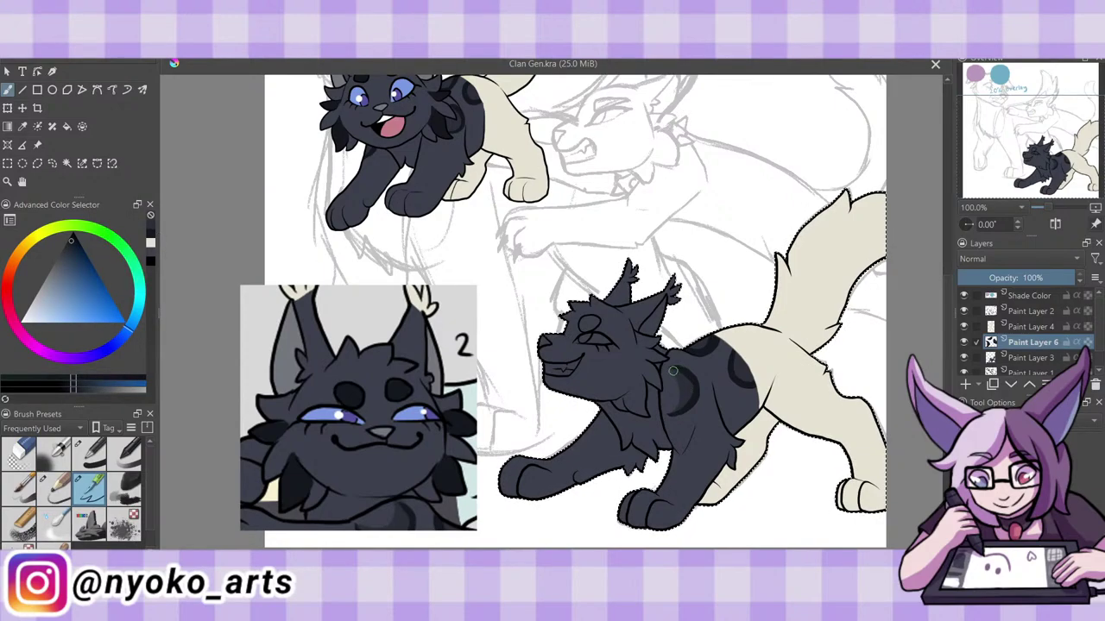
{"action": "left_click_drag", "start_coordinate": [674, 368], "coordinate": [675, 369]}
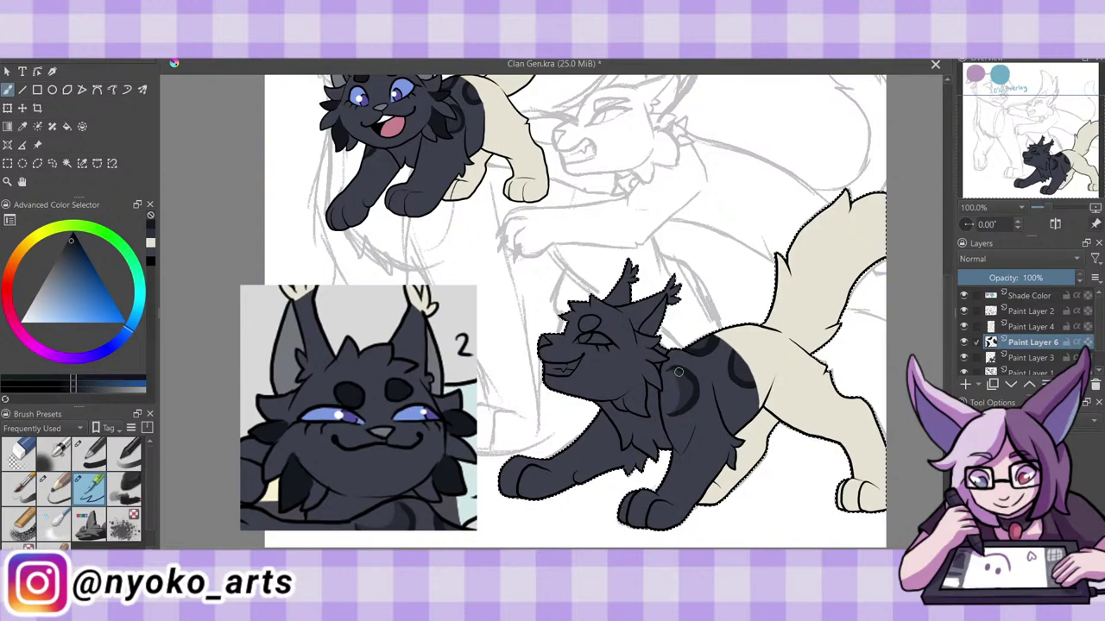
{"action": "left_click", "coordinate": [682, 377], "text": "ctrl"}
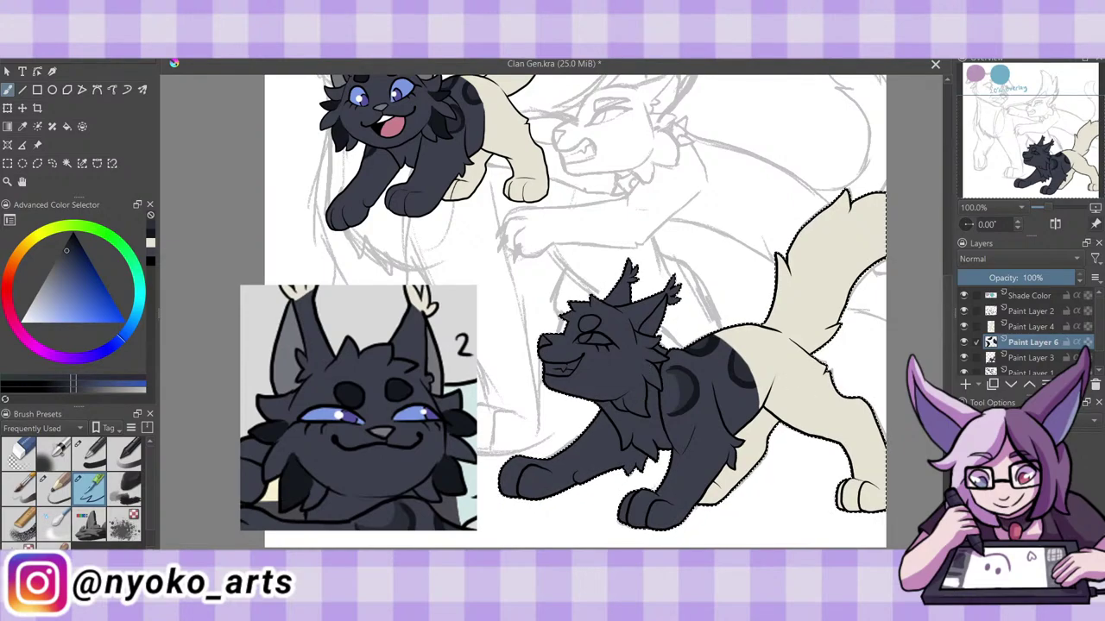
Paint both ear tufts cream, and paint the brow spot and the fur tufts behind the cheek near-black.
{"action": "left_click", "coordinate": [151, 245]}
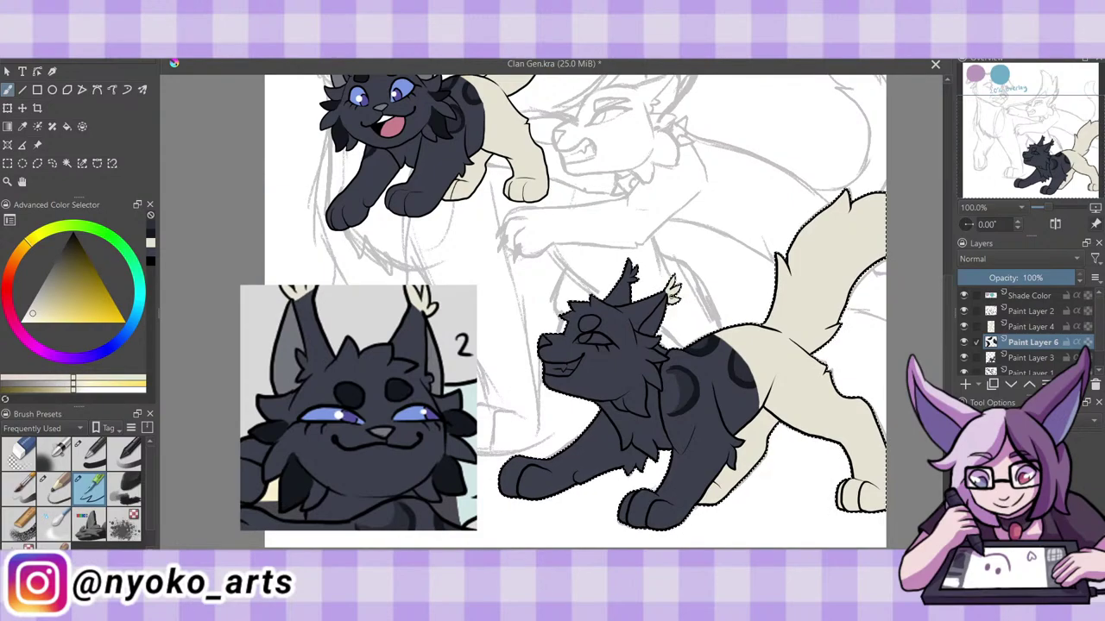
{"action": "left_click", "coordinate": [671, 291]}
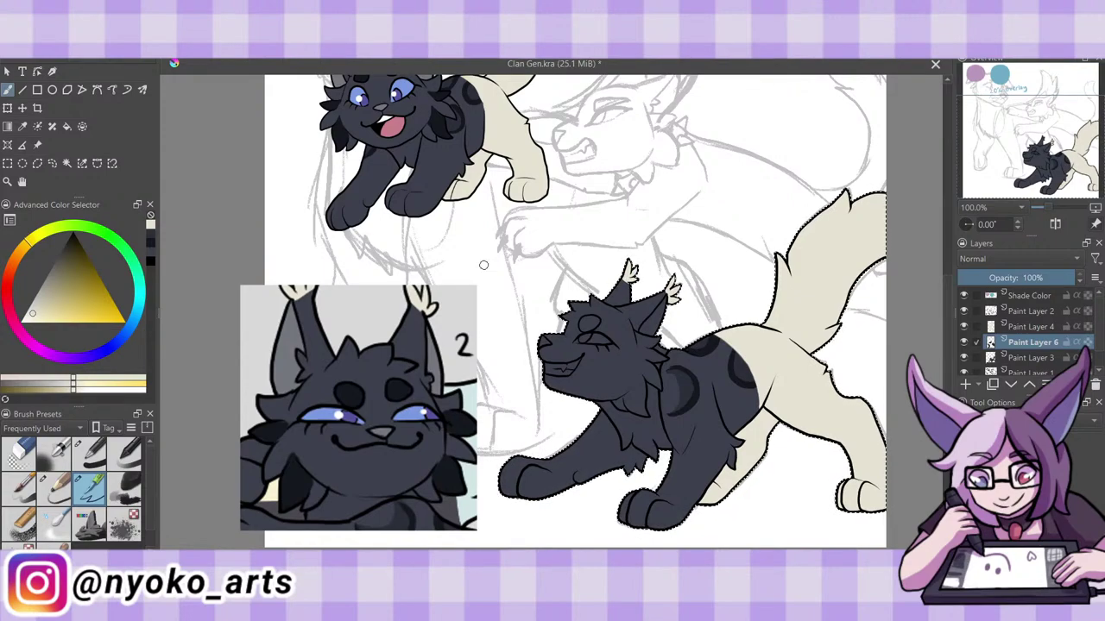
{"action": "left_click", "coordinate": [151, 243]}
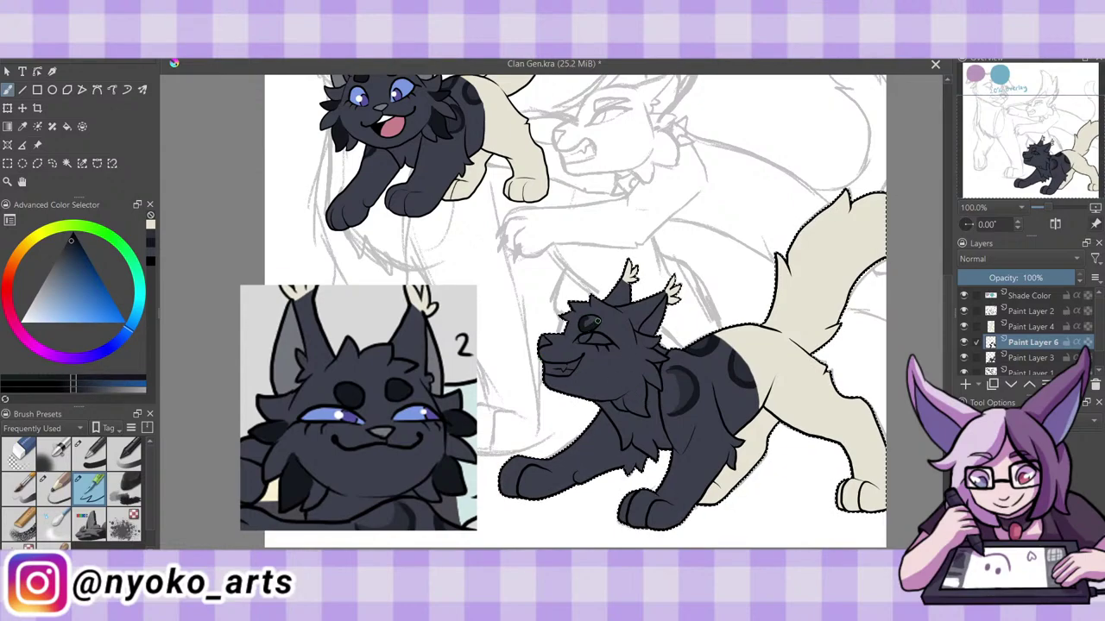
{"action": "left_click_drag", "start_coordinate": [592, 321], "coordinate": [607, 321]}
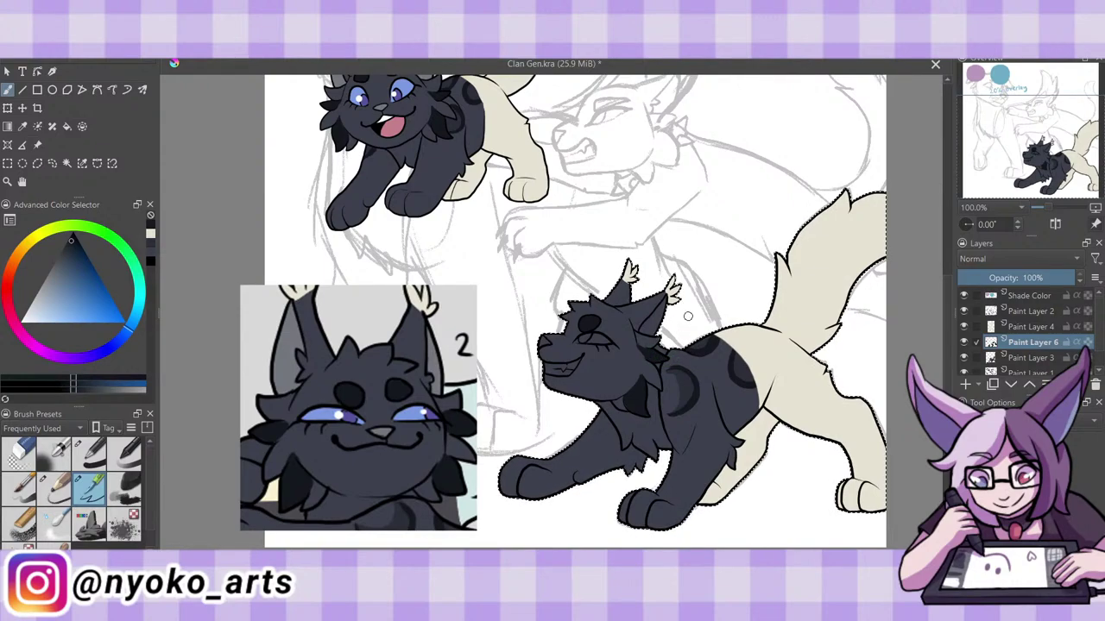
Colour the cat's inner ear with the grey sampled from the reference's inner ear and save the file.
{"action": "left_click", "coordinate": [22, 126]}
{"action": "left_click", "coordinate": [286, 369]}
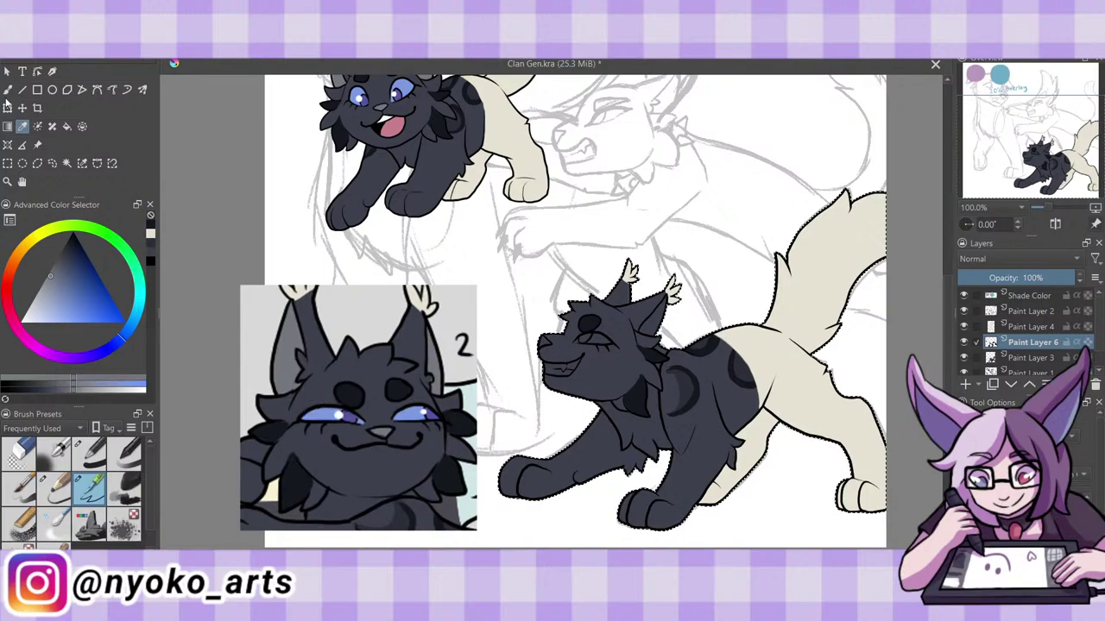
{"action": "left_click", "coordinate": [8, 89]}
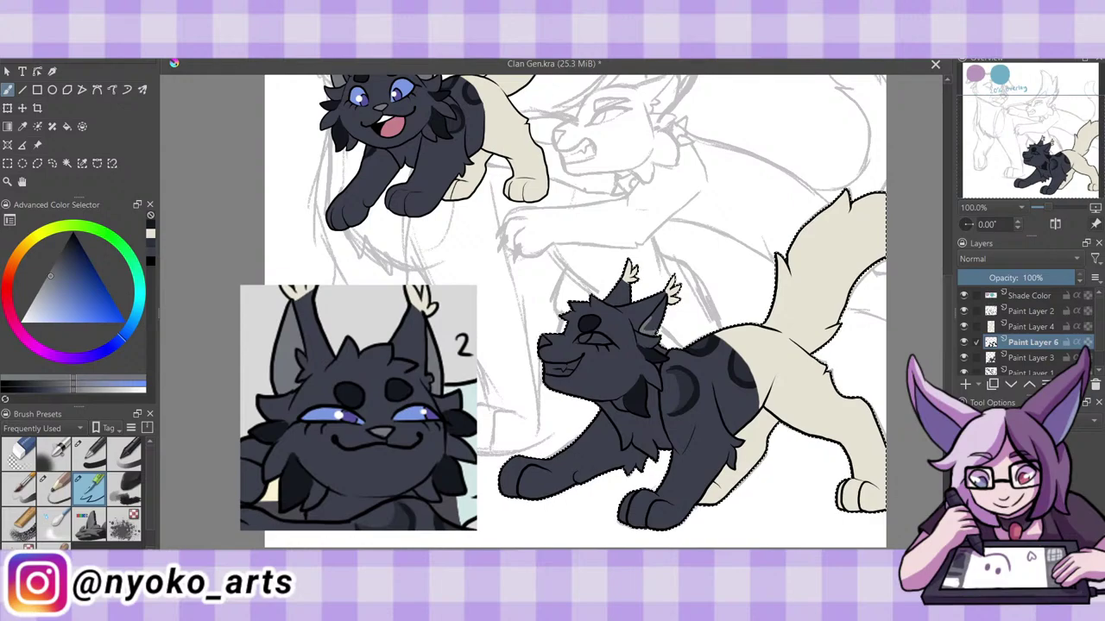
{"action": "key", "text": "ctrl+s"}
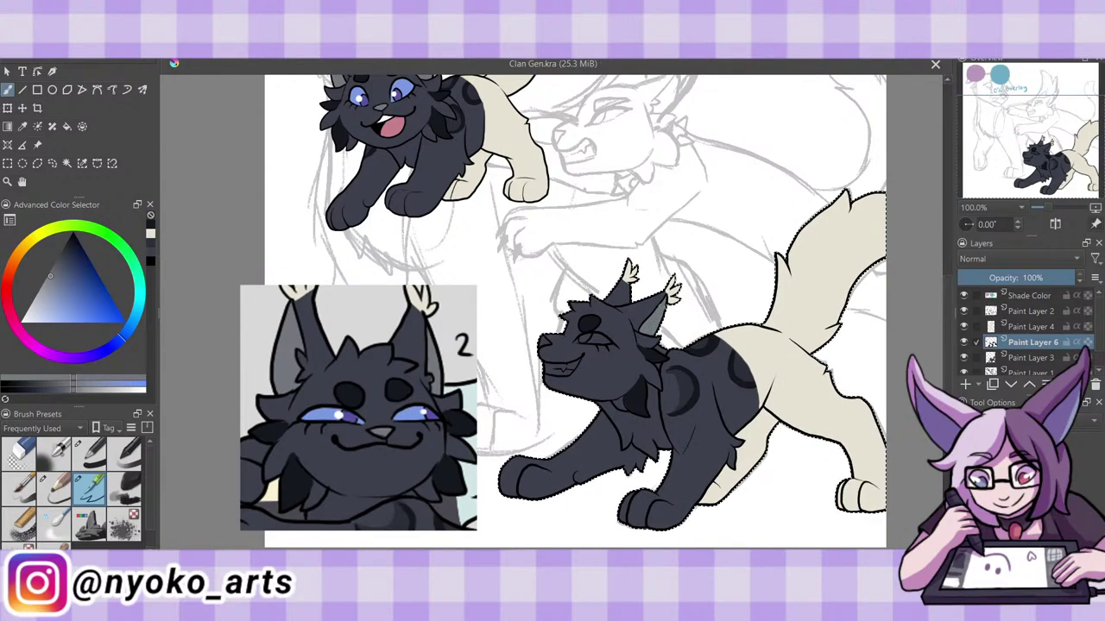
Colour the cat's nose grey and paint its grinning teeth white.
{"action": "left_click", "coordinate": [549, 341]}
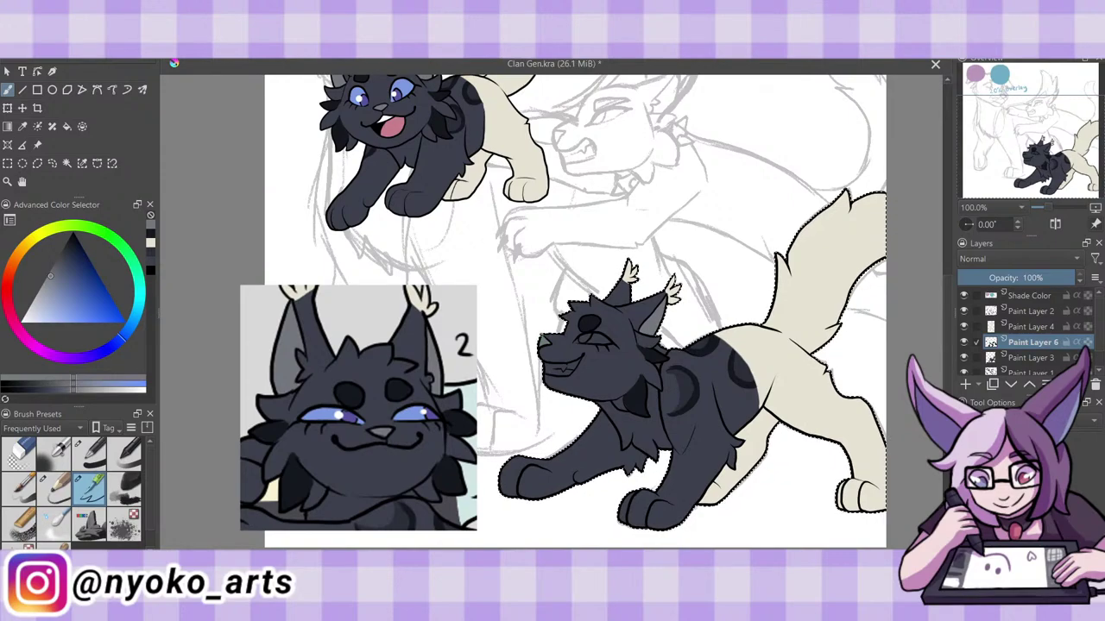
{"action": "left_click_drag", "start_coordinate": [66, 294], "coordinate": [21, 323]}
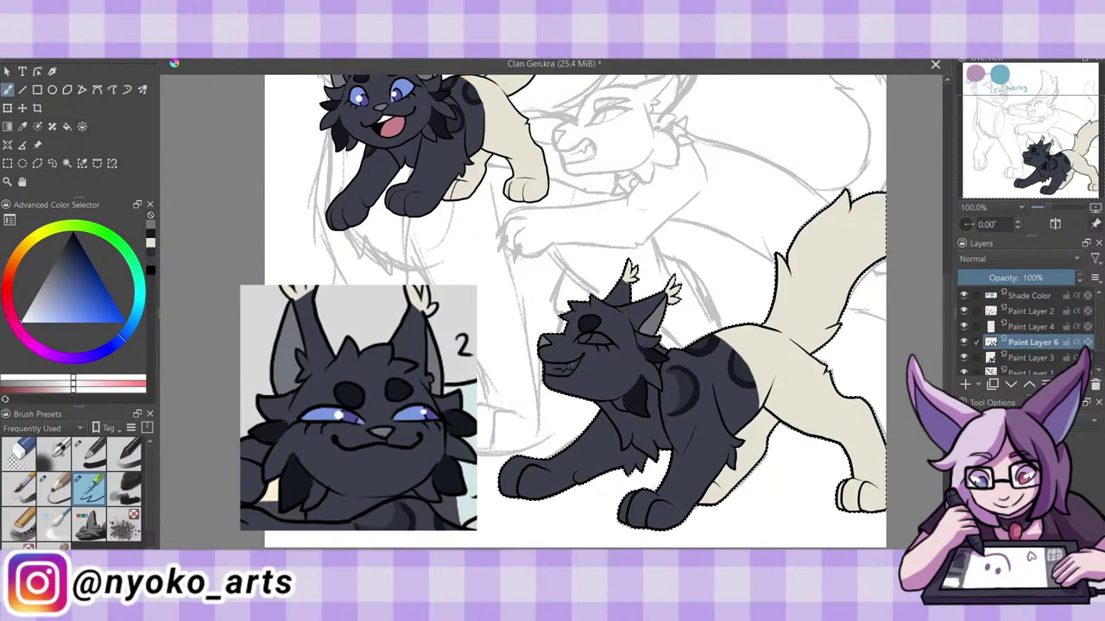
{"action": "left_click_drag", "start_coordinate": [567, 369], "coordinate": [570, 367]}
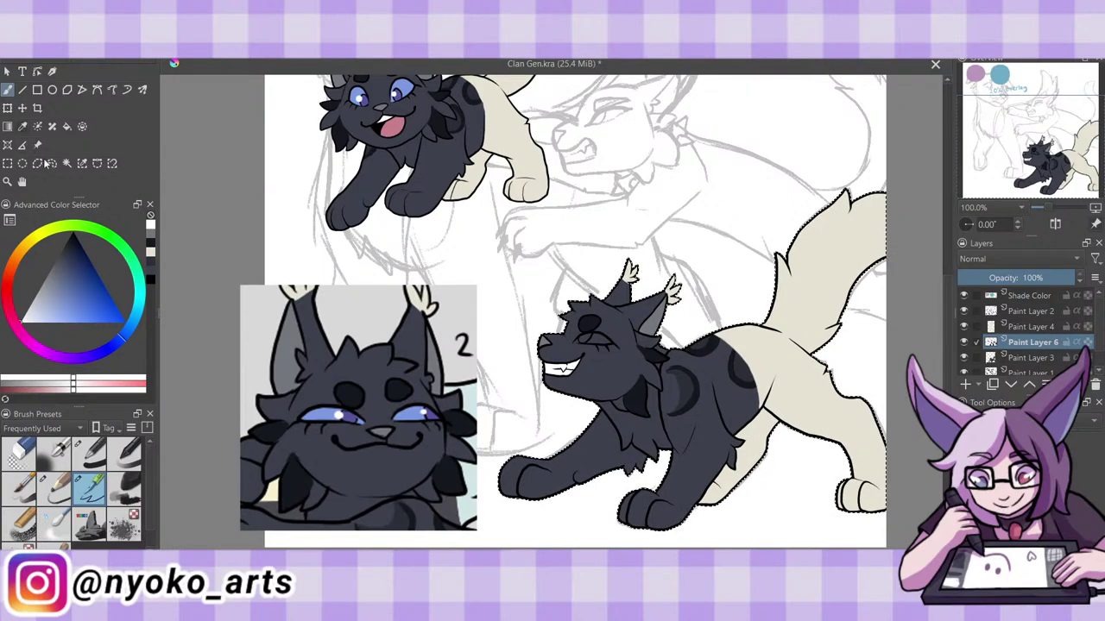
Sample the blue of the reference cat's eye and merge the markings layer down into the dark base layer.
{"action": "left_click", "coordinate": [22, 126]}
{"action": "left_click", "coordinate": [326, 412]}
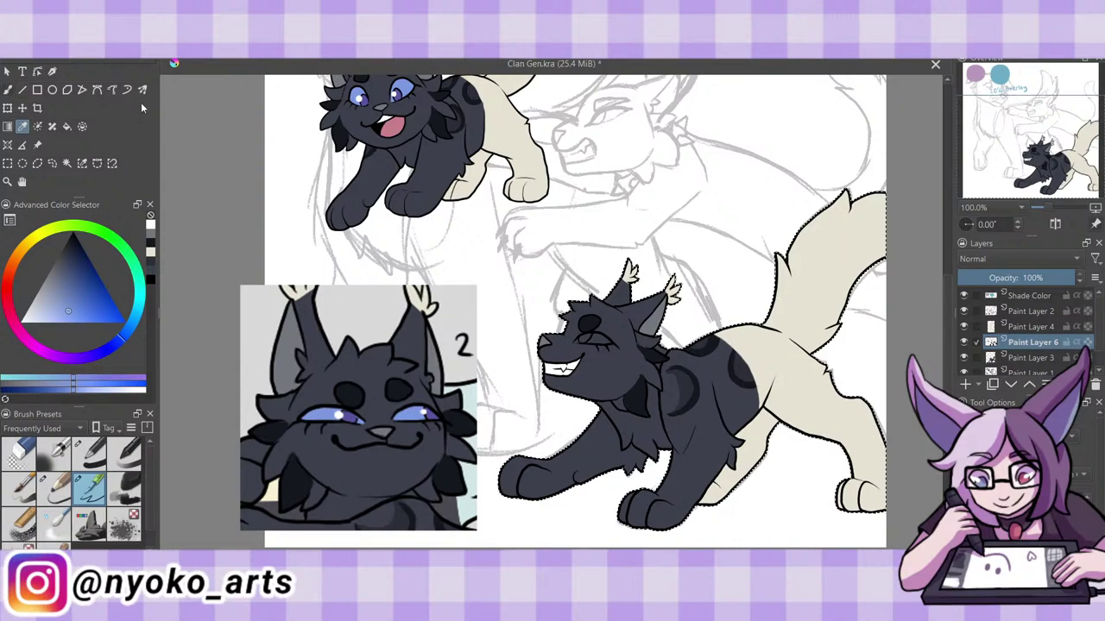
{"action": "left_click", "coordinate": [8, 89]}
{"action": "left_click", "coordinate": [964, 343]}
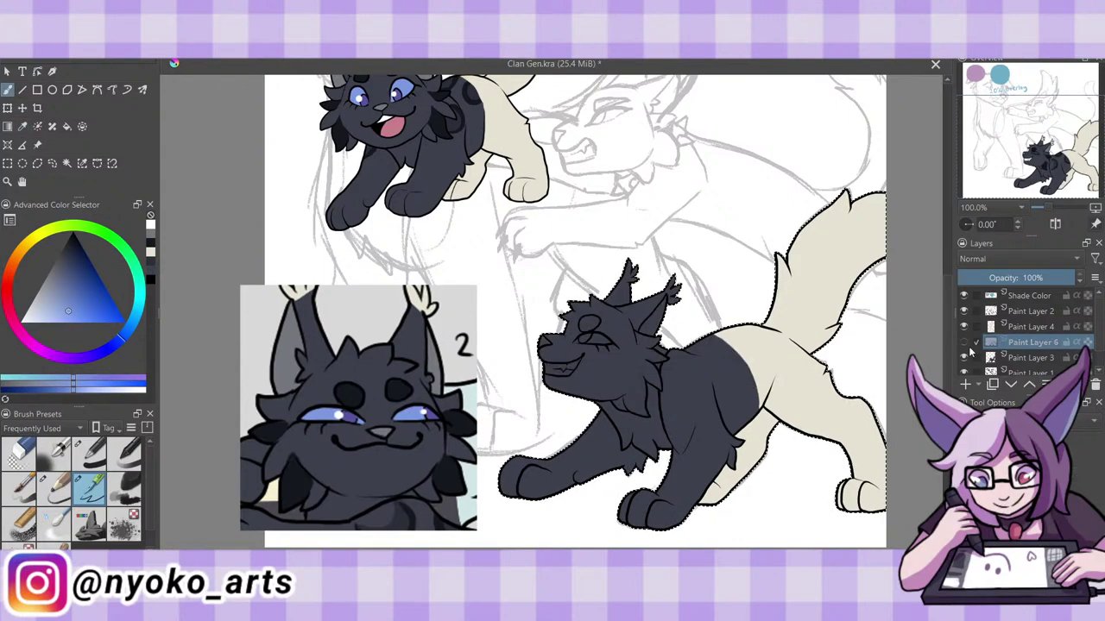
{"action": "left_click", "coordinate": [964, 342]}
{"action": "key", "text": "ctrl+e"}
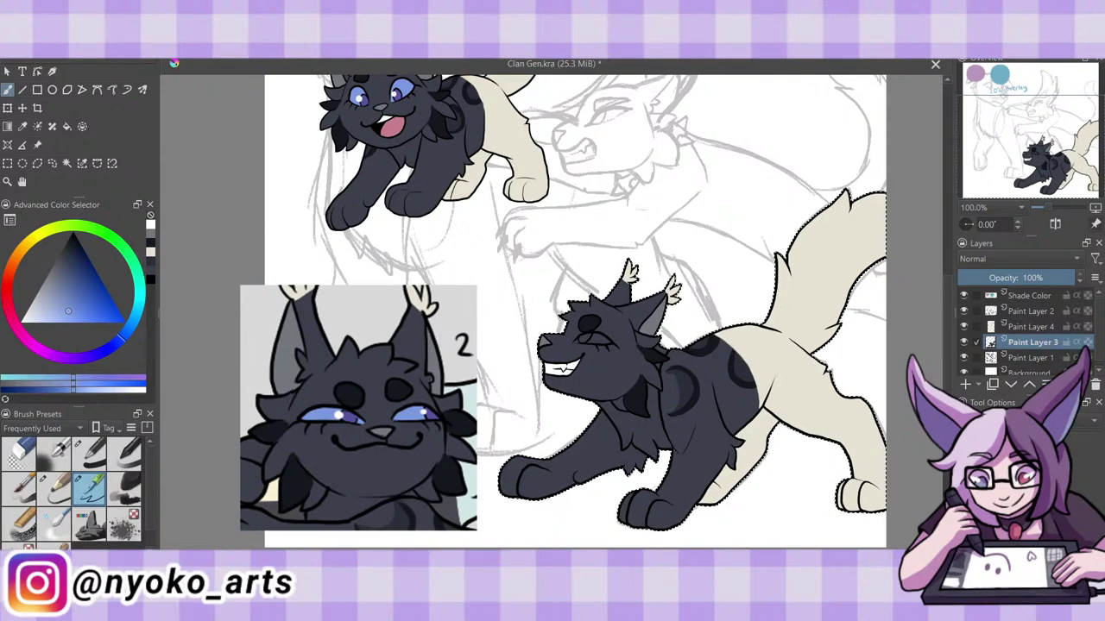
Paint the cat's eye blue and add the purple sampled from the reference's eye to the upper part.
{"action": "key", "text": "ctrl+plus"}
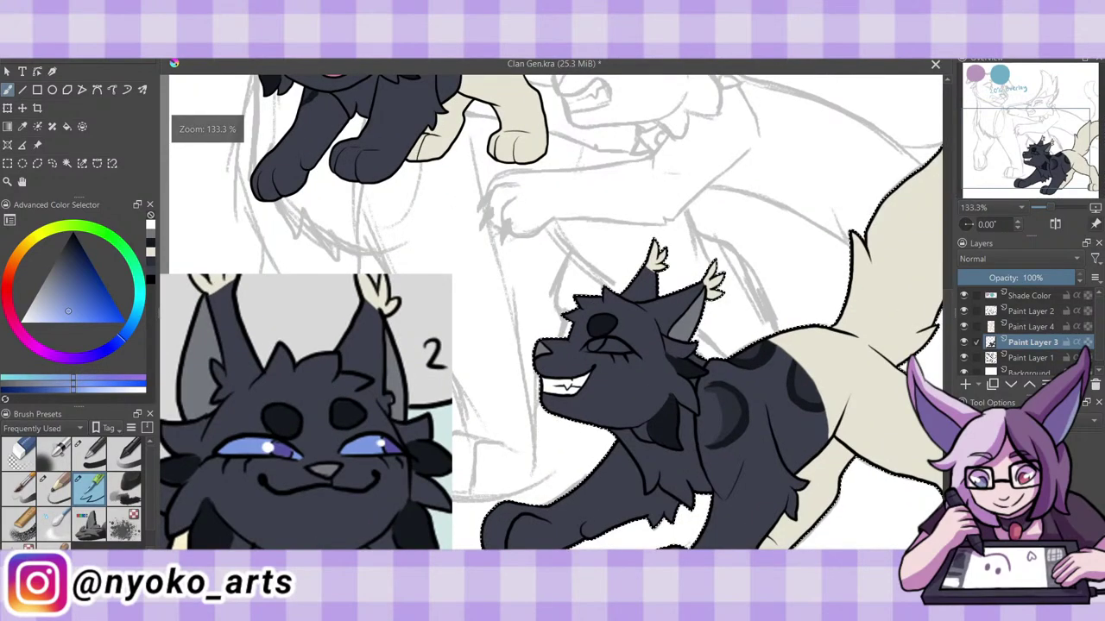
{"action": "mouse_move", "coordinate": [585, 349]}
{"action": "left_mouse_down"}
{"action": "mouse_move", "coordinate": [628, 350]}
{"action": "mouse_move", "coordinate": [608, 344]}
{"action": "left_mouse_up"}
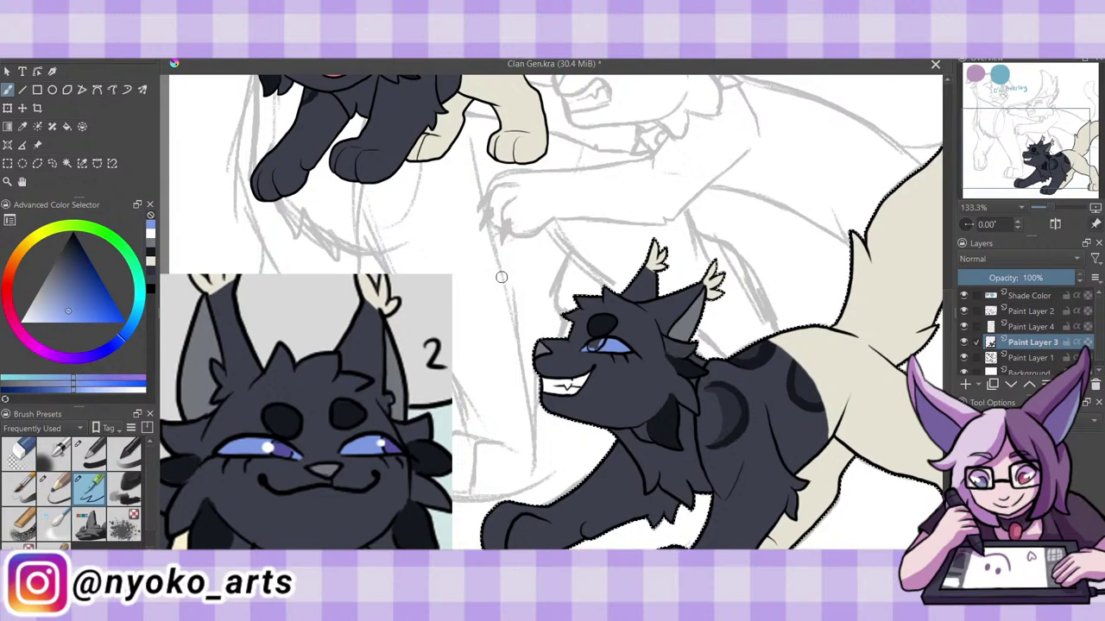
{"action": "key", "text": "p"}
{"action": "left_click_drag", "start_coordinate": [294, 460], "coordinate": [285, 451]}
{"action": "key", "text": "b"}
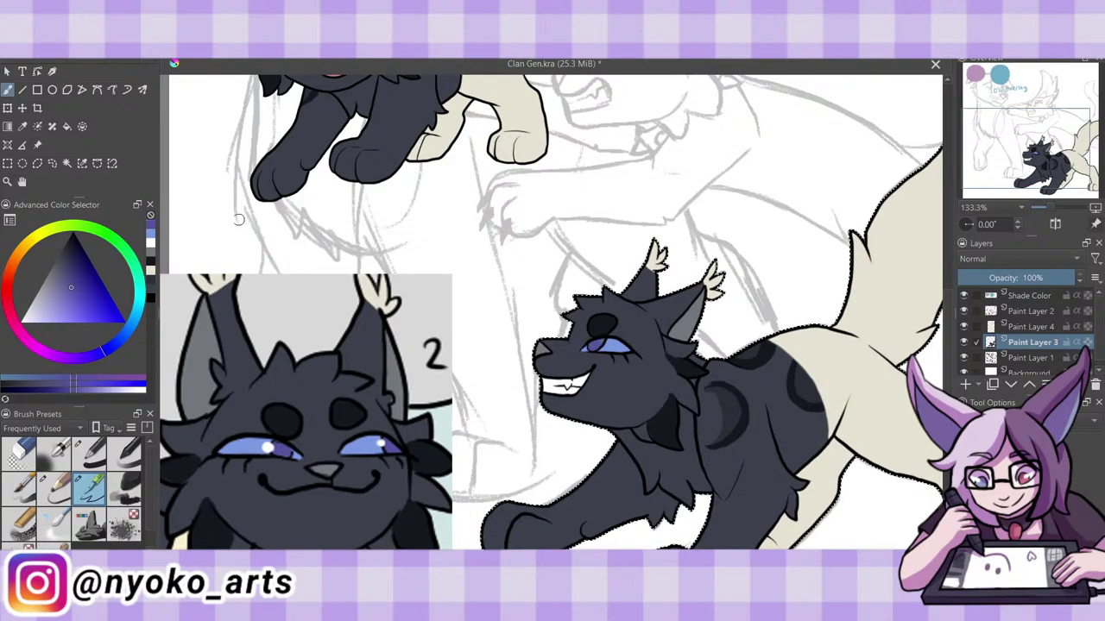
Merge the layer with the cat's face details and markings down into the base colour layer below it.
{"action": "left_click", "coordinate": [152, 284]}
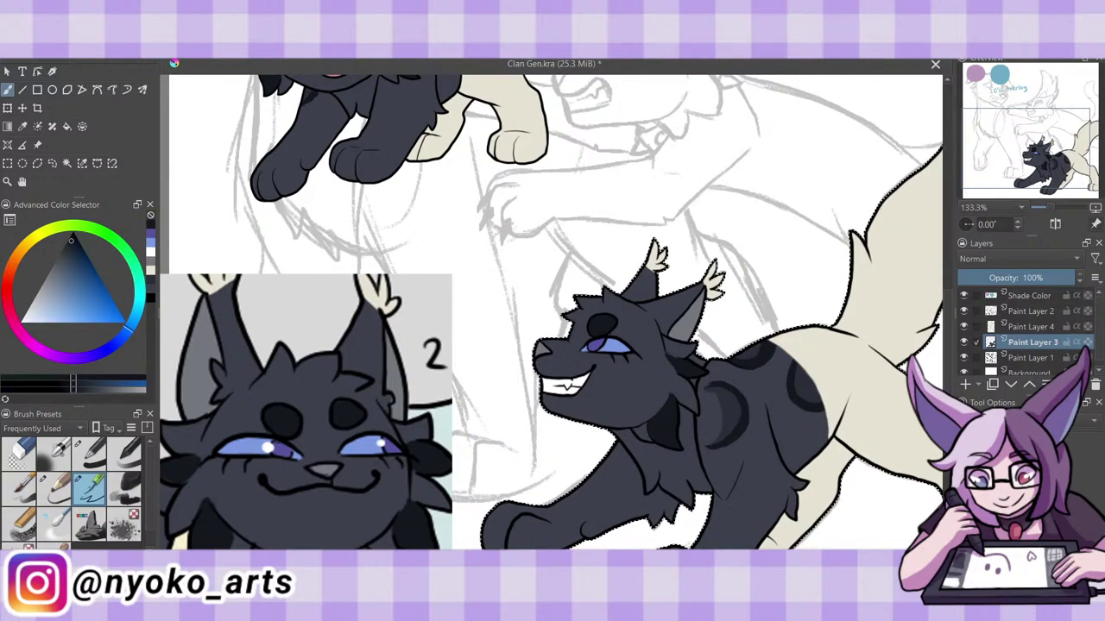
{"action": "key", "text": "ctrl+minus"}
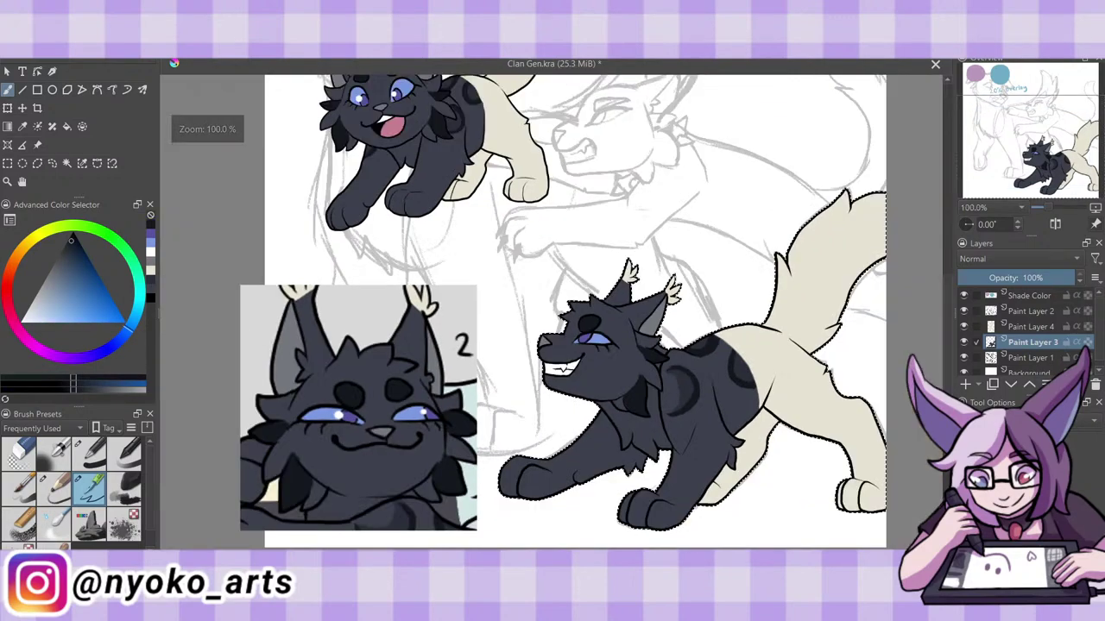
{"action": "left_click", "coordinate": [1001, 325]}
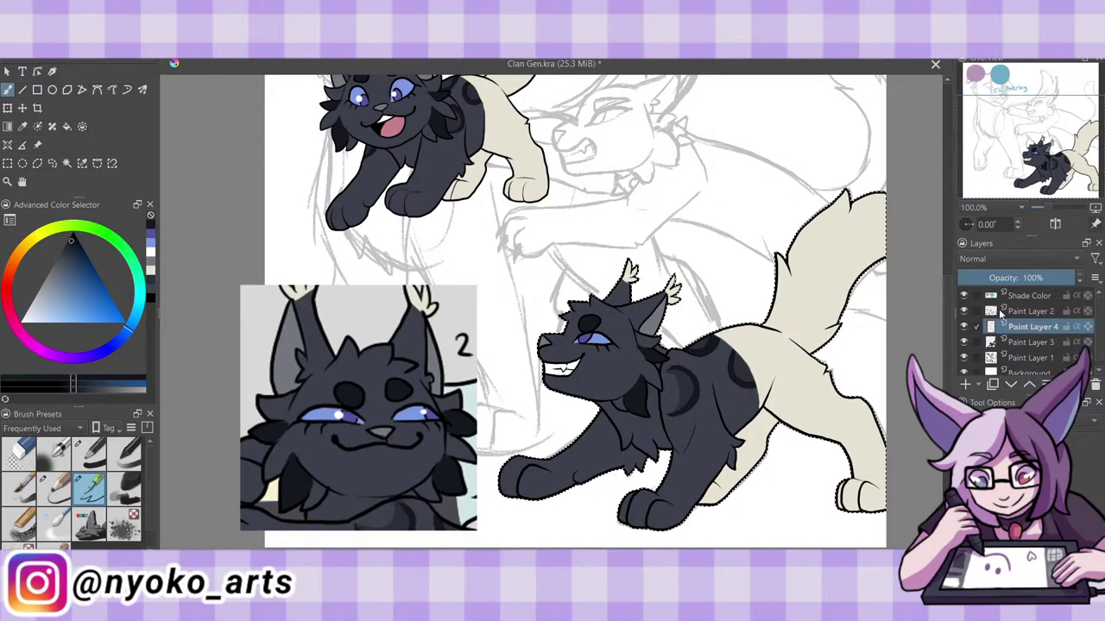
{"action": "key", "text": "ctrl+e"}
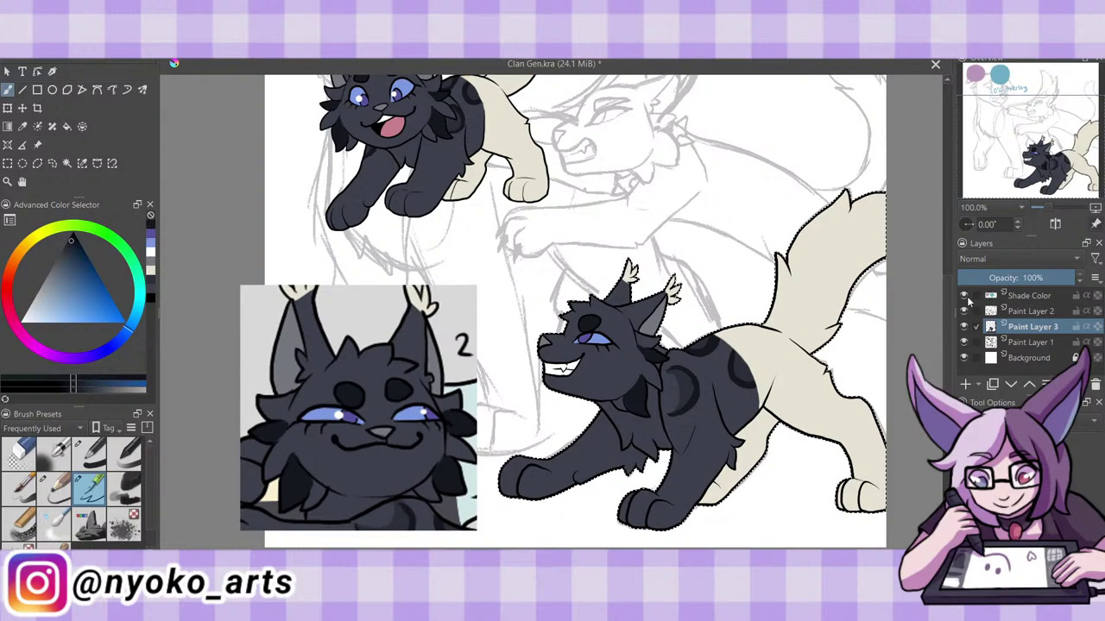
Sample the purple from the shade-colour swatch and hide the Shade Color layer.
{"action": "left_click_drag", "start_coordinate": [947, 296], "coordinate": [947, 258]}
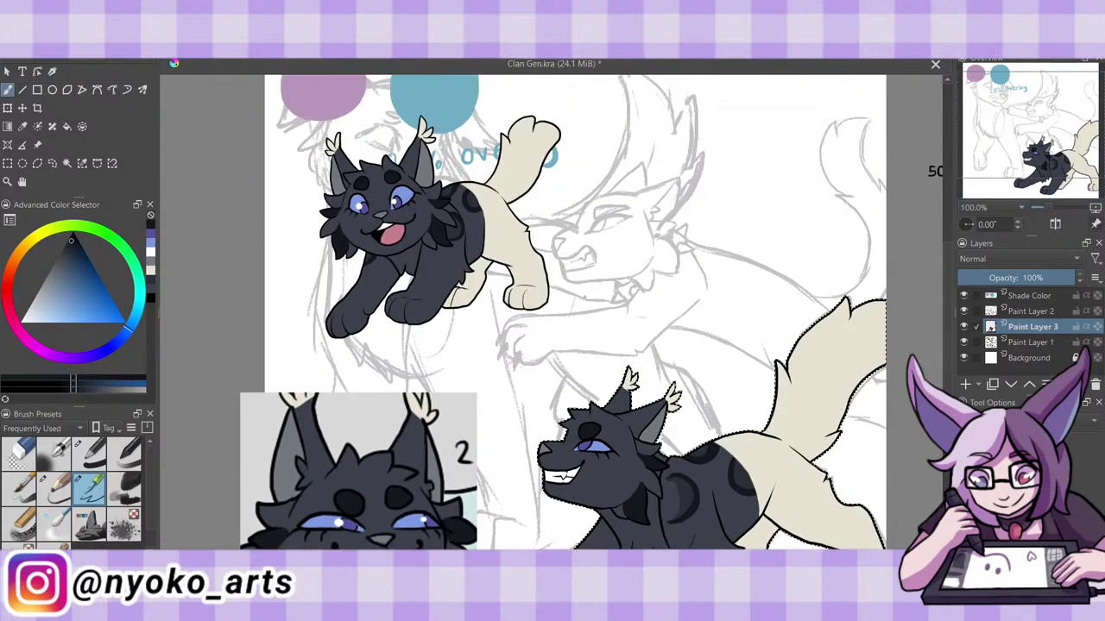
{"action": "left_click", "coordinate": [22, 126]}
{"action": "left_click", "coordinate": [321, 95]}
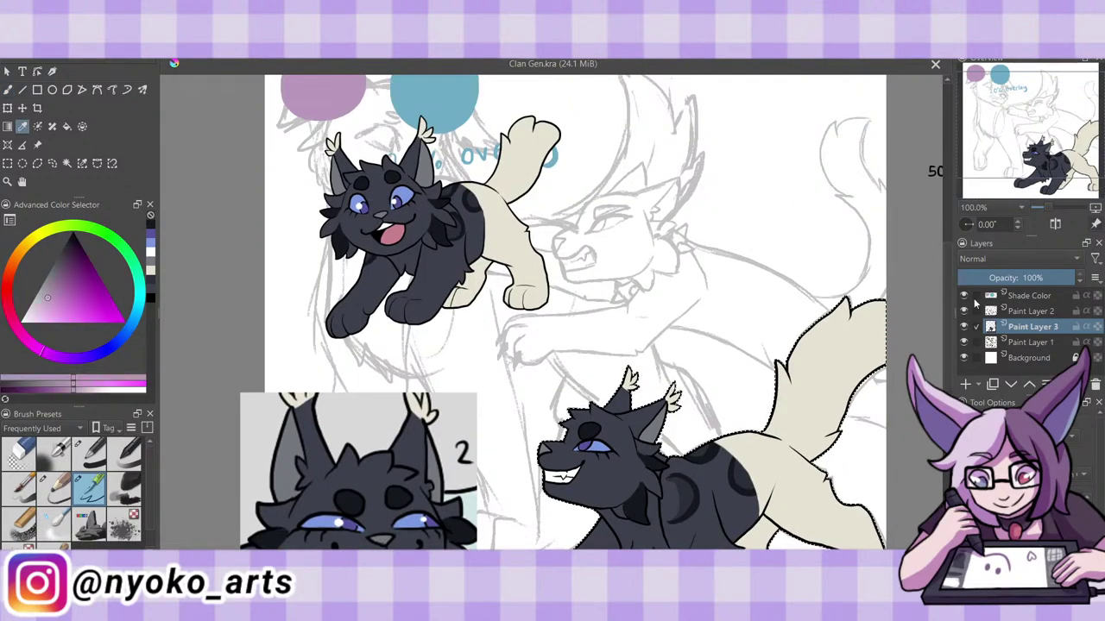
{"action": "left_click", "coordinate": [963, 296]}
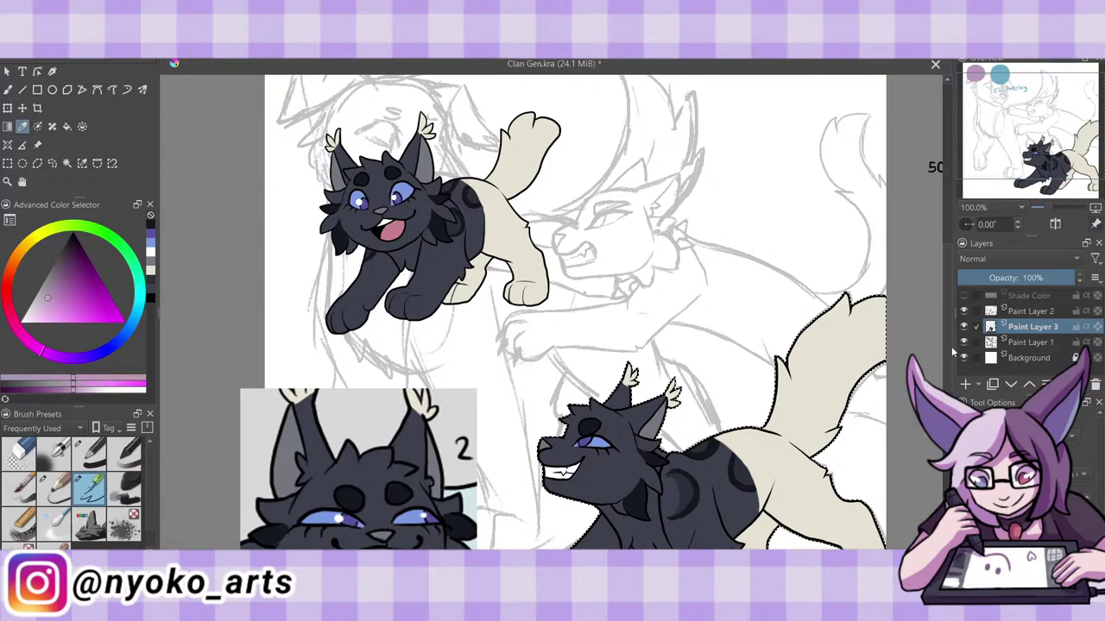
Add a new layer above the cat's colours, set its blending mode to Multiply and save the file.
{"action": "scroll", "coordinate": [574, 311], "scroll_direction": "down", "scroll_amount": 3}
{"action": "left_click", "coordinate": [968, 384]}
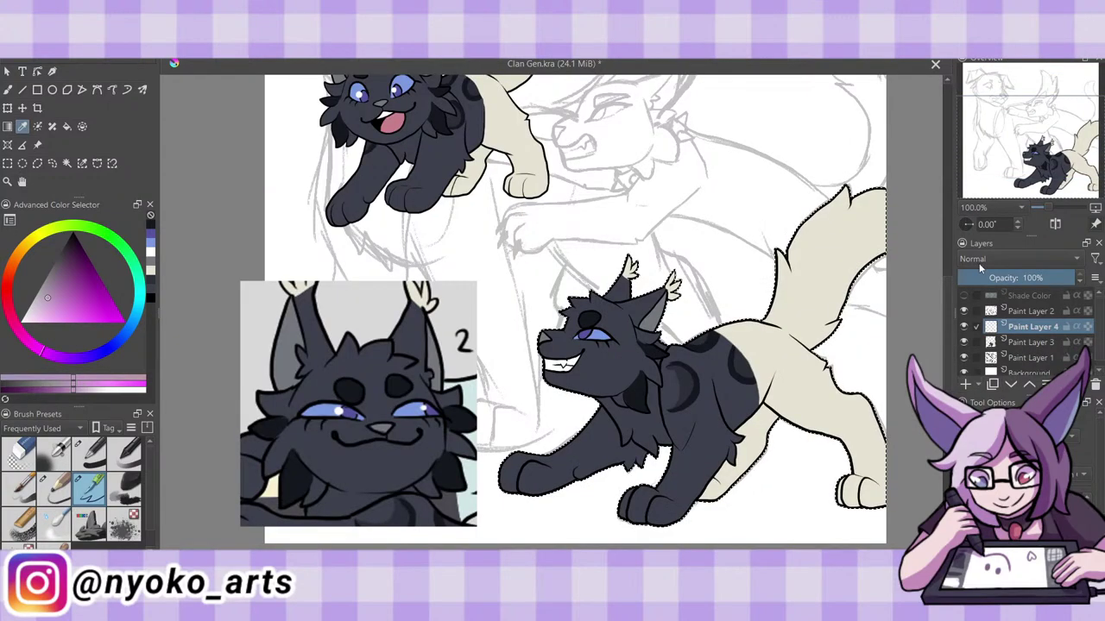
{"action": "left_click", "coordinate": [979, 259]}
{"action": "left_click", "coordinate": [979, 250]}
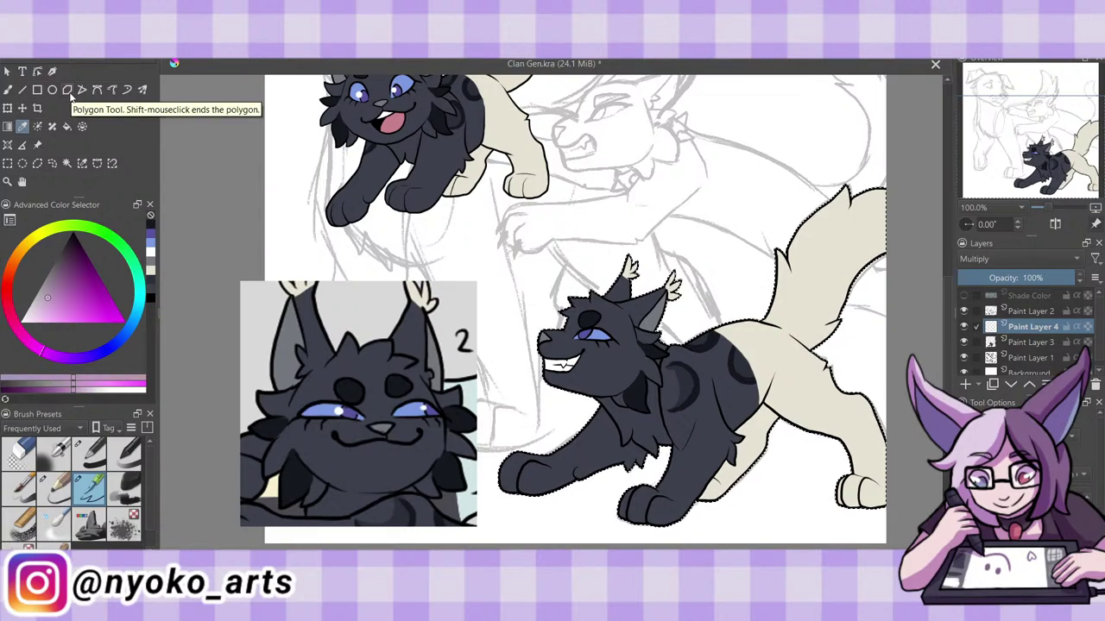
{"action": "key", "text": "ctrl+s"}
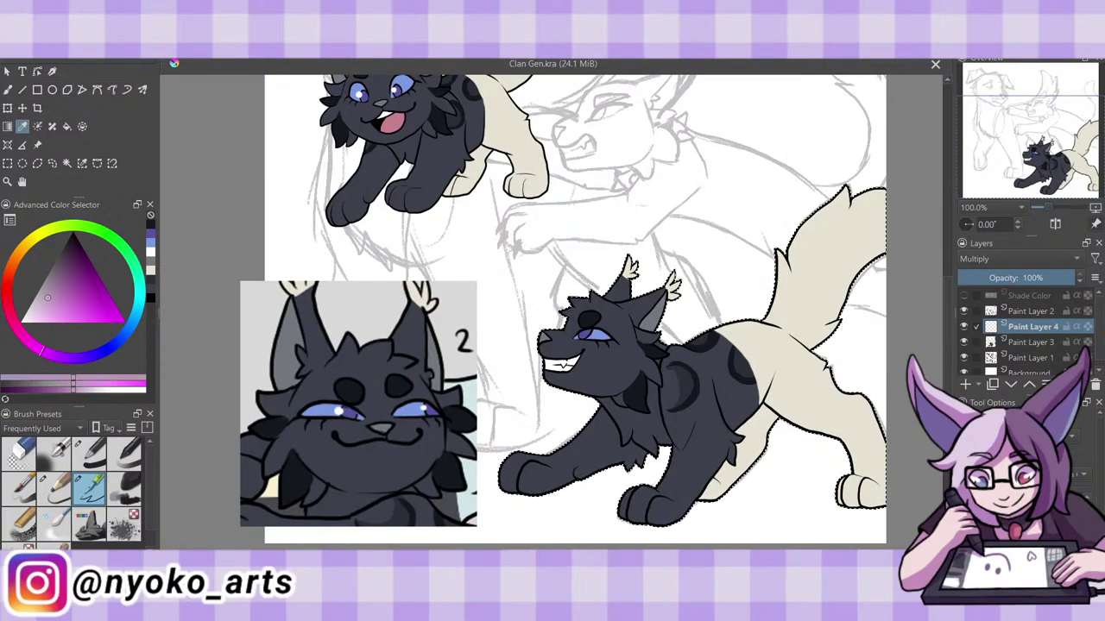
Paint purple shading on the cat's tail underside, hind legs and flank, undoing the last stroke.
{"action": "left_click", "coordinate": [8, 90]}
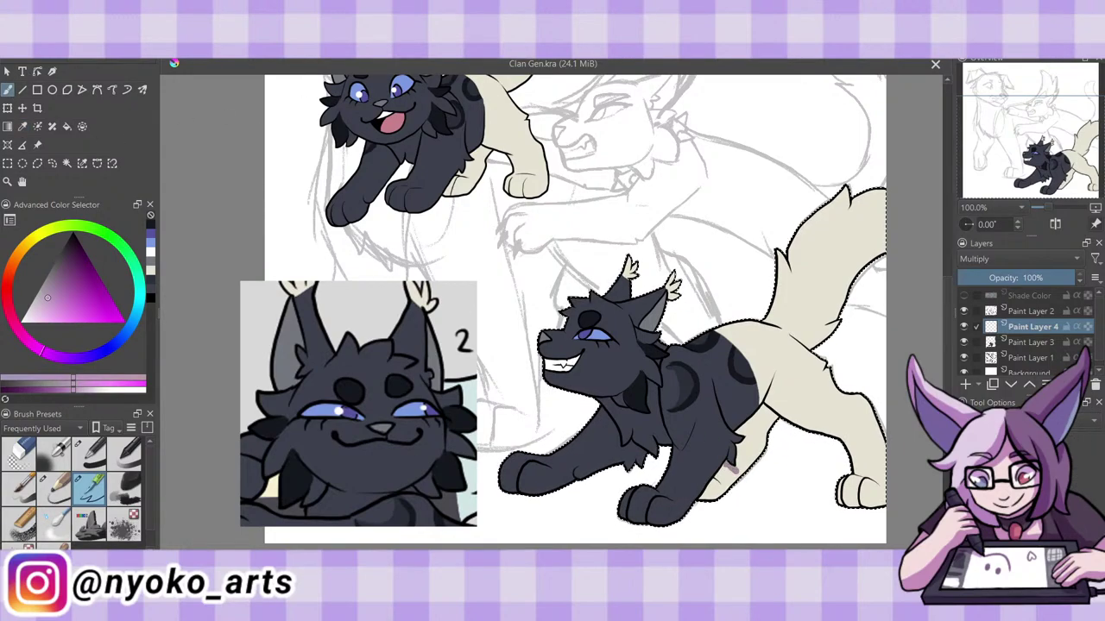
{"action": "left_click_drag", "start_coordinate": [733, 471], "coordinate": [731, 467]}
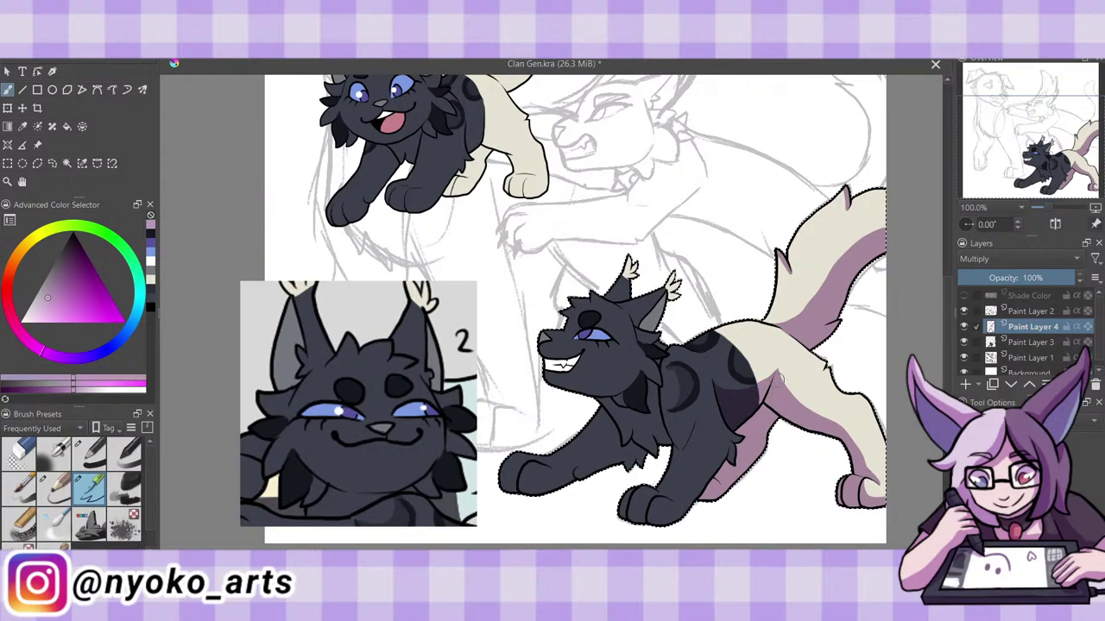
{"action": "key", "text": "ctrl+z"}
Touch up the edge of the dark patch on the cat's back on Paint Layer 3 with the dark fur colour.
{"action": "key", "text": "Page_Down"}
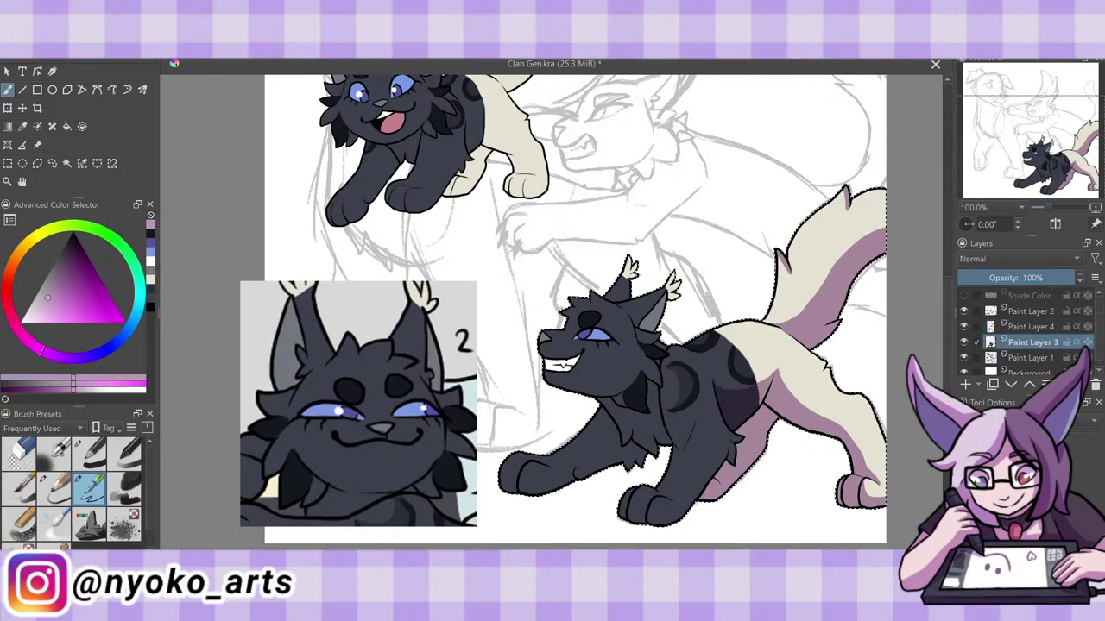
{"action": "left_click", "coordinate": [151, 297]}
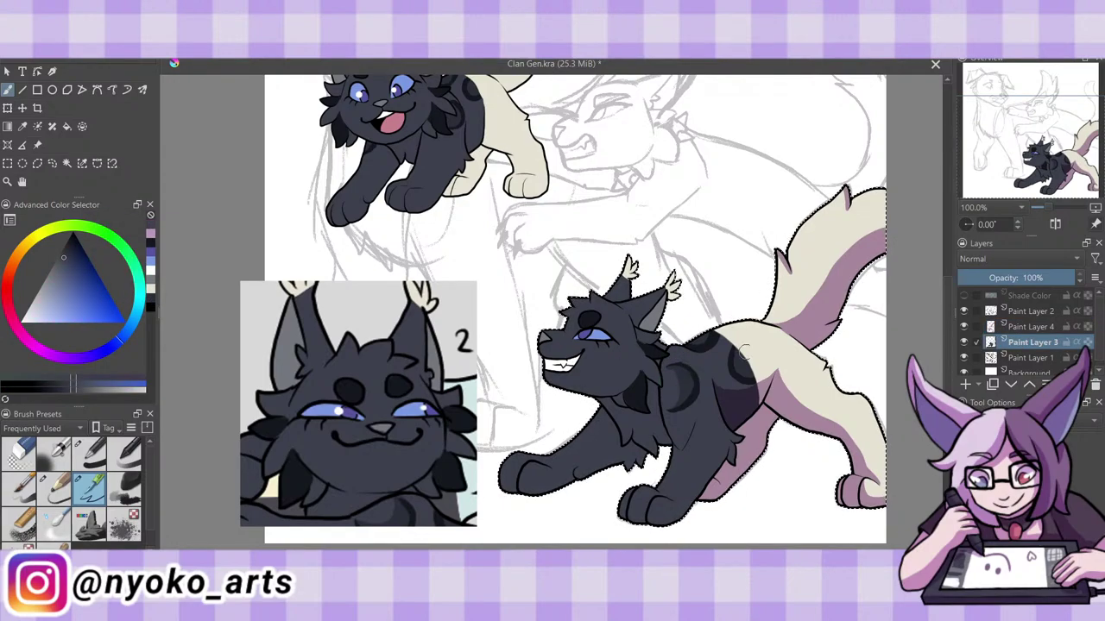
{"action": "left_click_drag", "start_coordinate": [742, 353], "coordinate": [730, 341]}
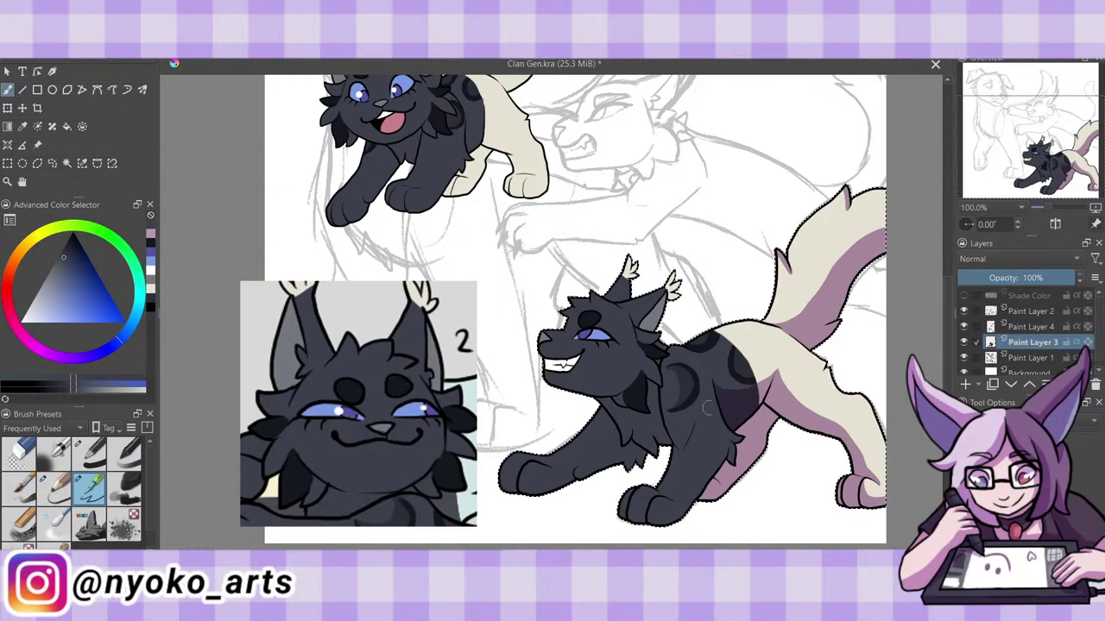
Continue the purple shading on the Multiply layer over the cat's chin, neck, chest, teeth, near ear and far foreleg.
{"action": "left_click", "coordinate": [1027, 327]}
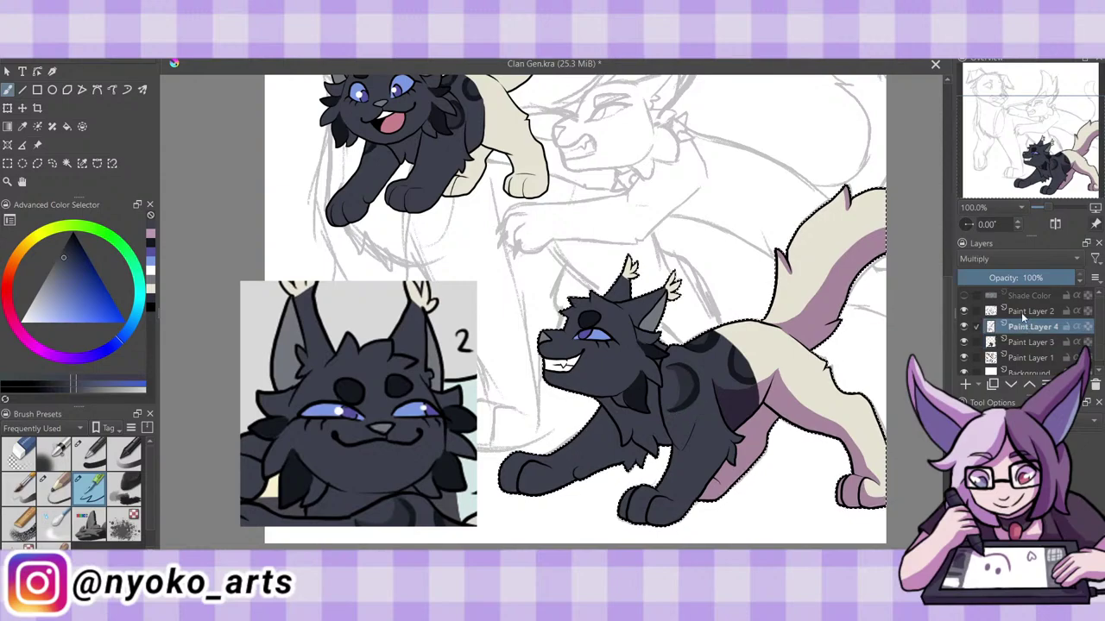
{"action": "left_click", "coordinate": [153, 233]}
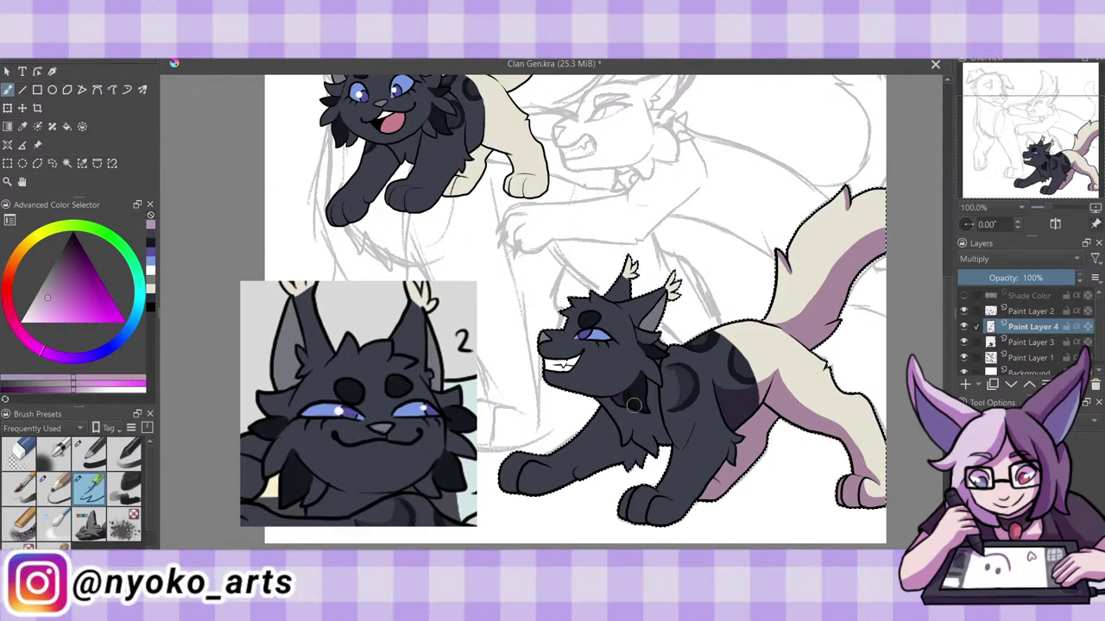
{"action": "left_click_drag", "start_coordinate": [628, 390], "coordinate": [593, 397]}
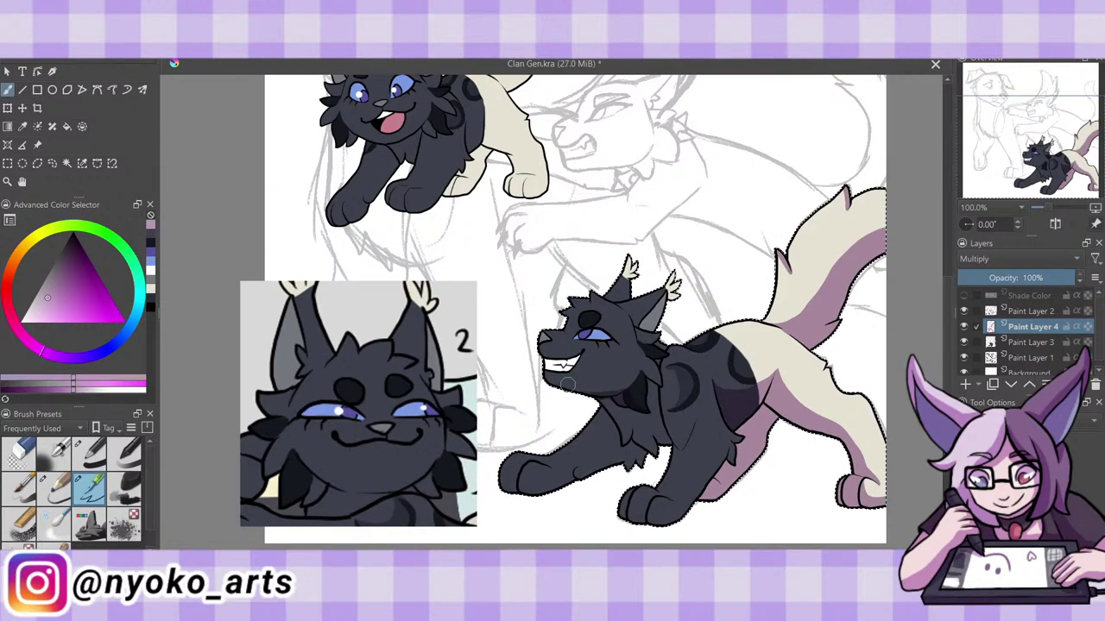
{"action": "key", "text": "ctrl+z"}
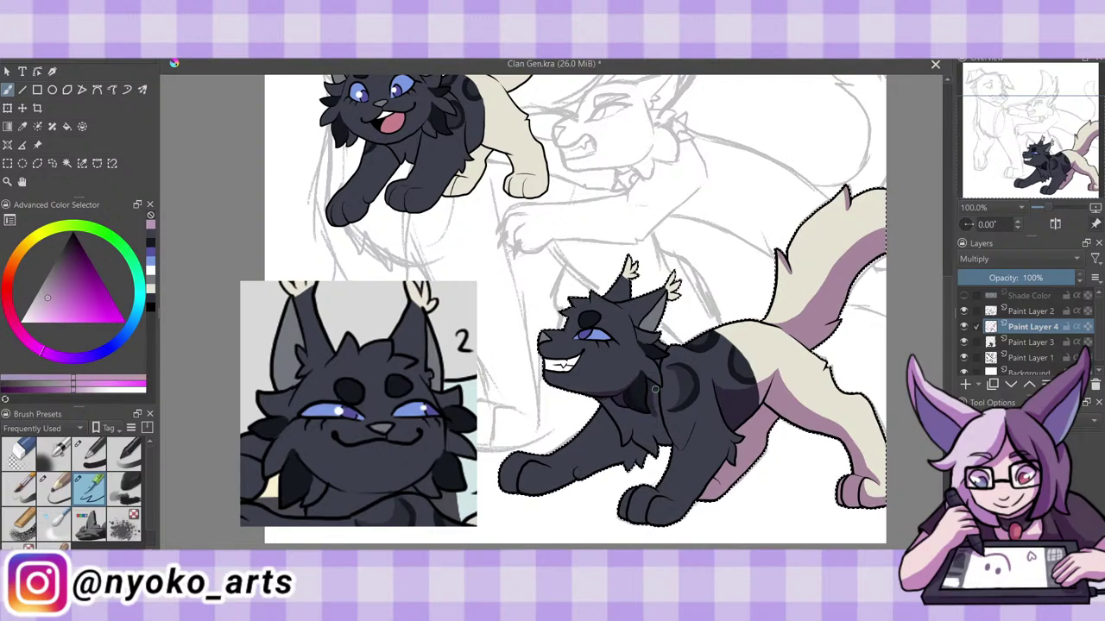
{"action": "left_click_drag", "start_coordinate": [661, 429], "coordinate": [653, 458]}
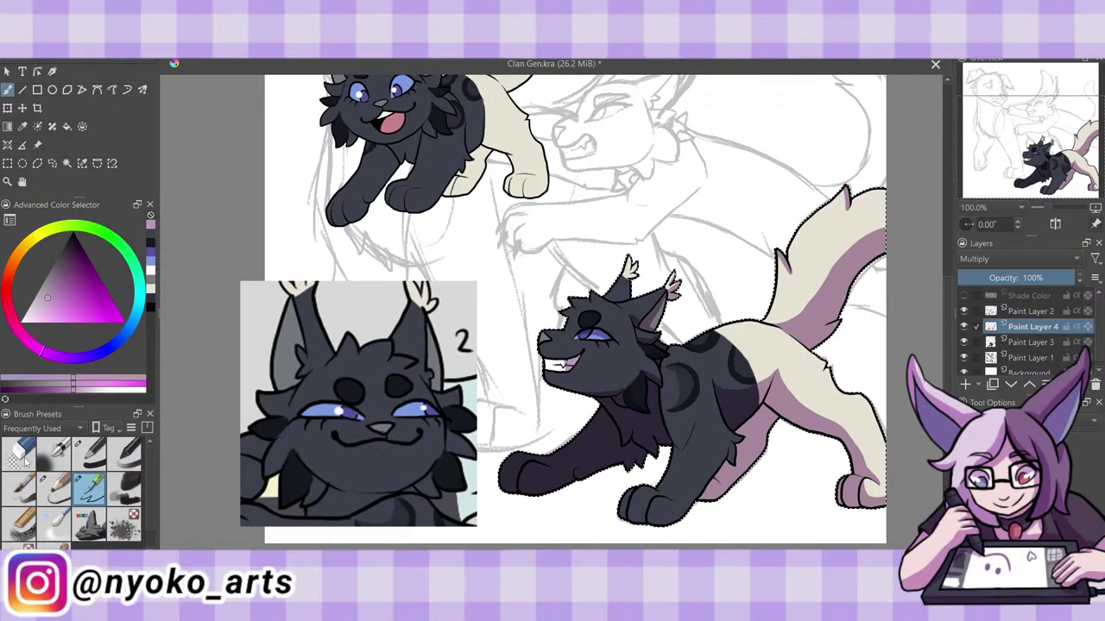
Shade the cat's far ear, shoulder, near foreleg and paw, cleaning up the shading with the eraser.
{"action": "left_click", "coordinate": [23, 456]}
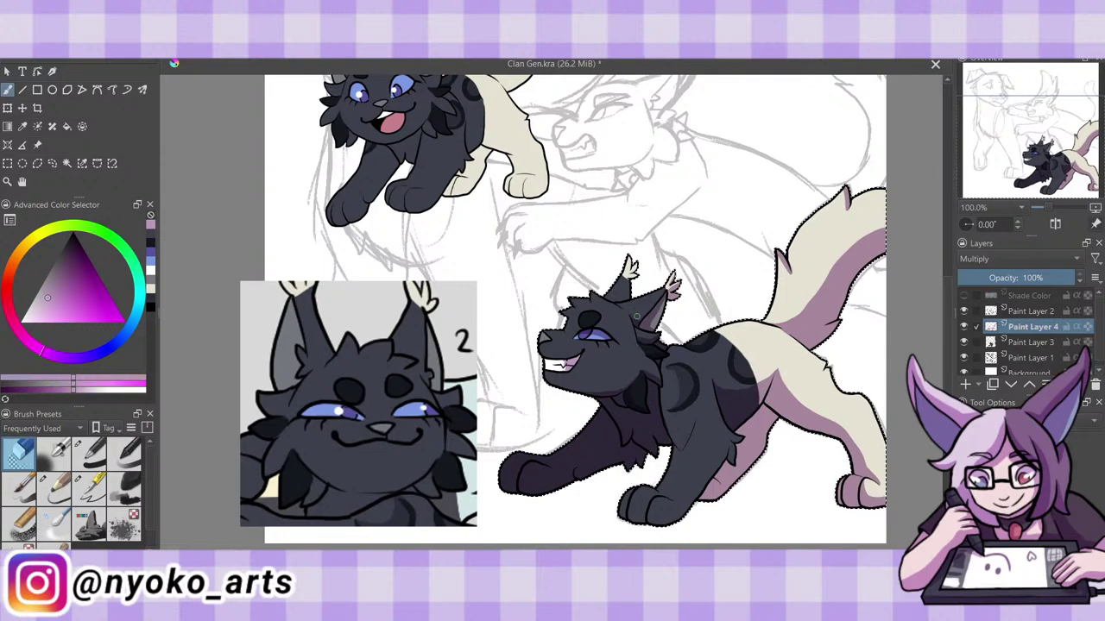
{"action": "key", "text": "slash"}
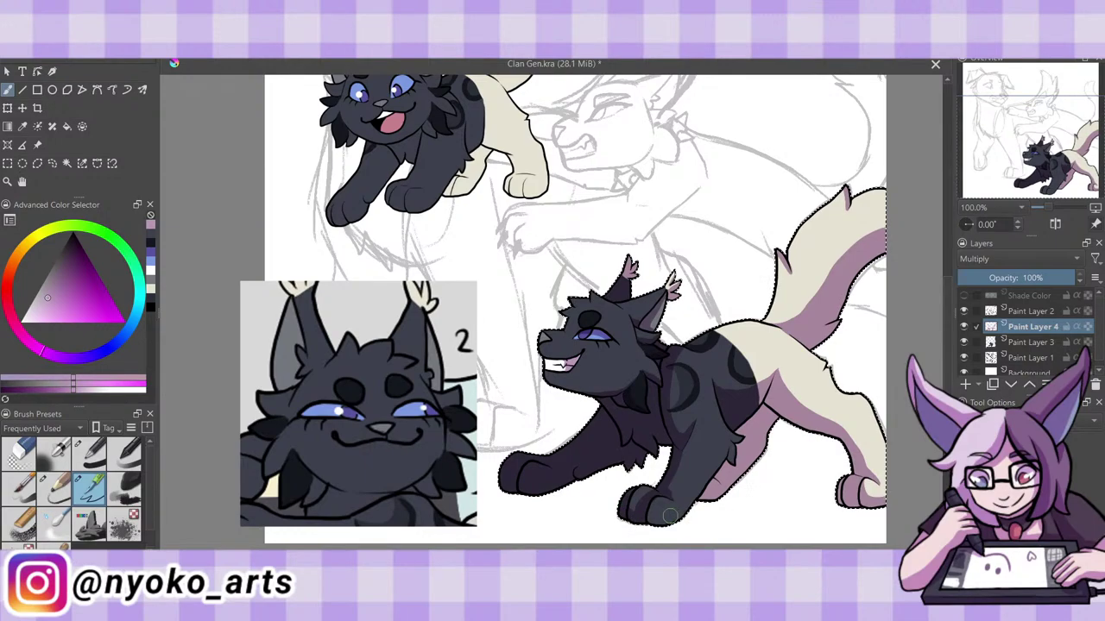
{"action": "left_click_drag", "start_coordinate": [669, 515], "coordinate": [685, 518]}
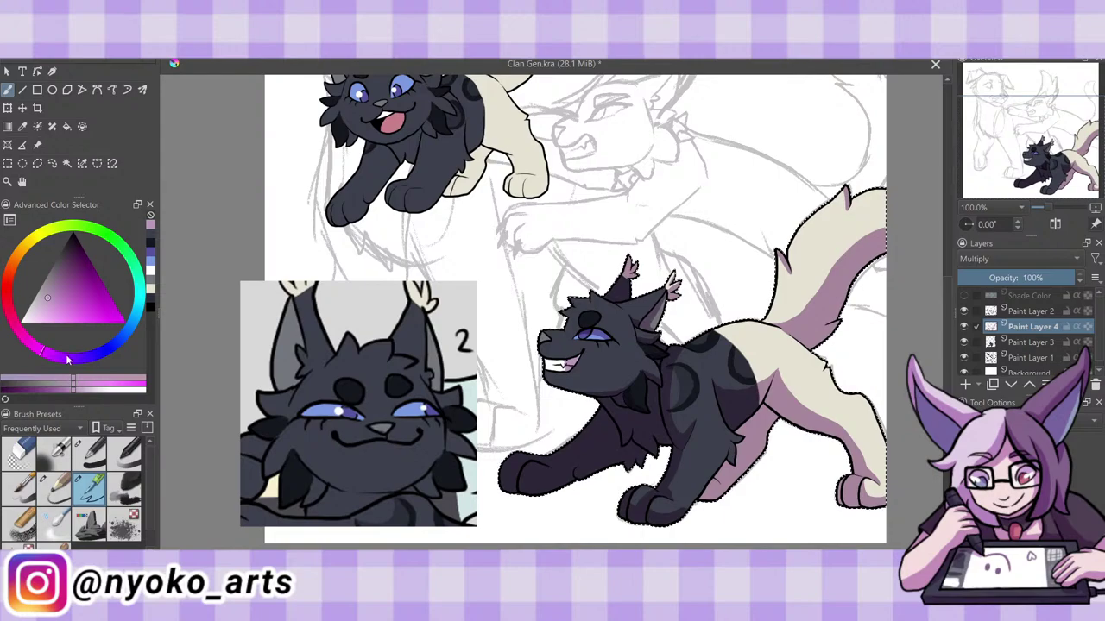
{"action": "key", "text": "/"}
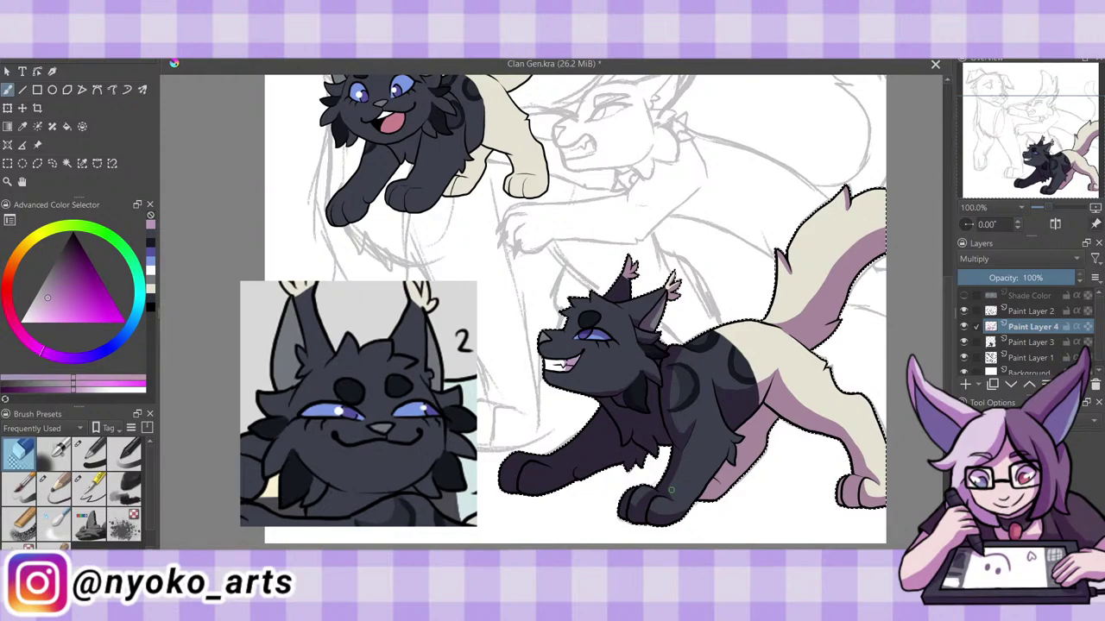
{"action": "key", "text": "slash"}
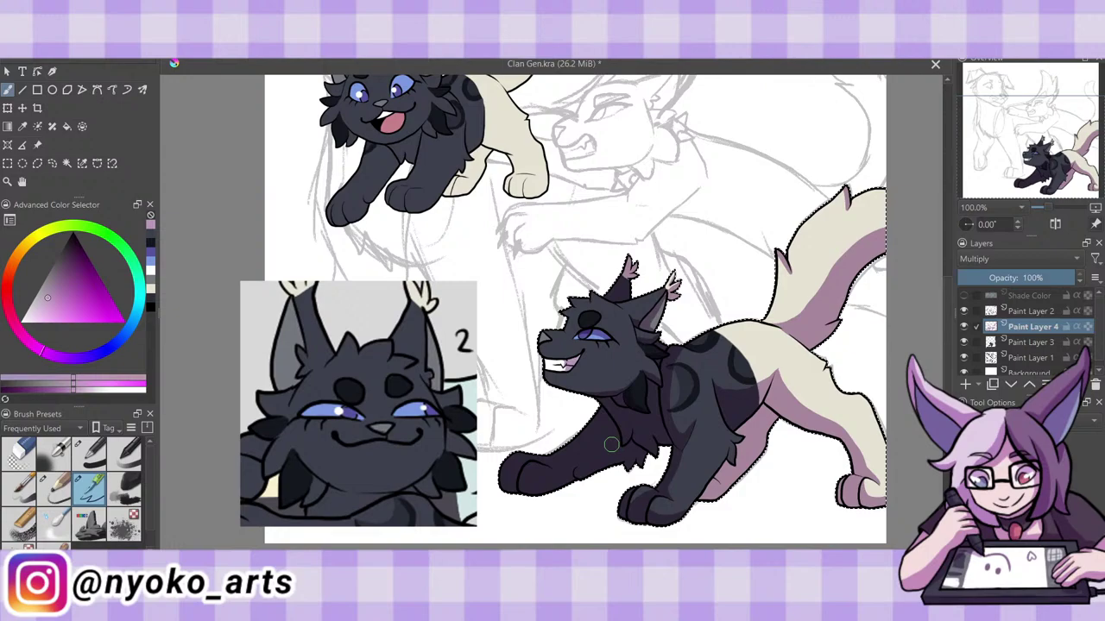
{"action": "key", "text": "slash"}
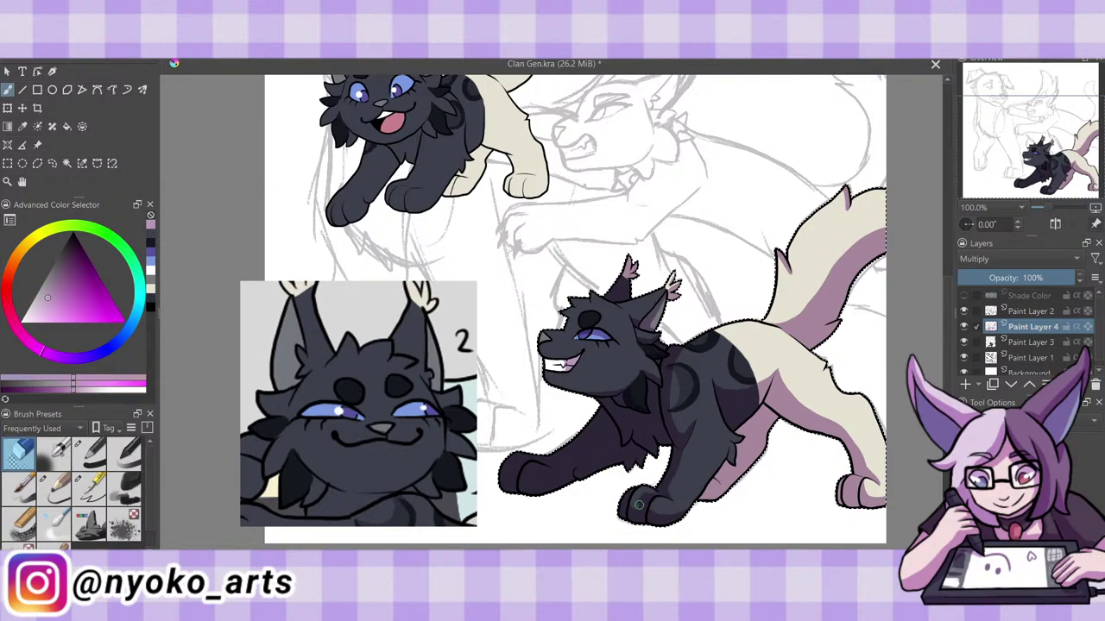
{"action": "key", "text": "slash"}
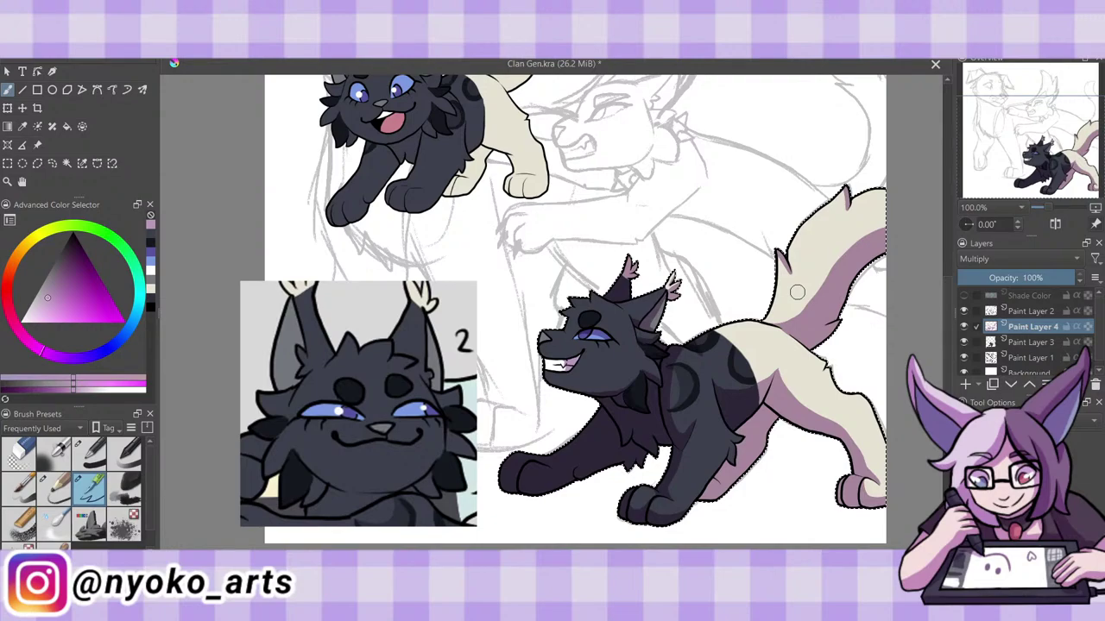
Merge the shading into the cat's colour layer, add a new layer and switch the paint colour to white.
{"action": "key", "text": "ctrl+e"}
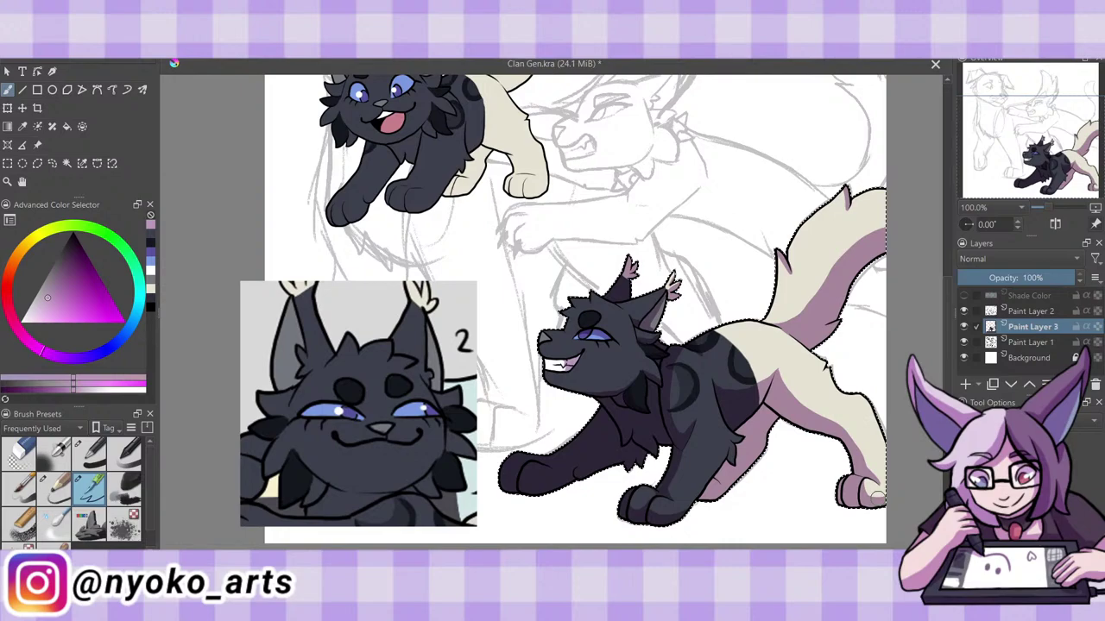
{"action": "key", "text": "Insert"}
{"action": "left_click_drag", "start_coordinate": [723, 247], "coordinate": [682, 248]}
{"action": "key", "text": "x"}
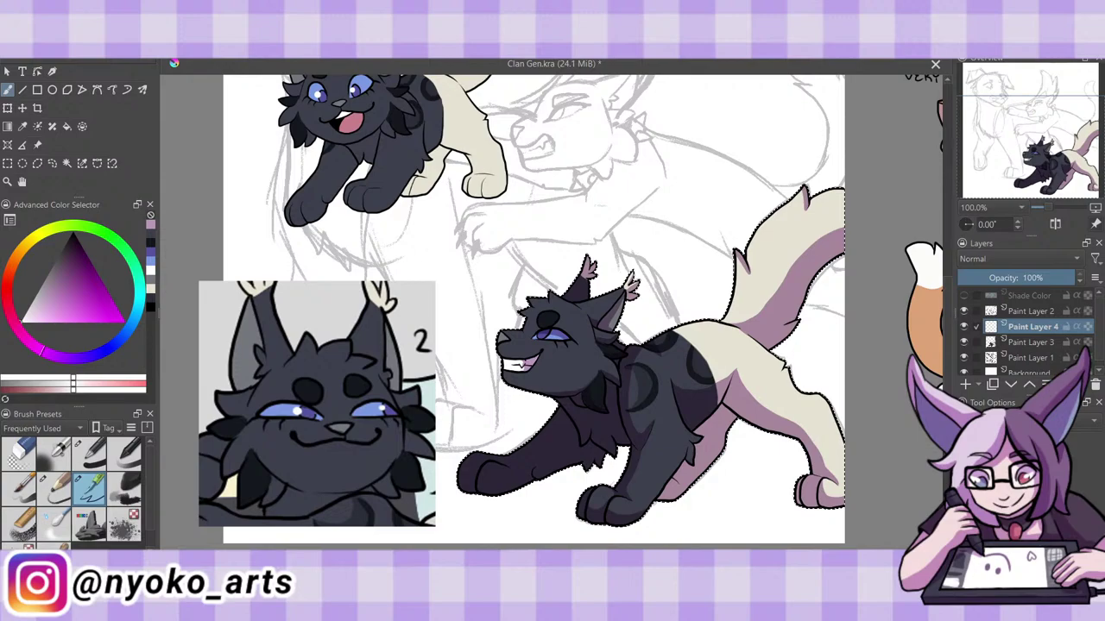
Paint white highlights along the upper edges of the cat's tail, hind leg and back.
{"action": "left_click_drag", "start_coordinate": [744, 269], "coordinate": [796, 197]}
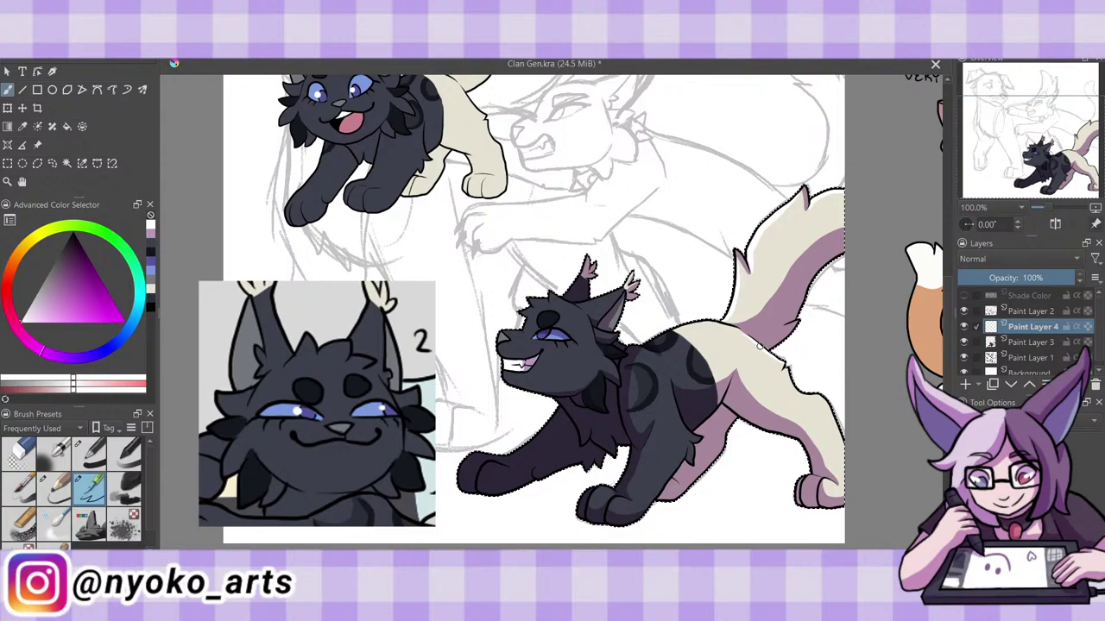
{"action": "left_click_drag", "start_coordinate": [784, 366], "coordinate": [841, 425]}
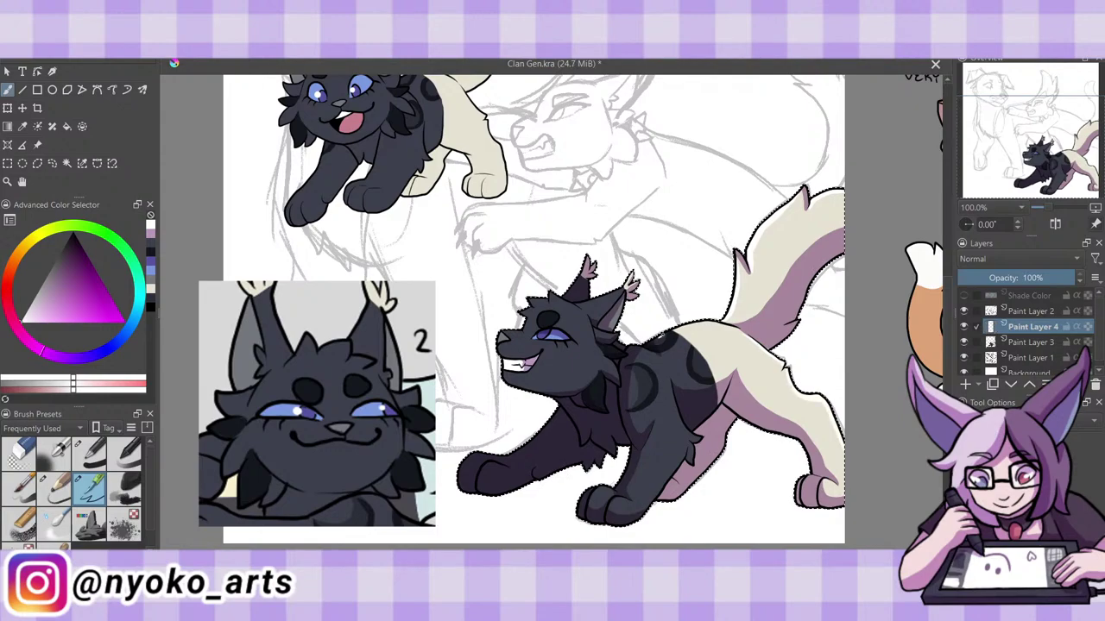
{"action": "left_click_drag", "start_coordinate": [660, 329], "coordinate": [725, 327]}
Paint a white rim highlight down the back edge of the cat's near foreleg, from shoulder to paw.
{"action": "left_click_drag", "start_coordinate": [670, 381], "coordinate": [692, 438]}
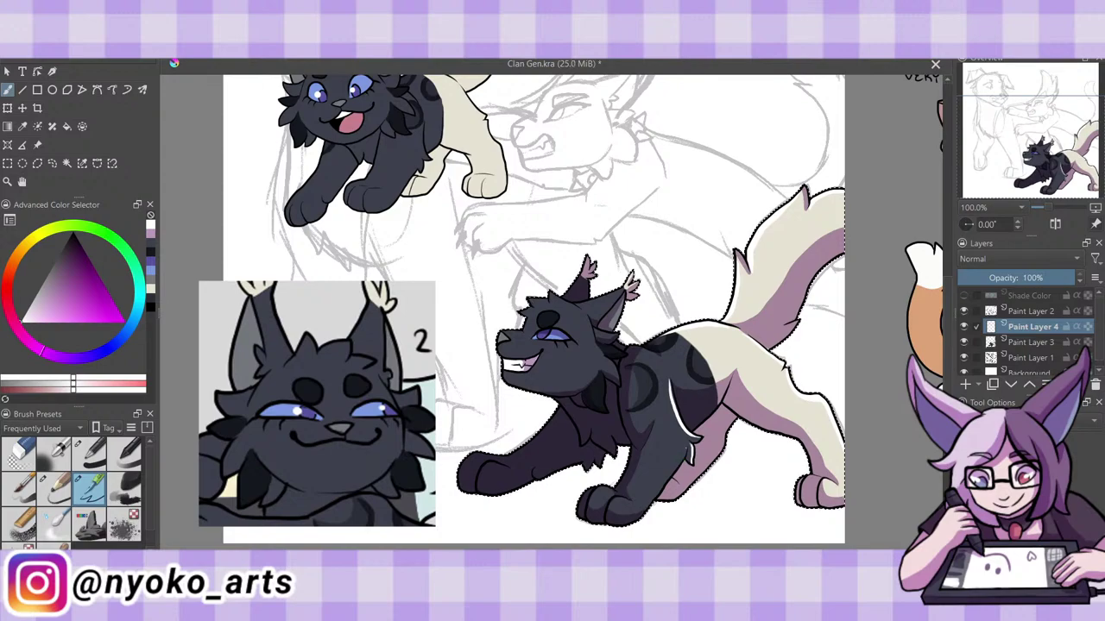
{"action": "left_click_drag", "start_coordinate": [686, 448], "coordinate": [670, 475]}
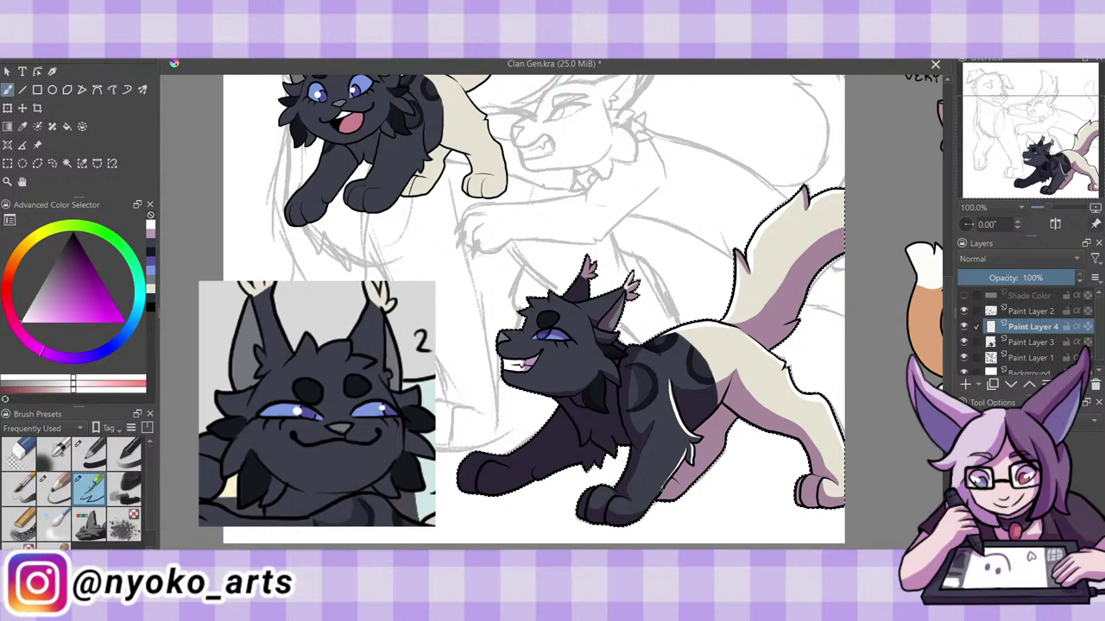
{"action": "left_click_drag", "start_coordinate": [661, 490], "coordinate": [642, 516]}
Paint white highlights on the cat's cheek tufts, the top of its head and its near ear, tidying them with the eraser.
{"action": "left_click_drag", "start_coordinate": [601, 377], "coordinate": [598, 408]}
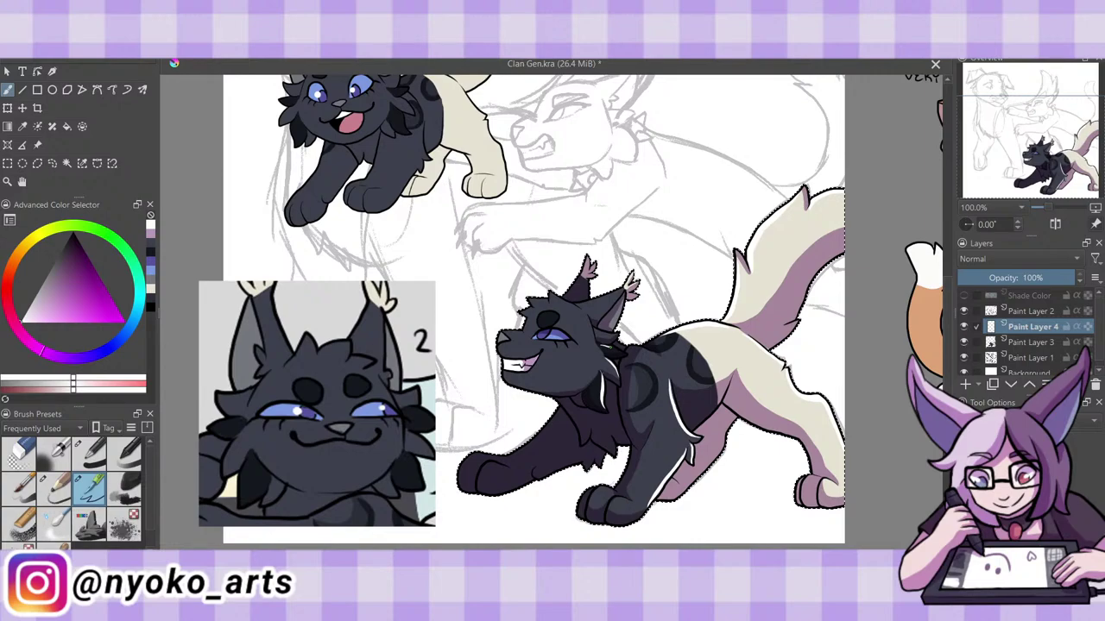
{"action": "left_click_drag", "start_coordinate": [551, 308], "coordinate": [580, 294]}
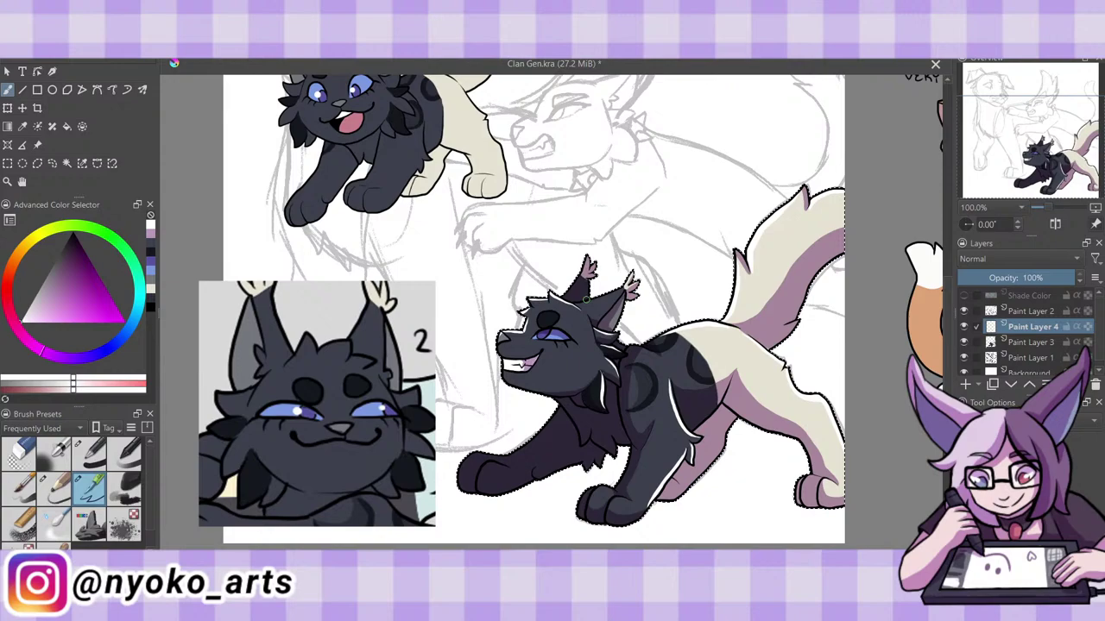
{"action": "key", "text": "slash"}
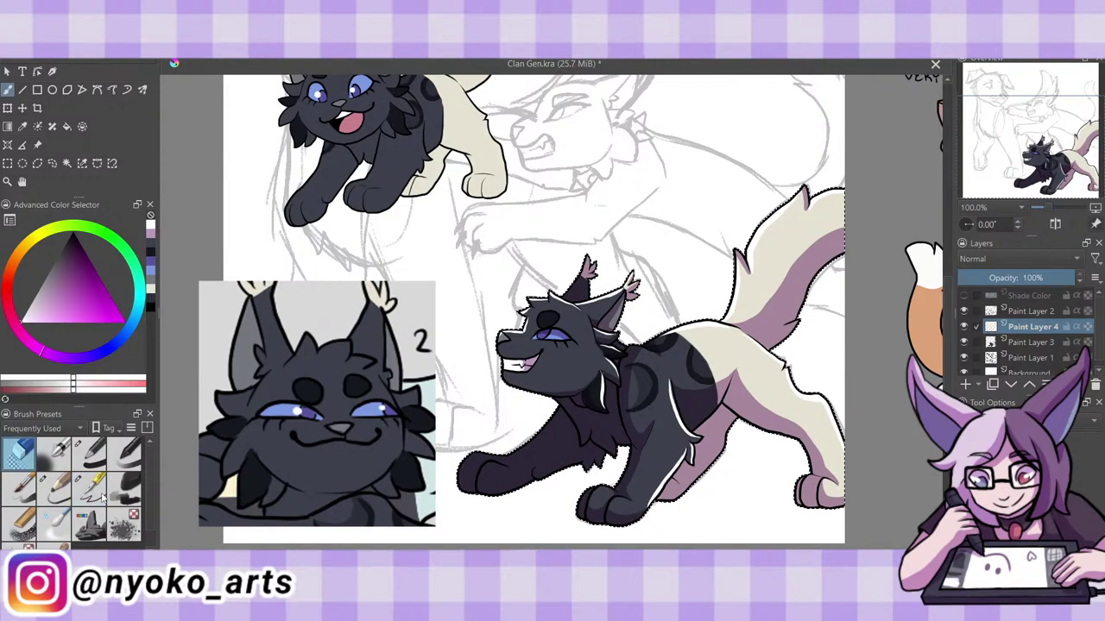
{"action": "key", "text": "slash"}
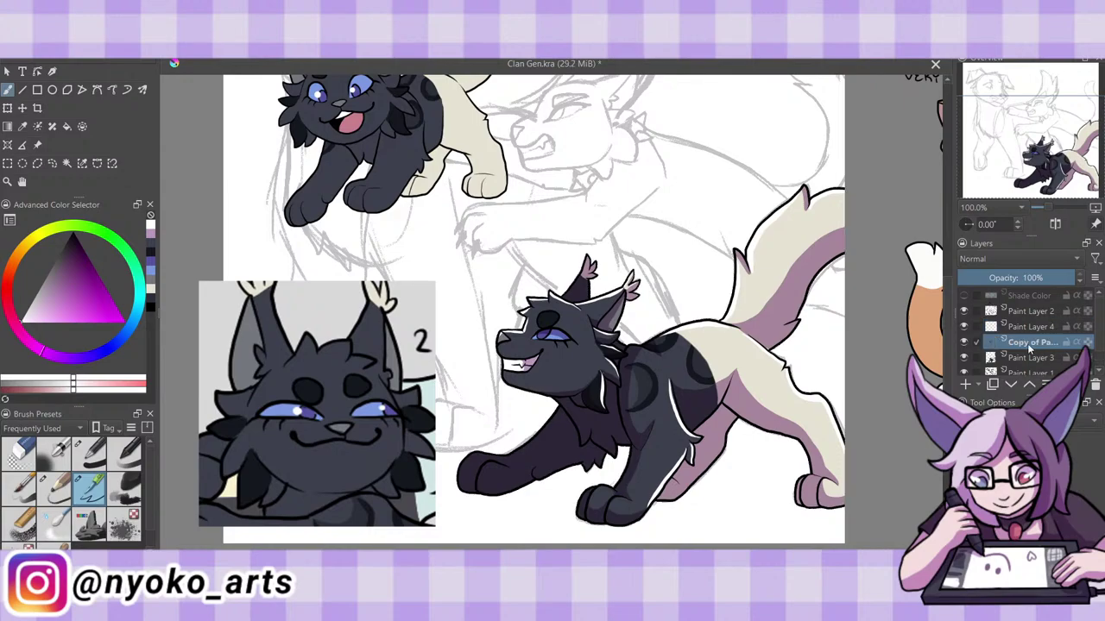
Set the highlight layer's blending mode to Screen, merge it into the cat's colour layer and save the file.
{"action": "left_click_drag", "start_coordinate": [1031, 344], "coordinate": [1030, 328]}
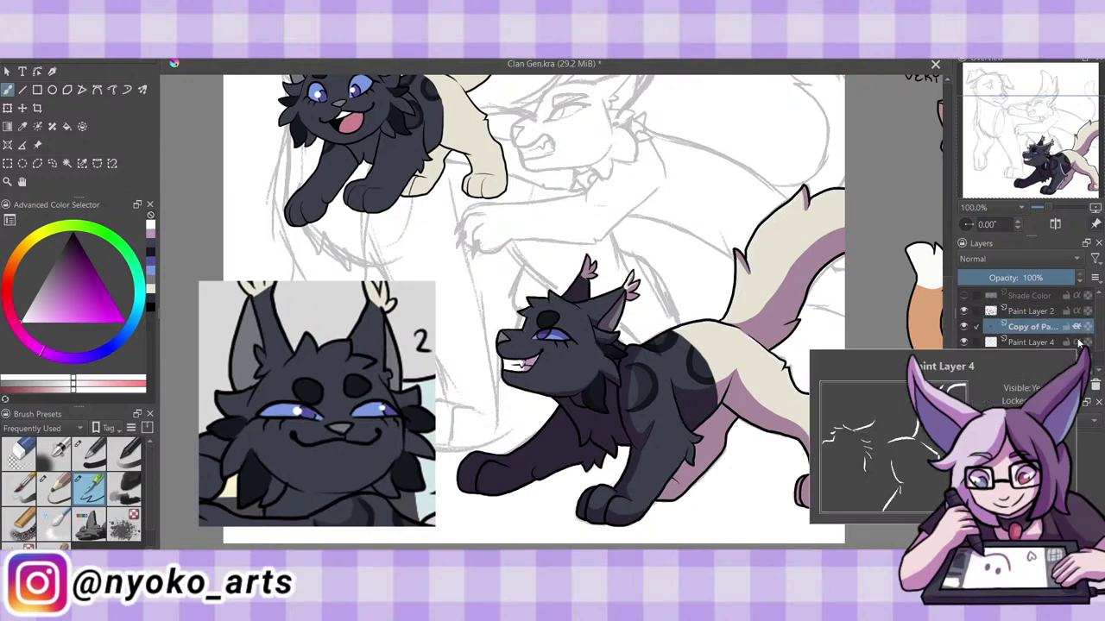
{"action": "key", "text": "ctrl+e"}
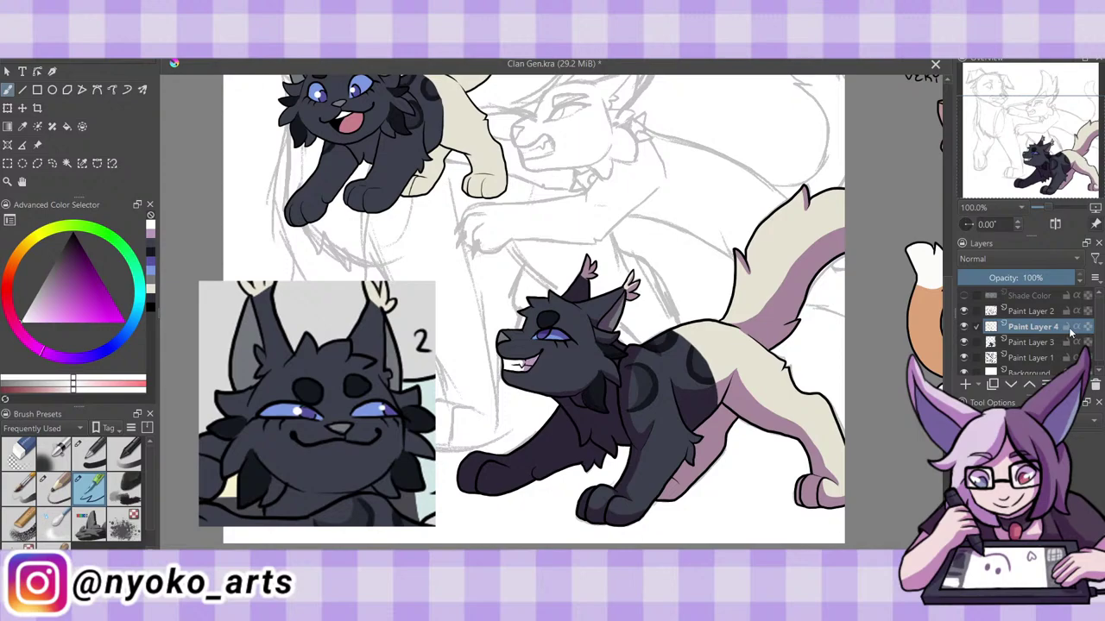
{"action": "left_click", "coordinate": [985, 265]}
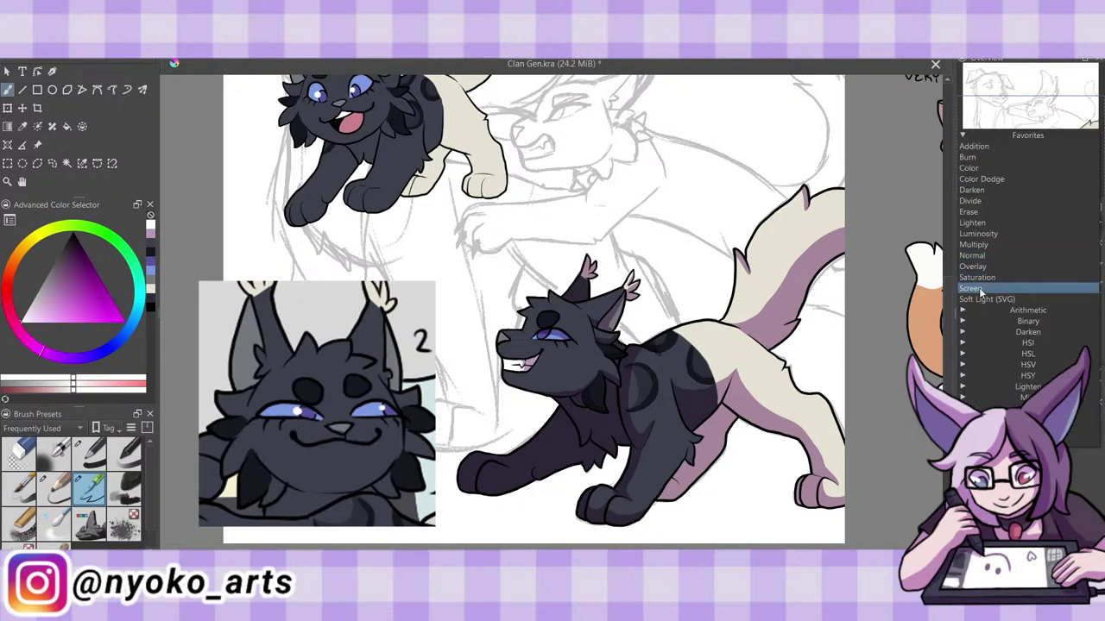
{"action": "left_click", "coordinate": [980, 289]}
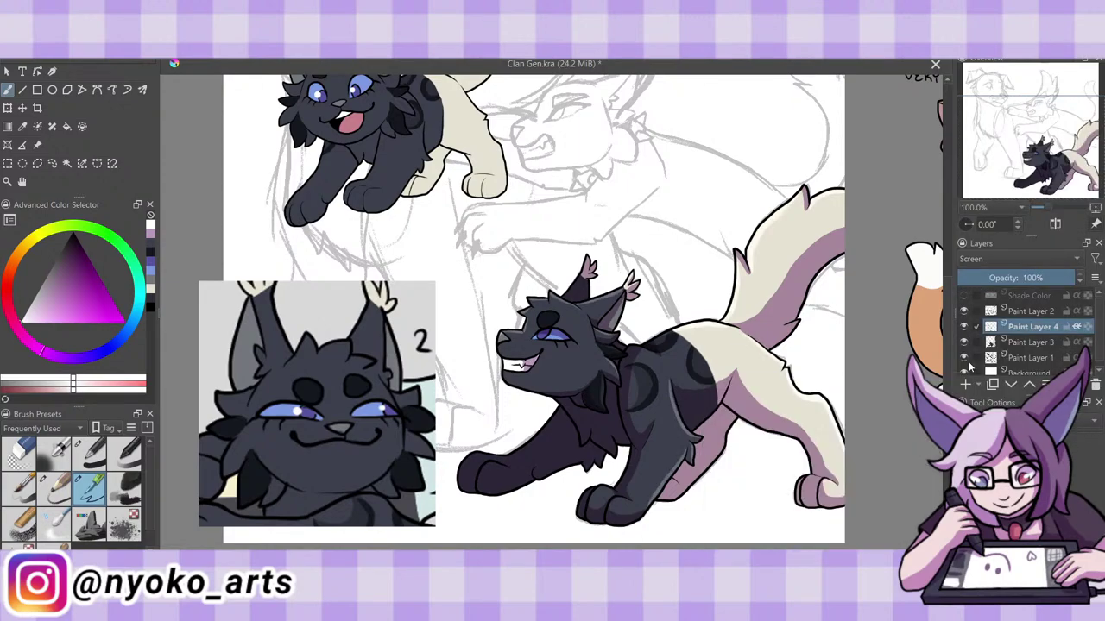
{"action": "key", "text": "shift+Delete"}
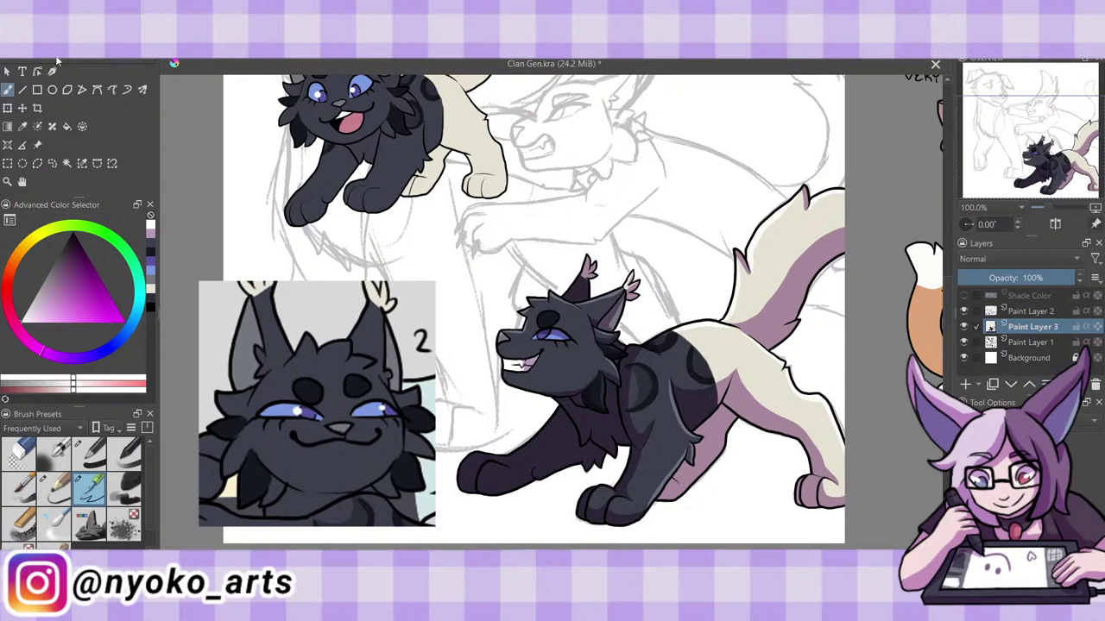
{"action": "key", "text": "ctrl+s"}
Paint a white glint in the cat's eye on the line art layer and merge that layer with the colour layer.
{"action": "left_click", "coordinate": [1027, 311]}
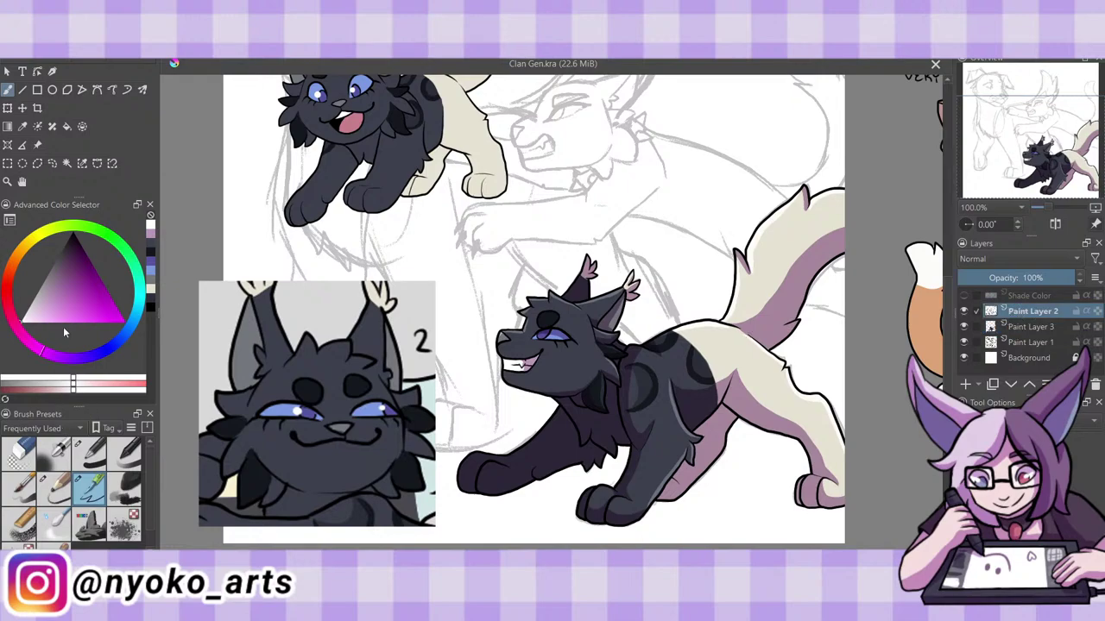
{"action": "left_click_drag", "start_coordinate": [64, 332], "coordinate": [18, 349]}
{"action": "left_click_drag", "start_coordinate": [548, 335], "coordinate": [551, 334]}
{"action": "key", "text": "ctrl+s"}
{"action": "key", "text": "ctrl+e"}
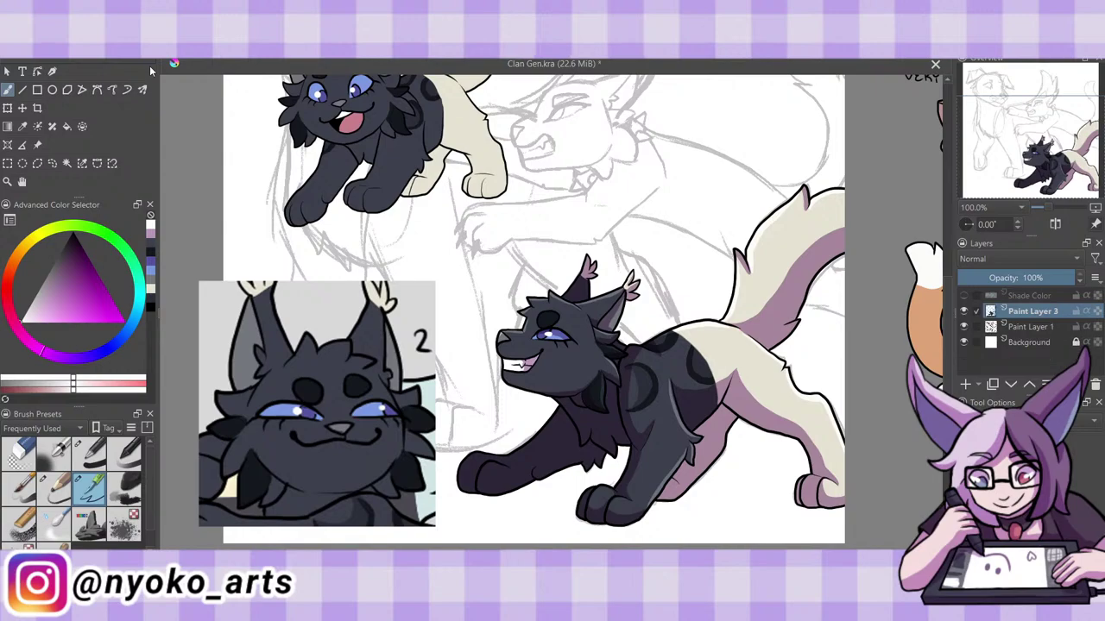
Move the two black cat reference images off the canvas and bring the orange collared cat reference closer to the sketch.
{"action": "key", "text": "minus"}
{"action": "key", "text": "minus"}
{"action": "key", "text": "equal"}
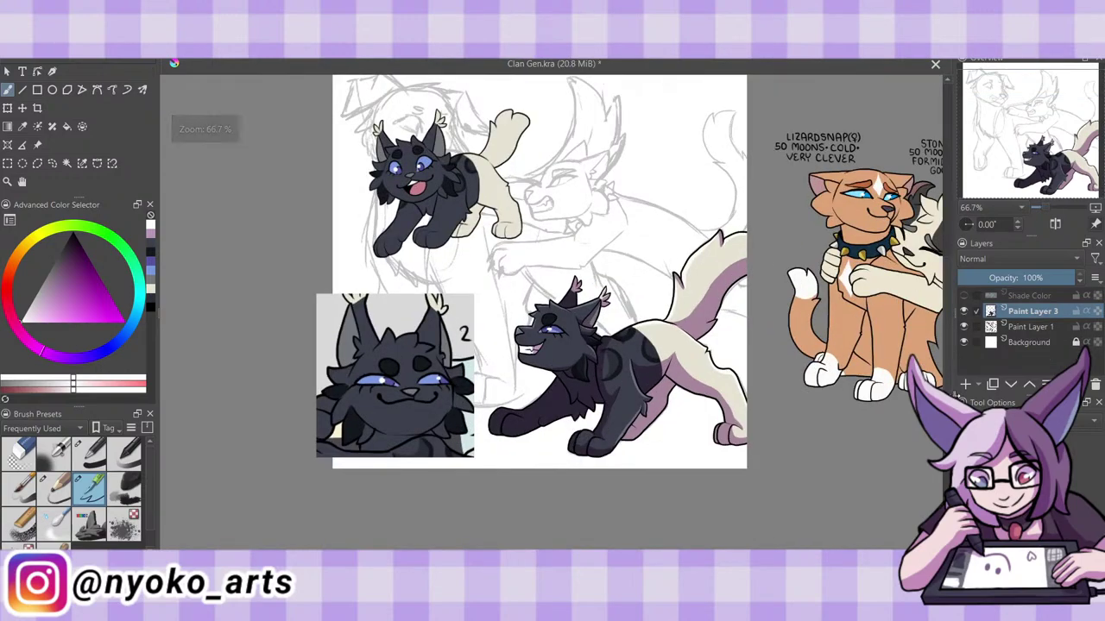
{"action": "scroll", "coordinate": [532, 285], "scroll_direction": "up", "scroll_amount": 2}
{"action": "left_click", "coordinate": [37, 144]}
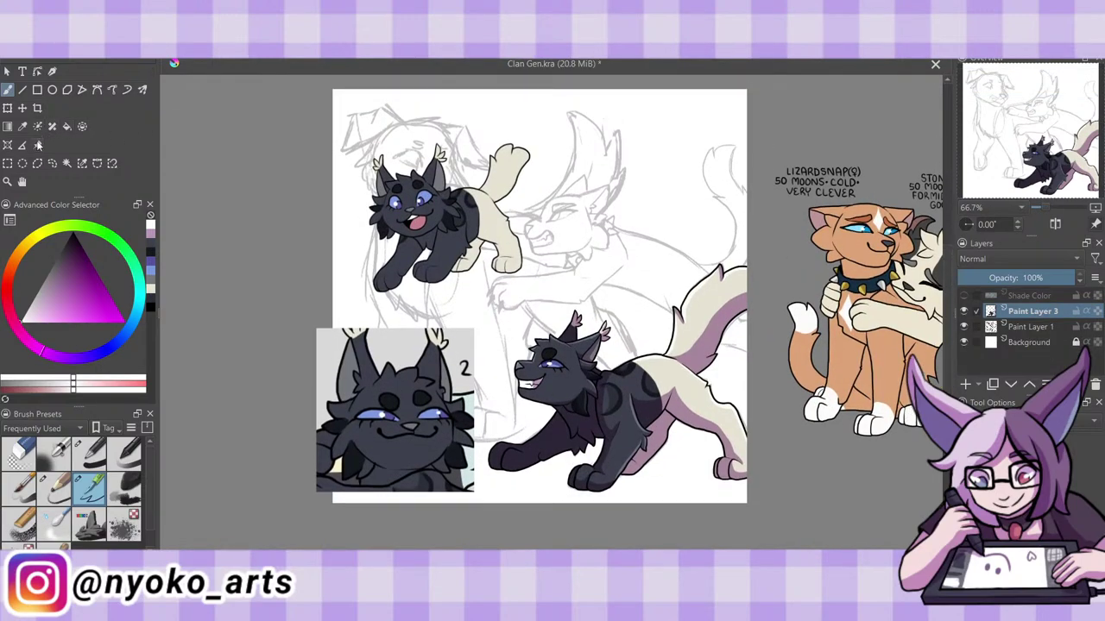
{"action": "left_click_drag", "start_coordinate": [407, 359], "coordinate": [269, 363]}
{"action": "left_click_drag", "start_coordinate": [440, 244], "coordinate": [241, 236]}
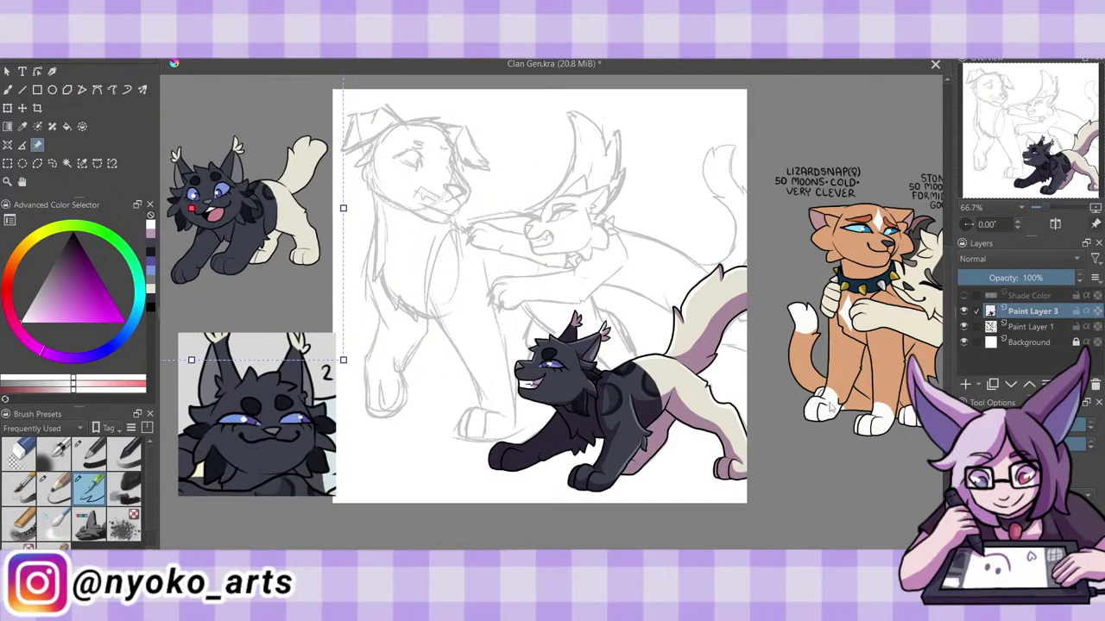
{"action": "left_click", "coordinate": [855, 393]}
{"action": "left_click_drag", "start_coordinate": [884, 407], "coordinate": [854, 360]}
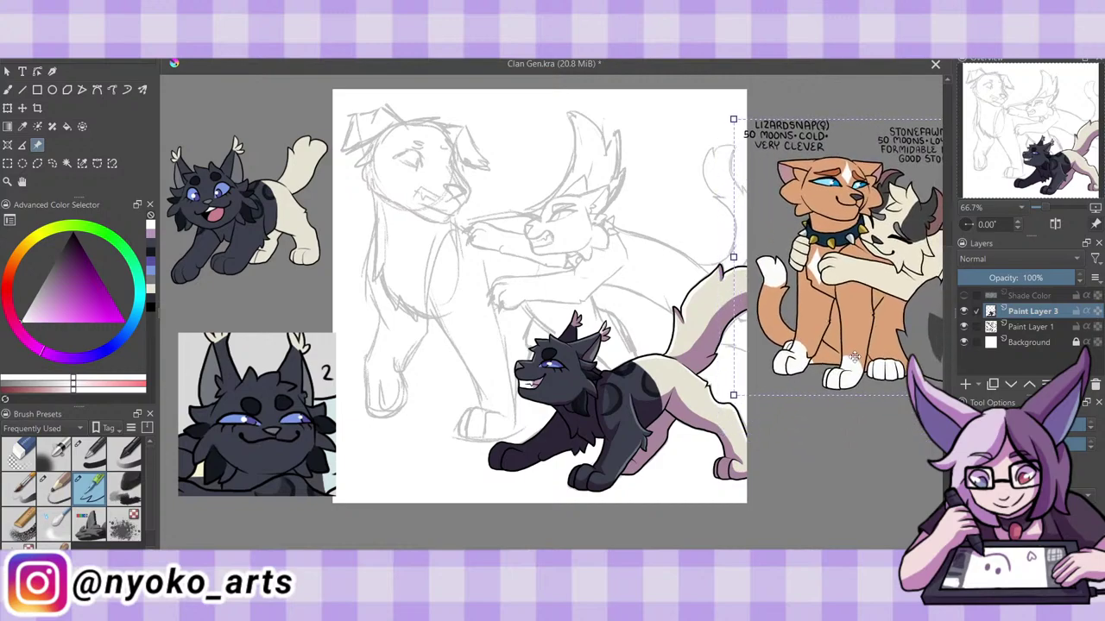
Add a new paint layer above the sketch layer and get the freehand brush ready with black as the paint colour.
{"action": "left_click", "coordinate": [1016, 328]}
{"action": "left_click", "coordinate": [965, 385]}
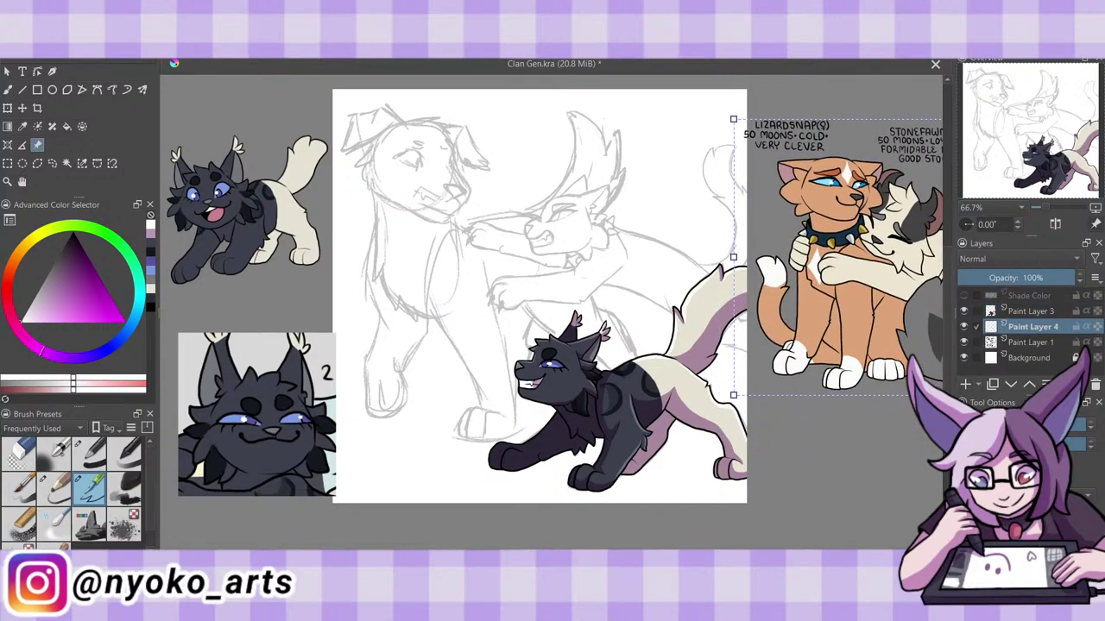
{"action": "key", "text": "ctrl+plus"}
{"action": "key", "text": "ctrl+plus"}
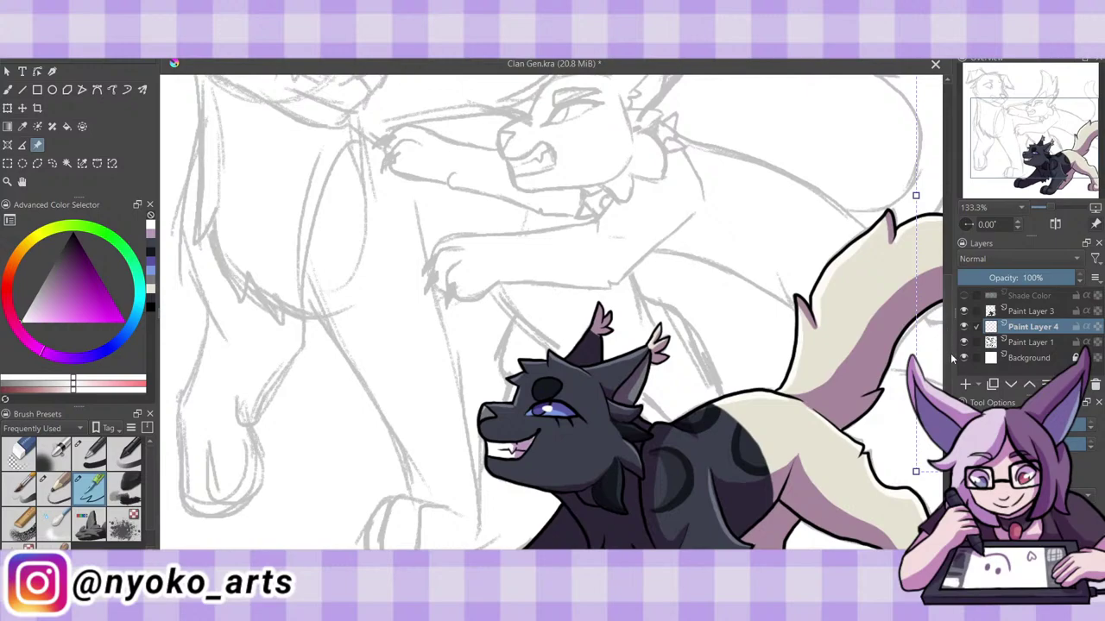
{"action": "scroll", "coordinate": [951, 344], "scroll_direction": "up", "scroll_amount": 3}
{"action": "left_click_drag", "start_coordinate": [949, 340], "coordinate": [949, 334]}
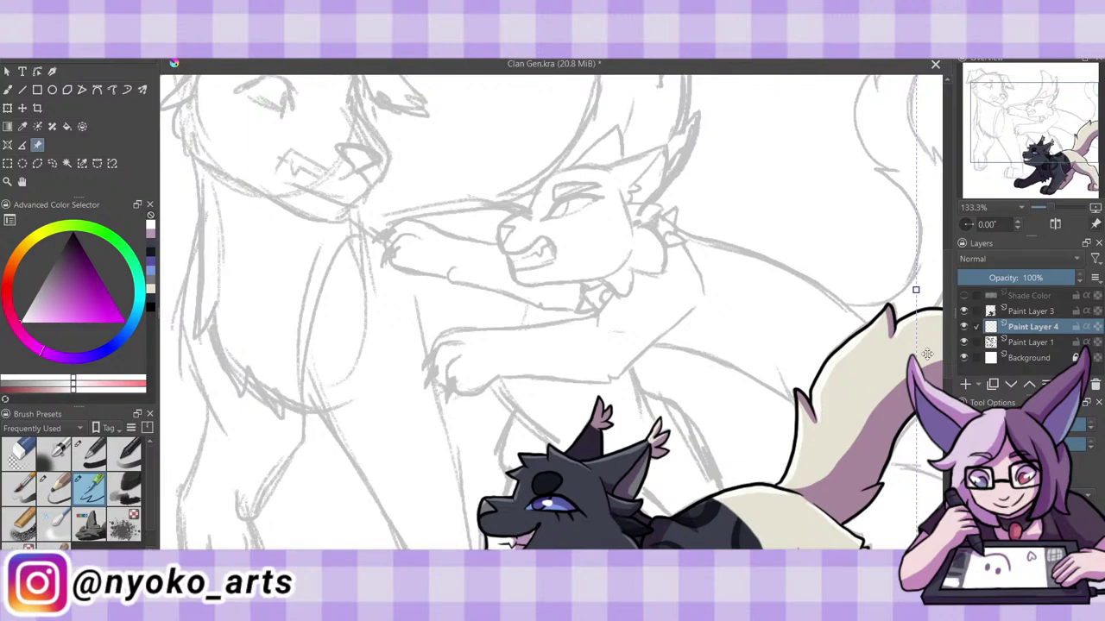
{"action": "left_click", "coordinate": [76, 242]}
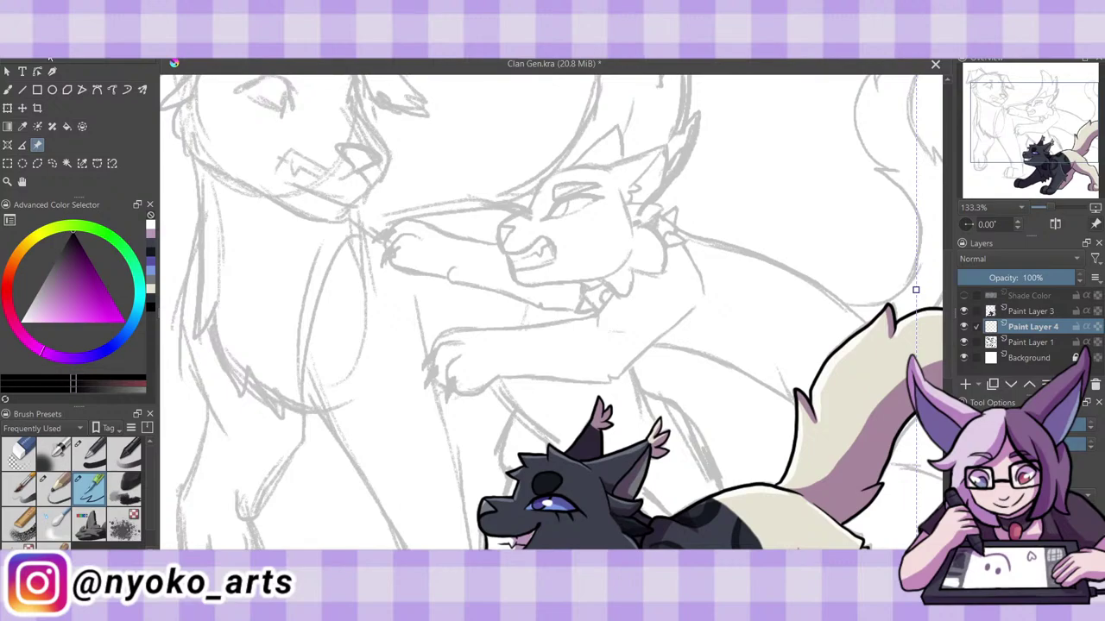
{"action": "key", "text": "ctrl+s"}
{"action": "key", "text": "ctrl+plus"}
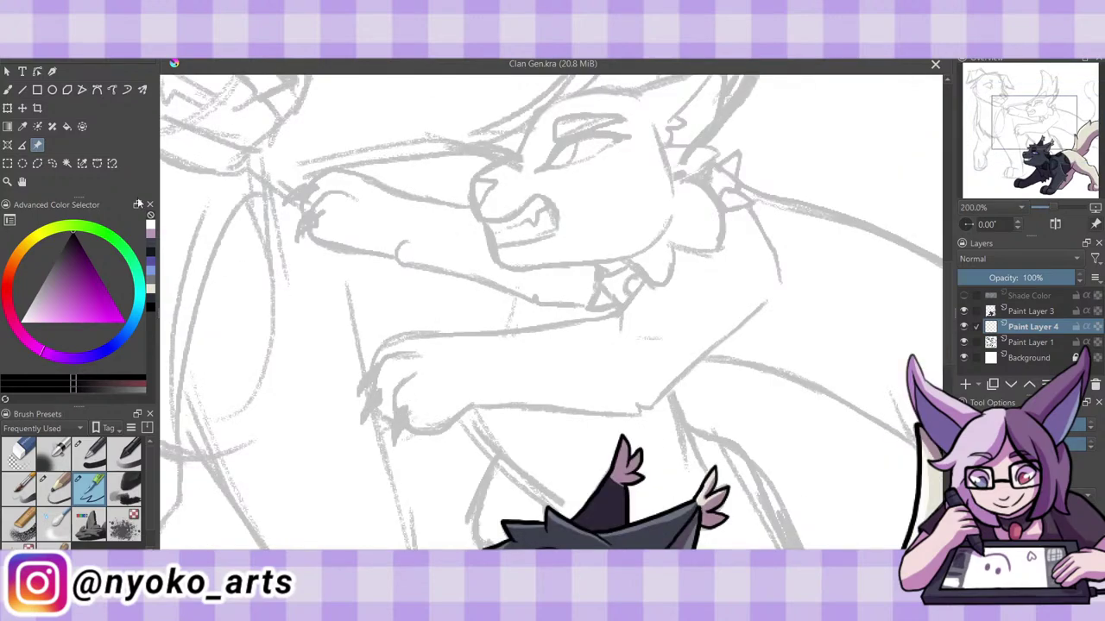
{"action": "left_click", "coordinate": [9, 89]}
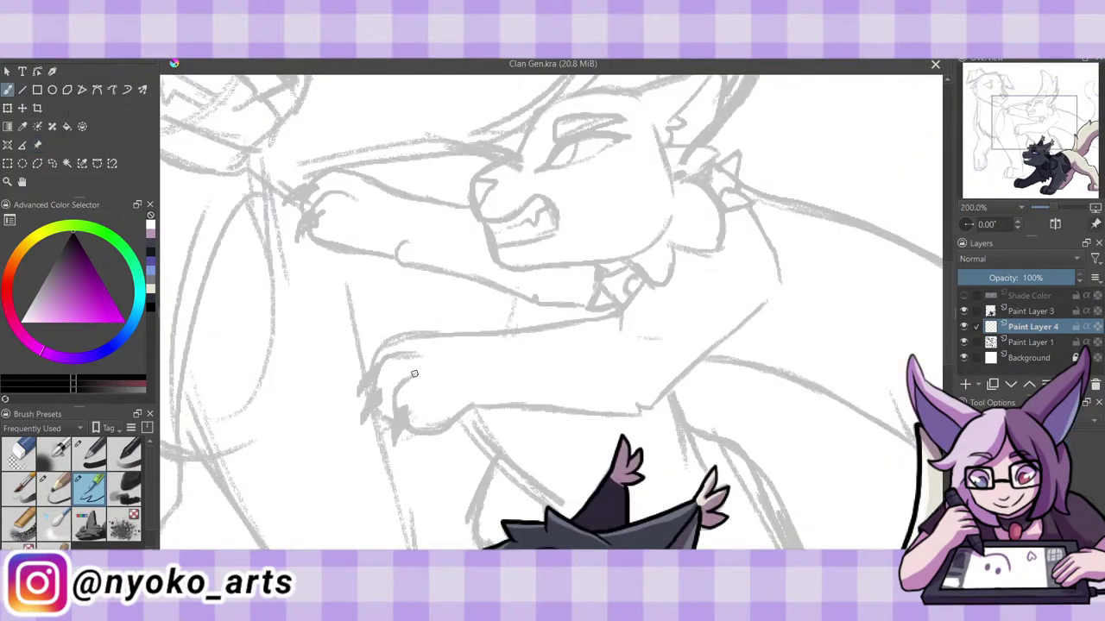
Ink the snarling collared character's near foreleg and paw in black, including the elbow, toes, chest line and first claw.
{"action": "mouse_move", "coordinate": [414, 373]}
{"action": "left_mouse_down"}
{"action": "mouse_move", "coordinate": [393, 408]}
{"action": "mouse_move", "coordinate": [419, 435]}
{"action": "mouse_move", "coordinate": [447, 429]}
{"action": "mouse_move", "coordinate": [482, 399]}
{"action": "mouse_move", "coordinate": [611, 404]}
{"action": "left_mouse_up"}
{"action": "key", "text": "ctrl+z"}
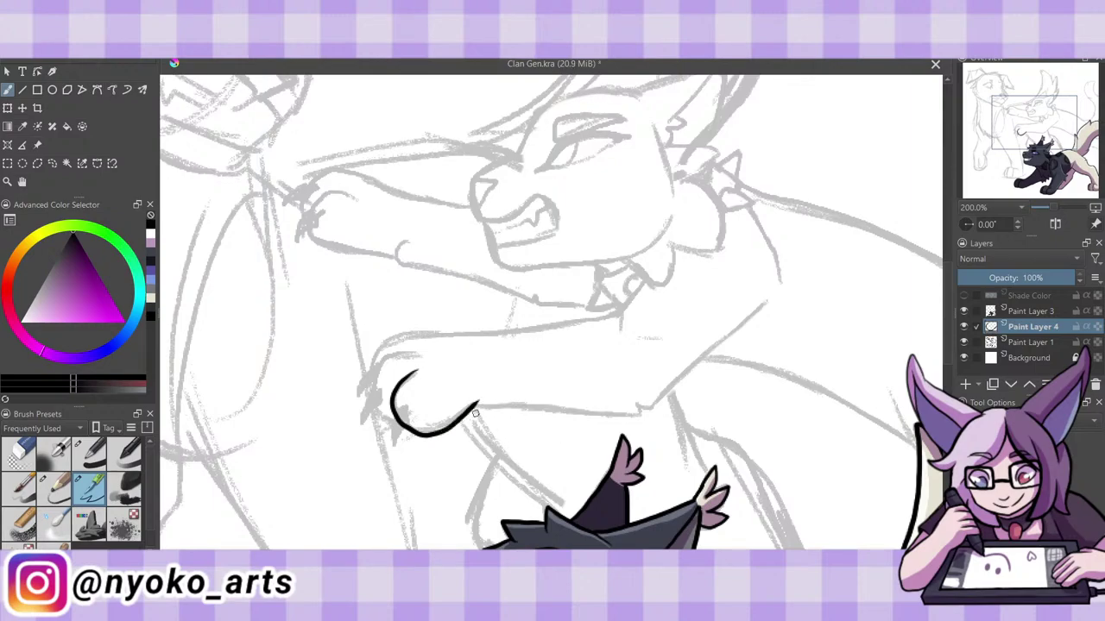
{"action": "mouse_move", "coordinate": [475, 406]}
{"action": "left_mouse_down"}
{"action": "mouse_move", "coordinate": [640, 423]}
{"action": "mouse_move", "coordinate": [762, 303]}
{"action": "left_mouse_up"}
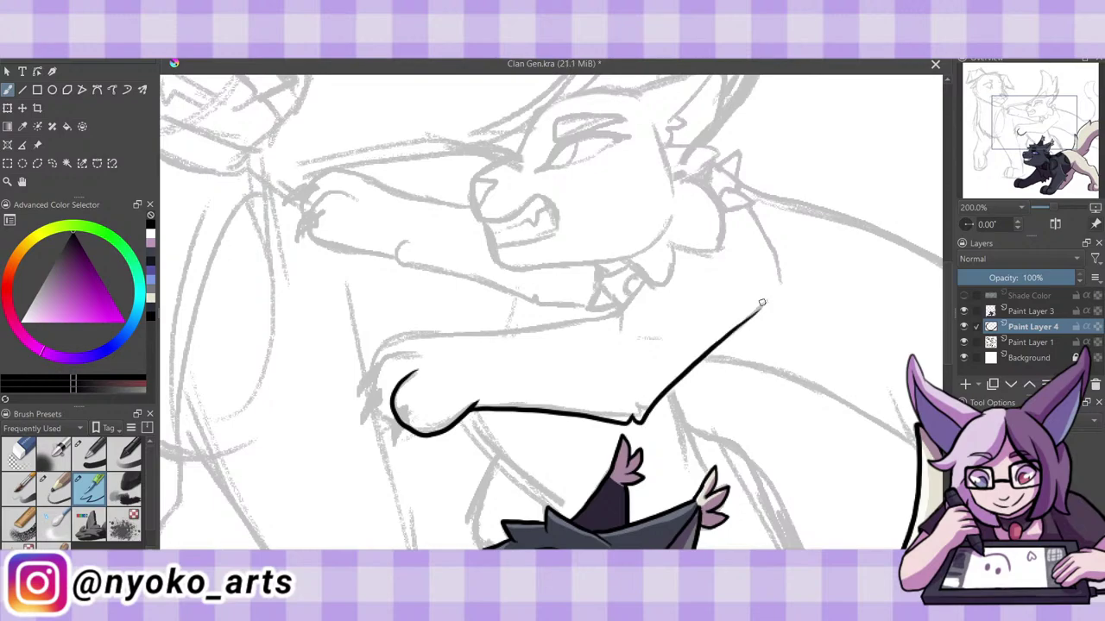
{"action": "mouse_move", "coordinate": [417, 350]}
{"action": "left_mouse_down"}
{"action": "mouse_move", "coordinate": [395, 354]}
{"action": "mouse_move", "coordinate": [375, 390]}
{"action": "mouse_move", "coordinate": [402, 423]}
{"action": "left_mouse_up"}
{"action": "mouse_move", "coordinate": [373, 379]}
{"action": "left_mouse_down"}
{"action": "mouse_move", "coordinate": [391, 342]}
{"action": "mouse_move", "coordinate": [404, 339]}
{"action": "left_mouse_up"}
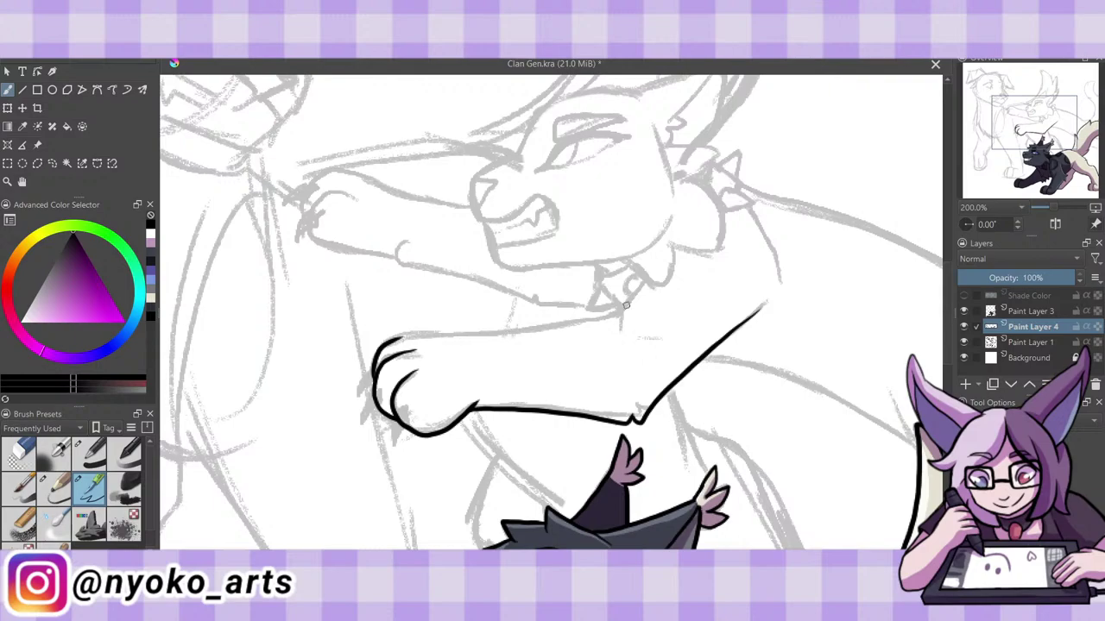
{"action": "left_click_drag", "start_coordinate": [621, 330], "coordinate": [643, 276]}
{"action": "left_click_drag", "start_coordinate": [402, 336], "coordinate": [622, 312]}
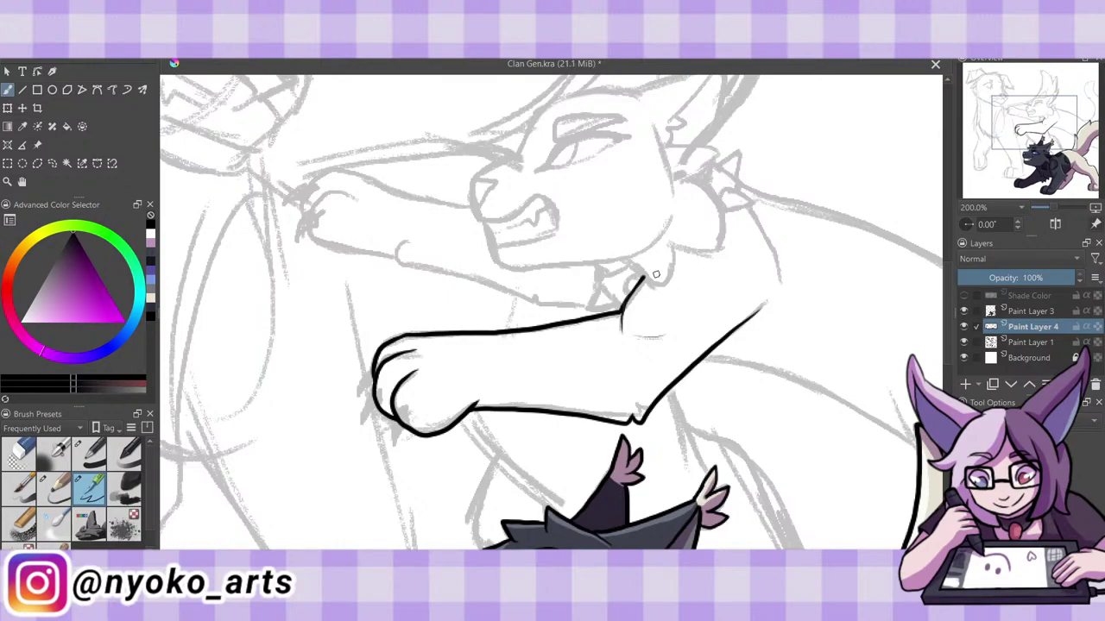
{"action": "mouse_move", "coordinate": [398, 409]}
{"action": "left_mouse_down"}
{"action": "mouse_move", "coordinate": [397, 440]}
{"action": "mouse_move", "coordinate": [399, 410]}
{"action": "left_mouse_up"}
{"action": "mouse_move", "coordinate": [229, 229]}
{"action": "left_mouse_down"}
{"action": "mouse_move", "coordinate": [238, 186]}
{"action": "mouse_move", "coordinate": [251, 229]}
{"action": "mouse_move", "coordinate": [250, 211]}
{"action": "mouse_move", "coordinate": [263, 230]}
{"action": "left_mouse_up"}
{"action": "left_click_drag", "start_coordinate": [263, 189], "coordinate": [263, 229]}
{"action": "left_click_drag", "start_coordinate": [320, 193], "coordinate": [321, 228]}
{"action": "left_click_drag", "start_coordinate": [331, 185], "coordinate": [333, 230]}
{"action": "mouse_move", "coordinate": [388, 186]}
{"action": "left_mouse_down"}
{"action": "mouse_move", "coordinate": [373, 207]}
{"action": "mouse_move", "coordinate": [402, 226]}
{"action": "left_mouse_up"}
{"action": "key", "text": "ctrl+z"}
{"action": "key", "text": "ctrl+z"}
{"action": "key", "text": "ctrl+z"}
{"action": "key", "text": "ctrl+z"}
{"action": "key", "text": "ctrl+z"}
{"action": "key", "text": "ctrl+z"}
{"action": "key", "text": "ctrl+z"}
{"action": "key", "text": "ctrl+z"}
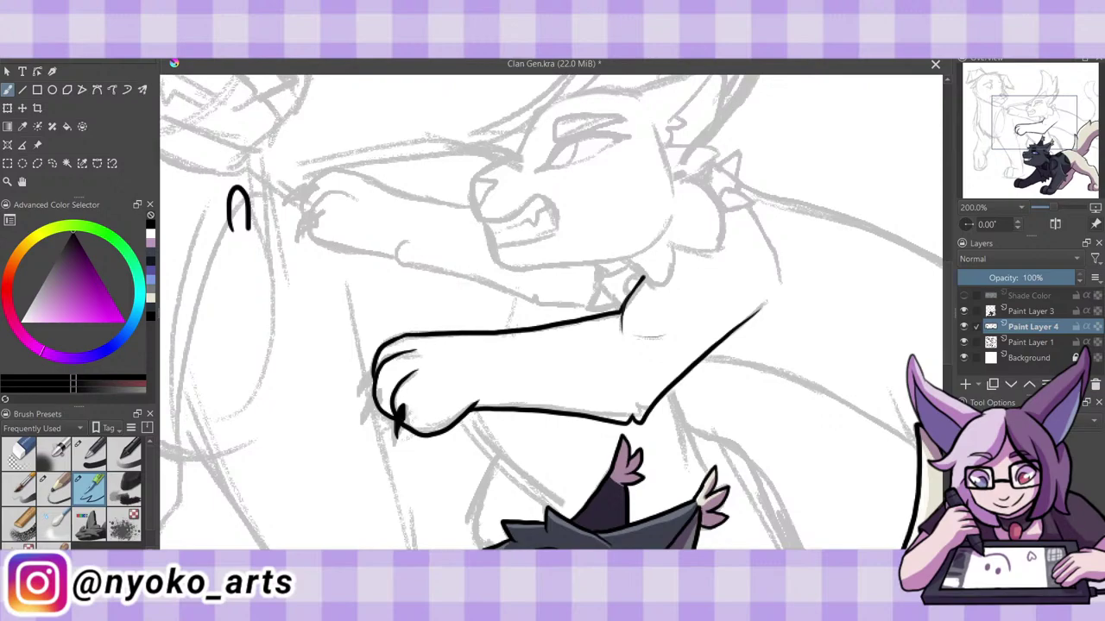
{"action": "key", "text": "ctrl+z"}
Ink the remaining black claws on the outstretched near paw.
{"action": "left_click_drag", "start_coordinate": [378, 390], "coordinate": [371, 411]}
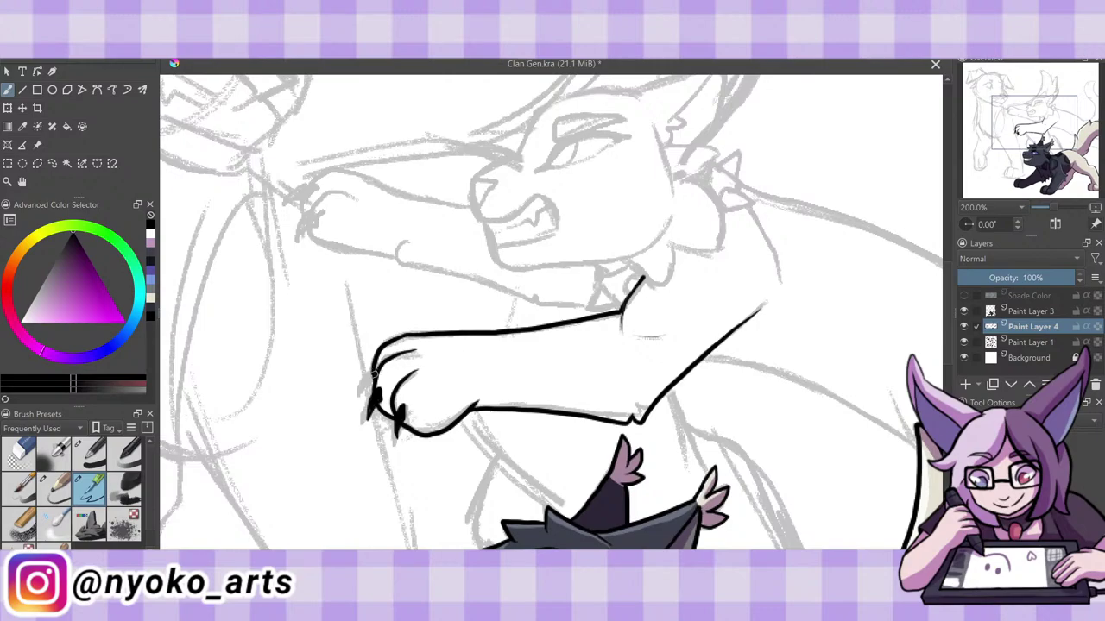
{"action": "mouse_move", "coordinate": [373, 369]}
{"action": "left_mouse_down"}
{"action": "mouse_move", "coordinate": [363, 390]}
{"action": "mouse_move", "coordinate": [374, 372]}
{"action": "left_mouse_up"}
{"action": "left_click", "coordinate": [246, 52]}
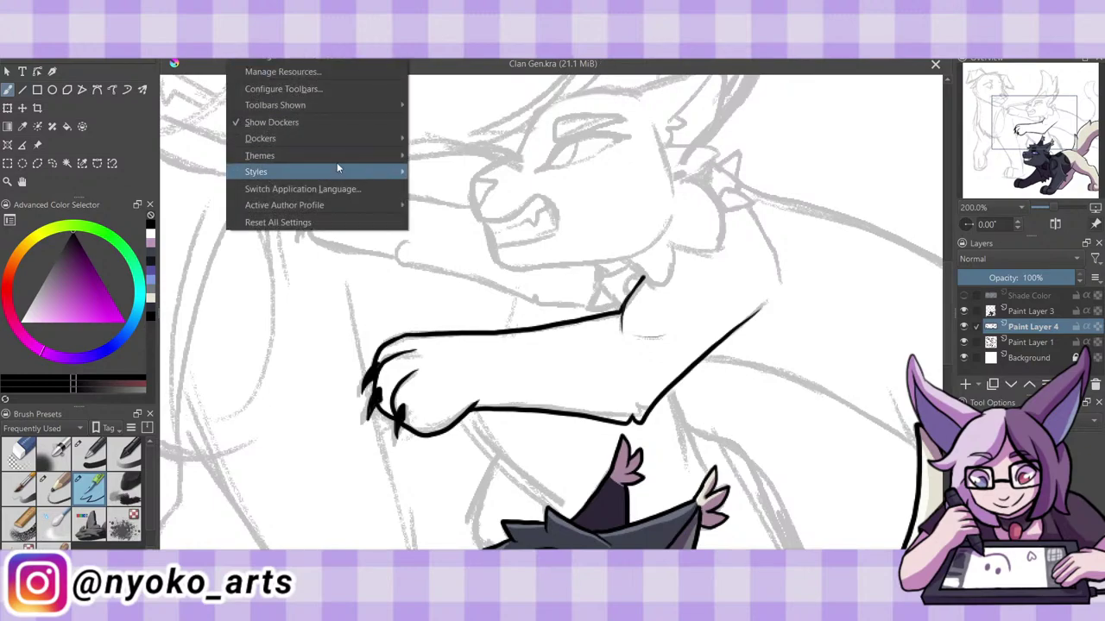
{"action": "mouse_move", "coordinate": [349, 142]}
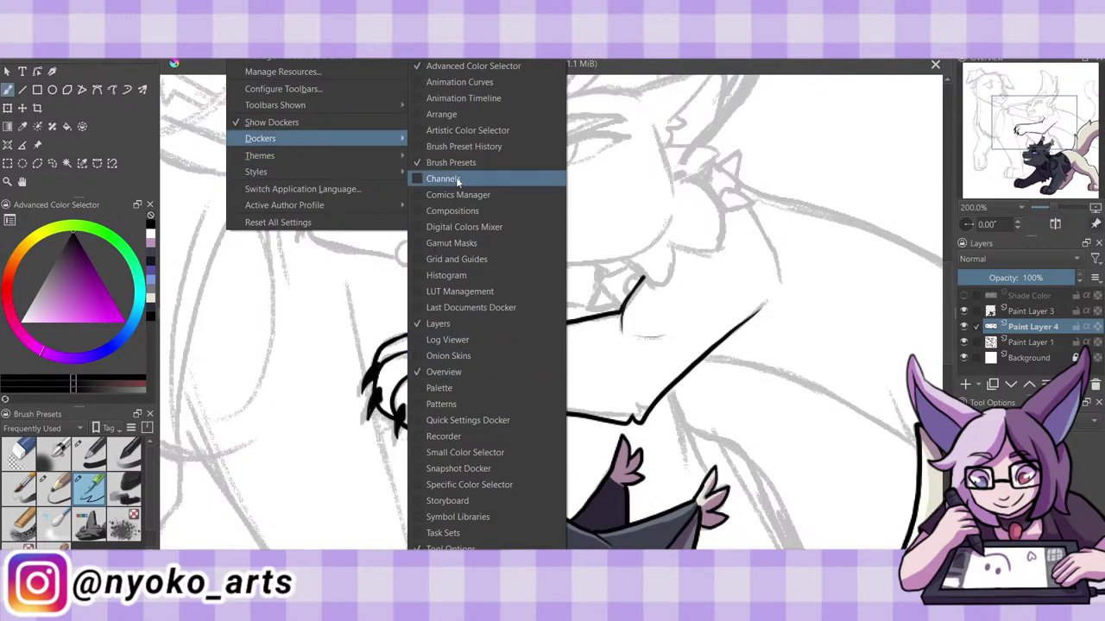
{"action": "key", "text": "Escape"}
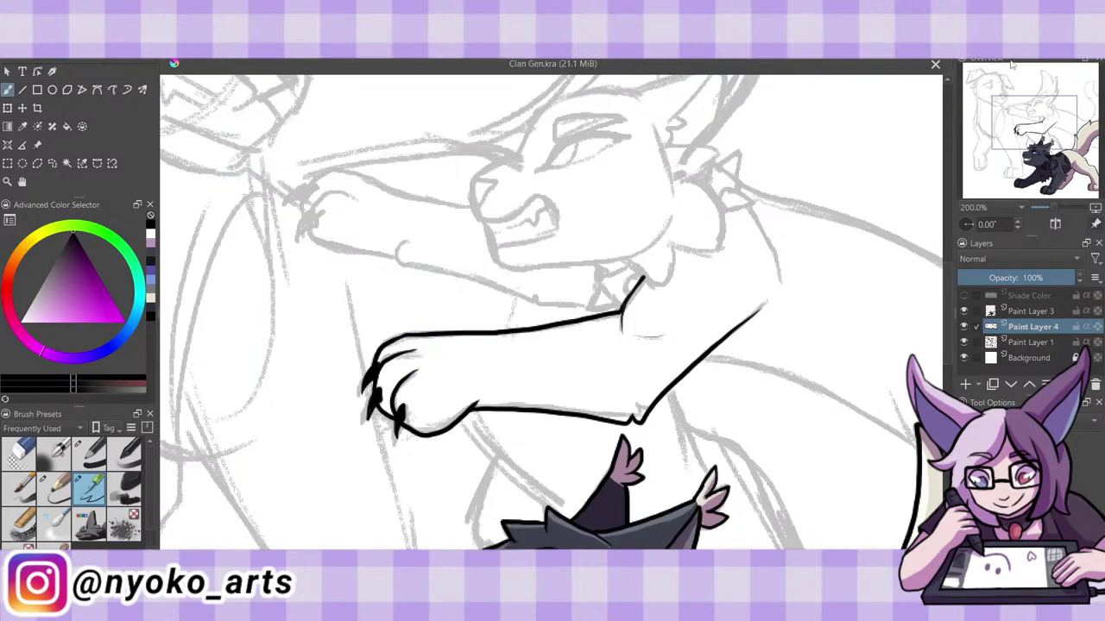
{"action": "mouse_move", "coordinate": [1013, 62]}
{"action": "left_mouse_down"}
{"action": "mouse_move", "coordinate": [1021, 113]}
{"action": "mouse_move", "coordinate": [1008, 127]}
{"action": "mouse_move", "coordinate": [1006, 71]}
{"action": "left_mouse_up"}
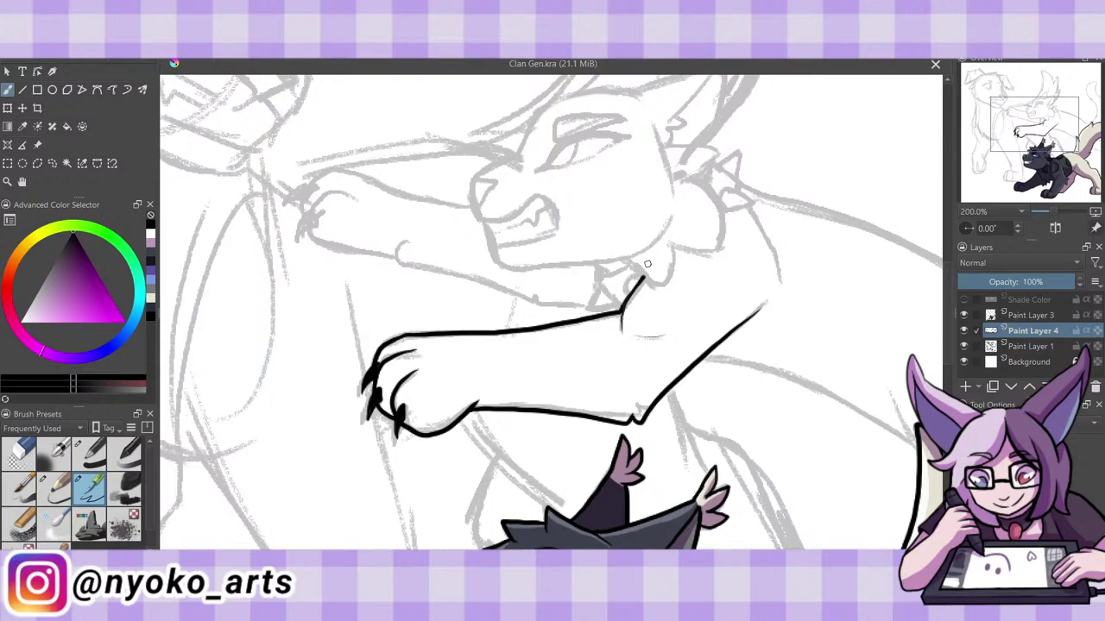
Ink the snarling character's jaw, muzzle, bared teeth and nose over the sketch.
{"action": "mouse_move", "coordinate": [661, 234]}
{"action": "left_mouse_down"}
{"action": "mouse_move", "coordinate": [608, 262]}
{"action": "mouse_move", "coordinate": [505, 272]}
{"action": "mouse_move", "coordinate": [470, 192]}
{"action": "mouse_move", "coordinate": [505, 156]}
{"action": "mouse_move", "coordinate": [523, 155]}
{"action": "left_mouse_up"}
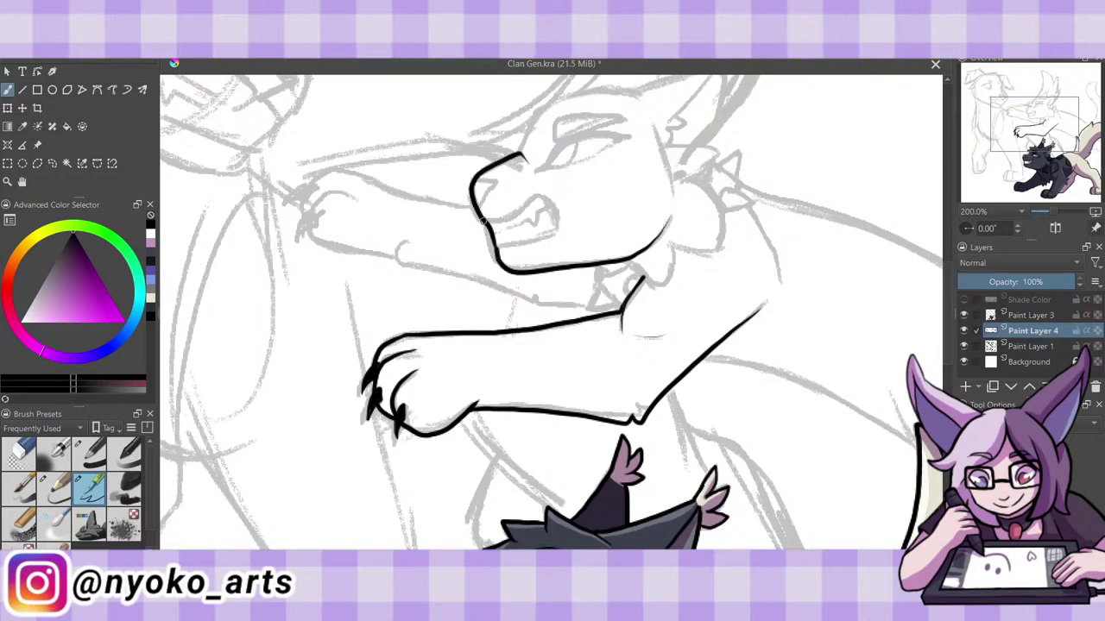
{"action": "mouse_move", "coordinate": [481, 223]}
{"action": "left_mouse_down"}
{"action": "mouse_move", "coordinate": [547, 198]}
{"action": "mouse_move", "coordinate": [553, 233]}
{"action": "mouse_move", "coordinate": [518, 246]}
{"action": "mouse_move", "coordinate": [498, 246]}
{"action": "mouse_move", "coordinate": [544, 230]}
{"action": "mouse_move", "coordinate": [554, 212]}
{"action": "mouse_move", "coordinate": [531, 210]}
{"action": "left_mouse_up"}
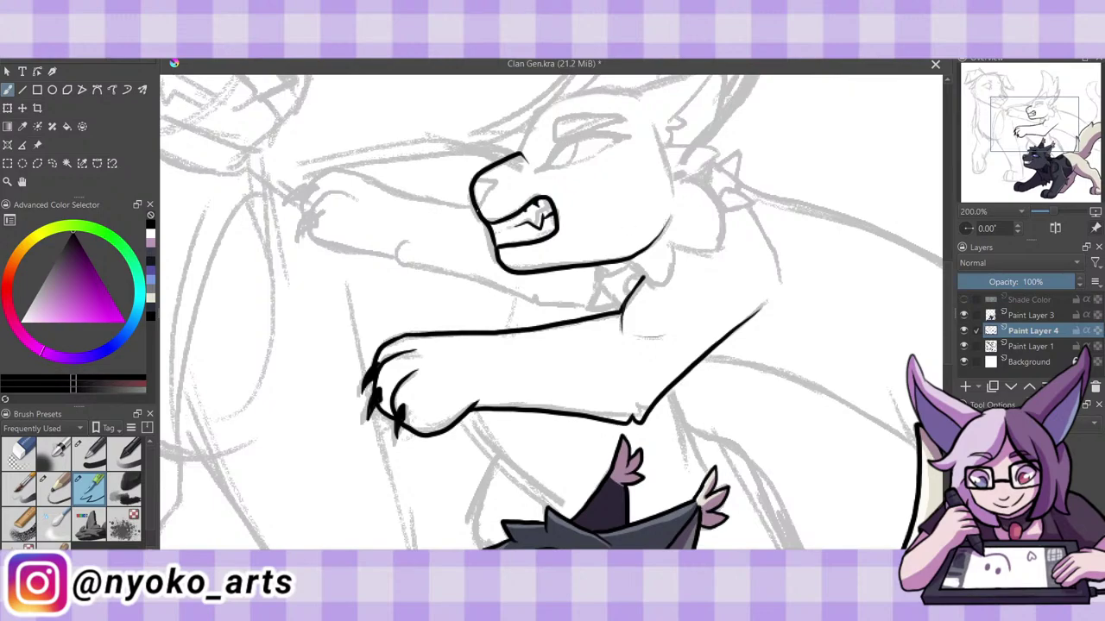
{"action": "mouse_move", "coordinate": [480, 205]}
{"action": "left_mouse_down"}
{"action": "mouse_move", "coordinate": [498, 187]}
{"action": "mouse_move", "coordinate": [478, 183]}
{"action": "left_mouse_up"}
Ink the snarling character's nostril, narrowed eye with its iris, and angry brow in black over the sketch.
{"action": "mouse_move", "coordinate": [546, 168]}
{"action": "left_mouse_down"}
{"action": "mouse_move", "coordinate": [591, 135]}
{"action": "mouse_move", "coordinate": [618, 136]}
{"action": "left_mouse_up"}
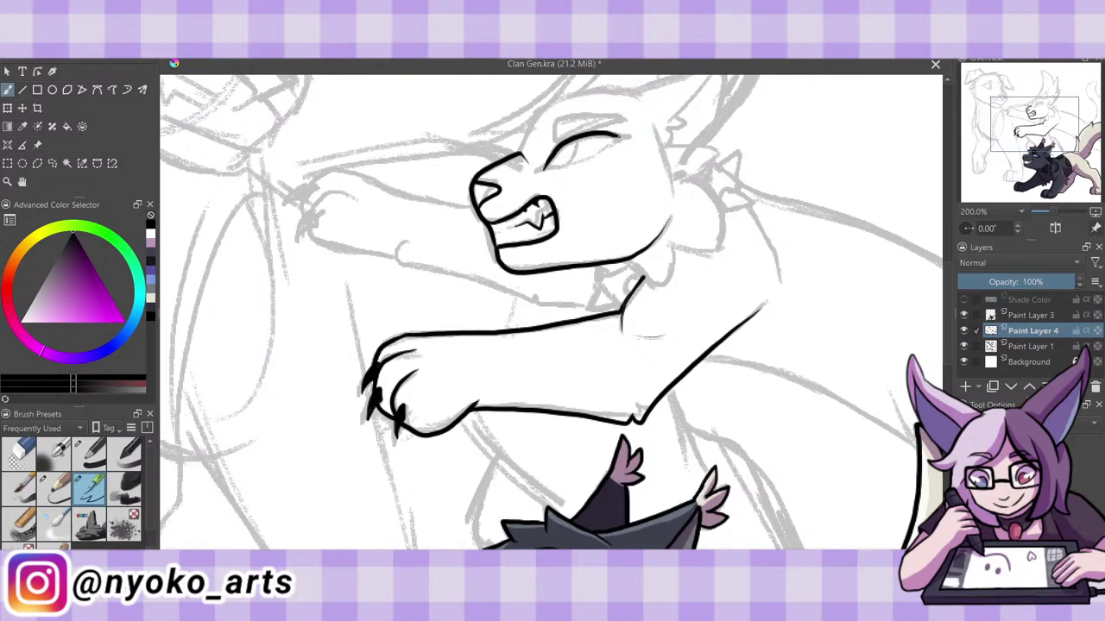
{"action": "left_click_drag", "start_coordinate": [546, 168], "coordinate": [549, 165]}
{"action": "left_click", "coordinate": [247, 50]}
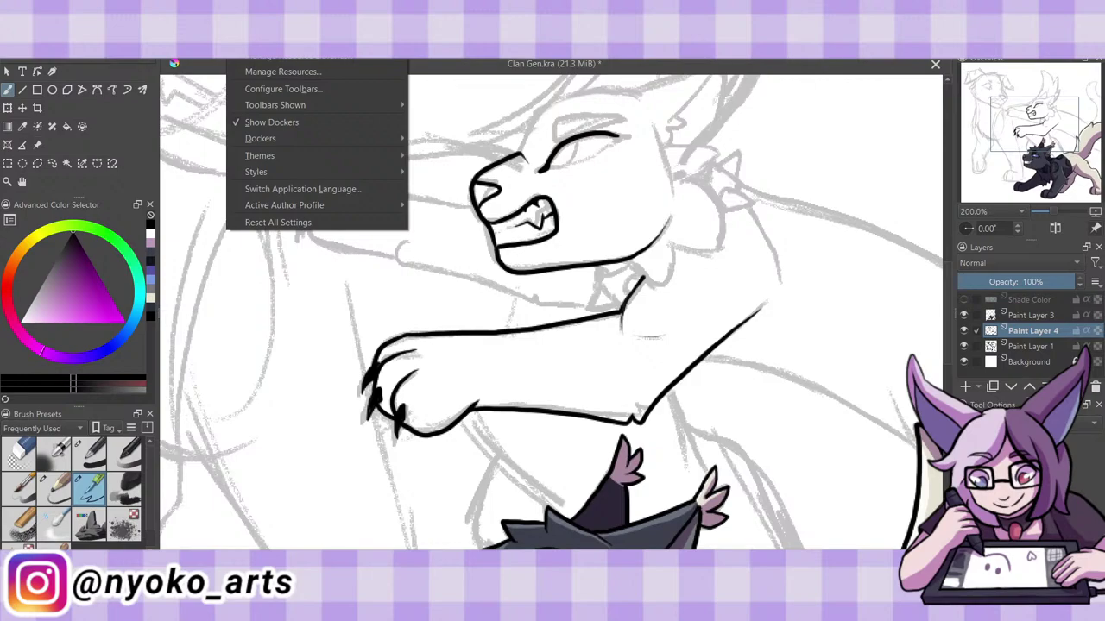
{"action": "mouse_move", "coordinate": [291, 138]}
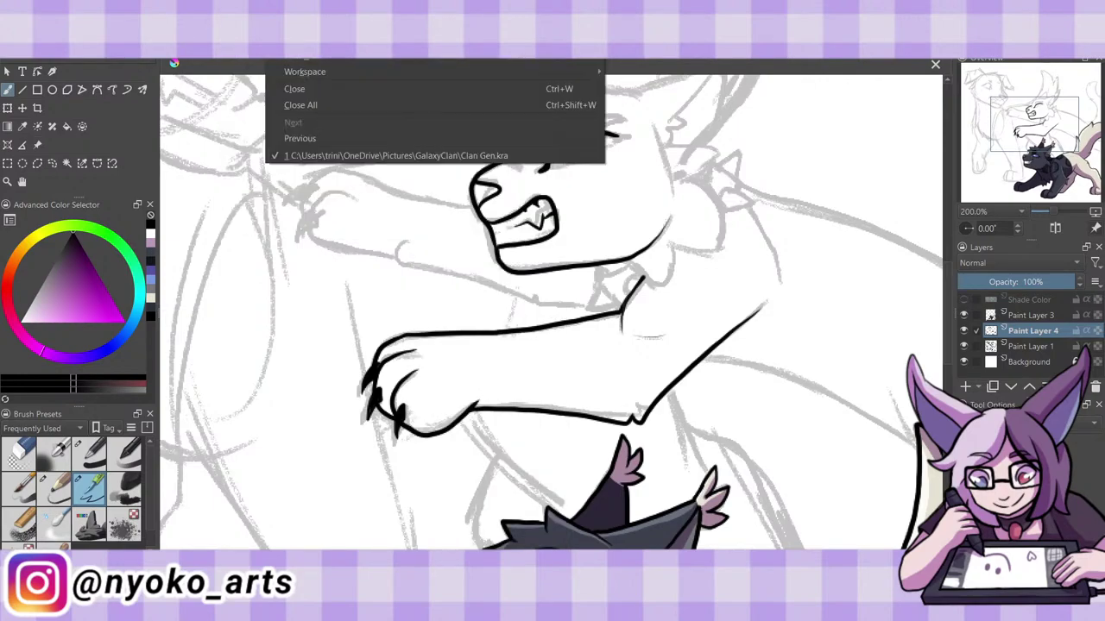
{"action": "left_click", "coordinate": [285, 50]}
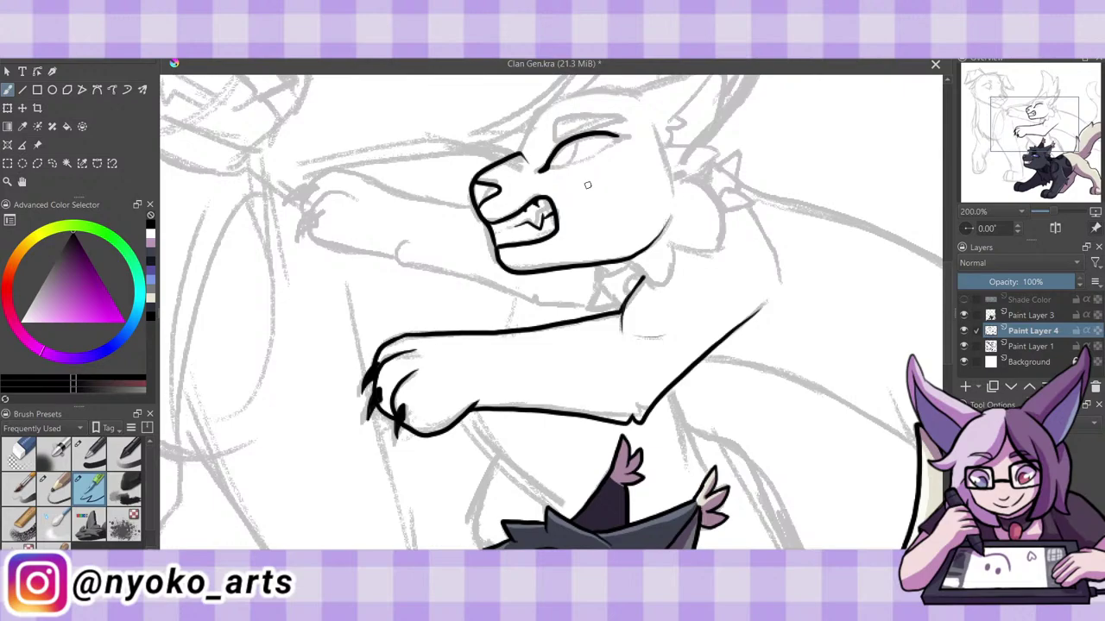
{"action": "left_click_drag", "start_coordinate": [554, 171], "coordinate": [626, 135]}
{"action": "left_click_drag", "start_coordinate": [566, 170], "coordinate": [573, 140]}
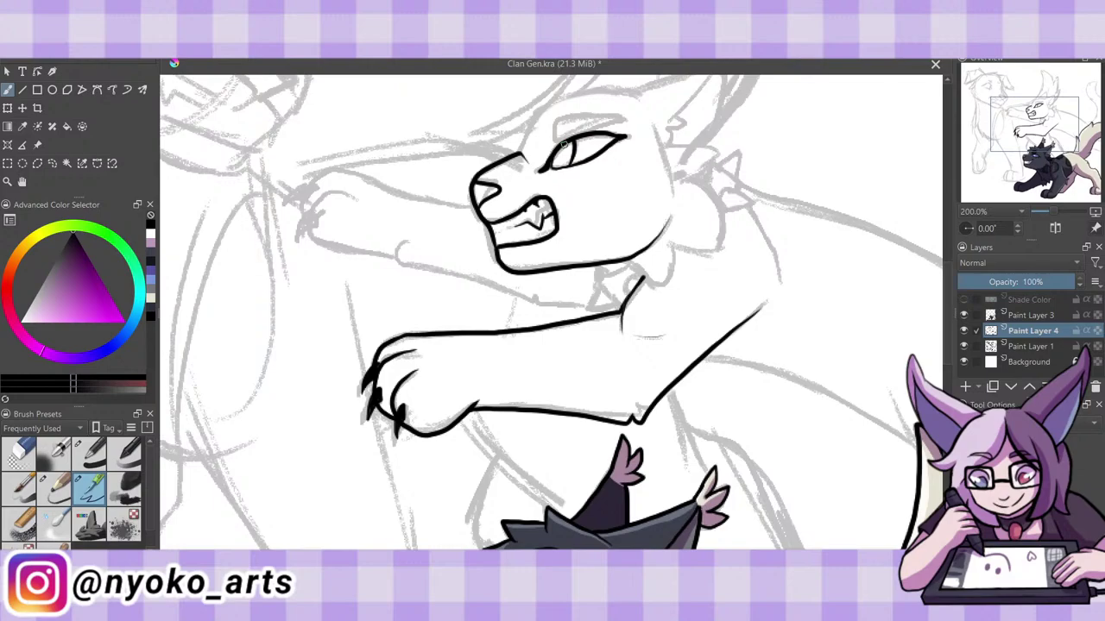
{"action": "mouse_move", "coordinate": [548, 131]}
{"action": "left_mouse_down"}
{"action": "mouse_move", "coordinate": [615, 117]}
{"action": "mouse_move", "coordinate": [673, 190]}
{"action": "left_mouse_up"}
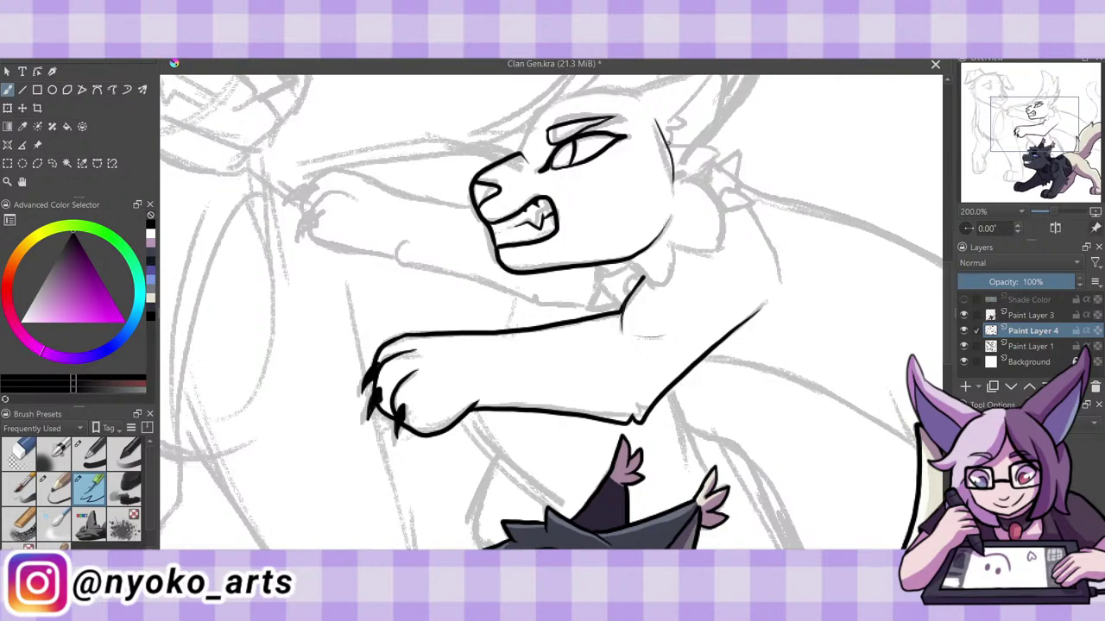
Ink the pointed cheek fur tufts behind the snarling character's jaw.
{"action": "mouse_move", "coordinate": [670, 145]}
{"action": "left_mouse_down"}
{"action": "mouse_move", "coordinate": [696, 177]}
{"action": "mouse_move", "coordinate": [663, 280]}
{"action": "left_mouse_up"}
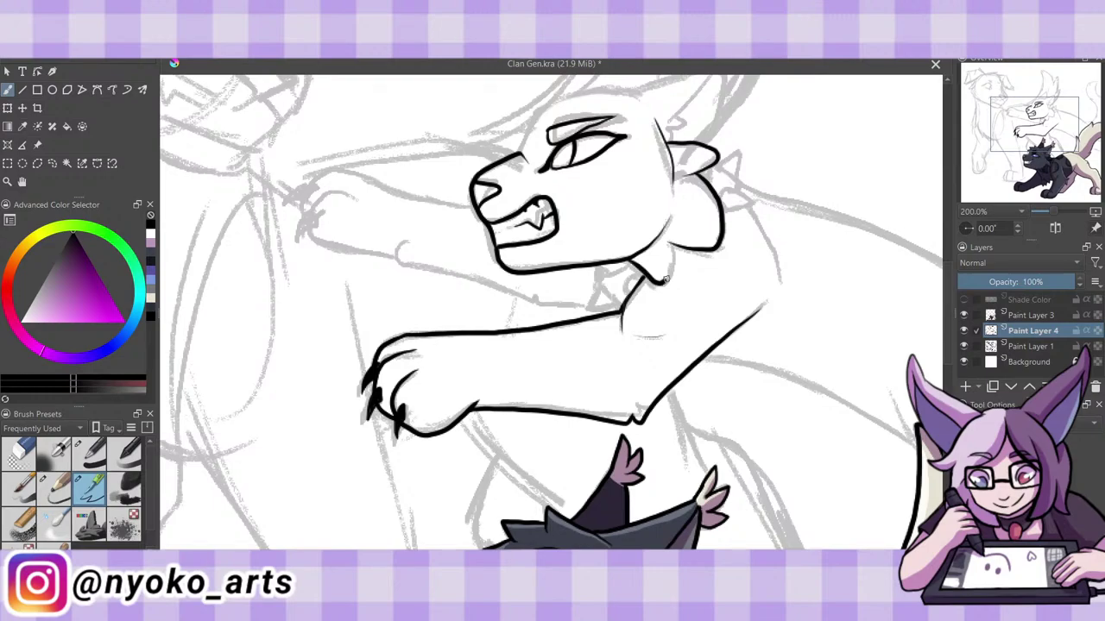
{"action": "left_click_drag", "start_coordinate": [665, 280], "coordinate": [680, 237]}
{"action": "left_click", "coordinate": [26, 447]}
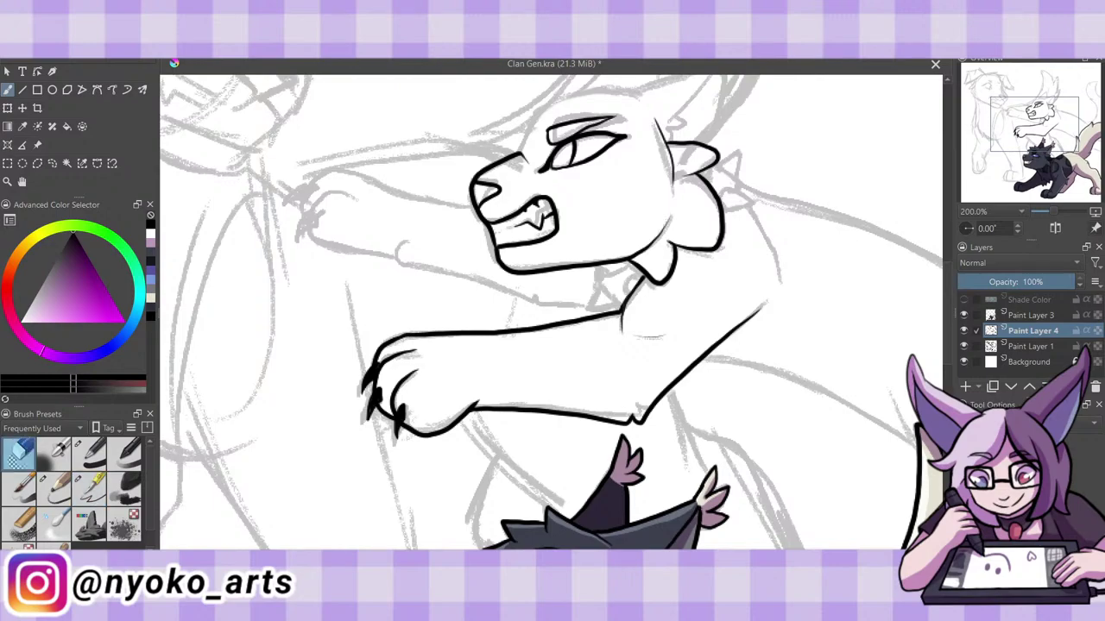
{"action": "left_click", "coordinate": [85, 495]}
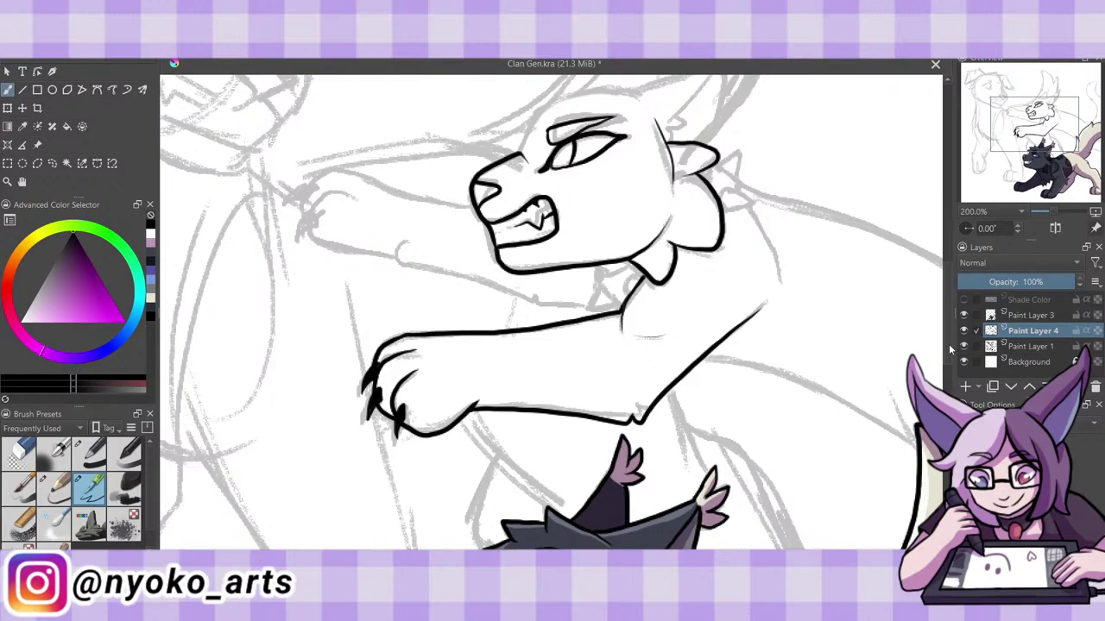
Ink the snarling character's forehead and both ears, including the near ear's inner fold and fur.
{"action": "left_click_drag", "start_coordinate": [948, 349], "coordinate": [948, 320]}
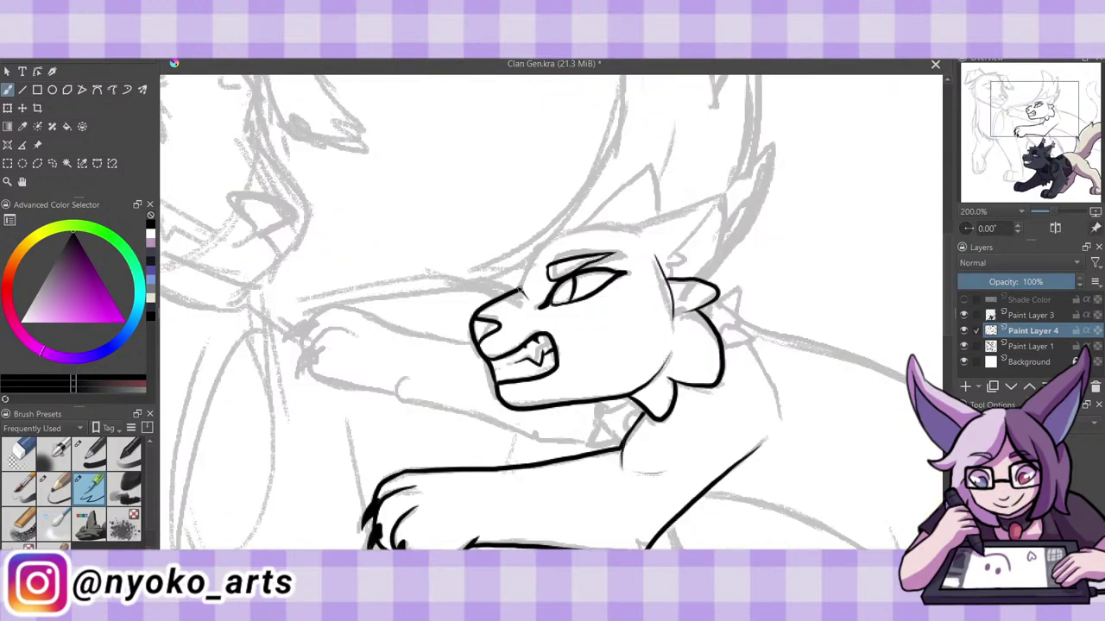
{"action": "left_click_drag", "start_coordinate": [520, 291], "coordinate": [687, 207]}
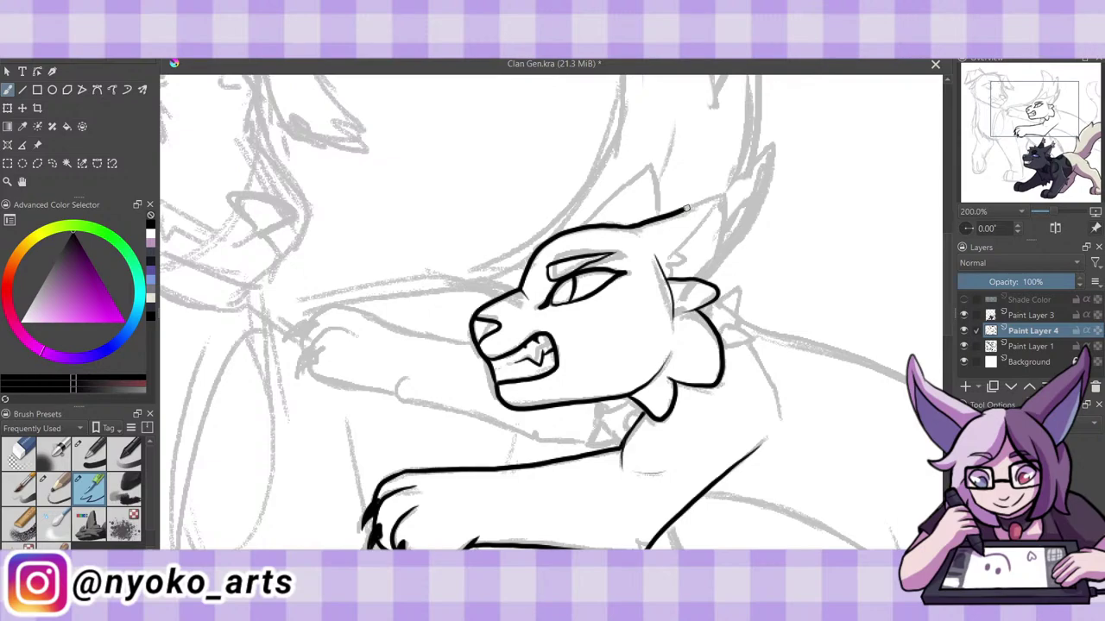
{"action": "left_click_drag", "start_coordinate": [687, 207], "coordinate": [719, 274]}
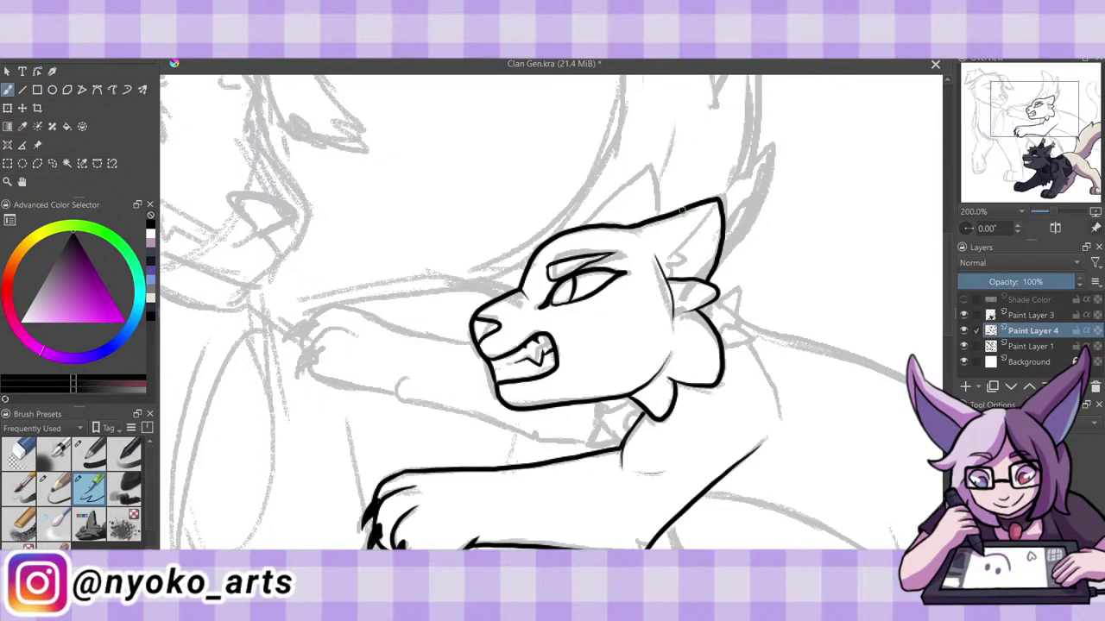
{"action": "left_click_drag", "start_coordinate": [681, 209], "coordinate": [678, 269]}
{"action": "left_click_drag", "start_coordinate": [577, 226], "coordinate": [661, 214]}
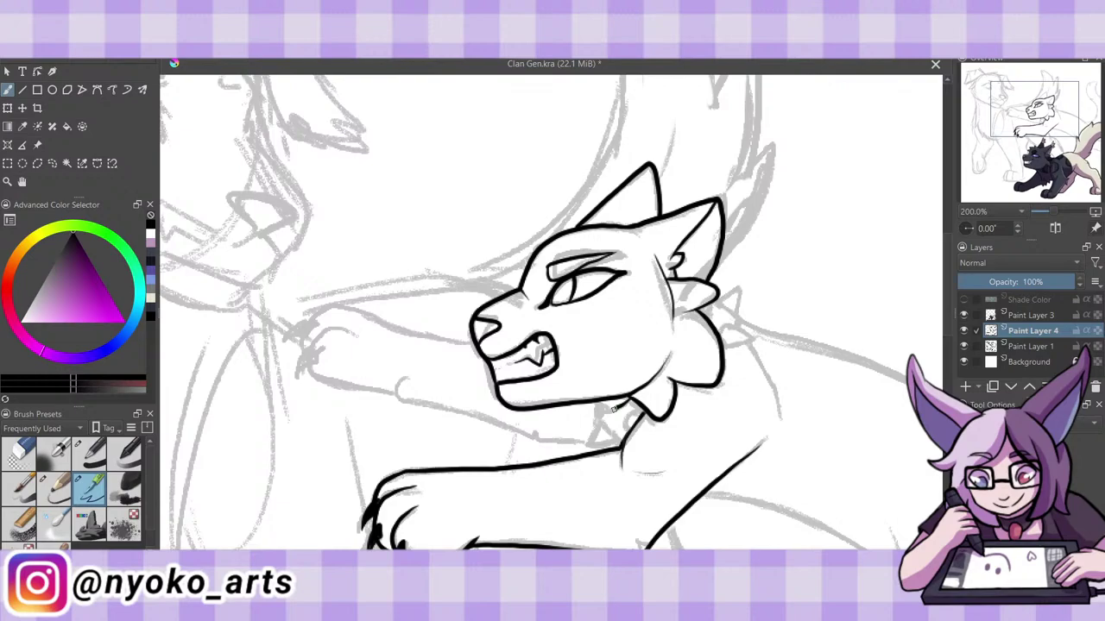
Ink the visible collar band and its spikes under the chin and behind the neck, and save the drawing.
{"action": "mouse_move", "coordinate": [614, 408]}
{"action": "left_mouse_down"}
{"action": "mouse_move", "coordinate": [597, 411]}
{"action": "mouse_move", "coordinate": [590, 447]}
{"action": "left_mouse_up"}
{"action": "left_click_drag", "start_coordinate": [604, 420], "coordinate": [596, 442]}
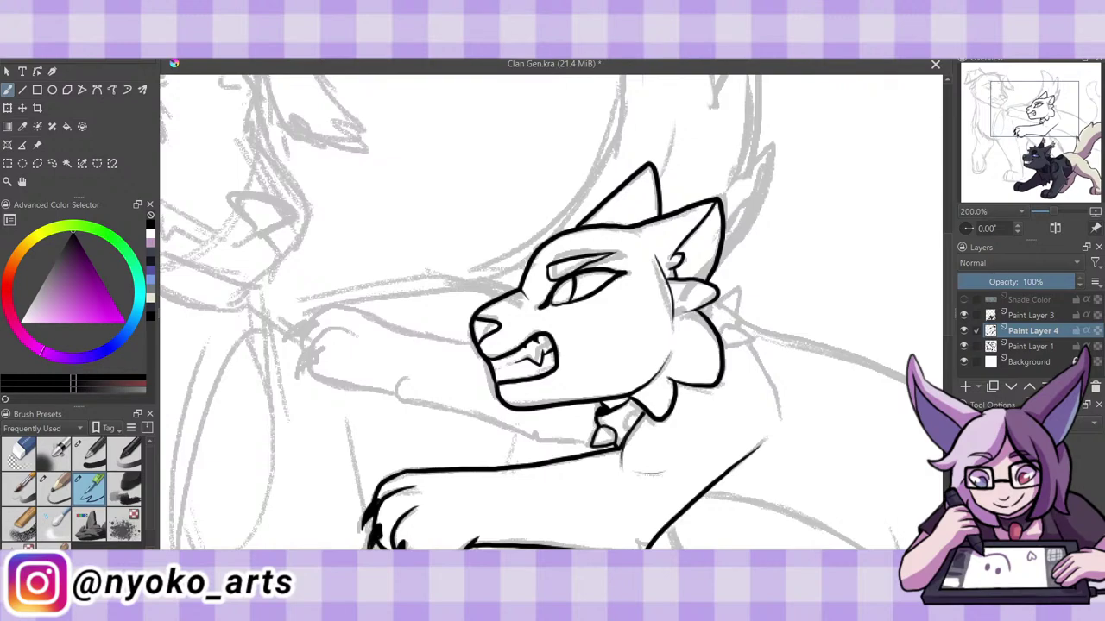
{"action": "left_click_drag", "start_coordinate": [628, 409], "coordinate": [640, 428]}
{"action": "left_click_drag", "start_coordinate": [704, 305], "coordinate": [732, 325]}
{"action": "left_click_drag", "start_coordinate": [729, 311], "coordinate": [738, 287]}
{"action": "left_click_drag", "start_coordinate": [731, 321], "coordinate": [744, 344]}
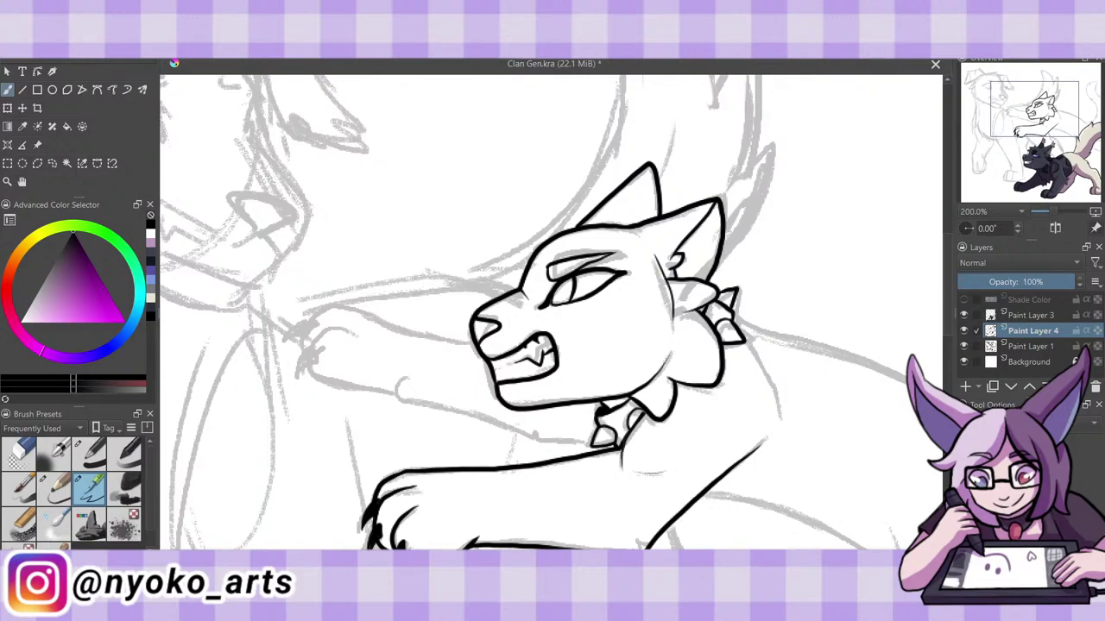
{"action": "key", "text": "ctrl+s"}
Ink the snarling character's shoulder line and its belly line down to the tufted cat's tail, with the short thigh crease.
{"action": "scroll", "coordinate": [905, 263], "scroll_direction": "down", "scroll_amount": 3}
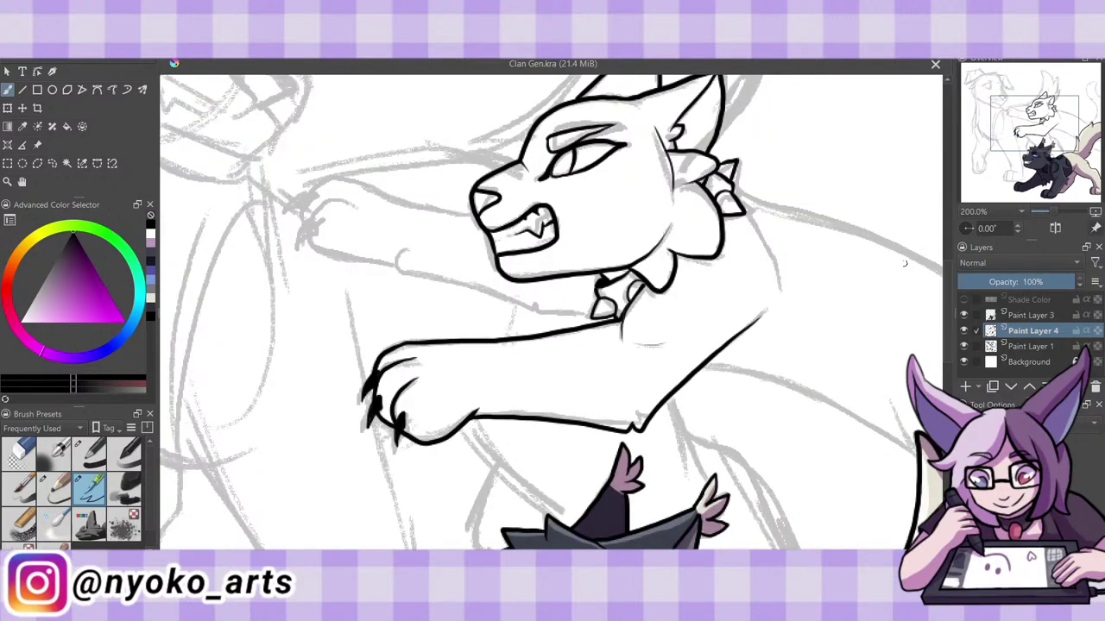
{"action": "left_click_drag", "start_coordinate": [780, 288], "coordinate": [743, 211]}
{"action": "left_click_drag", "start_coordinate": [744, 214], "coordinate": [464, 214]}
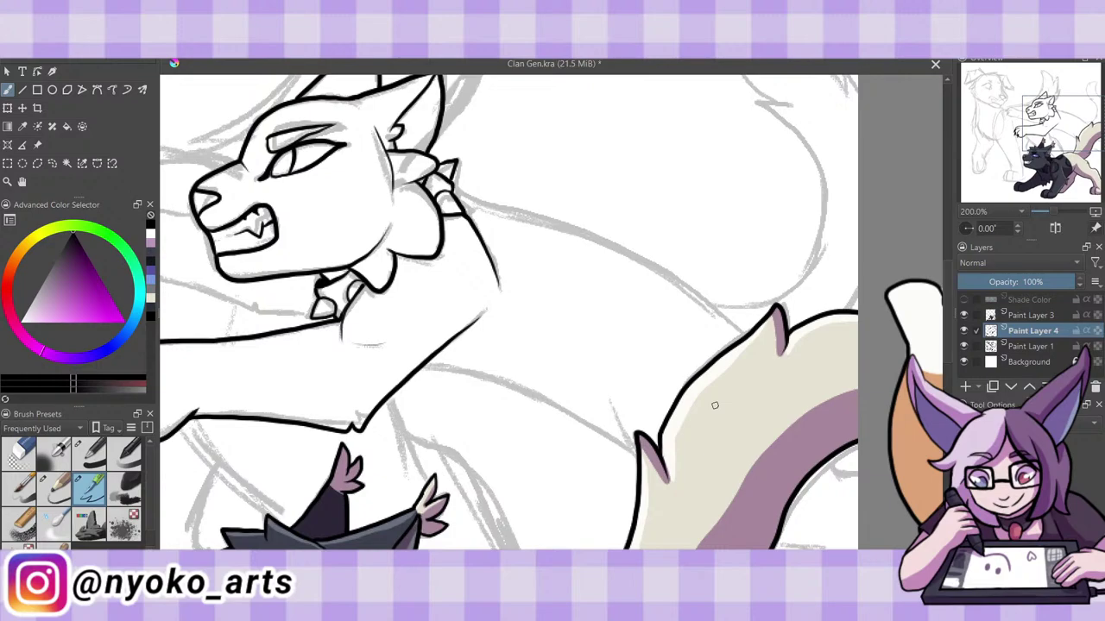
{"action": "left_click_drag", "start_coordinate": [419, 369], "coordinate": [637, 456]}
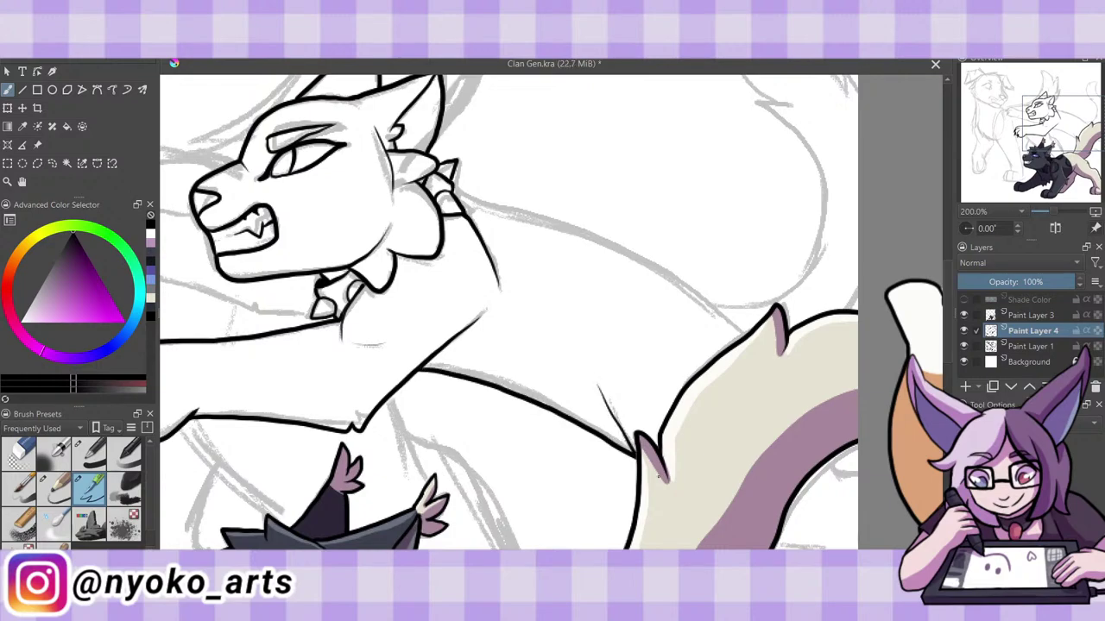
{"action": "left_click_drag", "start_coordinate": [644, 439], "coordinate": [666, 480]}
Ink the snarling character's back line from the collar down to the hindquarters.
{"action": "left_click_drag", "start_coordinate": [455, 191], "coordinate": [586, 224]}
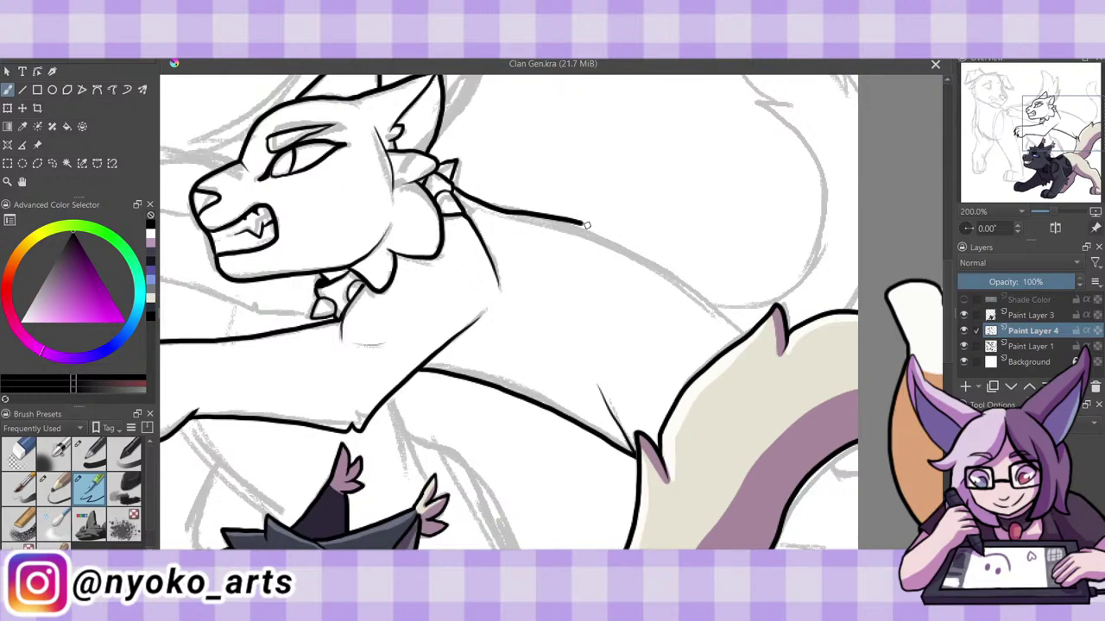
{"action": "key", "text": "ctrl+z"}
{"action": "mouse_move", "coordinate": [739, 331]}
{"action": "left_mouse_down"}
{"action": "mouse_move", "coordinate": [668, 268]}
{"action": "mouse_move", "coordinate": [578, 234]}
{"action": "left_mouse_up"}
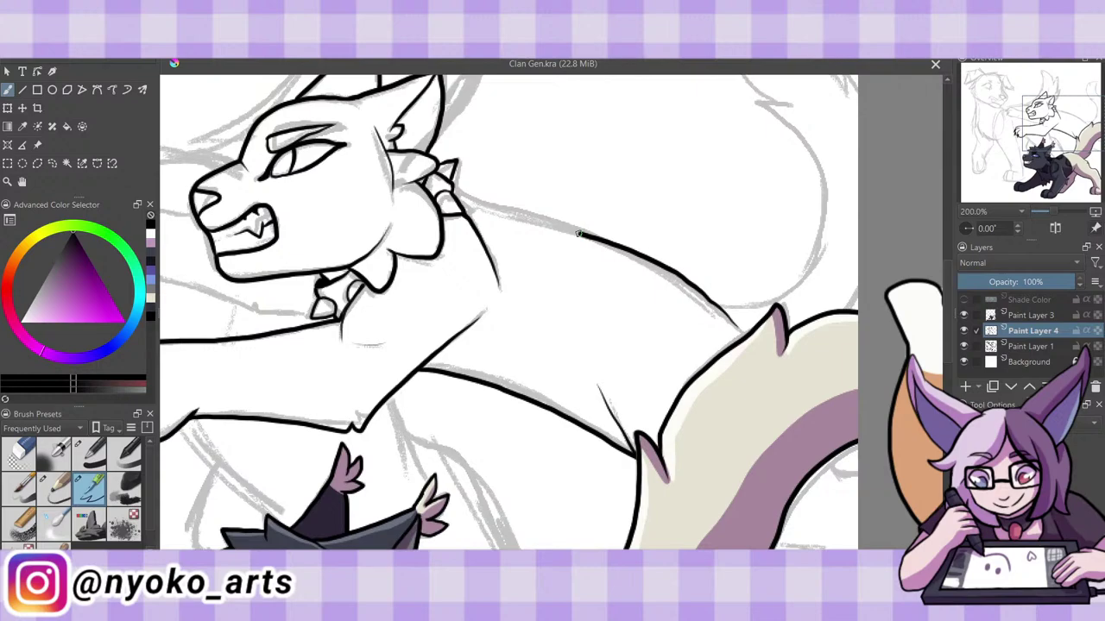
{"action": "left_click_drag", "start_coordinate": [578, 233], "coordinate": [455, 197]}
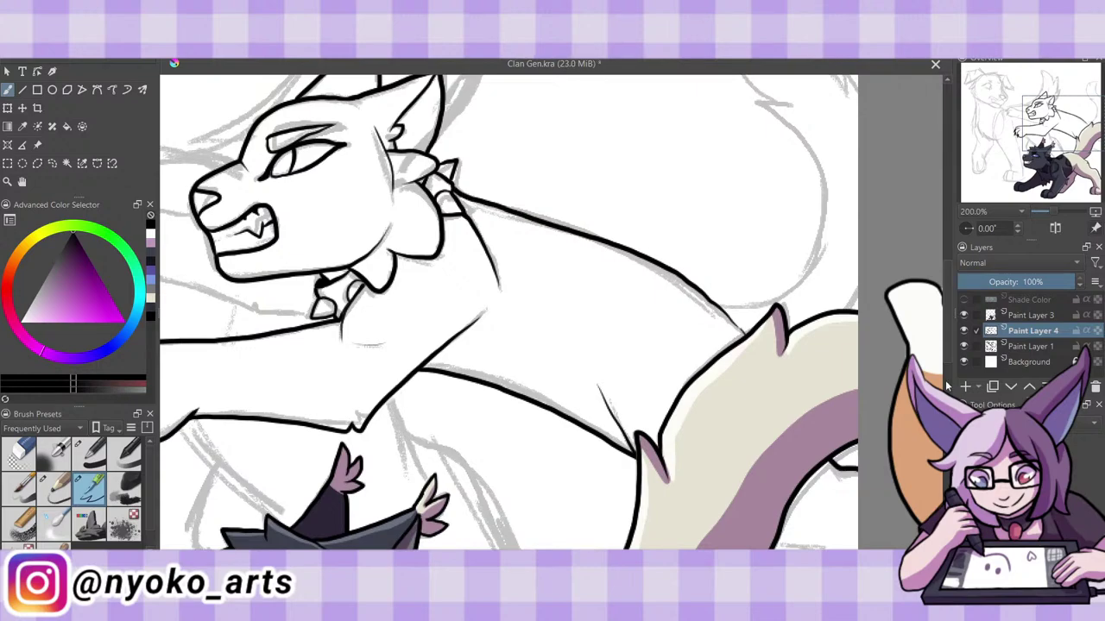
Ink the snarling character's raised, curling tail with its fur notches and tufted tip, and save the drawing.
{"action": "scroll", "coordinate": [945, 379], "scroll_direction": "down", "scroll_amount": 3}
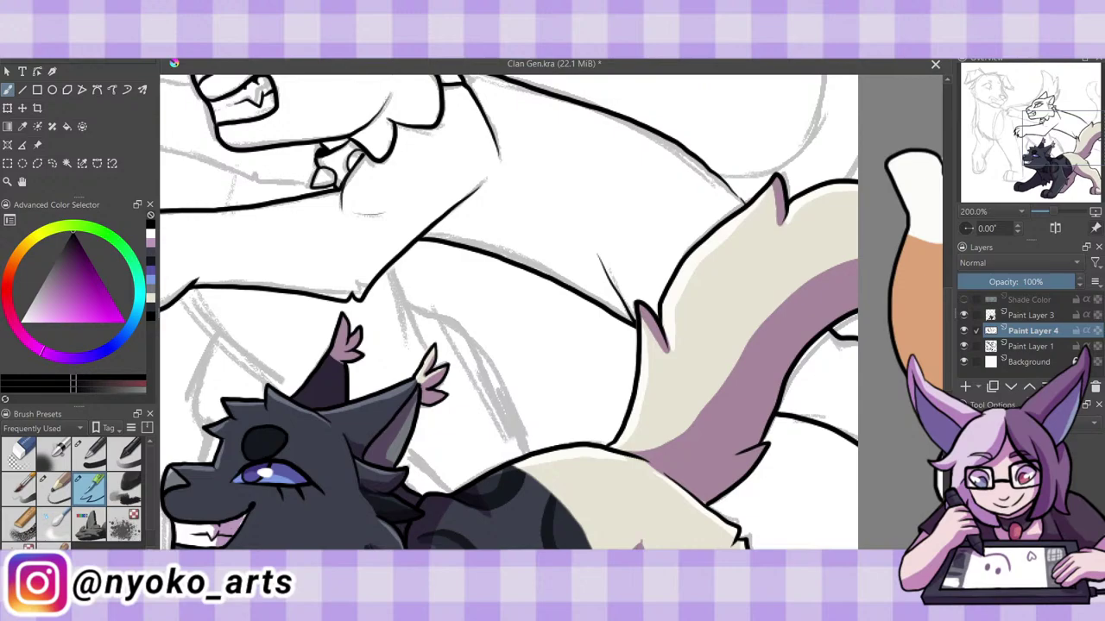
{"action": "scroll", "coordinate": [509, 311], "scroll_direction": "up", "scroll_amount": 7}
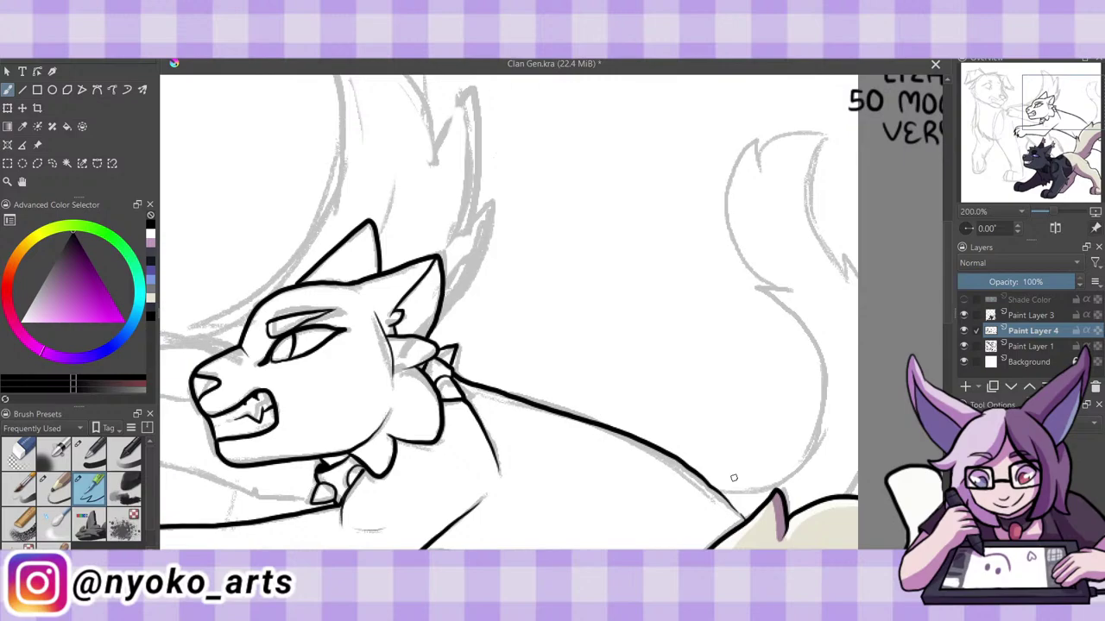
{"action": "left_click_drag", "start_coordinate": [698, 479], "coordinate": [763, 308]}
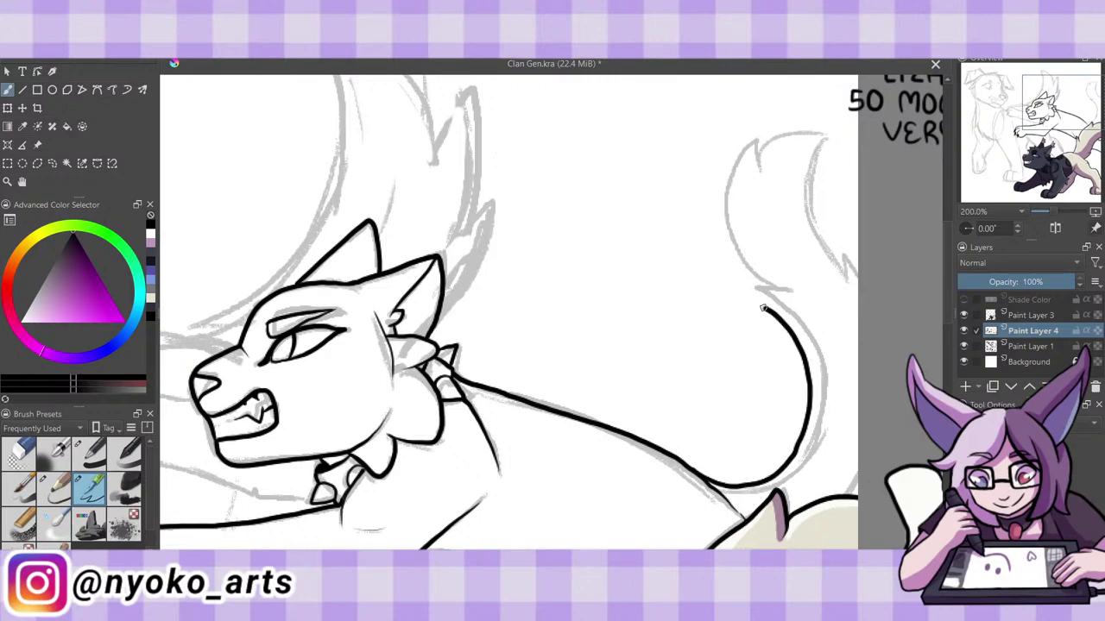
{"action": "left_click_drag", "start_coordinate": [790, 296], "coordinate": [740, 164]}
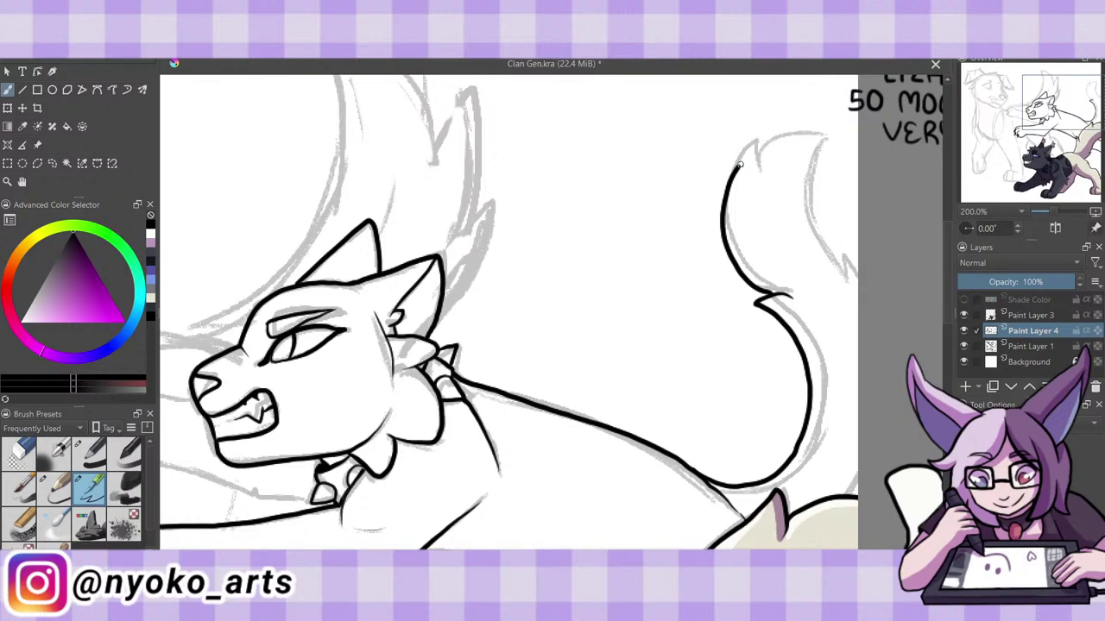
{"action": "mouse_move", "coordinate": [740, 164]}
{"action": "left_mouse_down"}
{"action": "mouse_move", "coordinate": [812, 185]}
{"action": "mouse_move", "coordinate": [855, 285]}
{"action": "left_mouse_up"}
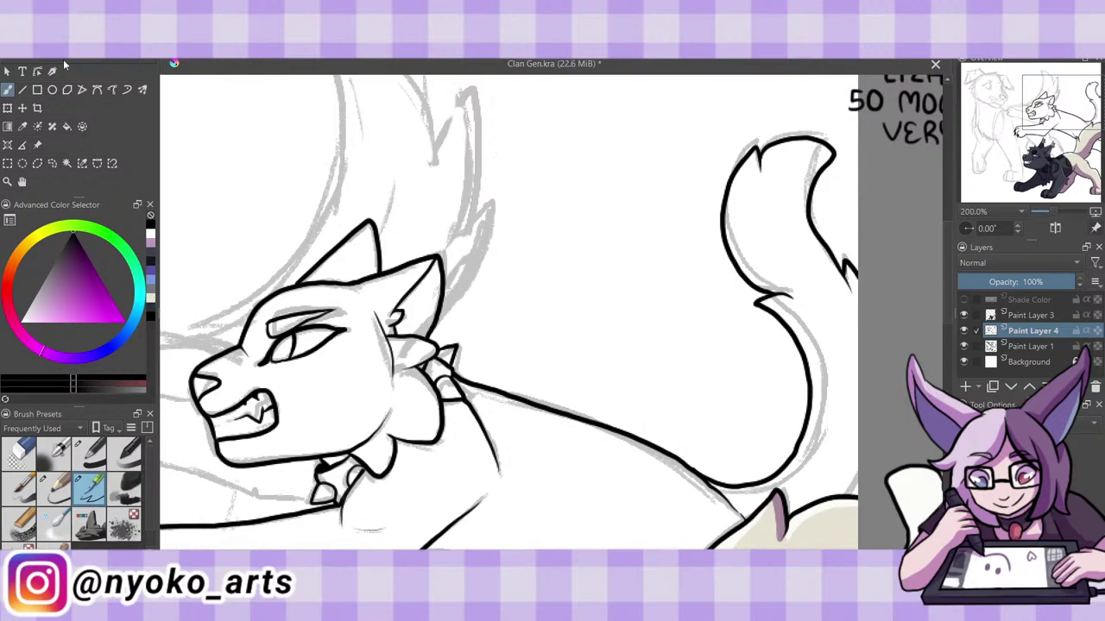
{"action": "key", "text": "ctrl+s"}
Ink the underside of the snarling character's far foreleg, its wrist pad and the curved front toe of the paw.
{"action": "left_click_drag", "start_coordinate": [444, 312], "coordinate": [657, 311]}
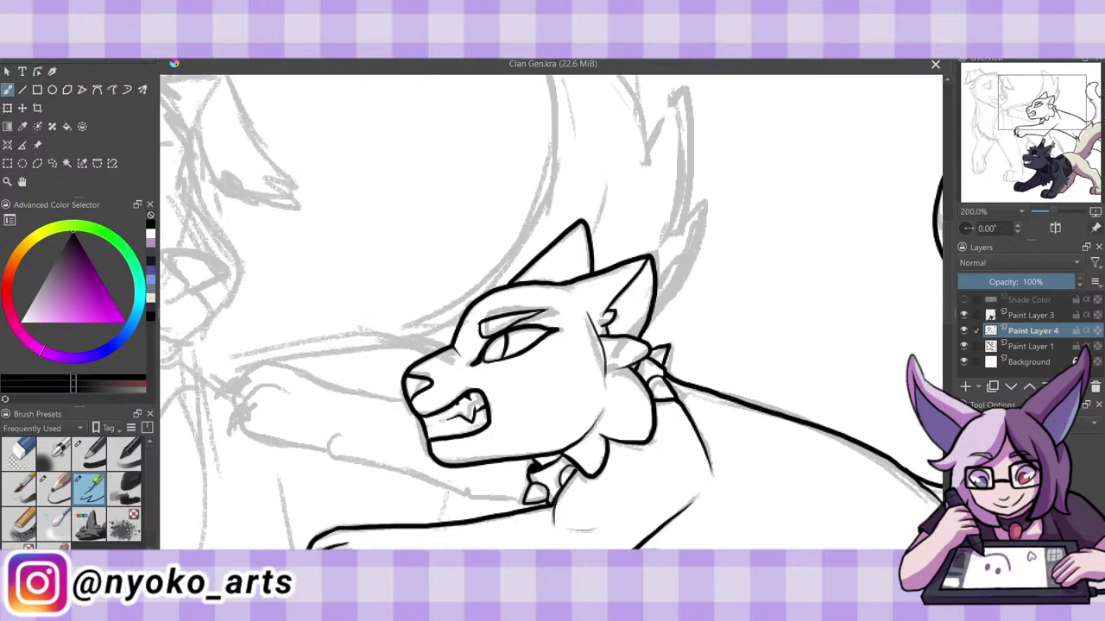
{"action": "left_click_drag", "start_coordinate": [551, 313], "coordinate": [578, 313]}
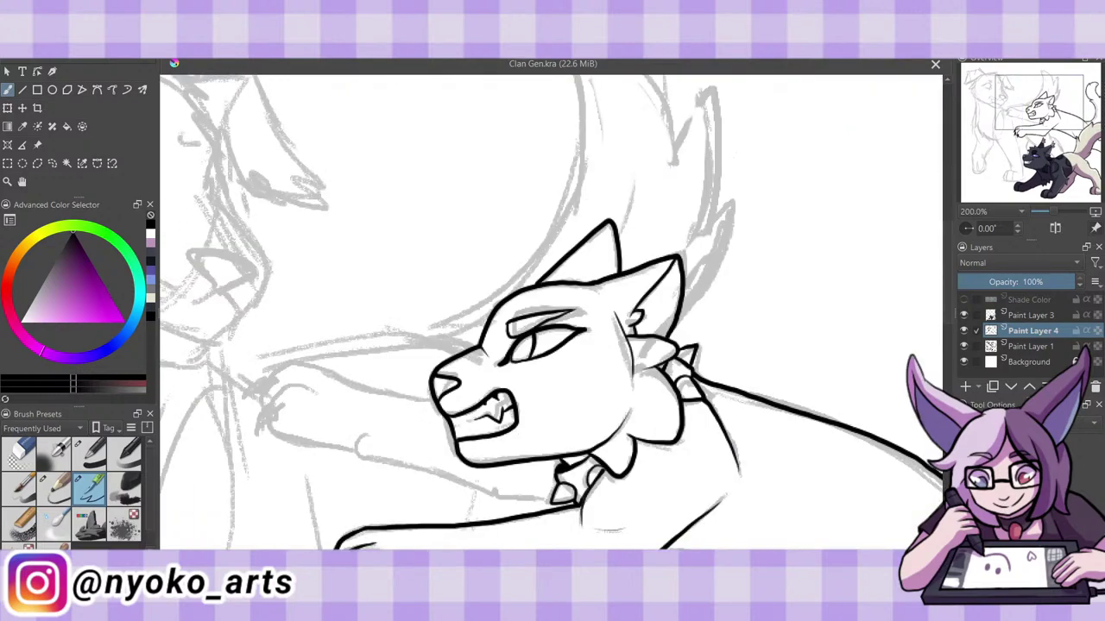
{"action": "scroll", "coordinate": [552, 445], "scroll_direction": "left", "scroll_amount": 3}
{"action": "mouse_move", "coordinate": [541, 433]}
{"action": "left_mouse_down"}
{"action": "mouse_move", "coordinate": [539, 460]}
{"action": "mouse_move", "coordinate": [733, 502]}
{"action": "left_mouse_up"}
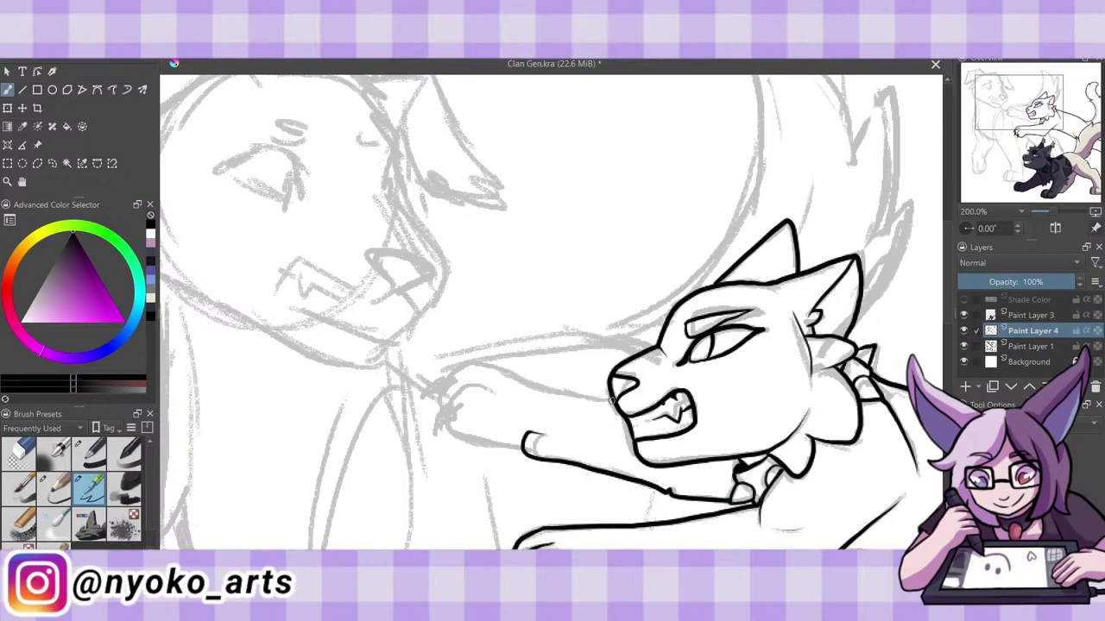
{"action": "mouse_move", "coordinate": [611, 402]}
{"action": "left_mouse_down"}
{"action": "mouse_move", "coordinate": [471, 361]}
{"action": "mouse_move", "coordinate": [440, 401]}
{"action": "mouse_move", "coordinate": [466, 386]}
{"action": "mouse_move", "coordinate": [452, 429]}
{"action": "mouse_move", "coordinate": [744, 506]}
{"action": "left_mouse_up"}
{"action": "key", "text": "ctrl+z"}
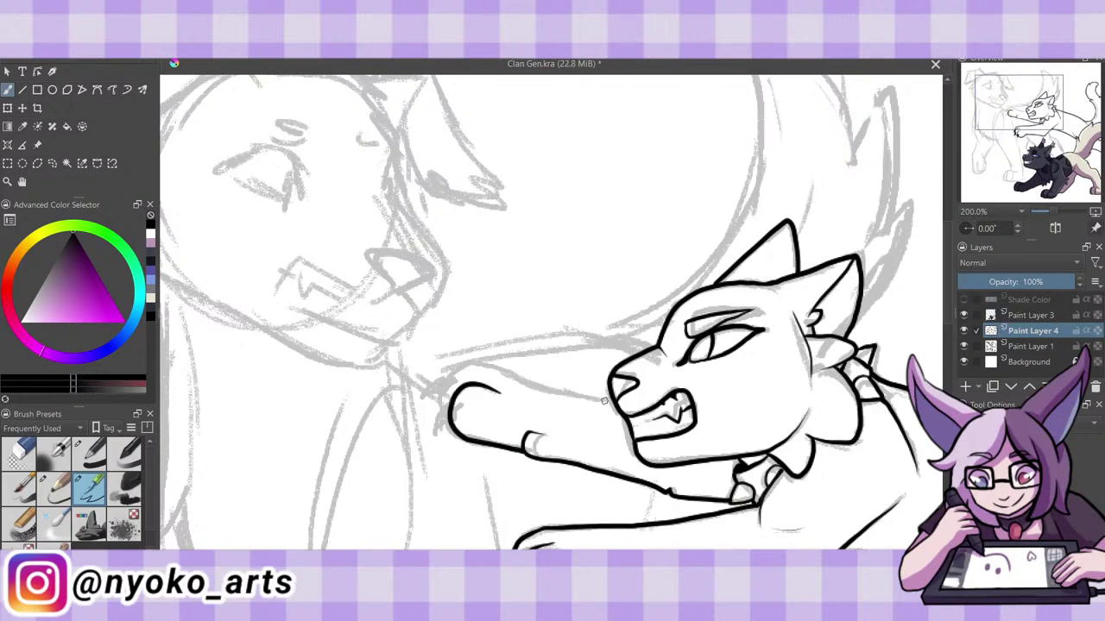
Ink the far foreleg's upper edge from muzzle to paw, the outer toe, and the black claws.
{"action": "mouse_move", "coordinate": [603, 400]}
{"action": "left_mouse_down"}
{"action": "mouse_move", "coordinate": [504, 373]}
{"action": "mouse_move", "coordinate": [439, 391]}
{"action": "left_mouse_up"}
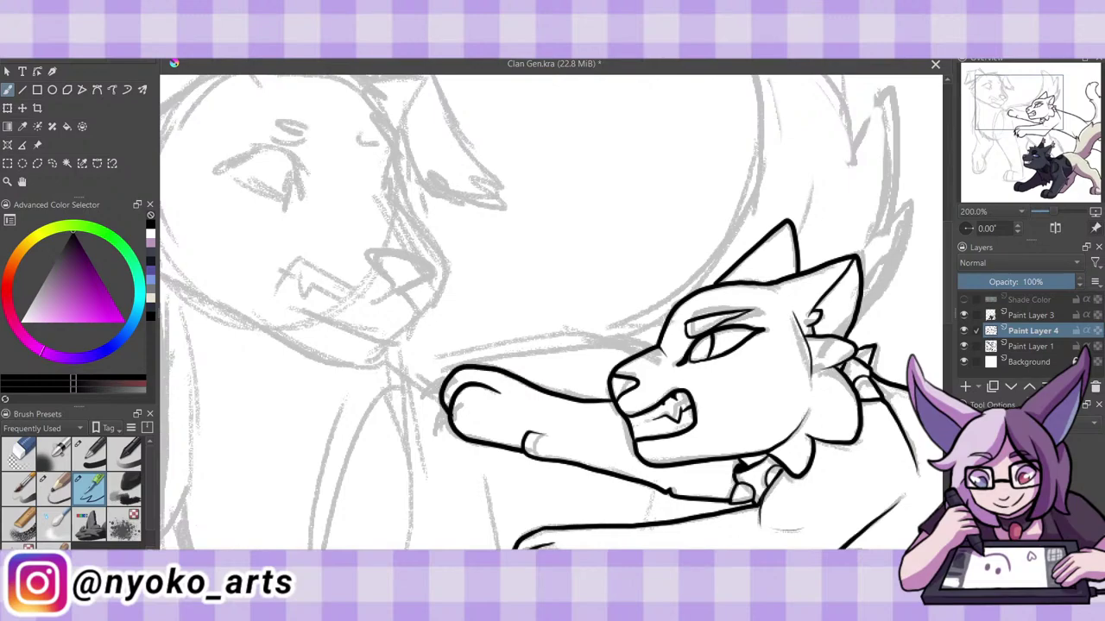
{"action": "key", "text": "ctrl+z"}
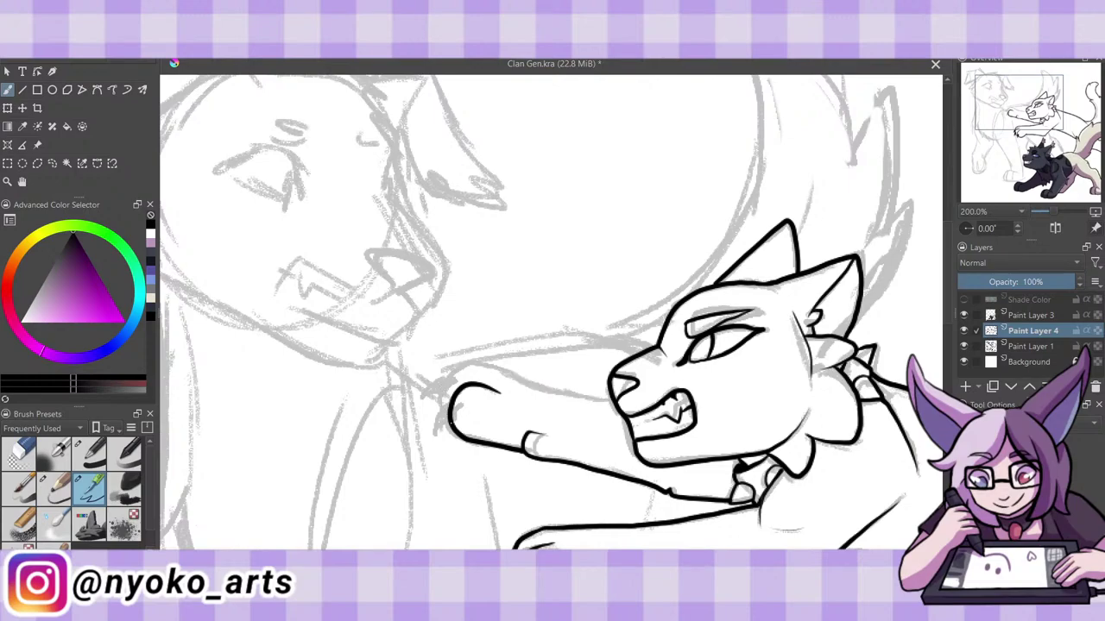
{"action": "left_click_drag", "start_coordinate": [504, 373], "coordinate": [440, 421]}
{"action": "left_click_drag", "start_coordinate": [503, 375], "coordinate": [610, 399]}
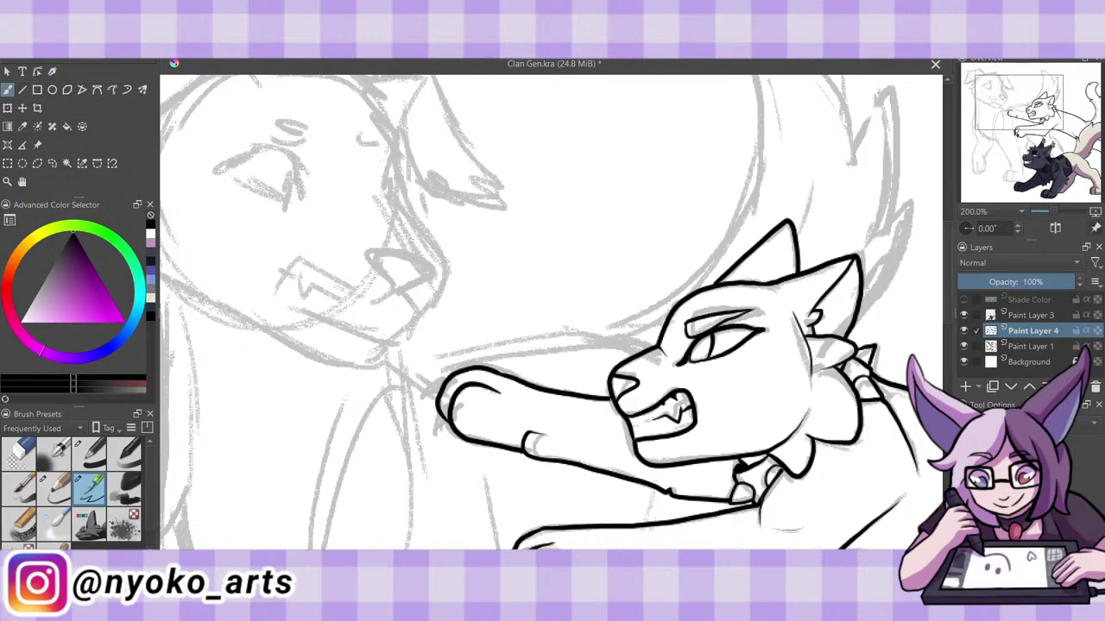
{"action": "left_click_drag", "start_coordinate": [456, 410], "coordinate": [438, 427]}
{"action": "left_click_drag", "start_coordinate": [442, 385], "coordinate": [428, 402]}
Hide Paint Layer 3 with the finished dark cat so the sketch beneath it can be seen.
{"action": "key", "text": "ctrl+minus"}
{"action": "key", "text": "ctrl+minus"}
{"action": "key", "text": "ctrl+minus"}
{"action": "key", "text": "ctrl+minus"}
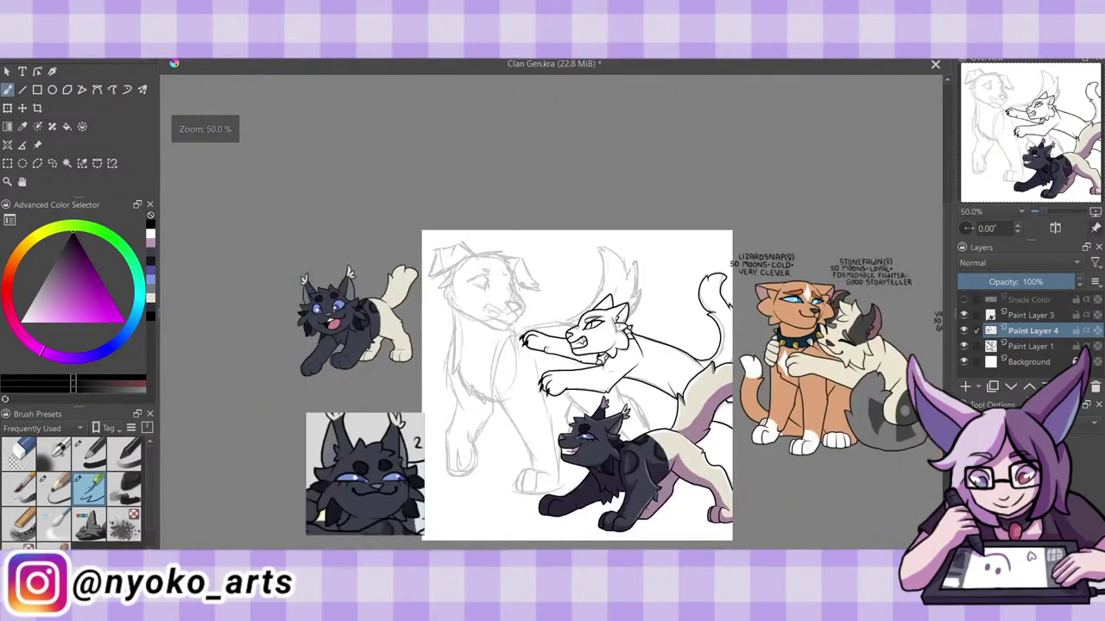
{"action": "key", "text": "ctrl+plus"}
{"action": "left_click", "coordinate": [964, 316]}
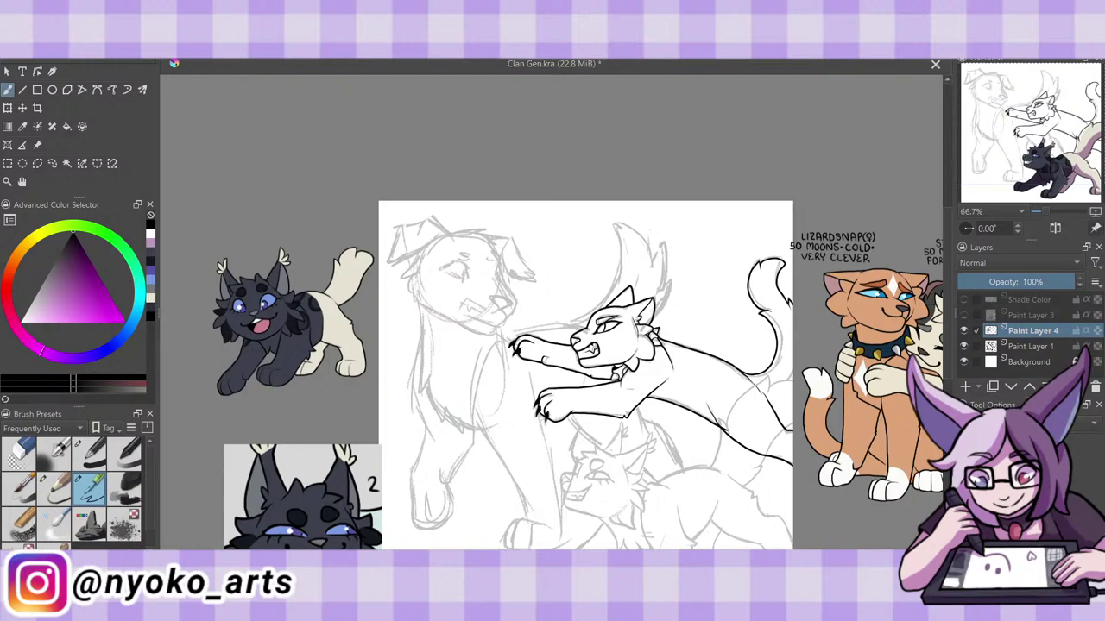
{"action": "left_click_drag", "start_coordinate": [949, 349], "coordinate": [949, 367]}
{"action": "left_click", "coordinate": [964, 346]}
{"action": "left_click", "coordinate": [964, 362]}
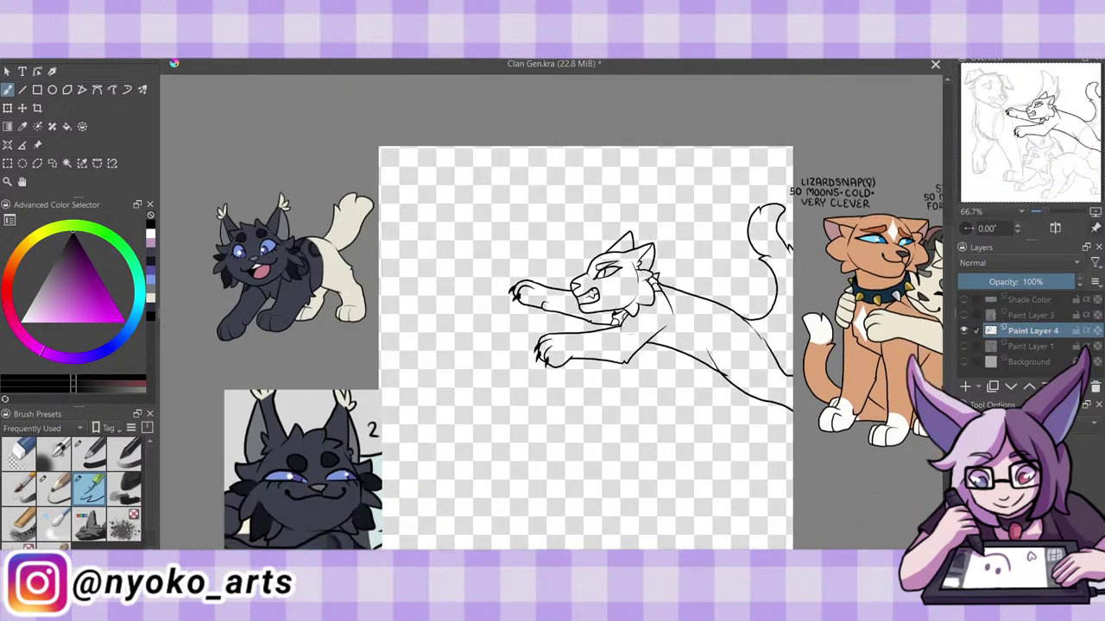
{"action": "left_click", "coordinate": [67, 163]}
{"action": "left_click", "coordinate": [733, 273]}
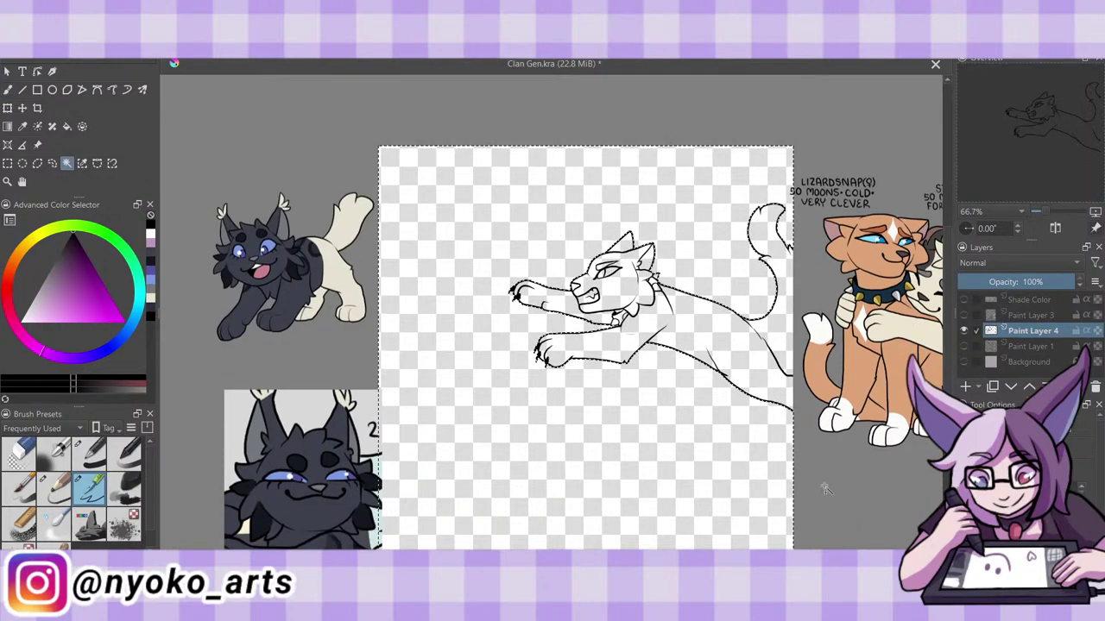
{"action": "key", "text": "ctrl+shift+a"}
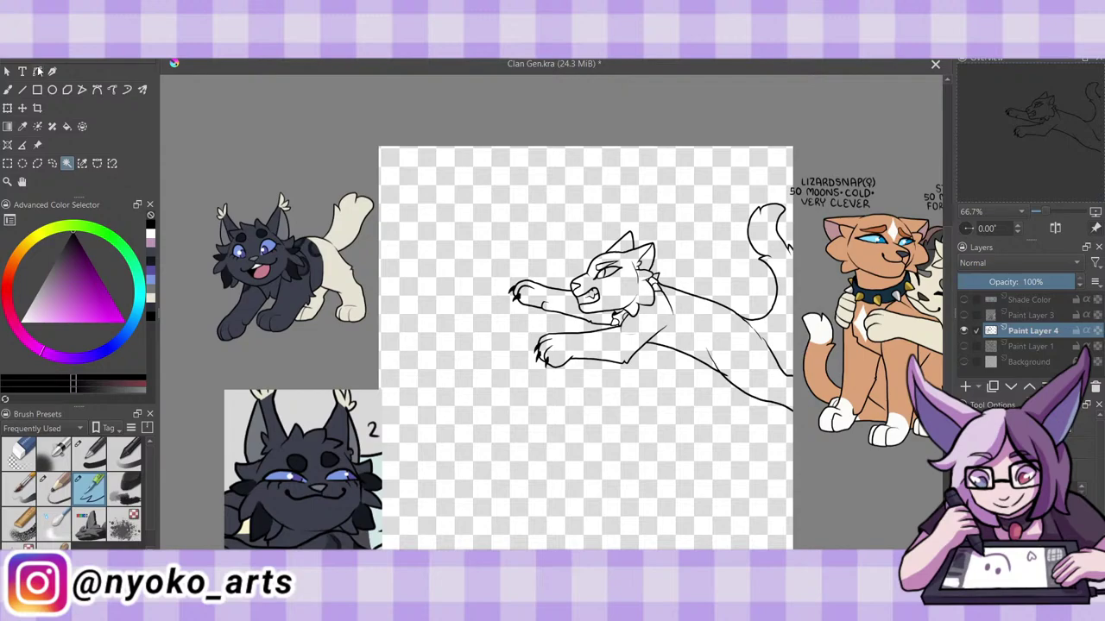
{"action": "left_click", "coordinate": [8, 89]}
{"action": "left_click", "coordinate": [964, 361]}
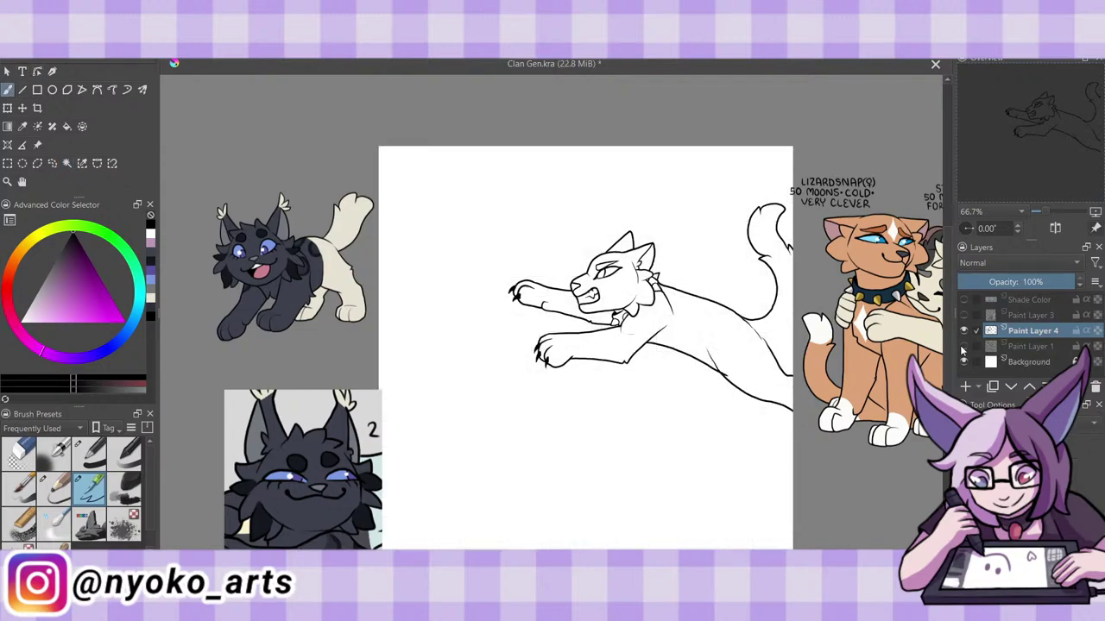
{"action": "left_click", "coordinate": [964, 346]}
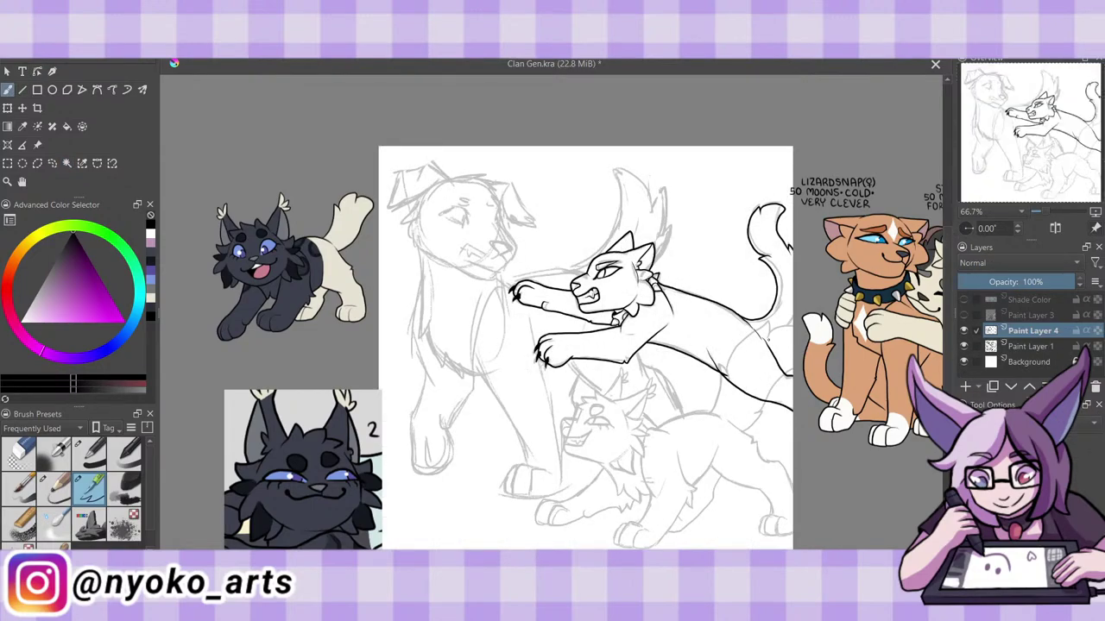
Ink a closing line between tail base and hind leg, and select the snarling cat's silhouette with the sketch and background temporarily hidden.
{"action": "left_click_drag", "start_coordinate": [767, 342], "coordinate": [792, 319]}
{"action": "left_click", "coordinate": [67, 163]}
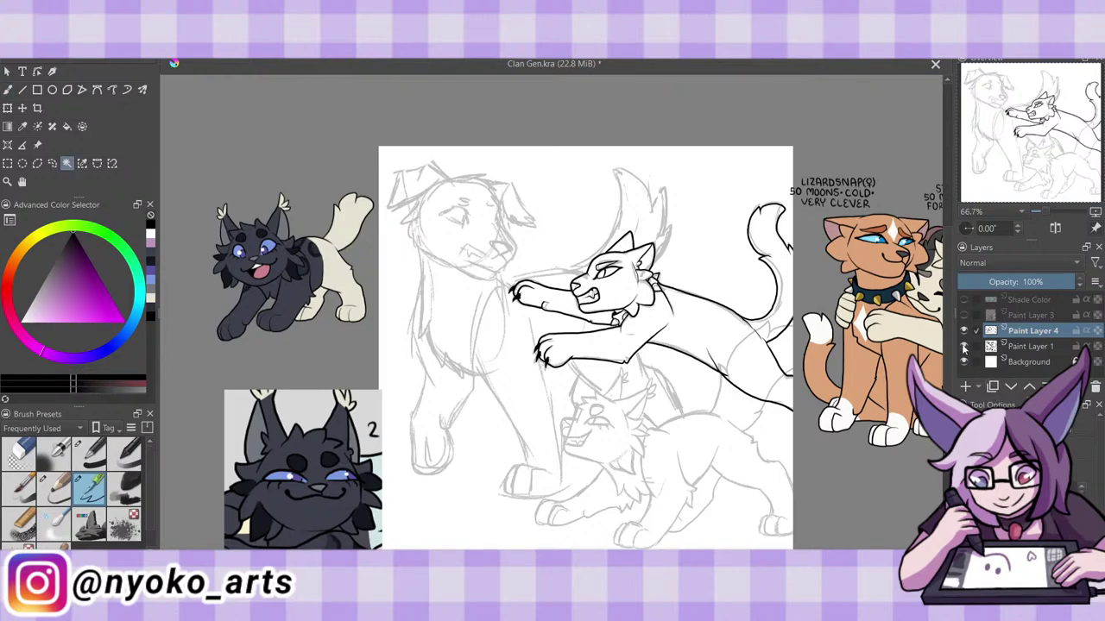
{"action": "left_click", "coordinate": [964, 346]}
{"action": "left_click", "coordinate": [964, 362]}
{"action": "left_click", "coordinate": [781, 349]}
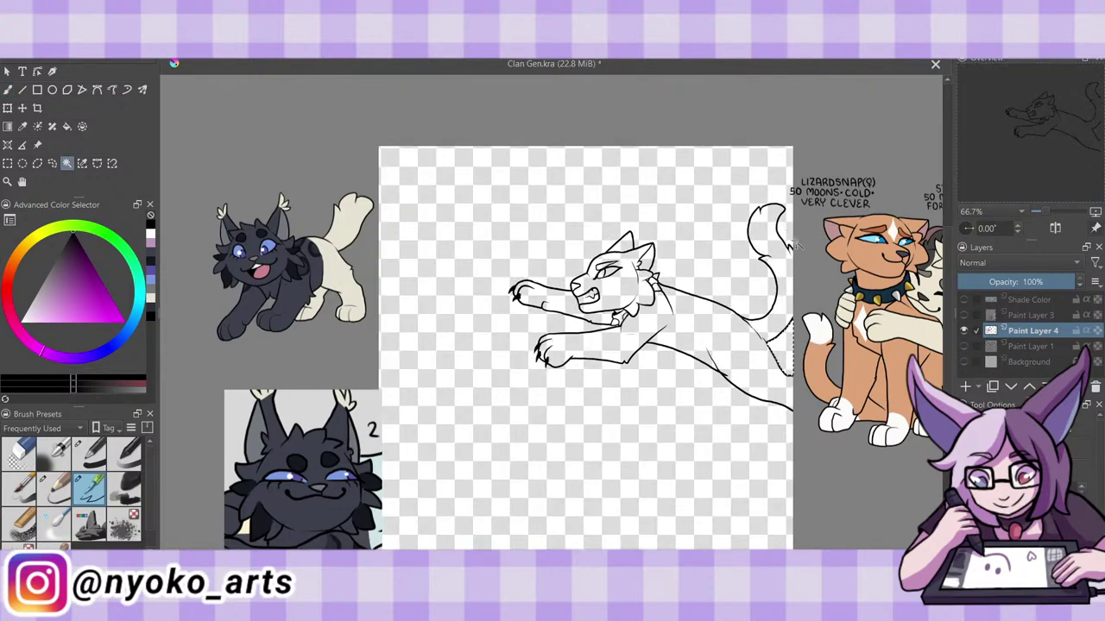
{"action": "left_click", "coordinate": [757, 230]}
{"action": "left_click", "coordinate": [965, 362]}
{"action": "left_click", "coordinate": [964, 346]}
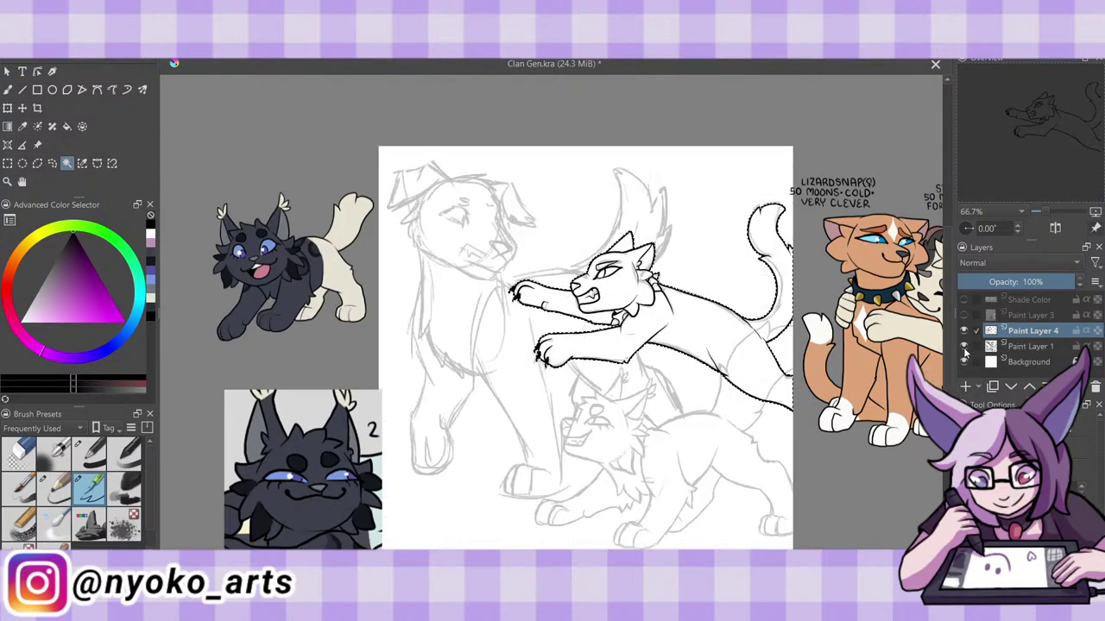
Sample the orange fur colour from the collared reference cat and ready a large brush for the base coat.
{"action": "key", "text": "1"}
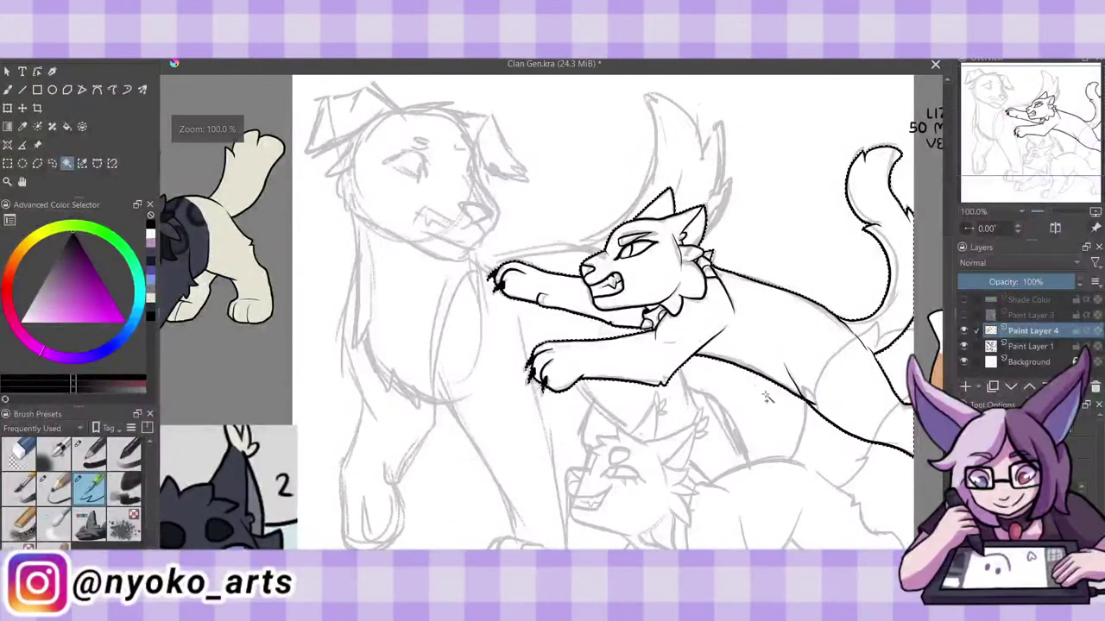
{"action": "key", "text": "p"}
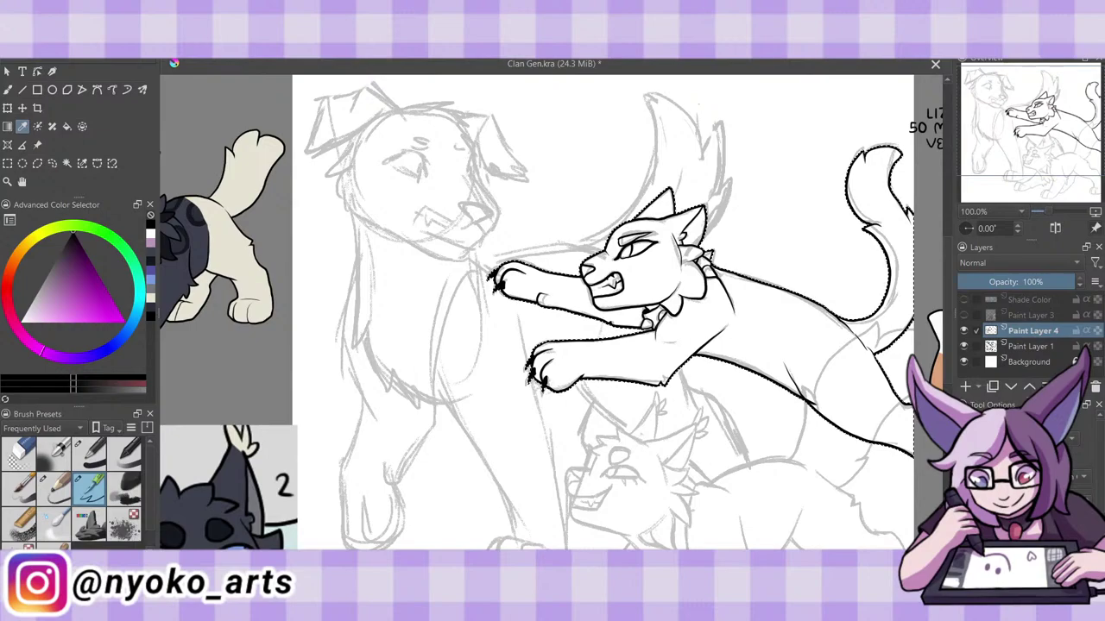
{"action": "scroll", "coordinate": [589, 446], "scroll_direction": "right", "scroll_amount": 3}
{"action": "scroll", "coordinate": [551, 313], "scroll_direction": "left", "scroll_amount": 1}
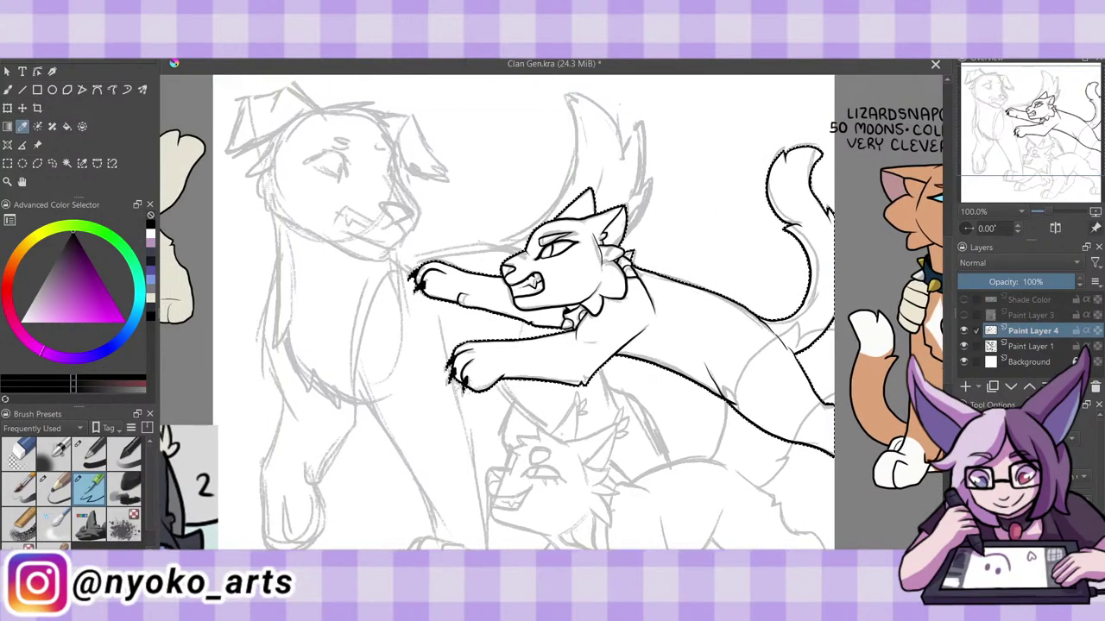
{"action": "left_click", "coordinate": [879, 406]}
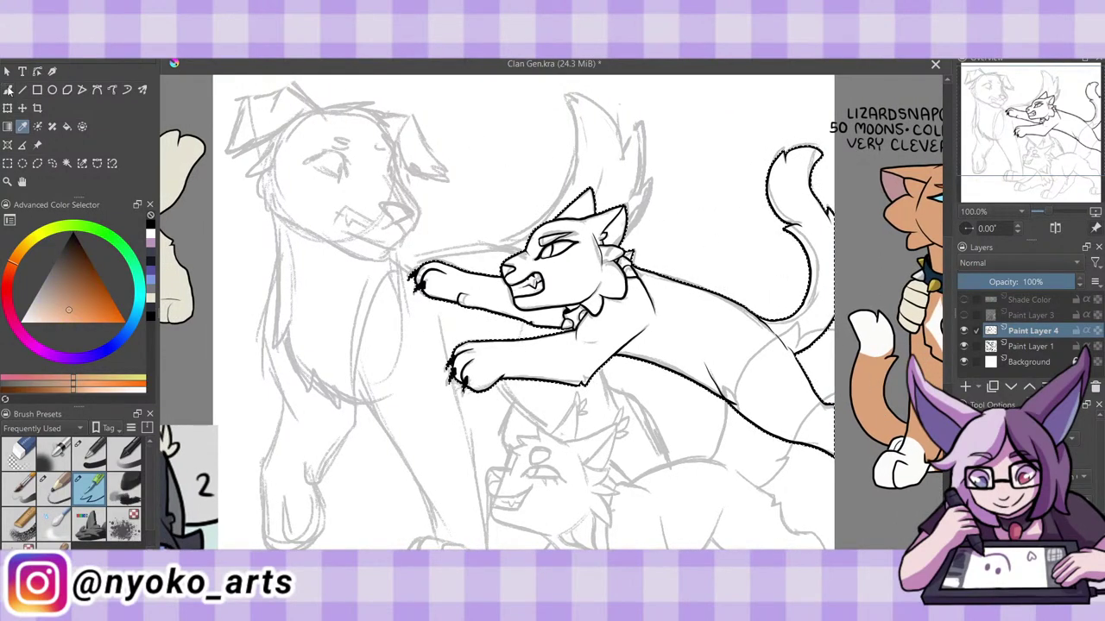
{"action": "left_click", "coordinate": [8, 89]}
{"action": "left_click", "coordinate": [90, 451]}
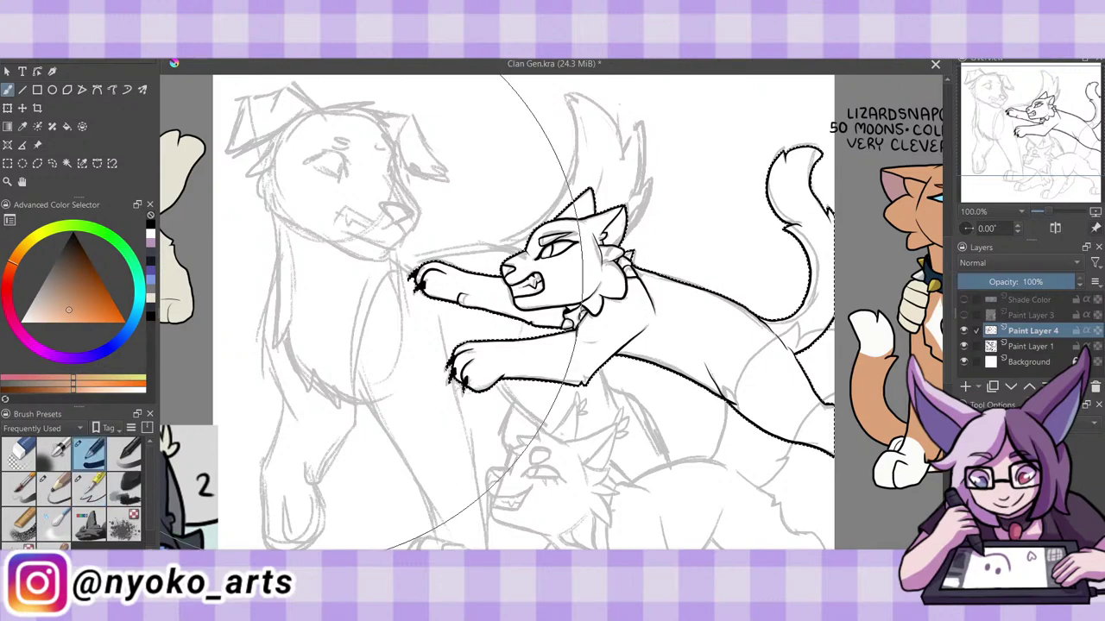
Undo the orange fill over the line art, fill the silhouette orange on a new layer above Paint Layer 1, and show Paint Layer 3.
{"action": "key", "text": "shift+BackSpace"}
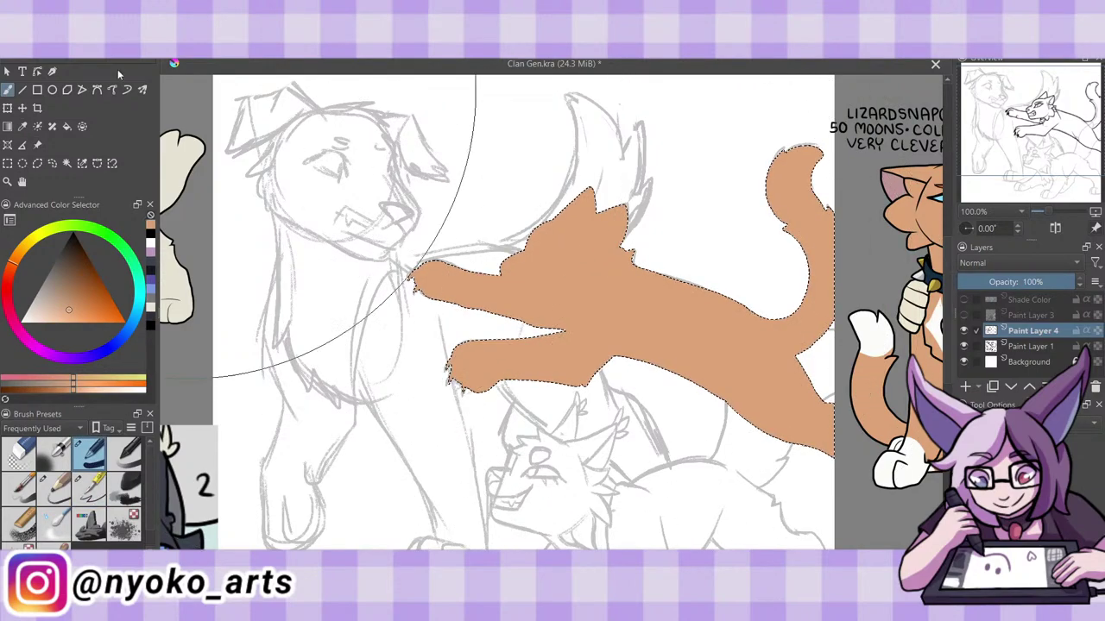
{"action": "key", "text": "ctrl+z"}
{"action": "left_click", "coordinate": [1021, 351]}
{"action": "left_click", "coordinate": [966, 386]}
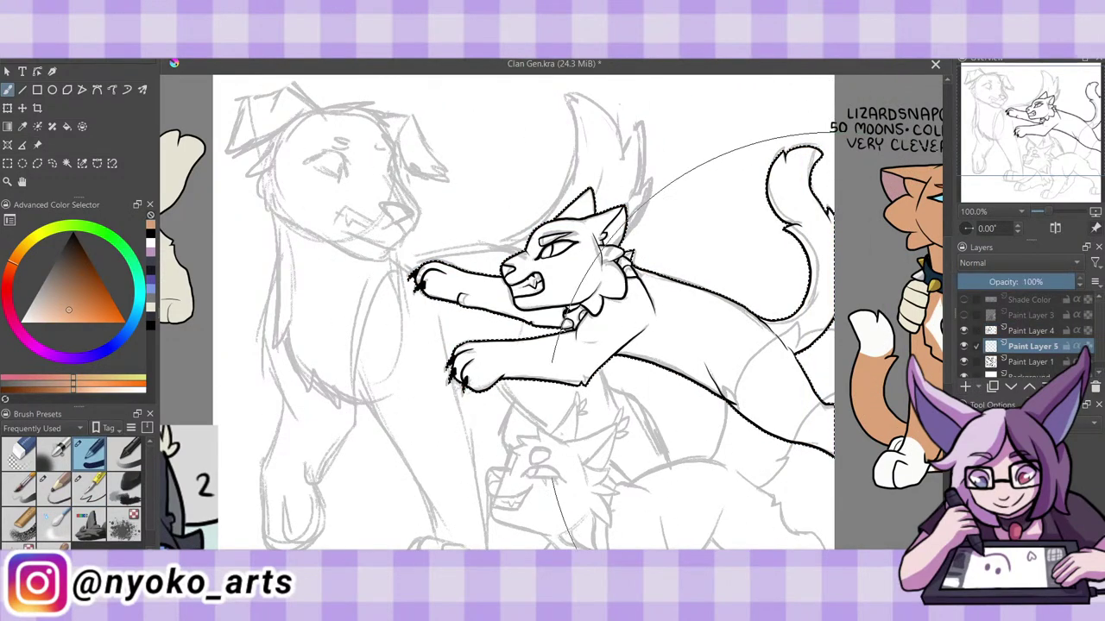
{"action": "mouse_move", "coordinate": [820, 289]}
{"action": "left_mouse_down"}
{"action": "mouse_move", "coordinate": [808, 215]}
{"action": "mouse_move", "coordinate": [535, 349]}
{"action": "left_mouse_up"}
{"action": "left_click", "coordinate": [964, 315]}
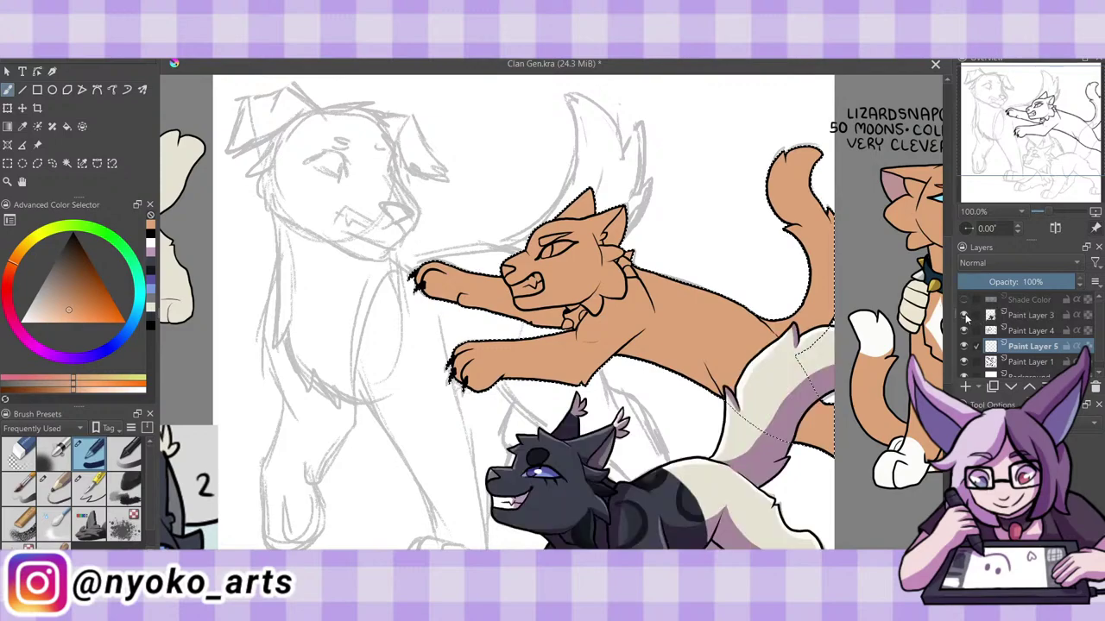
Sample white from the reference cat's tail tip and paint the snarling cat's tail tip white on a new layer above the orange base.
{"action": "left_click", "coordinate": [24, 127]}
{"action": "left_click_drag", "start_coordinate": [855, 388], "coordinate": [752, 388]}
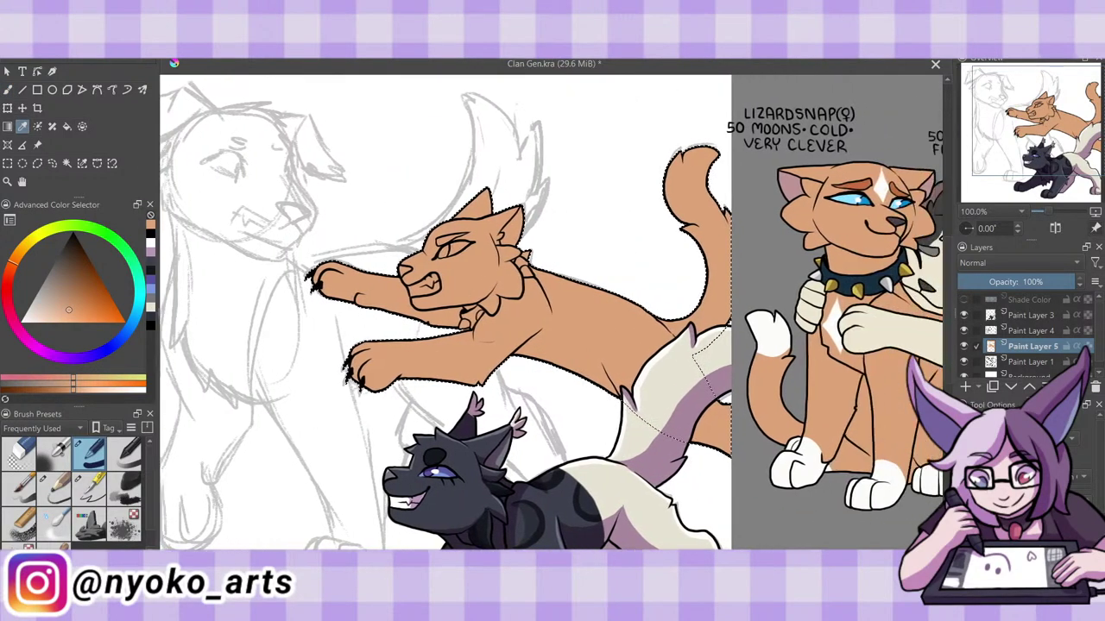
{"action": "left_click", "coordinate": [778, 336]}
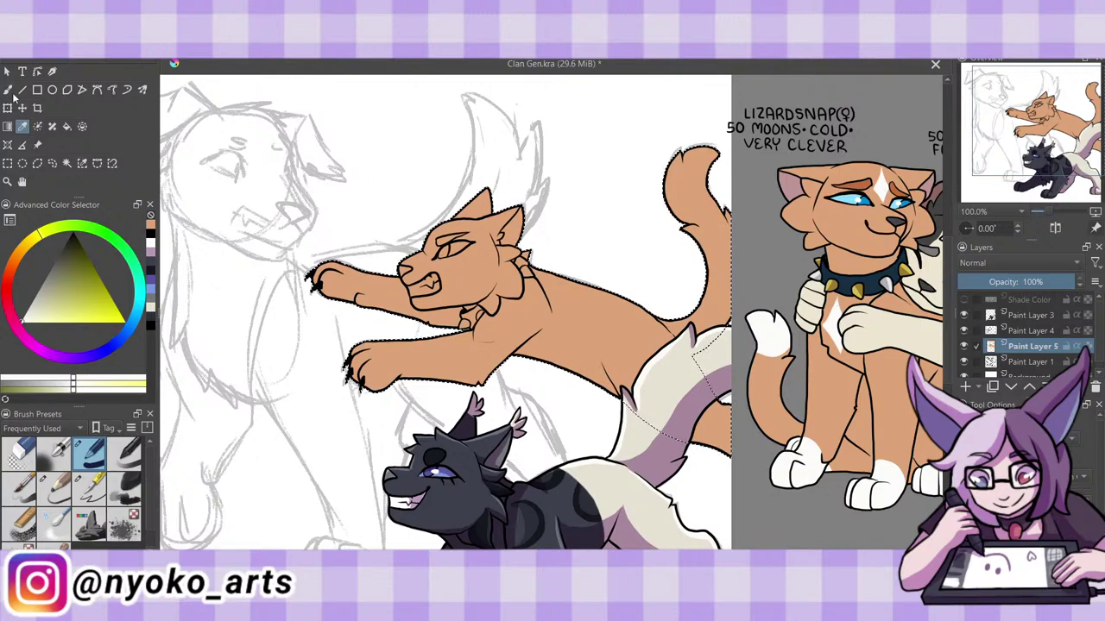
{"action": "left_click", "coordinate": [9, 91]}
{"action": "left_click", "coordinate": [97, 495]}
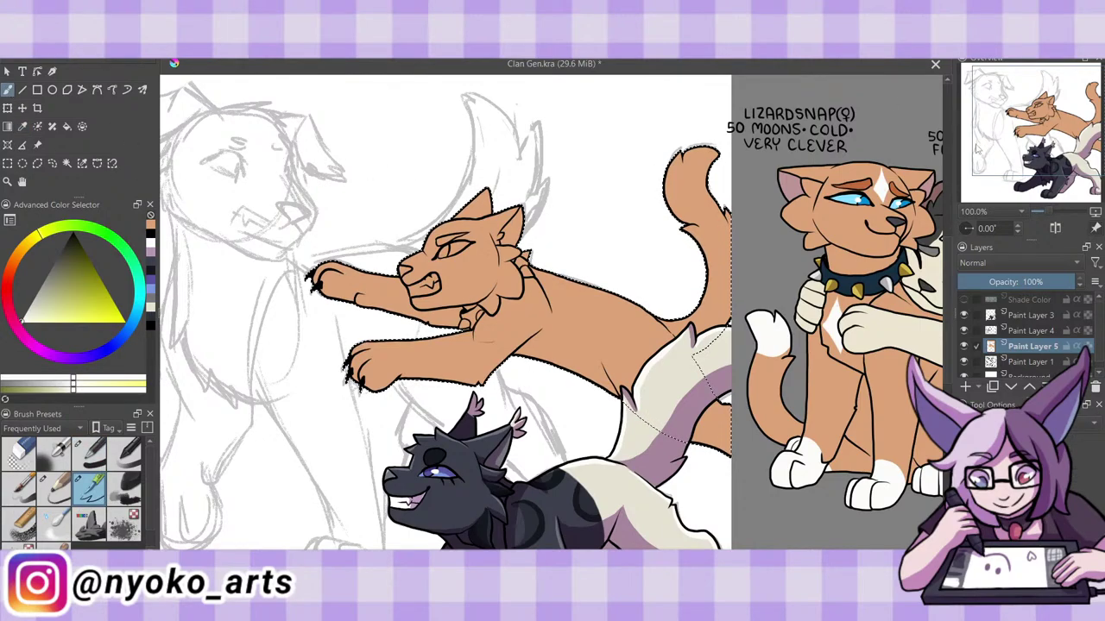
{"action": "left_click", "coordinate": [965, 387]}
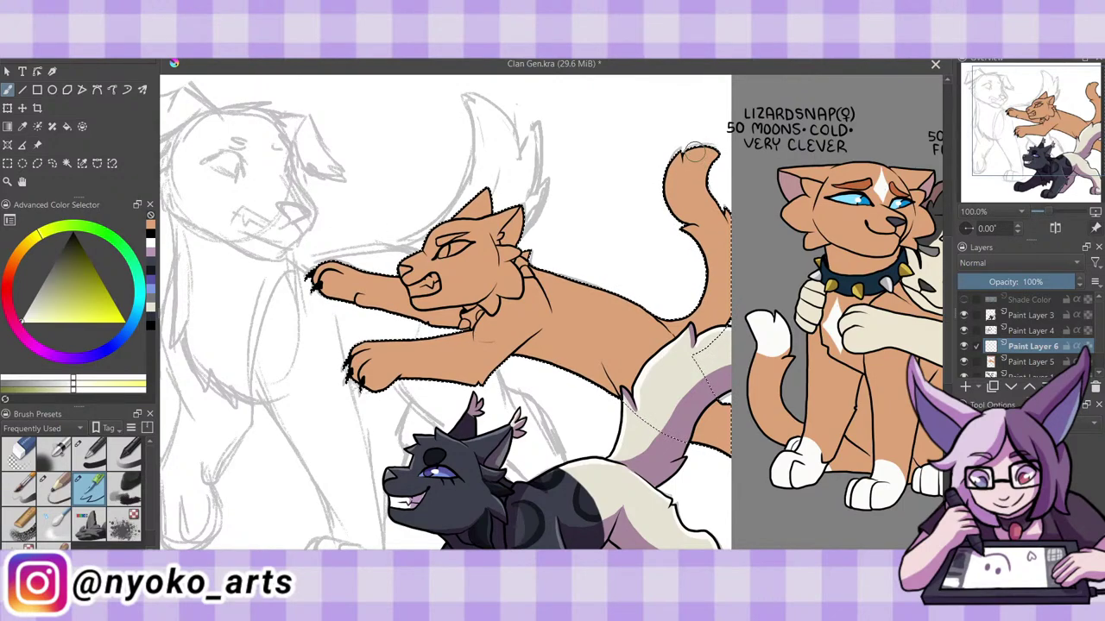
{"action": "left_click_drag", "start_coordinate": [695, 150], "coordinate": [701, 147]}
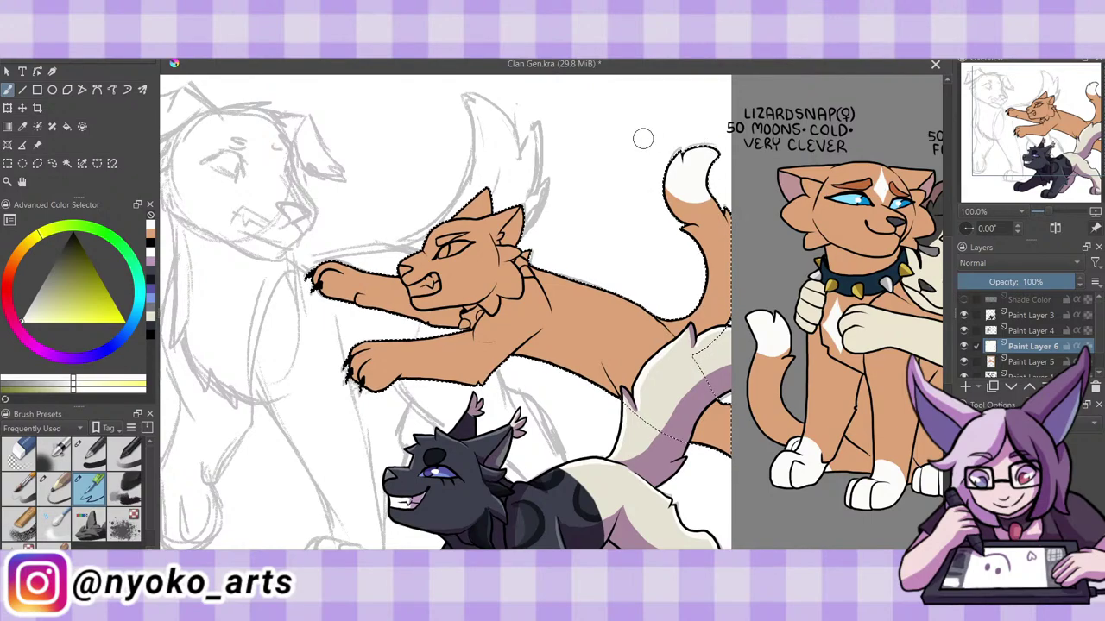
Paint white socks on both of the snarling cat's outstretched front paws, clean up the far one's edge, and save the drawing.
{"action": "left_click_drag", "start_coordinate": [358, 362], "coordinate": [416, 369]}
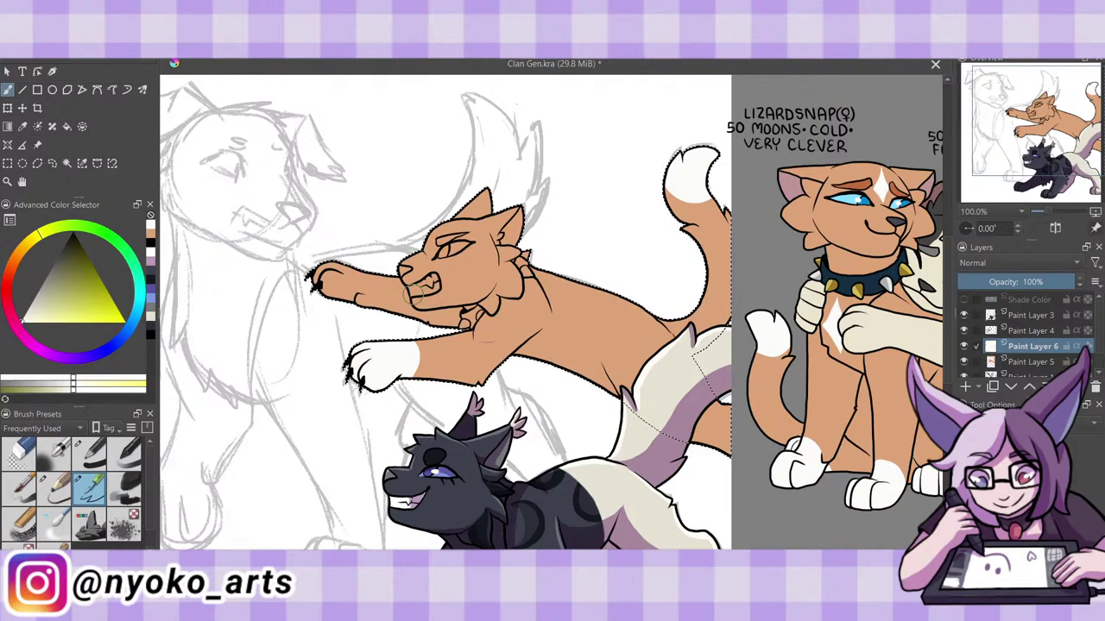
{"action": "left_click_drag", "start_coordinate": [412, 293], "coordinate": [317, 281]}
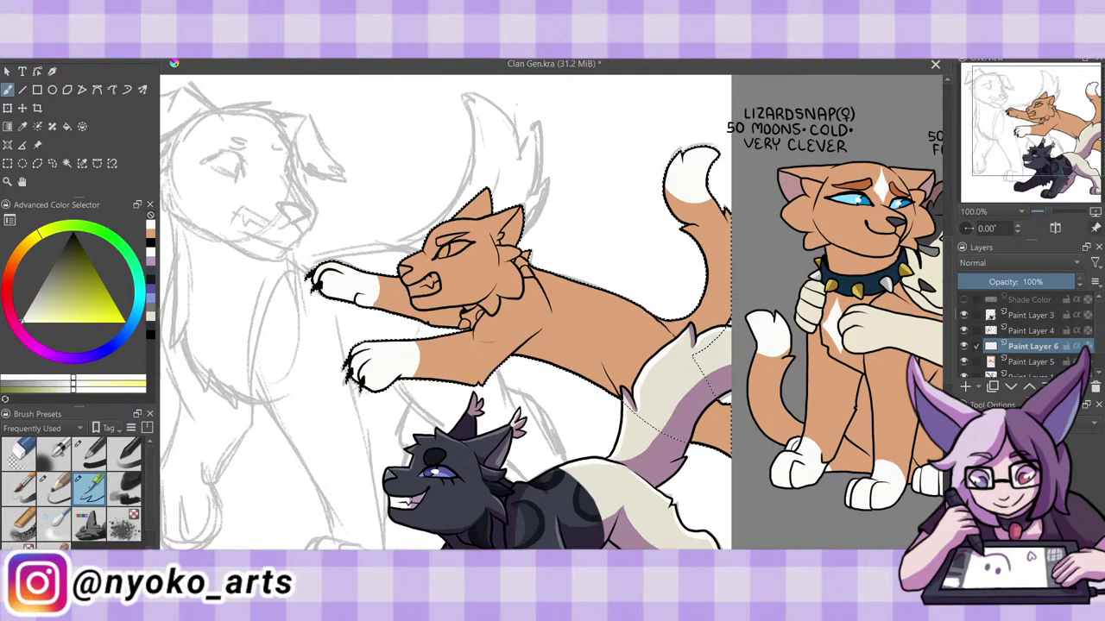
{"action": "key", "text": "ctrl+z"}
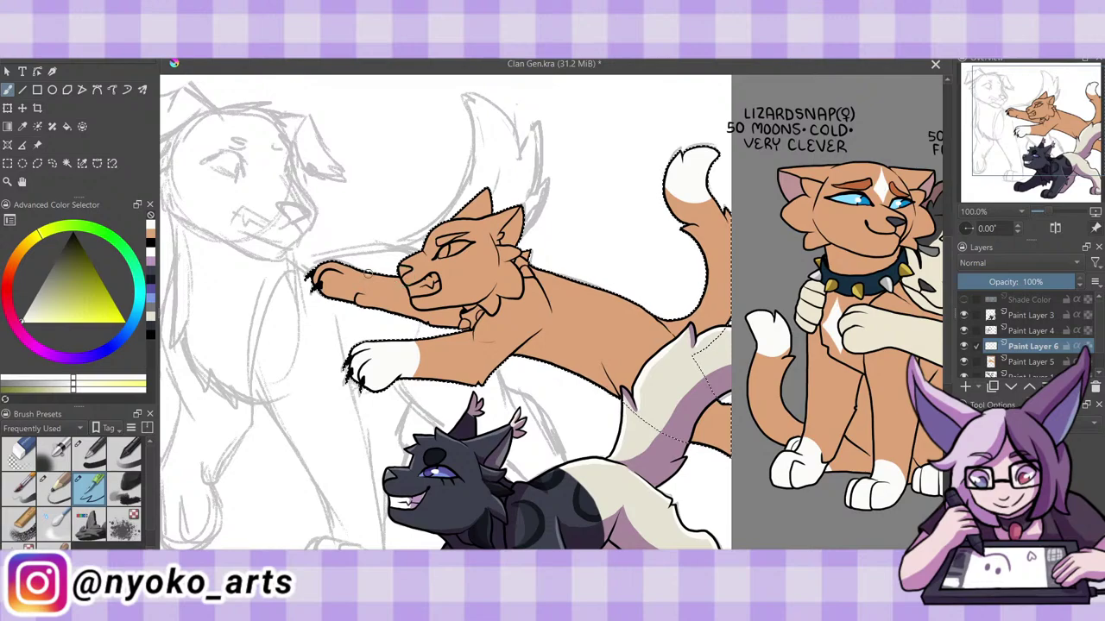
{"action": "mouse_move", "coordinate": [367, 279]}
{"action": "left_mouse_down"}
{"action": "mouse_move", "coordinate": [358, 293]}
{"action": "mouse_move", "coordinate": [313, 278]}
{"action": "mouse_move", "coordinate": [356, 294]}
{"action": "left_mouse_up"}
{"action": "key", "text": "slash"}
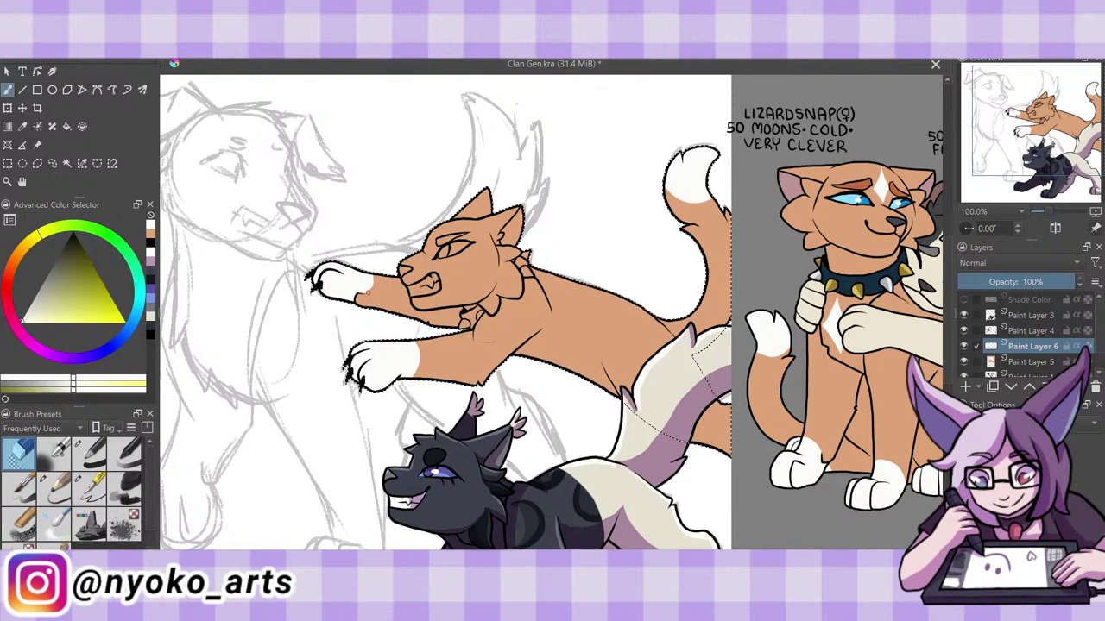
{"action": "left_click", "coordinate": [88, 489]}
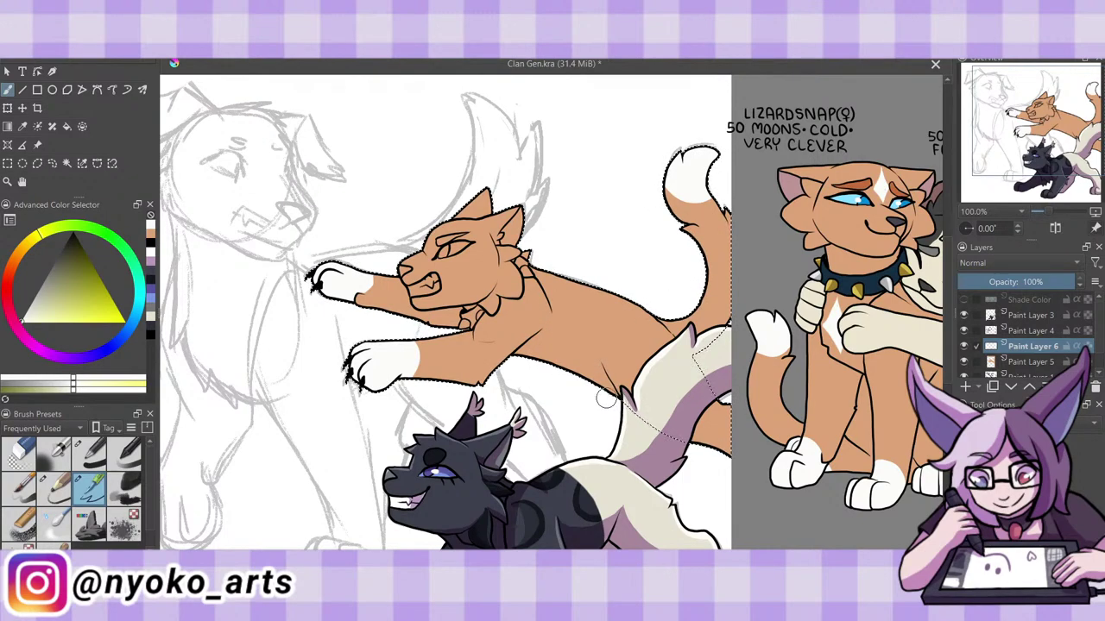
{"action": "key", "text": "ctrl+s"}
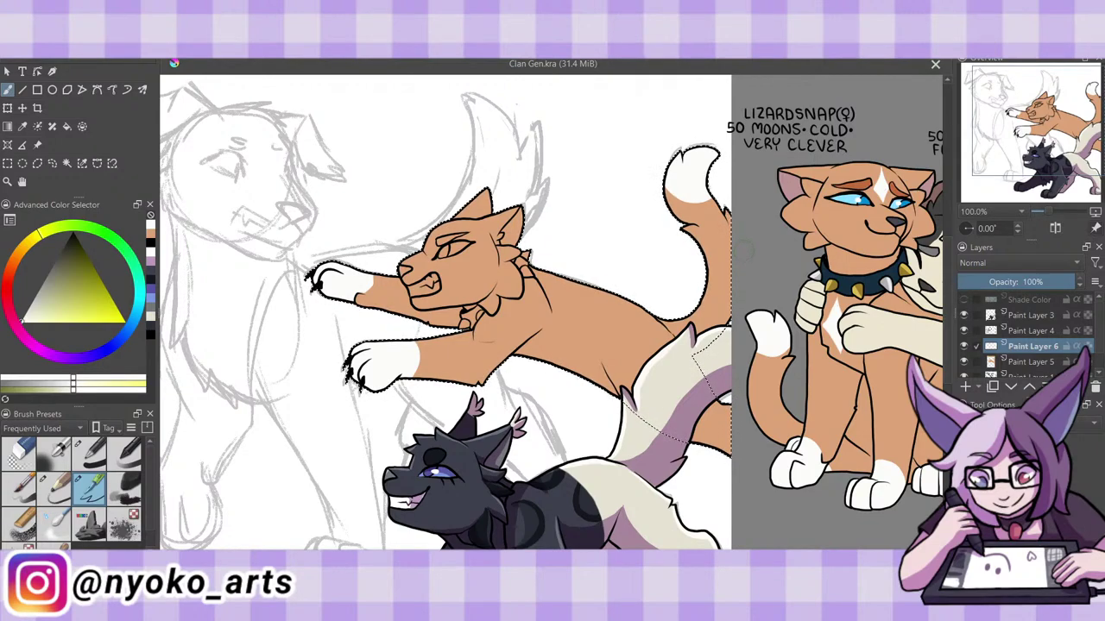
Paint the snarling cat's bared teeth white and erase the colour that spills outside the mouth.
{"action": "left_click_drag", "start_coordinate": [421, 248], "coordinate": [424, 247]}
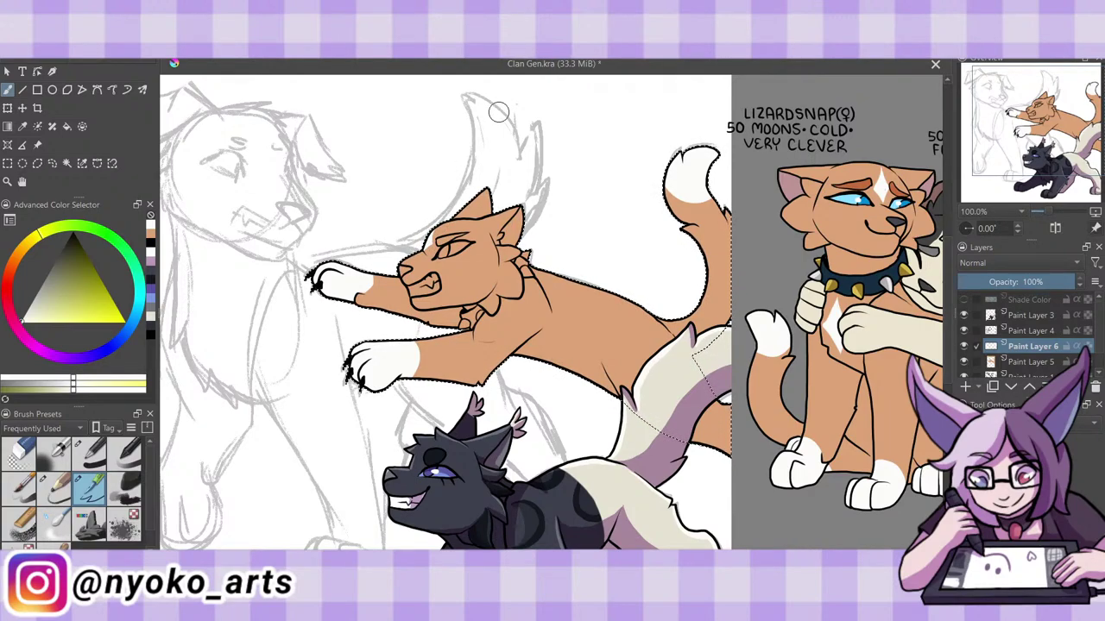
{"action": "left_click", "coordinate": [11, 339]}
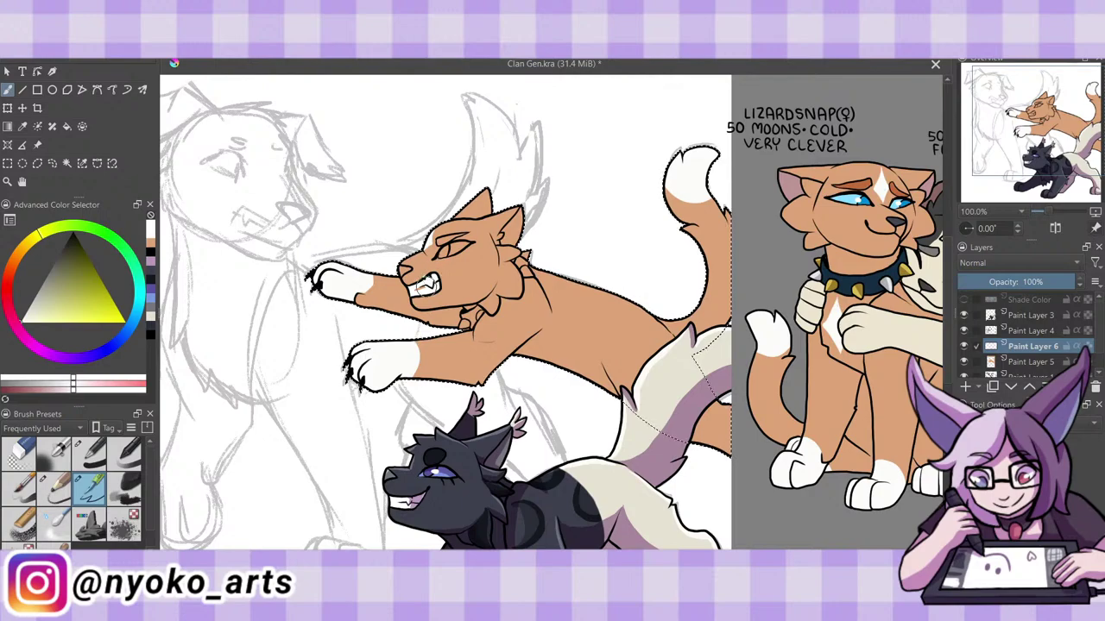
{"action": "left_click", "coordinate": [21, 460]}
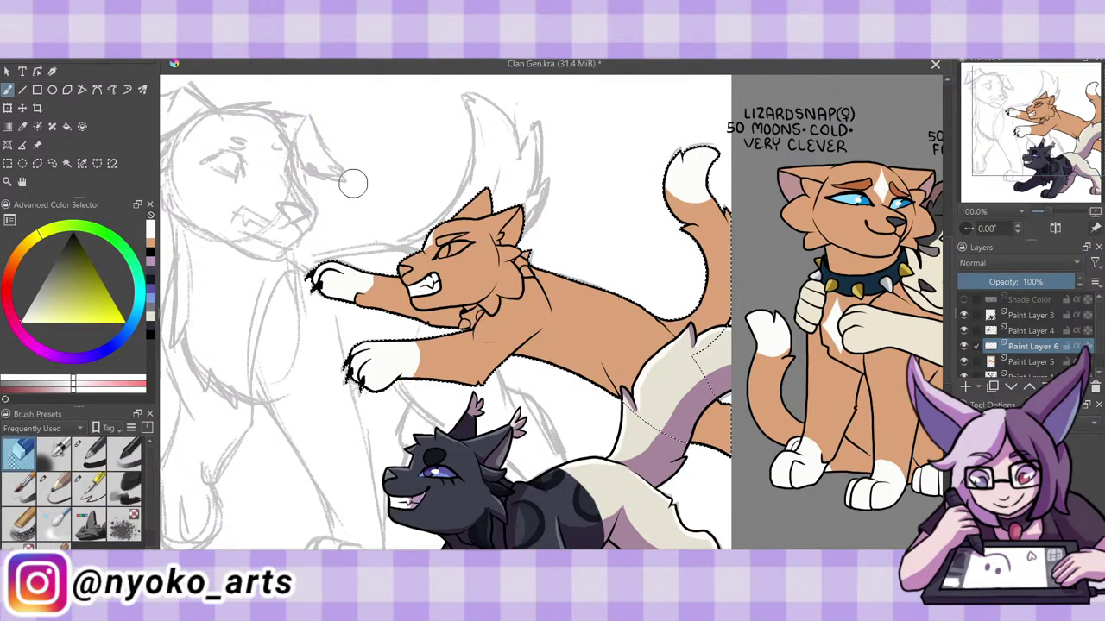
{"action": "left_click", "coordinate": [91, 492]}
{"action": "left_click", "coordinate": [152, 232]}
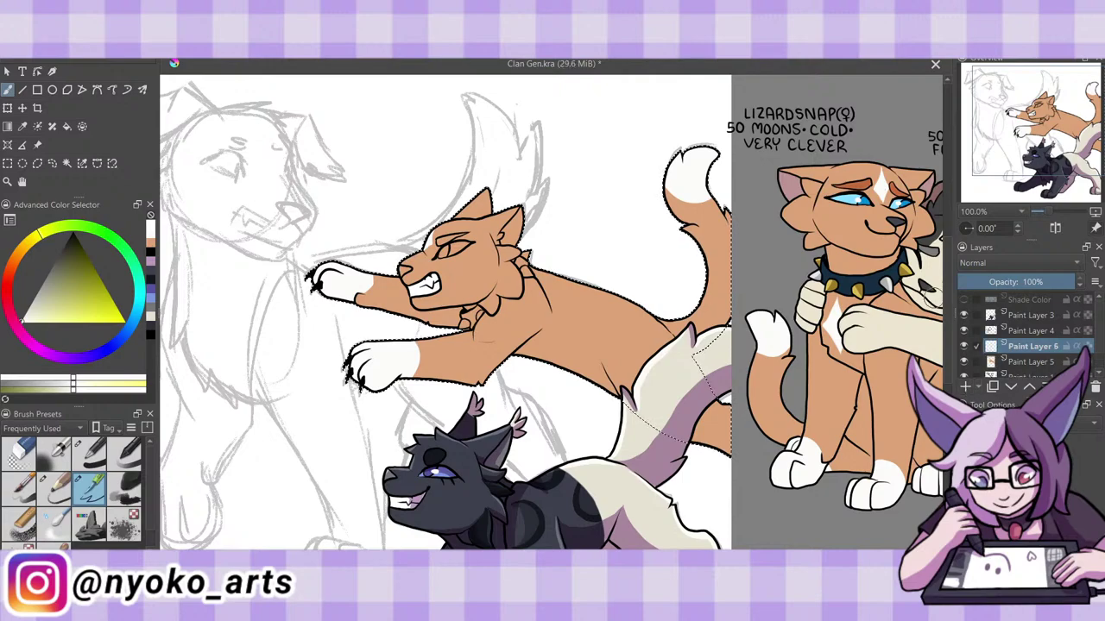
Sample the darker orange of the reference cat's eyebrow and paint the snarling cat's brow with it.
{"action": "left_click", "coordinate": [23, 126]}
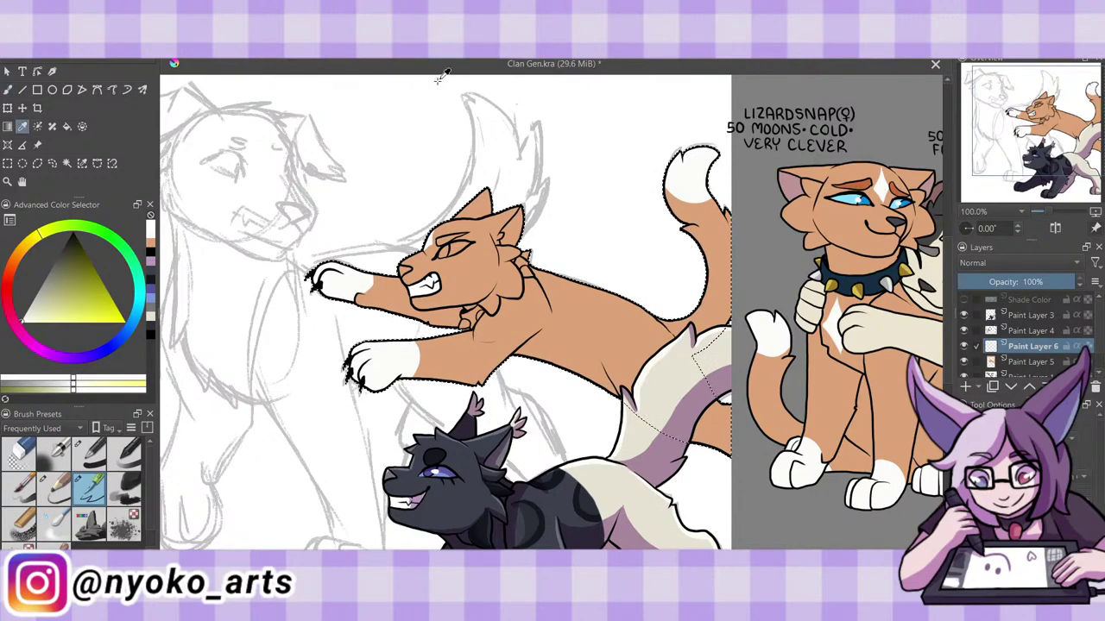
{"action": "left_click", "coordinate": [872, 178]}
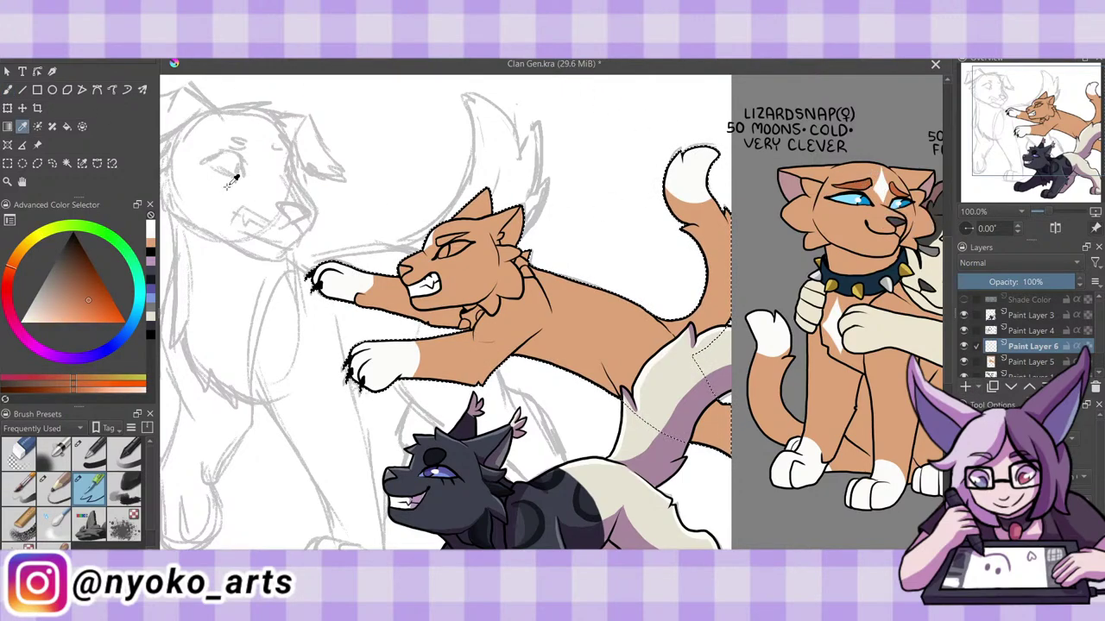
{"action": "left_click", "coordinate": [7, 89]}
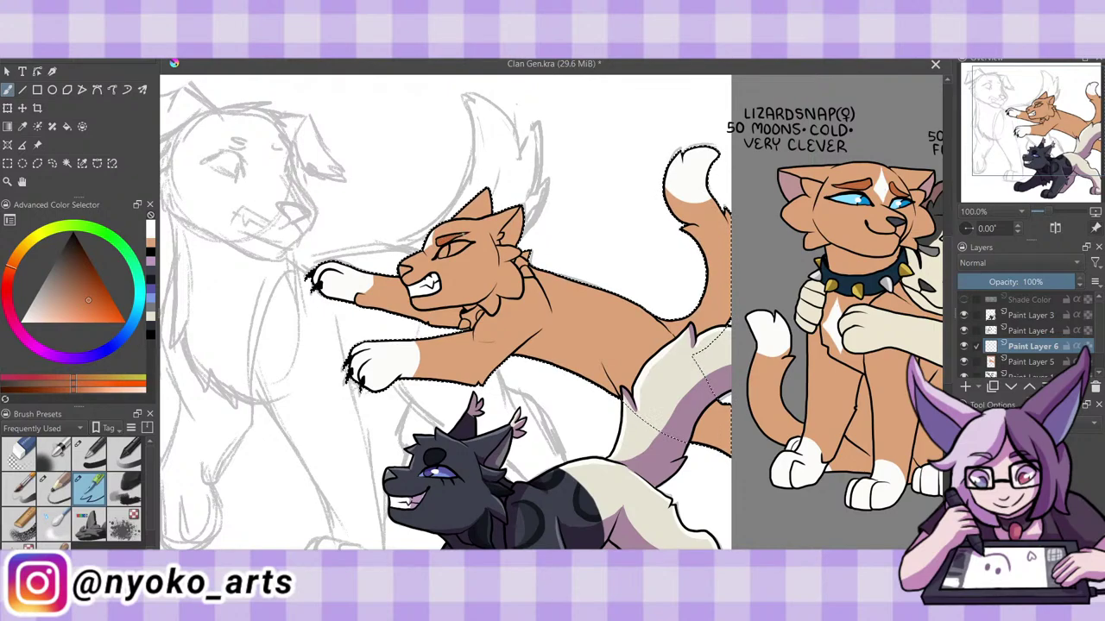
{"action": "left_click", "coordinate": [28, 126]}
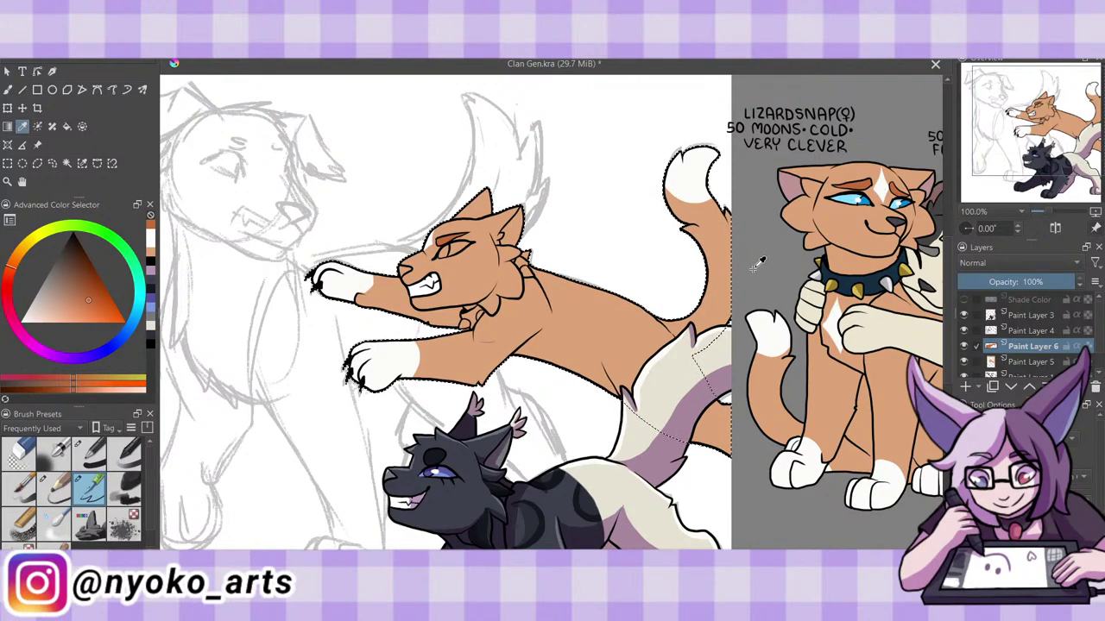
Sample the dark colour of the reference cat's nose and paint the snarling cat's nose with it.
{"action": "left_click", "coordinate": [902, 222]}
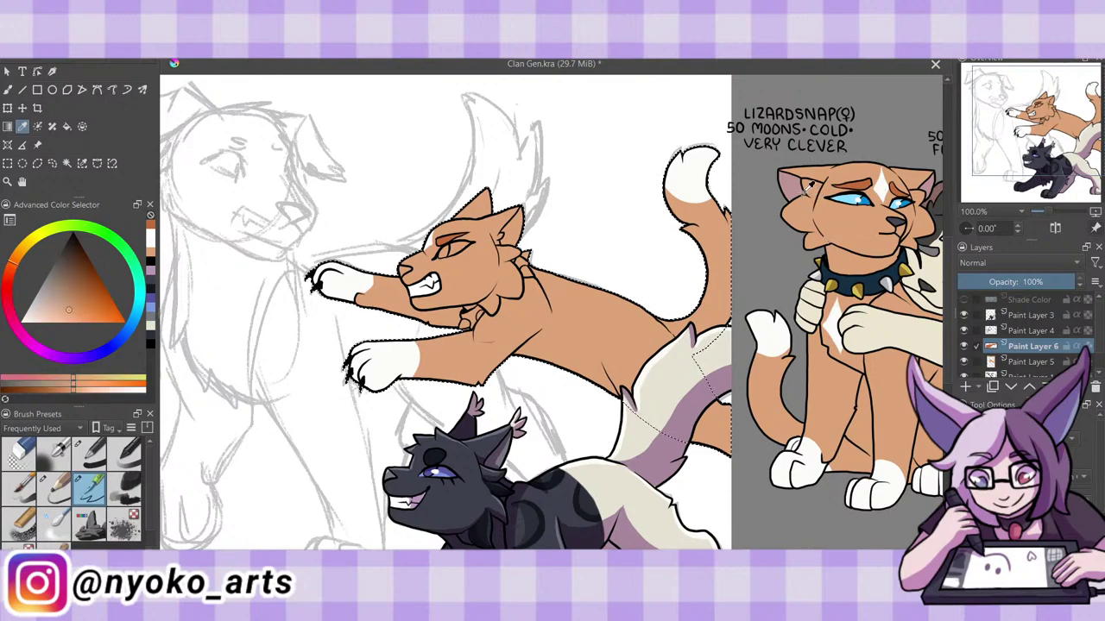
{"action": "left_click", "coordinate": [898, 222]}
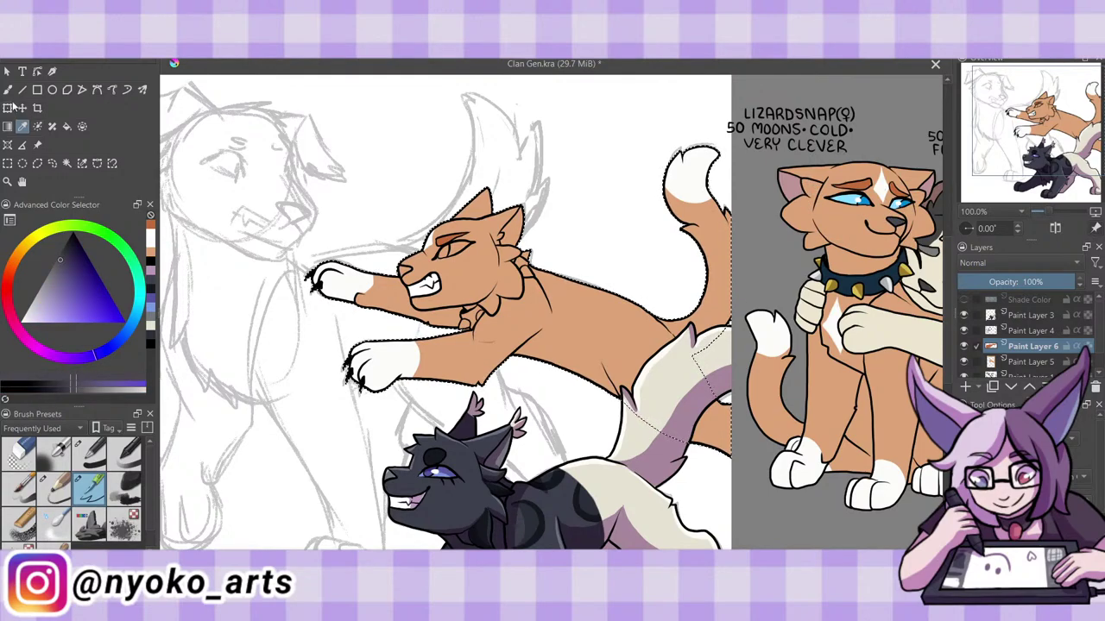
{"action": "key", "text": "b"}
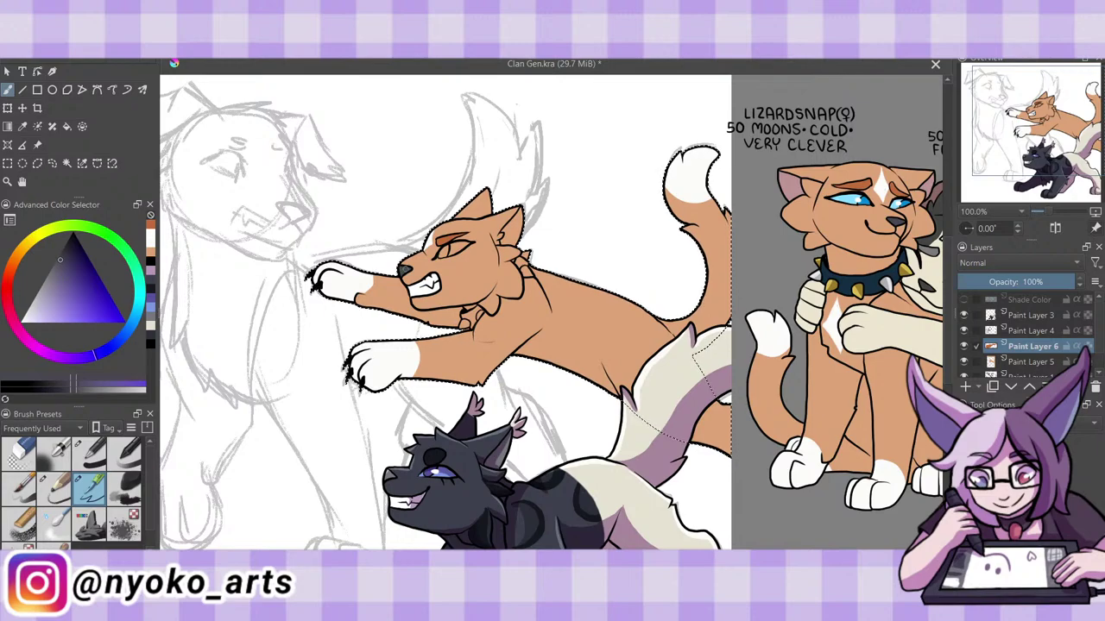
{"action": "left_click", "coordinate": [418, 226]}
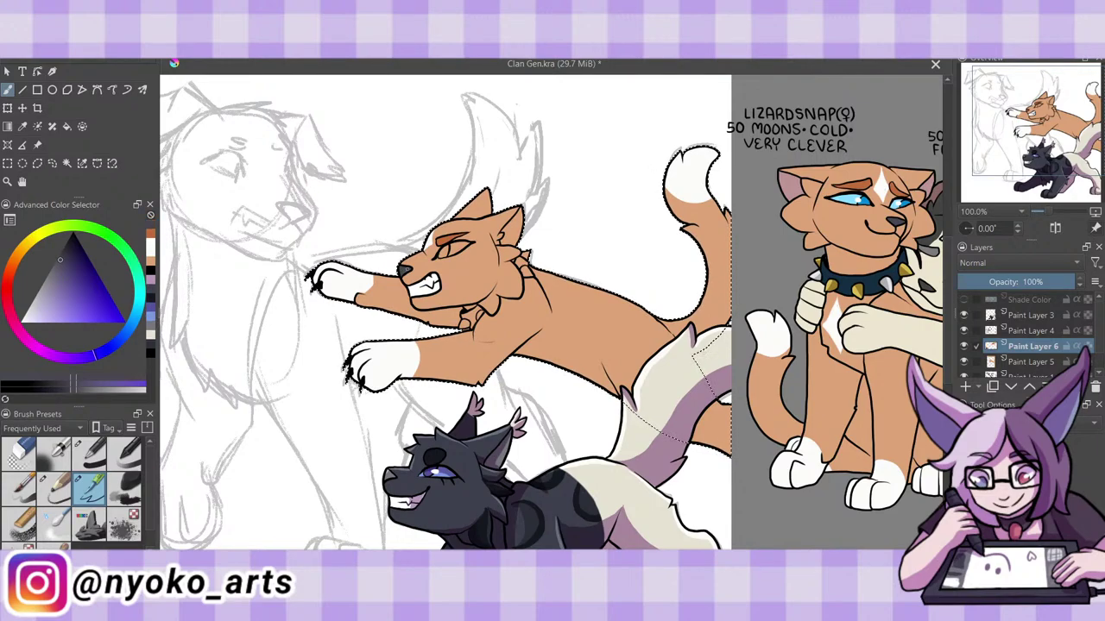
Sample the light blue of the reference cat's eye and fill the snarling cat's eye with it.
{"action": "left_click", "coordinate": [23, 126]}
{"action": "left_click", "coordinate": [859, 197]}
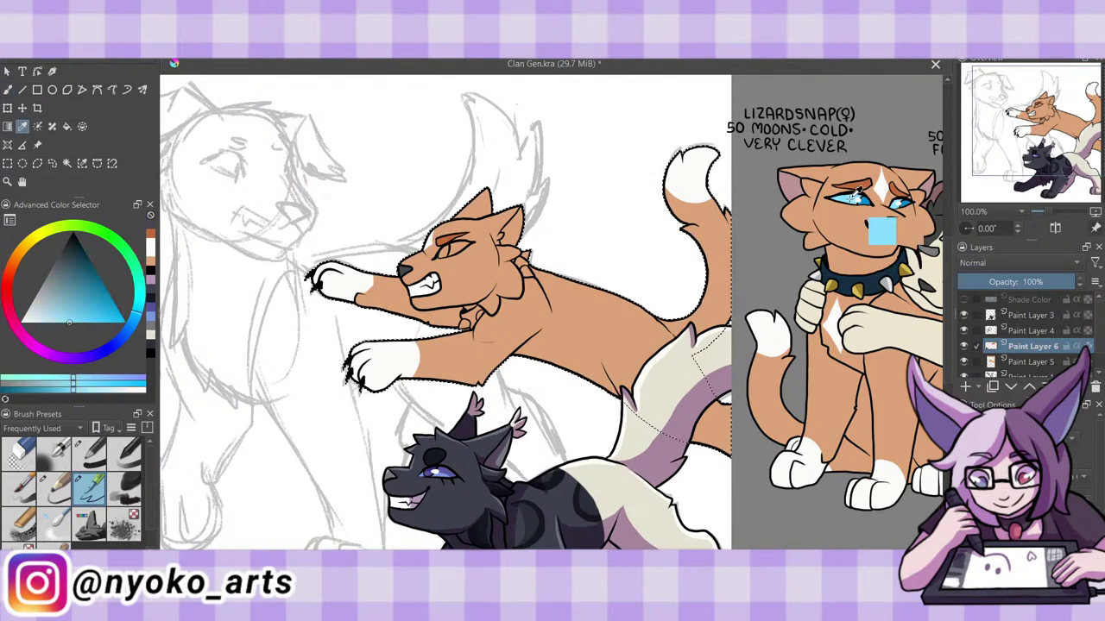
{"action": "left_click", "coordinate": [8, 90]}
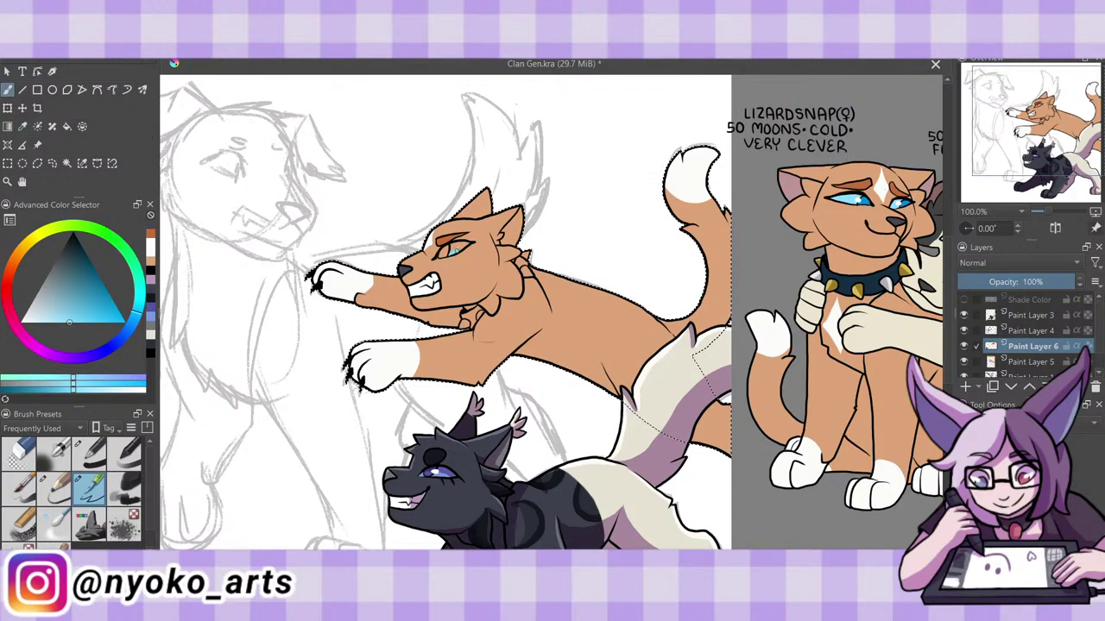
{"action": "left_click_drag", "start_coordinate": [445, 246], "coordinate": [459, 249]}
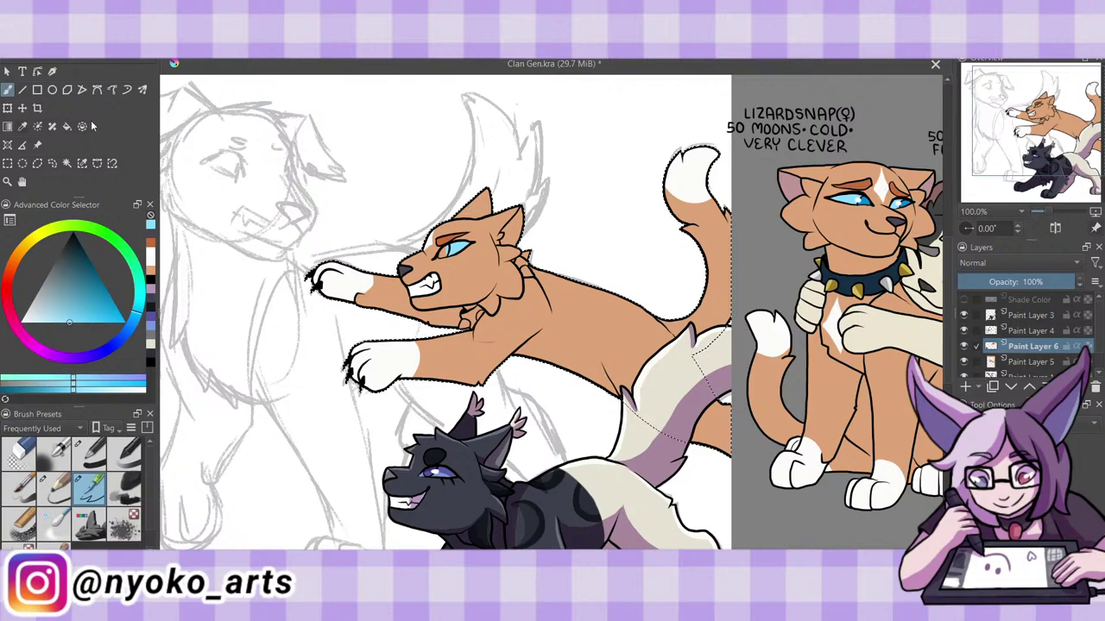
Sample the deeper blue of the reference cat's iris and paint the snarling cat's iris over the light blue eye.
{"action": "key", "text": "p"}
{"action": "left_click", "coordinate": [865, 200]}
{"action": "left_click", "coordinate": [863, 200]}
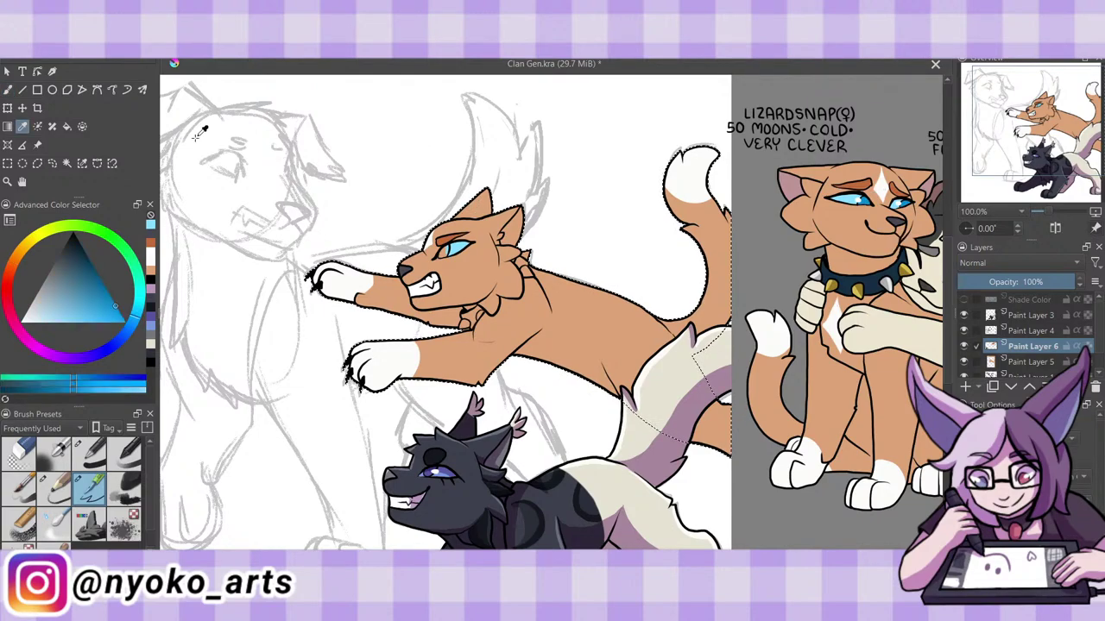
{"action": "key", "text": "b"}
{"action": "left_click_drag", "start_coordinate": [449, 251], "coordinate": [445, 251]}
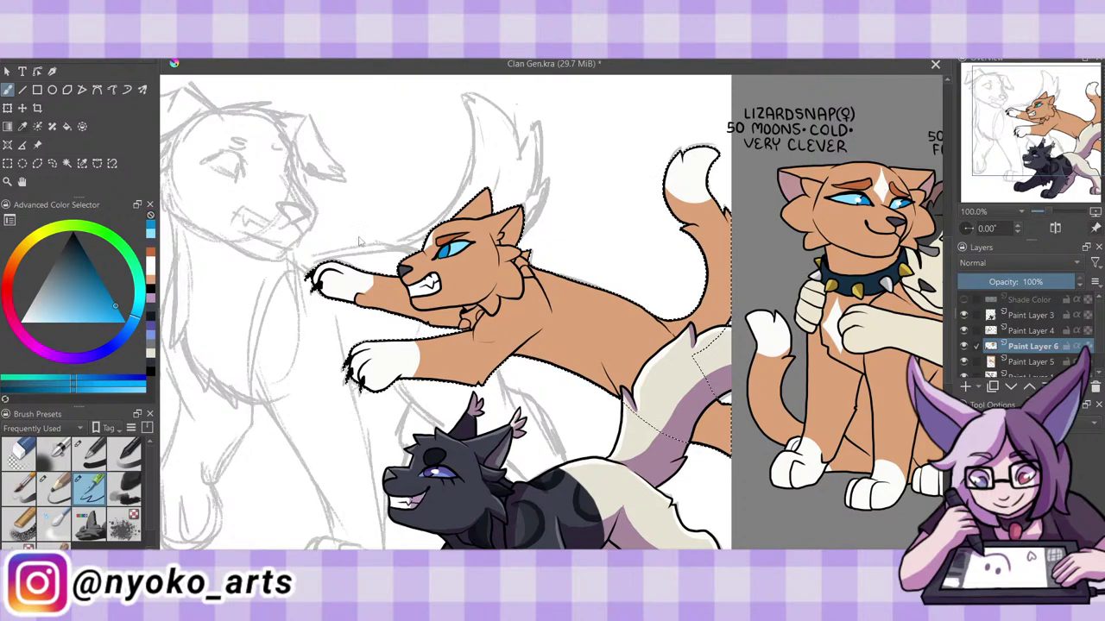
Sample the reference cat's inner-ear pink, paint the inside of the snarling cat's near ear, and merge the detail layer into the orange base.
{"action": "key", "text": "p"}
{"action": "left_click", "coordinate": [901, 200]}
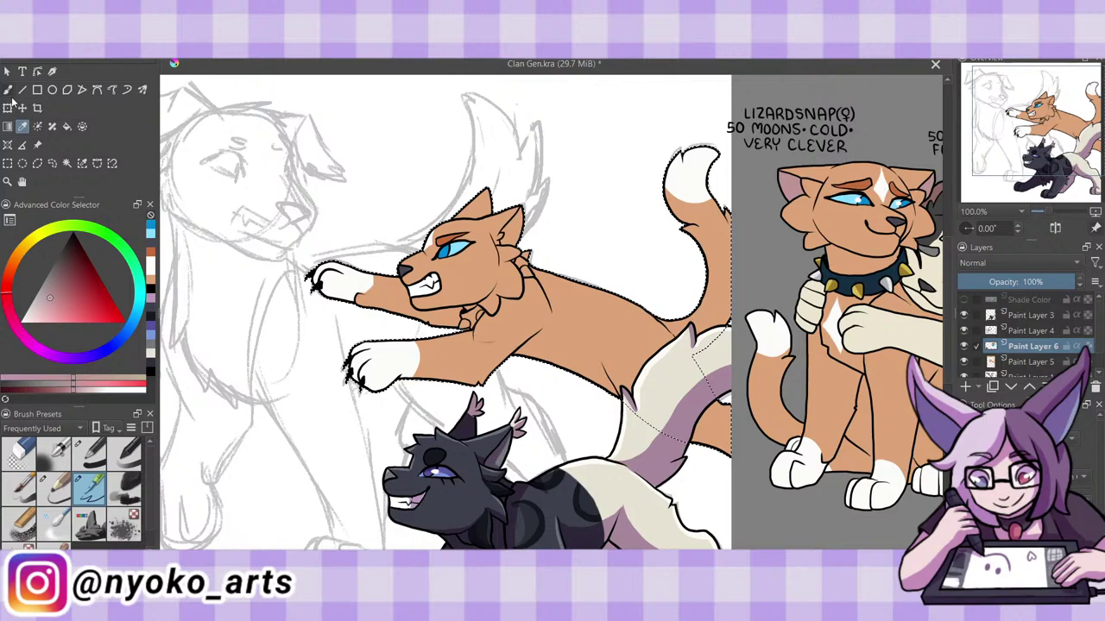
{"action": "left_click", "coordinate": [7, 88]}
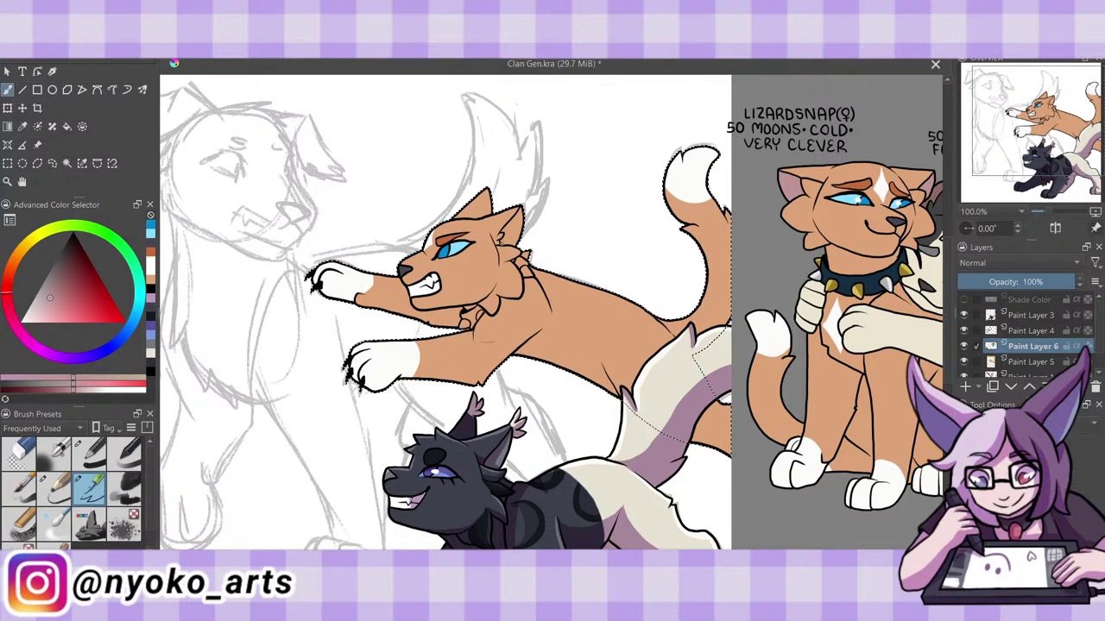
{"action": "mouse_move", "coordinate": [506, 242]}
{"action": "left_mouse_down"}
{"action": "mouse_move", "coordinate": [516, 219]}
{"action": "mouse_move", "coordinate": [511, 229]}
{"action": "left_mouse_up"}
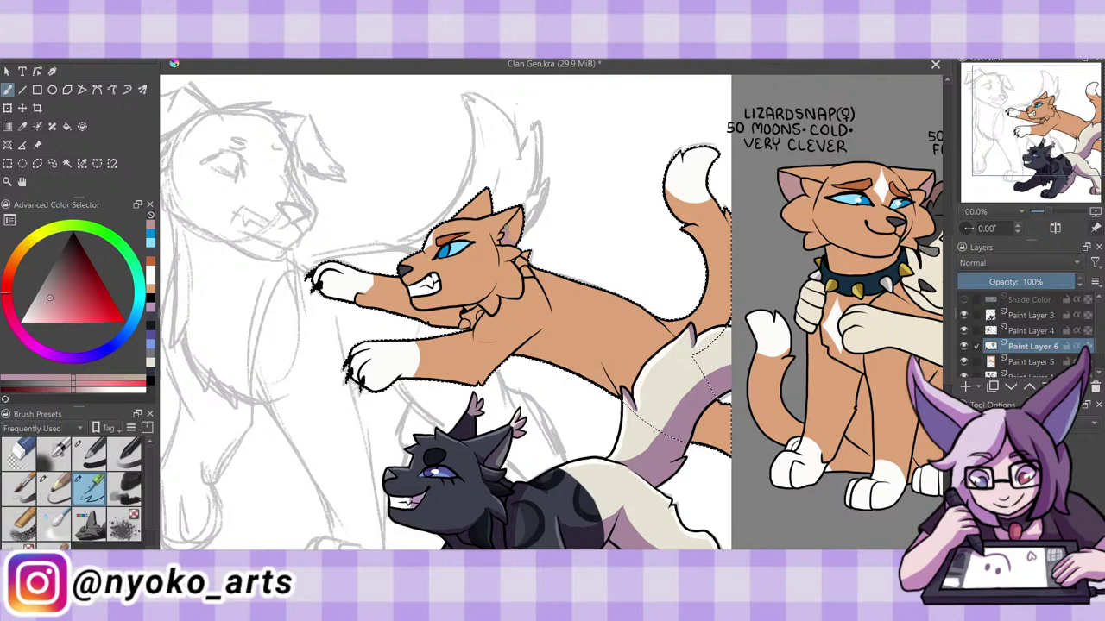
{"action": "left_click_drag", "start_coordinate": [509, 214], "coordinate": [518, 235]}
{"action": "key", "text": "ctrl+z"}
{"action": "key", "text": "ctrl+e"}
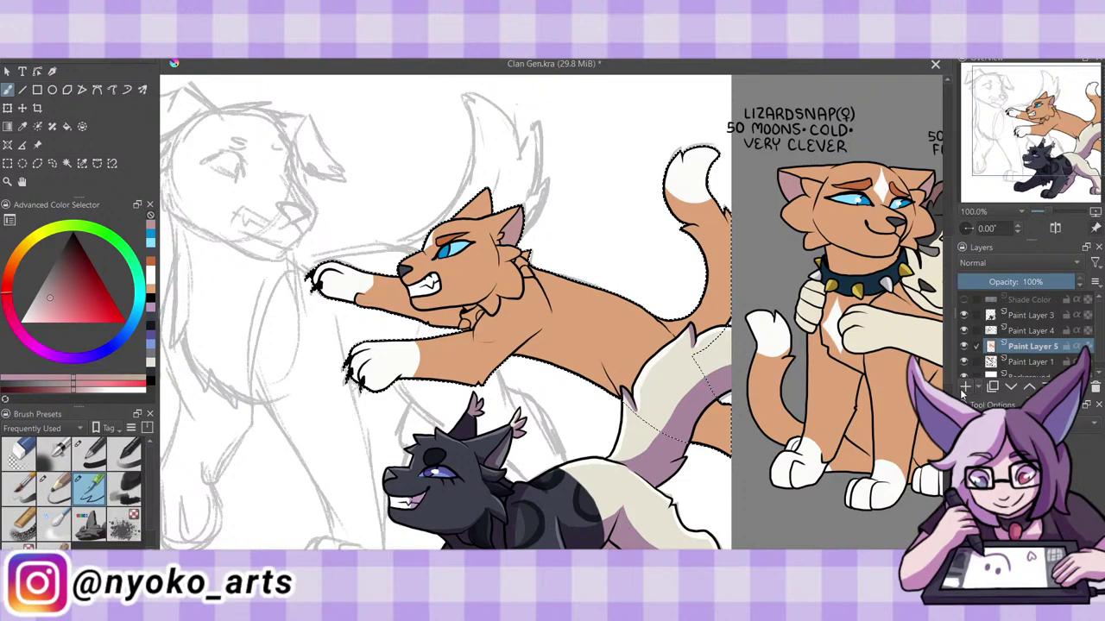
On a new layer, paint both visible parts of the snarling cat's collar with the dark navy sampled from the reference collar.
{"action": "left_click", "coordinate": [964, 388]}
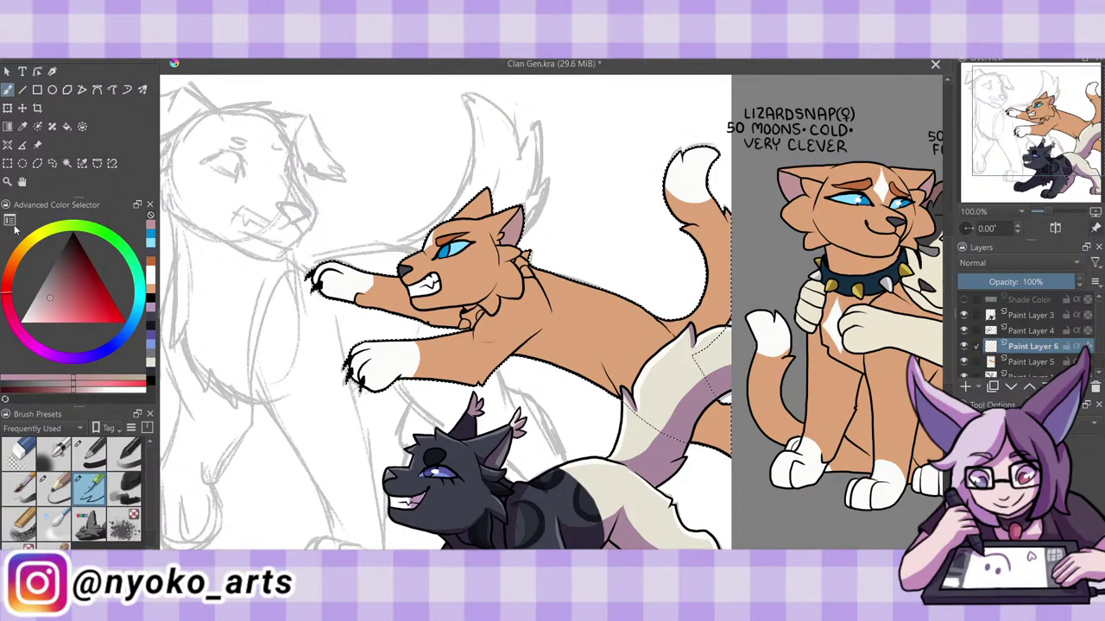
{"action": "key", "text": "p"}
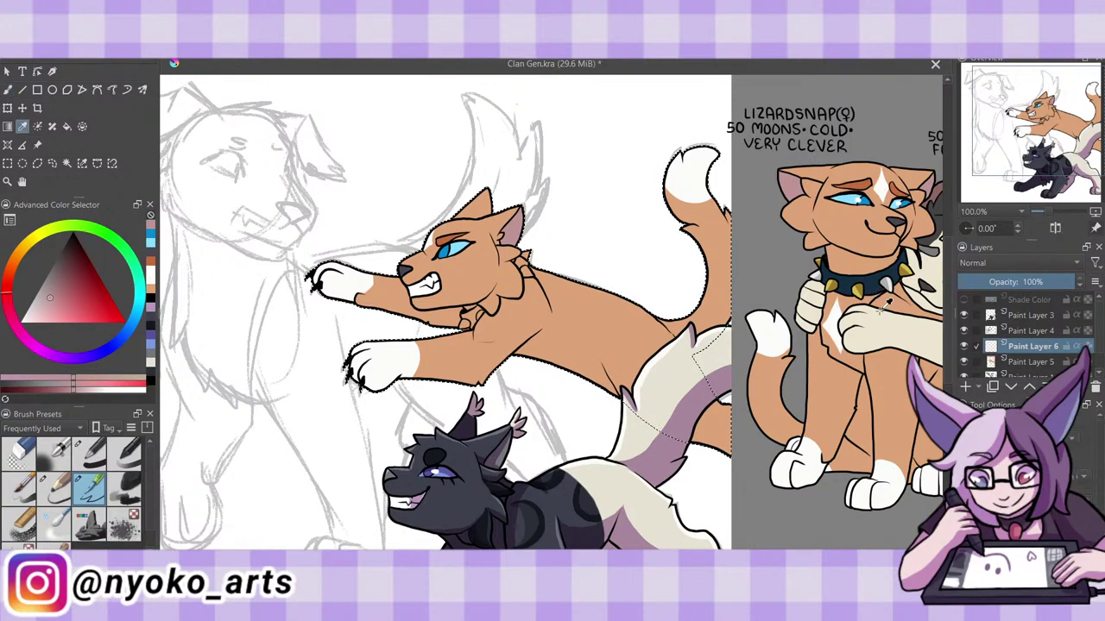
{"action": "left_click", "coordinate": [873, 288]}
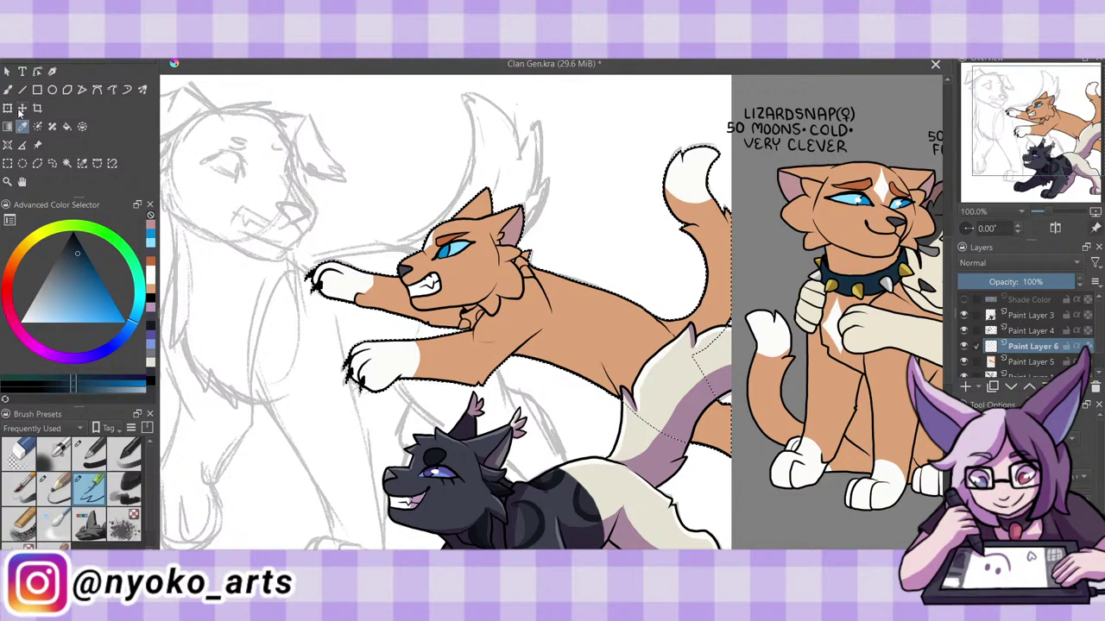
{"action": "key", "text": "b"}
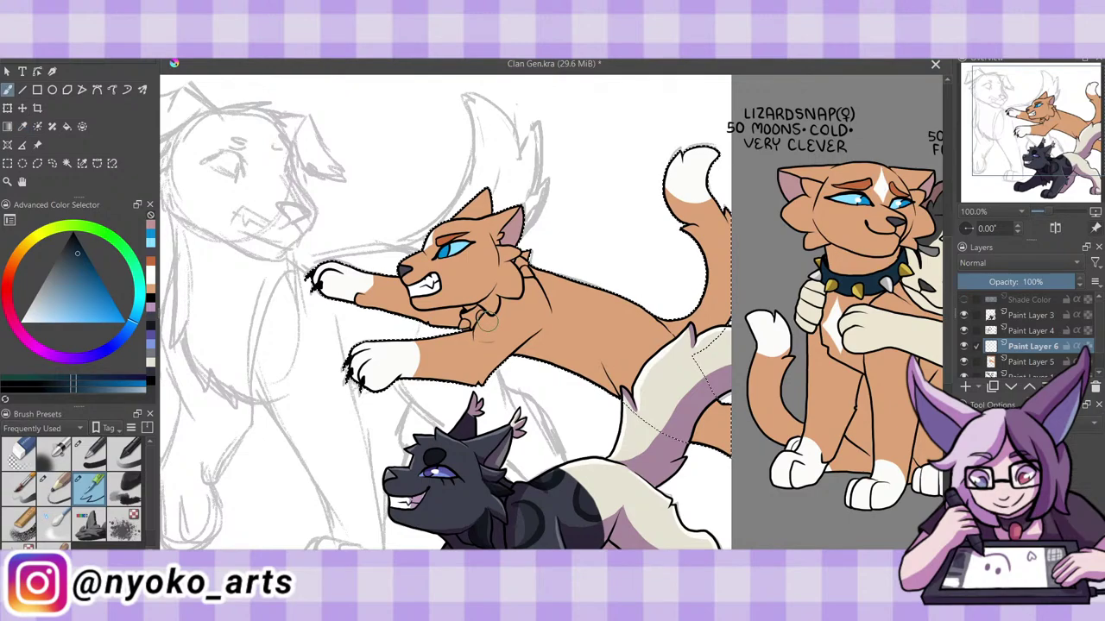
{"action": "left_click_drag", "start_coordinate": [486, 322], "coordinate": [465, 317]}
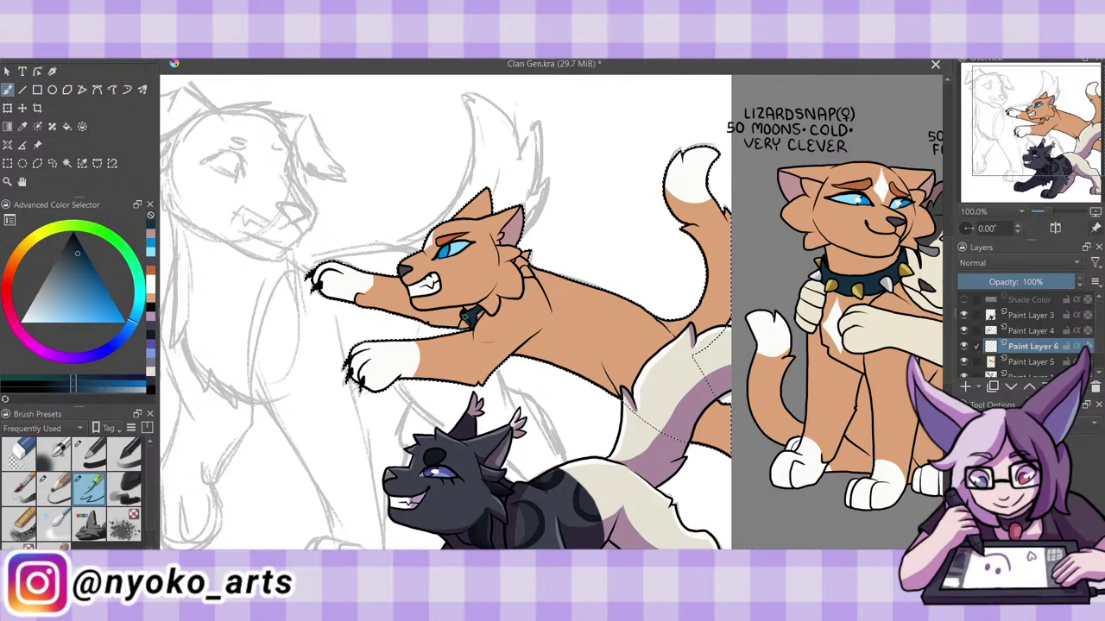
{"action": "key", "text": "ctrl+z"}
{"action": "left_click_drag", "start_coordinate": [520, 259], "coordinate": [523, 267]}
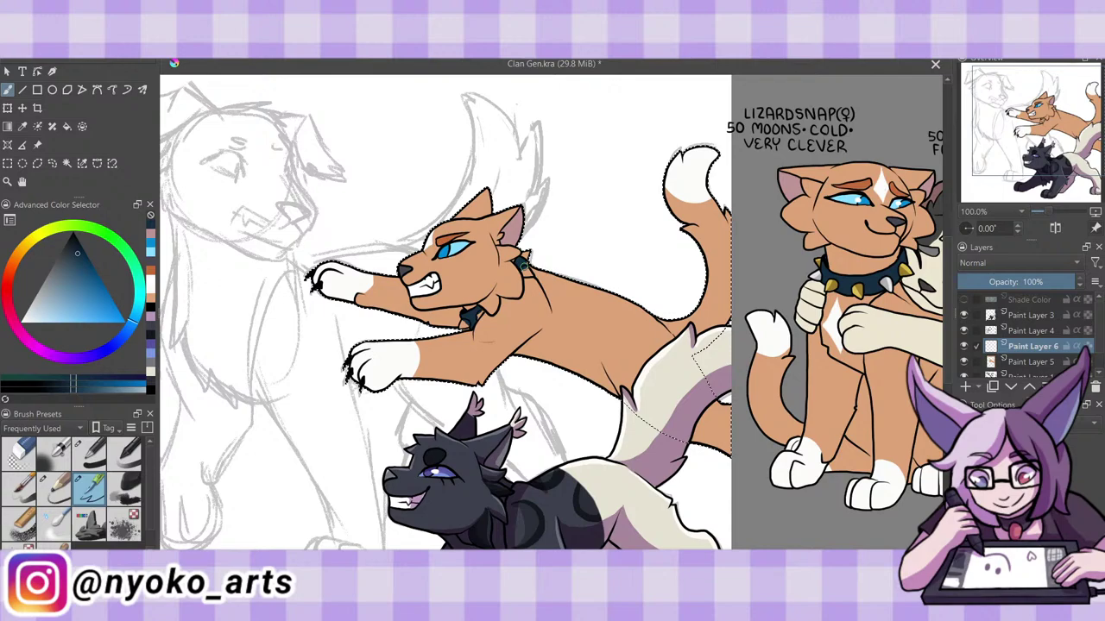
Sample the reference collar's gold, merge the collar into the base, and paint the snarling cat's collar spikes gold on a new layer.
{"action": "key", "text": "p"}
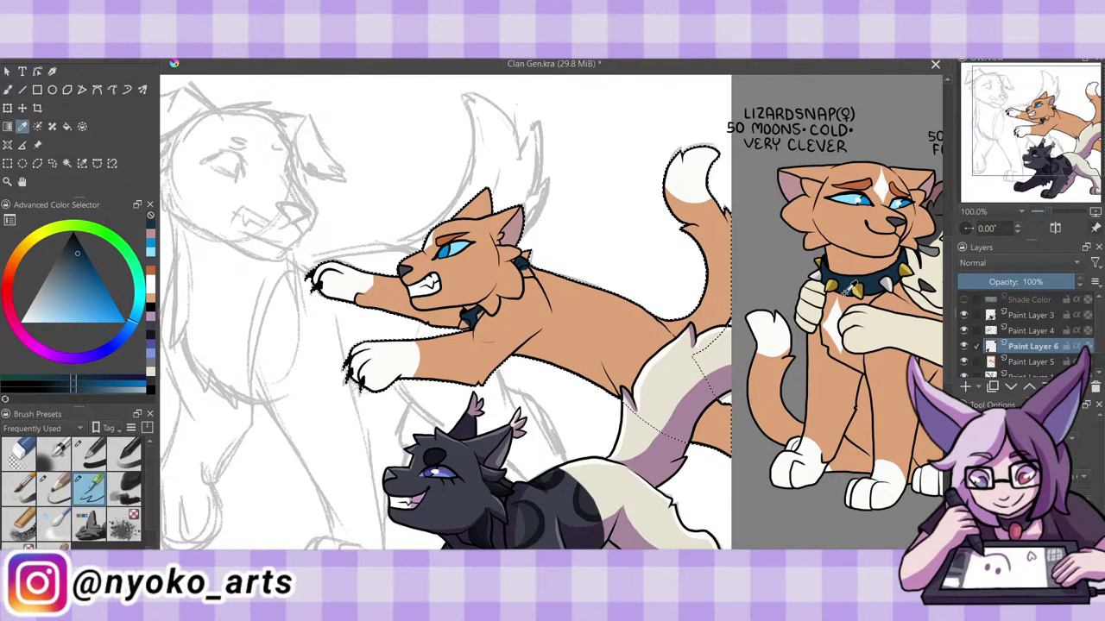
{"action": "left_click", "coordinate": [852, 290]}
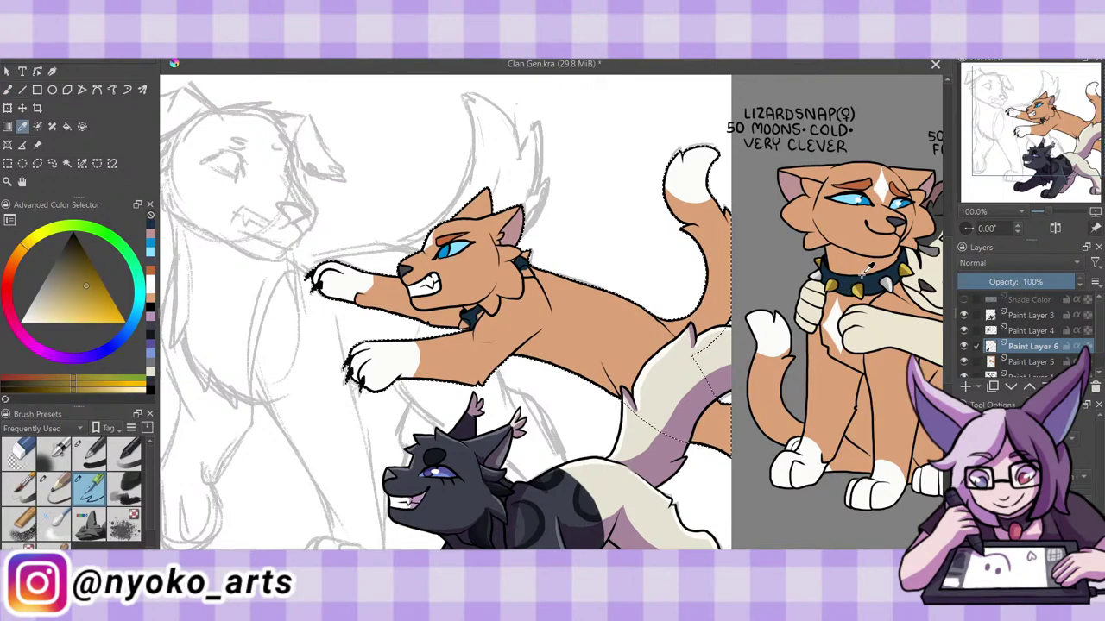
{"action": "key", "text": "ctrl+e"}
{"action": "key", "text": "Insert"}
{"action": "key", "text": "plus"}
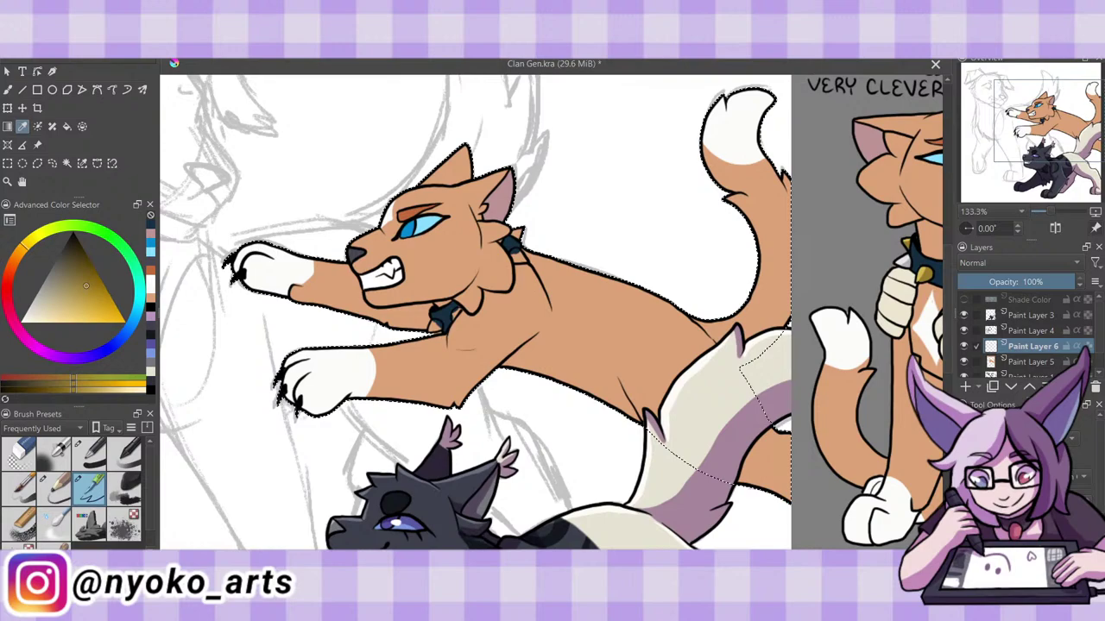
{"action": "key", "text": "b"}
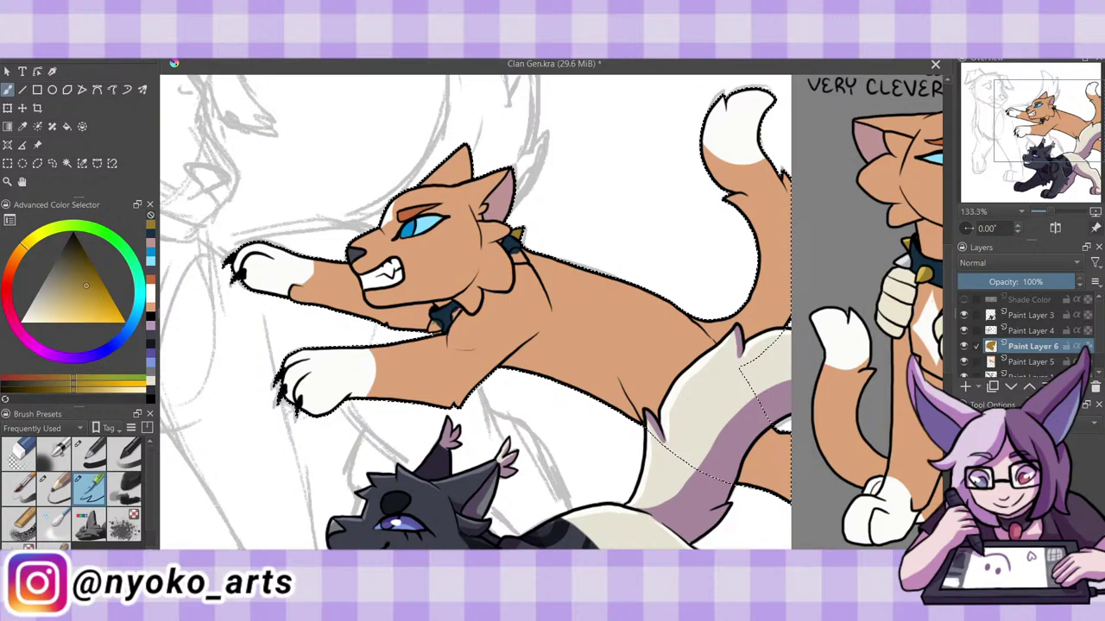
{"action": "left_click_drag", "start_coordinate": [431, 322], "coordinate": [436, 333]}
Paint the collar spike behind the snarling cat's cheek light grey and merge the spike layer into the base.
{"action": "left_click", "coordinate": [36, 294]}
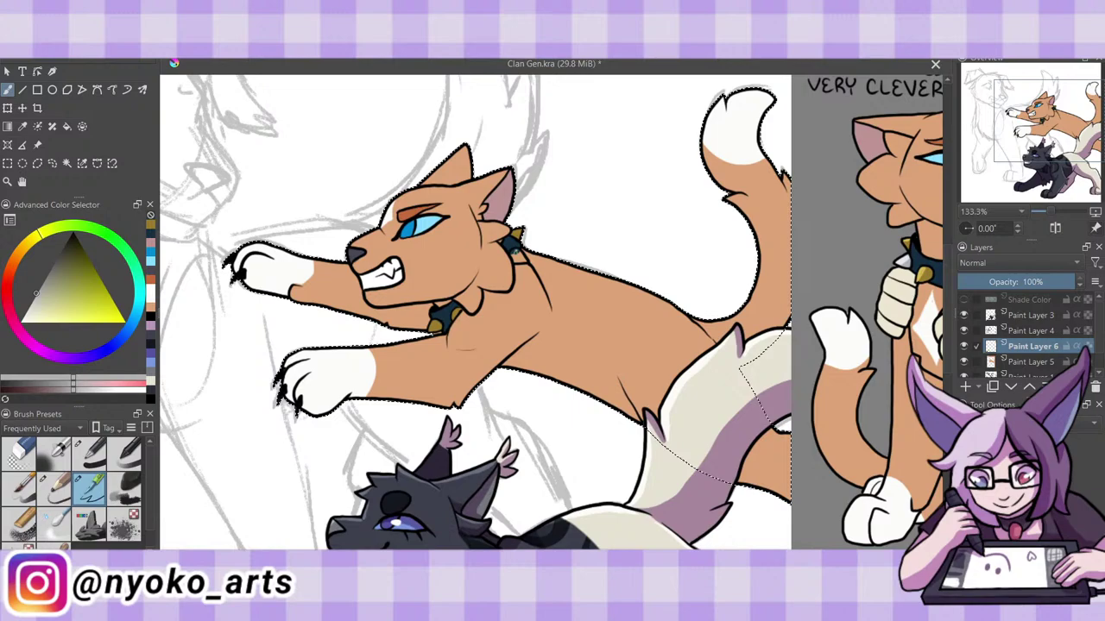
{"action": "left_click_drag", "start_coordinate": [518, 256], "coordinate": [513, 248]}
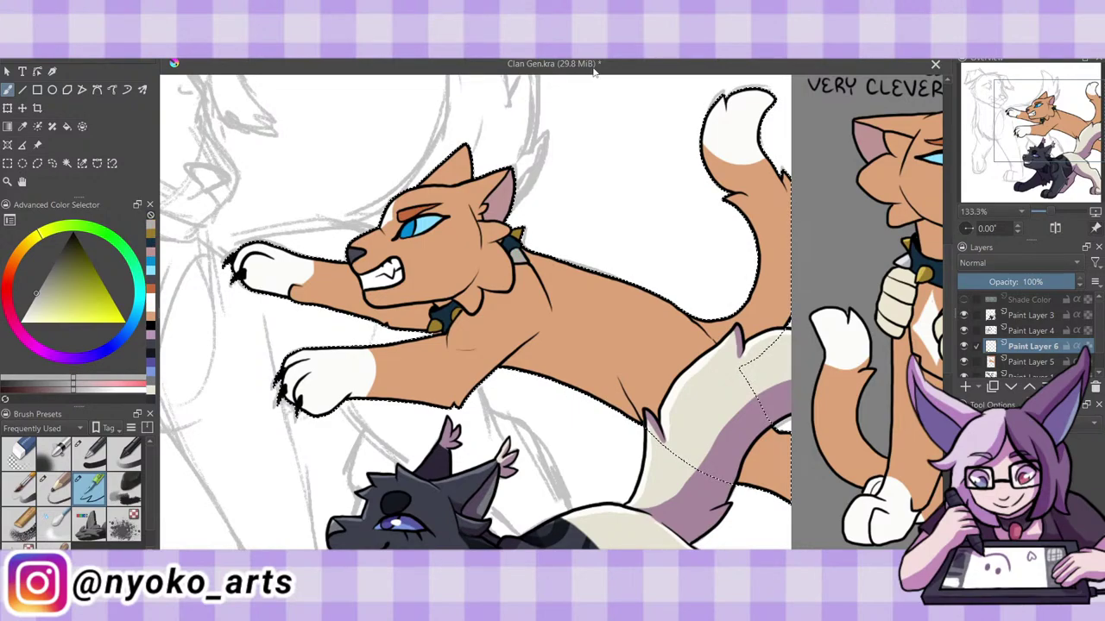
{"action": "key", "text": "/"}
{"action": "key", "text": "ctrl+e"}
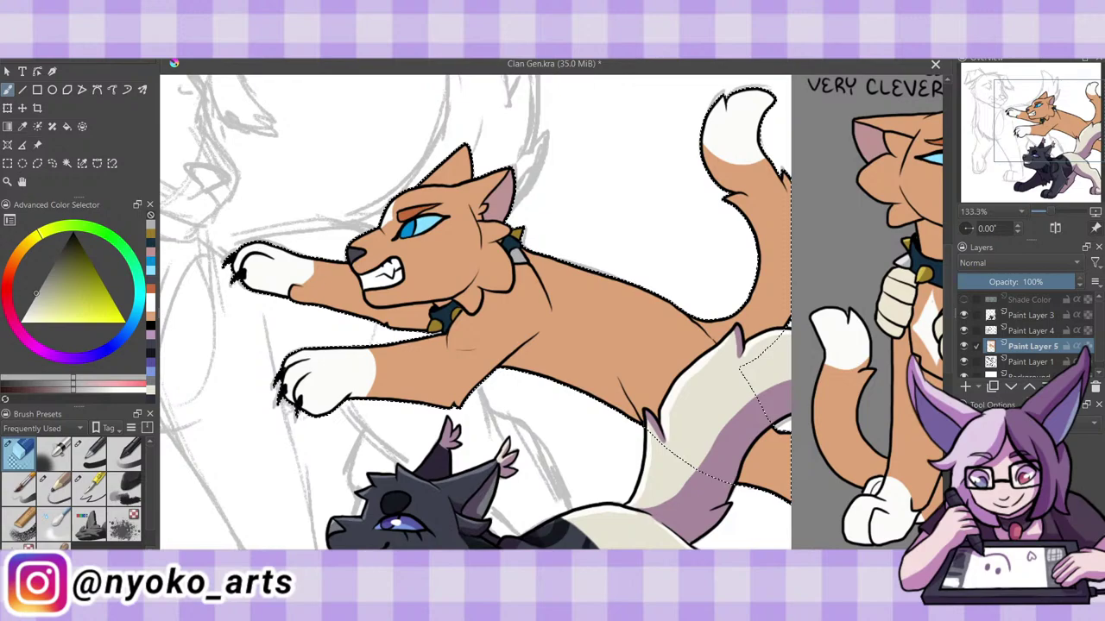
Add a new alpha-inheriting layer above the flat colours, switch to the muted purple for shading, and save the drawing.
{"action": "key", "text": "Insert"}
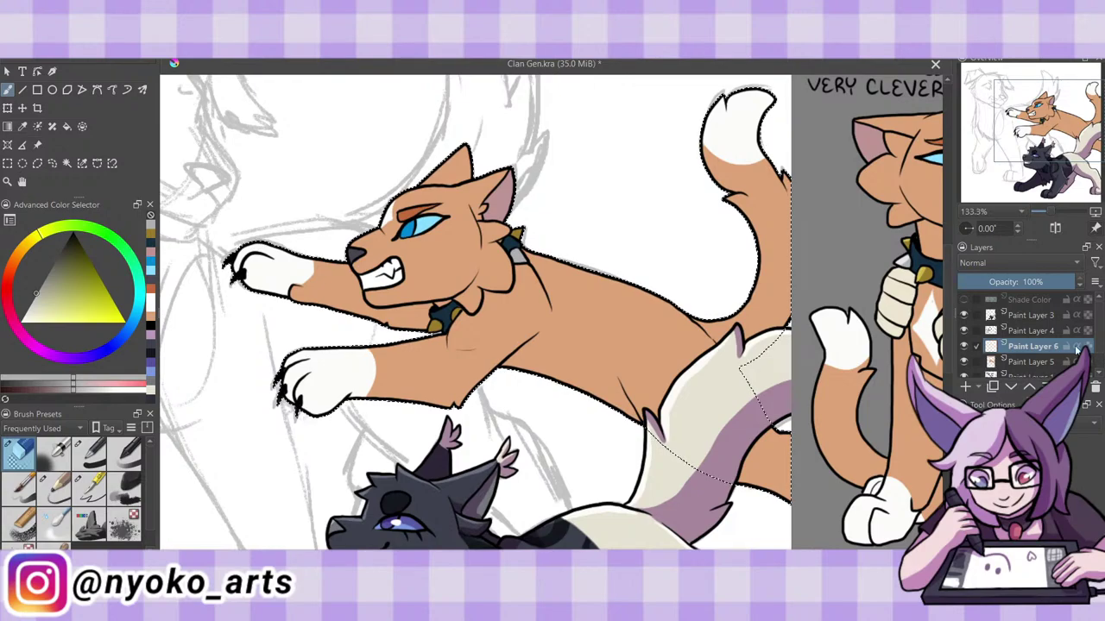
{"action": "left_click", "coordinate": [1075, 347]}
{"action": "key", "text": "/"}
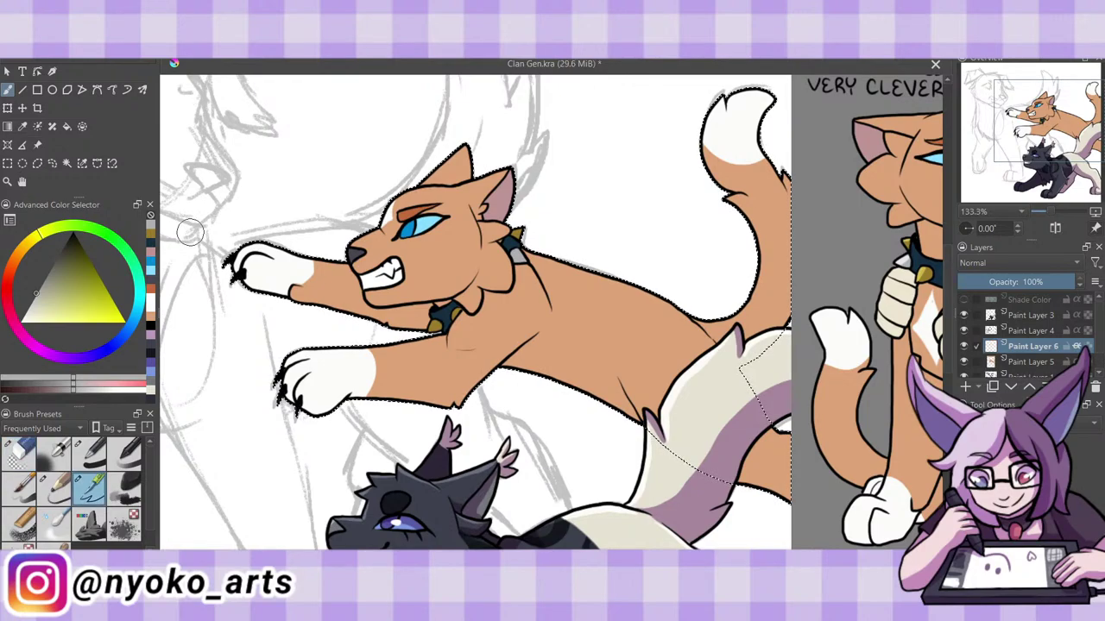
{"action": "key", "text": "x"}
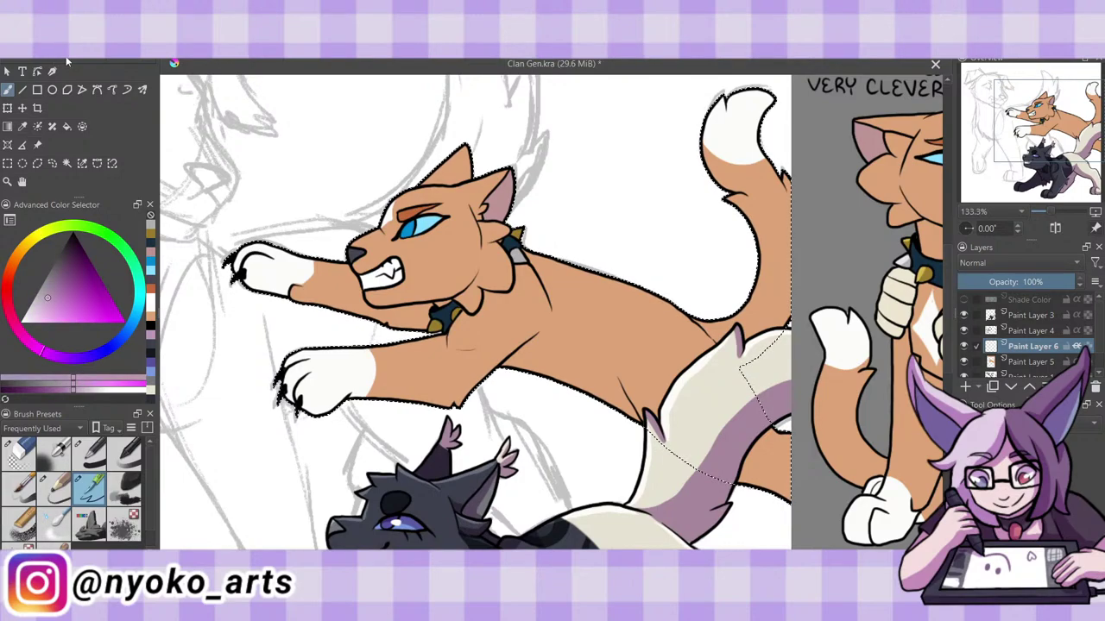
{"action": "key", "text": "ctrl+s"}
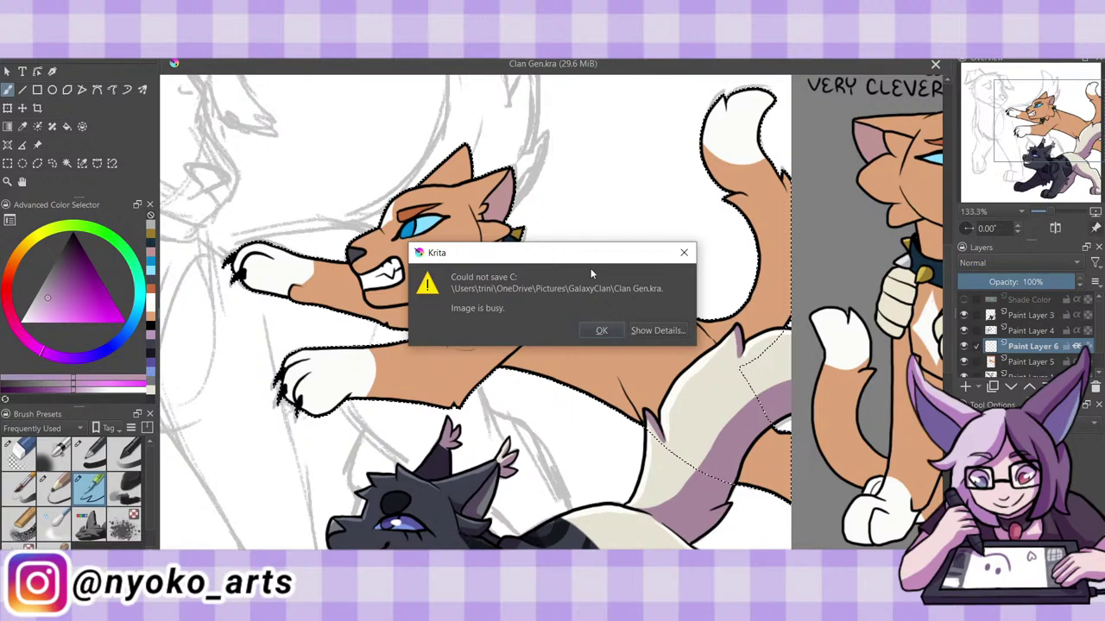
{"action": "key", "text": "Return"}
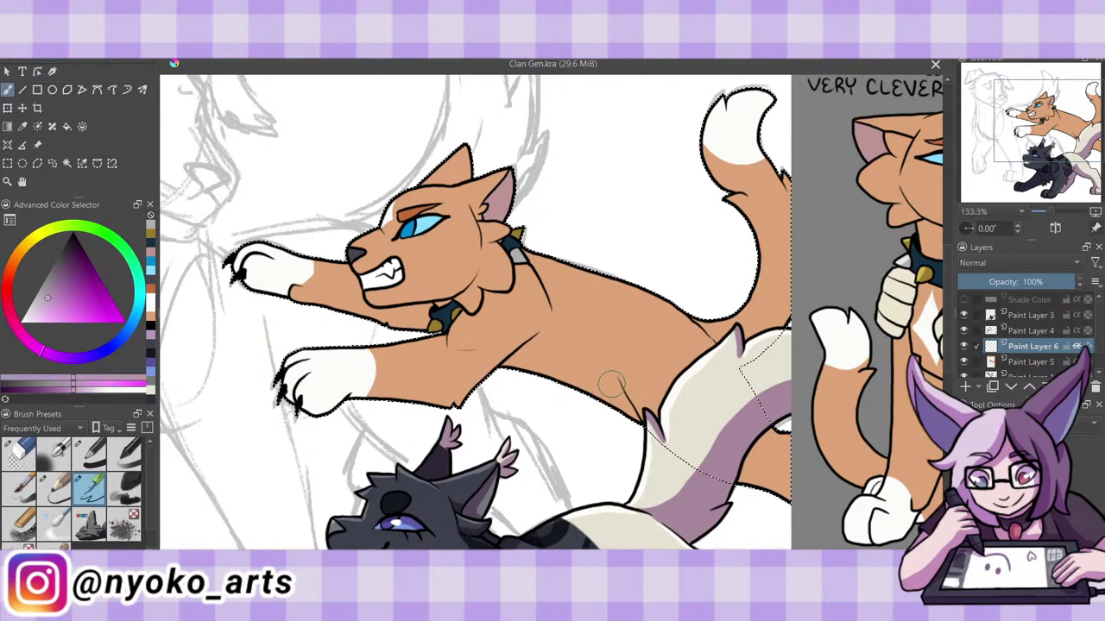
Paint a muted purple shadow behind the snarling cat's near front leg and set the shading layer's blending mode to Multiply.
{"action": "left_click_drag", "start_coordinate": [550, 307], "coordinate": [516, 364]}
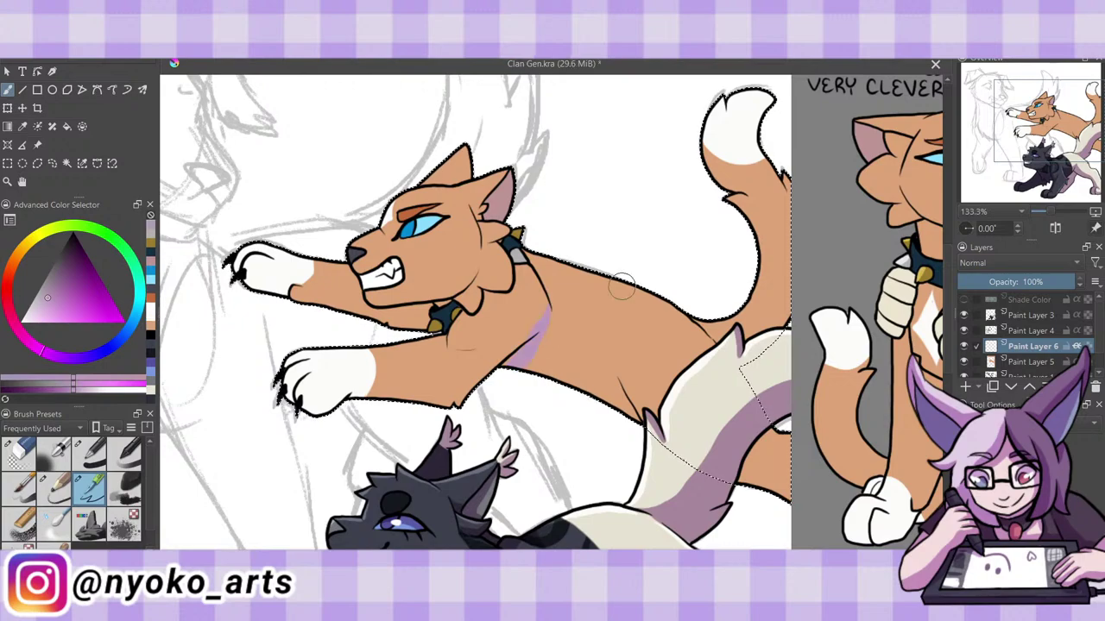
{"action": "left_click", "coordinate": [982, 262]}
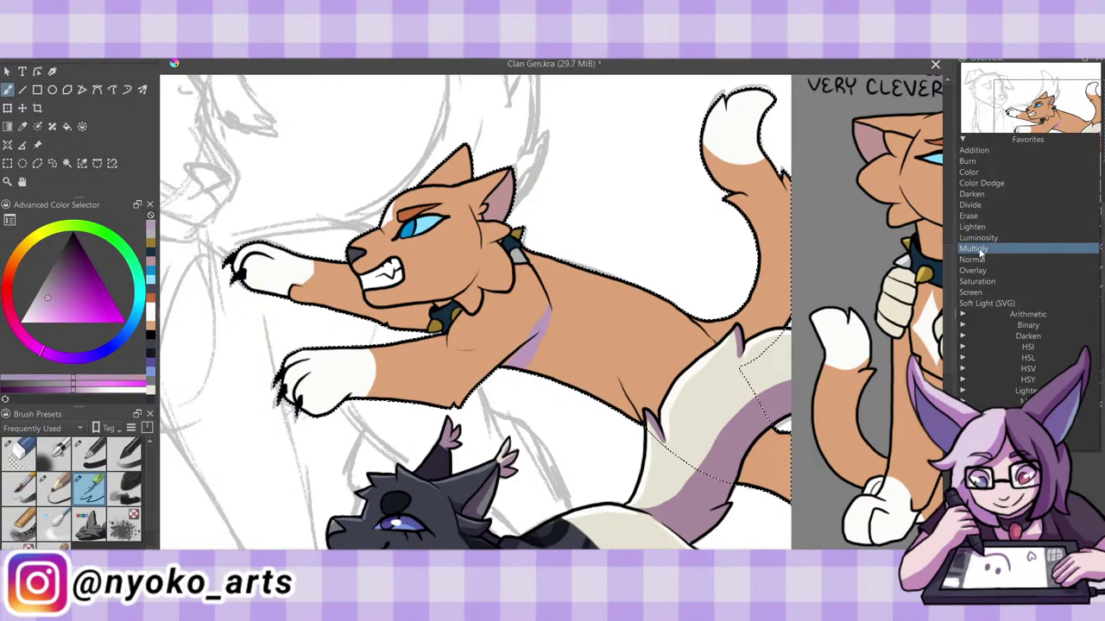
{"action": "left_click", "coordinate": [975, 249]}
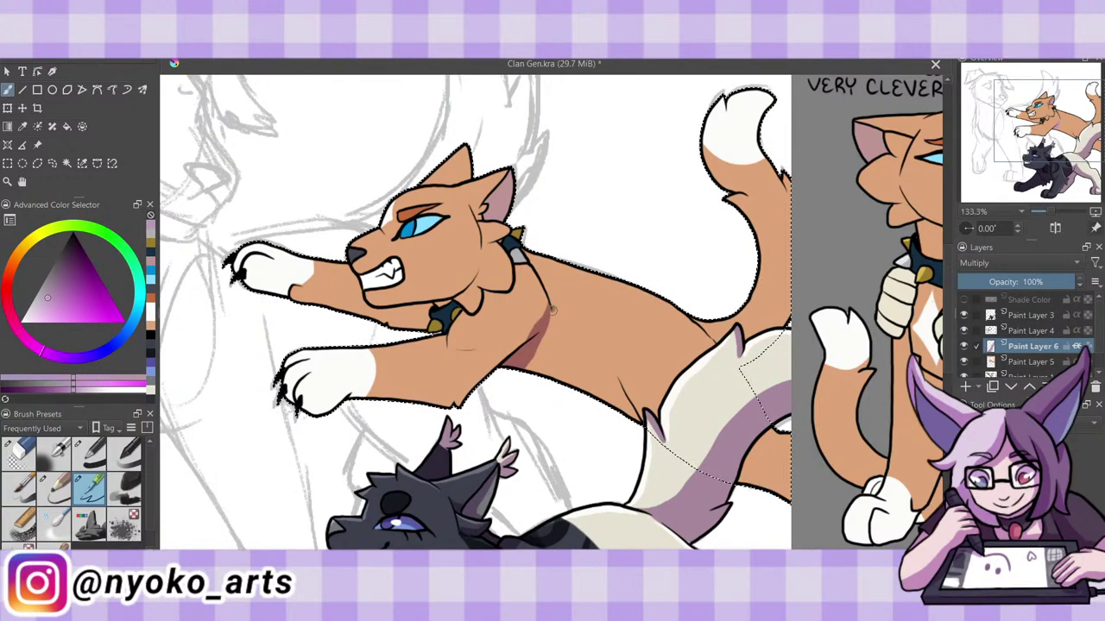
Shade the snarling cat's flank behind the shoulder, the belly and rump underside, and the inner side of the raised tail.
{"action": "left_click_drag", "start_coordinate": [552, 310], "coordinate": [619, 381]}
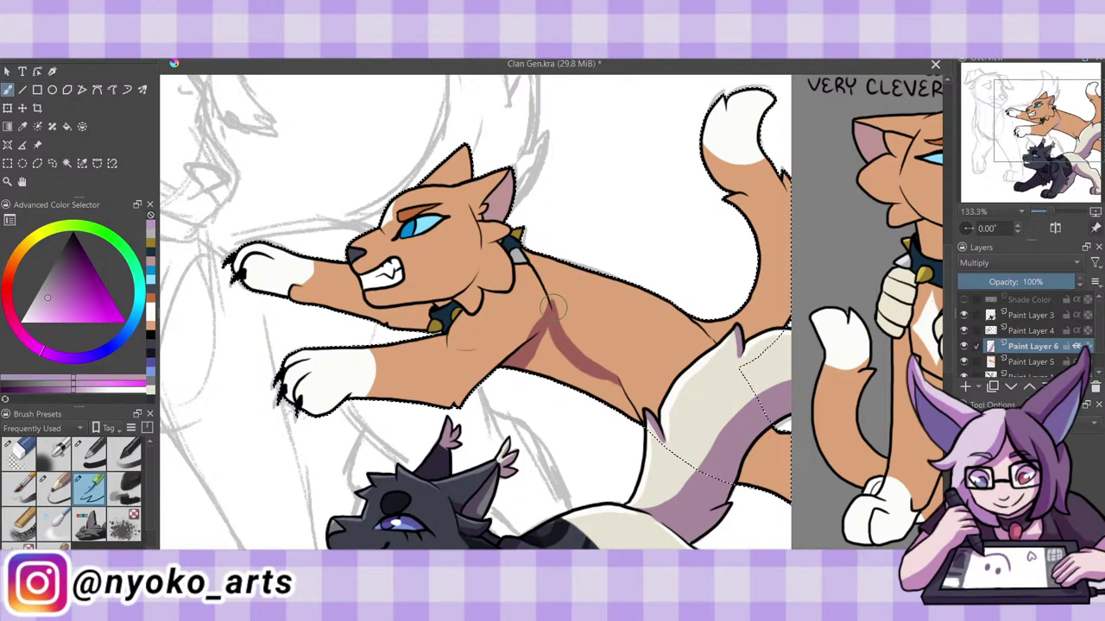
{"action": "left_click_drag", "start_coordinate": [553, 307], "coordinate": [534, 256]}
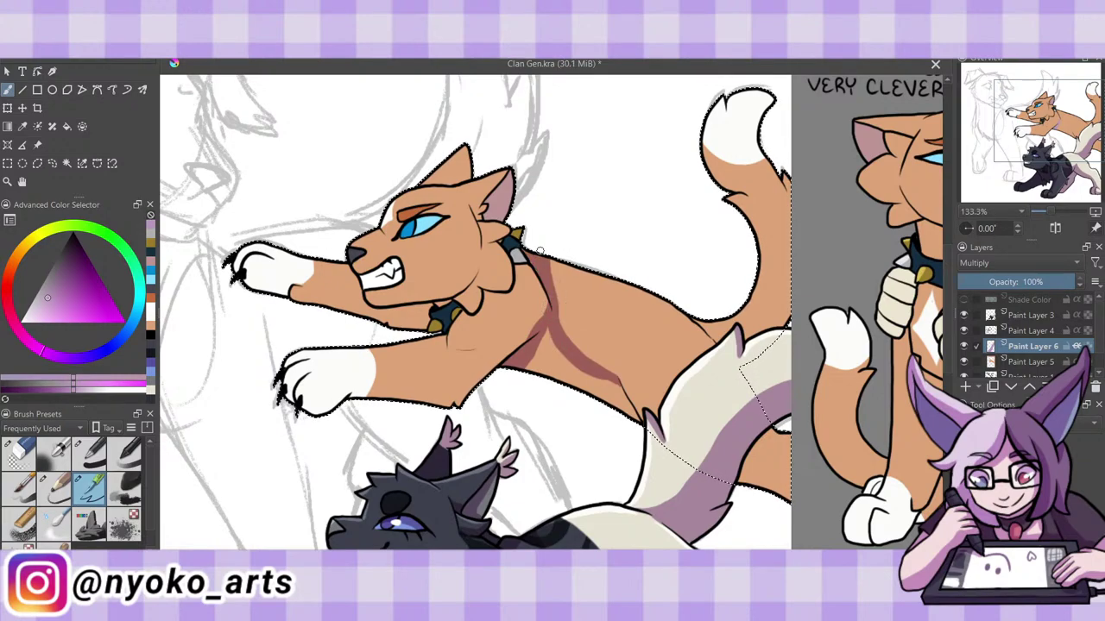
{"action": "mouse_move", "coordinate": [618, 378]}
{"action": "left_mouse_down"}
{"action": "mouse_move", "coordinate": [645, 411]}
{"action": "mouse_move", "coordinate": [614, 404]}
{"action": "mouse_move", "coordinate": [549, 342]}
{"action": "mouse_move", "coordinate": [614, 414]}
{"action": "left_mouse_up"}
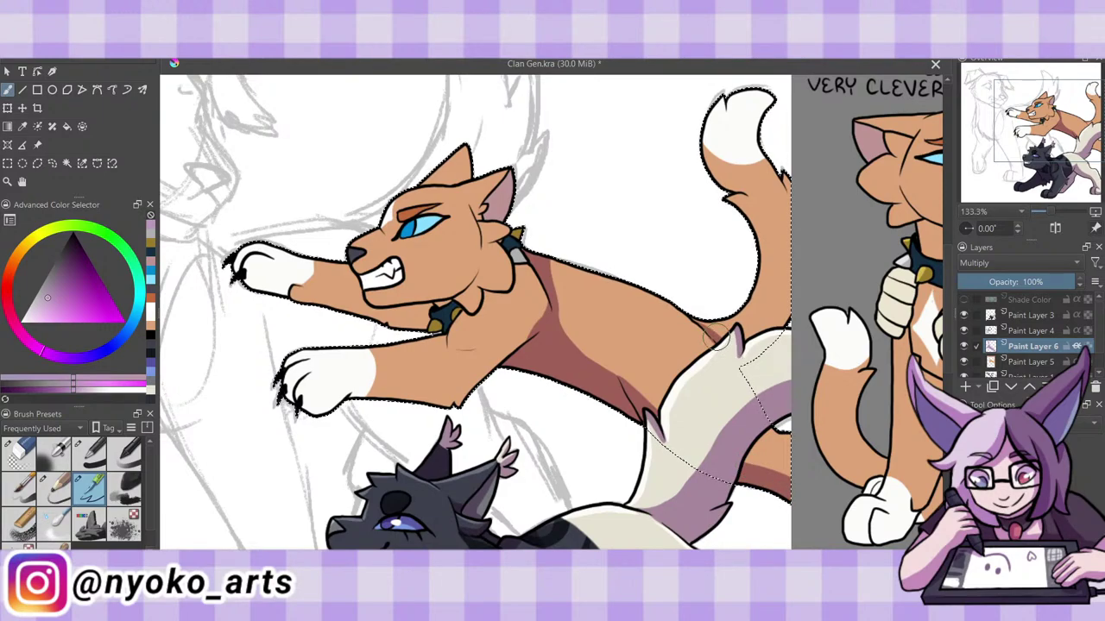
{"action": "mouse_move", "coordinate": [716, 338]}
{"action": "left_mouse_down"}
{"action": "mouse_move", "coordinate": [755, 241]}
{"action": "mouse_move", "coordinate": [738, 216]}
{"action": "left_mouse_up"}
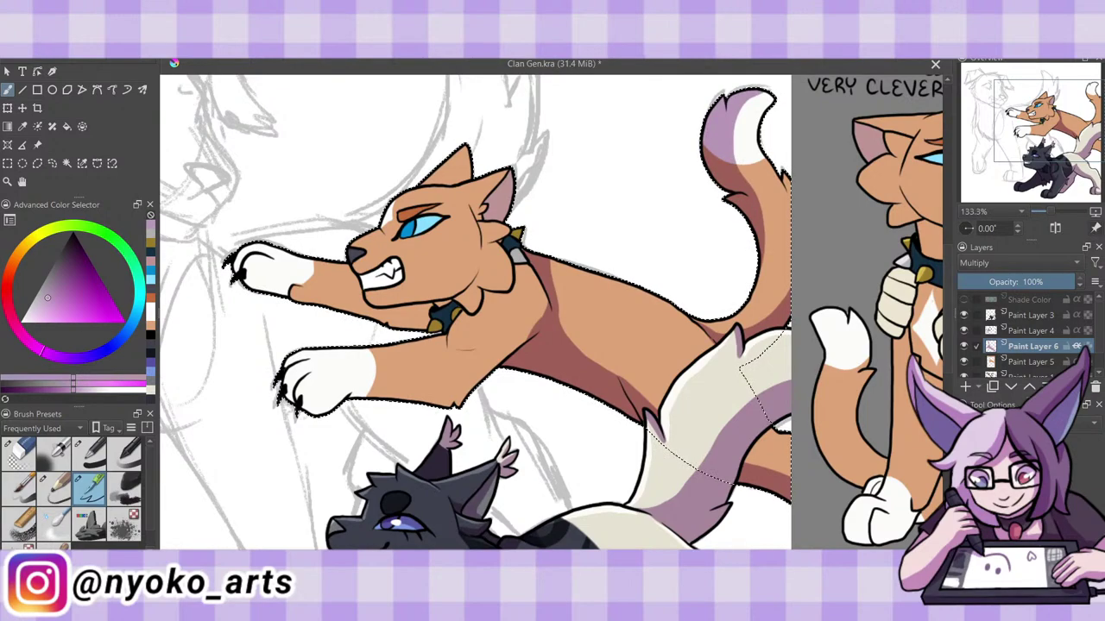
Shade the snarling cat's neck and chest beneath the head, the rear collar part, and the underside of the near foreleg and paw.
{"action": "mouse_move", "coordinate": [874, 465]}
{"action": "left_mouse_down"}
{"action": "mouse_move", "coordinate": [961, 463]}
{"action": "mouse_move", "coordinate": [950, 391]}
{"action": "mouse_move", "coordinate": [950, 403]}
{"action": "left_mouse_up"}
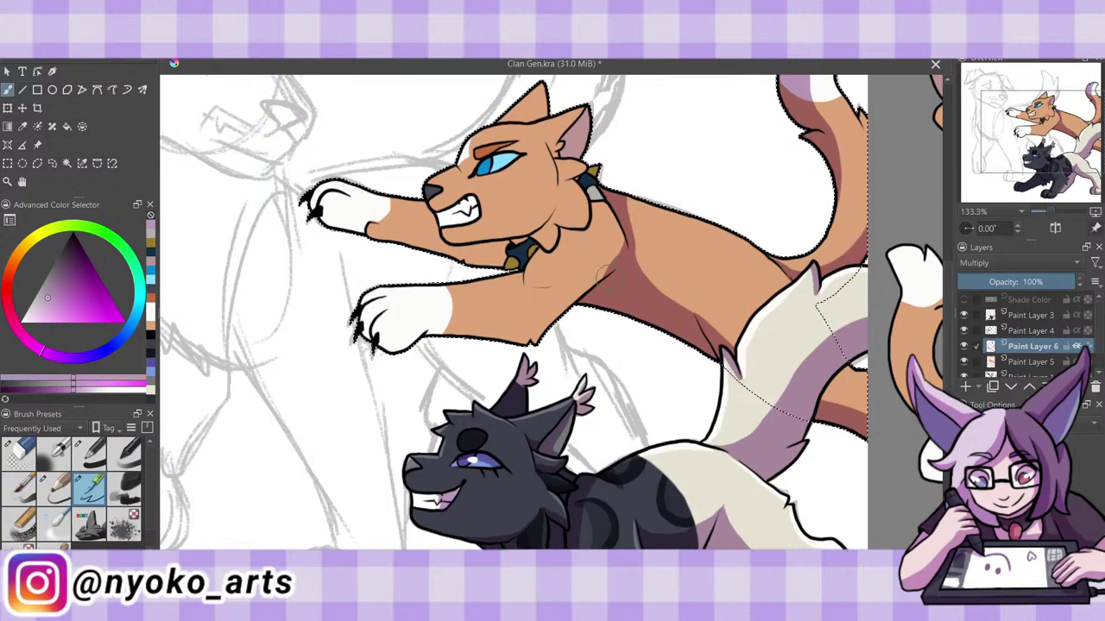
{"action": "mouse_move", "coordinate": [607, 278]}
{"action": "left_mouse_down"}
{"action": "mouse_move", "coordinate": [548, 265]}
{"action": "mouse_move", "coordinate": [529, 281]}
{"action": "left_mouse_up"}
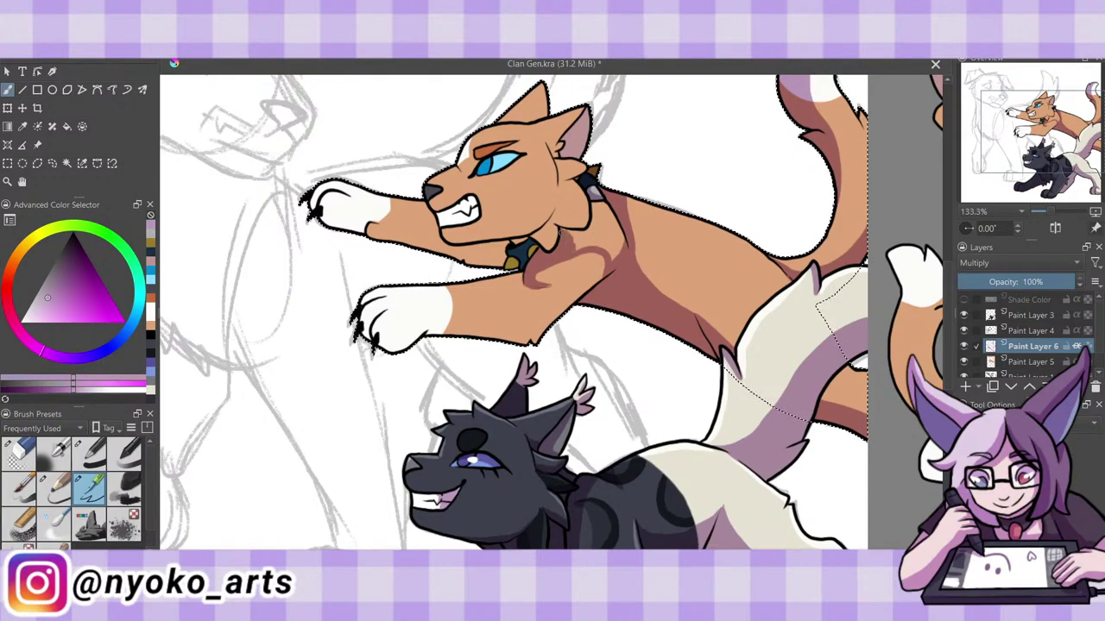
{"action": "mouse_move", "coordinate": [591, 226]}
{"action": "left_mouse_down"}
{"action": "mouse_move", "coordinate": [597, 204]}
{"action": "mouse_move", "coordinate": [606, 216]}
{"action": "left_mouse_up"}
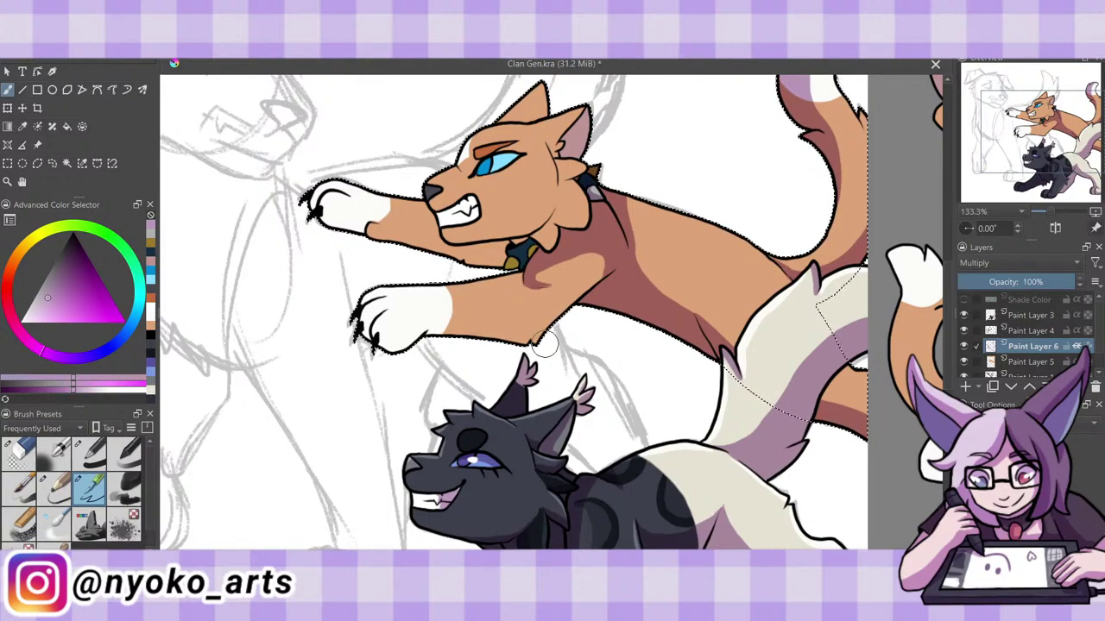
{"action": "left_click_drag", "start_coordinate": [435, 325], "coordinate": [427, 330]}
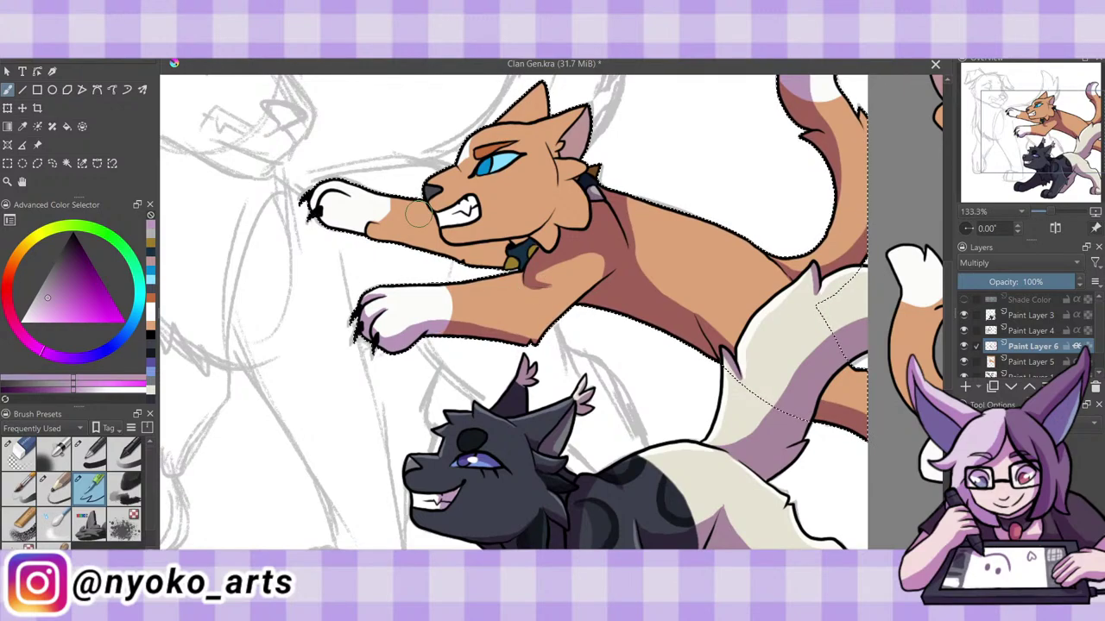
Shade the front part of the snarling cat's collar and its spikes, alternating between the eraser and the shading brush for cleanup.
{"action": "left_click", "coordinate": [26, 458]}
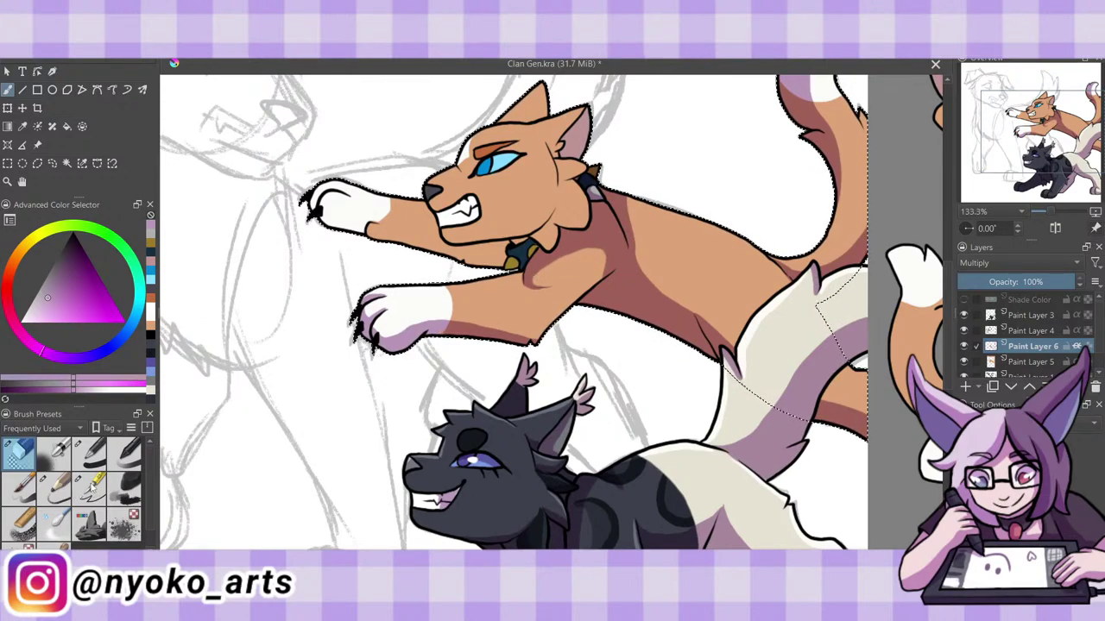
{"action": "key", "text": "/"}
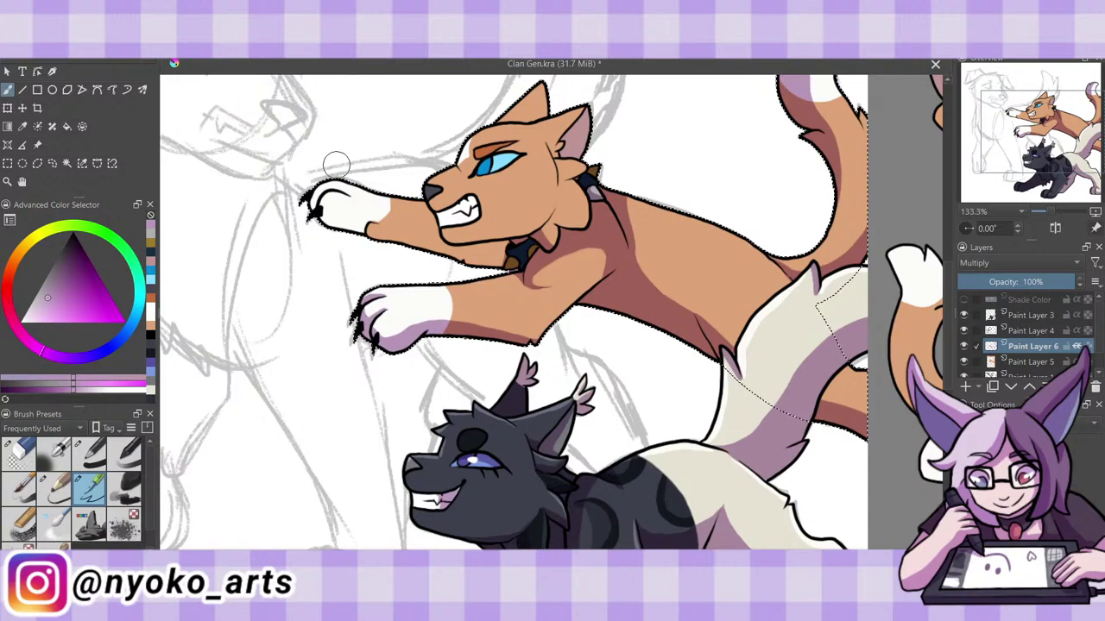
{"action": "left_click", "coordinate": [23, 458]}
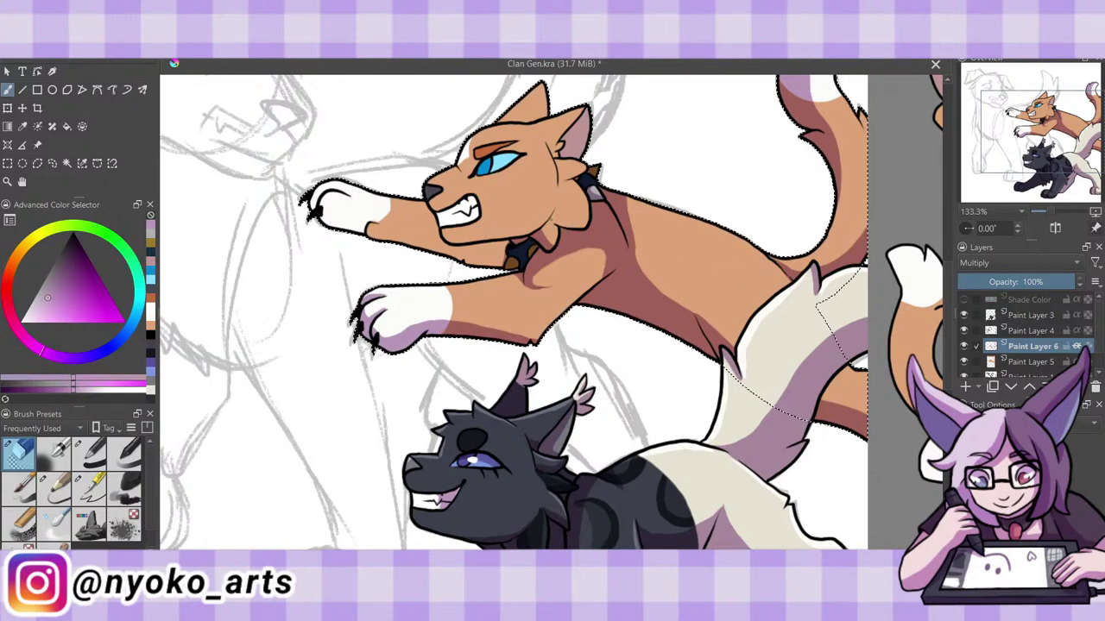
{"action": "key", "text": "e"}
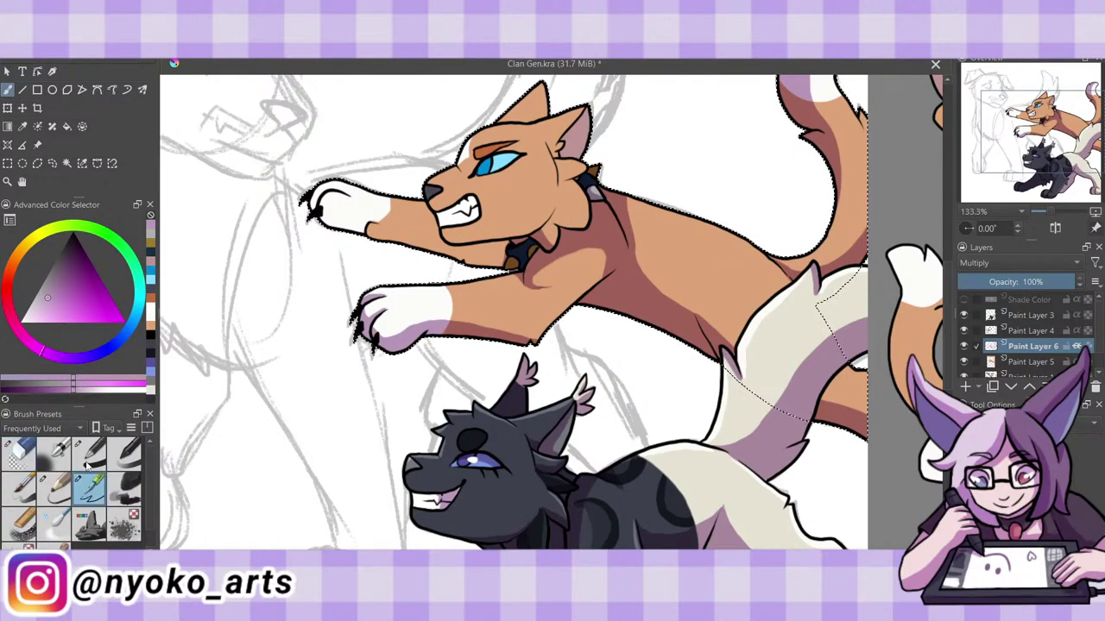
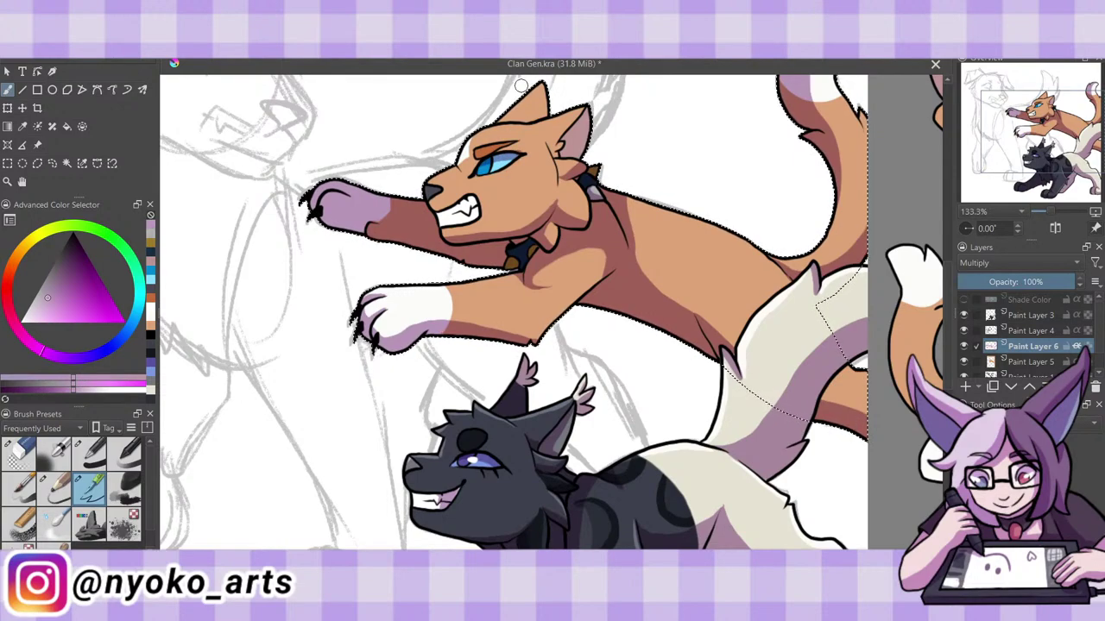
Shade the snarling cat's far ear, alternating between the eraser and the shading brush for cleanup.
{"action": "left_click", "coordinate": [19, 451]}
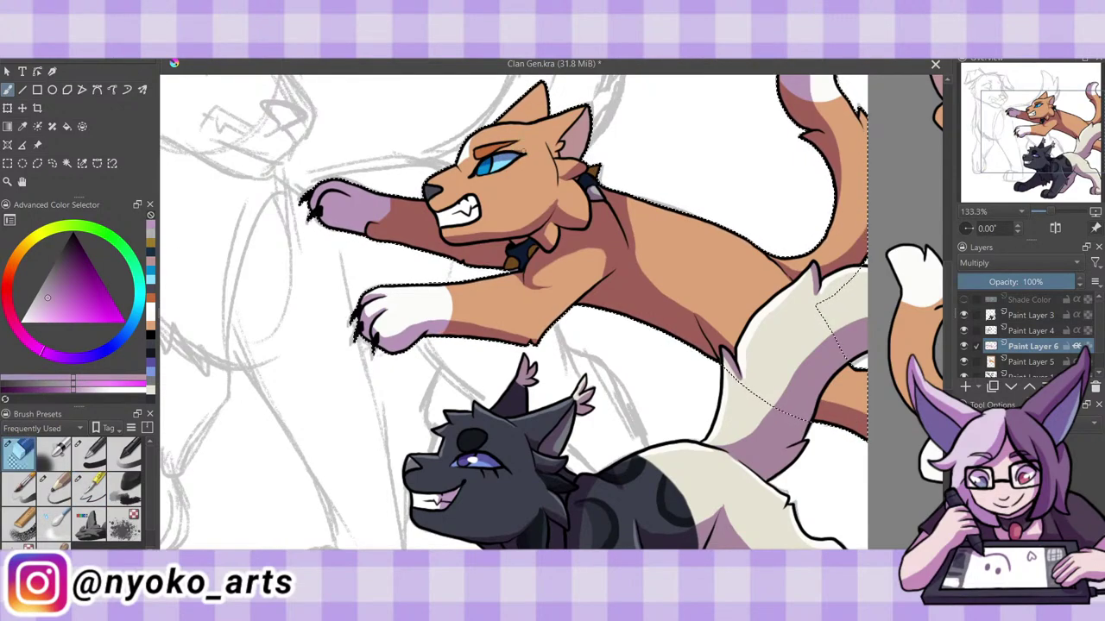
{"action": "key", "text": "slash"}
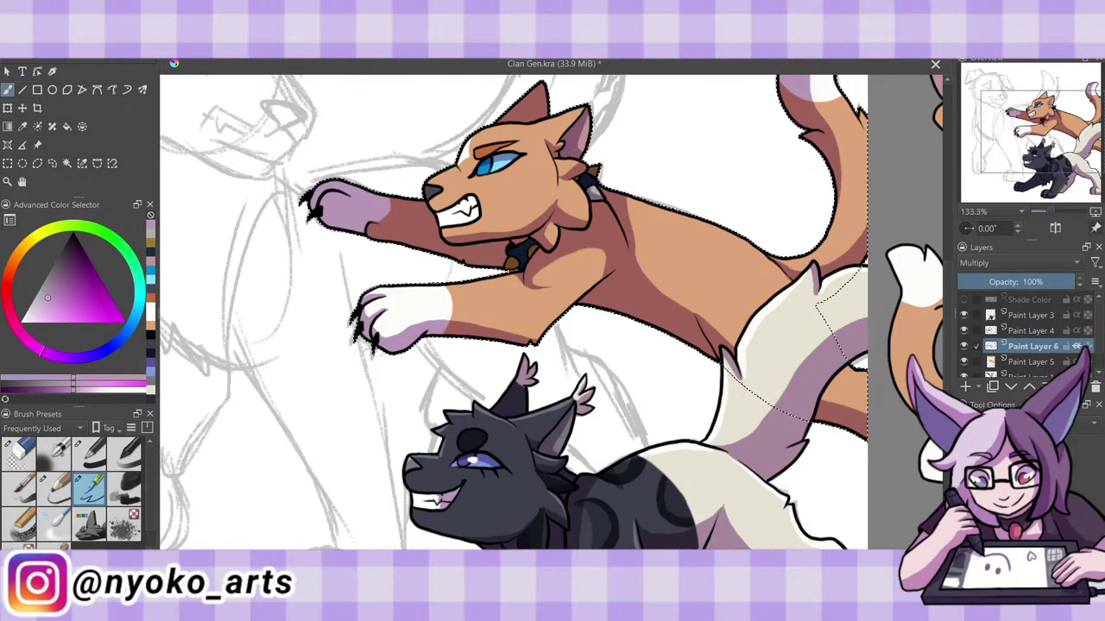
{"action": "left_click", "coordinate": [21, 452]}
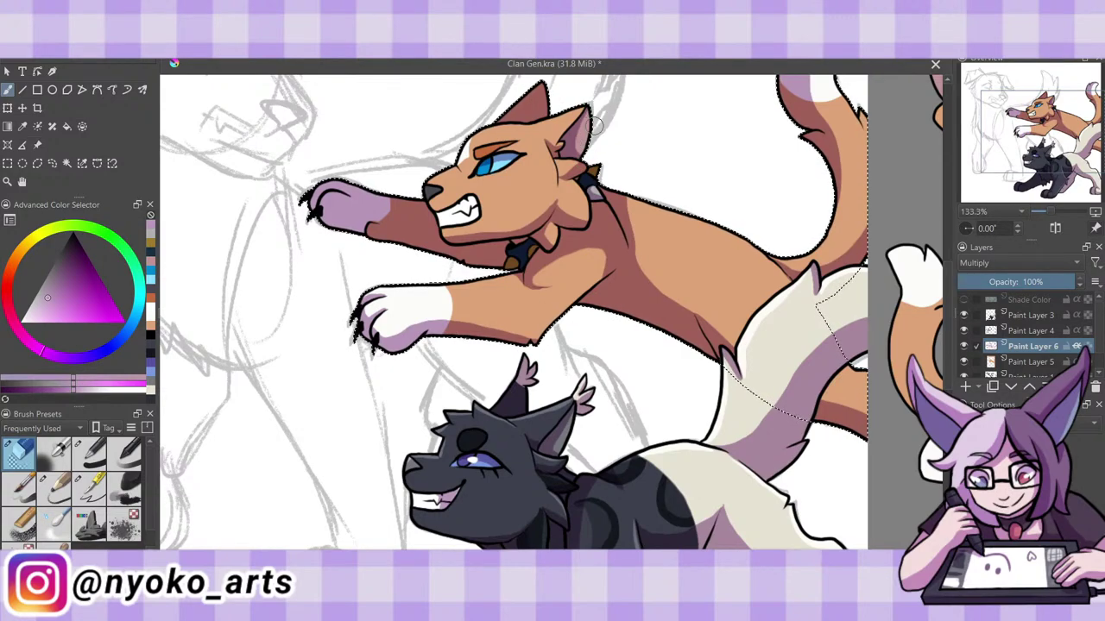
{"action": "left_click", "coordinate": [86, 490]}
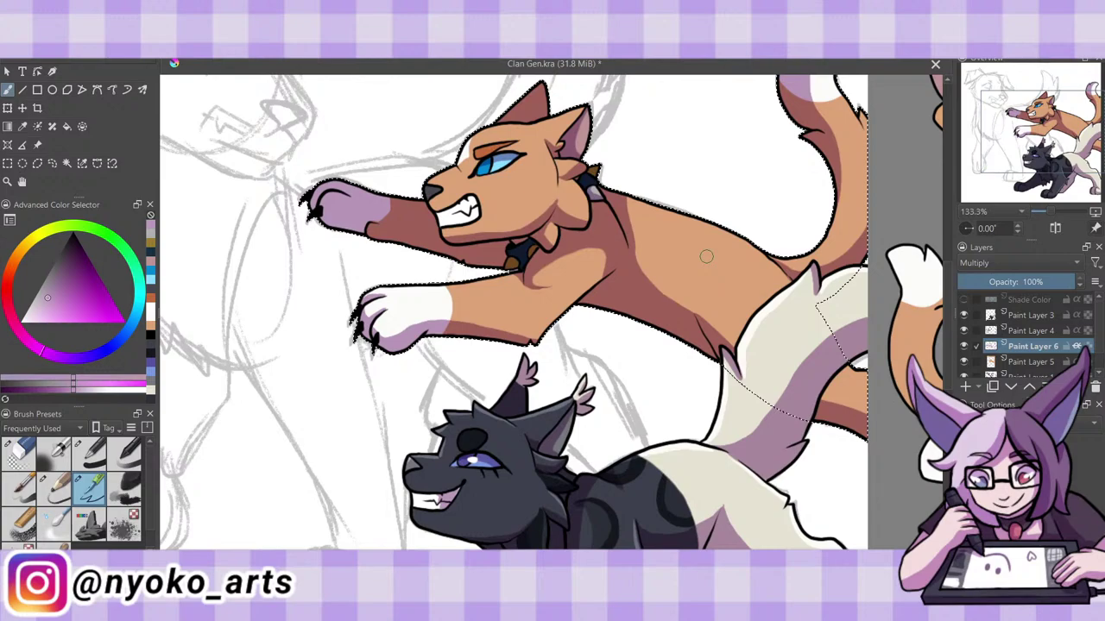
Save the drawing, merge the finished shading into the snarling cat's colour layer and add a new layer above it.
{"action": "key", "text": "ctrl+s"}
{"action": "key", "text": "ctrl+e"}
{"action": "key", "text": "Insert"}
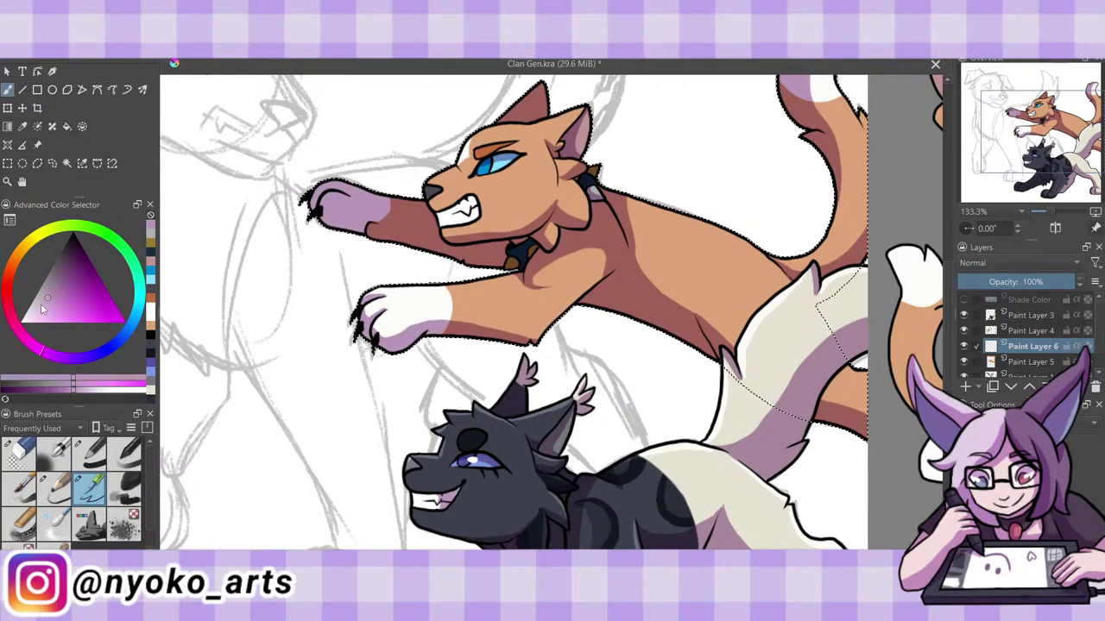
Paint a thin white highlight along the upper edge of the snarling cat's back from the collar to the tail base.
{"action": "left_click", "coordinate": [21, 322]}
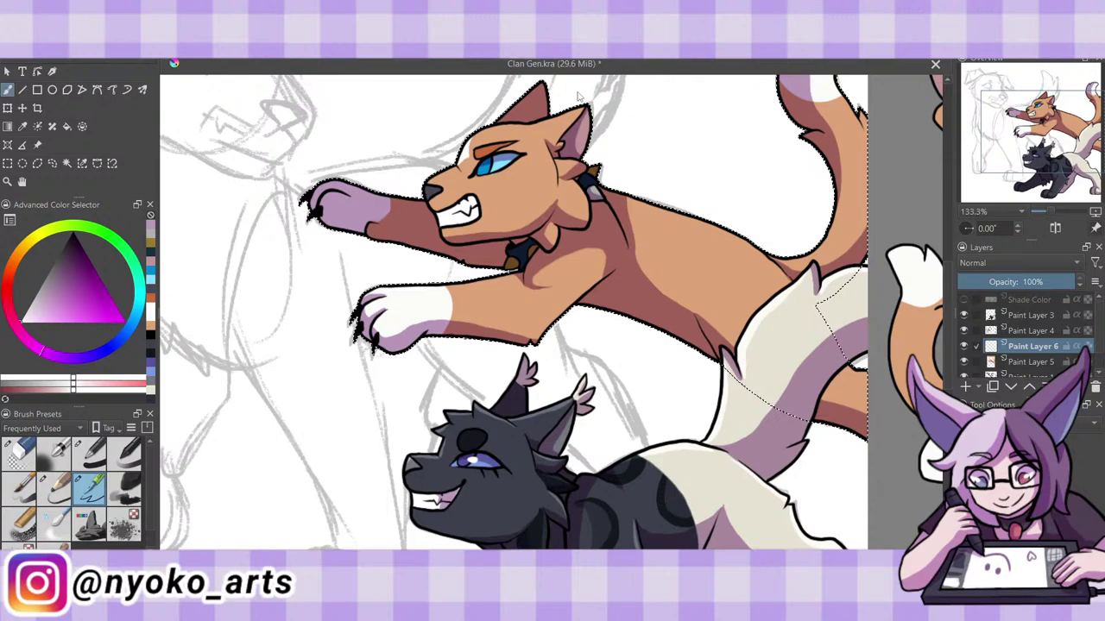
{"action": "left_click_drag", "start_coordinate": [641, 202], "coordinate": [684, 216]}
{"action": "left_click_drag", "start_coordinate": [596, 192], "coordinate": [779, 266]}
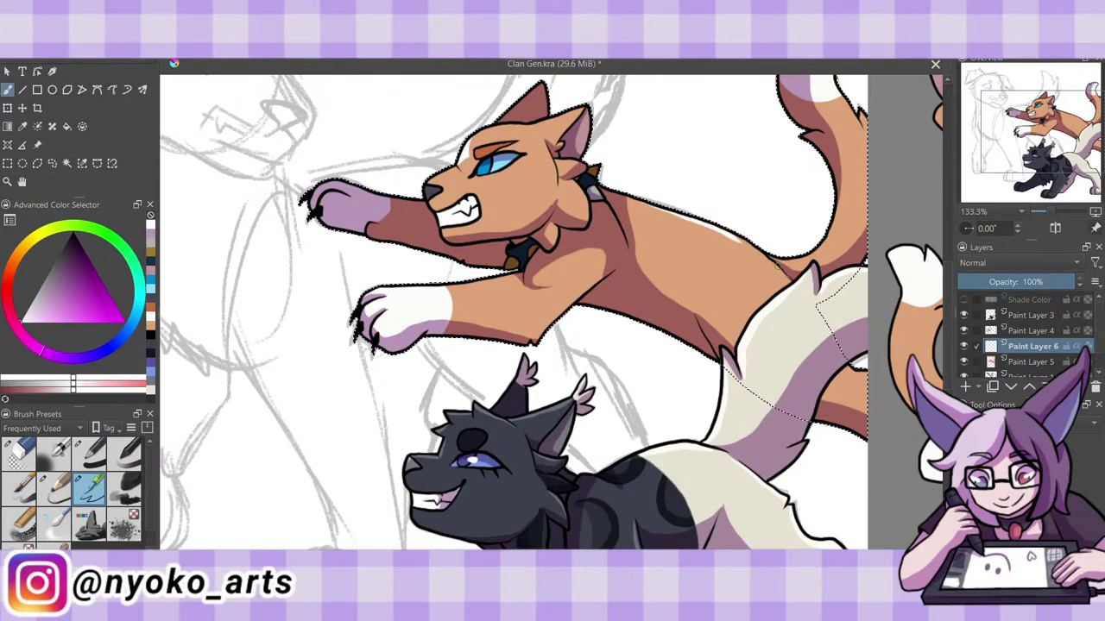
{"action": "left_click_drag", "start_coordinate": [739, 240], "coordinate": [785, 278]}
{"action": "scroll", "coordinate": [857, 271], "scroll_direction": "up", "scroll_amount": 3}
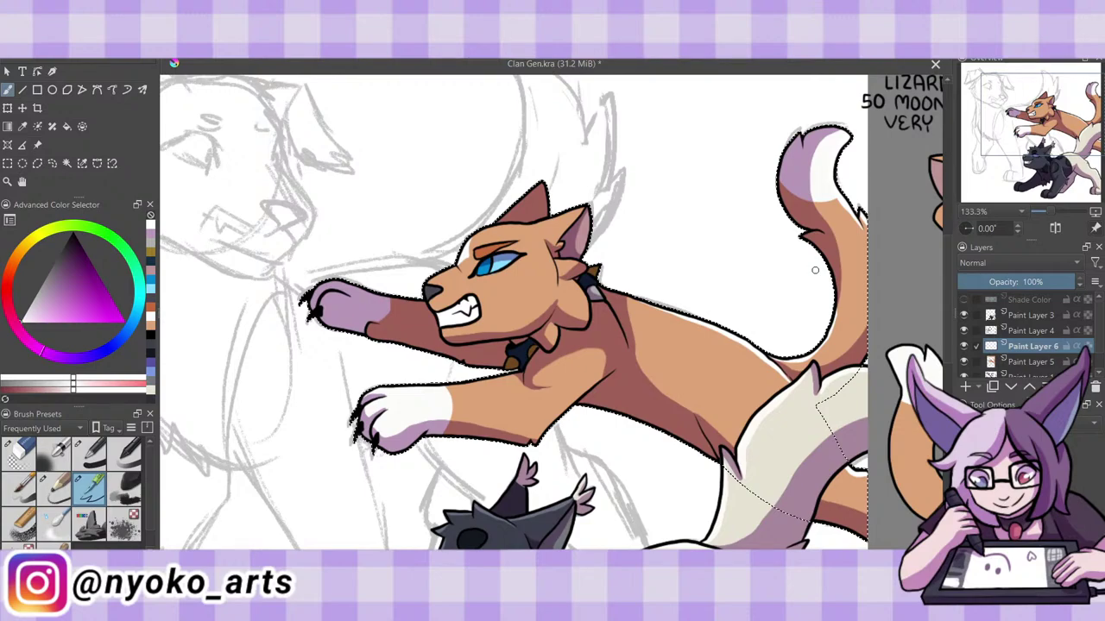
Paint white highlights along the snarling cat's near foreleg and the edges of its head, erasing the excess.
{"action": "scroll", "coordinate": [814, 271], "scroll_direction": "left", "scroll_amount": 3}
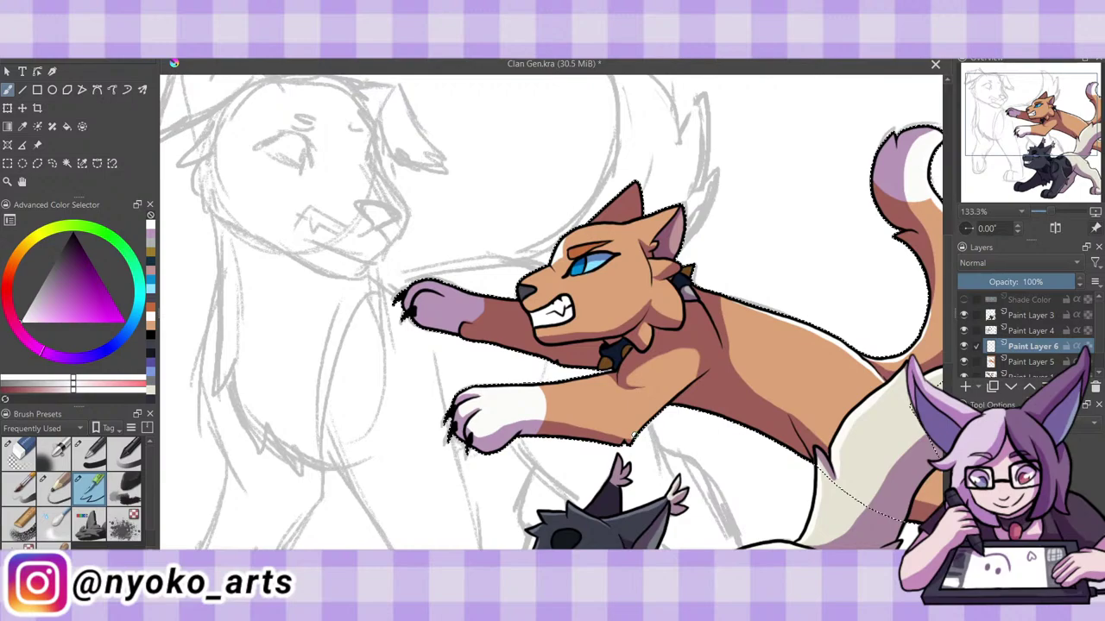
{"action": "left_click_drag", "start_coordinate": [634, 435], "coordinate": [695, 379]}
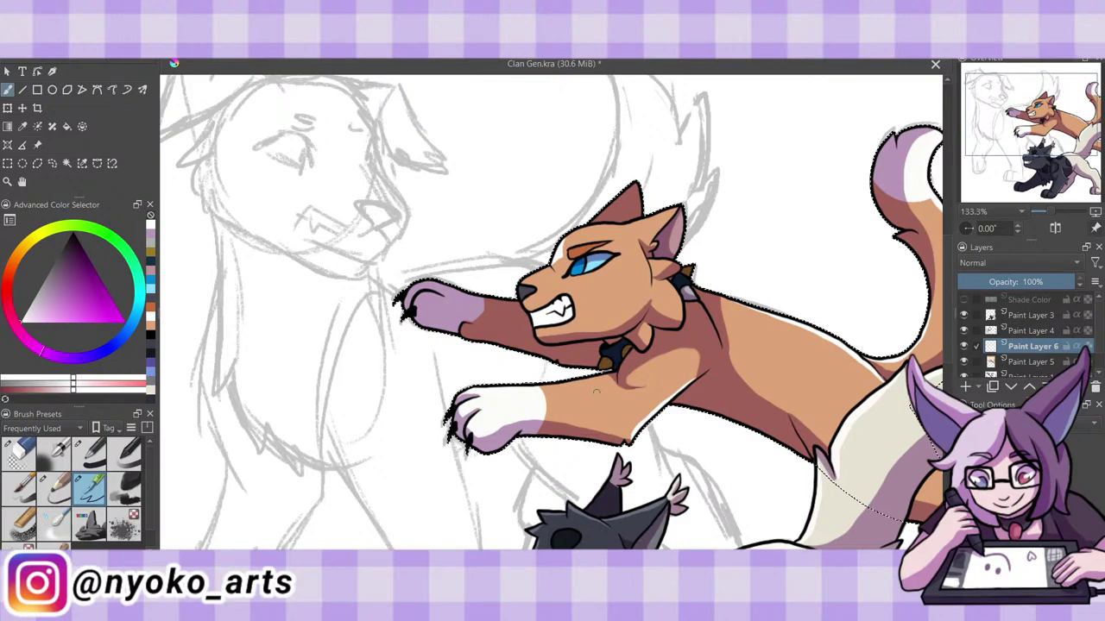
{"action": "mouse_move", "coordinate": [542, 387]}
{"action": "left_mouse_down"}
{"action": "mouse_move", "coordinate": [602, 376]}
{"action": "mouse_move", "coordinate": [623, 345]}
{"action": "left_mouse_up"}
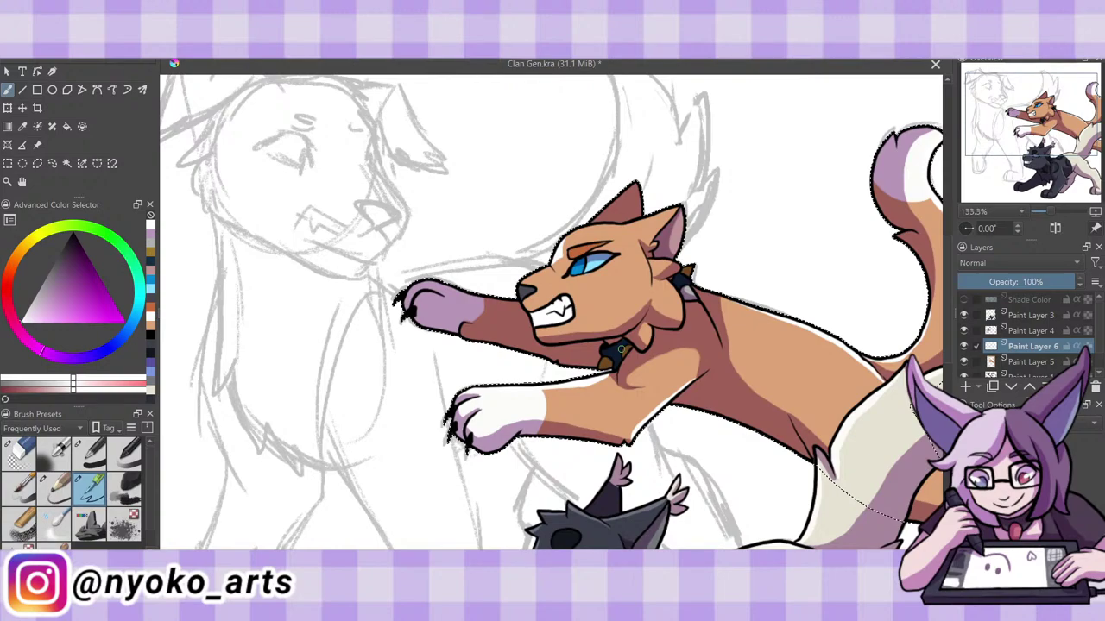
{"action": "key", "text": "e"}
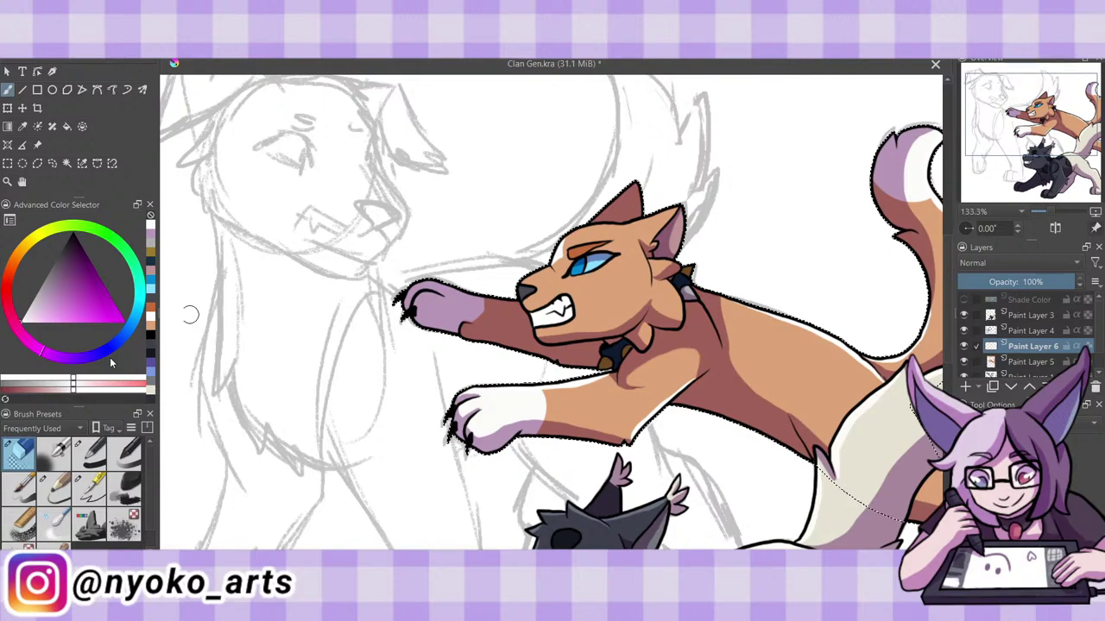
{"action": "left_click_drag", "start_coordinate": [651, 262], "coordinate": [667, 266]}
{"action": "left_click", "coordinate": [101, 486]}
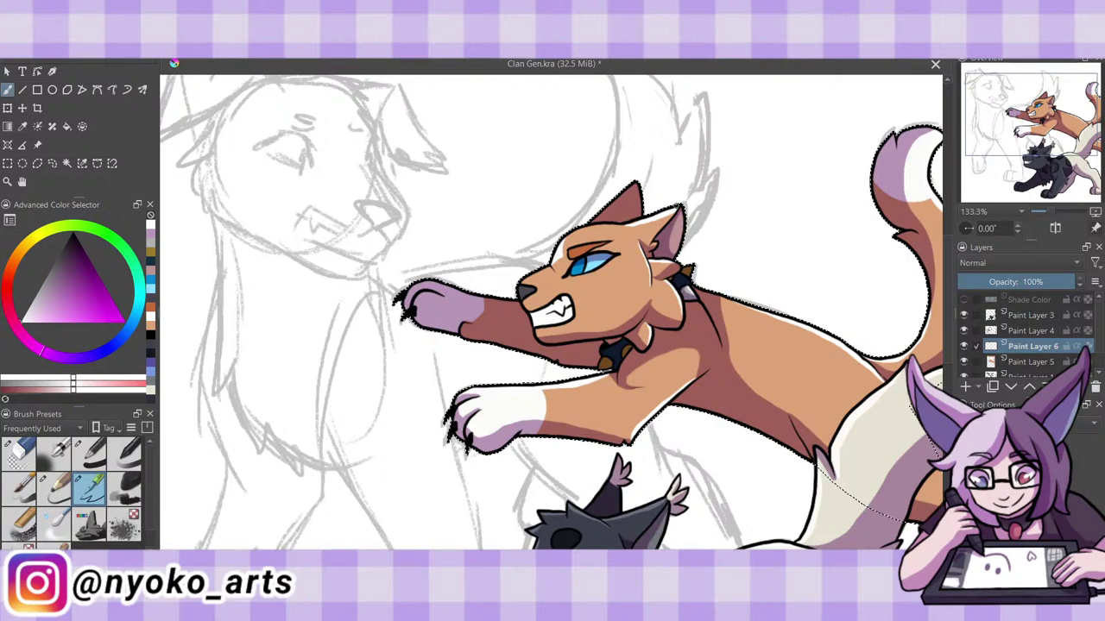
Delete the duplicate highlight layer, set the highlight layer's blending mode to Screen and save the drawing.
{"action": "key", "text": "ctrl+z"}
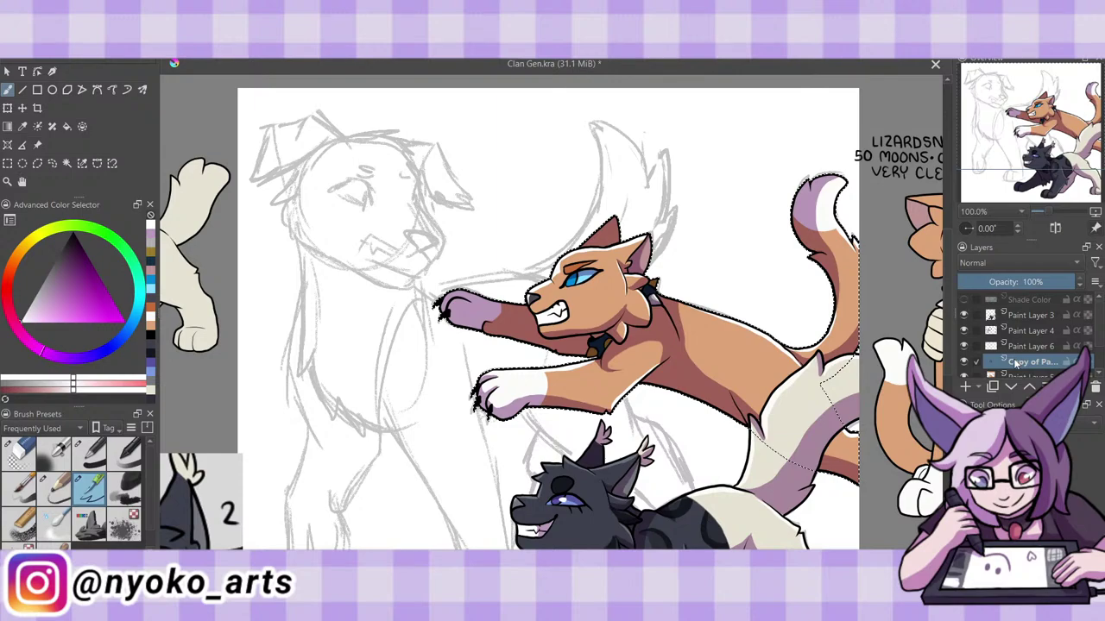
{"action": "key", "text": "shift+Delete"}
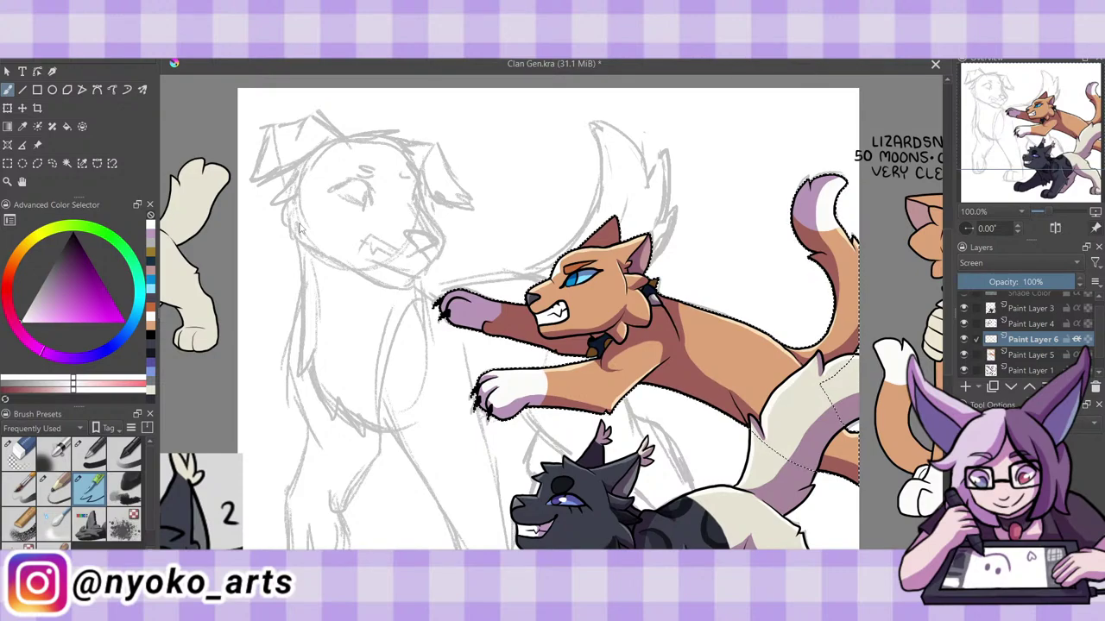
{"action": "key", "text": "ctrl+s"}
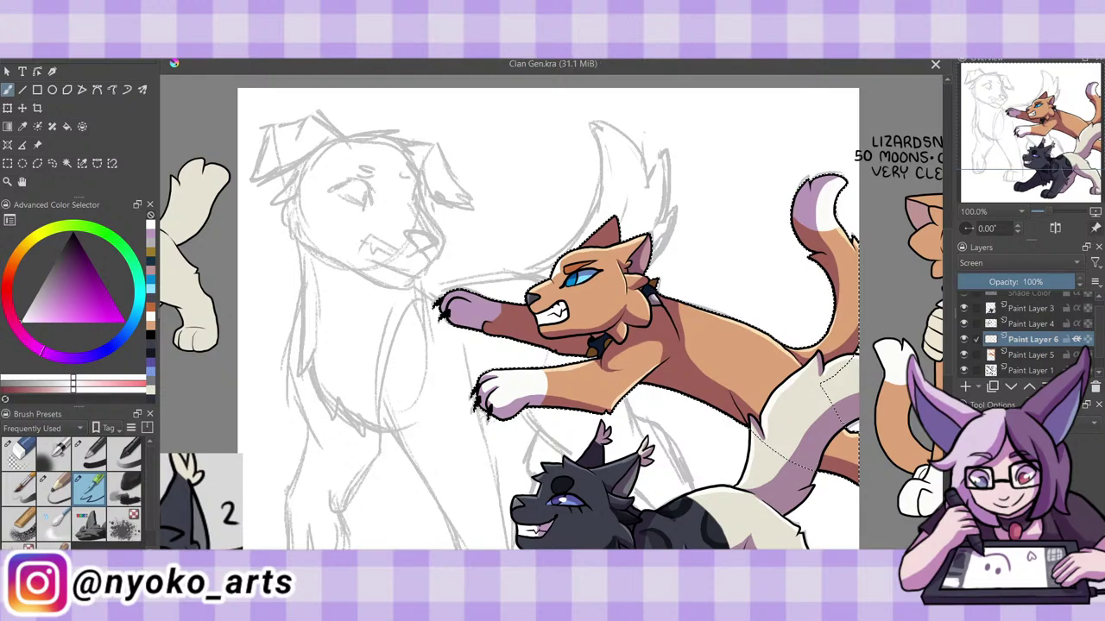
Clear the selection and merge the Screen highlights into the snarling cat's colour layer.
{"action": "key", "text": "ctrl+shift+a"}
{"action": "key", "text": "ctrl+e"}
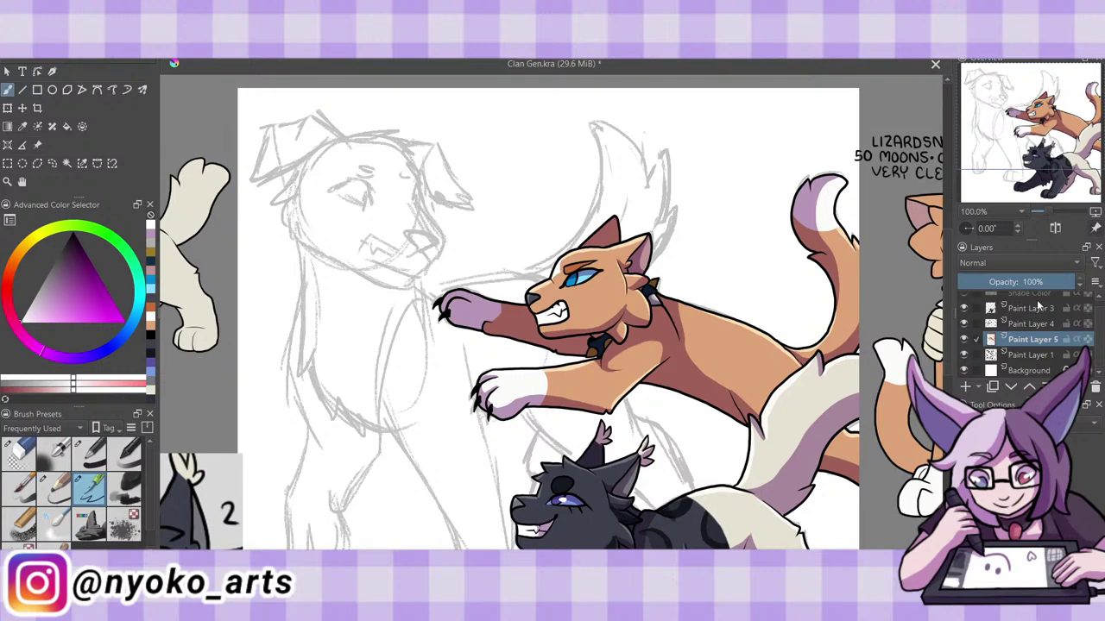
Add a white glint to the snarling cat's eye and touch up the area around the eye with the fur's orange.
{"action": "left_click", "coordinate": [1033, 323]}
{"action": "key", "text": "ctrl+plus"}
{"action": "key", "text": "ctrl+plus"}
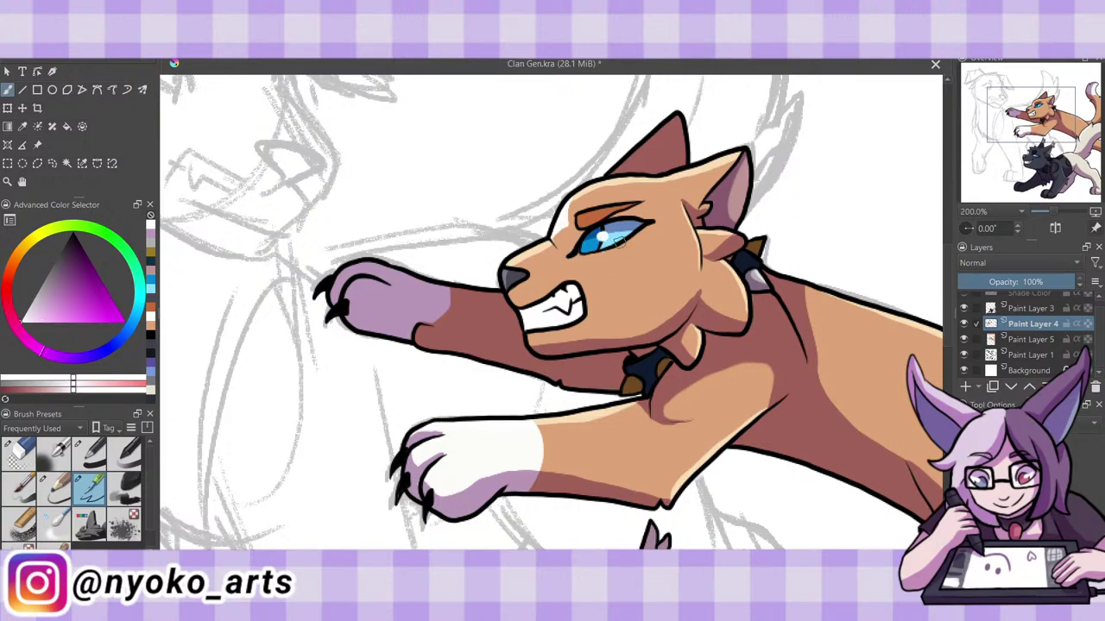
{"action": "left_click", "coordinate": [1020, 340]}
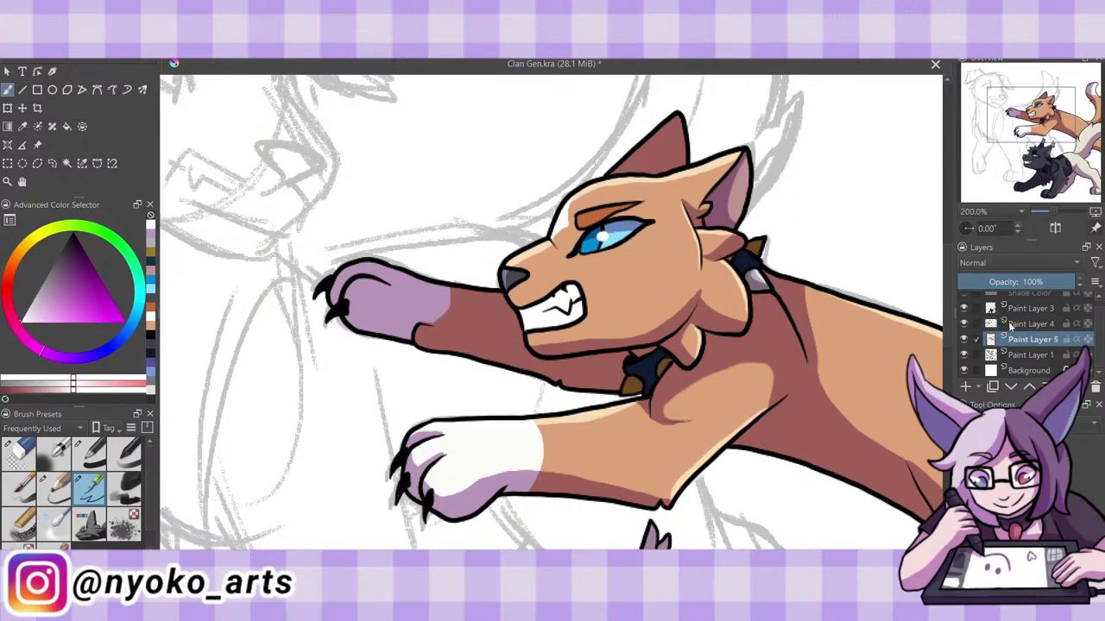
{"action": "left_click", "coordinate": [152, 326]}
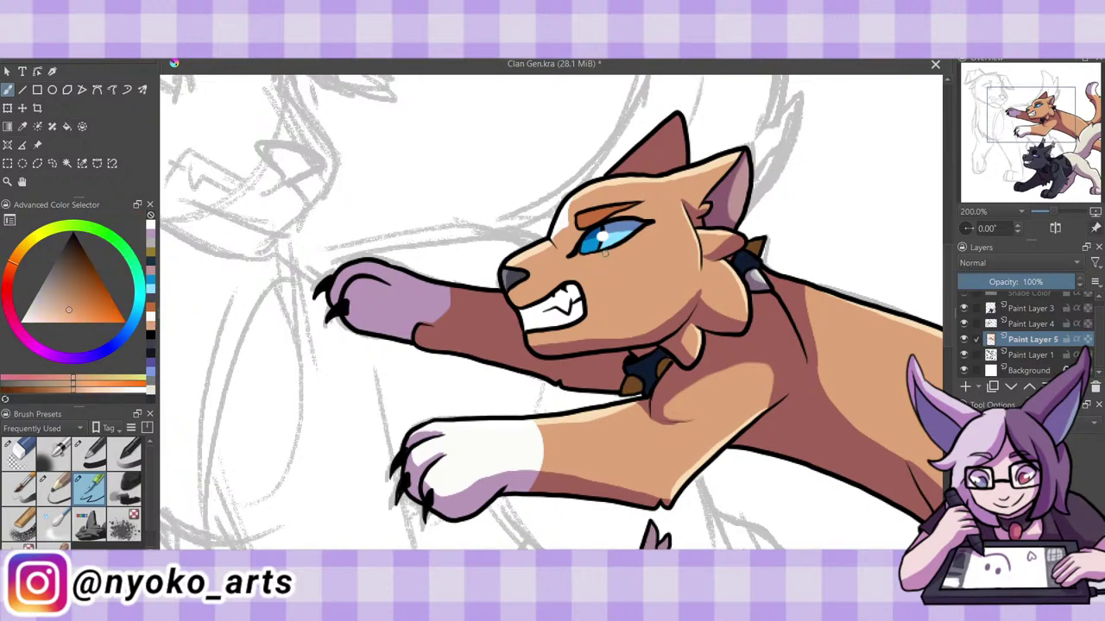
{"action": "left_click", "coordinate": [1019, 328]}
{"action": "mouse_move", "coordinate": [1010, 343]}
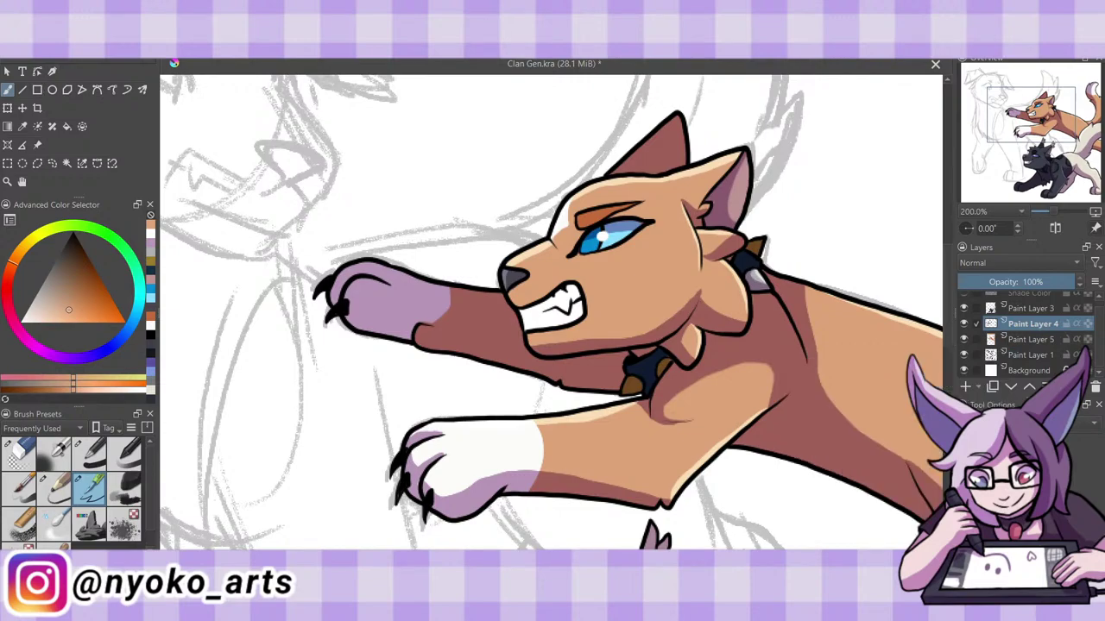
Merge Paint Layer 4 into the snarling cat's colour layer, and merge Paint Layer 3 with the dark cat into it as well.
{"action": "key", "text": "ctrl+e"}
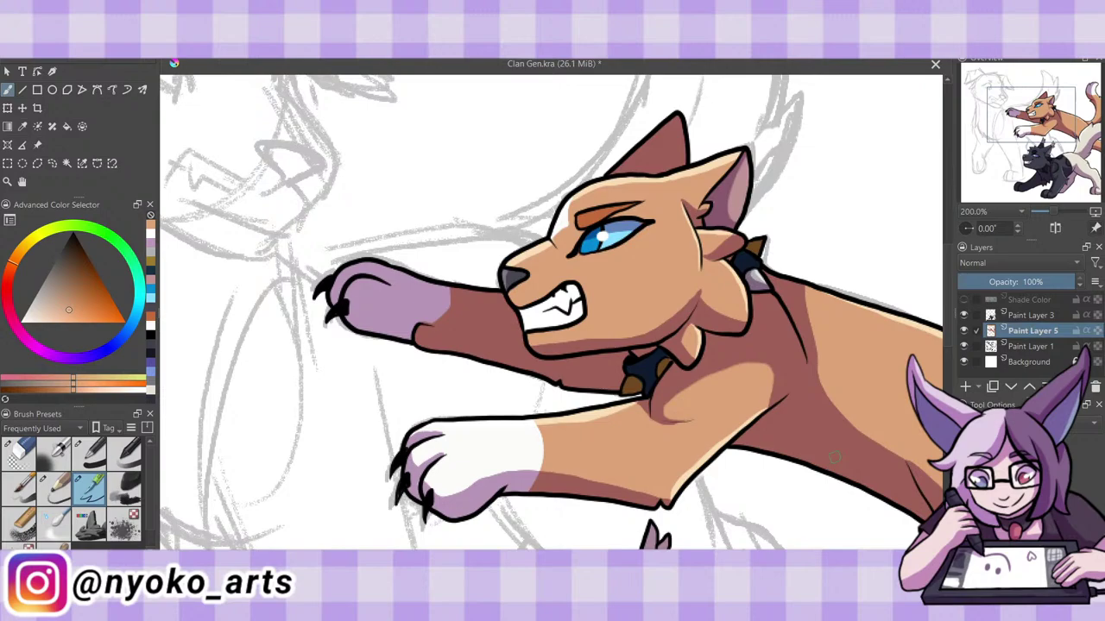
{"action": "key", "text": "1"}
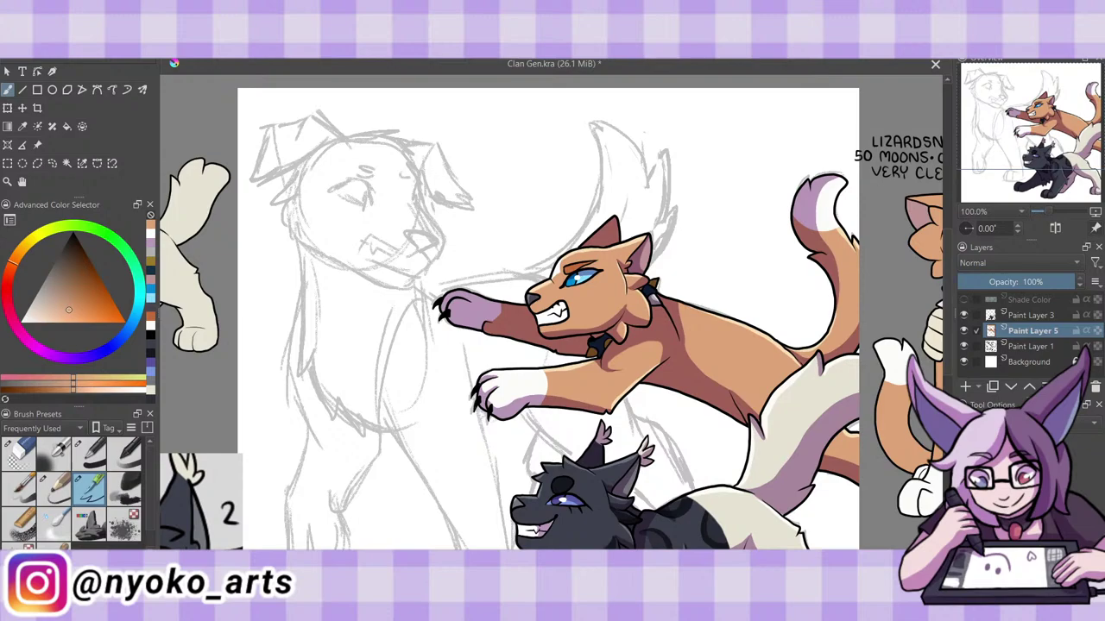
{"action": "left_click", "coordinate": [1024, 316]}
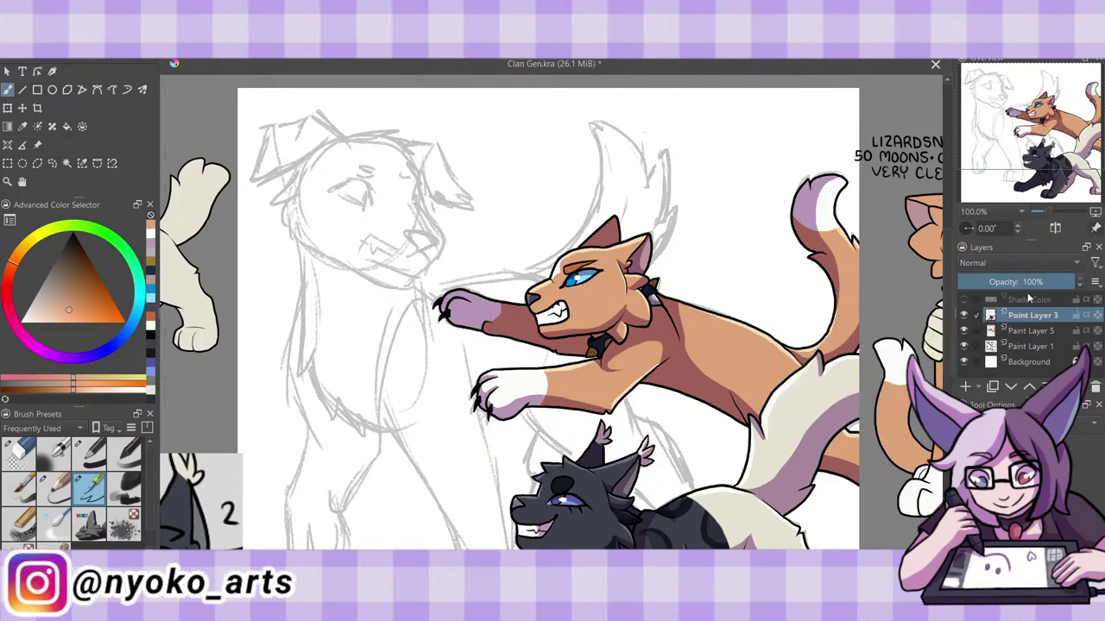
{"action": "key", "text": "ctrl+e"}
Add a new empty layer directly above the rough sketch layer and save the drawing.
{"action": "left_click", "coordinate": [1014, 334]}
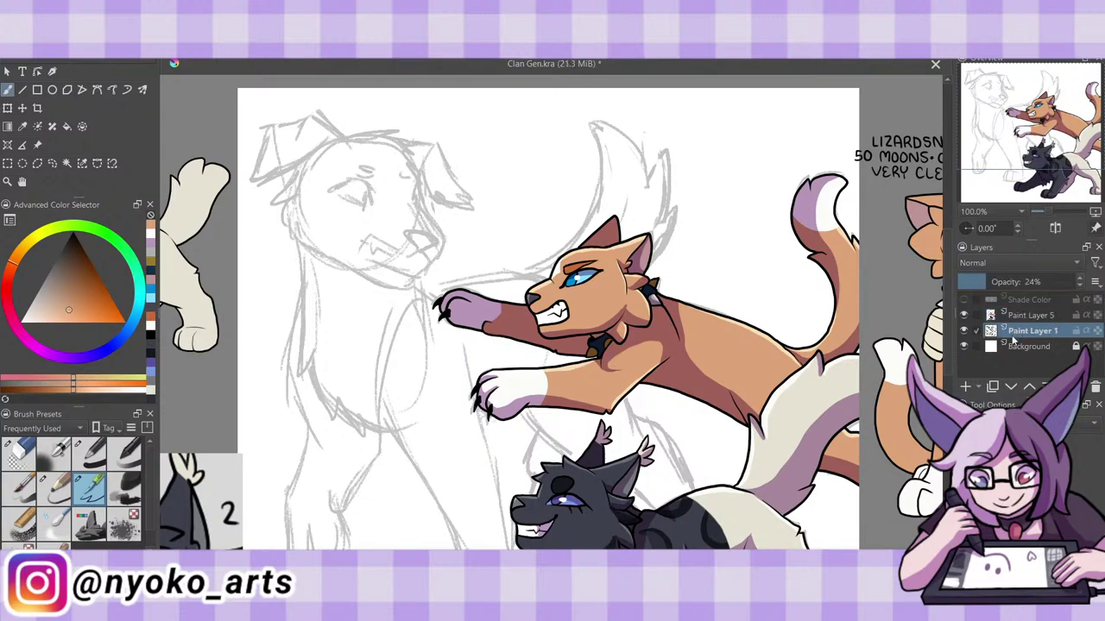
{"action": "left_click", "coordinate": [966, 388]}
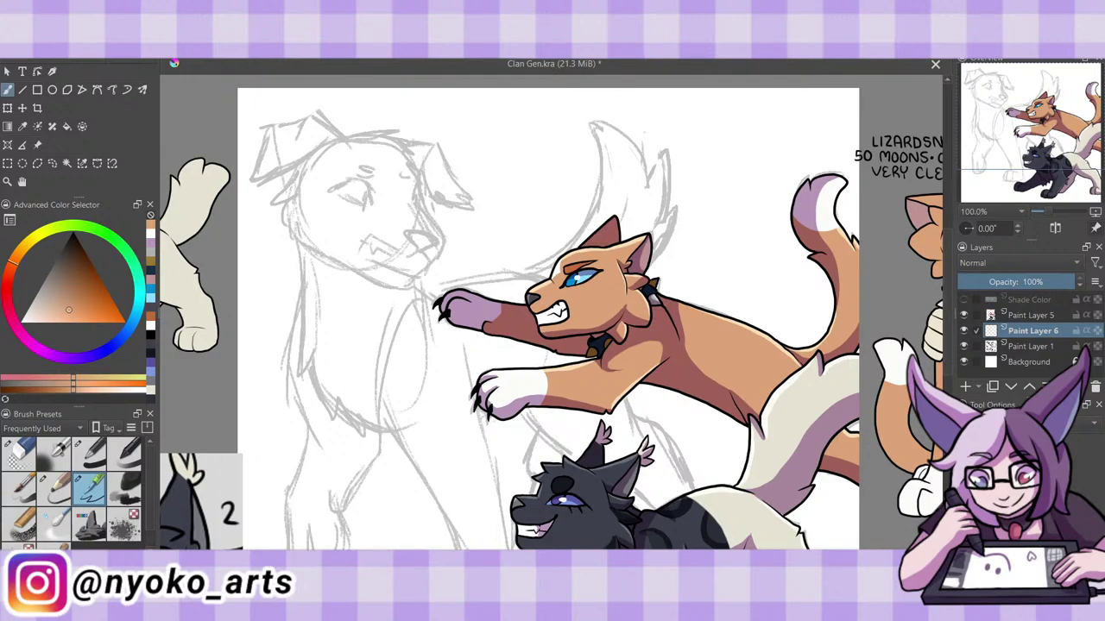
{"action": "key", "text": "ctrl+s"}
Ink the front of the dog's muzzle and the outline of its bared mouth in black over the sketch.
{"action": "left_click", "coordinate": [74, 235]}
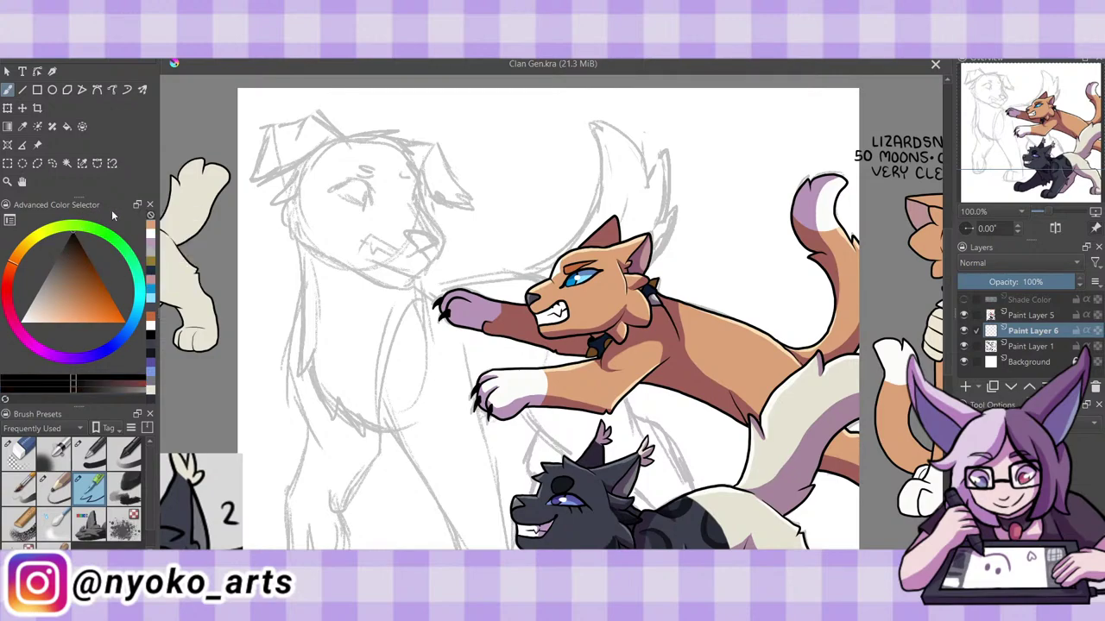
{"action": "left_click_drag", "start_coordinate": [549, 311], "coordinate": [742, 310]}
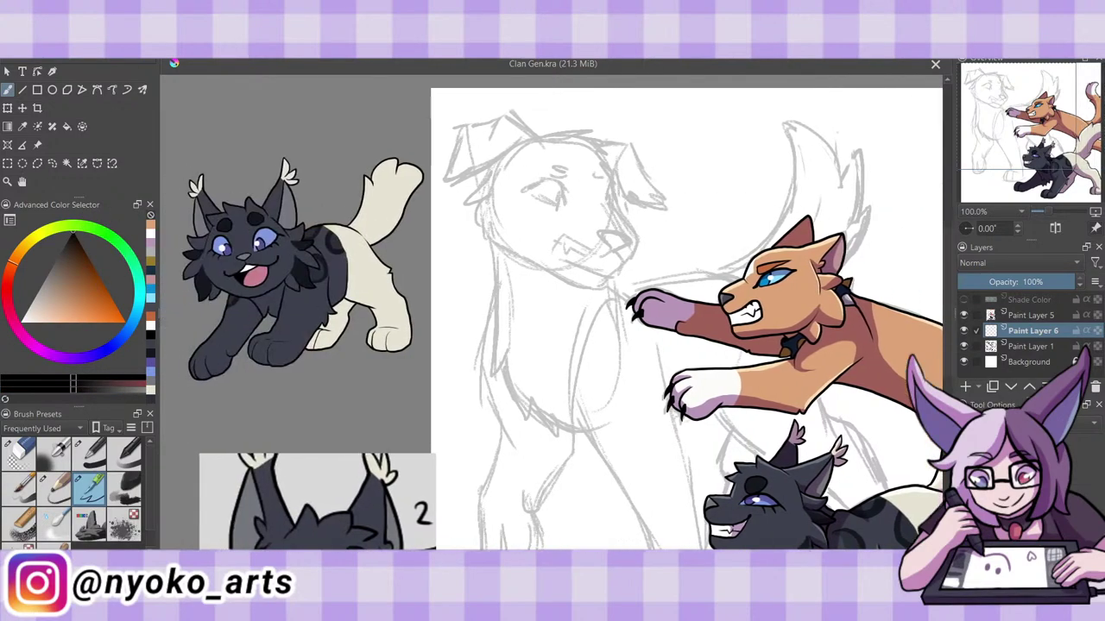
{"action": "key", "text": "ctrl+plus"}
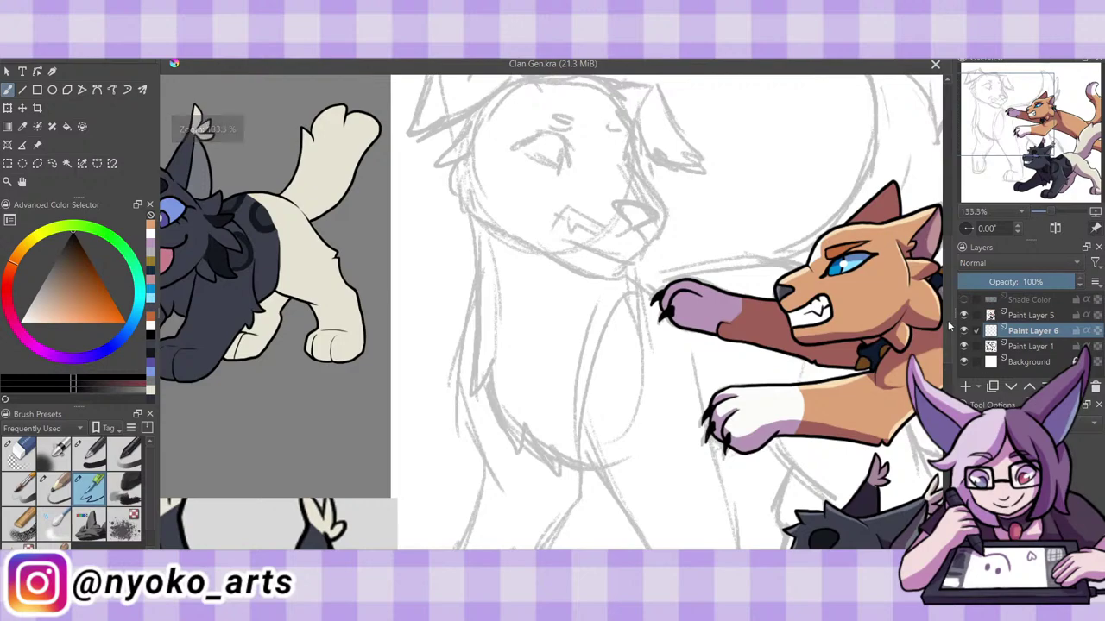
{"action": "left_click_drag", "start_coordinate": [950, 345], "coordinate": [955, 323]}
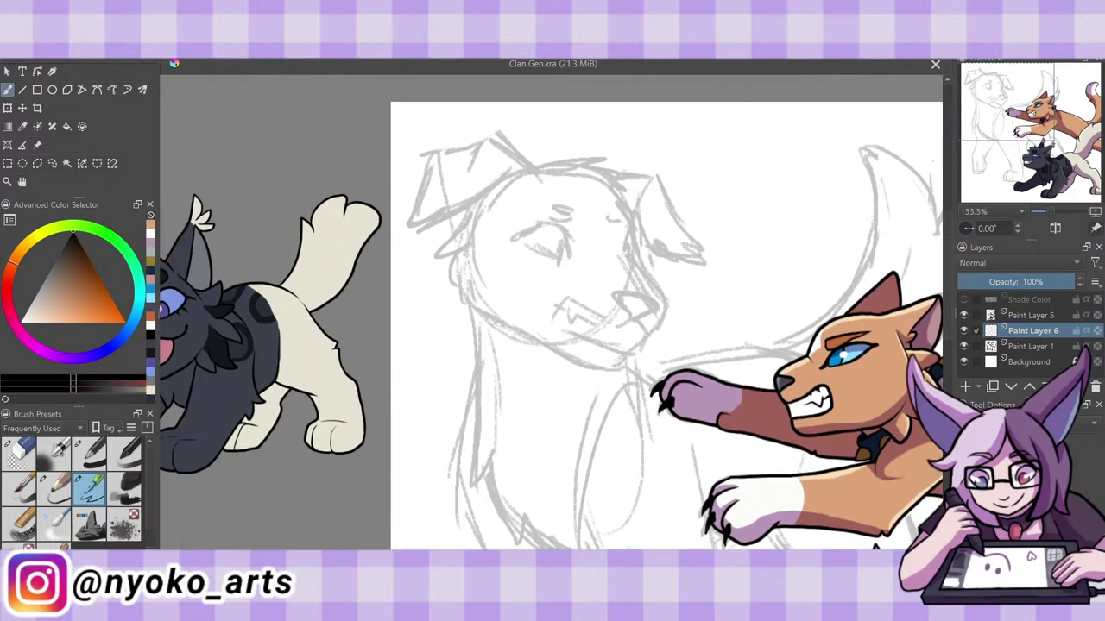
{"action": "key", "text": "plus"}
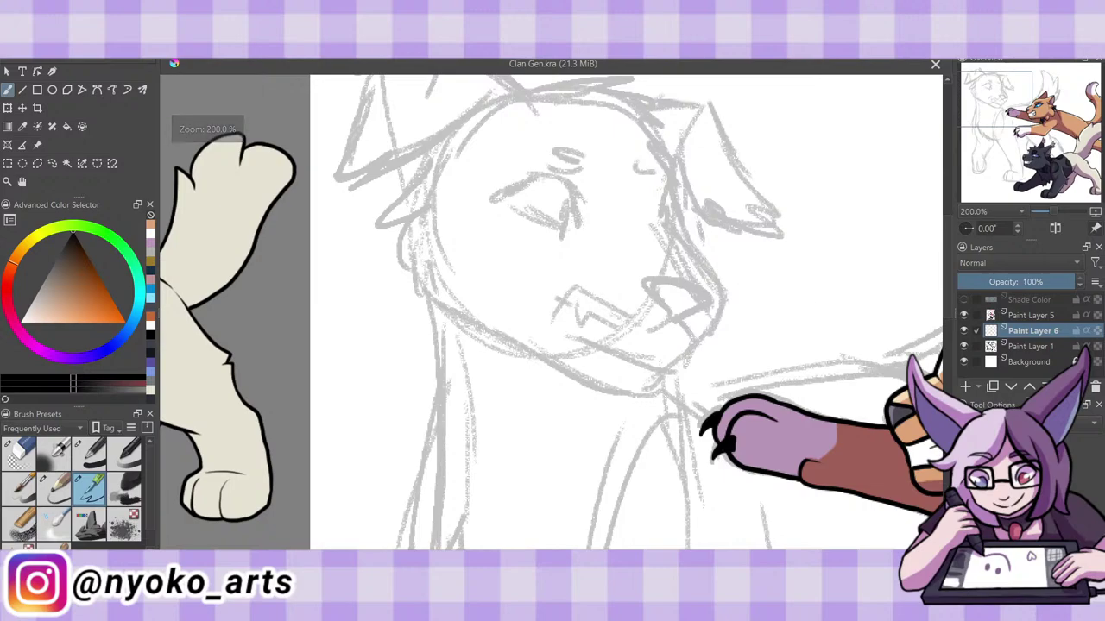
{"action": "mouse_move", "coordinate": [659, 216]}
{"action": "left_mouse_down"}
{"action": "mouse_move", "coordinate": [725, 300]}
{"action": "mouse_move", "coordinate": [696, 350]}
{"action": "mouse_move", "coordinate": [666, 328]}
{"action": "mouse_move", "coordinate": [632, 326]}
{"action": "mouse_move", "coordinate": [580, 285]}
{"action": "mouse_move", "coordinate": [556, 321]}
{"action": "mouse_move", "coordinate": [656, 372]}
{"action": "mouse_move", "coordinate": [696, 349]}
{"action": "mouse_move", "coordinate": [671, 353]}
{"action": "left_mouse_up"}
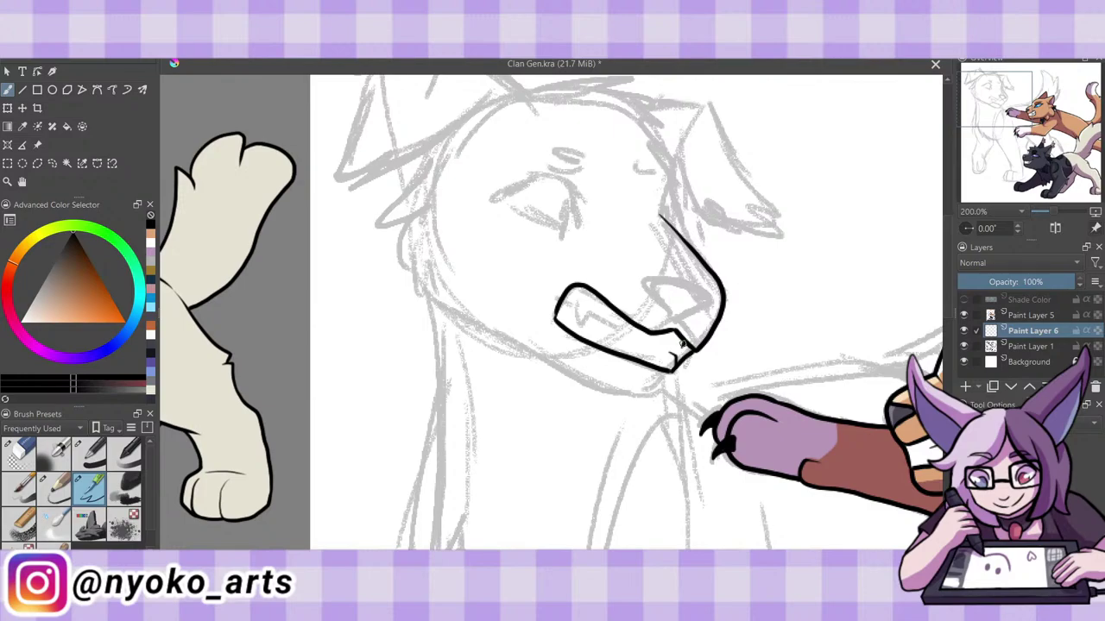
Ink the fang and teeth line inside the dog's mouth and clean up the lines with the eraser.
{"action": "mouse_move", "coordinate": [650, 345]}
{"action": "left_mouse_down"}
{"action": "mouse_move", "coordinate": [597, 314]}
{"action": "mouse_move", "coordinate": [587, 330]}
{"action": "mouse_move", "coordinate": [581, 294]}
{"action": "mouse_move", "coordinate": [565, 298]}
{"action": "left_mouse_up"}
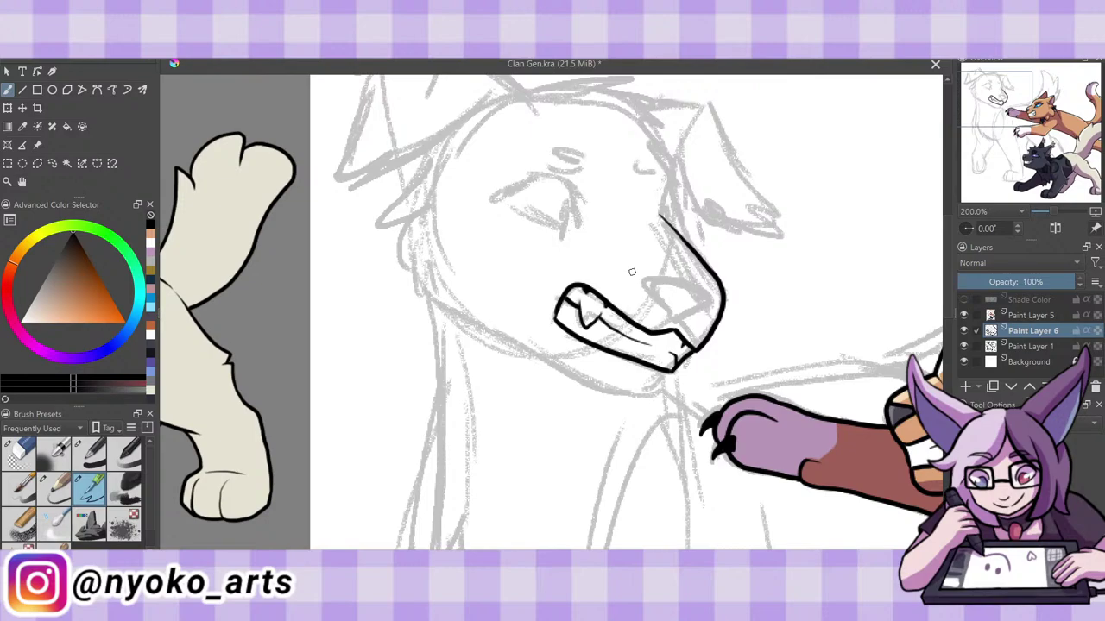
{"action": "left_click", "coordinate": [19, 453]}
{"action": "left_click_drag", "start_coordinate": [604, 324], "coordinate": [587, 297]}
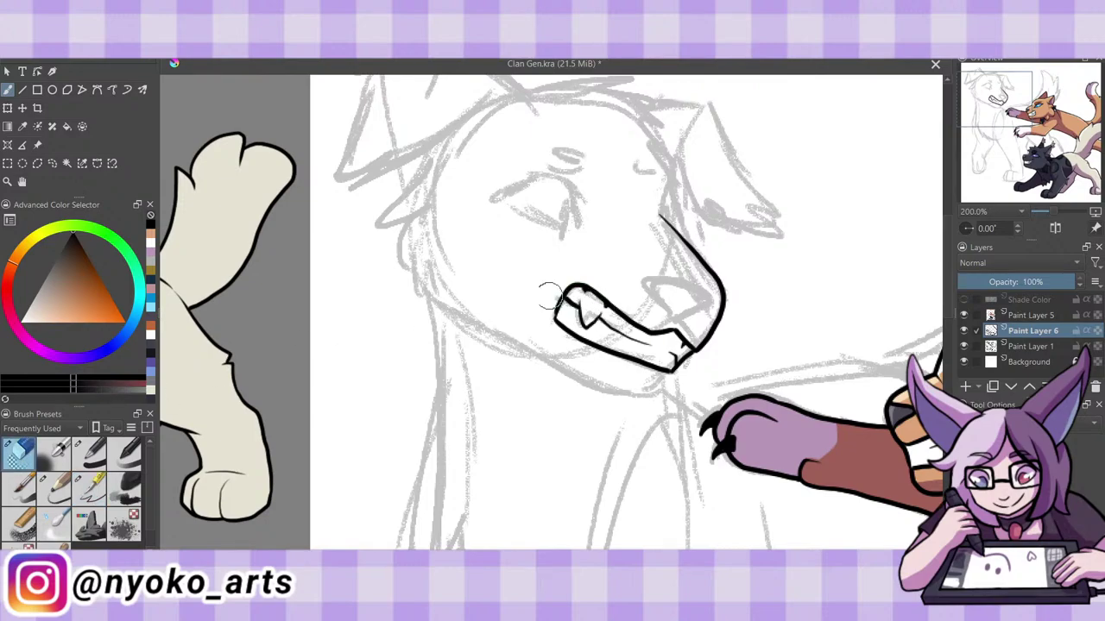
{"action": "left_click", "coordinate": [90, 486]}
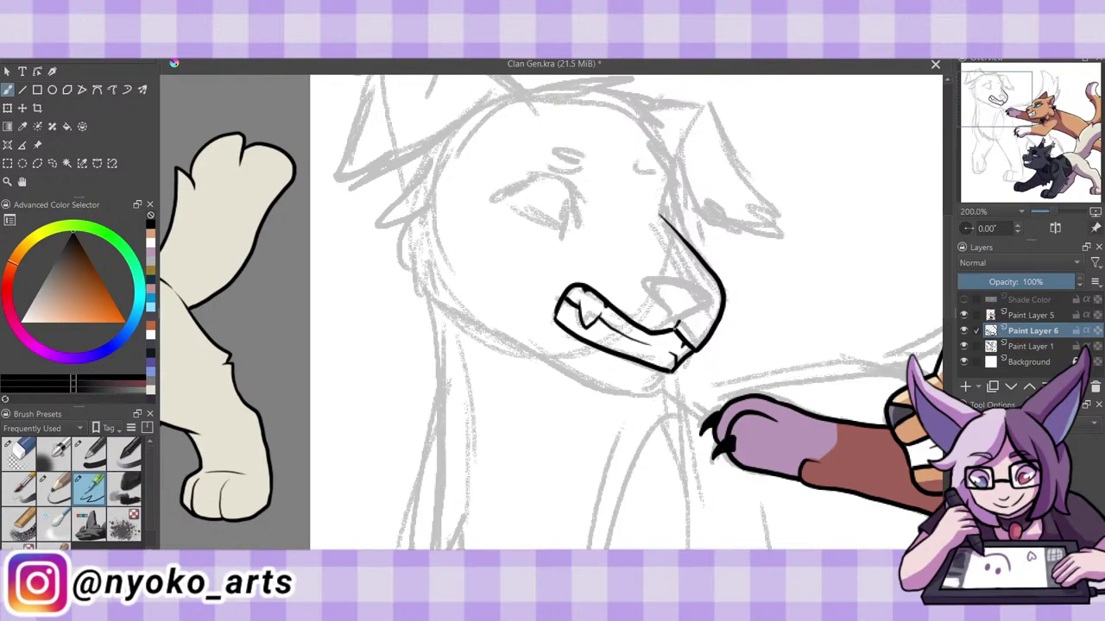
Ink the outline of the dog's nose in black at the tip of the muzzle.
{"action": "mouse_move", "coordinate": [678, 330]}
{"action": "left_mouse_down"}
{"action": "mouse_move", "coordinate": [658, 288]}
{"action": "mouse_move", "coordinate": [673, 277]}
{"action": "mouse_move", "coordinate": [711, 308]}
{"action": "mouse_move", "coordinate": [678, 322]}
{"action": "mouse_move", "coordinate": [657, 282]}
{"action": "mouse_move", "coordinate": [706, 294]}
{"action": "mouse_move", "coordinate": [715, 308]}
{"action": "mouse_move", "coordinate": [680, 322]}
{"action": "left_mouse_up"}
{"action": "key", "text": "ctrl+z"}
{"action": "key", "text": "ctrl+z"}
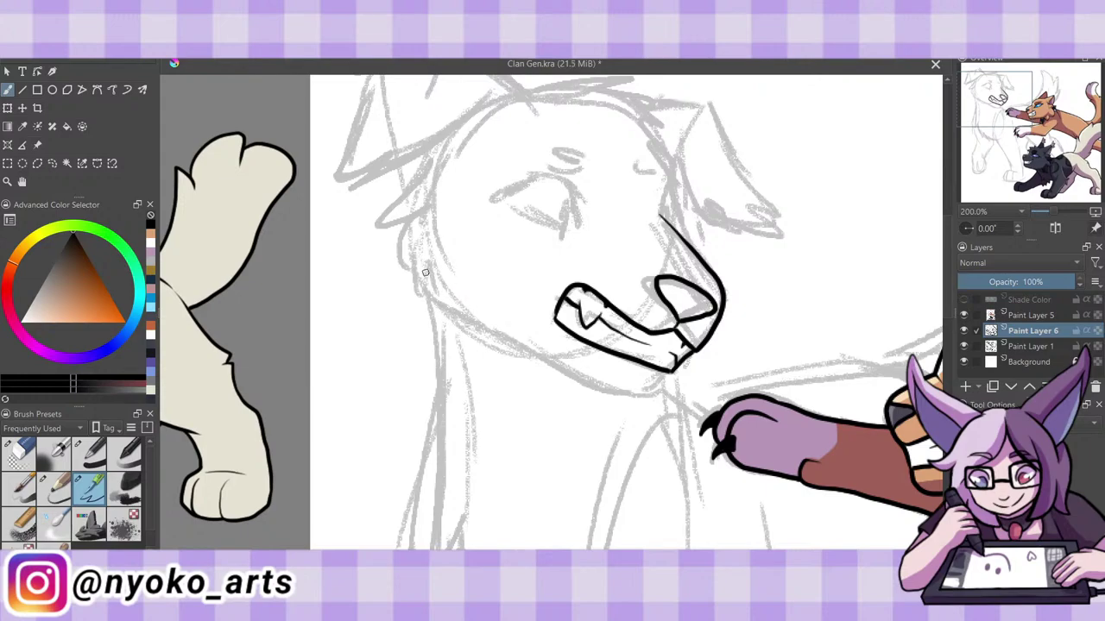
Ink the dog's lower jaw line from the cheek to the chin, and erase and redraw the chin's front edge.
{"action": "mouse_move", "coordinate": [419, 248]}
{"action": "left_mouse_down"}
{"action": "mouse_move", "coordinate": [430, 295]}
{"action": "mouse_move", "coordinate": [504, 333]}
{"action": "left_mouse_up"}
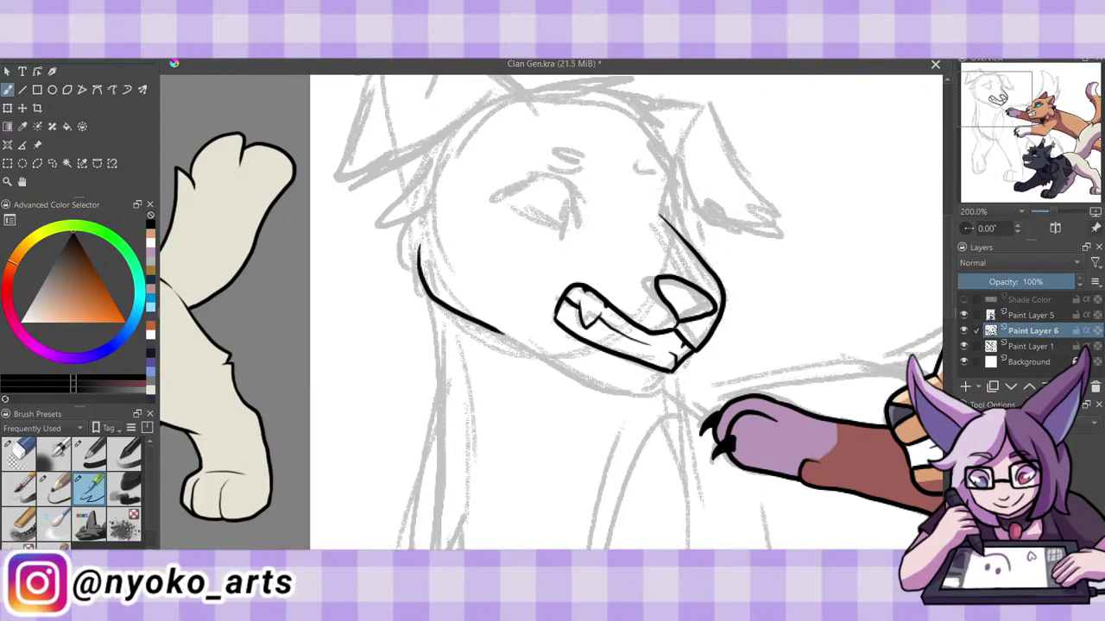
{"action": "key", "text": "ctrl+z"}
{"action": "mouse_move", "coordinate": [421, 254]}
{"action": "left_mouse_down"}
{"action": "mouse_move", "coordinate": [458, 320]}
{"action": "mouse_move", "coordinate": [523, 354]}
{"action": "mouse_move", "coordinate": [620, 396]}
{"action": "mouse_move", "coordinate": [664, 400]}
{"action": "mouse_move", "coordinate": [677, 368]}
{"action": "left_mouse_up"}
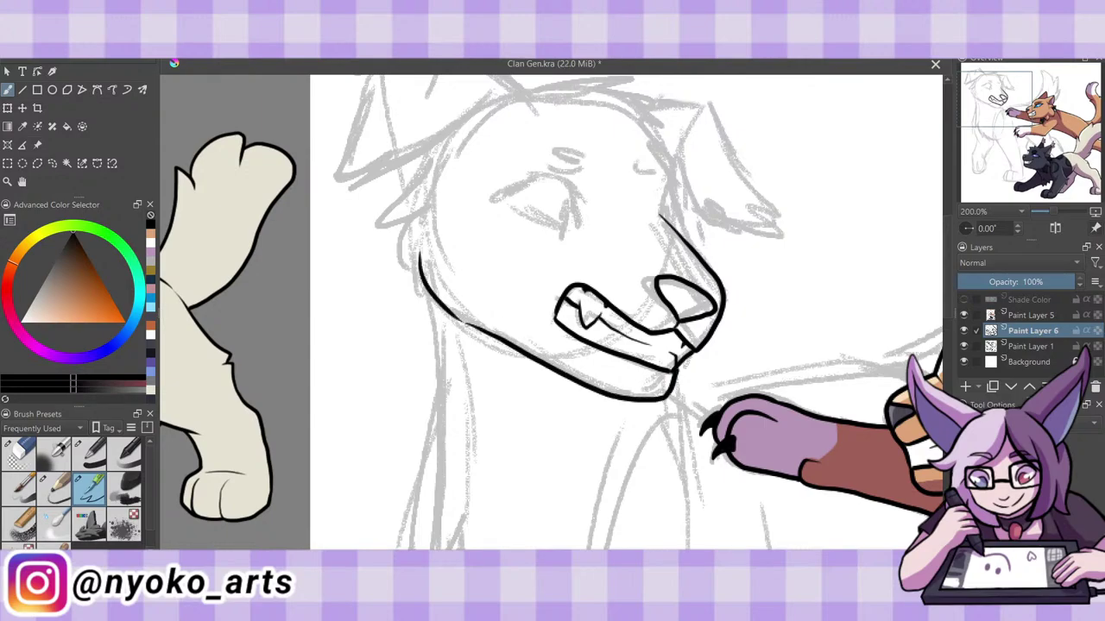
{"action": "left_click", "coordinate": [19, 453]}
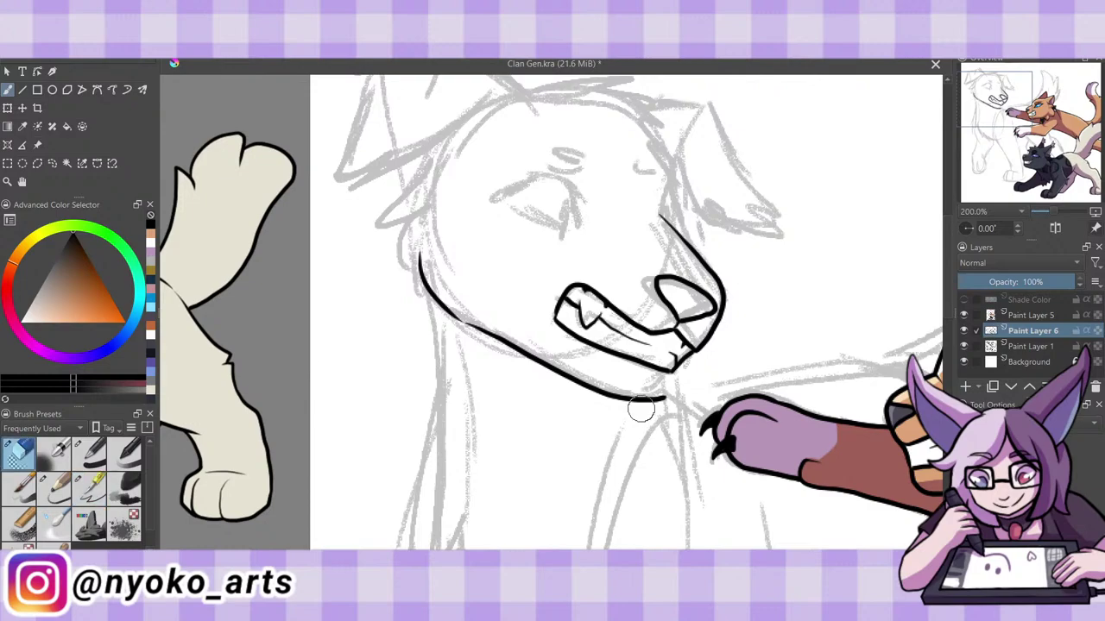
{"action": "left_click_drag", "start_coordinate": [660, 402], "coordinate": [684, 346]}
{"action": "left_click", "coordinate": [97, 499]}
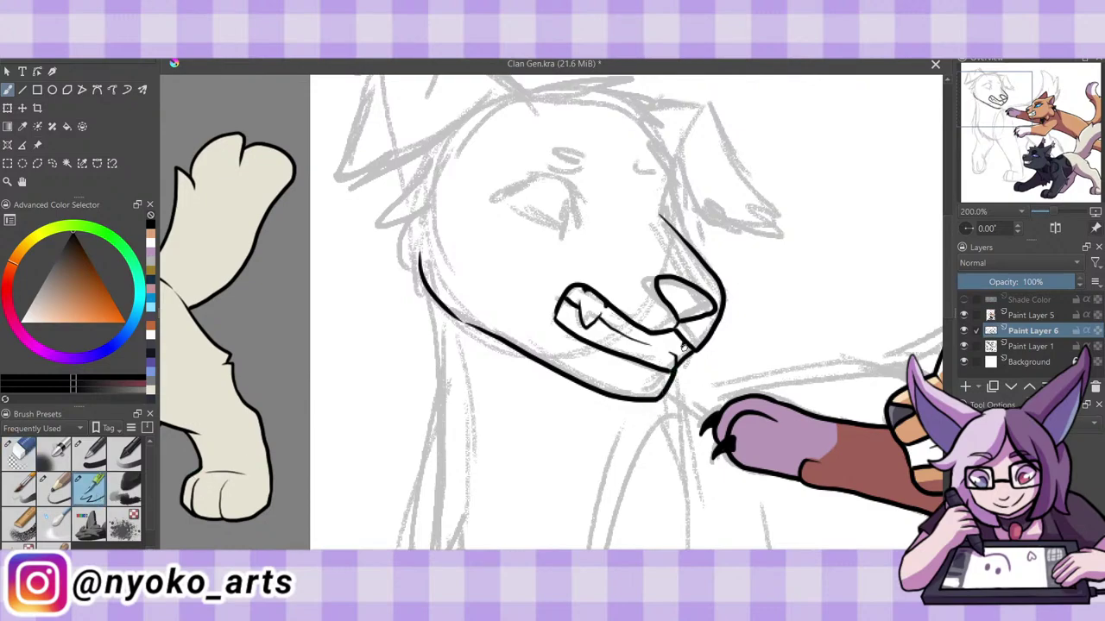
Ink the fur tufts on the dog's near cheek and the shaggy outline from the crown down to the far cheek, saving the drawing.
{"action": "mouse_move", "coordinate": [420, 262]}
{"action": "left_mouse_down"}
{"action": "mouse_move", "coordinate": [399, 254]}
{"action": "mouse_move", "coordinate": [421, 209]}
{"action": "left_mouse_up"}
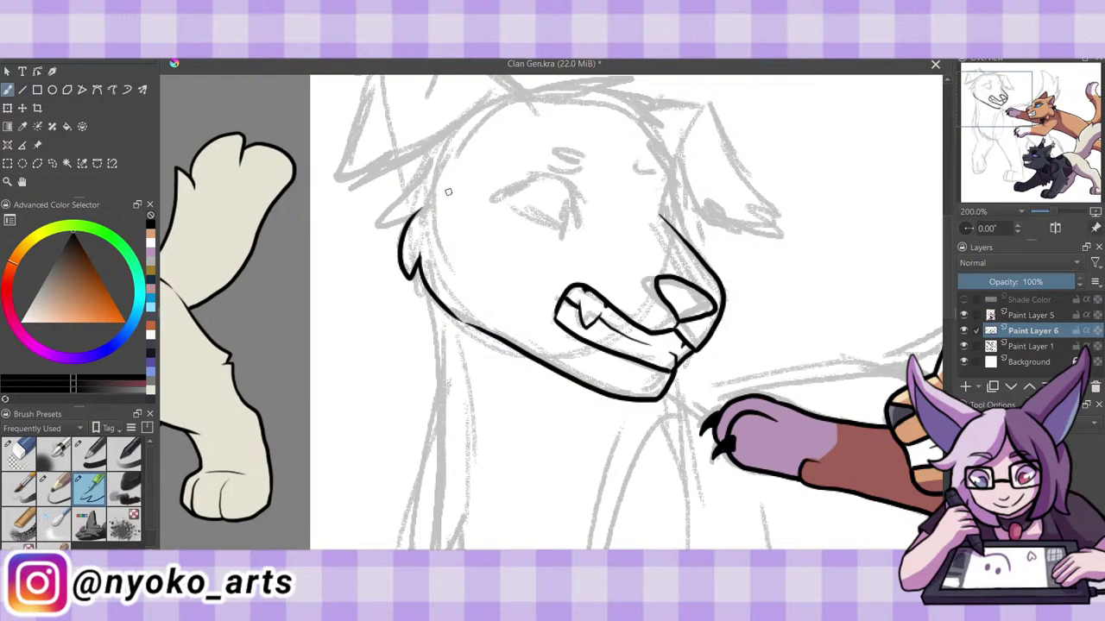
{"action": "mouse_move", "coordinate": [435, 143]}
{"action": "left_mouse_down"}
{"action": "mouse_move", "coordinate": [384, 219]}
{"action": "mouse_move", "coordinate": [407, 223]}
{"action": "left_mouse_up"}
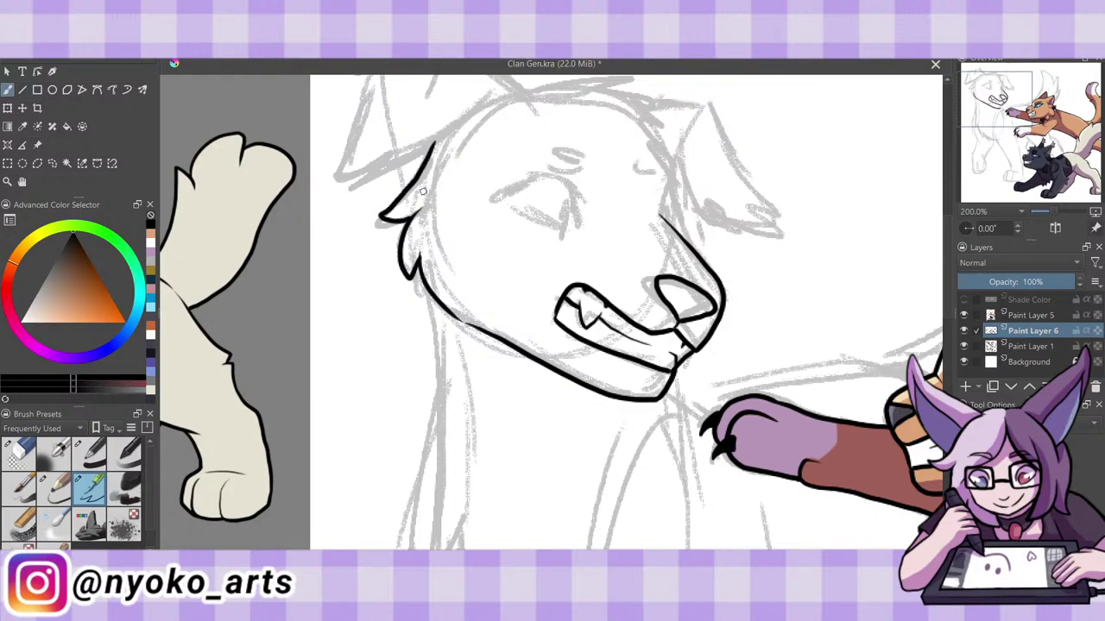
{"action": "scroll", "coordinate": [949, 294], "scroll_direction": "up", "scroll_amount": 3}
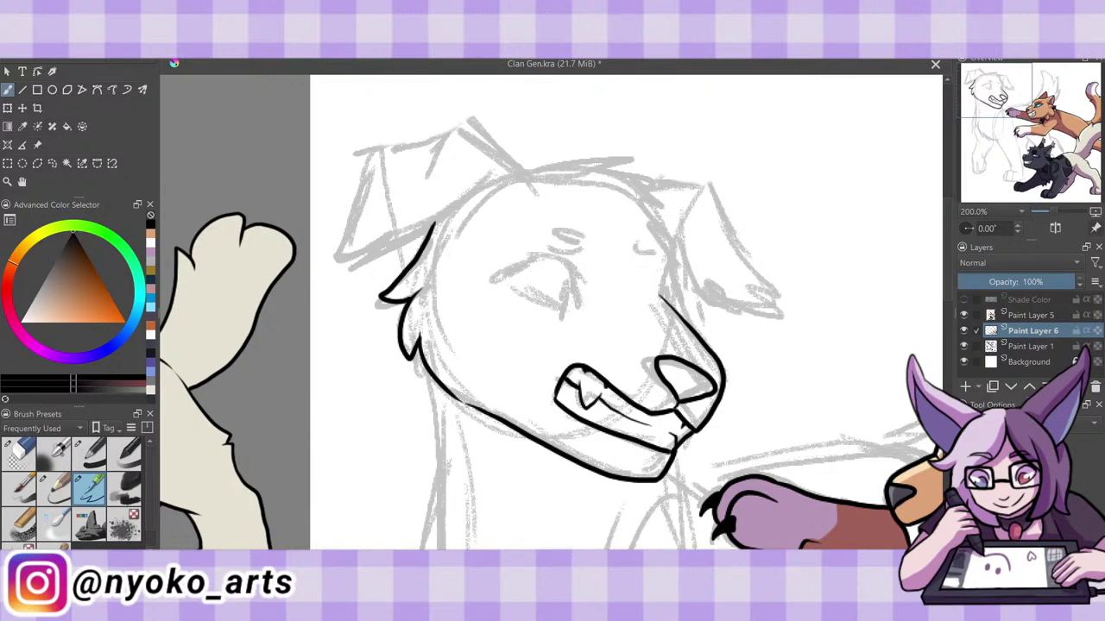
{"action": "key", "text": "ctrl+s"}
{"action": "mouse_move", "coordinate": [524, 171]}
{"action": "left_mouse_down"}
{"action": "mouse_move", "coordinate": [613, 161]}
{"action": "mouse_move", "coordinate": [665, 193]}
{"action": "mouse_move", "coordinate": [654, 208]}
{"action": "mouse_move", "coordinate": [674, 226]}
{"action": "mouse_move", "coordinate": [698, 329]}
{"action": "left_mouse_up"}
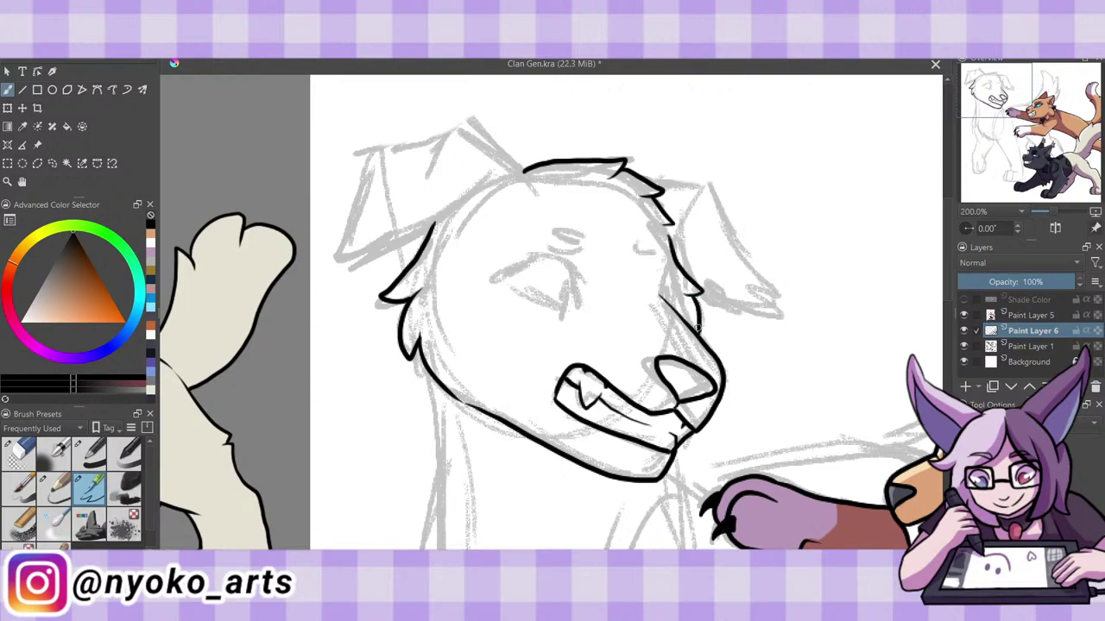
Ink both of the dog's eyes with their narrow pupils and the two brow markings above them.
{"action": "mouse_move", "coordinate": [575, 296]}
{"action": "left_mouse_down"}
{"action": "mouse_move", "coordinate": [557, 259]}
{"action": "mouse_move", "coordinate": [500, 278]}
{"action": "left_mouse_up"}
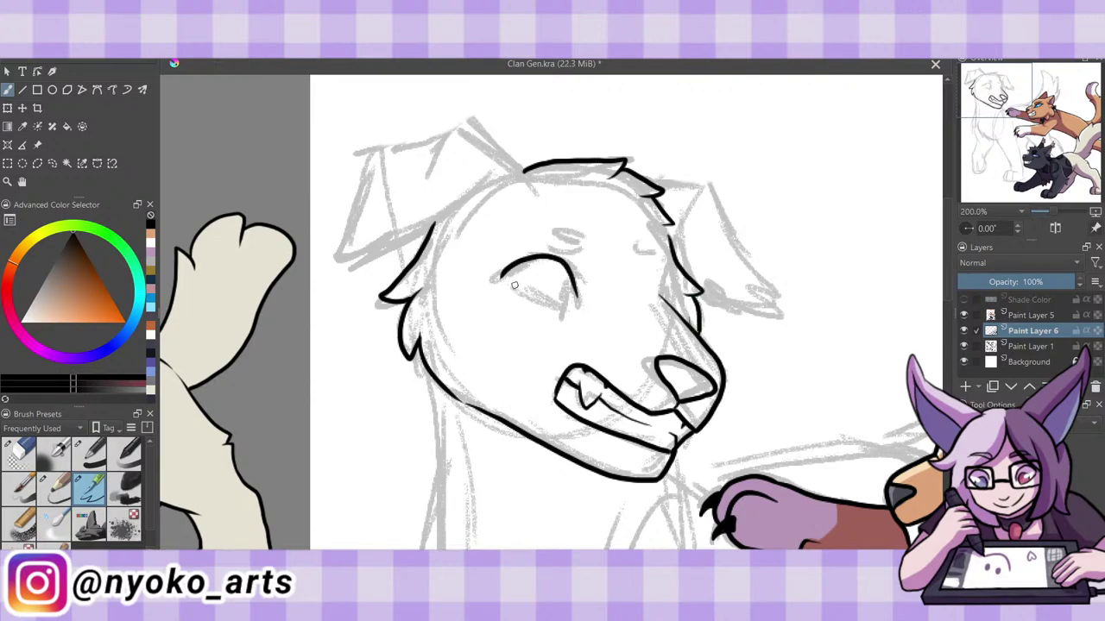
{"action": "mouse_move", "coordinate": [568, 301]}
{"action": "left_mouse_down"}
{"action": "mouse_move", "coordinate": [501, 277]}
{"action": "mouse_move", "coordinate": [561, 308]}
{"action": "mouse_move", "coordinate": [518, 293]}
{"action": "mouse_move", "coordinate": [528, 306]}
{"action": "mouse_move", "coordinate": [568, 297]}
{"action": "mouse_move", "coordinate": [560, 302]}
{"action": "left_mouse_up"}
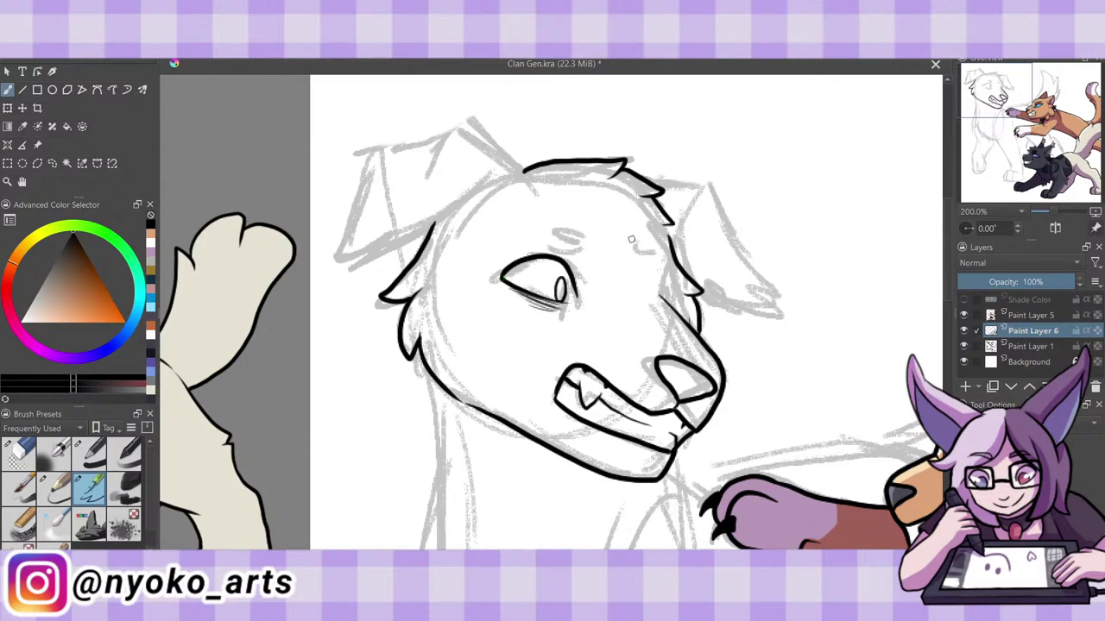
{"action": "mouse_move", "coordinate": [664, 300]}
{"action": "left_mouse_down"}
{"action": "mouse_move", "coordinate": [678, 282]}
{"action": "mouse_move", "coordinate": [678, 307]}
{"action": "left_mouse_up"}
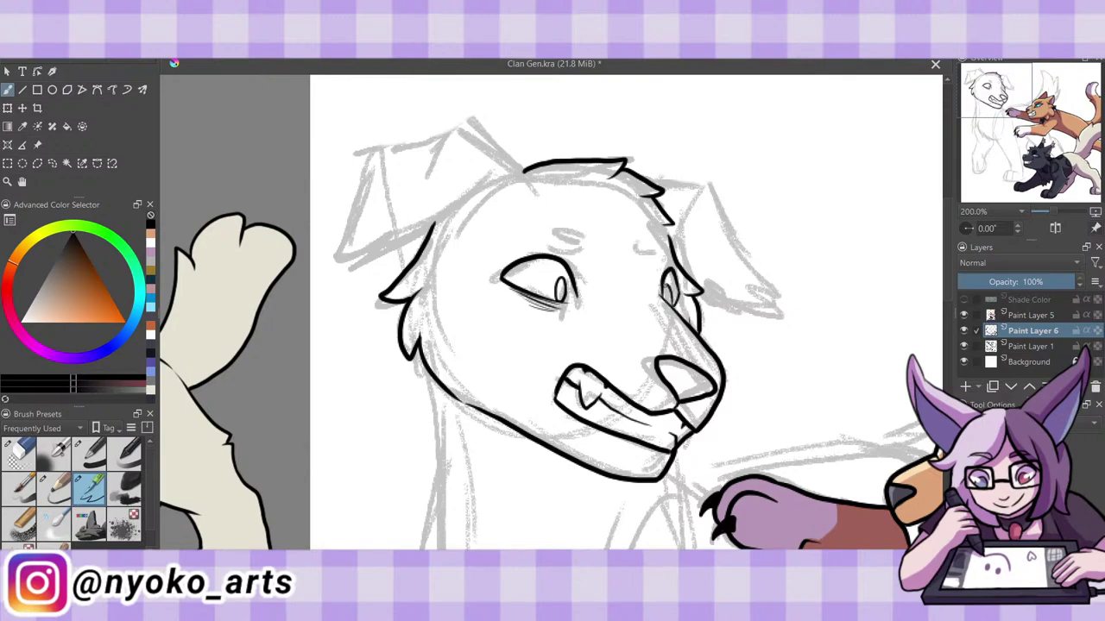
{"action": "mouse_move", "coordinate": [541, 239]}
{"action": "left_mouse_down"}
{"action": "mouse_move", "coordinate": [573, 252]}
{"action": "mouse_move", "coordinate": [582, 237]}
{"action": "mouse_move", "coordinate": [566, 237]}
{"action": "mouse_move", "coordinate": [674, 266]}
{"action": "left_mouse_up"}
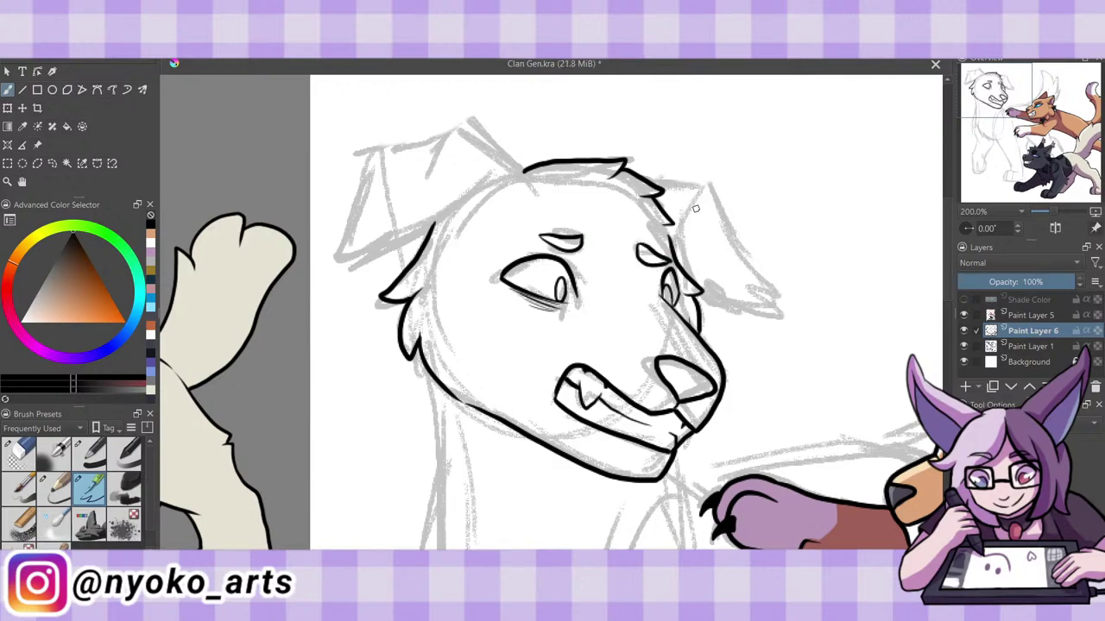
Ink the dog's folded far ear with its tufted tip, and add a thin line along the bridge of the muzzle.
{"action": "mouse_move", "coordinate": [681, 221]}
{"action": "left_mouse_down"}
{"action": "mouse_move", "coordinate": [697, 285]}
{"action": "mouse_move", "coordinate": [715, 302]}
{"action": "mouse_move", "coordinate": [730, 293]}
{"action": "mouse_move", "coordinate": [771, 303]}
{"action": "mouse_move", "coordinate": [708, 186]}
{"action": "mouse_move", "coordinate": [653, 178]}
{"action": "left_mouse_up"}
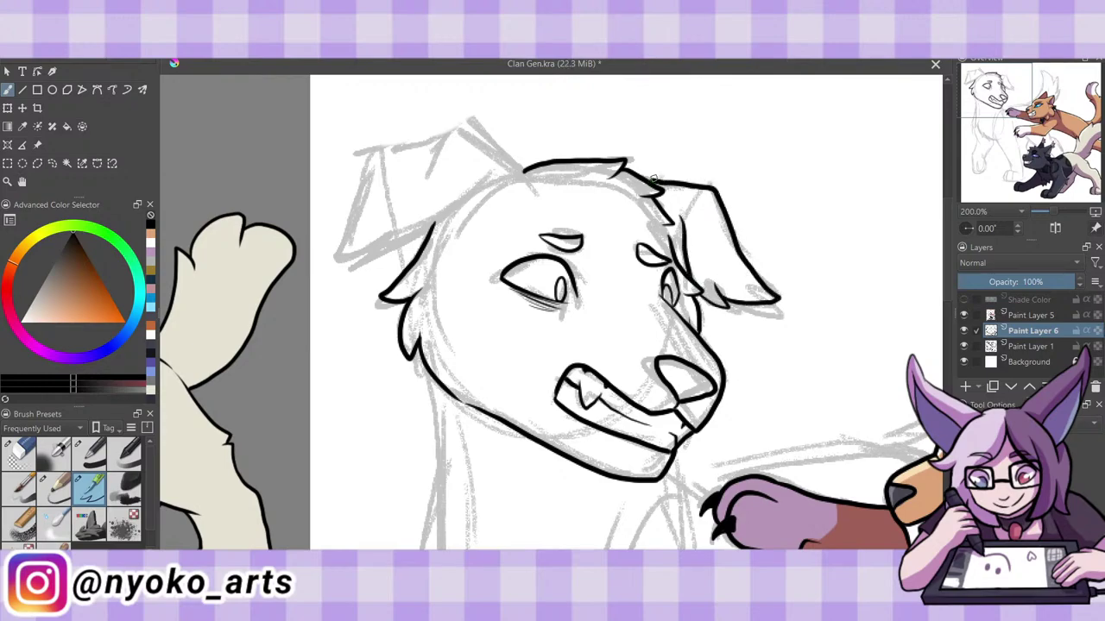
{"action": "left_click_drag", "start_coordinate": [701, 295], "coordinate": [727, 306]}
{"action": "left_click_drag", "start_coordinate": [592, 304], "coordinate": [640, 343]}
Ink the dog's folded near ear with its tufted lower edge, and rework the short fur strokes at its base using the eraser.
{"action": "mouse_move", "coordinate": [535, 167]}
{"action": "left_mouse_down"}
{"action": "mouse_move", "coordinate": [470, 116]}
{"action": "mouse_move", "coordinate": [413, 146]}
{"action": "mouse_move", "coordinate": [352, 142]}
{"action": "mouse_move", "coordinate": [321, 271]}
{"action": "left_mouse_up"}
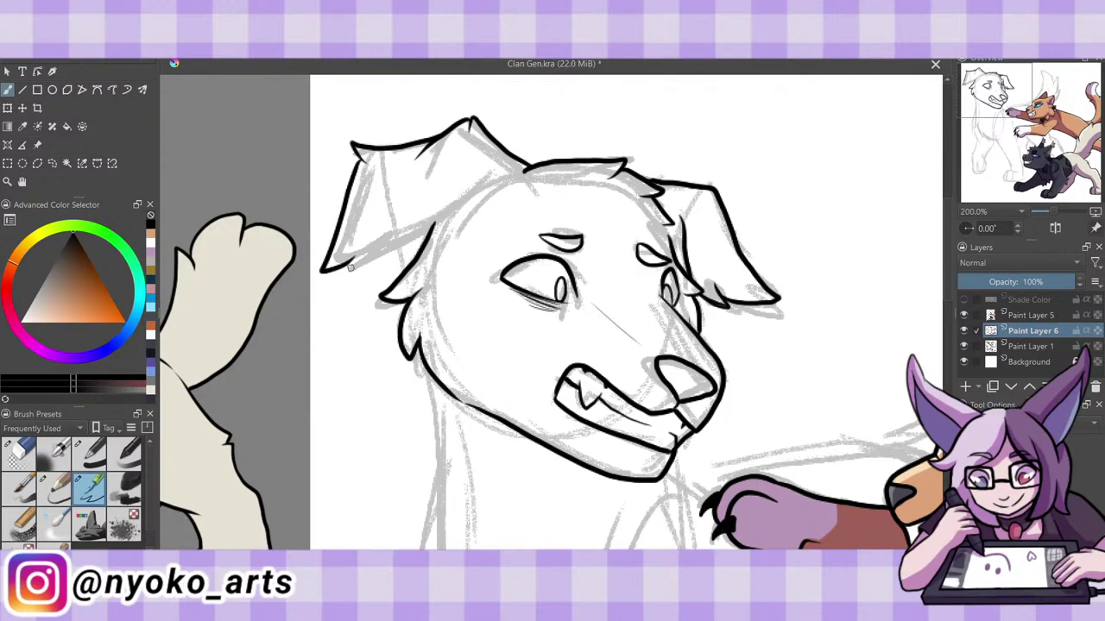
{"action": "mouse_move", "coordinate": [350, 269]}
{"action": "left_mouse_down"}
{"action": "mouse_move", "coordinate": [463, 180]}
{"action": "mouse_move", "coordinate": [474, 195]}
{"action": "mouse_move", "coordinate": [431, 229]}
{"action": "left_mouse_up"}
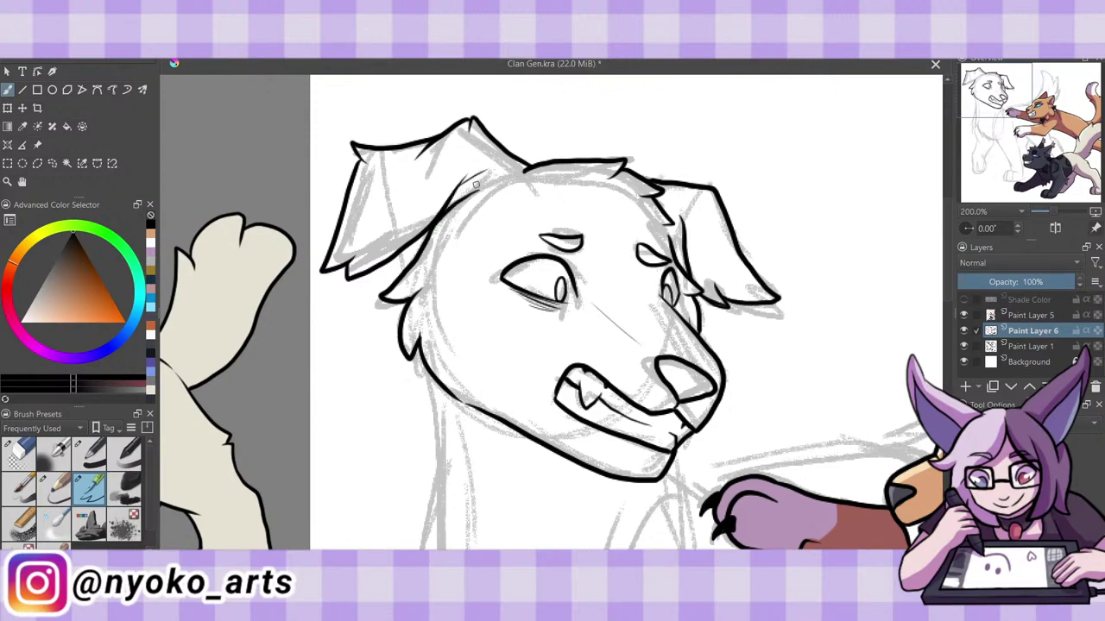
{"action": "mouse_move", "coordinate": [466, 182]}
{"action": "left_mouse_down"}
{"action": "mouse_move", "coordinate": [488, 174]}
{"action": "mouse_move", "coordinate": [471, 191]}
{"action": "left_mouse_up"}
{"action": "left_click", "coordinate": [19, 453]}
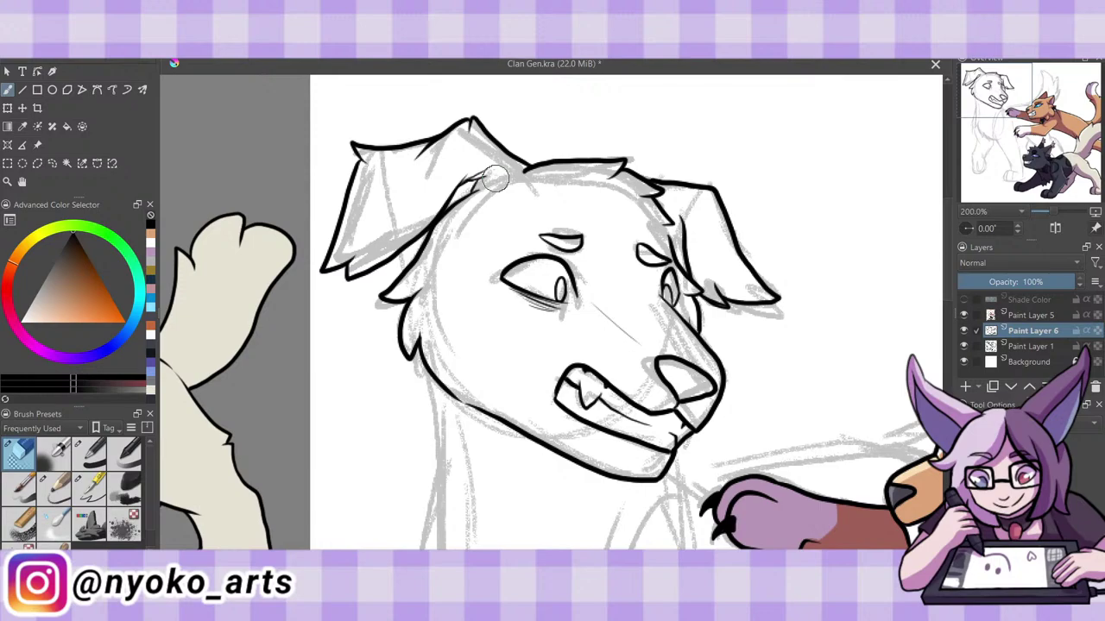
{"action": "mouse_move", "coordinate": [487, 176]}
{"action": "left_mouse_down"}
{"action": "mouse_move", "coordinate": [470, 185]}
{"action": "mouse_move", "coordinate": [481, 176]}
{"action": "left_mouse_up"}
{"action": "left_click", "coordinate": [92, 491]}
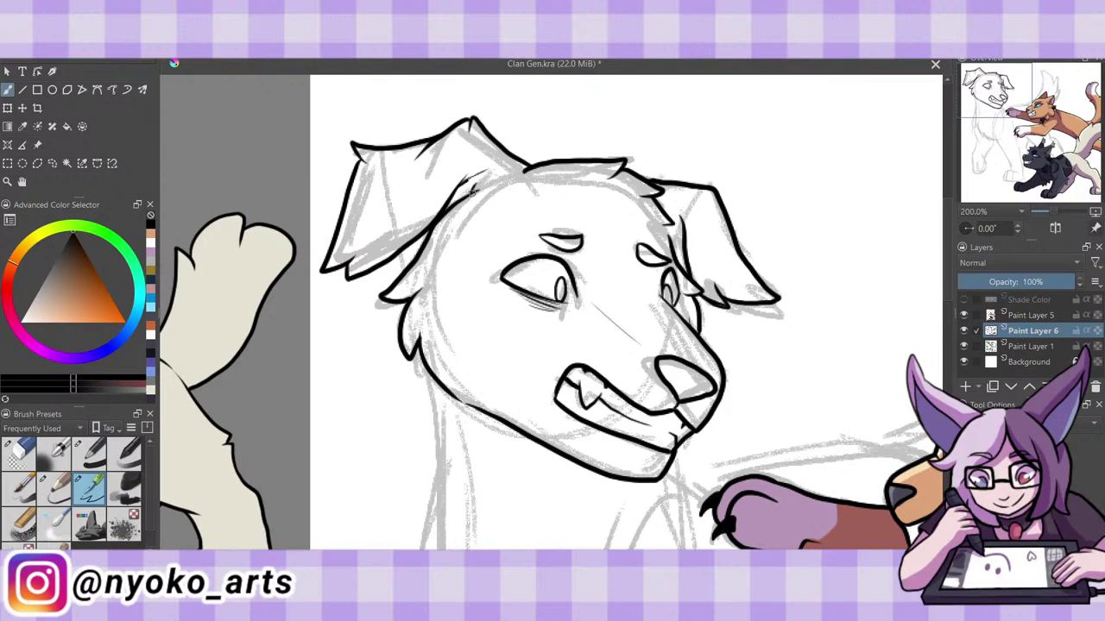
{"action": "left_click_drag", "start_coordinate": [464, 184], "coordinate": [477, 177]}
Ink the dog's neck and tufted chest fur, and the curved shoulder line running from below the chin into the foreleg.
{"action": "key", "text": "minus"}
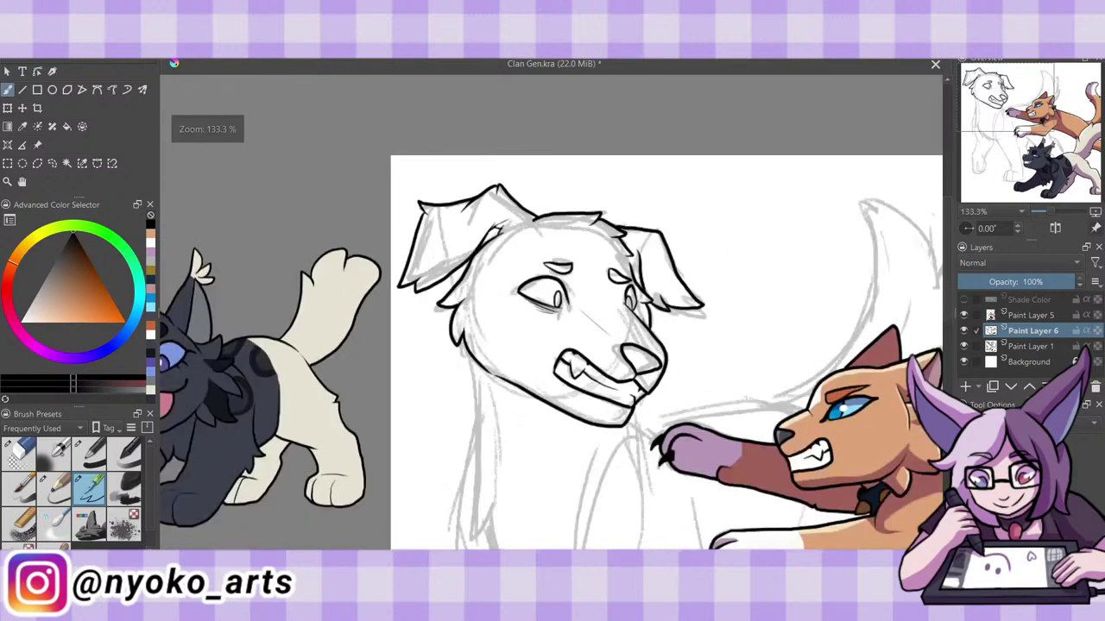
{"action": "scroll", "coordinate": [951, 293], "scroll_direction": "down", "scroll_amount": 3}
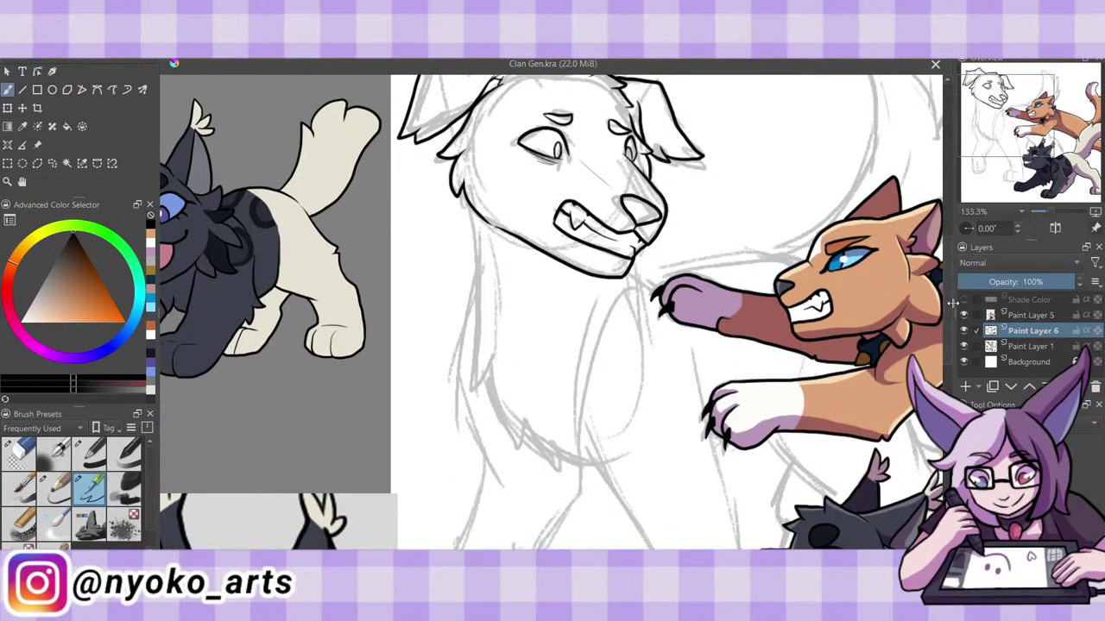
{"action": "scroll", "coordinate": [953, 303], "scroll_direction": "down", "scroll_amount": 1}
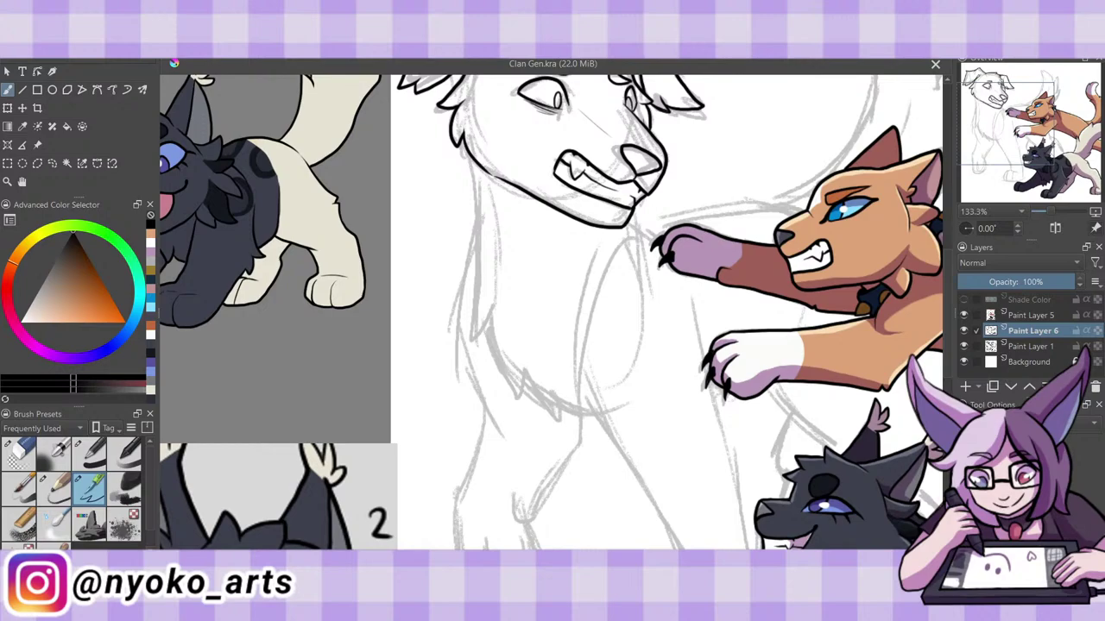
{"action": "left_click_drag", "start_coordinate": [475, 154], "coordinate": [490, 318]}
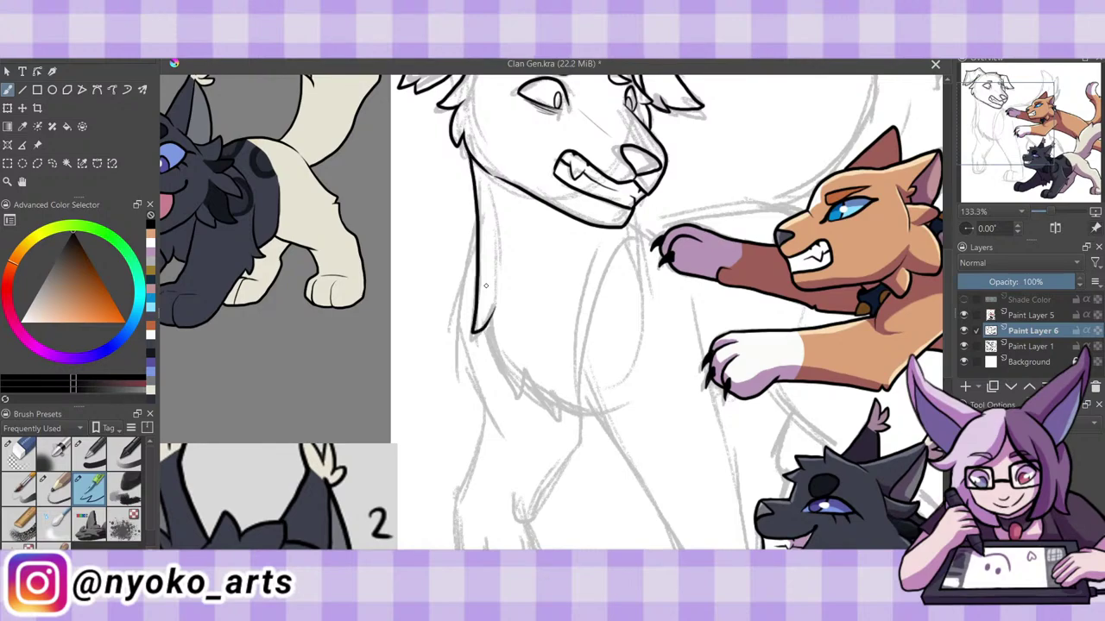
{"action": "left_click_drag", "start_coordinate": [483, 326], "coordinate": [561, 420]}
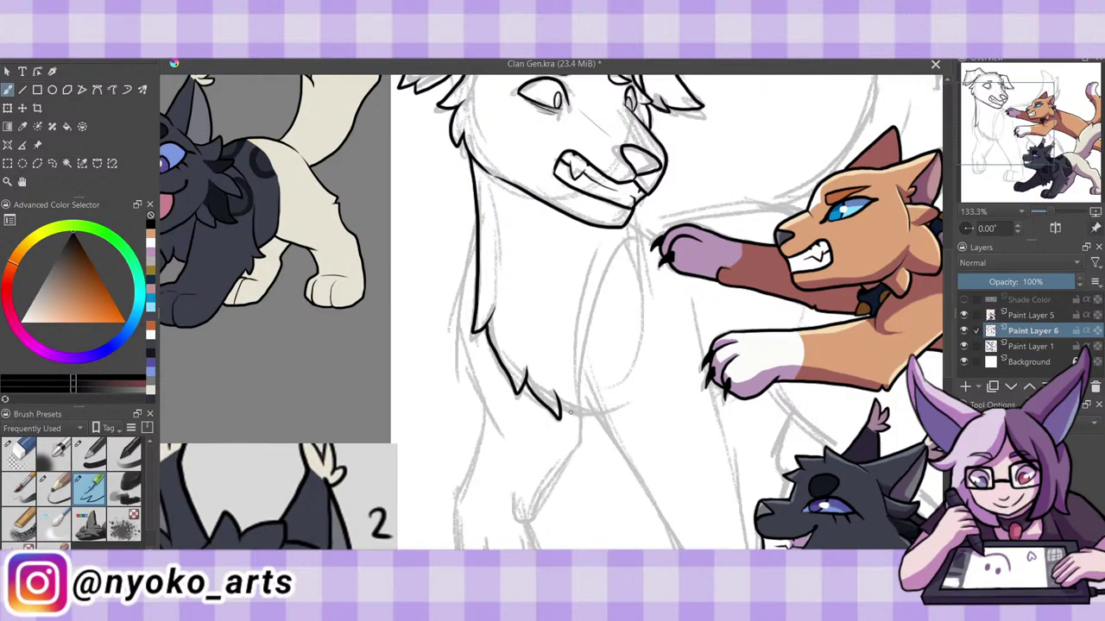
{"action": "left_click_drag", "start_coordinate": [563, 418], "coordinate": [598, 414]}
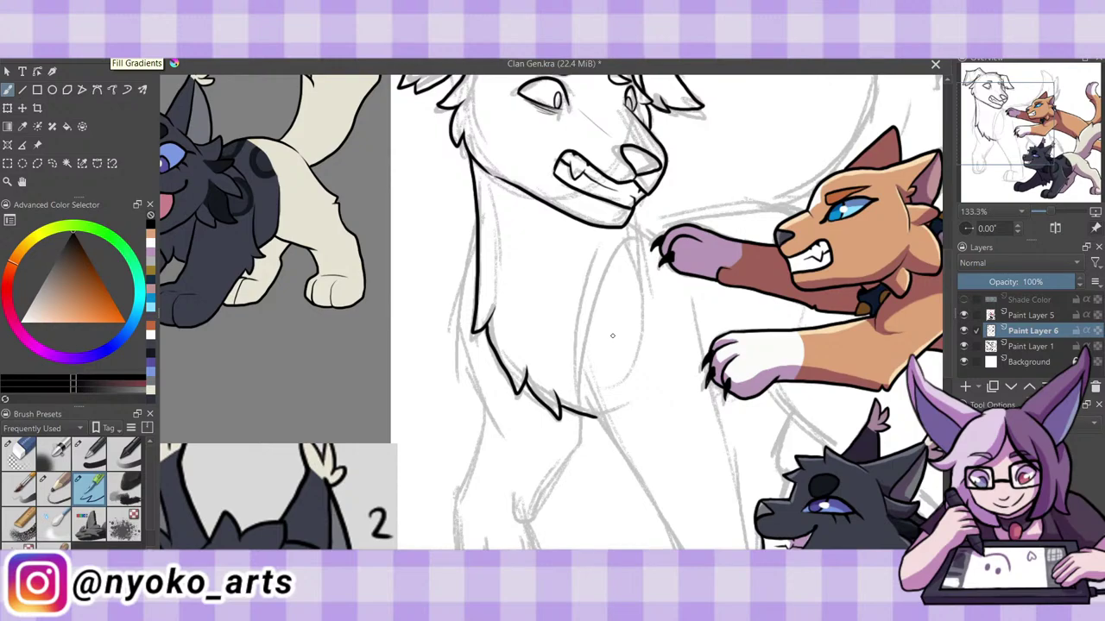
{"action": "left_click_drag", "start_coordinate": [652, 232], "coordinate": [604, 441]}
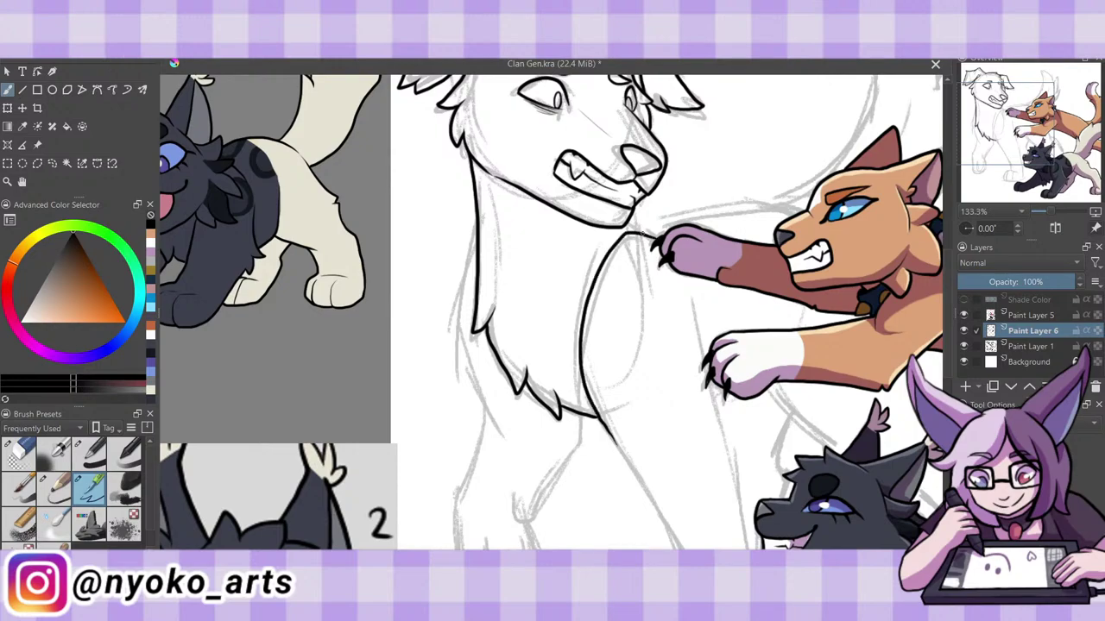
{"action": "left_click_drag", "start_coordinate": [637, 204], "coordinate": [645, 235]}
{"action": "key", "text": "ctrl+z"}
Ink the front edge of the dog's straight foreleg and the upper back edge with its elbow fur tufts.
{"action": "scroll", "coordinate": [950, 337], "scroll_direction": "down", "scroll_amount": 1}
{"action": "scroll", "coordinate": [949, 345], "scroll_direction": "down", "scroll_amount": 2}
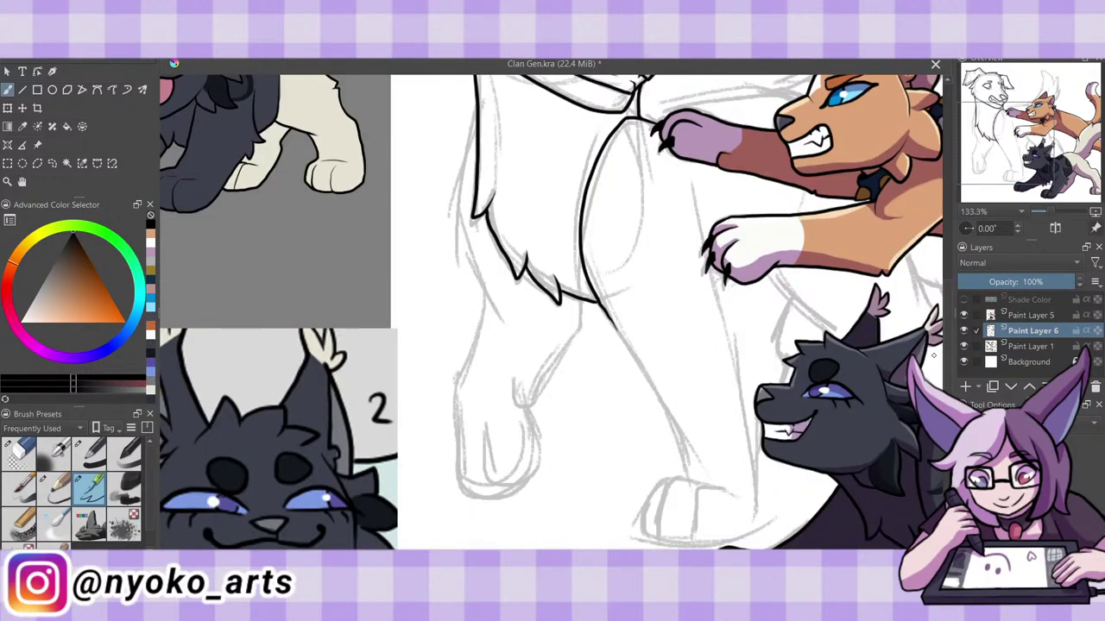
{"action": "left_click_drag", "start_coordinate": [688, 183], "coordinate": [736, 323]}
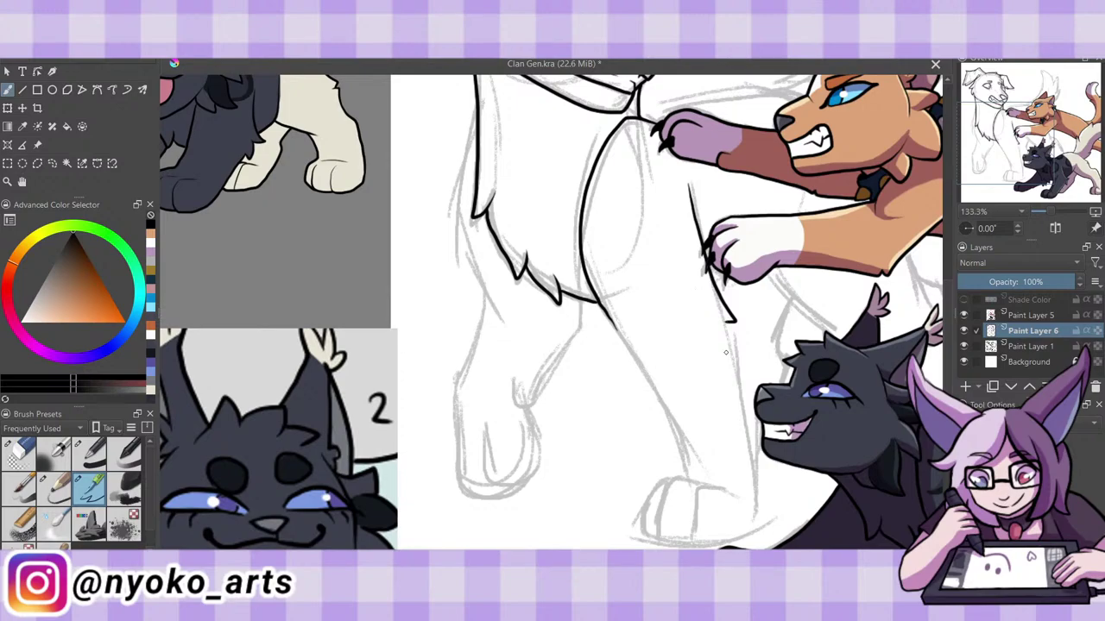
{"action": "left_click_drag", "start_coordinate": [731, 325], "coordinate": [741, 348]}
{"action": "left_click_drag", "start_coordinate": [607, 318], "coordinate": [682, 477]}
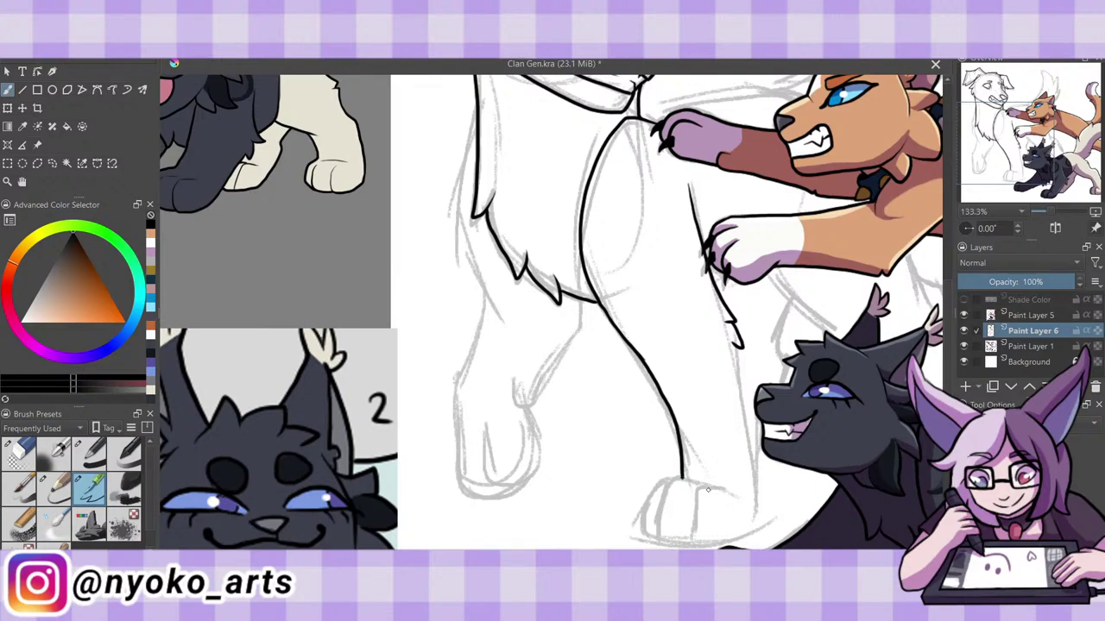
Ink the planted foreleg's paw with its separate toes, redrawing the outer toe, and complete the leg's lower back edge.
{"action": "mouse_move", "coordinate": [736, 502]}
{"action": "left_mouse_down"}
{"action": "mouse_move", "coordinate": [706, 491]}
{"action": "mouse_move", "coordinate": [755, 528]}
{"action": "left_mouse_up"}
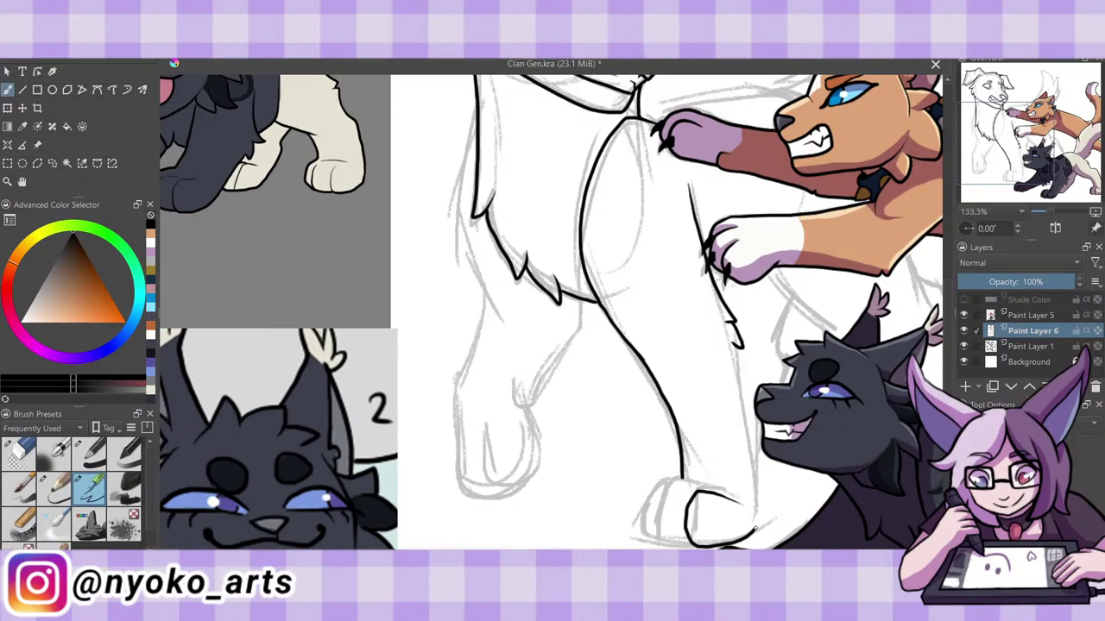
{"action": "key", "text": "ctrl+z"}
{"action": "key", "text": "ctrl+z"}
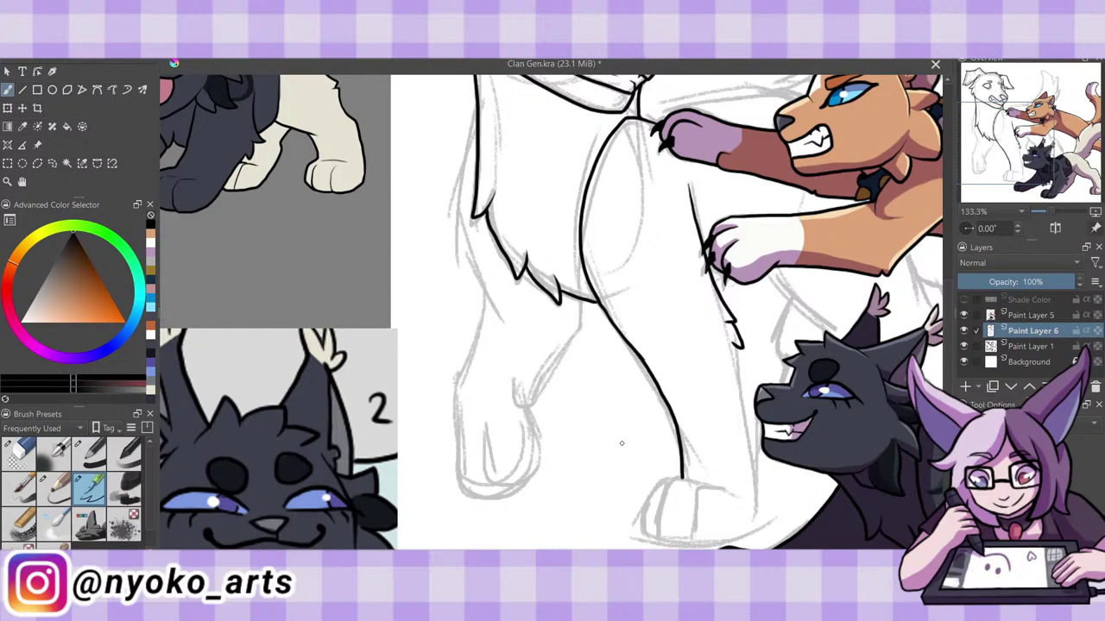
{"action": "mouse_move", "coordinate": [734, 498]}
{"action": "left_mouse_down"}
{"action": "mouse_move", "coordinate": [703, 487]}
{"action": "mouse_move", "coordinate": [734, 523]}
{"action": "left_mouse_up"}
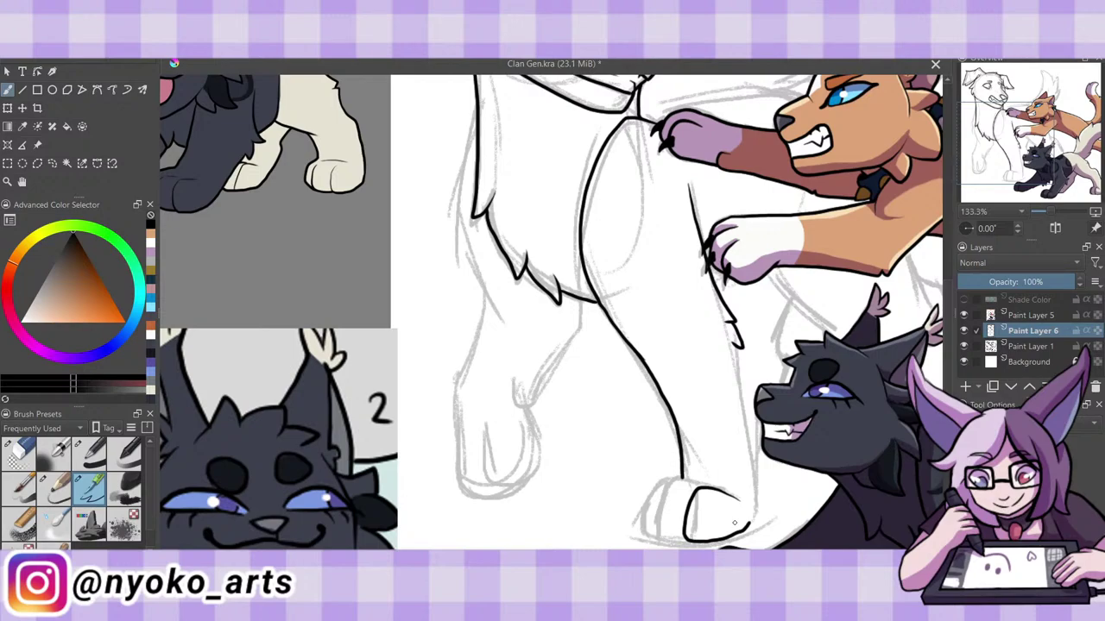
{"action": "left_click_drag", "start_coordinate": [734, 347], "coordinate": [753, 523]}
{"action": "mouse_move", "coordinate": [682, 477]}
{"action": "left_mouse_down"}
{"action": "mouse_move", "coordinate": [652, 516]}
{"action": "mouse_move", "coordinate": [653, 536]}
{"action": "mouse_move", "coordinate": [687, 541]}
{"action": "left_mouse_up"}
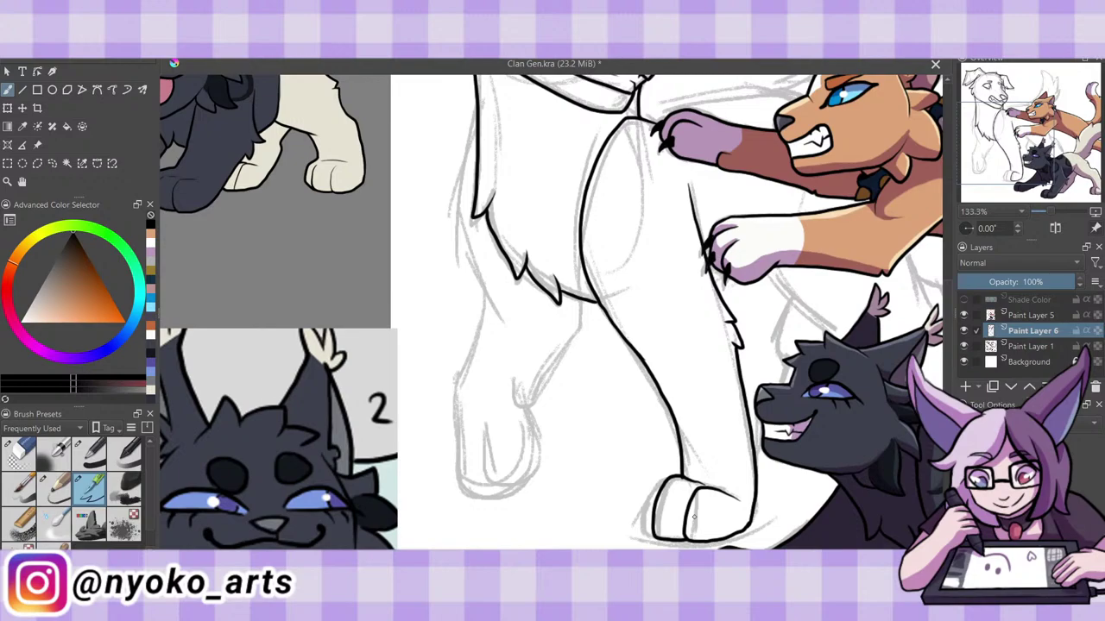
{"action": "left_click_drag", "start_coordinate": [666, 480], "coordinate": [646, 529]}
Ink the dog's bent other foreleg with a small fur tuft under the chest and its hanging paw.
{"action": "left_click_drag", "start_coordinate": [521, 395], "coordinate": [581, 316]}
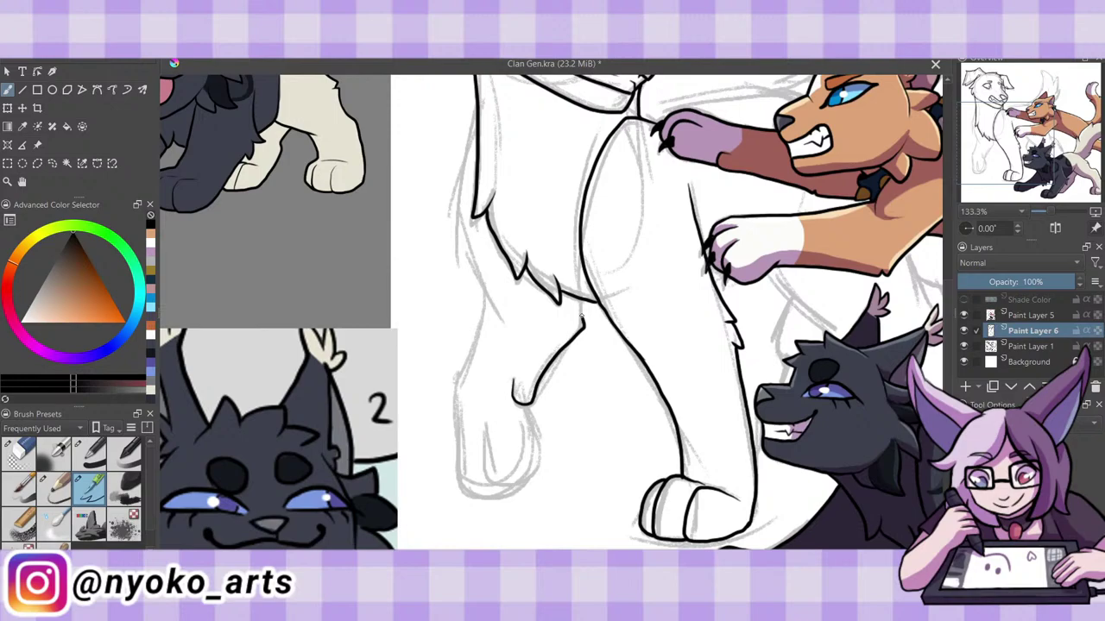
{"action": "left_click_drag", "start_coordinate": [580, 319], "coordinate": [586, 302]}
{"action": "left_click_drag", "start_coordinate": [484, 425], "coordinate": [530, 405]}
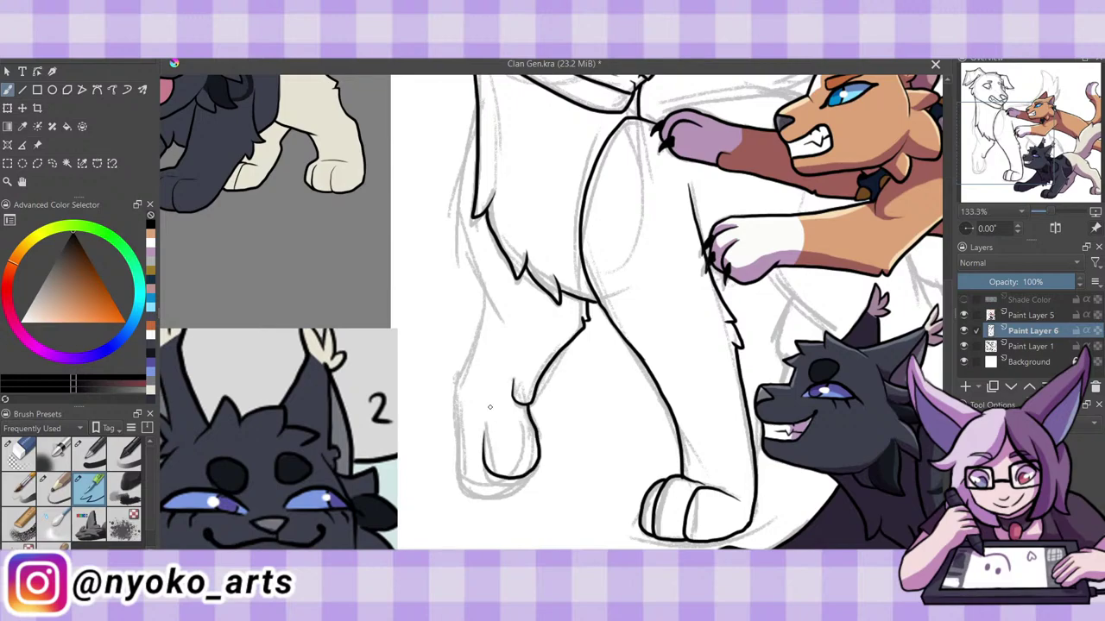
{"action": "mouse_move", "coordinate": [487, 295]}
{"action": "left_mouse_down"}
{"action": "mouse_move", "coordinate": [473, 488]}
{"action": "mouse_move", "coordinate": [527, 483]}
{"action": "left_mouse_up"}
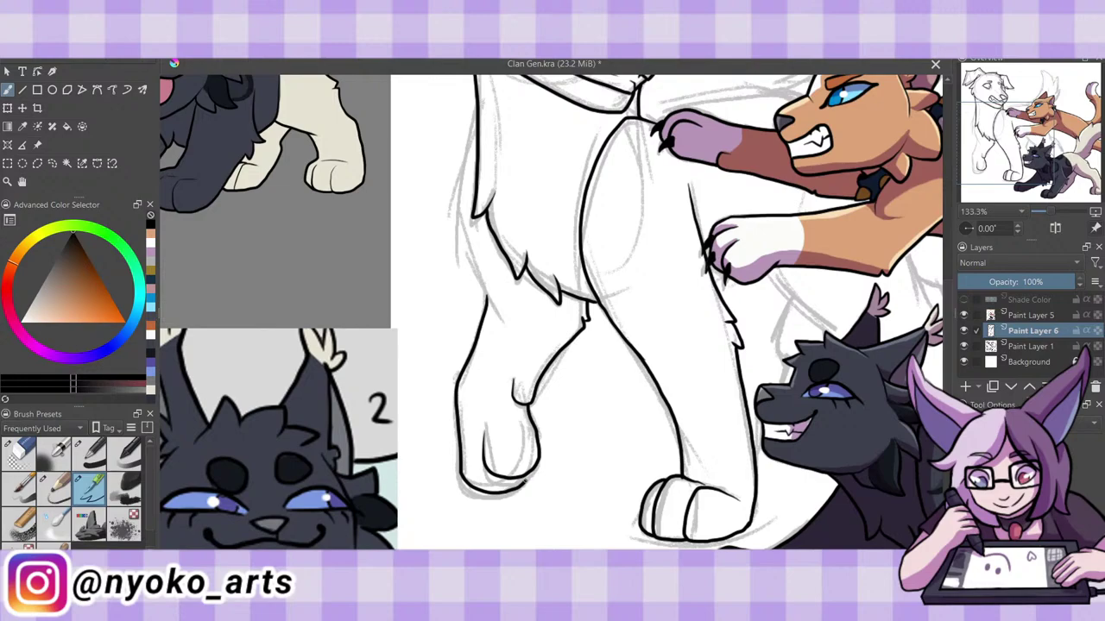
Close the outline of the dog's hanging paw and ink the bent foreleg's outer edge up along the chest.
{"action": "left_click_drag", "start_coordinate": [523, 483], "coordinate": [532, 473]}
{"action": "left_click_drag", "start_coordinate": [458, 309], "coordinate": [471, 140]}
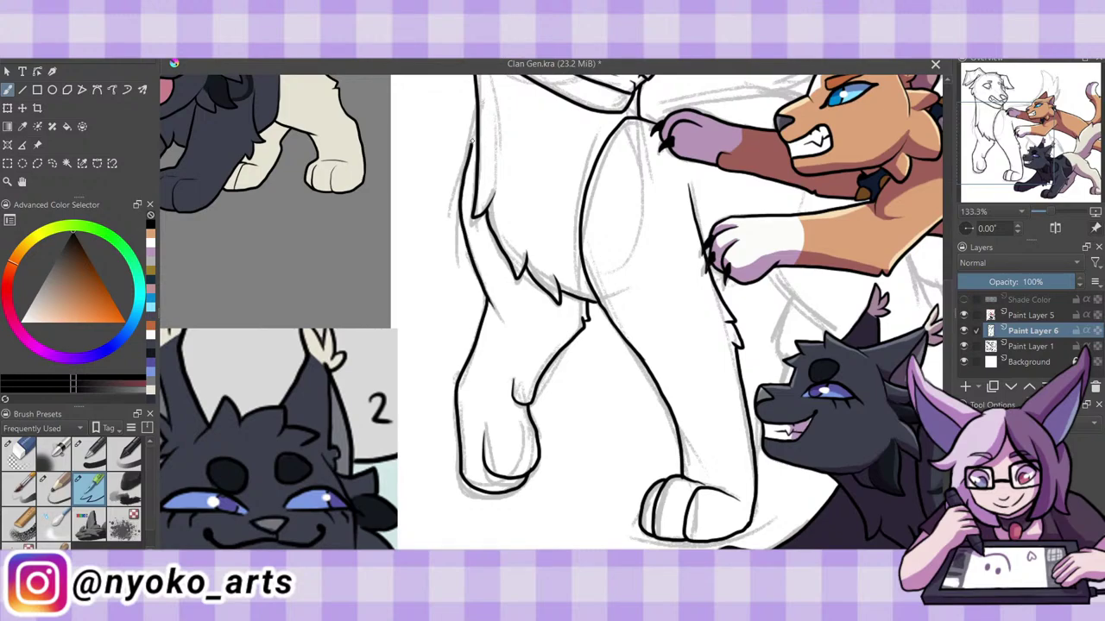
{"action": "left_click_drag", "start_coordinate": [473, 118], "coordinate": [494, 313]}
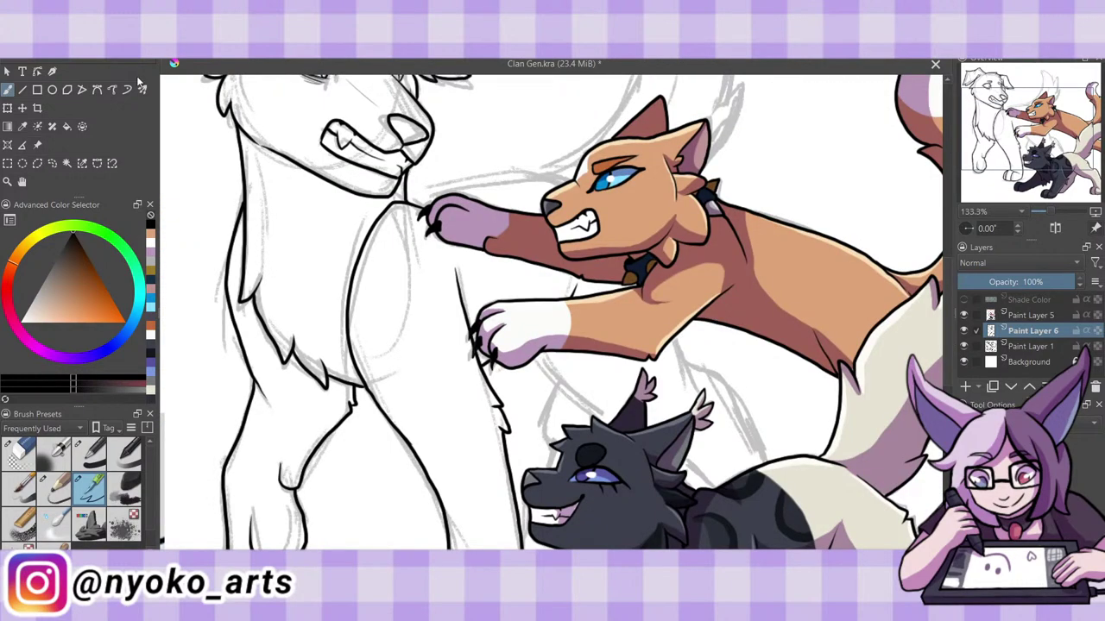
Hide the finished cats' layer and ink the dog's belly, back and both hind legs over the sketch.
{"action": "left_click", "coordinate": [964, 315]}
{"action": "left_click_drag", "start_coordinate": [529, 341], "coordinate": [623, 421]}
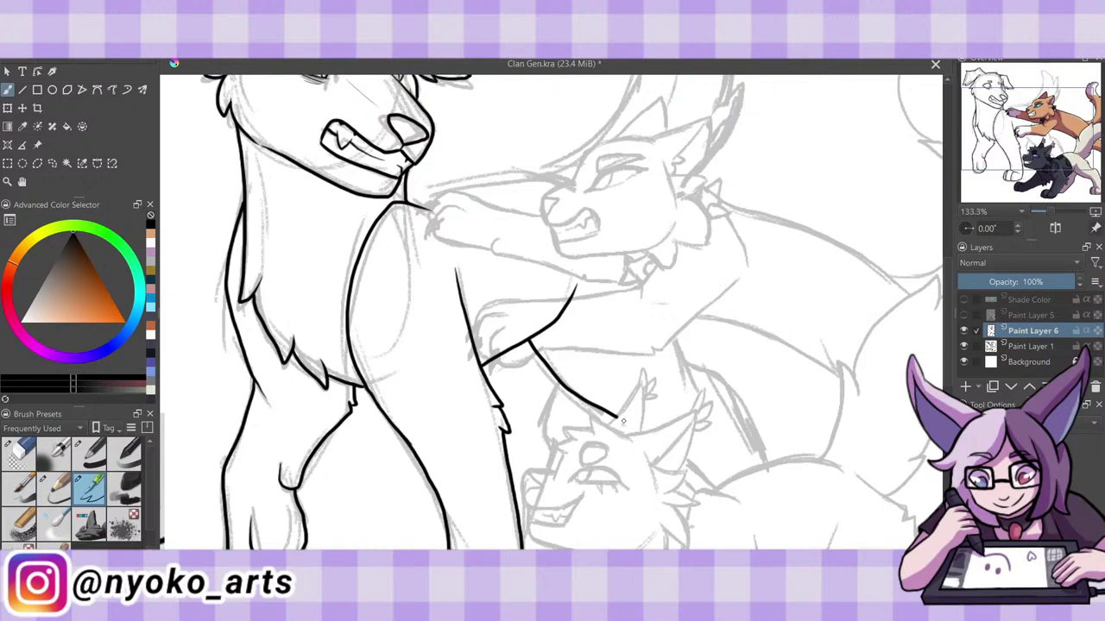
{"action": "left_click_drag", "start_coordinate": [623, 421], "coordinate": [492, 173]}
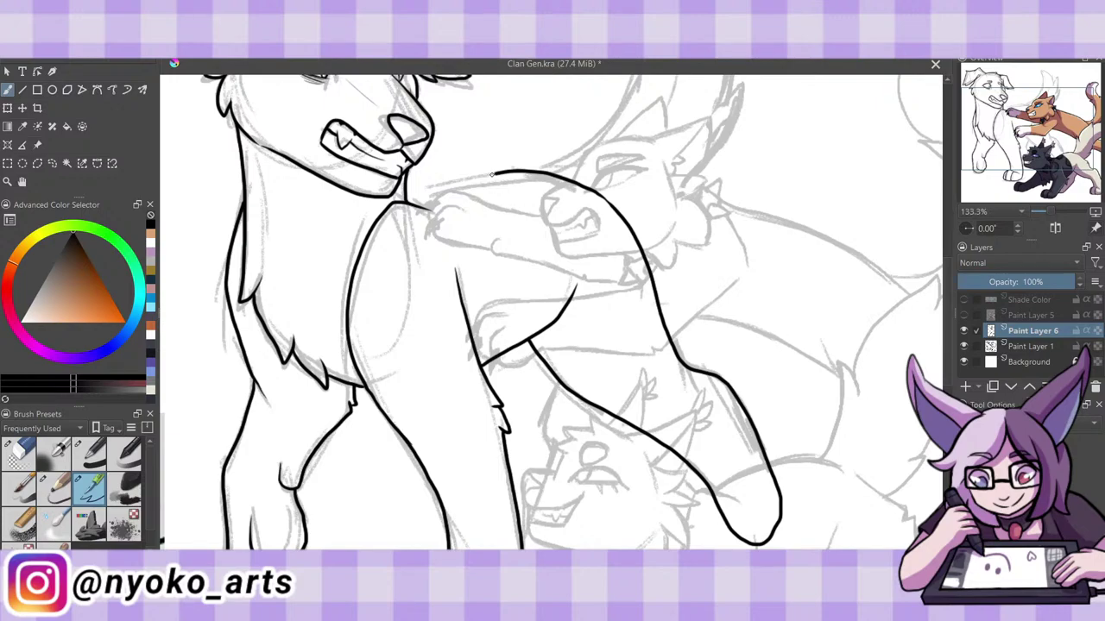
{"action": "scroll", "coordinate": [492, 173], "scroll_direction": "down", "scroll_amount": 3}
{"action": "left_click_drag", "start_coordinate": [552, 318], "coordinate": [546, 362]}
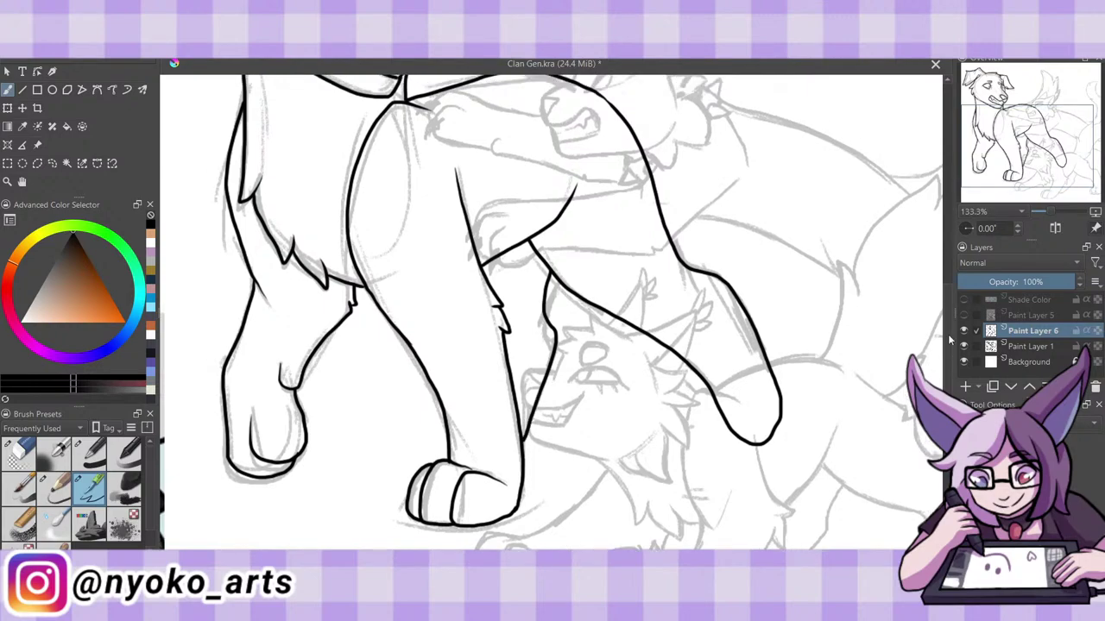
Ink the dog's raised tail from the rump, with a curved tip and pointed fur tufts along its back edge.
{"action": "scroll", "coordinate": [945, 297], "scroll_direction": "up", "scroll_amount": 4}
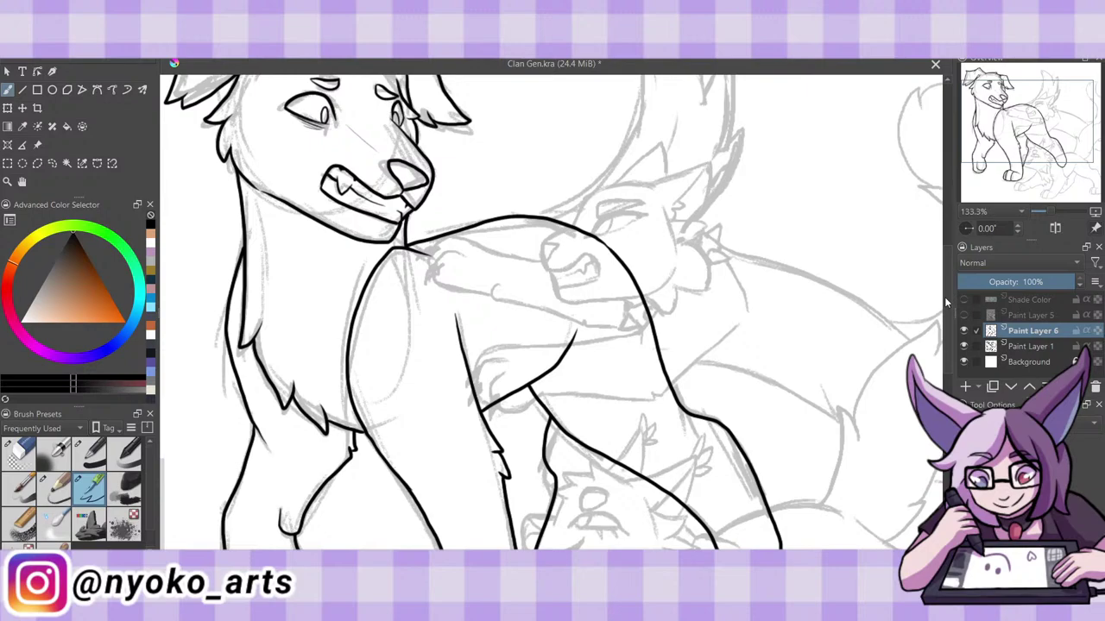
{"action": "scroll", "coordinate": [944, 297], "scroll_direction": "up", "scroll_amount": 4}
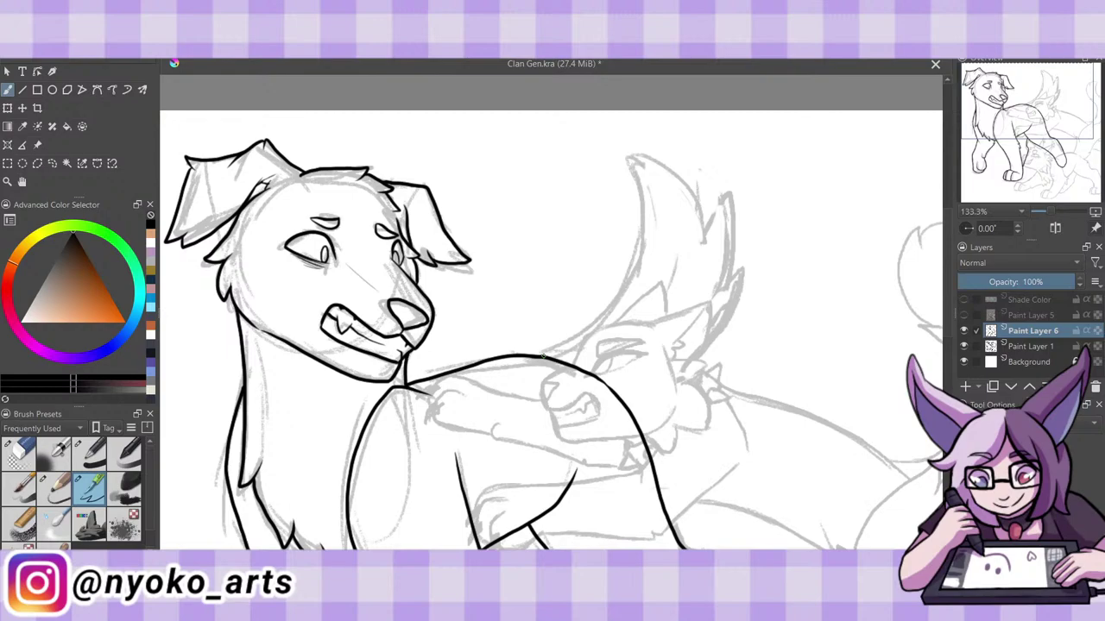
{"action": "left_click_drag", "start_coordinate": [543, 354], "coordinate": [704, 243]}
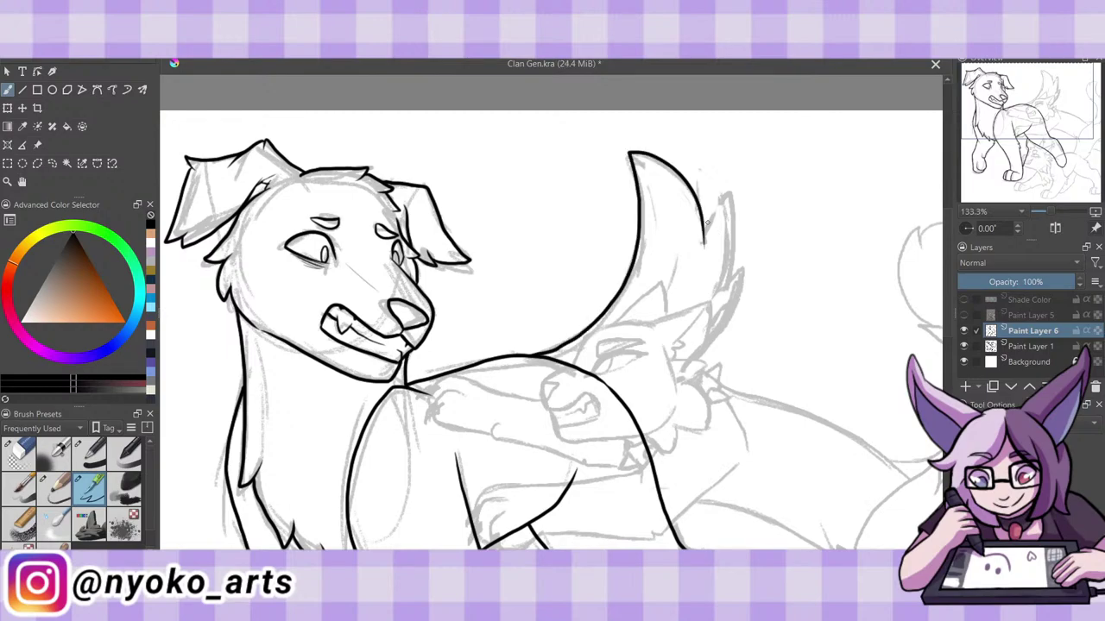
{"action": "mouse_move", "coordinate": [708, 223]}
{"action": "left_mouse_down"}
{"action": "mouse_move", "coordinate": [714, 336]}
{"action": "mouse_move", "coordinate": [613, 392]}
{"action": "left_mouse_up"}
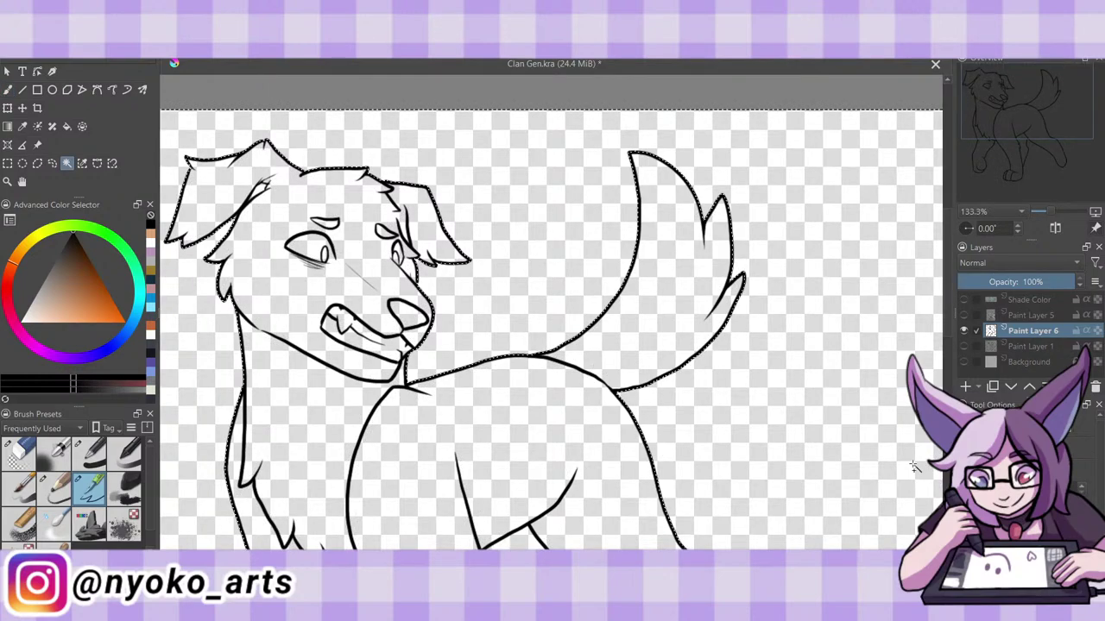
Select the empty area around the isolated dog line art and invert the selection to cover the dog's silhouette.
{"action": "key", "text": "minus"}
{"action": "key", "text": "minus"}
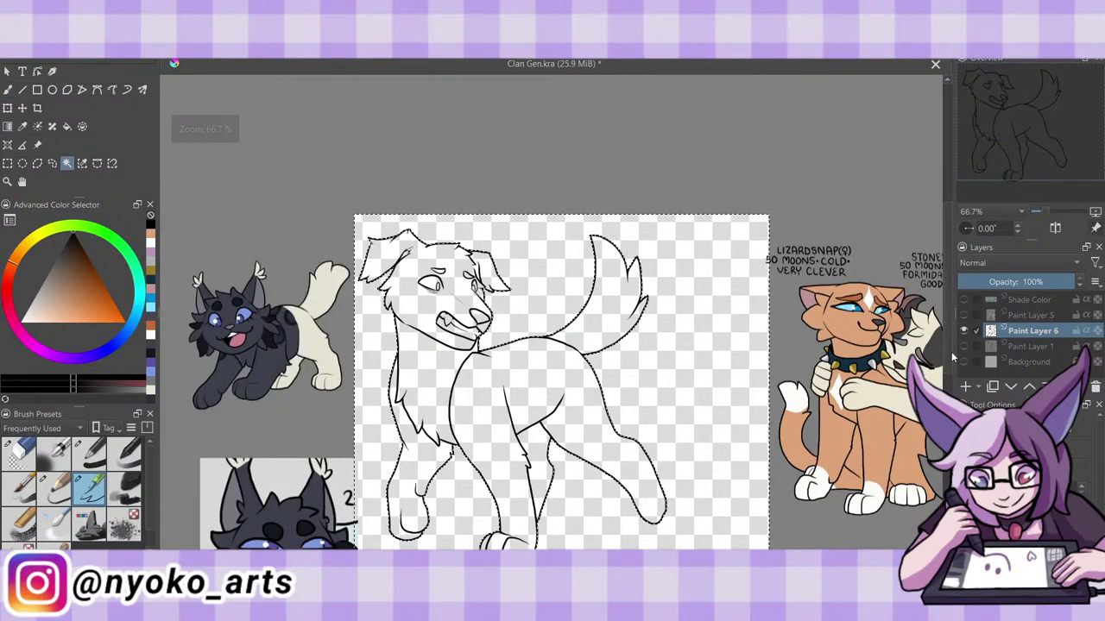
{"action": "scroll", "coordinate": [951, 352], "scroll_direction": "down", "scroll_amount": 2}
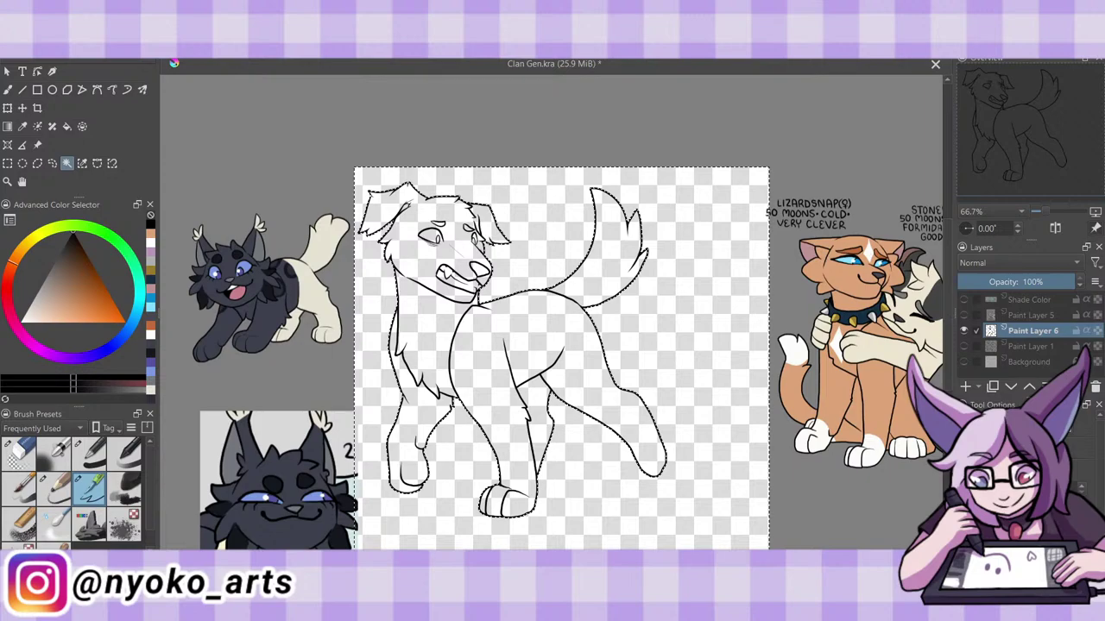
{"action": "key", "text": "ctrl+shift+i"}
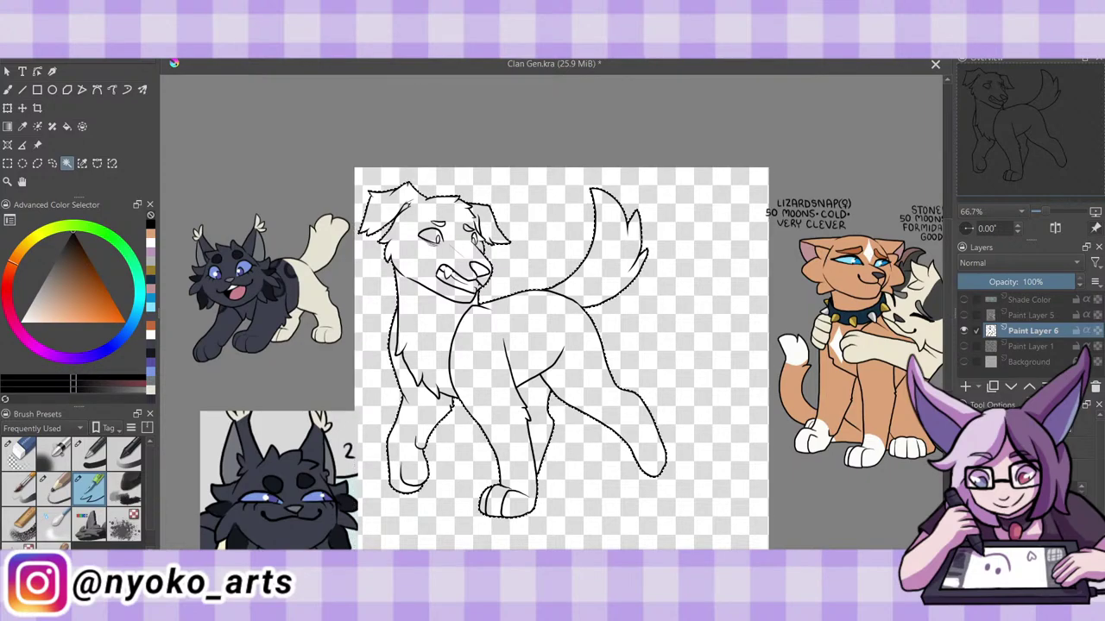
Replace the sketch layer with a new paint layer beneath the dog's line art, show the cats again and save the file.
{"action": "left_click", "coordinate": [966, 386]}
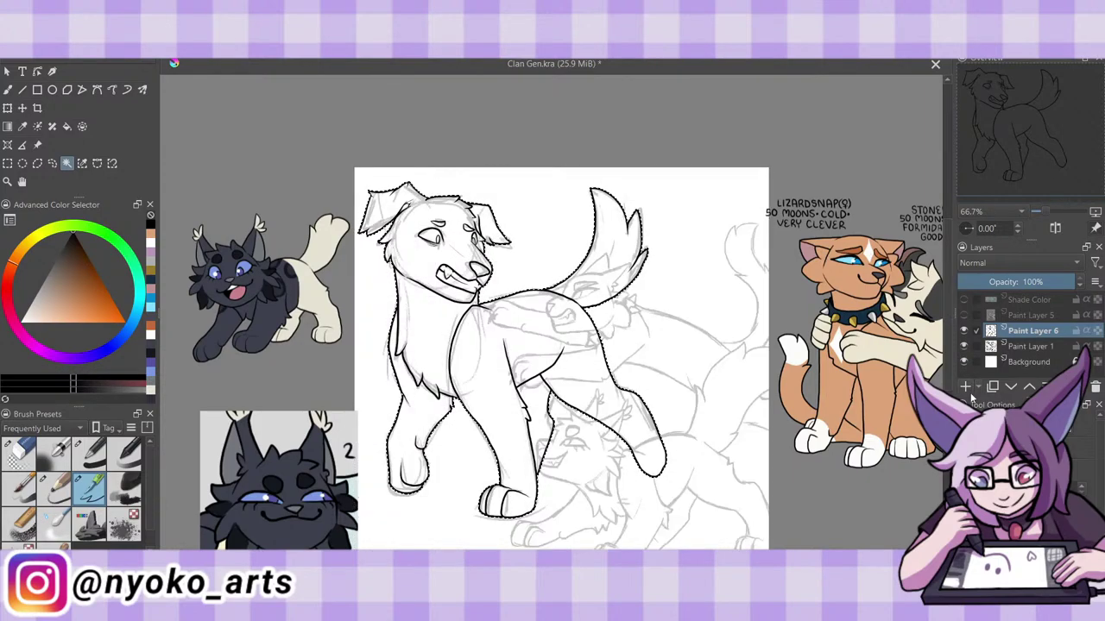
{"action": "key", "text": "1"}
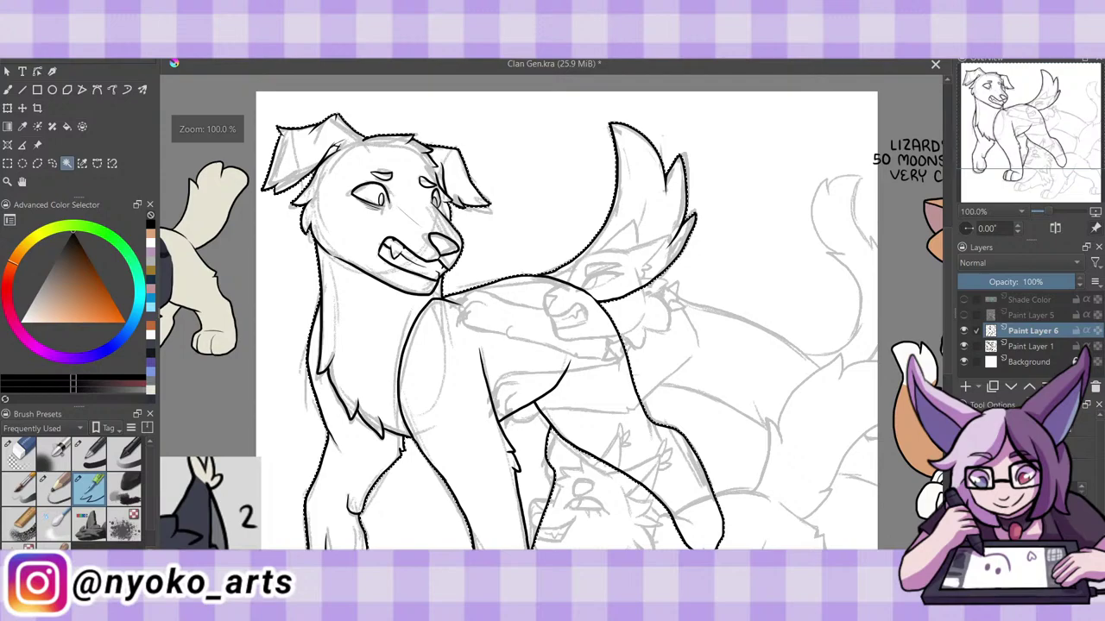
{"action": "left_click", "coordinate": [1026, 347]}
{"action": "key", "text": "shift+Delete"}
{"action": "left_click", "coordinate": [965, 385]}
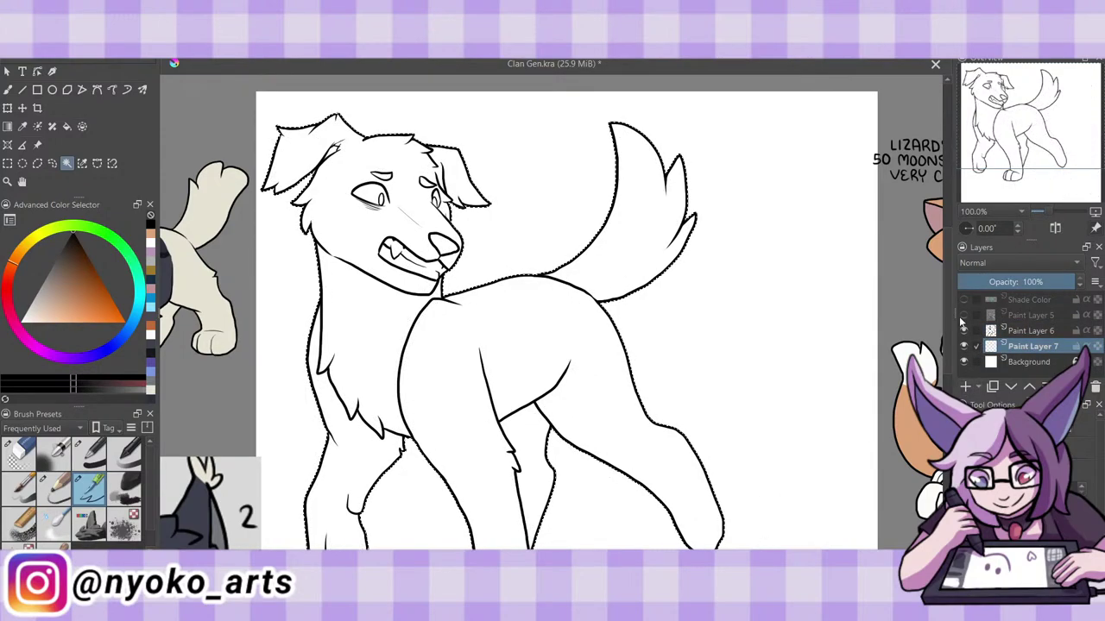
{"action": "left_click", "coordinate": [963, 315]}
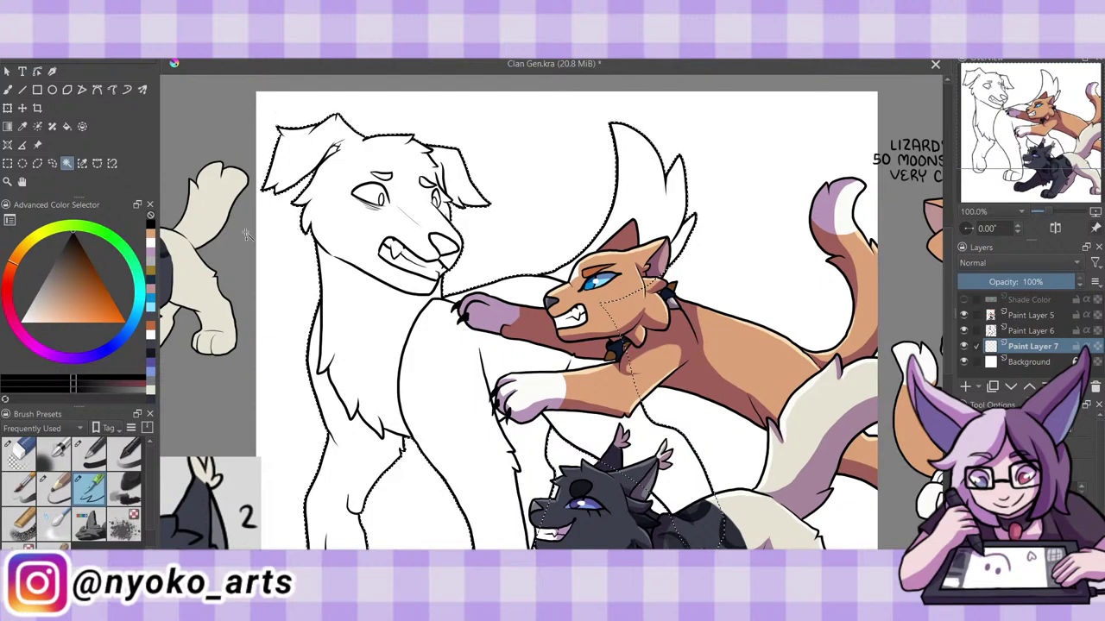
{"action": "key", "text": "ctrl+s"}
Choose a muted medium brown and fill the whole selected dog silhouette with a large solid brush.
{"action": "left_click", "coordinate": [23, 126]}
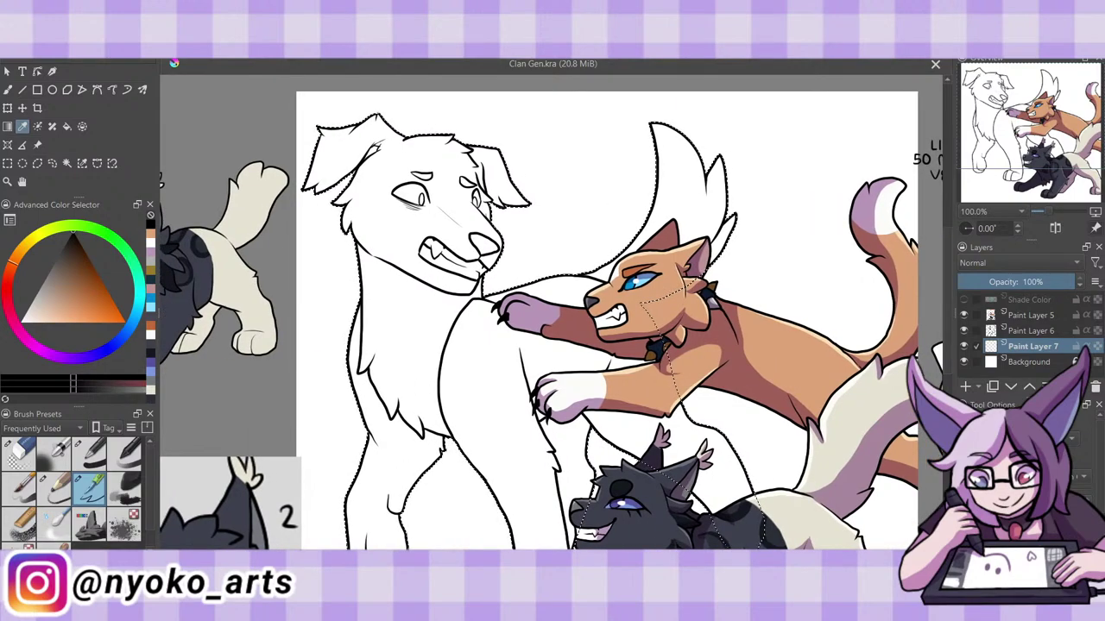
{"action": "key", "text": "minus"}
{"action": "left_click_drag", "start_coordinate": [947, 333], "coordinate": [951, 331]}
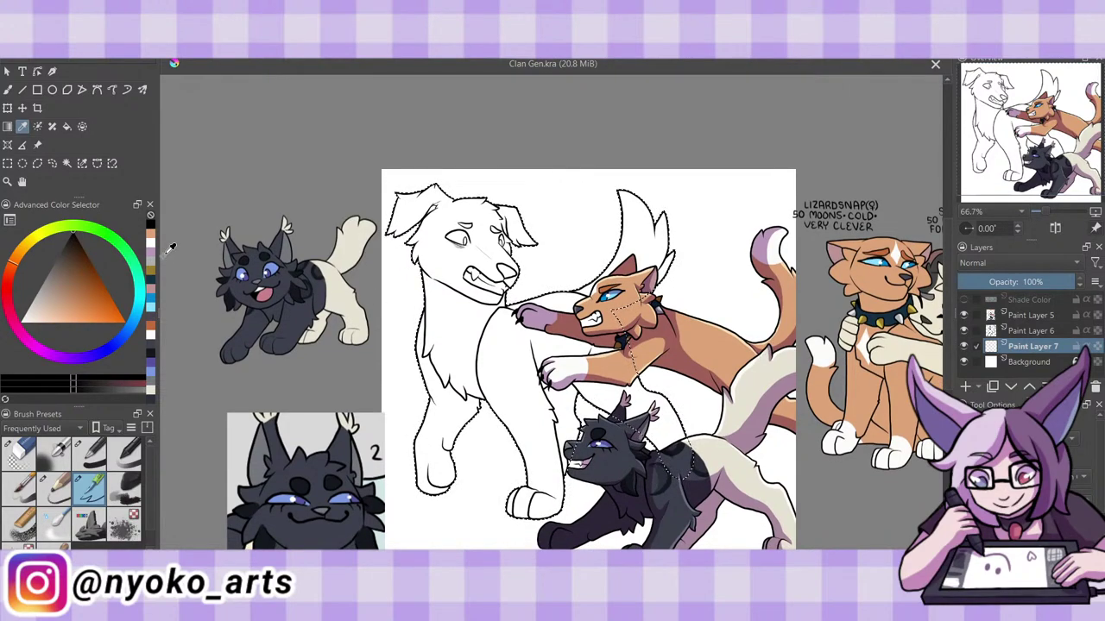
{"action": "left_click_drag", "start_coordinate": [78, 289], "coordinate": [62, 290]}
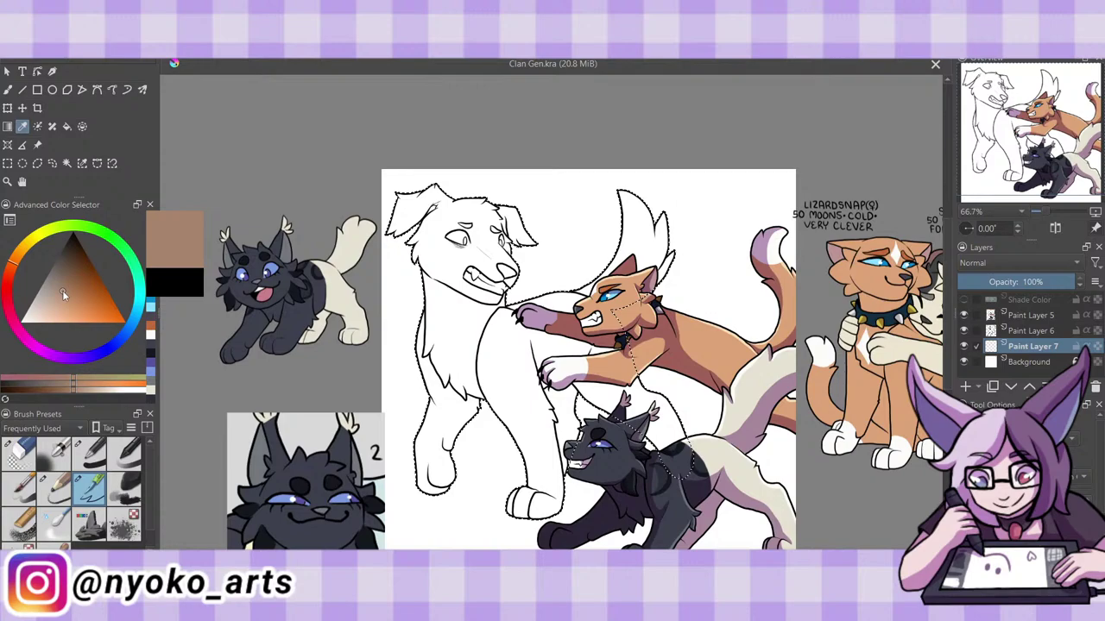
{"action": "left_click", "coordinate": [8, 90]}
{"action": "left_click", "coordinate": [90, 452]}
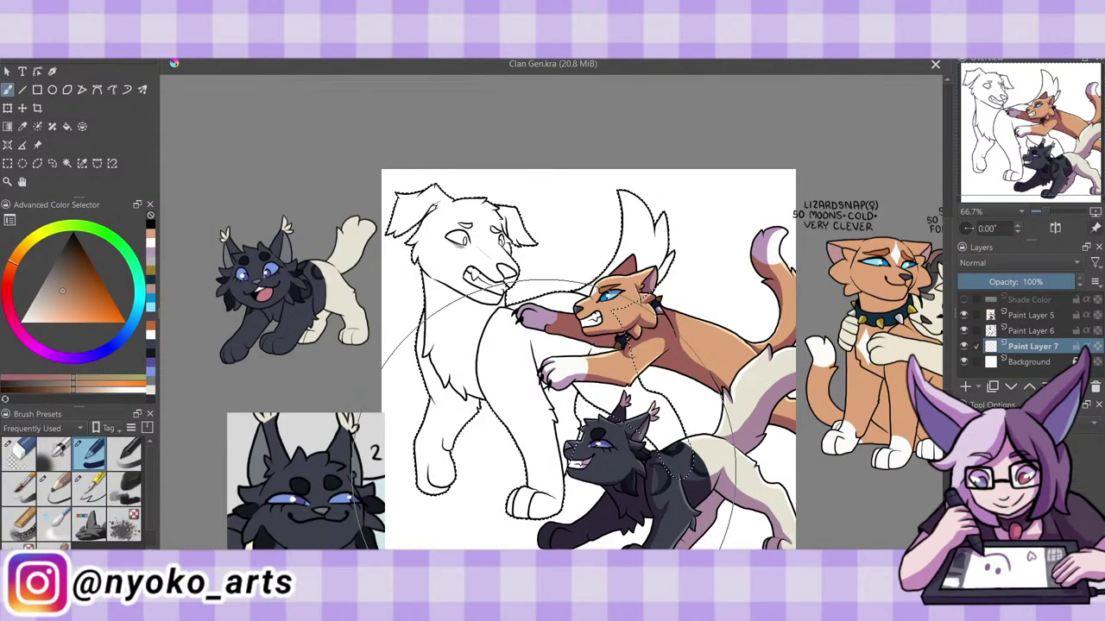
{"action": "mouse_move", "coordinate": [565, 414]}
{"action": "left_mouse_down"}
{"action": "mouse_move", "coordinate": [484, 363]}
{"action": "mouse_move", "coordinate": [490, 223]}
{"action": "left_mouse_up"}
{"action": "mouse_move", "coordinate": [490, 177]}
{"action": "left_mouse_down"}
{"action": "mouse_move", "coordinate": [669, 215]}
{"action": "mouse_move", "coordinate": [696, 411]}
{"action": "left_mouse_up"}
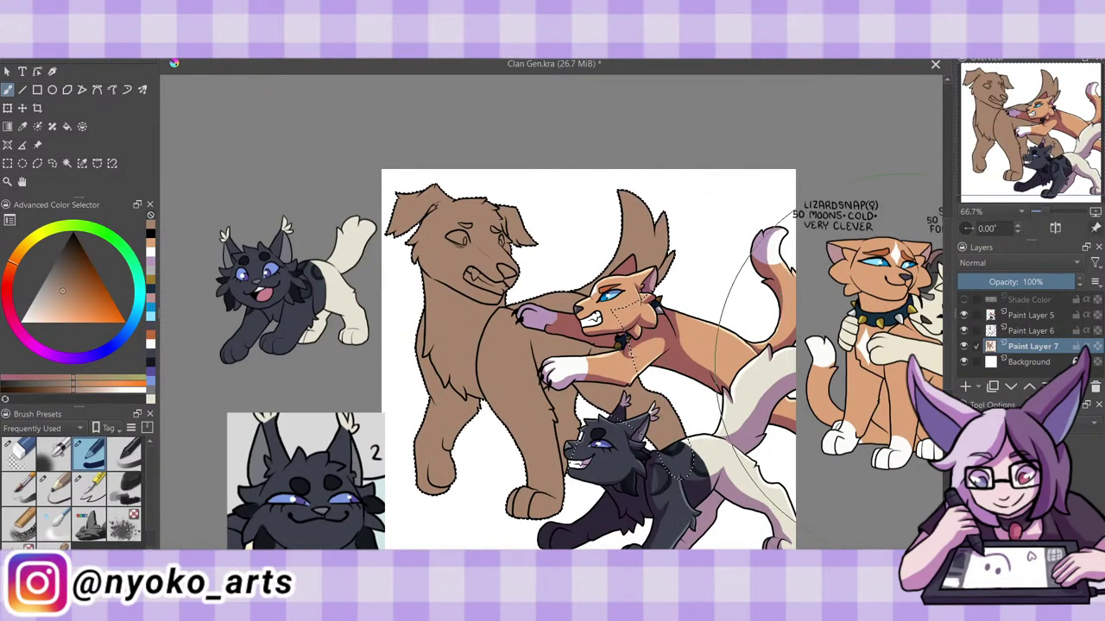
Add a new paint layer above the dog's base colour and set its blending mode to Multiply.
{"action": "left_click", "coordinate": [965, 387]}
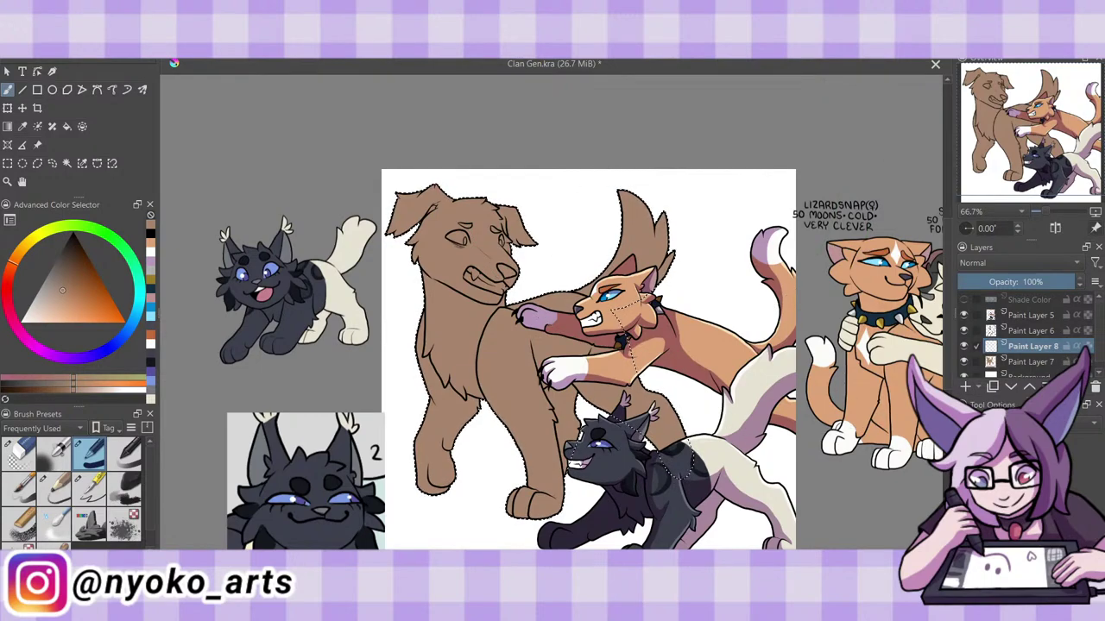
{"action": "key", "text": "ctrl+plus"}
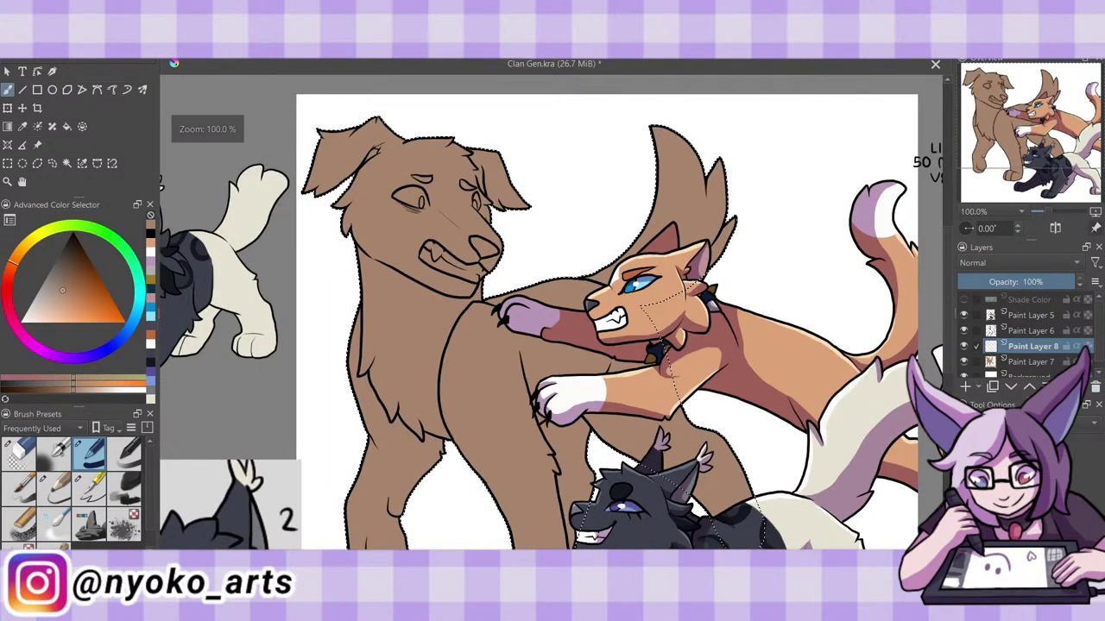
{"action": "left_click", "coordinate": [976, 262]}
{"action": "left_click", "coordinate": [970, 248]}
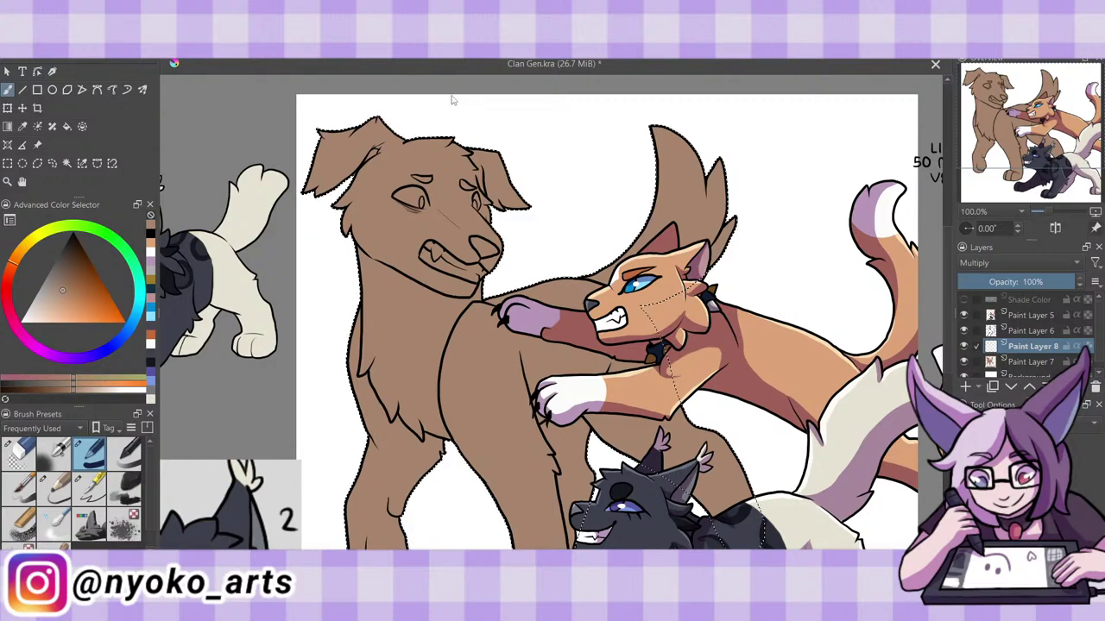
Paint darker markings on the dog's forehead, far ear, tail, back and lower forelegs, and reduce the layer's opacity to 55%.
{"action": "mouse_move", "coordinate": [466, 141]}
{"action": "left_mouse_down"}
{"action": "mouse_move", "coordinate": [468, 177]}
{"action": "mouse_move", "coordinate": [506, 207]}
{"action": "mouse_move", "coordinate": [525, 197]}
{"action": "mouse_move", "coordinate": [460, 175]}
{"action": "mouse_move", "coordinate": [424, 124]}
{"action": "mouse_move", "coordinate": [471, 177]}
{"action": "left_mouse_up"}
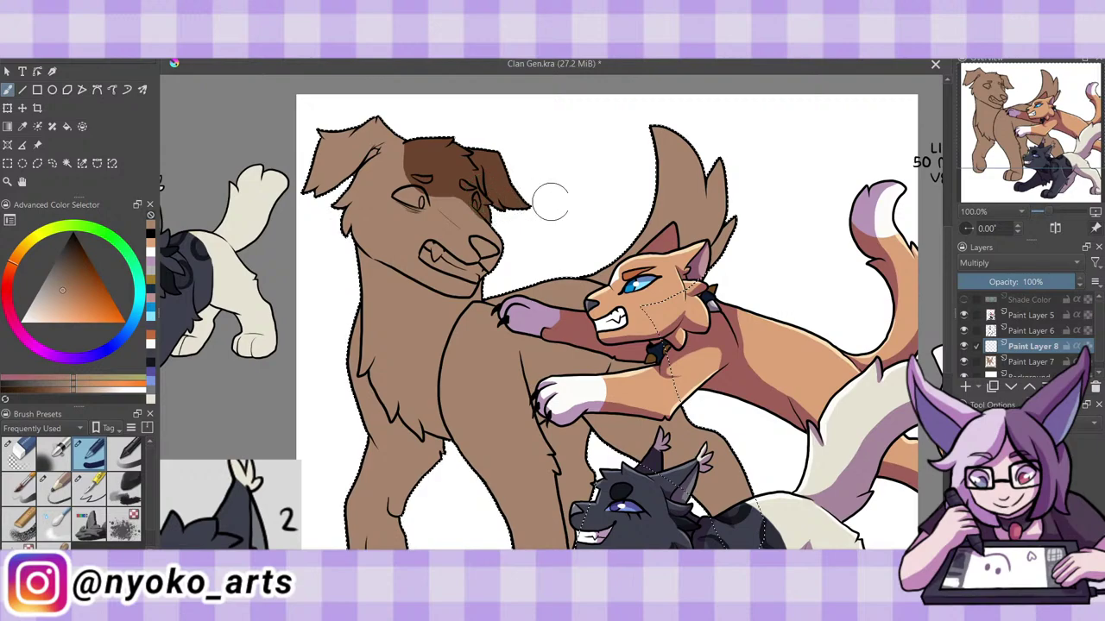
{"action": "mouse_move", "coordinate": [619, 204]}
{"action": "left_mouse_down"}
{"action": "mouse_move", "coordinate": [651, 162]}
{"action": "mouse_move", "coordinate": [720, 273]}
{"action": "mouse_move", "coordinate": [700, 131]}
{"action": "left_mouse_up"}
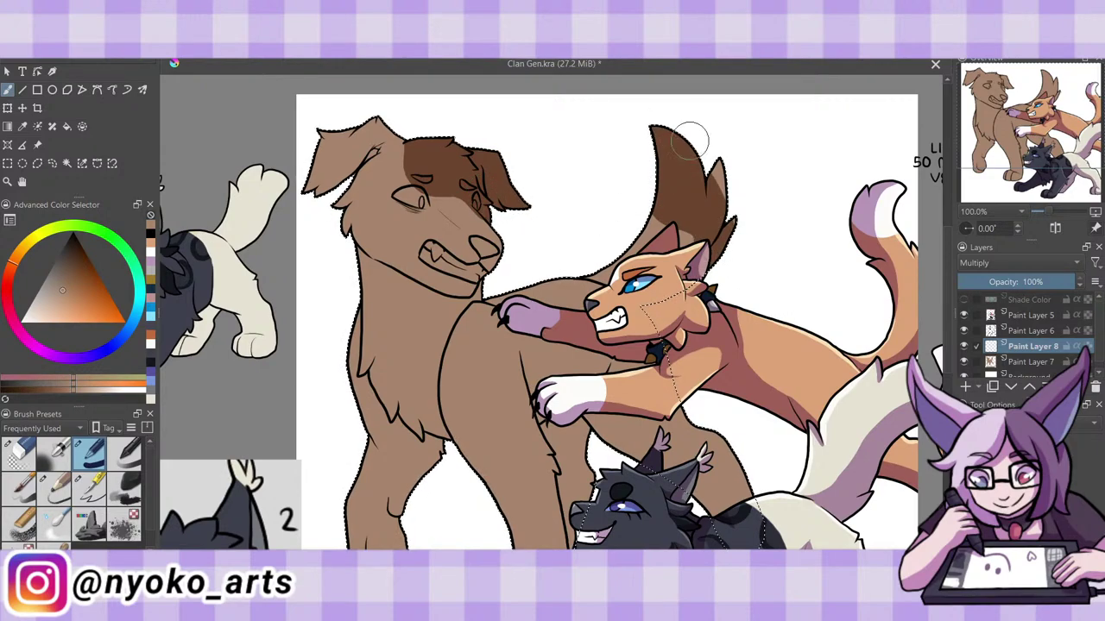
{"action": "scroll", "coordinate": [558, 259], "scroll_direction": "down", "scroll_amount": 2}
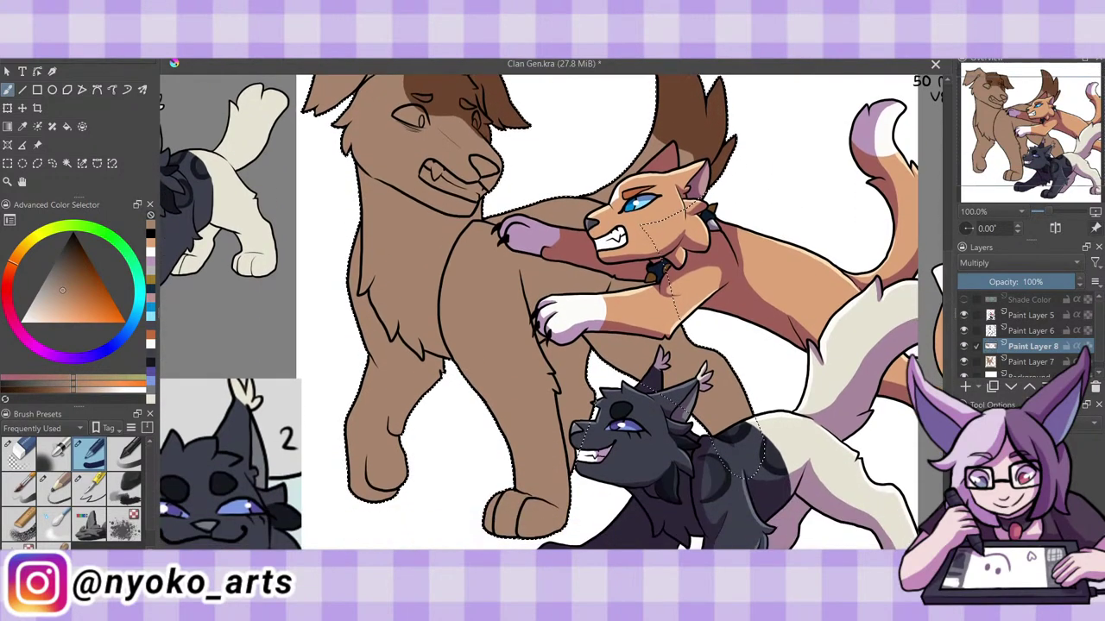
{"action": "mouse_move", "coordinate": [560, 208]}
{"action": "left_mouse_down"}
{"action": "mouse_move", "coordinate": [569, 207]}
{"action": "mouse_move", "coordinate": [546, 217]}
{"action": "left_mouse_up"}
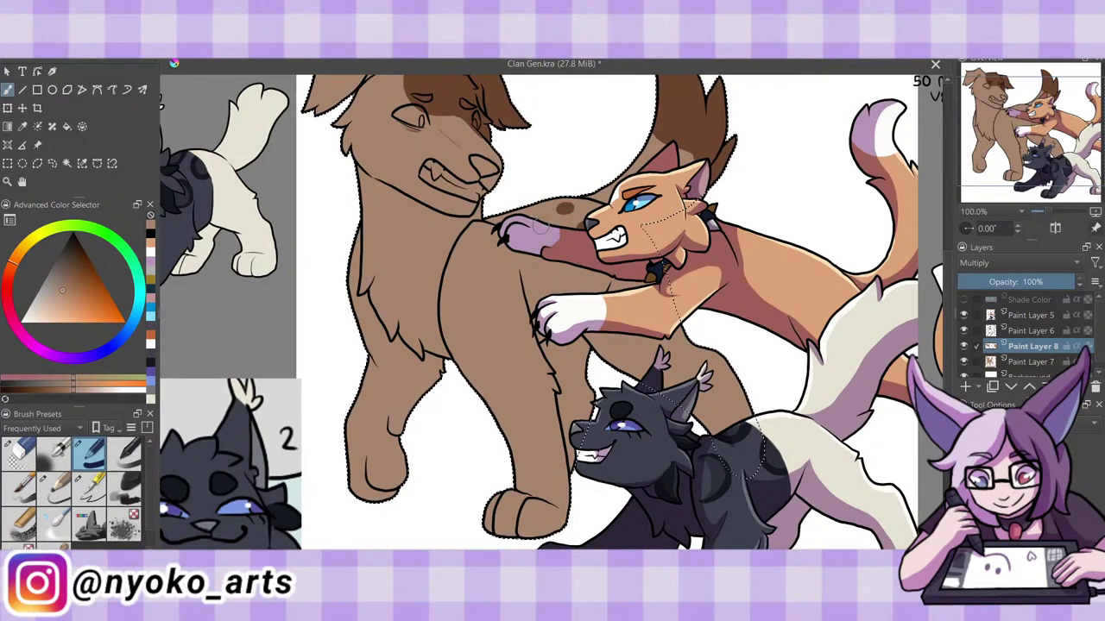
{"action": "left_click", "coordinate": [574, 271]}
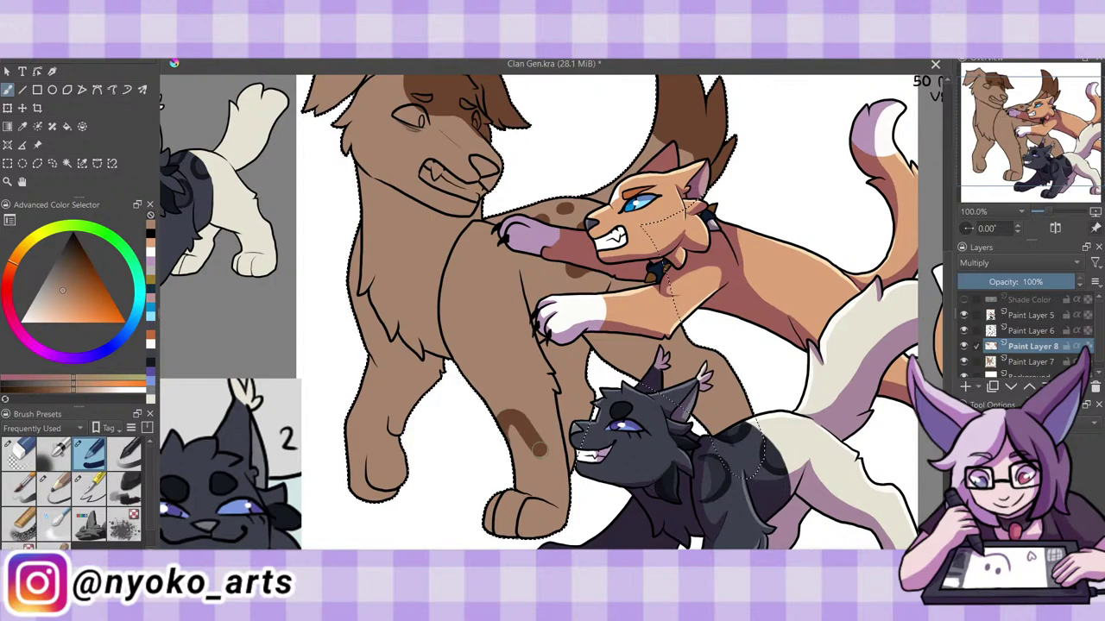
{"action": "left_click_drag", "start_coordinate": [535, 529], "coordinate": [491, 540]}
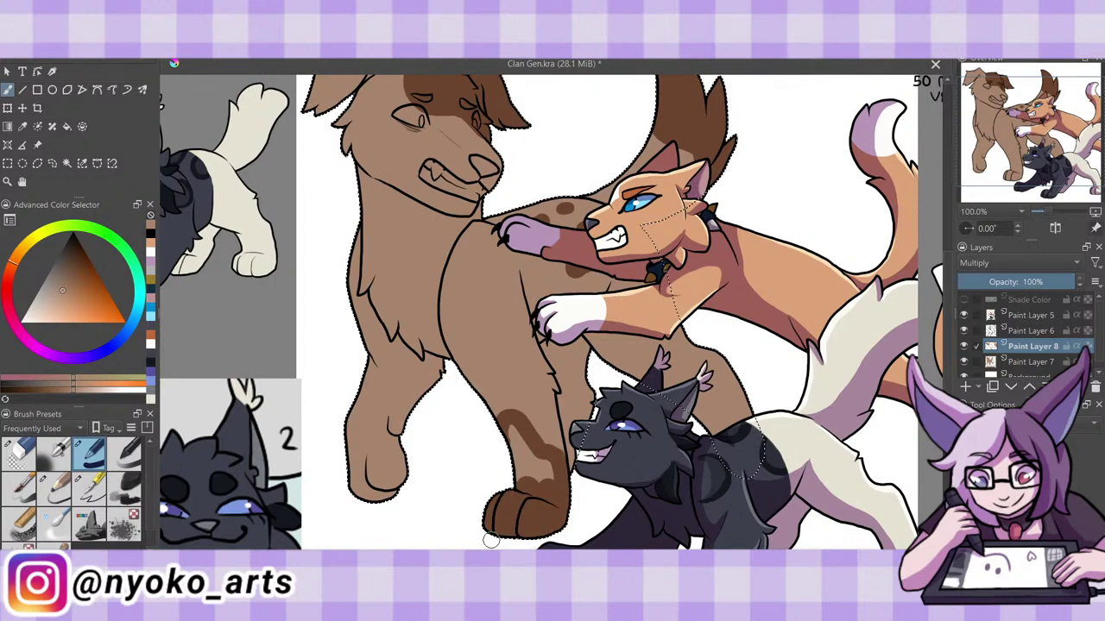
{"action": "left_click", "coordinate": [1018, 276]}
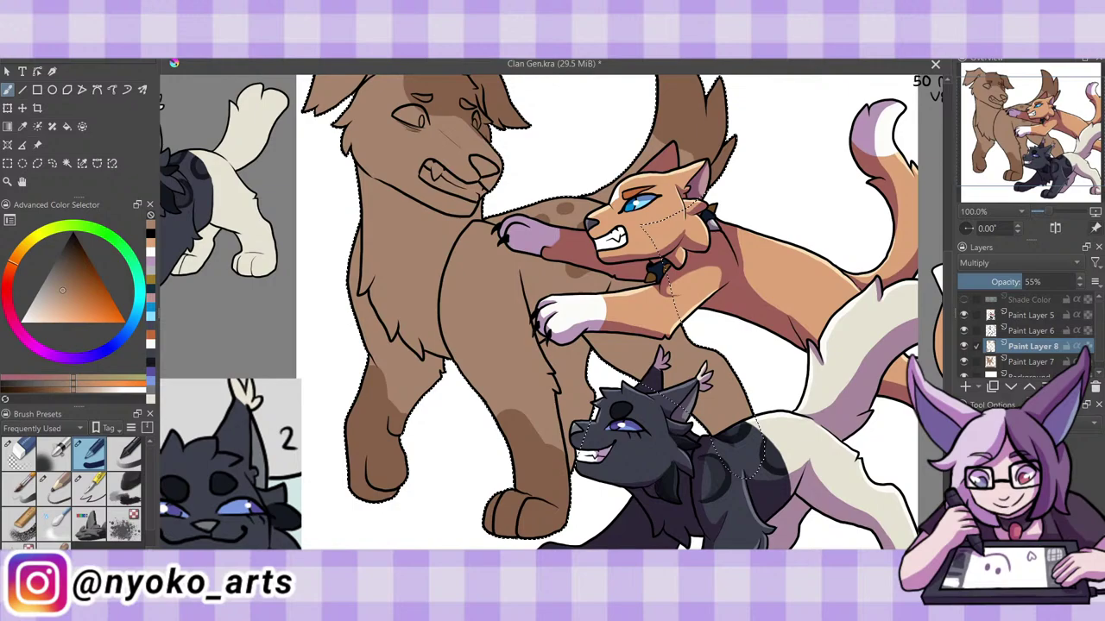
Erase part of the dark forehead patch so its edge slants from the crown towards the far eye.
{"action": "left_click", "coordinate": [19, 454]}
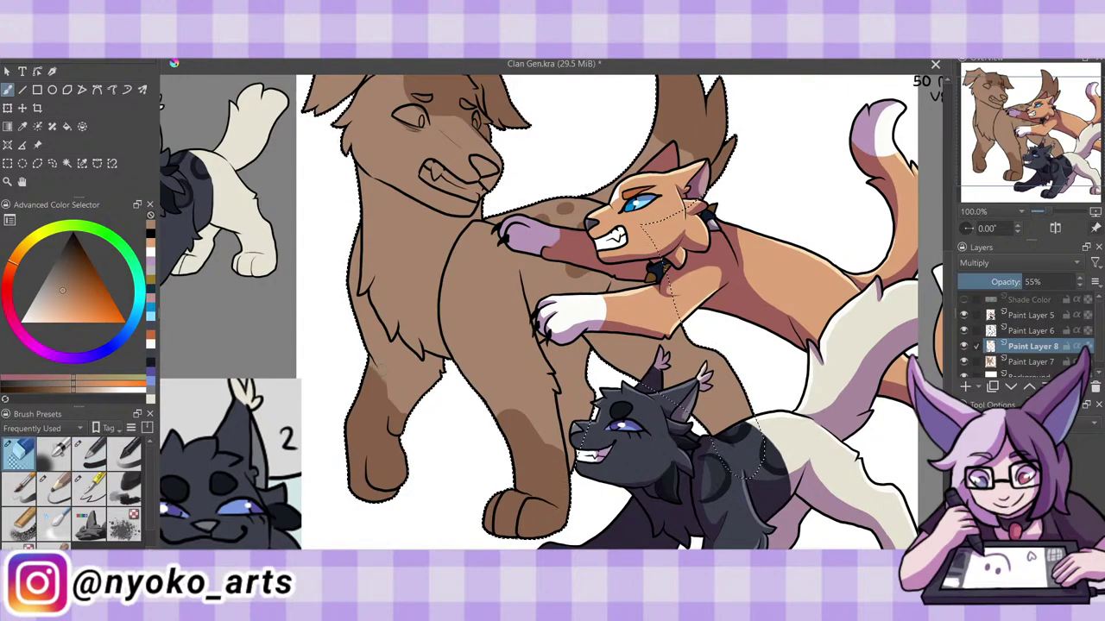
{"action": "scroll", "coordinate": [949, 362], "scroll_direction": "up", "scroll_amount": 4}
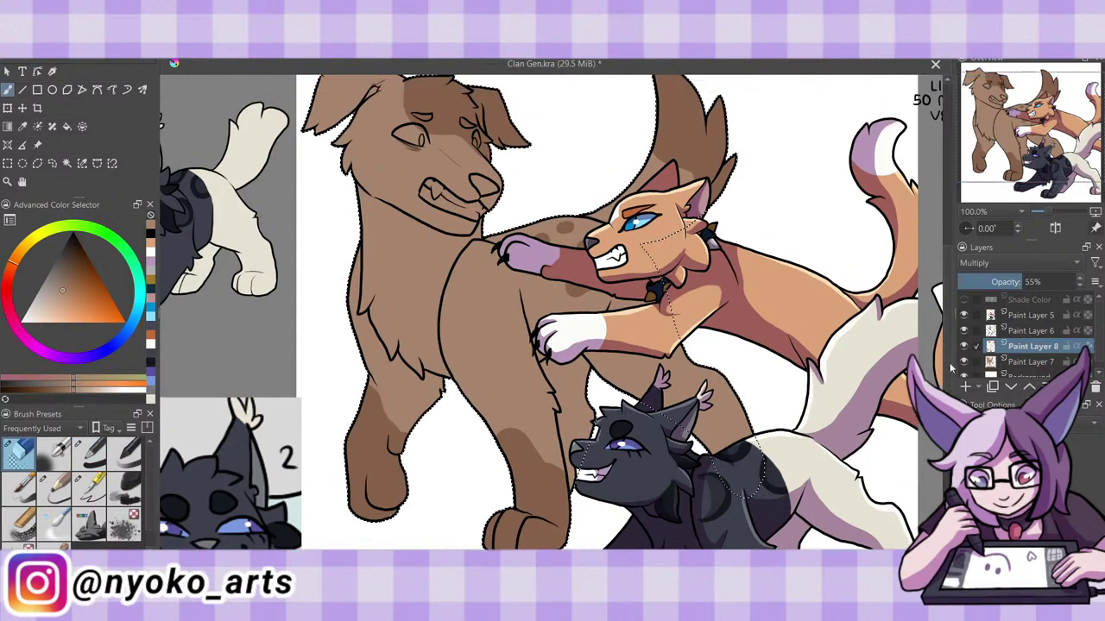
{"action": "left_click", "coordinate": [93, 496]}
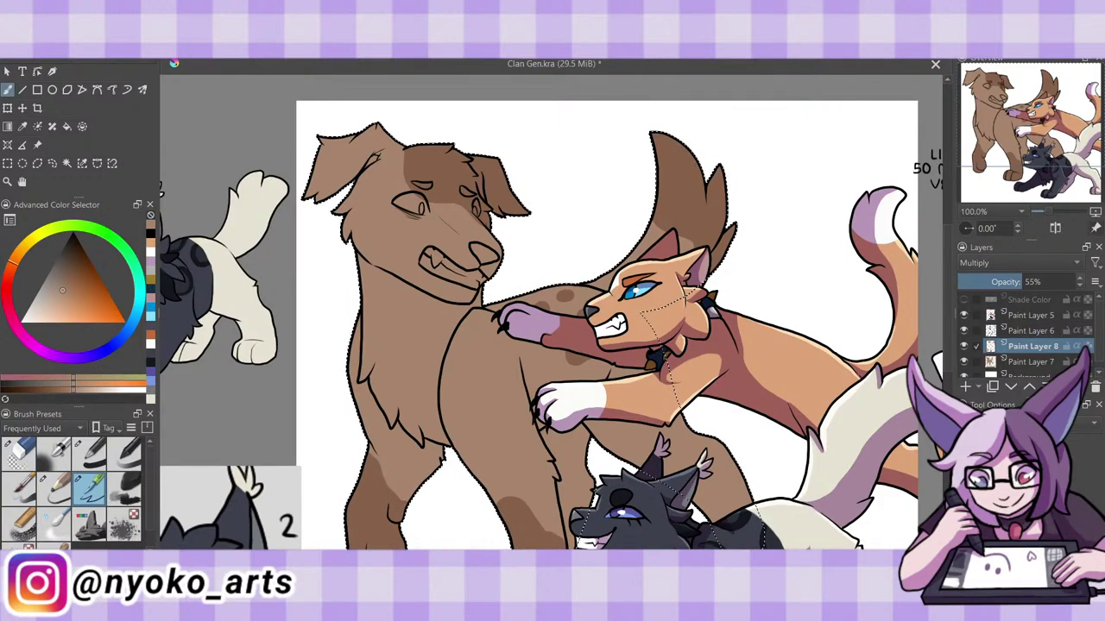
{"action": "left_click", "coordinate": [20, 456]}
{"action": "mouse_move", "coordinate": [416, 162]}
{"action": "left_mouse_down"}
{"action": "mouse_move", "coordinate": [456, 208]}
{"action": "mouse_move", "coordinate": [421, 183]}
{"action": "mouse_move", "coordinate": [438, 205]}
{"action": "mouse_move", "coordinate": [430, 208]}
{"action": "mouse_move", "coordinate": [485, 204]}
{"action": "left_mouse_up"}
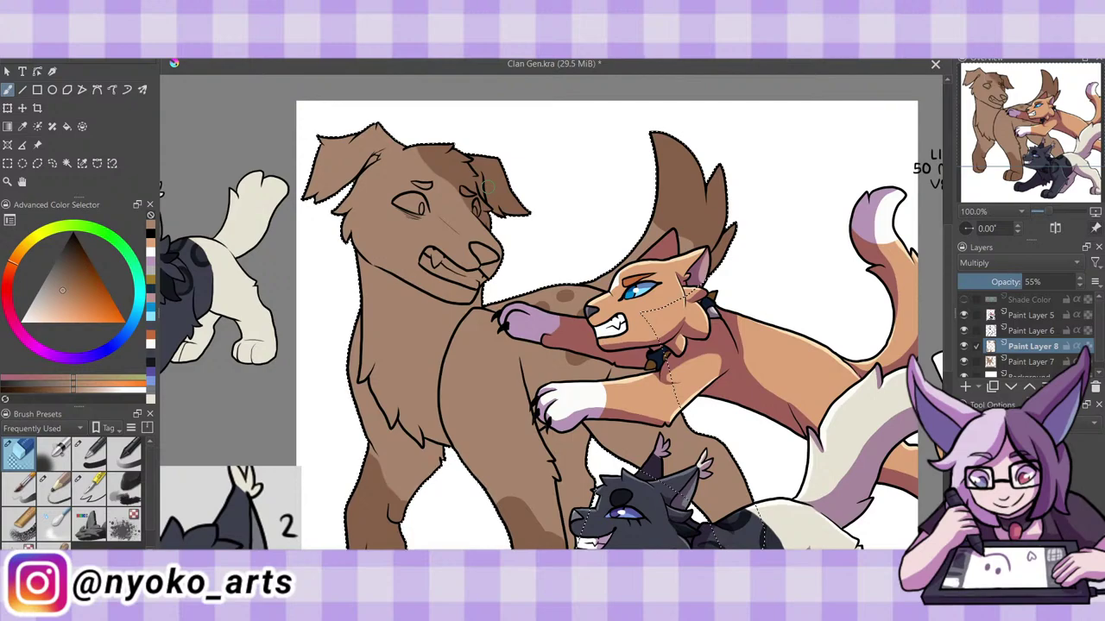
Merge the dark markings layer into the dog's base colour layer and add a new paint layer above it.
{"action": "key", "text": "ctrl+e"}
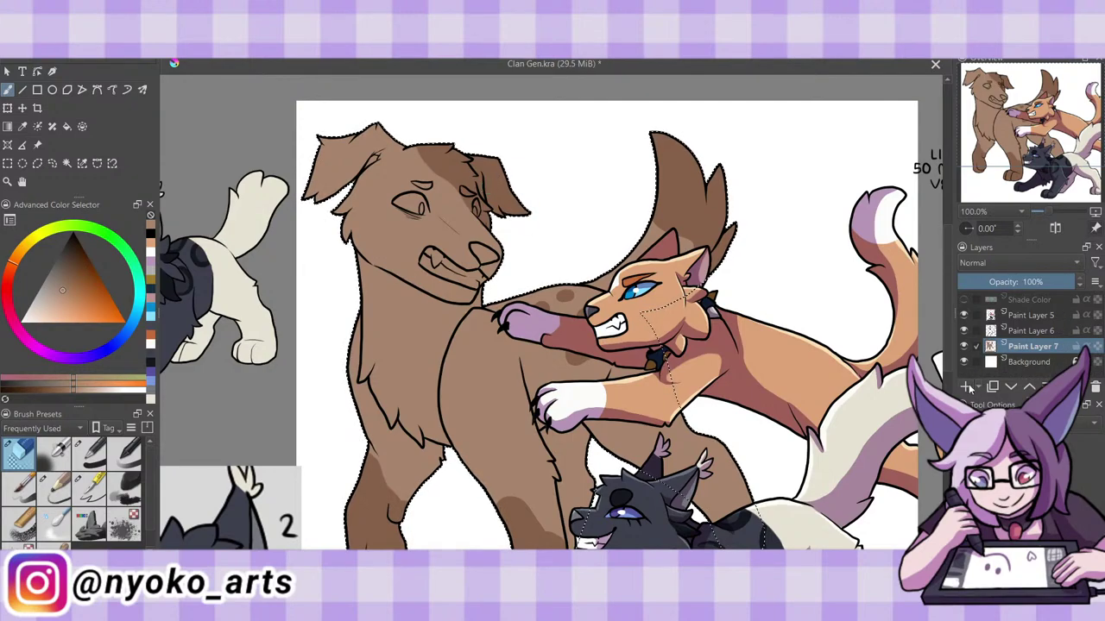
{"action": "left_click", "coordinate": [965, 386]}
Paint a white patch over the dog's muzzle and lower jaw on the new layer, with the layer opacity set to 53%.
{"action": "left_click", "coordinate": [149, 248]}
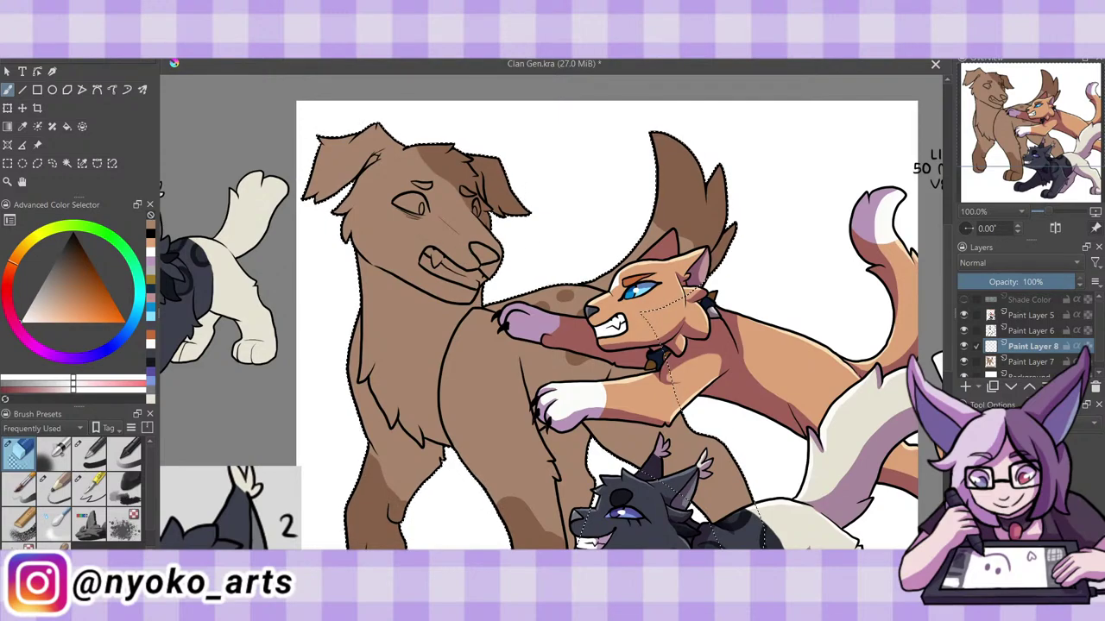
{"action": "left_click", "coordinate": [97, 496]}
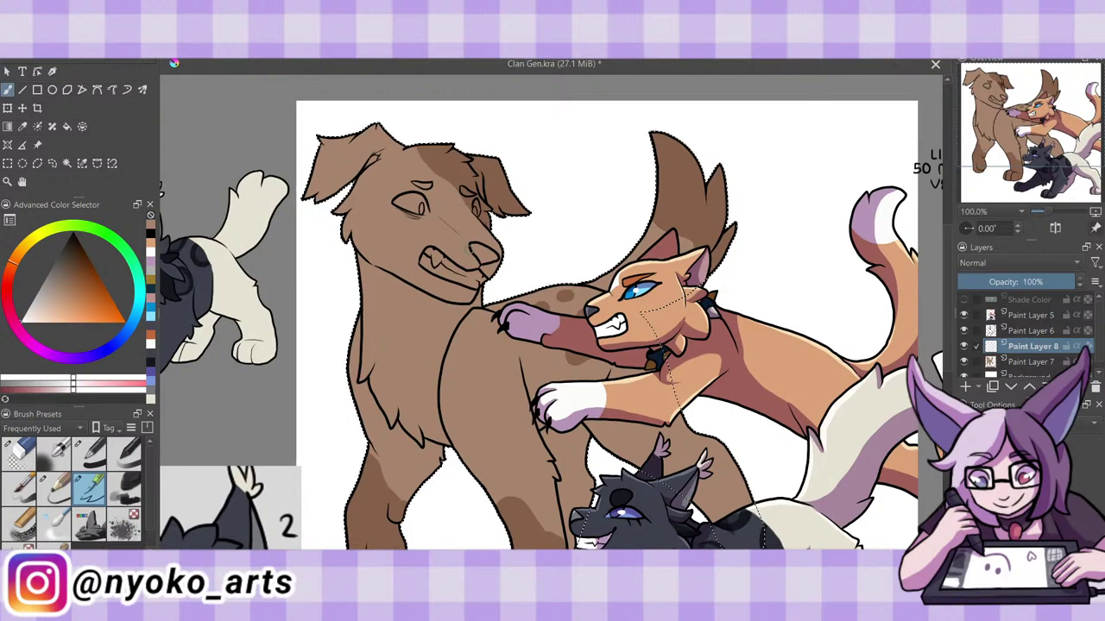
{"action": "mouse_move", "coordinate": [472, 246]}
{"action": "left_mouse_down"}
{"action": "mouse_move", "coordinate": [430, 233]}
{"action": "mouse_move", "coordinate": [411, 249]}
{"action": "mouse_move", "coordinate": [414, 276]}
{"action": "left_mouse_up"}
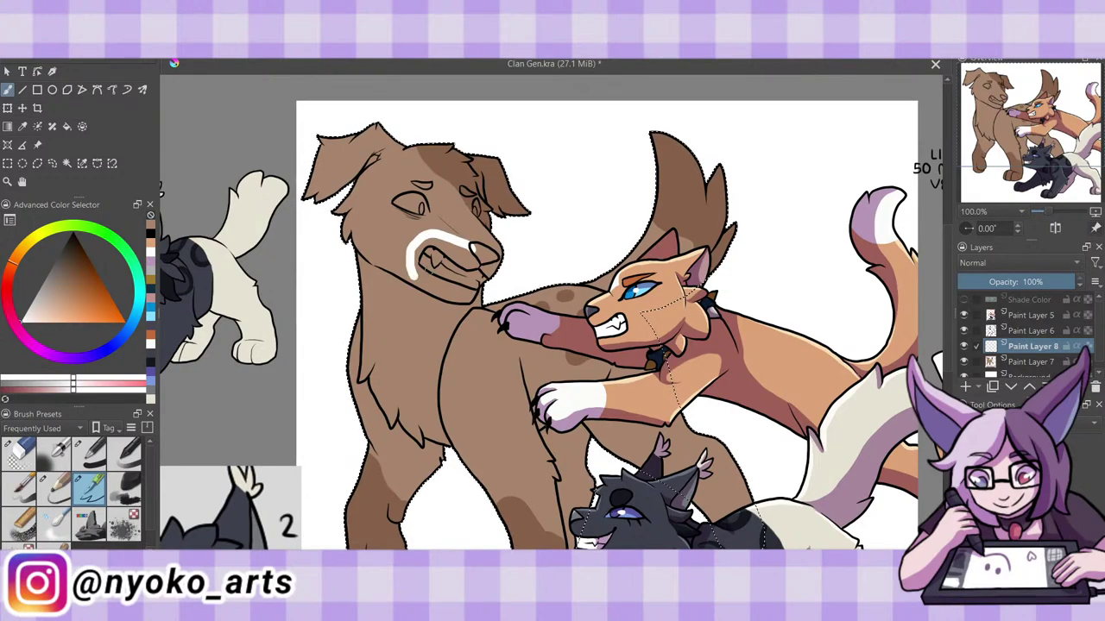
{"action": "left_click_drag", "start_coordinate": [1055, 278], "coordinate": [1023, 282]}
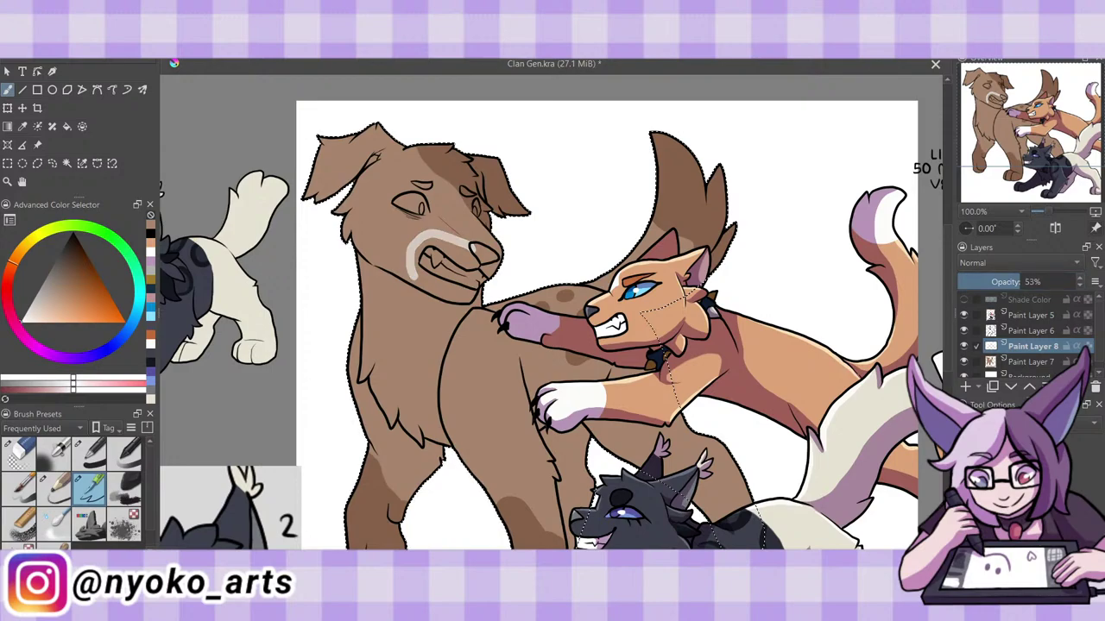
{"action": "mouse_move", "coordinate": [418, 244]}
{"action": "left_mouse_down"}
{"action": "mouse_move", "coordinate": [493, 268]}
{"action": "mouse_move", "coordinate": [425, 259]}
{"action": "mouse_move", "coordinate": [419, 274]}
{"action": "left_mouse_up"}
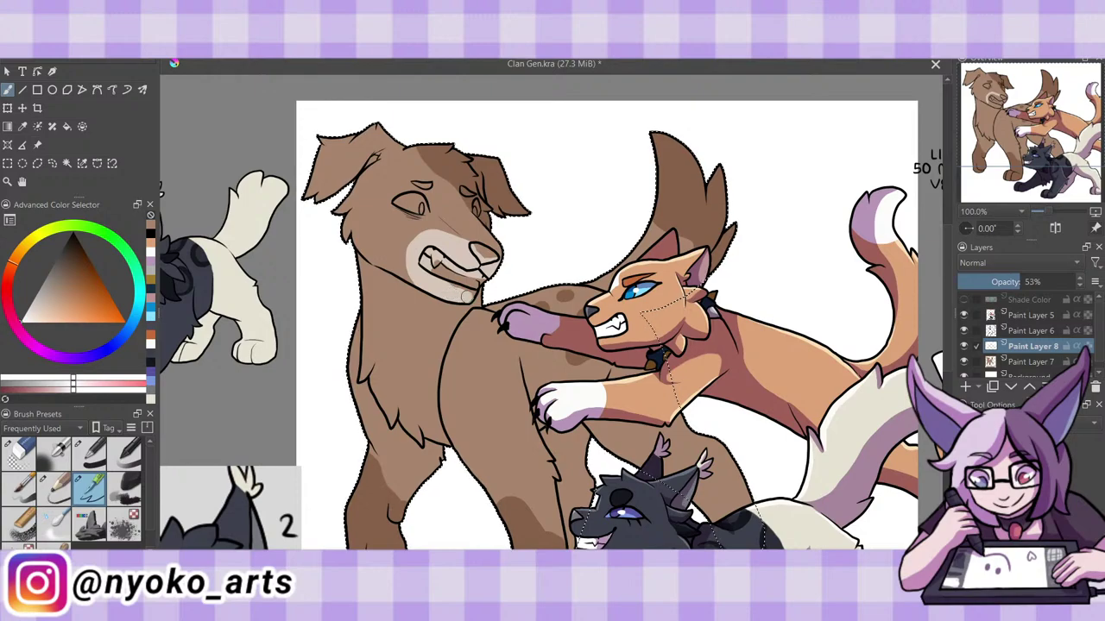
{"action": "mouse_move", "coordinate": [428, 264]}
{"action": "left_mouse_down"}
{"action": "mouse_move", "coordinate": [473, 280]}
{"action": "mouse_move", "coordinate": [425, 236]}
{"action": "left_mouse_up"}
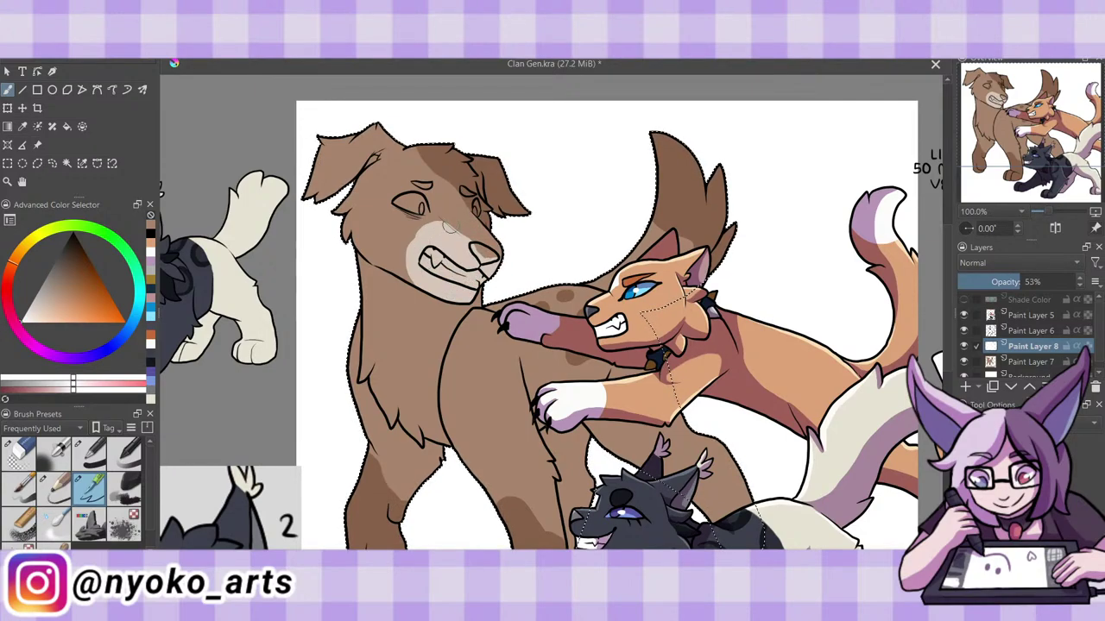
{"action": "left_click", "coordinate": [26, 455]}
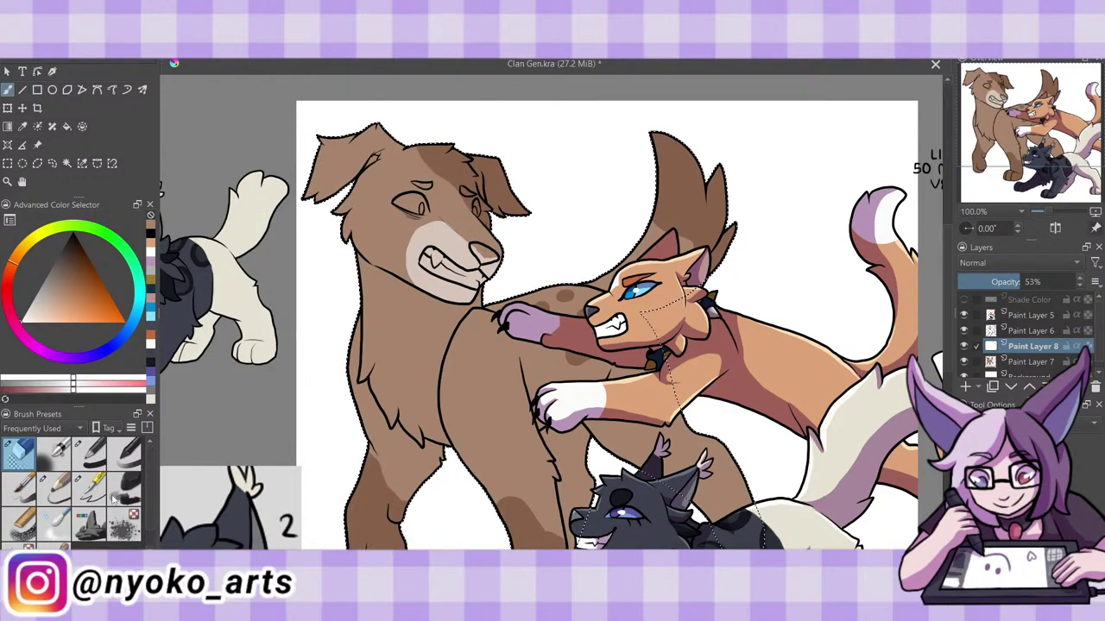
{"action": "key", "text": "slash"}
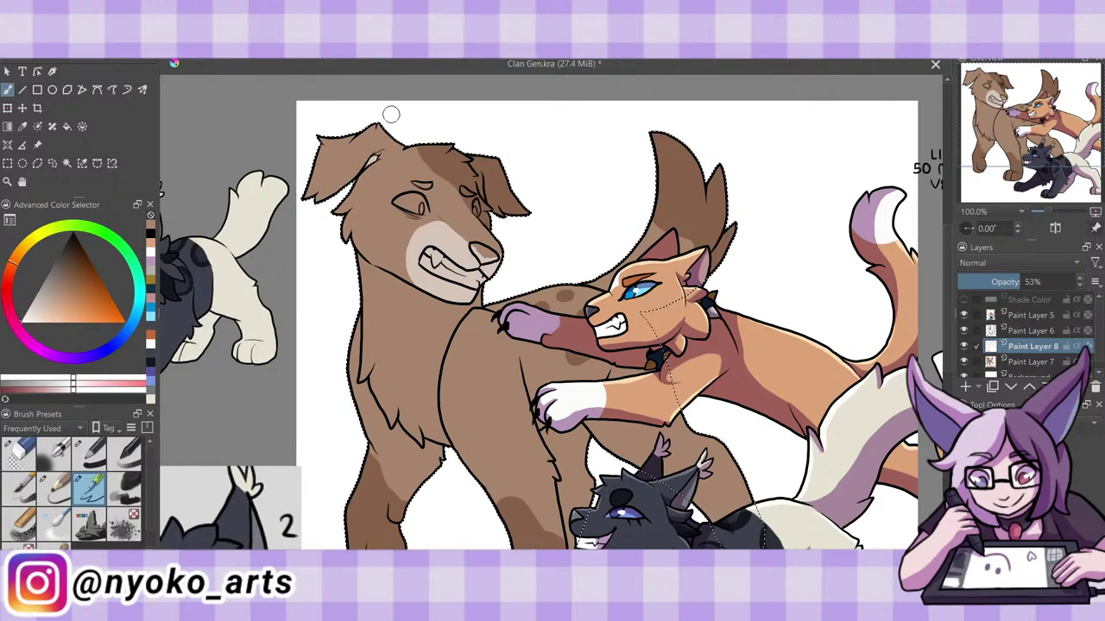
Paint a solid pale patch with jagged fur edges on the dog's chest, and merge the layer into the base colour layer.
{"action": "scroll", "coordinate": [941, 275], "scroll_direction": "down", "scroll_amount": 3}
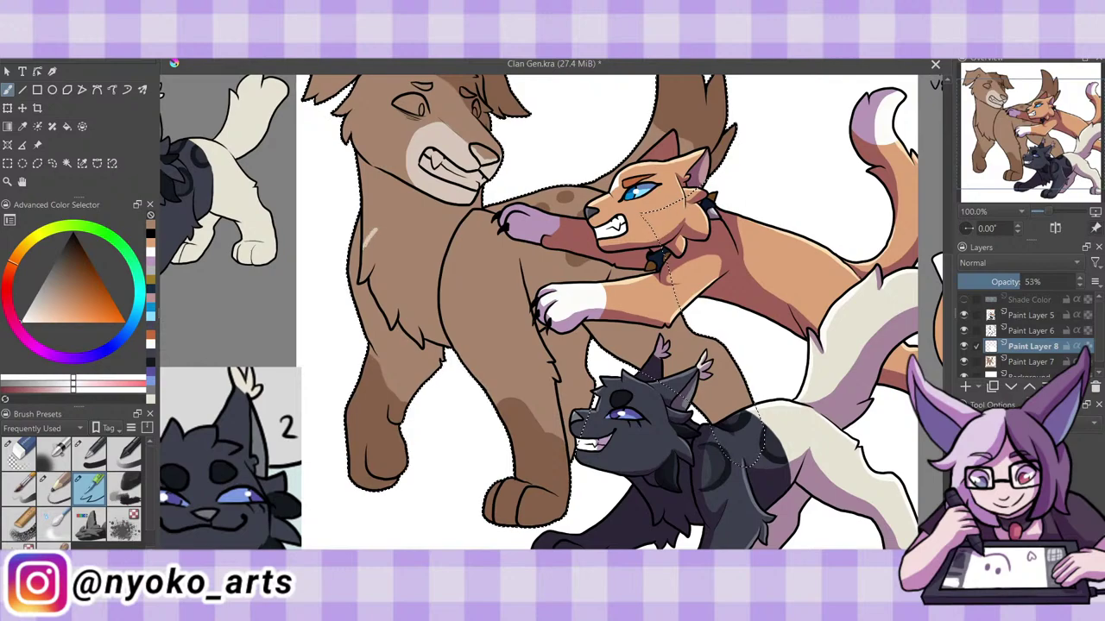
{"action": "mouse_move", "coordinate": [365, 233]}
{"action": "left_mouse_down"}
{"action": "mouse_move", "coordinate": [432, 265]}
{"action": "mouse_move", "coordinate": [442, 341]}
{"action": "left_mouse_up"}
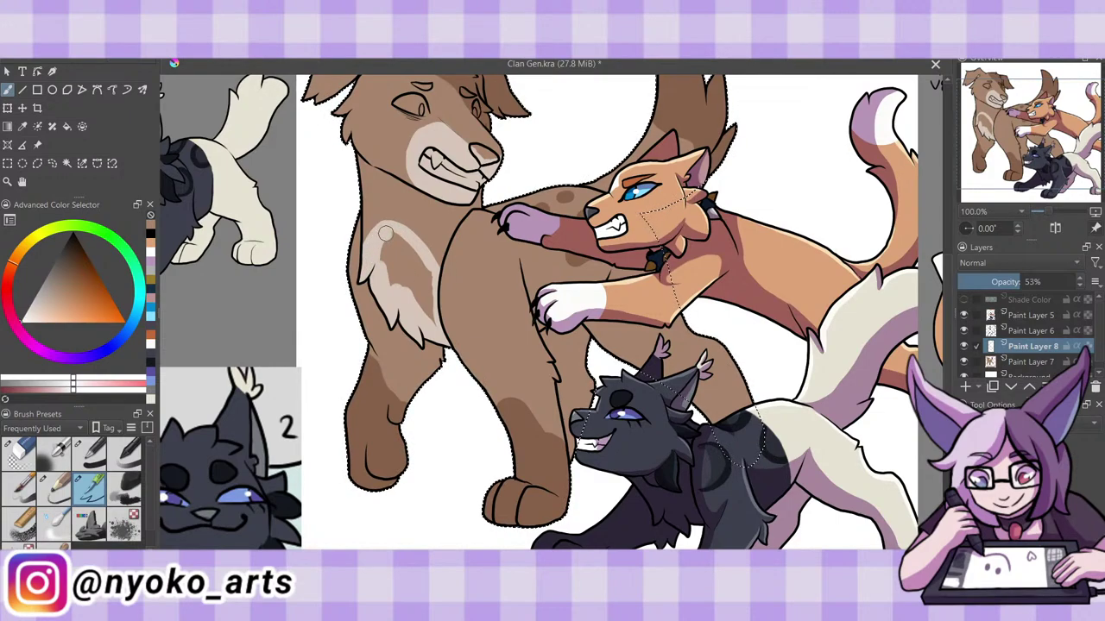
{"action": "mouse_move", "coordinate": [386, 233]}
{"action": "left_mouse_down"}
{"action": "mouse_move", "coordinate": [423, 264]}
{"action": "mouse_move", "coordinate": [431, 326]}
{"action": "mouse_move", "coordinate": [387, 247]}
{"action": "left_mouse_up"}
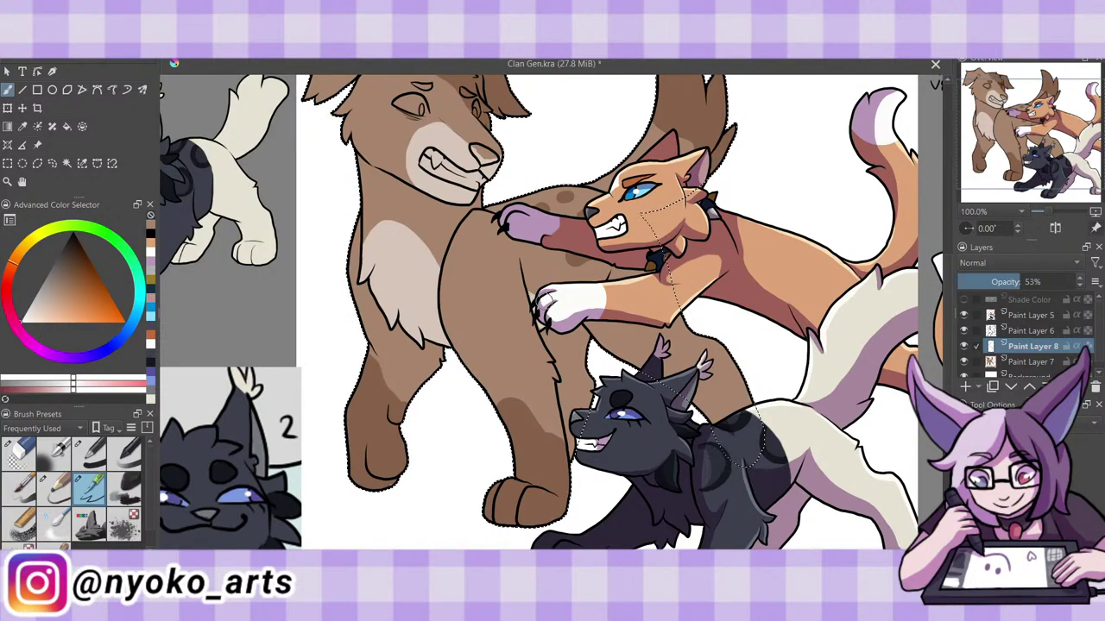
{"action": "scroll", "coordinate": [950, 328], "scroll_direction": "up", "scroll_amount": 2}
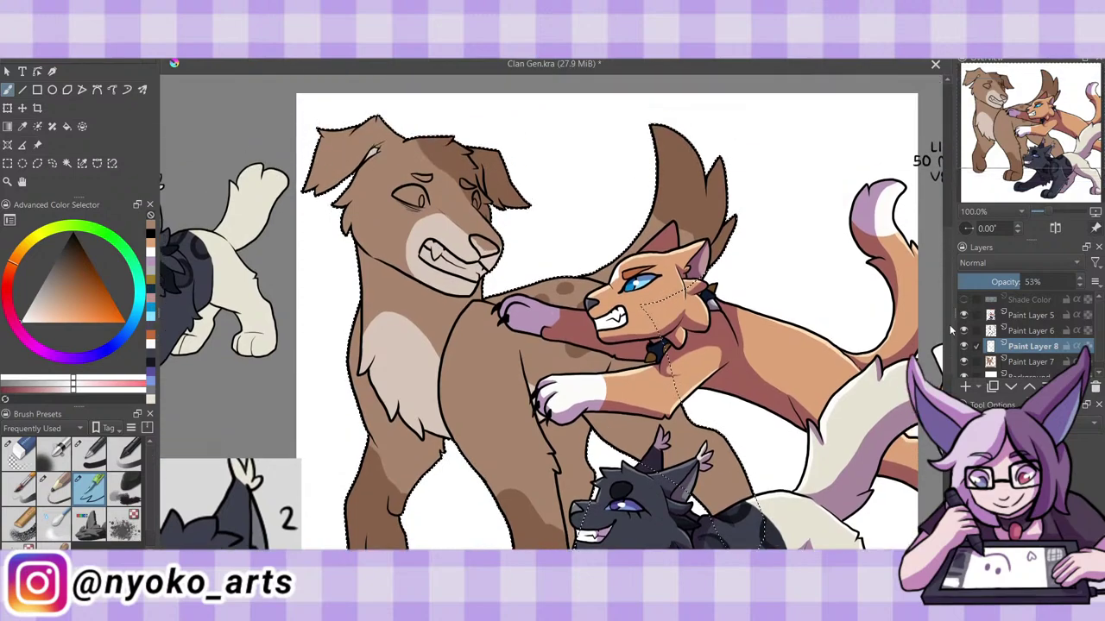
{"action": "key", "text": "ctrl+e"}
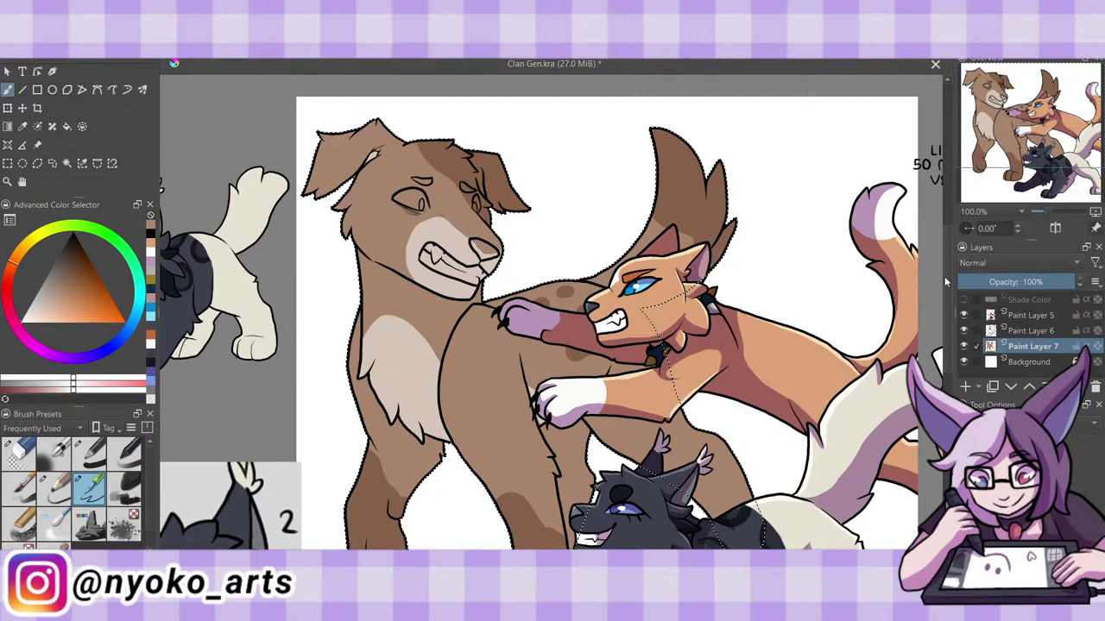
Fill the dog's bared teeth with opaque white on the base colour layer and save the document.
{"action": "left_click", "coordinate": [12, 464]}
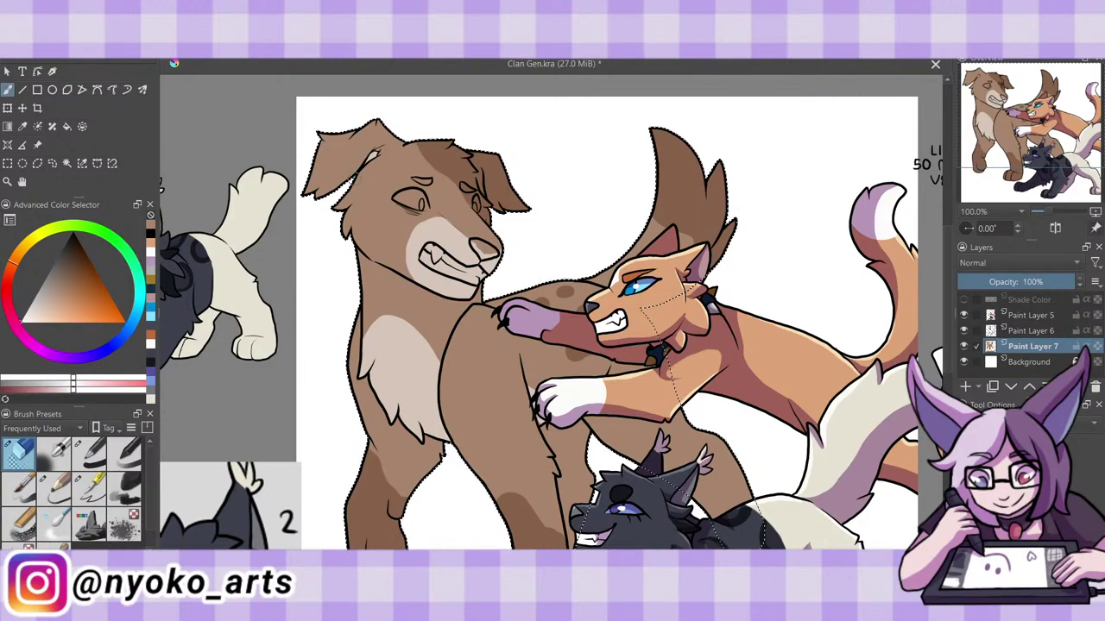
{"action": "key", "text": "slash"}
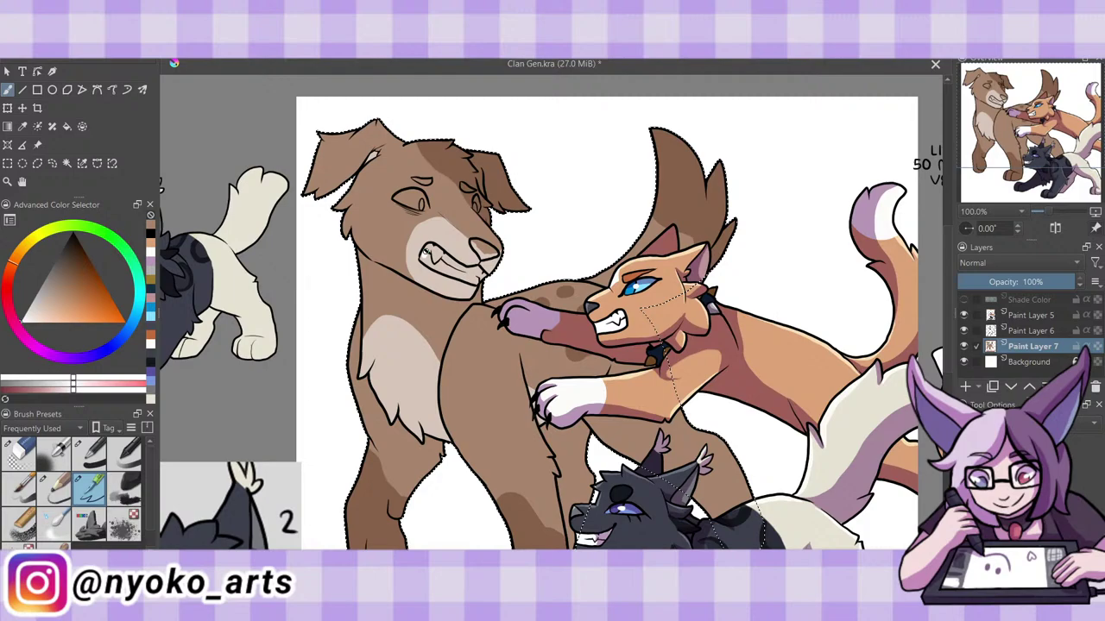
{"action": "left_click_drag", "start_coordinate": [425, 250], "coordinate": [470, 278]}
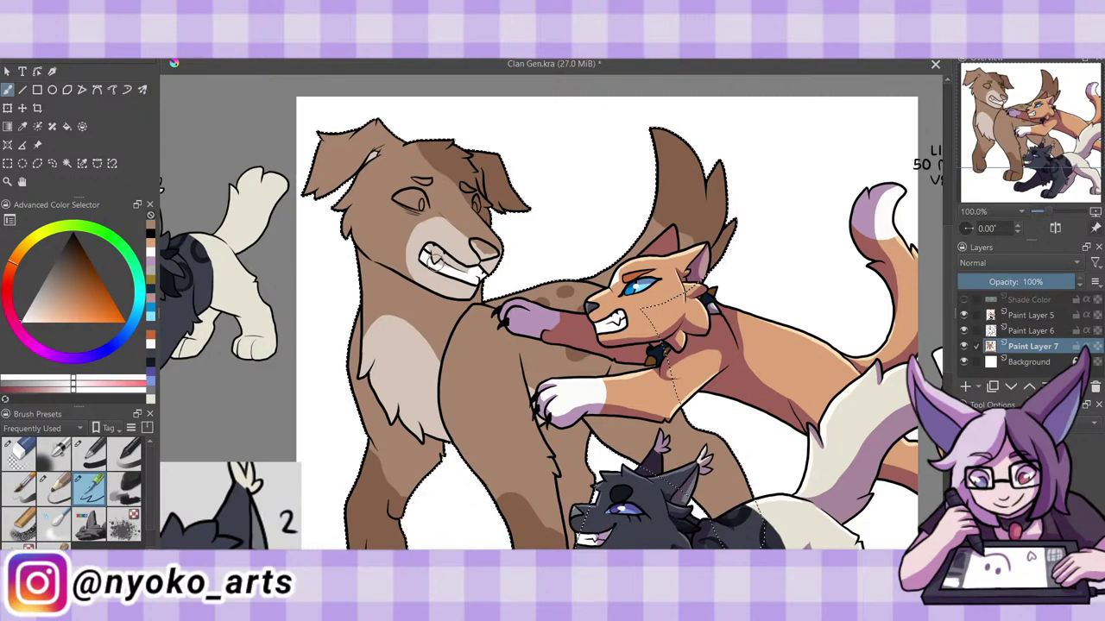
{"action": "key", "text": "ctrl+z"}
{"action": "left_click_drag", "start_coordinate": [436, 257], "coordinate": [430, 247]}
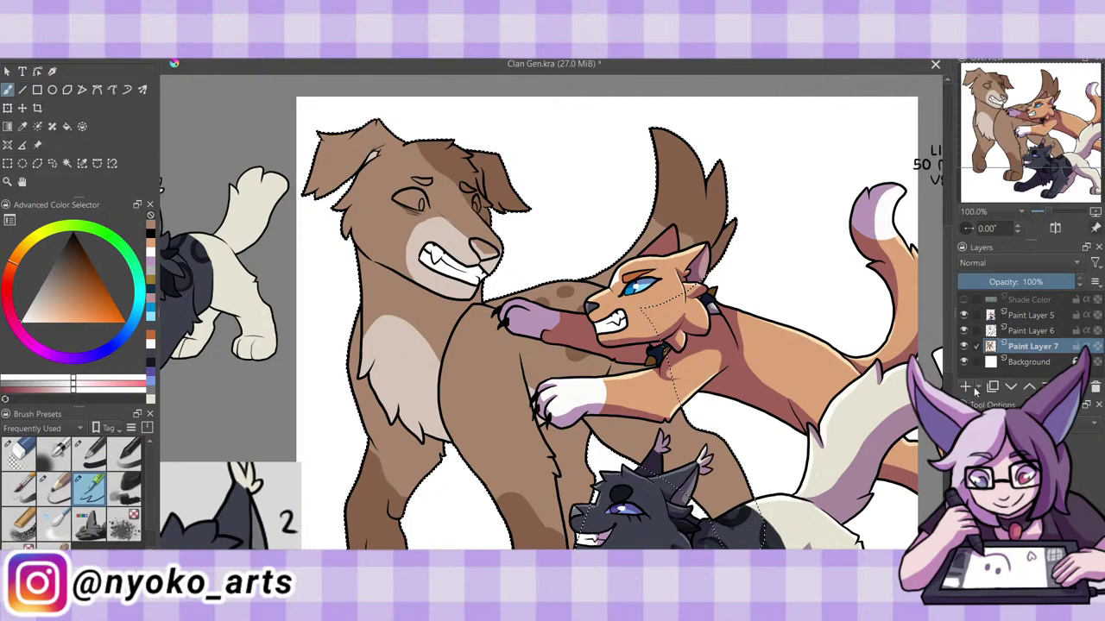
{"action": "key", "text": "ctrl+s"}
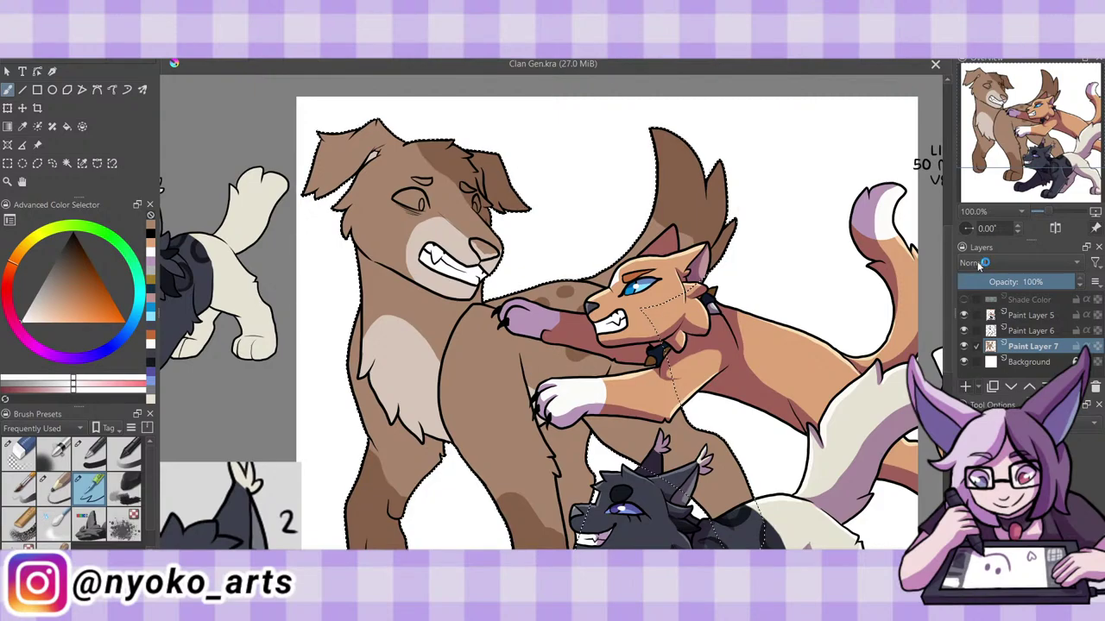
Add a new paint layer above the dog's colour layer and set its blending mode to Multiply.
{"action": "key", "text": "Insert"}
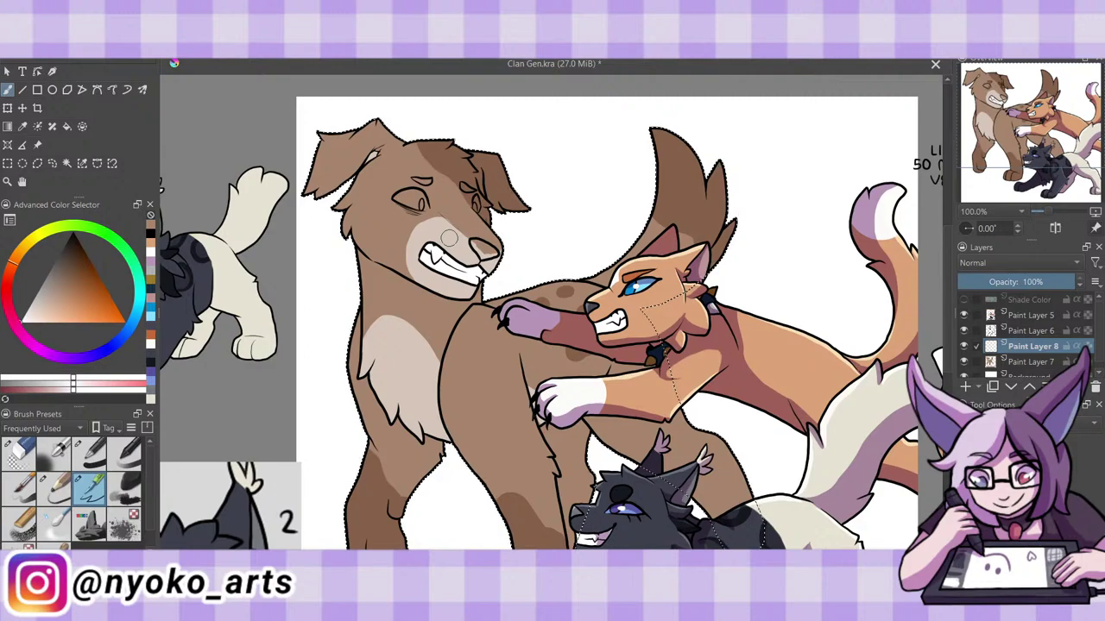
{"action": "left_click", "coordinate": [981, 263]}
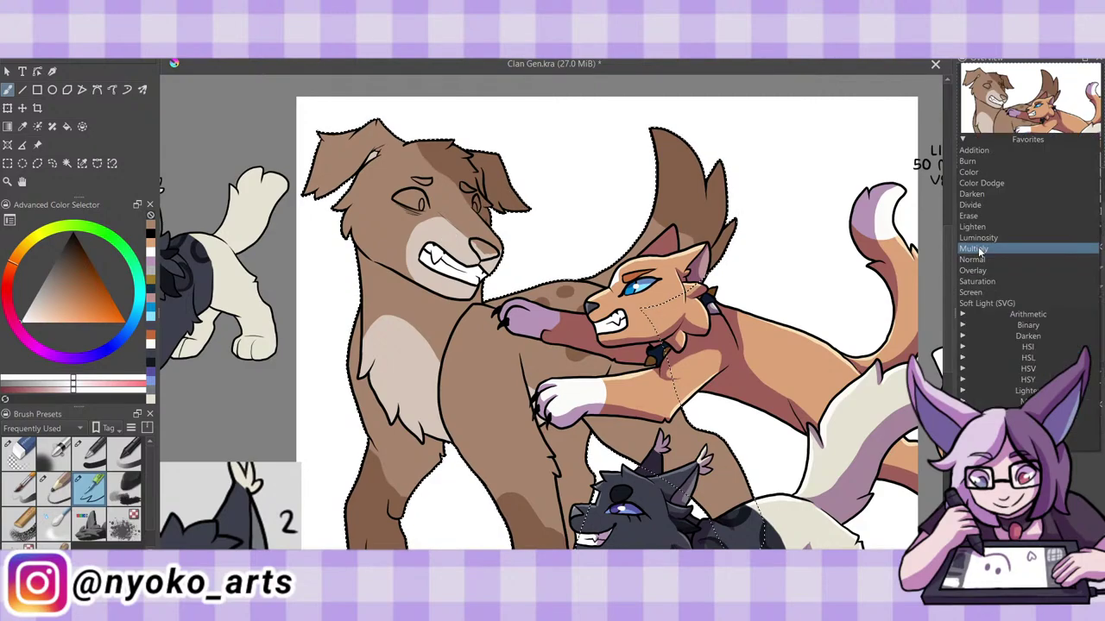
{"action": "left_click", "coordinate": [979, 253]}
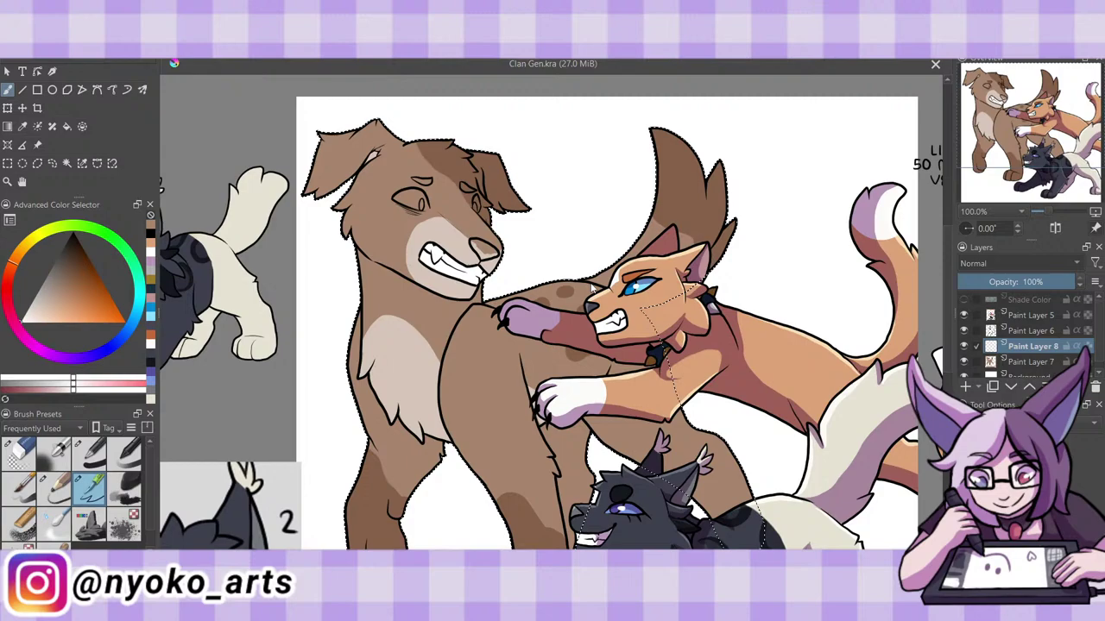
Return to the dog's colour layer and fill the nose and both eyebrows with a very dark brown.
{"action": "key", "text": "Page_Down"}
{"action": "left_click", "coordinate": [67, 245]}
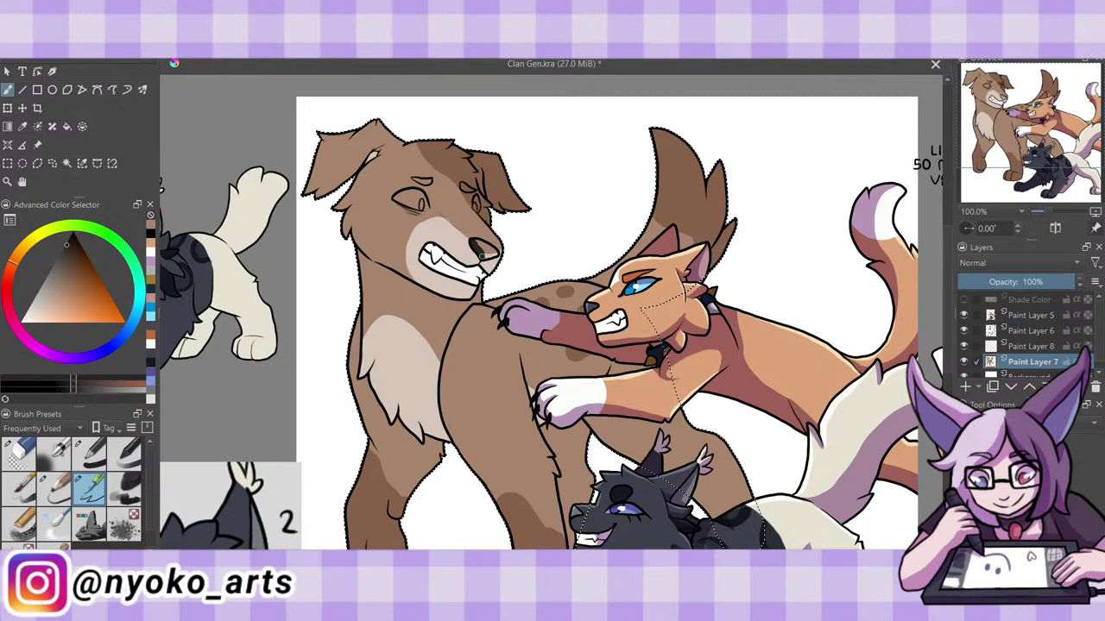
{"action": "left_click_drag", "start_coordinate": [480, 254], "coordinate": [491, 250]}
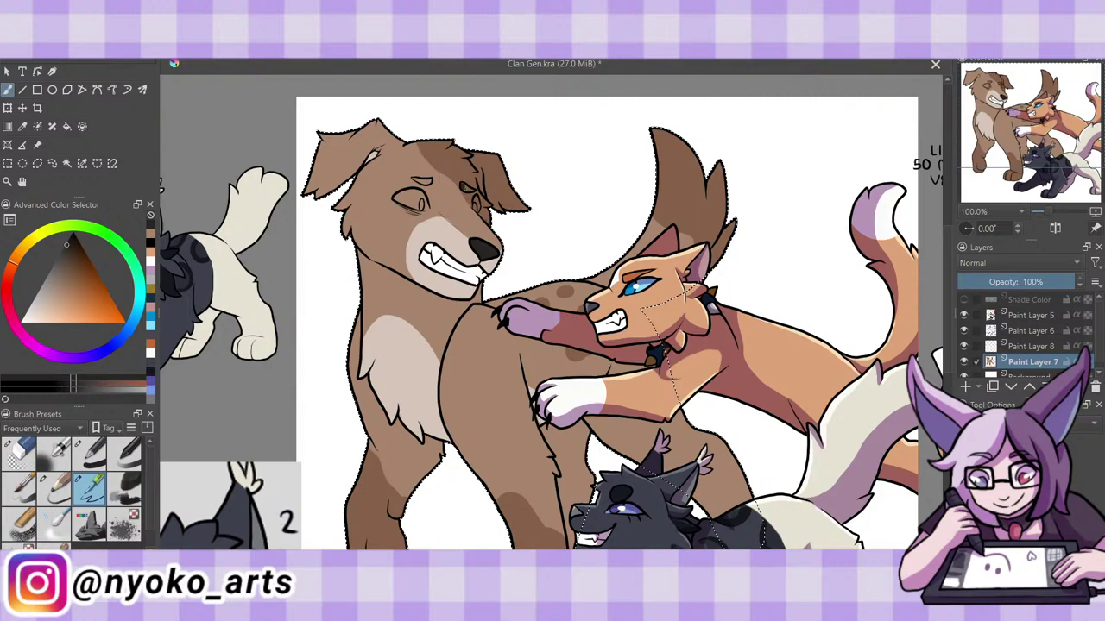
{"action": "left_click_drag", "start_coordinate": [464, 185], "coordinate": [472, 190]}
Colour the whites of both dog eyes white and the irises dark brown, and save the document.
{"action": "left_click", "coordinate": [150, 260]}
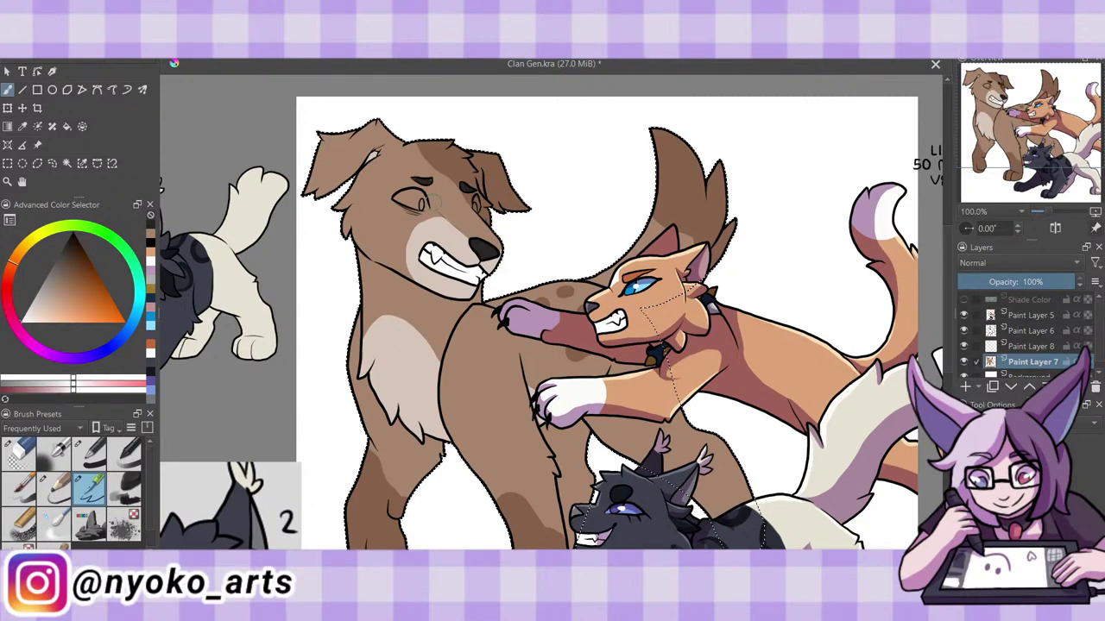
{"action": "mouse_move", "coordinate": [398, 197]}
{"action": "left_mouse_down"}
{"action": "mouse_move", "coordinate": [426, 205]}
{"action": "mouse_move", "coordinate": [408, 195]}
{"action": "left_mouse_up"}
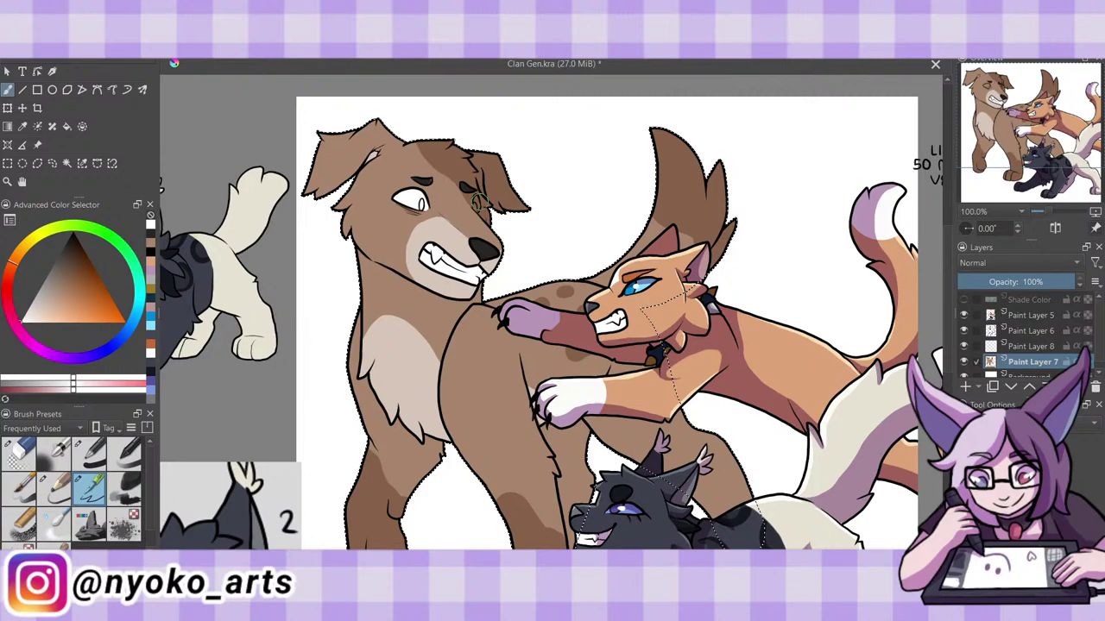
{"action": "left_click", "coordinate": [480, 202], "text": "ctrl"}
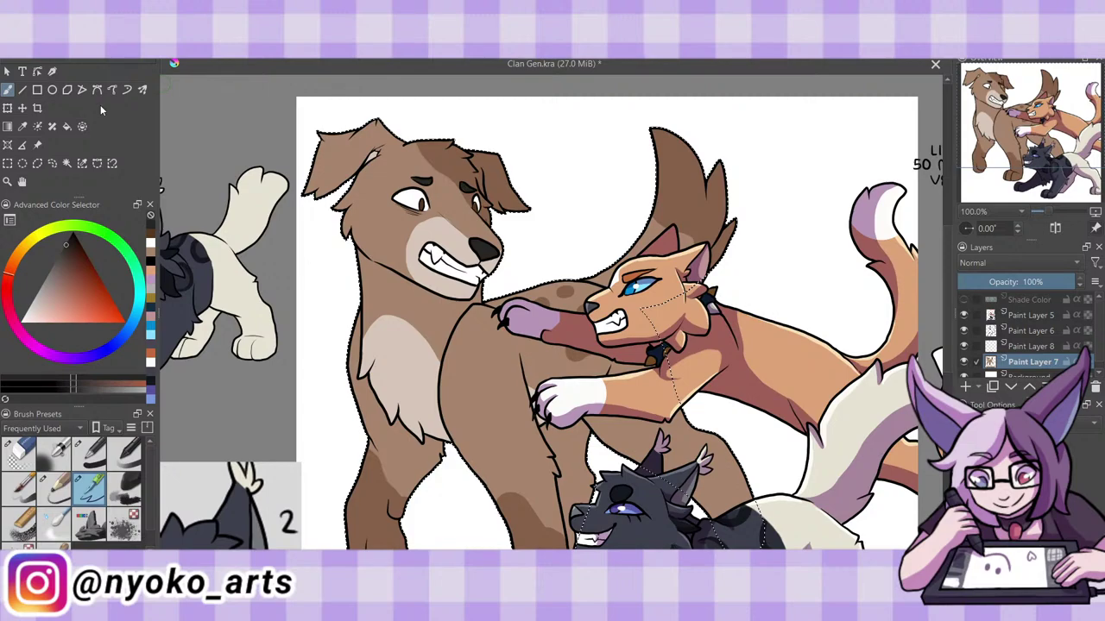
{"action": "key", "text": "ctrl+s"}
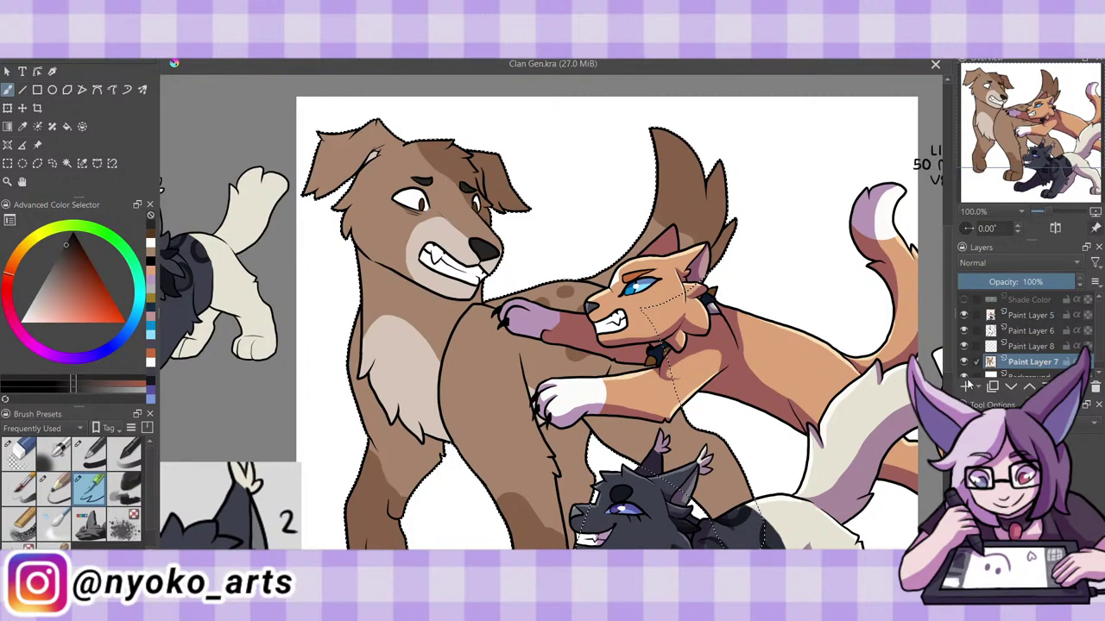
On the dog's Multiply layer, paint light purple shadows over the neck and upper chest beneath the jaw.
{"action": "left_click", "coordinate": [1027, 346]}
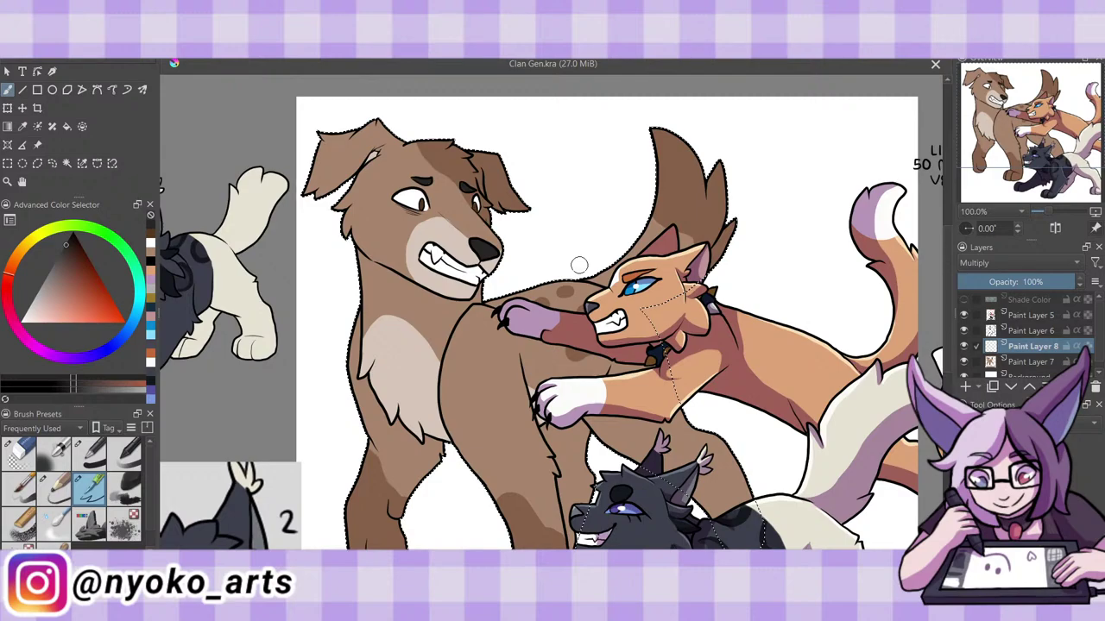
{"action": "left_click", "coordinate": [850, 466], "text": "ctrl"}
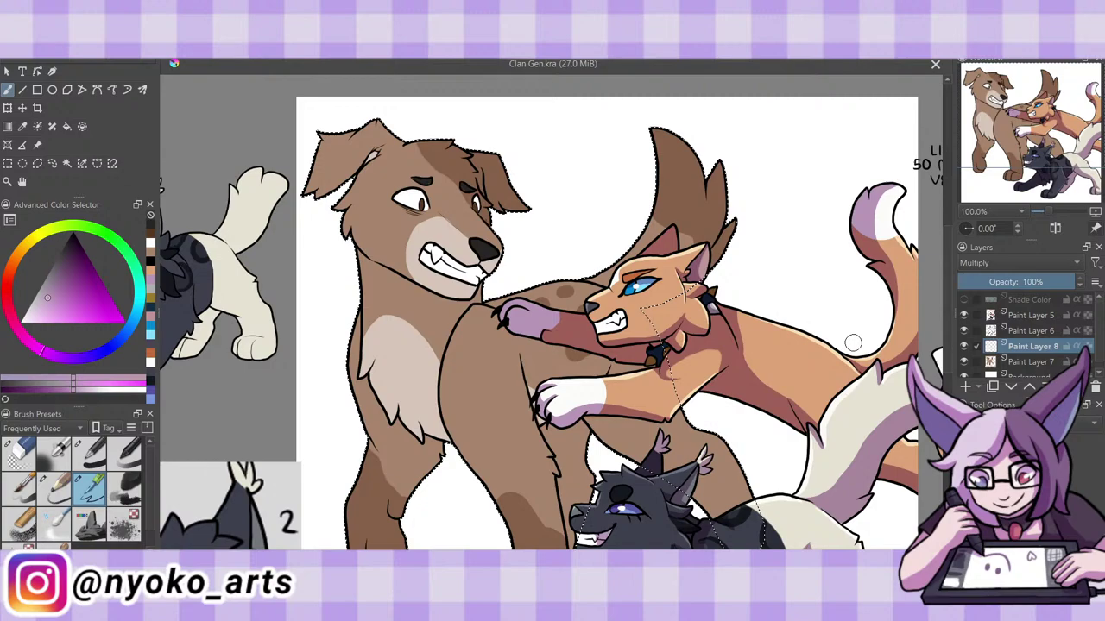
{"action": "scroll", "coordinate": [853, 342], "scroll_direction": "down", "scroll_amount": 2}
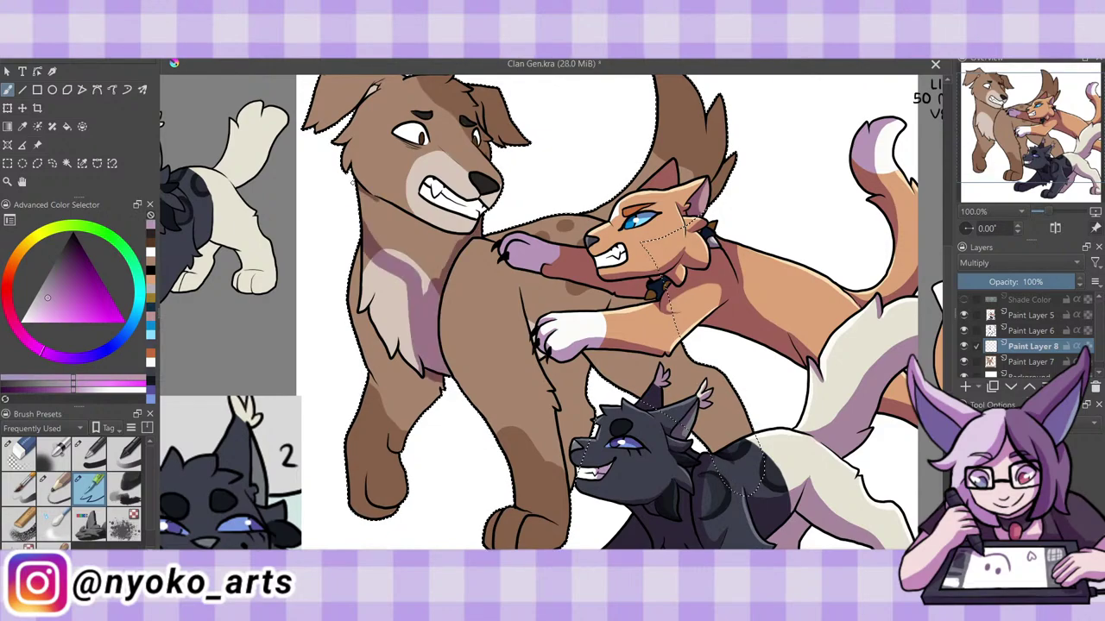
{"action": "left_click_drag", "start_coordinate": [464, 235], "coordinate": [404, 214]}
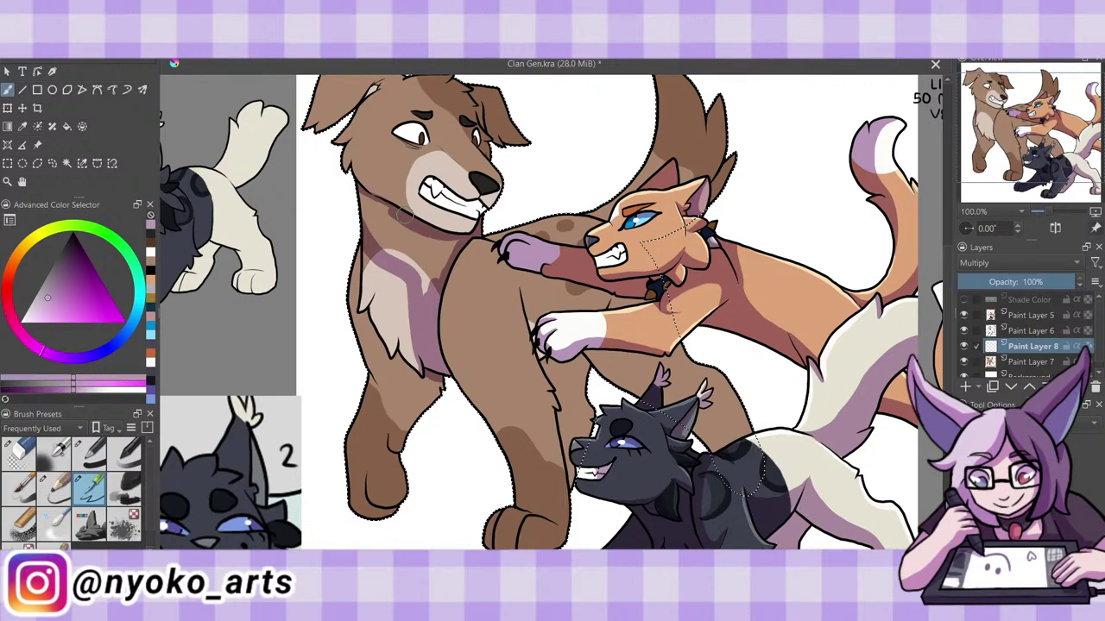
{"action": "left_click_drag", "start_coordinate": [404, 214], "coordinate": [366, 198]}
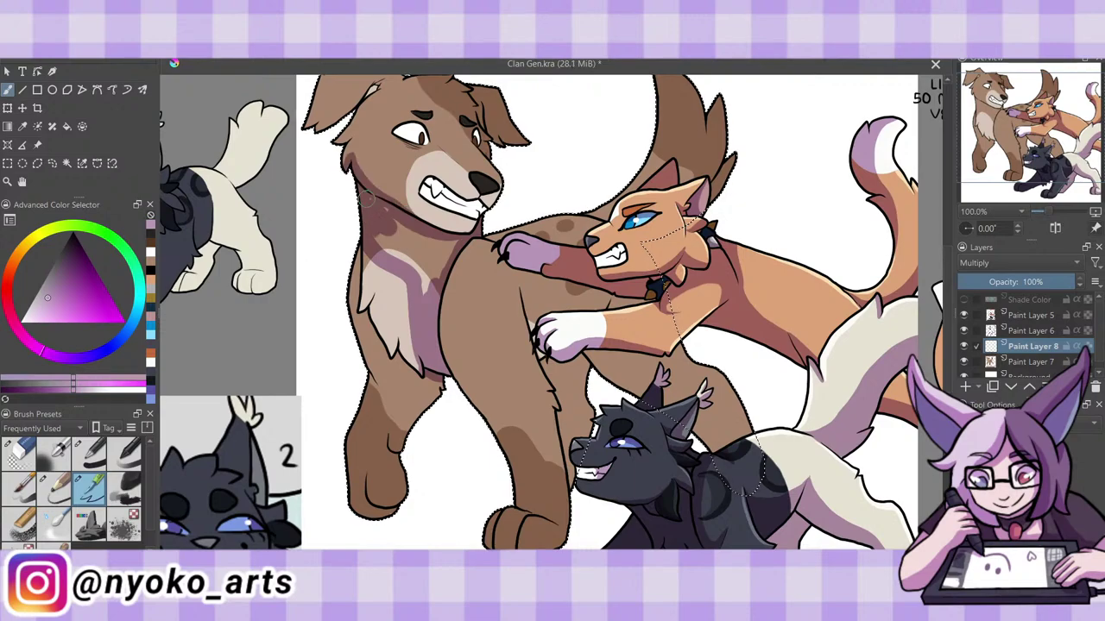
{"action": "left_click_drag", "start_coordinate": [366, 198], "coordinate": [399, 237]}
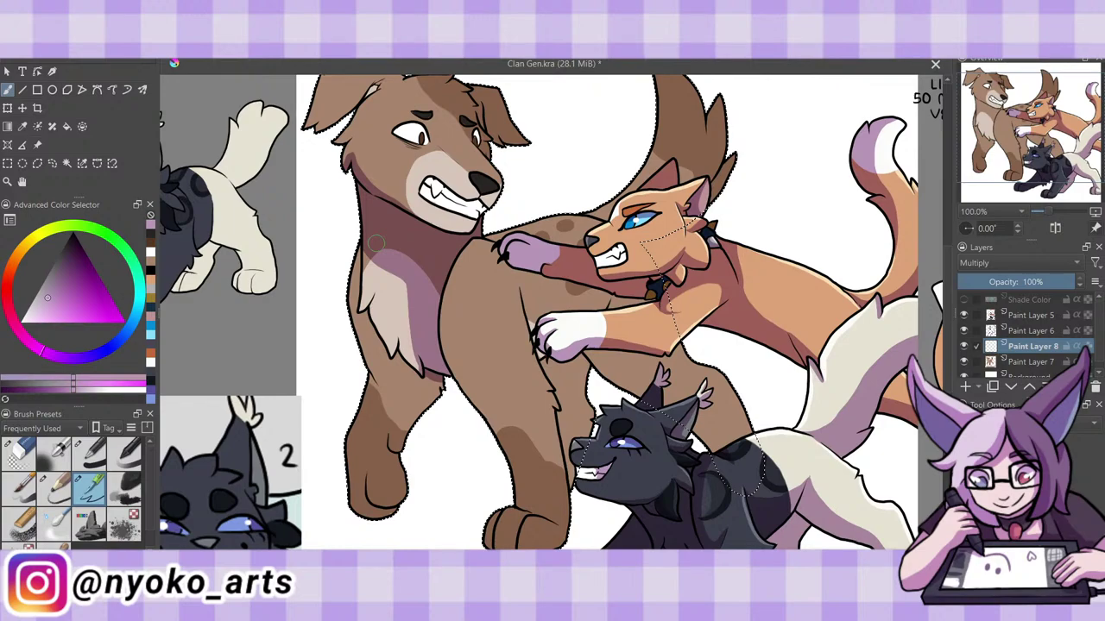
Shade the dog's far, raised front leg in the same purple, from the paw up along the shoulder edge.
{"action": "left_click", "coordinate": [365, 448]}
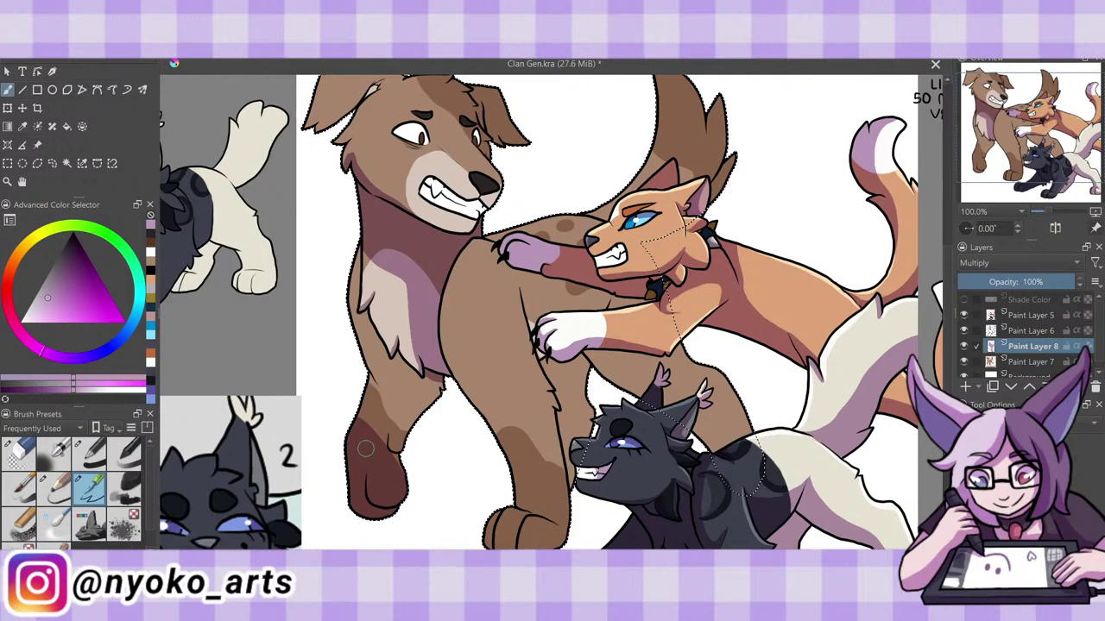
{"action": "left_click", "coordinate": [389, 406]}
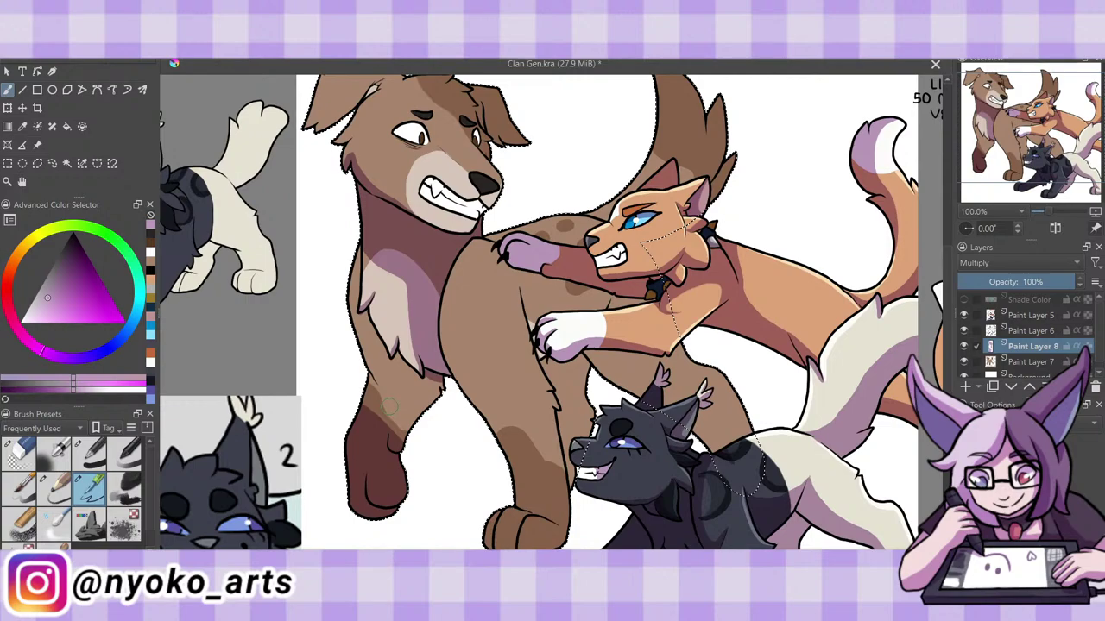
{"action": "left_click", "coordinate": [392, 368]}
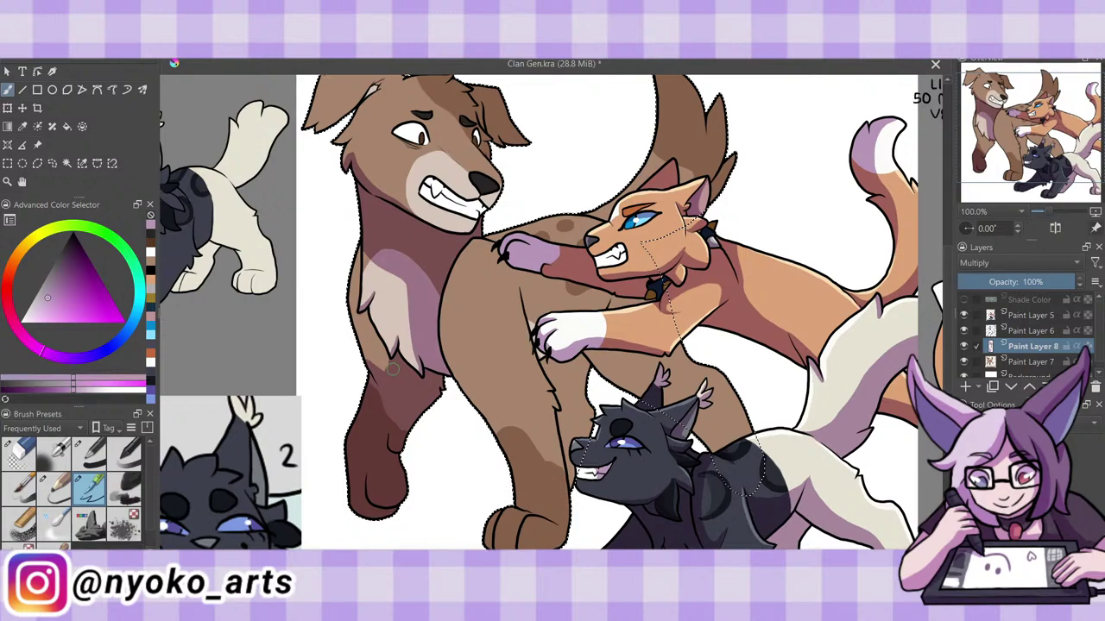
{"action": "mouse_move", "coordinate": [393, 369]}
{"action": "left_mouse_down"}
{"action": "mouse_move", "coordinate": [354, 320]}
{"action": "mouse_move", "coordinate": [357, 266]}
{"action": "left_mouse_up"}
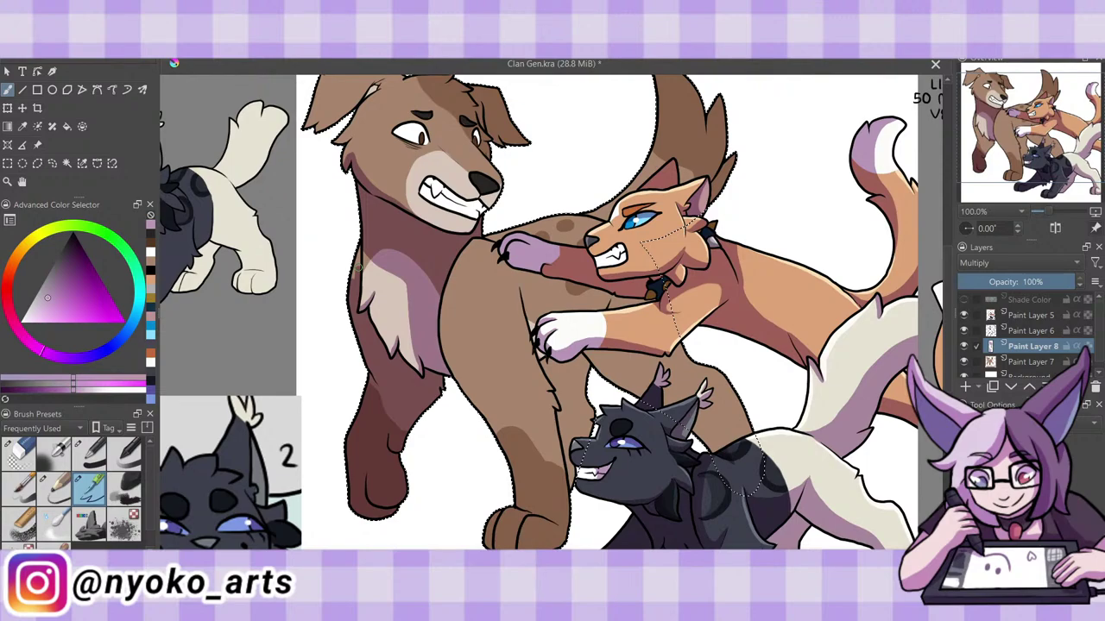
{"action": "key", "text": "ctrl+z"}
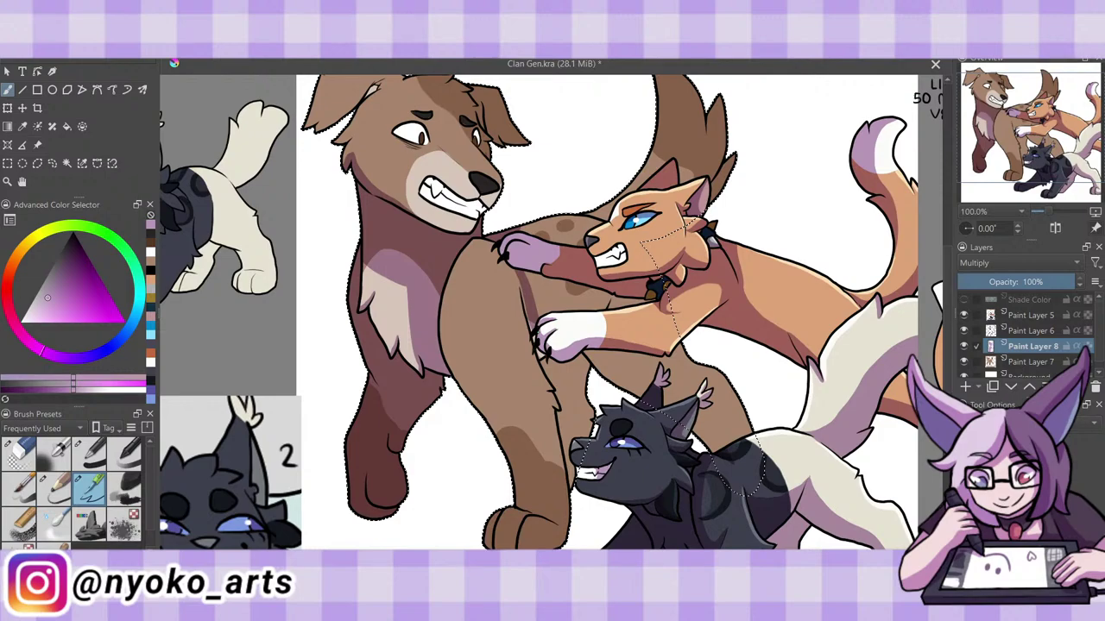
Paint shadows on the dog's flank beneath the orange cat's foreleg and along the rear of the tail.
{"action": "left_click_drag", "start_coordinate": [523, 281], "coordinate": [639, 298]}
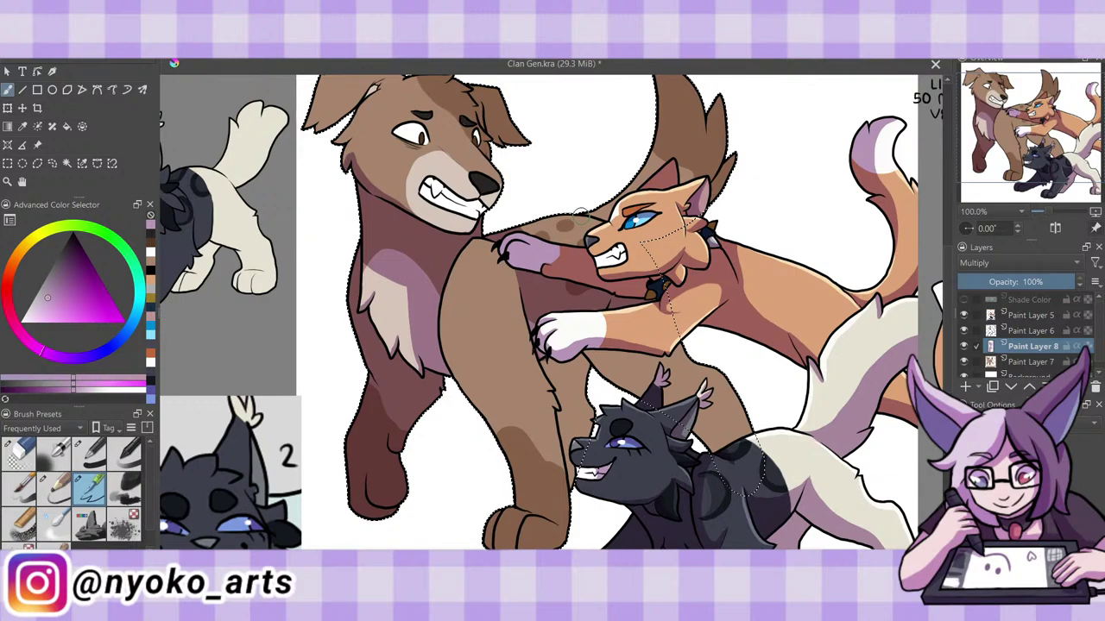
{"action": "left_click_drag", "start_coordinate": [718, 105], "coordinate": [690, 200]}
{"action": "scroll", "coordinate": [948, 348], "scroll_direction": "up", "scroll_amount": 2}
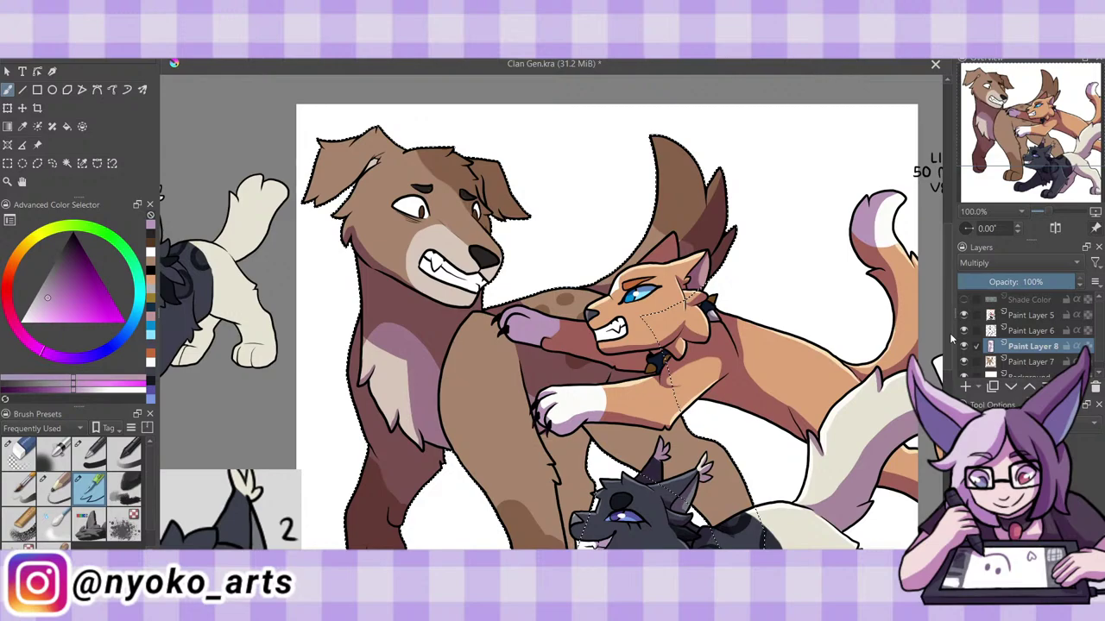
{"action": "key", "text": "ctrl+z"}
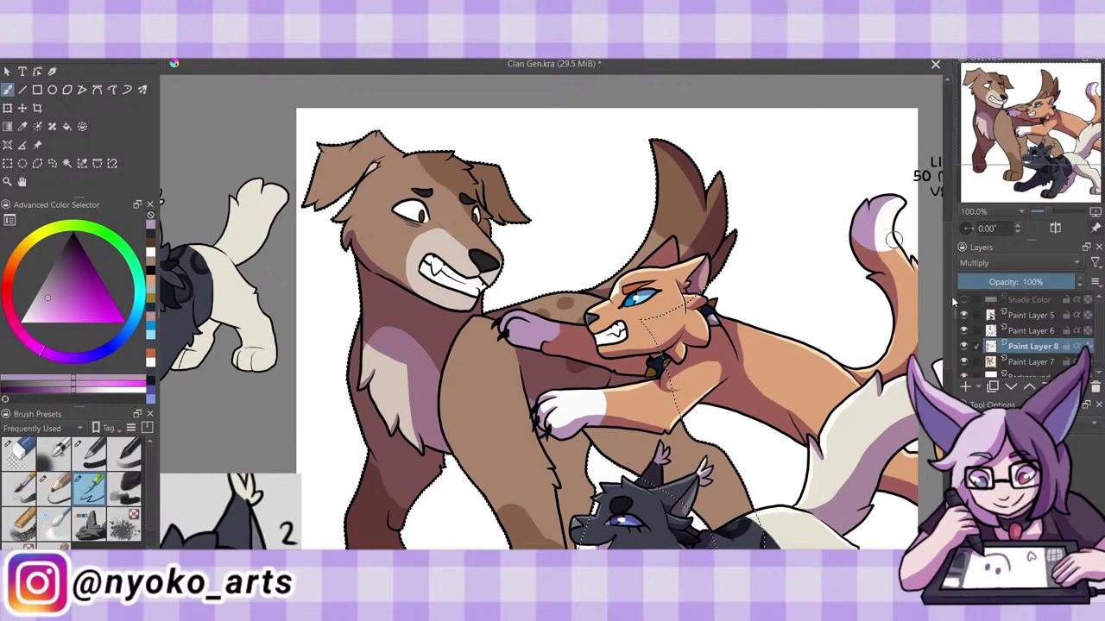
{"action": "scroll", "coordinate": [634, 321], "scroll_direction": "down", "scroll_amount": 2}
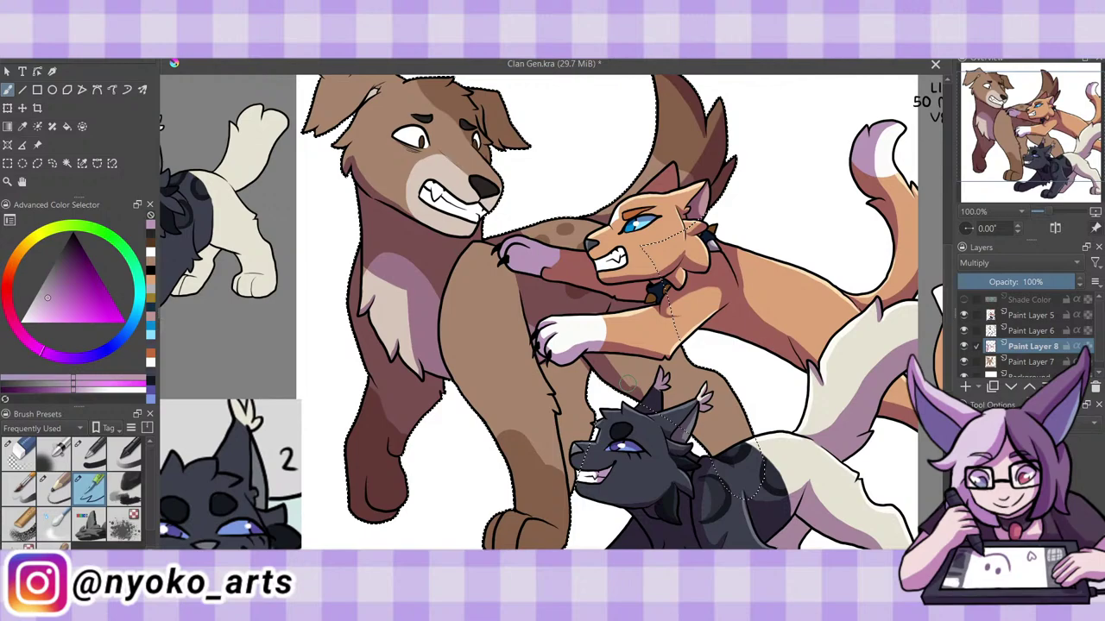
Shade the dog's belly and both hind legs below the orange cat.
{"action": "mouse_move", "coordinate": [628, 383]}
{"action": "left_mouse_down"}
{"action": "mouse_move", "coordinate": [567, 420]}
{"action": "mouse_move", "coordinate": [557, 395]}
{"action": "left_mouse_up"}
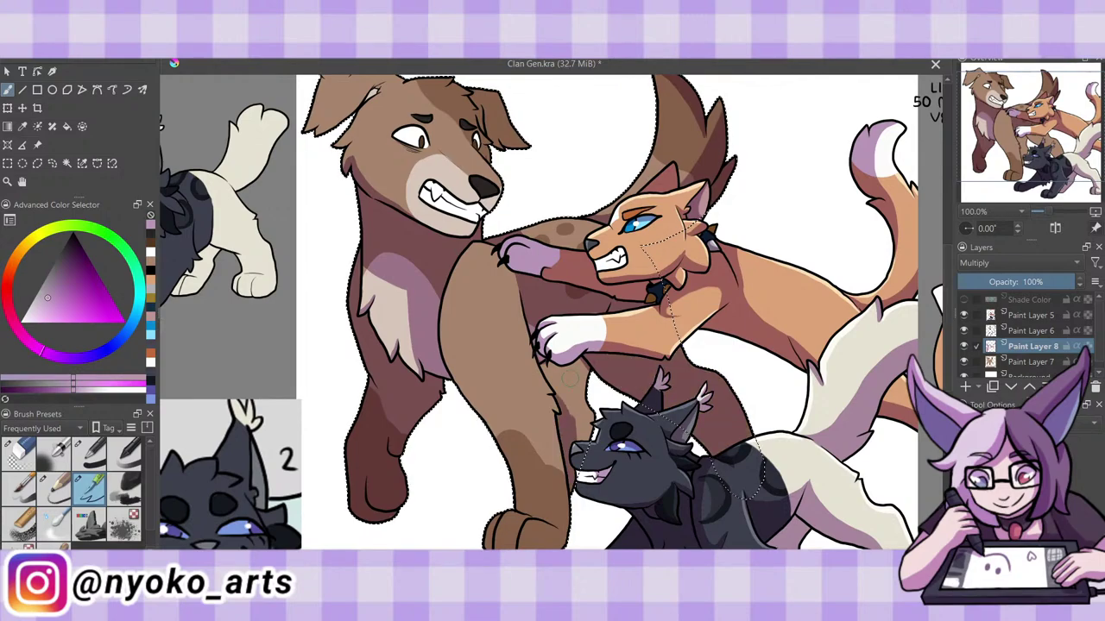
{"action": "key", "text": "ctrl+z"}
{"action": "mouse_move", "coordinate": [574, 375]}
{"action": "left_mouse_down"}
{"action": "mouse_move", "coordinate": [562, 399]}
{"action": "mouse_move", "coordinate": [587, 444]}
{"action": "mouse_move", "coordinate": [594, 425]}
{"action": "left_mouse_up"}
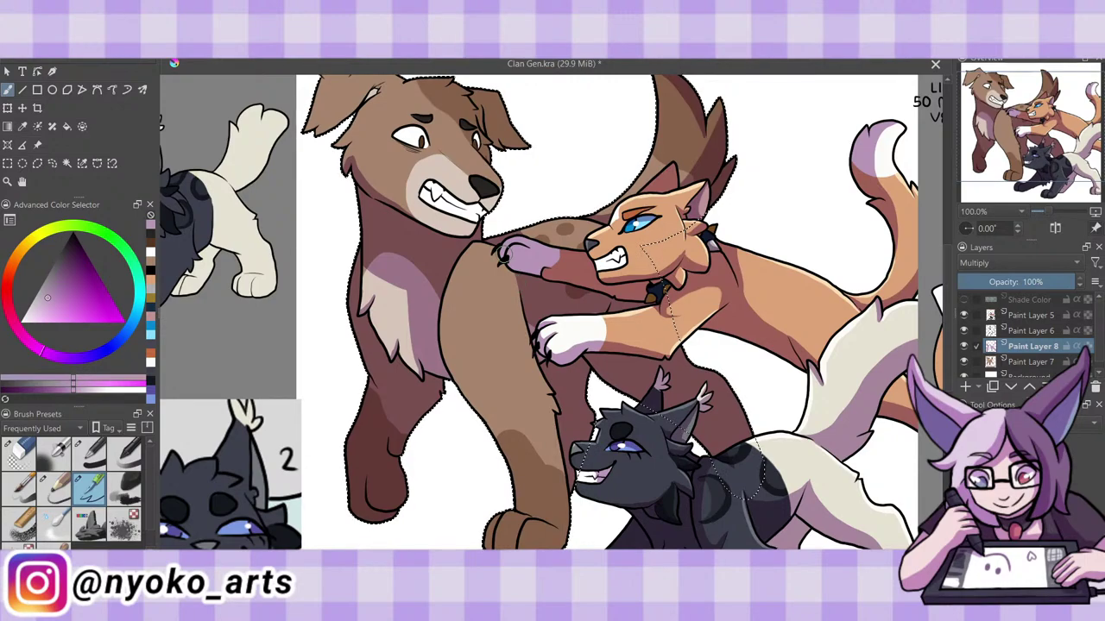
Paint the shadow down the front edge of the dog's near foreleg and its paw, and save the document.
{"action": "mouse_move", "coordinate": [499, 250]}
{"action": "left_mouse_down"}
{"action": "mouse_move", "coordinate": [505, 431]}
{"action": "mouse_move", "coordinate": [479, 290]}
{"action": "left_mouse_up"}
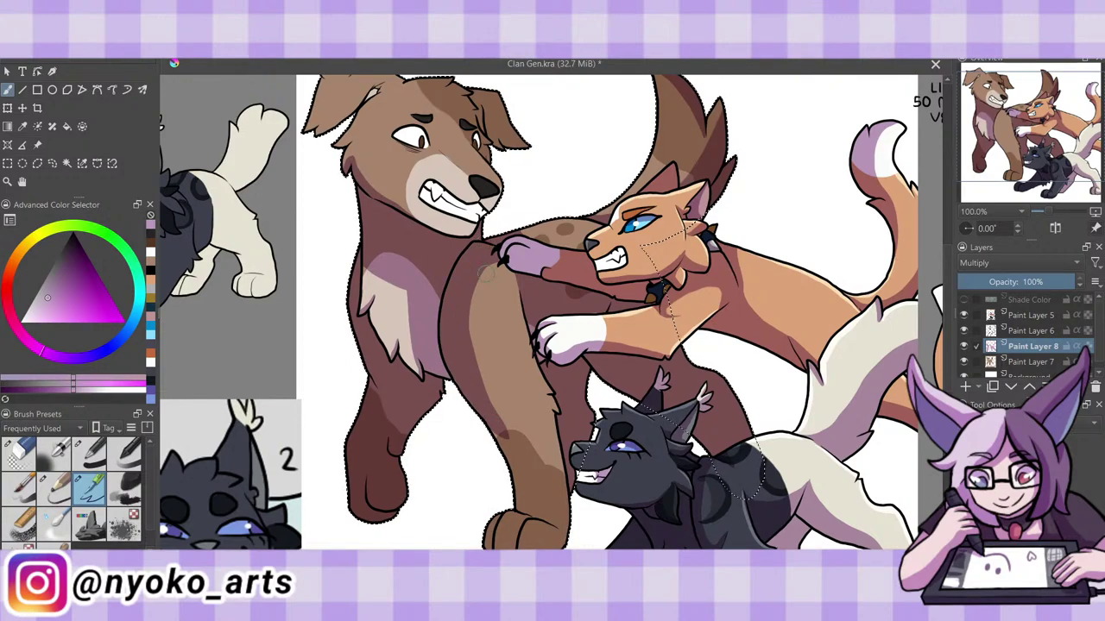
{"action": "key", "text": "ctrl+z"}
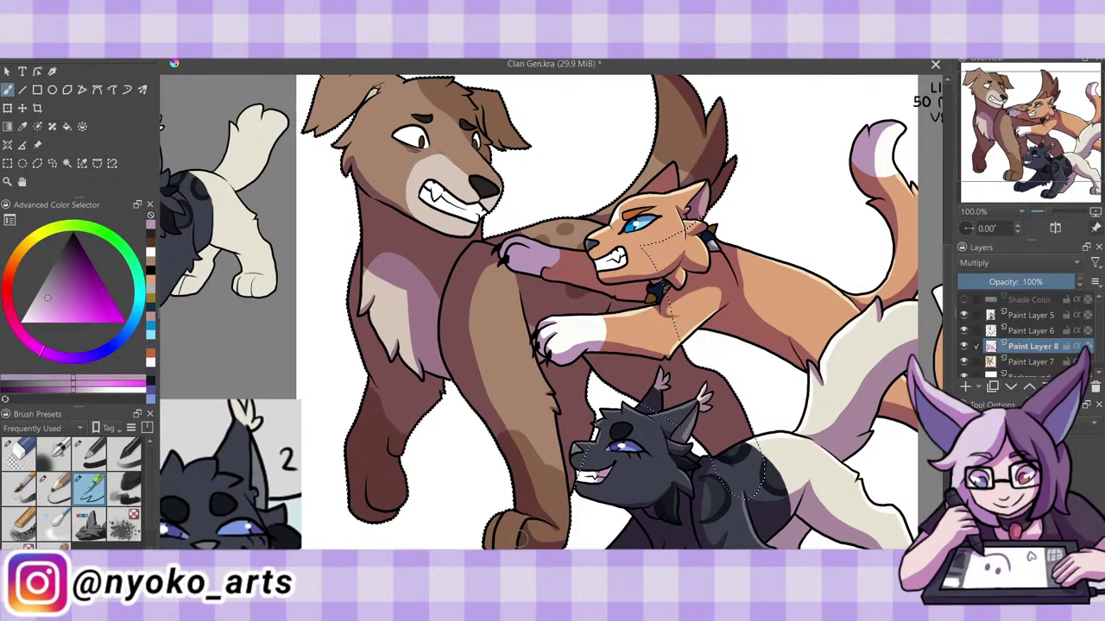
{"action": "left_click_drag", "start_coordinate": [486, 542], "coordinate": [494, 528]}
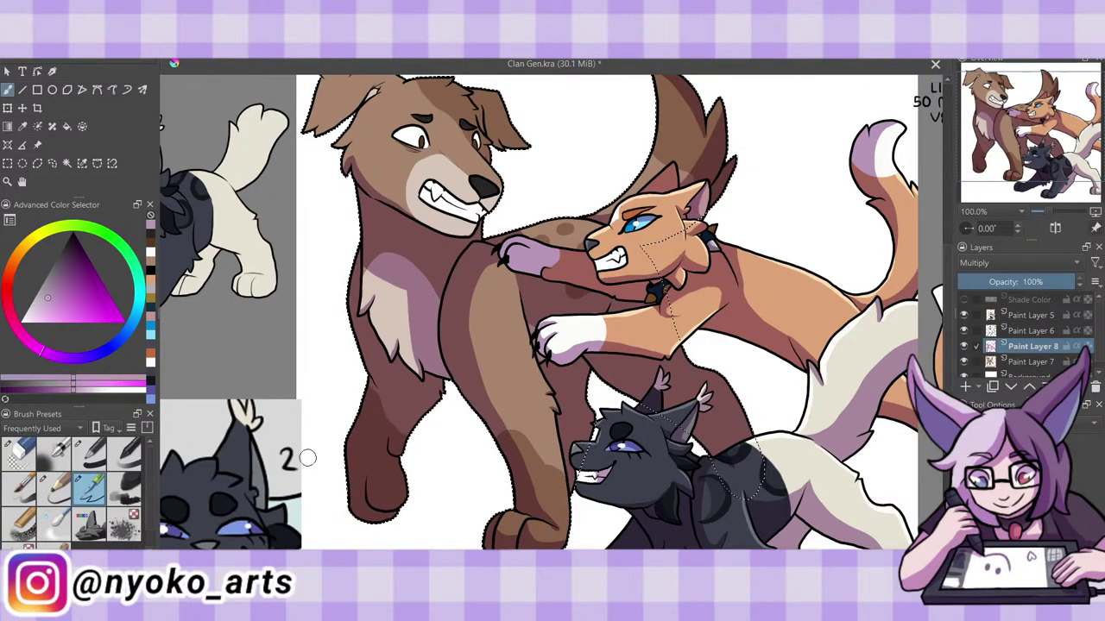
{"action": "left_click", "coordinate": [19, 453]}
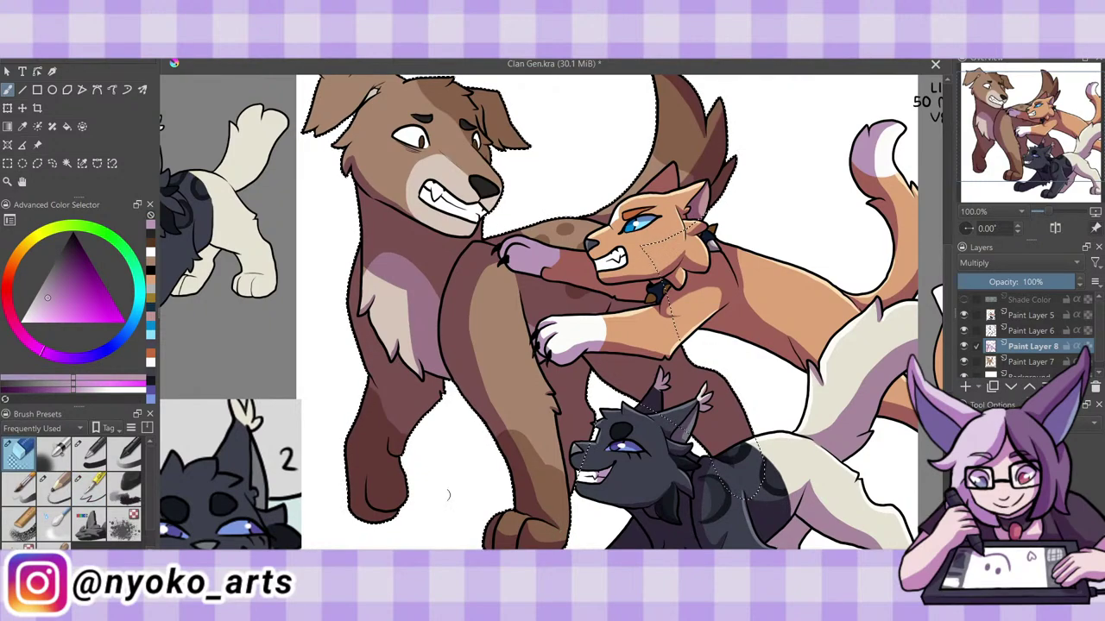
{"action": "key", "text": "slash"}
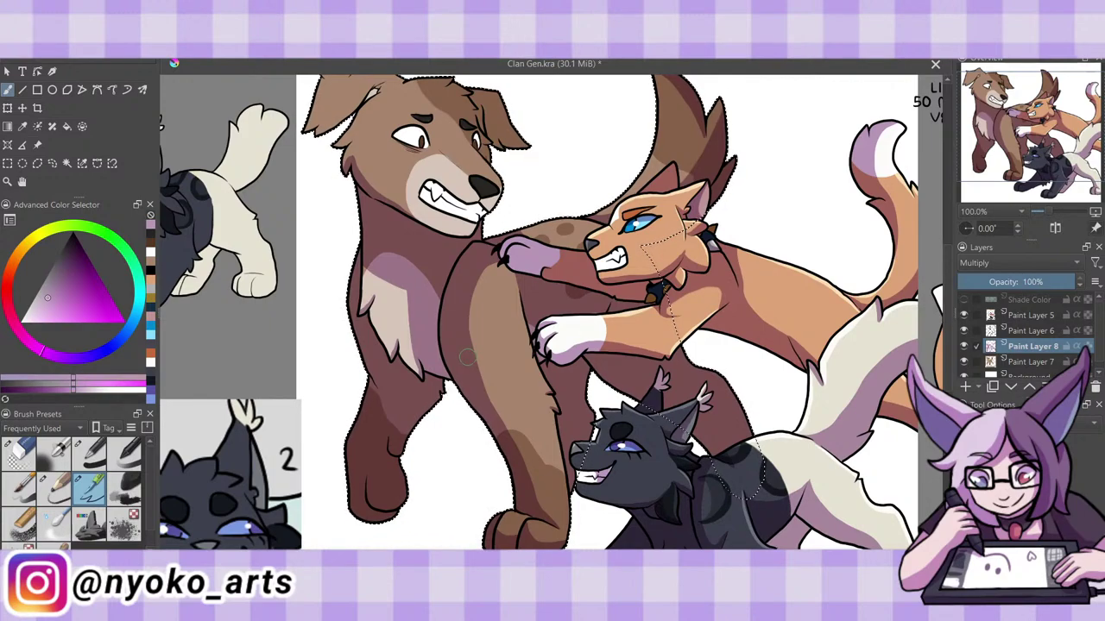
{"action": "key", "text": "ctrl+s"}
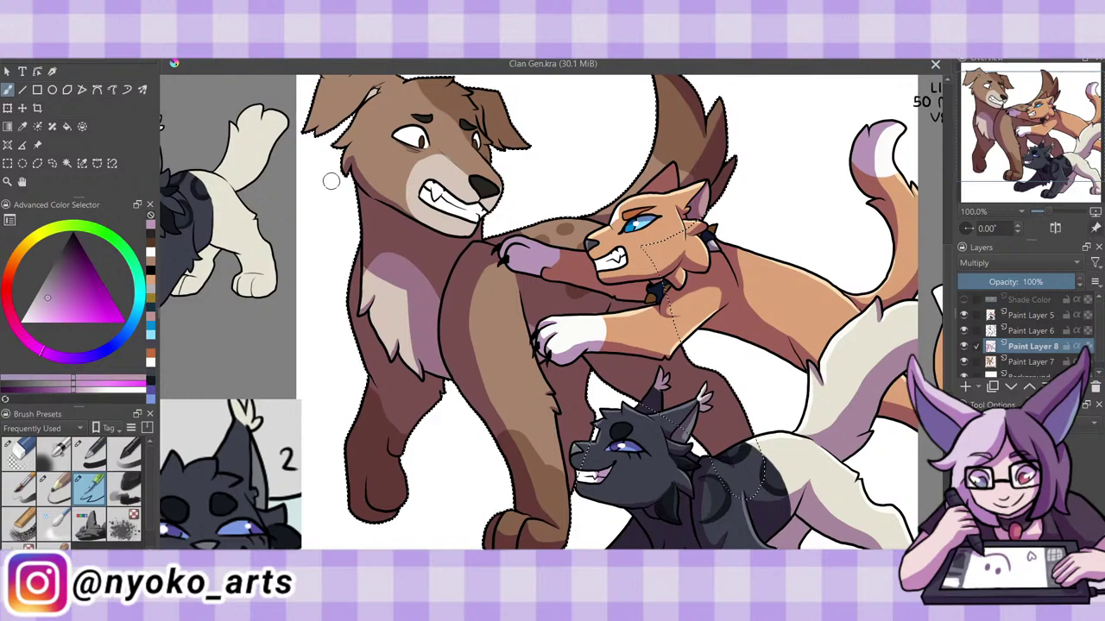
Shade the inner fold and outer edge of the dog's near ear, switching between brush and eraser for cleanup.
{"action": "scroll", "coordinate": [875, 358], "scroll_direction": "up", "scroll_amount": 3}
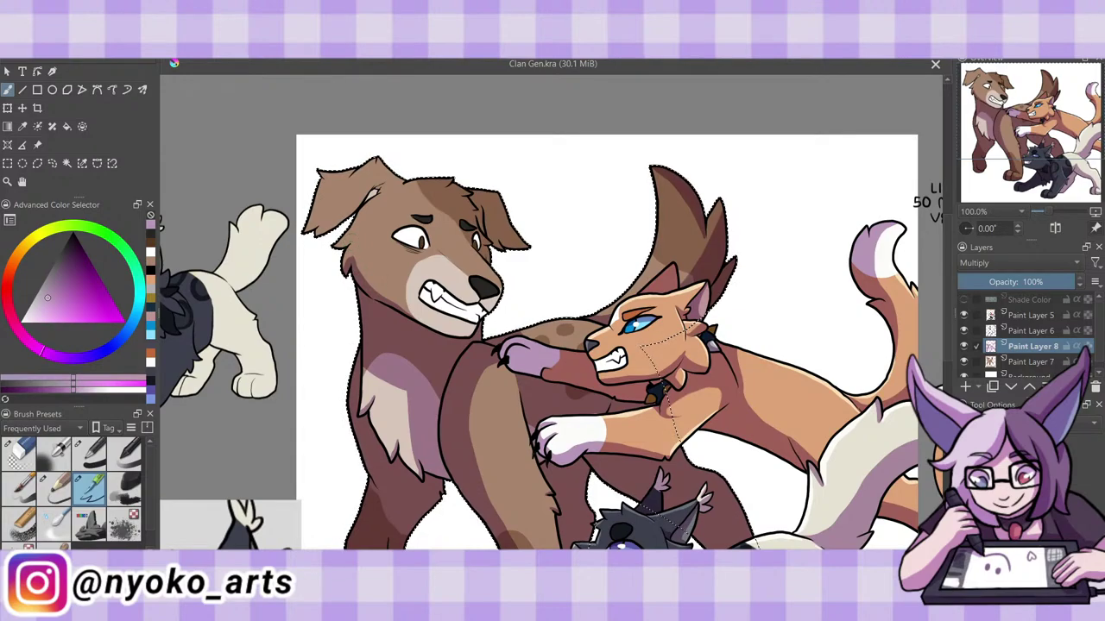
{"action": "left_click", "coordinate": [331, 246]}
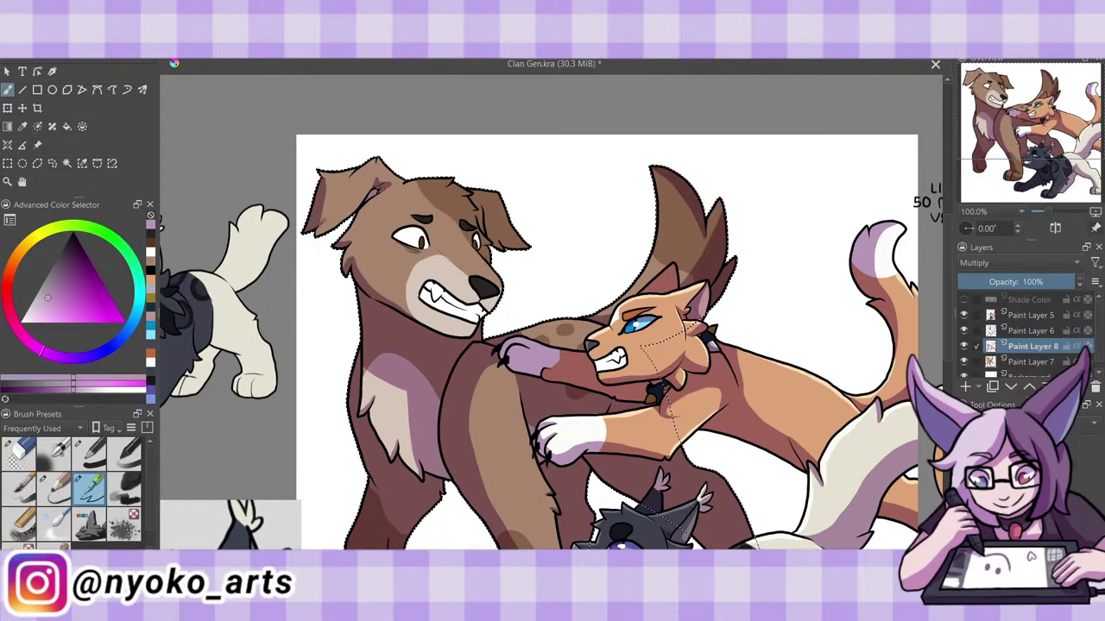
{"action": "left_click_drag", "start_coordinate": [315, 242], "coordinate": [337, 226]}
{"action": "key", "text": "e"}
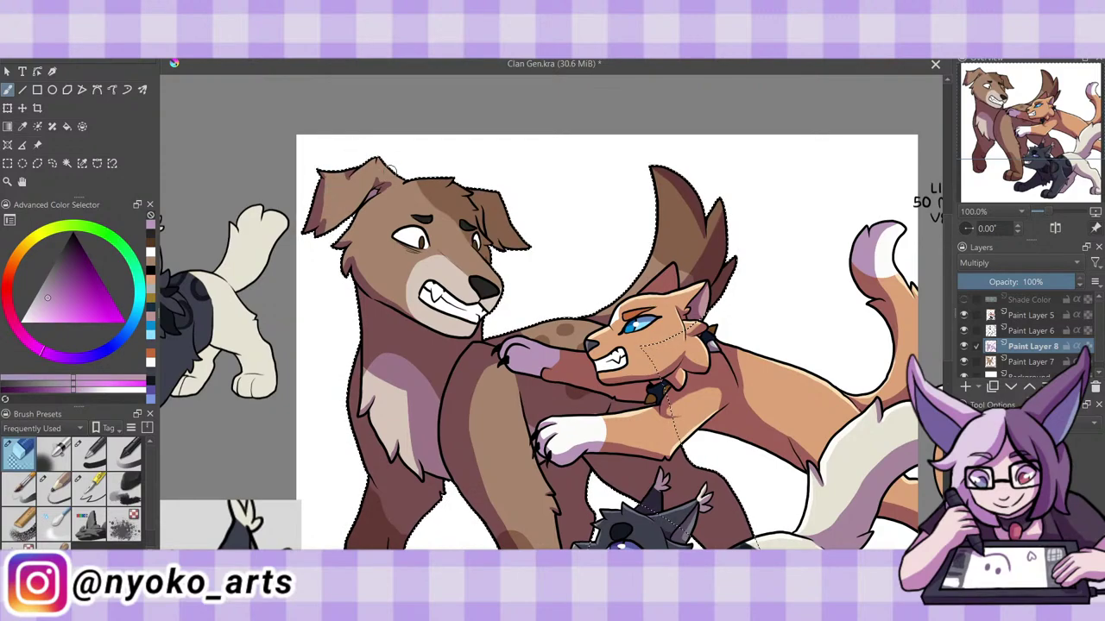
{"action": "key", "text": "e"}
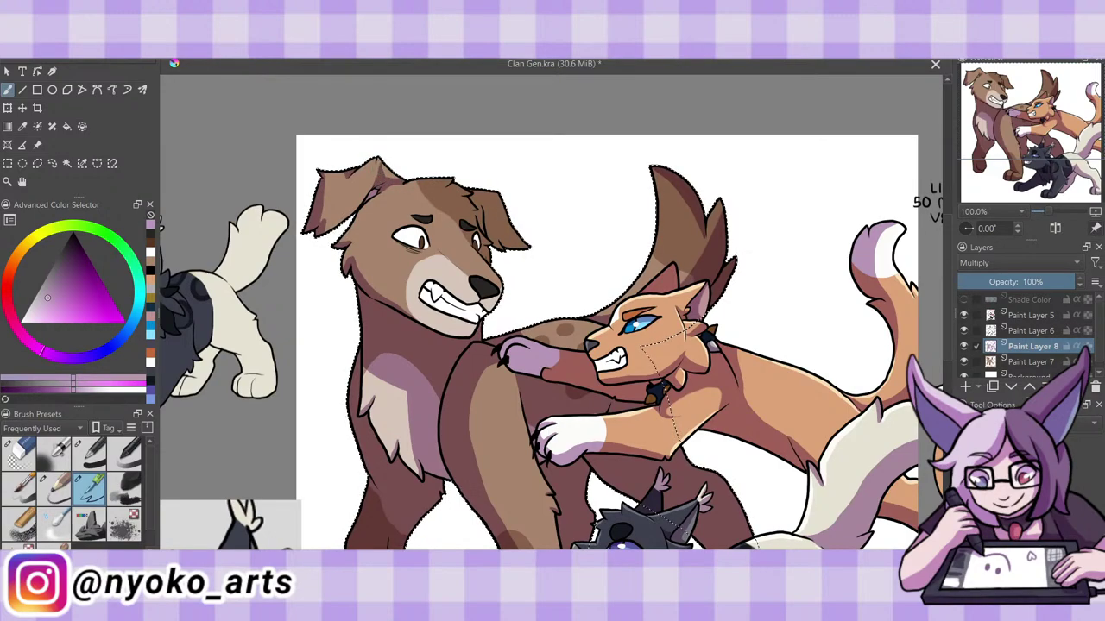
{"action": "key", "text": "e"}
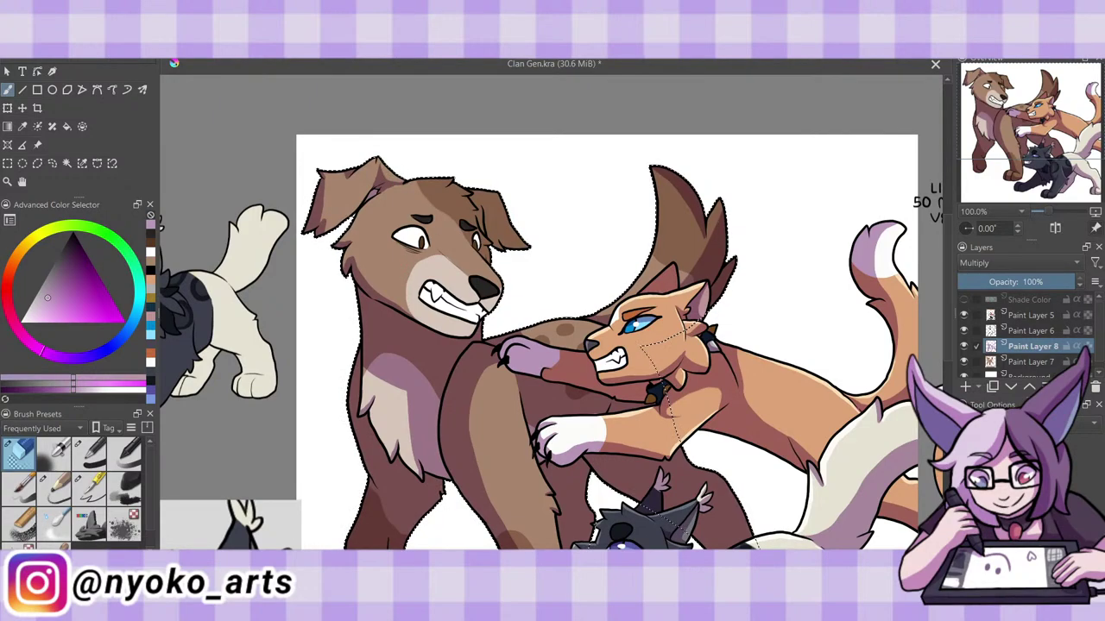
{"action": "key", "text": "e"}
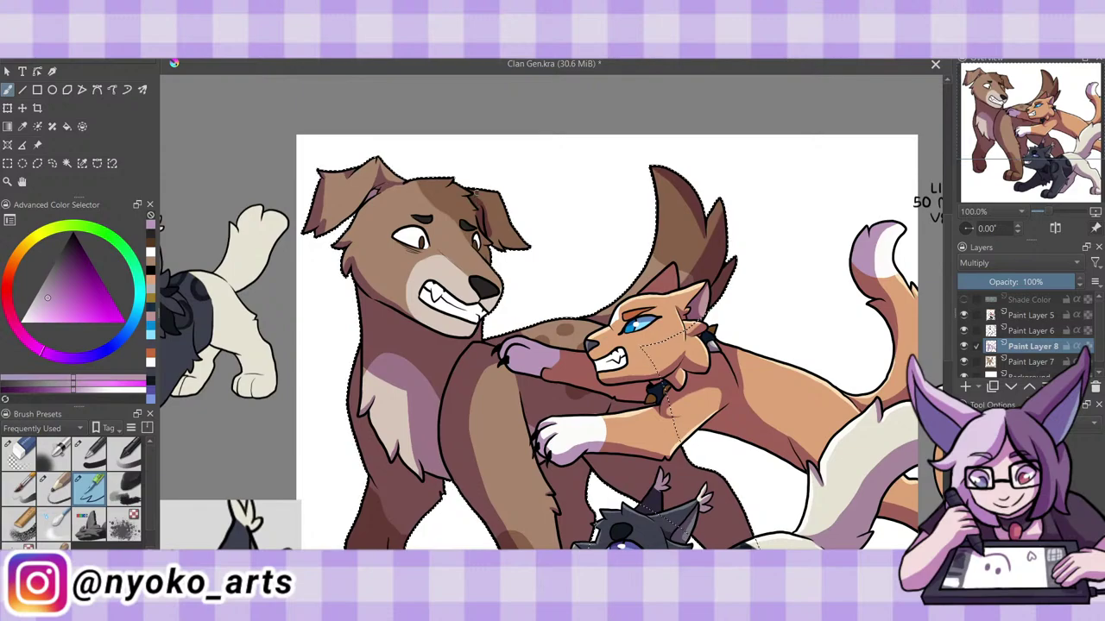
Shade the dog's far ear and far eye, and erase the stray shadow at the front of the mouth.
{"action": "mouse_move", "coordinate": [474, 194]}
{"action": "left_mouse_down"}
{"action": "mouse_move", "coordinate": [504, 244]}
{"action": "mouse_move", "coordinate": [533, 247]}
{"action": "left_mouse_up"}
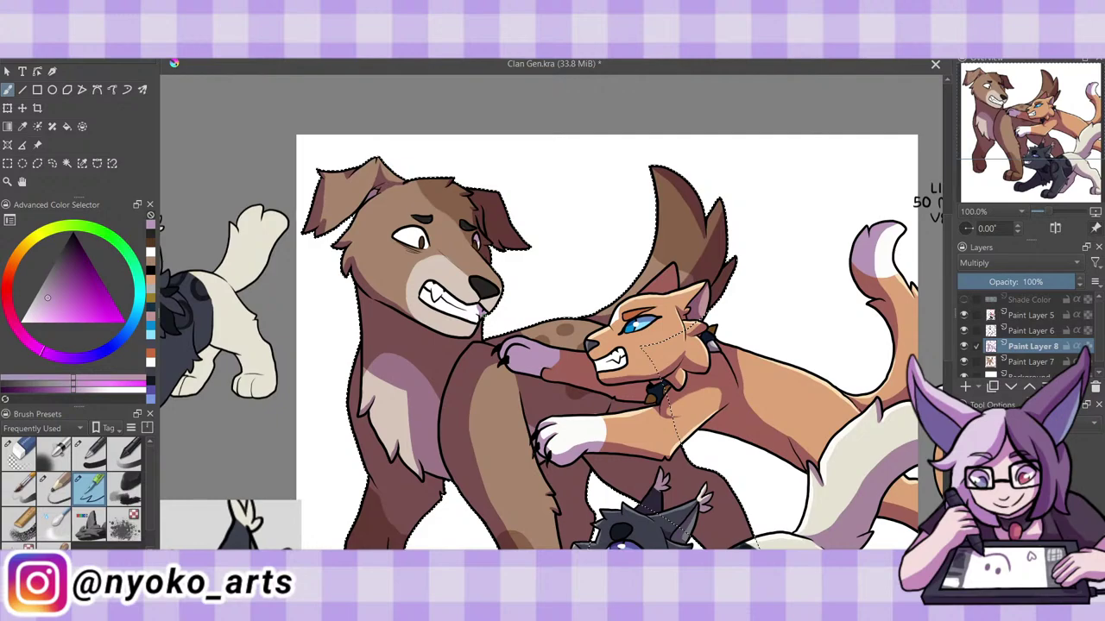
{"action": "key", "text": "slash"}
{"action": "left_click_drag", "start_coordinate": [481, 307], "coordinate": [478, 314]}
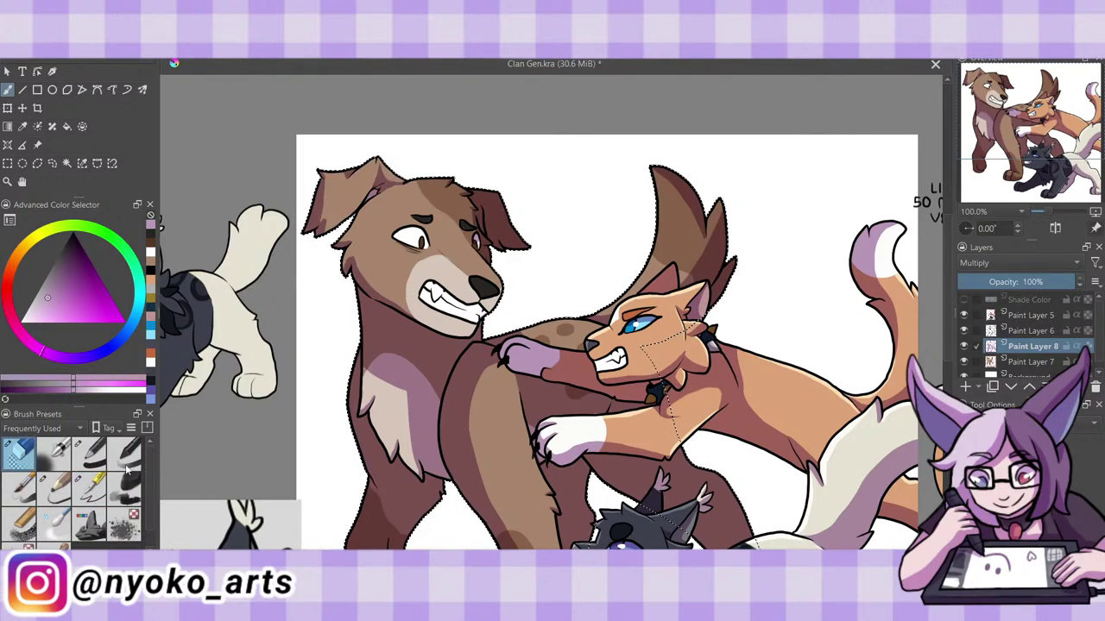
{"action": "key", "text": "e"}
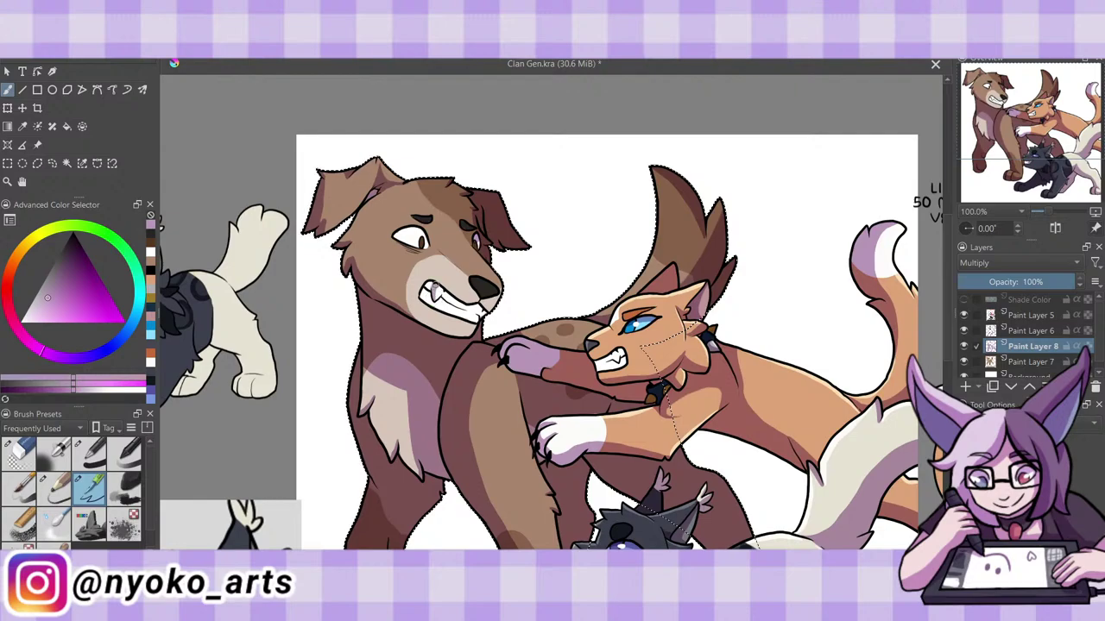
Shade the back teeth at the corner of the dog's mouth.
{"action": "left_click_drag", "start_coordinate": [436, 297], "coordinate": [431, 288]}
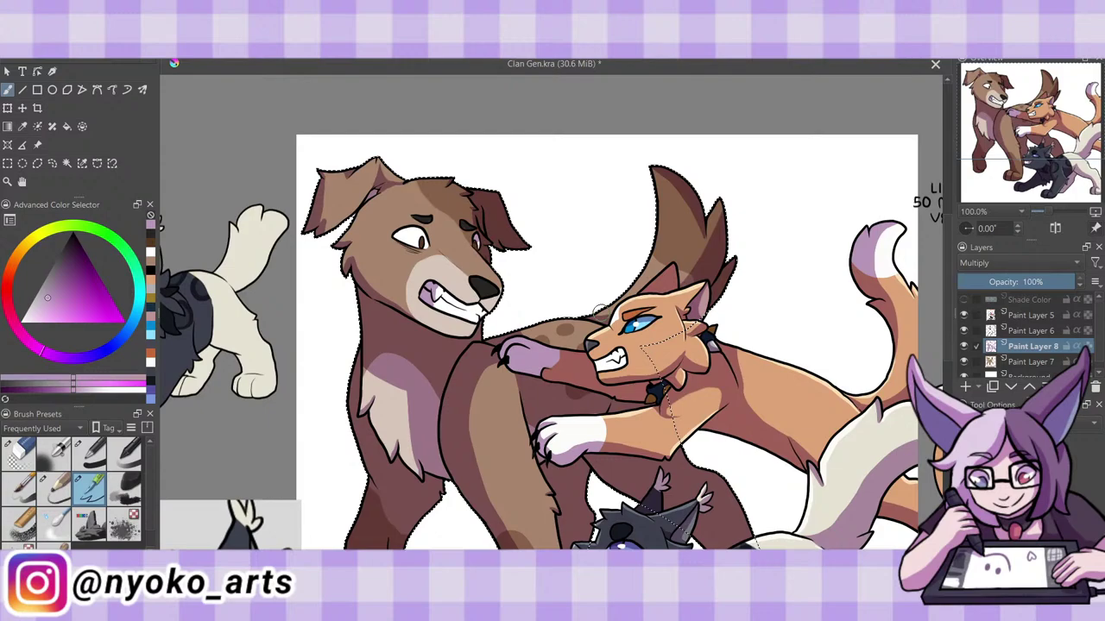
{"action": "left_click_drag", "start_coordinate": [688, 283], "coordinate": [702, 226]}
{"action": "key", "text": "ctrl+z"}
{"action": "scroll", "coordinate": [587, 310], "scroll_direction": "down", "scroll_amount": 2}
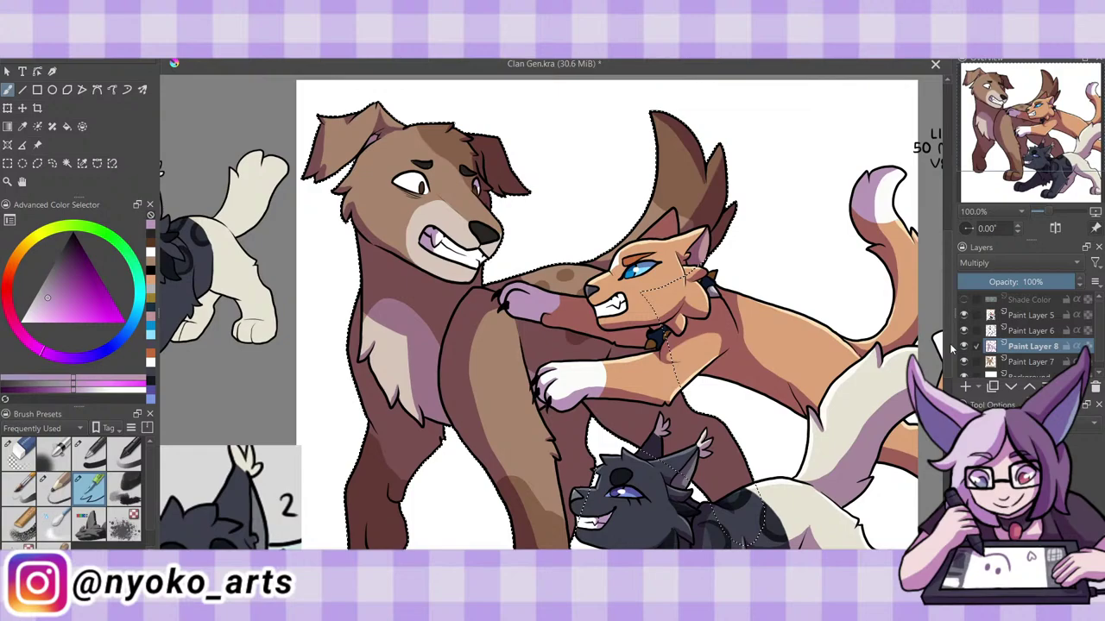
{"action": "scroll", "coordinate": [952, 348], "scroll_direction": "down", "scroll_amount": 1}
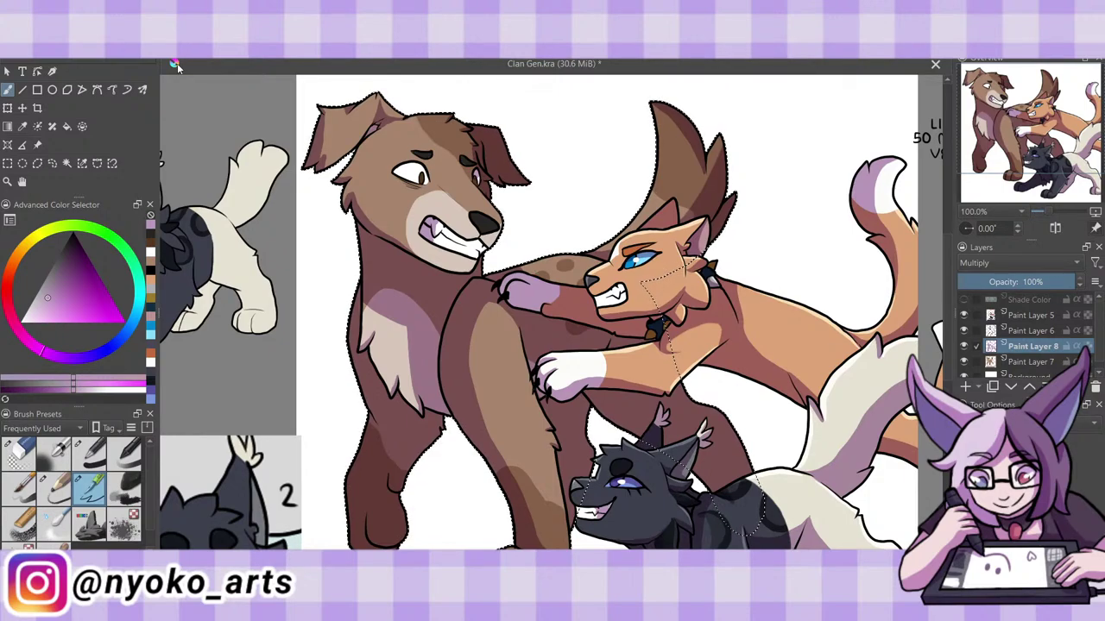
Merge the dog's shadow layer into Paint Layer 7 and paint white rim highlights on a new layer along its ears, head, chest and body.
{"action": "key", "text": "ctrl+e"}
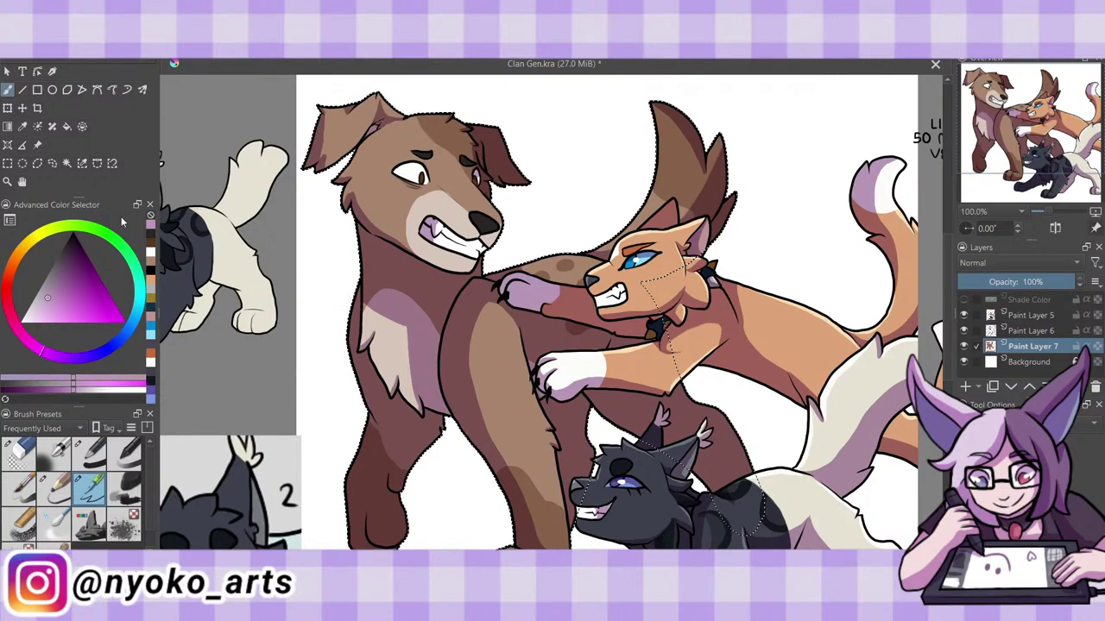
{"action": "left_click", "coordinate": [151, 252]}
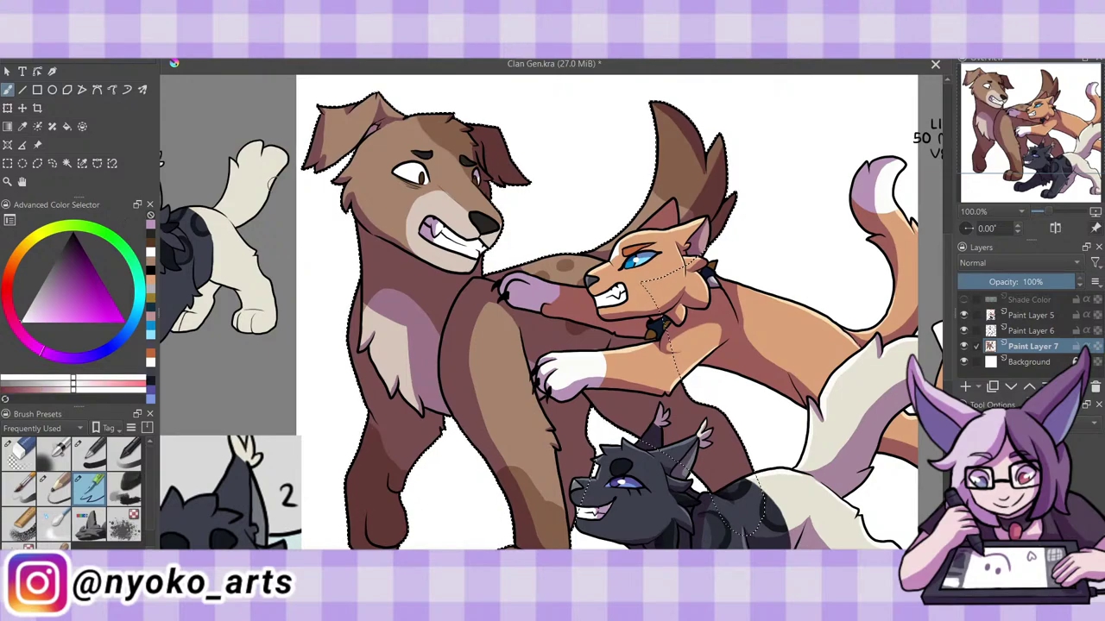
{"action": "key", "text": "Insert"}
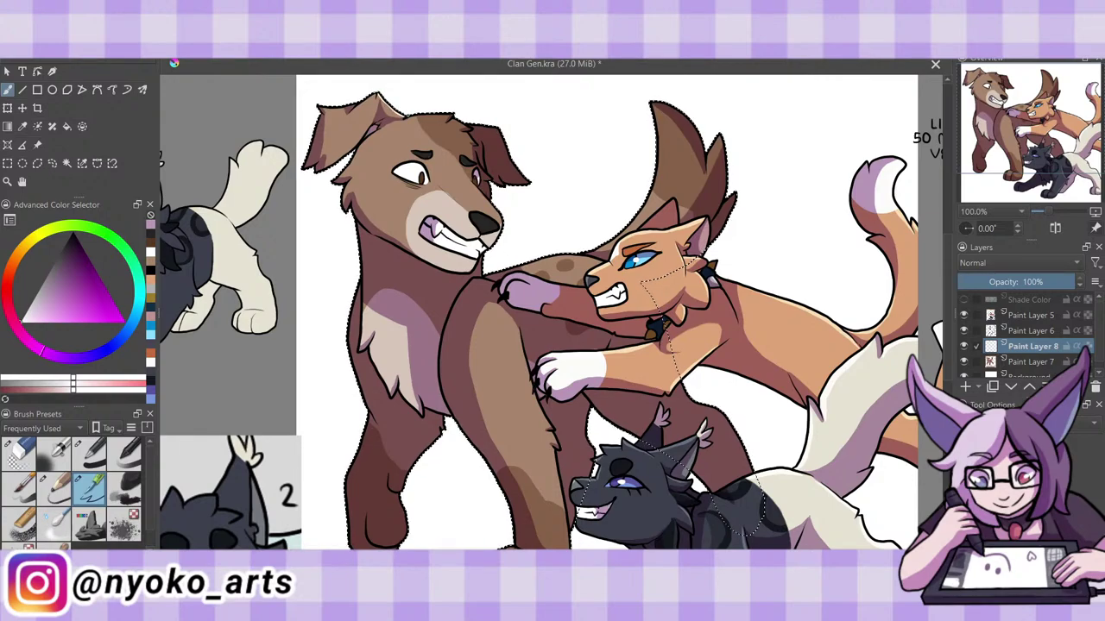
{"action": "left_click_drag", "start_coordinate": [350, 112], "coordinate": [376, 94]}
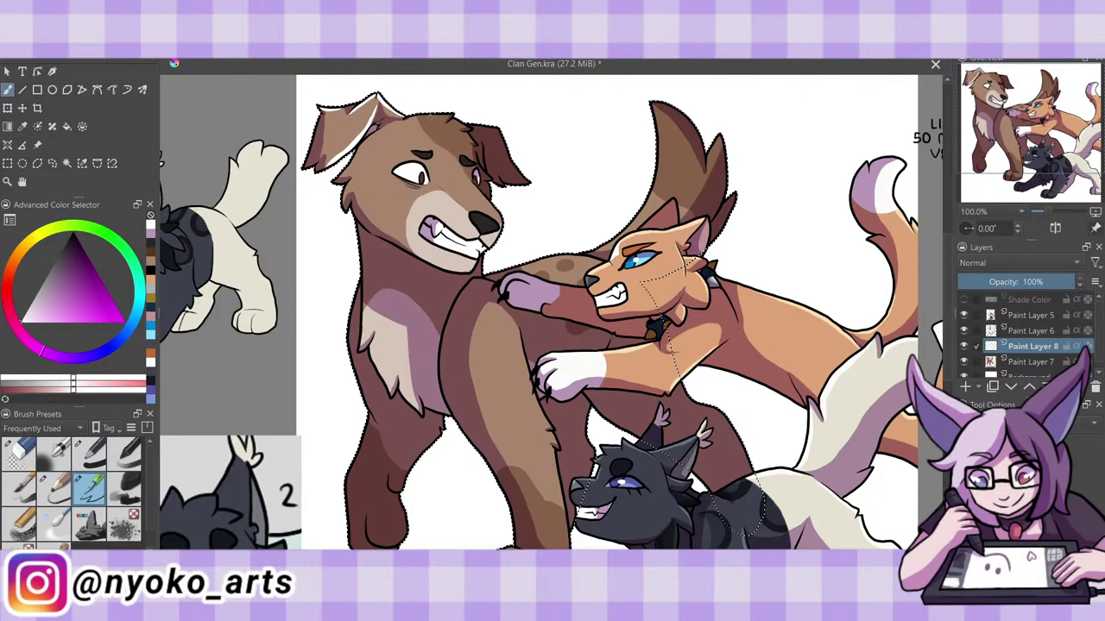
{"action": "left_click_drag", "start_coordinate": [405, 118], "coordinate": [466, 122]}
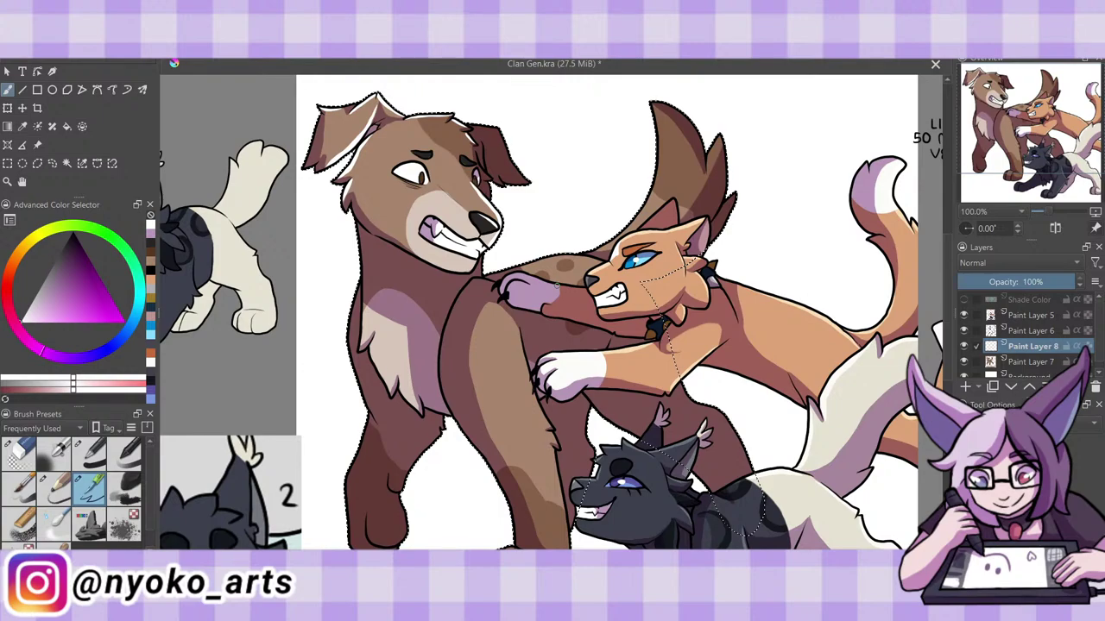
{"action": "left_click_drag", "start_coordinate": [373, 344], "coordinate": [389, 388]}
{"action": "left_click_drag", "start_coordinate": [352, 152], "coordinate": [314, 171]}
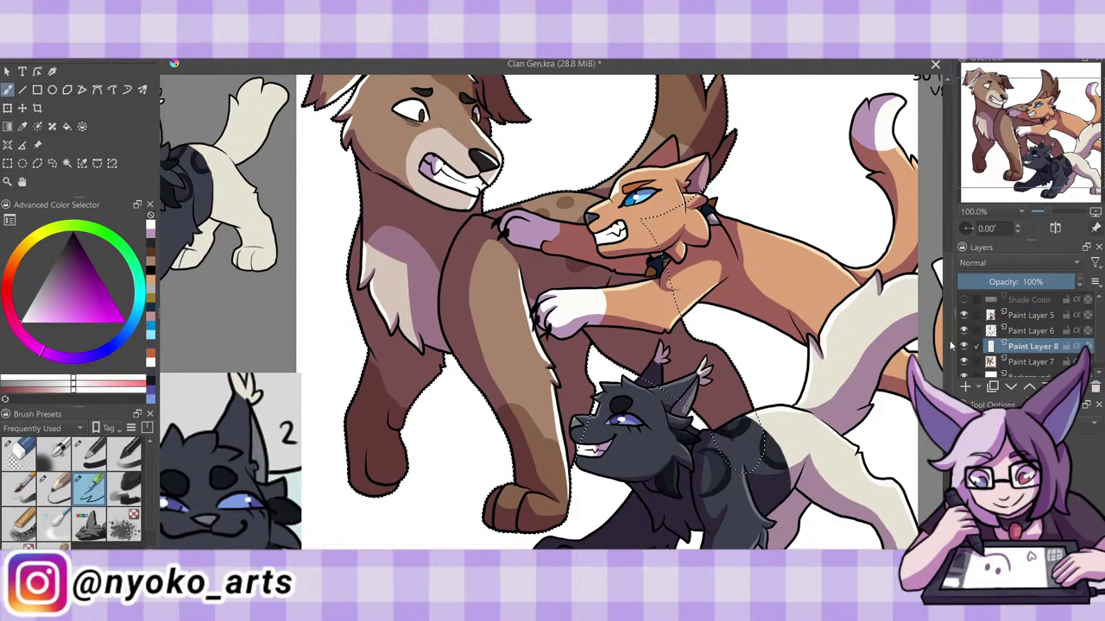
{"action": "scroll", "coordinate": [952, 346], "scroll_direction": "up", "scroll_amount": 3}
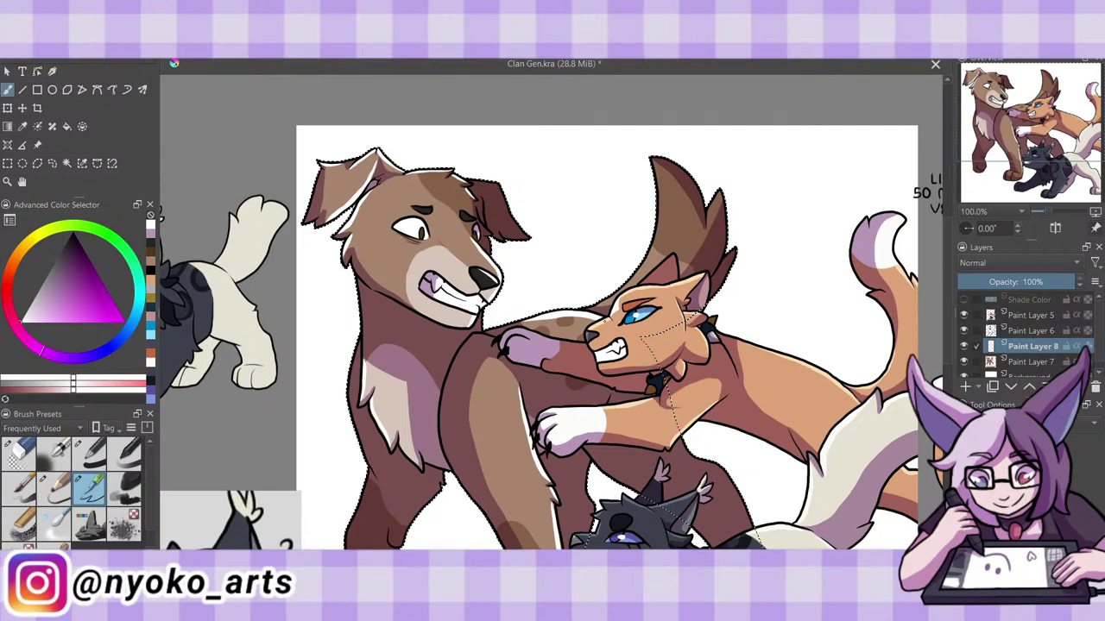
Select the dog's painted area and merge the highlight layer down into Paint Layer 7.
{"action": "key", "text": "ctrl+j"}
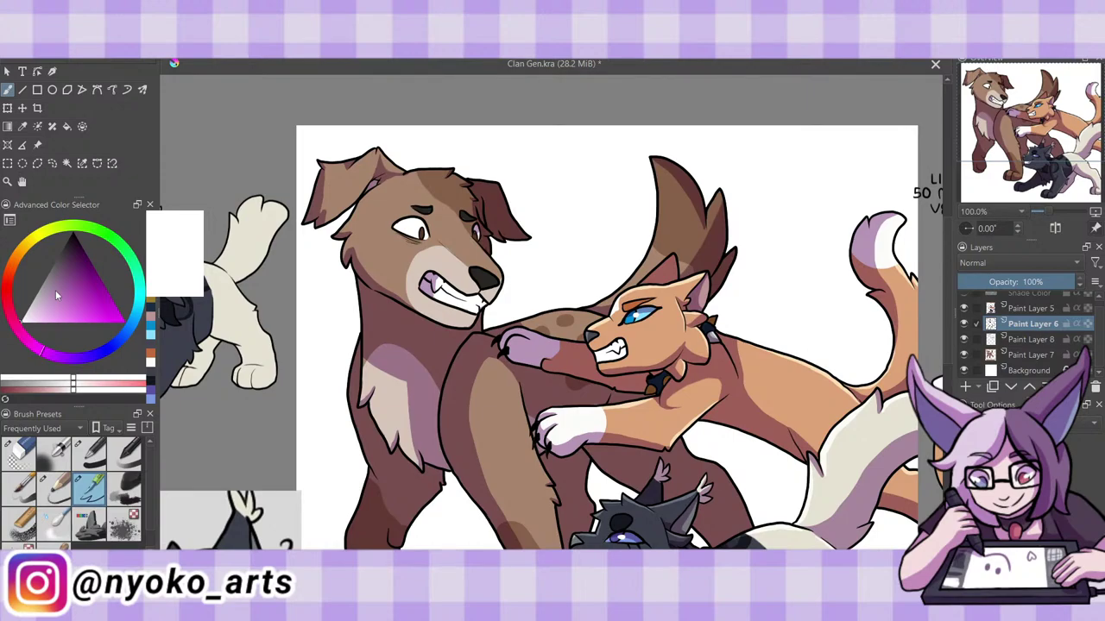
{"action": "left_click", "coordinate": [1032, 340]}
{"action": "left_click", "coordinate": [990, 355], "text": "ctrl"}
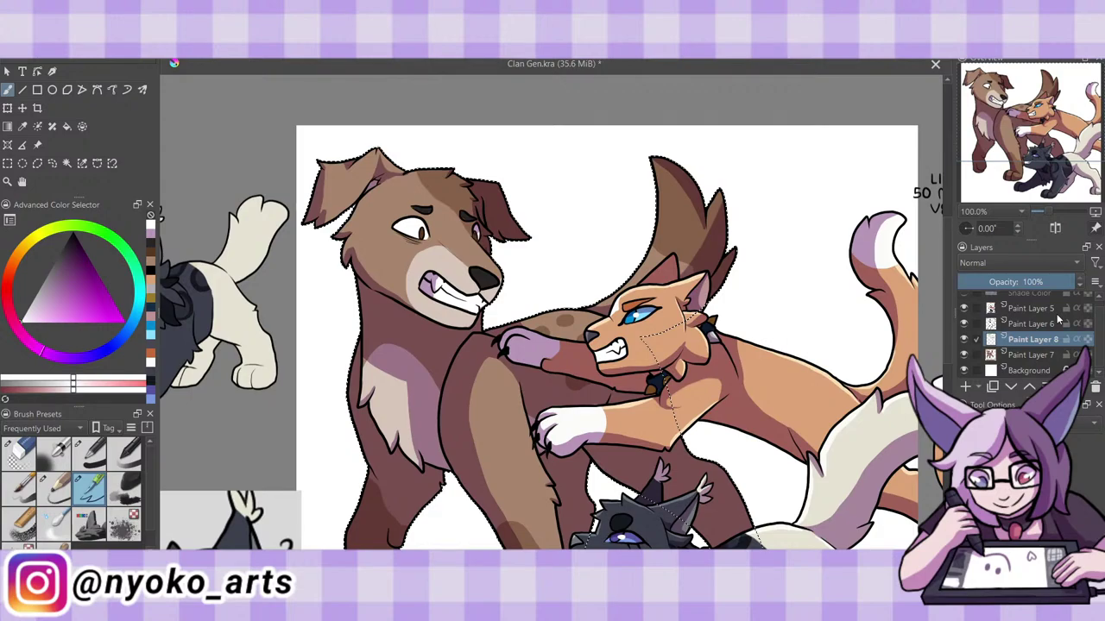
{"action": "key", "text": "ctrl+e"}
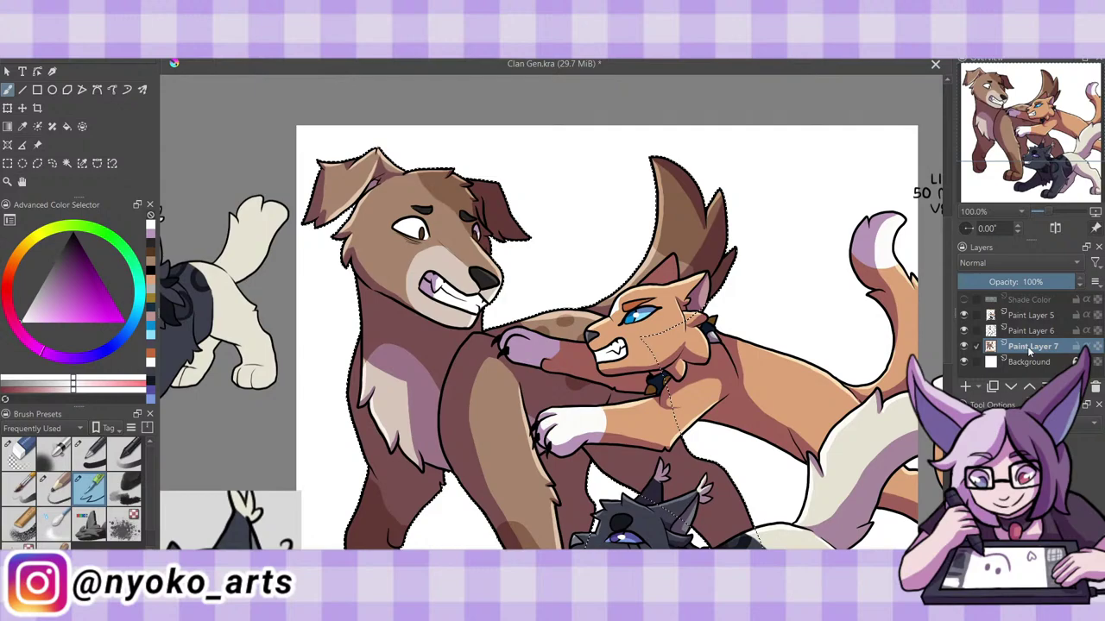
Shade the white of the dog's near eye with light purple on a Multiply layer and merge it into Paint Layer 7.
{"action": "key", "text": "ctrl+z"}
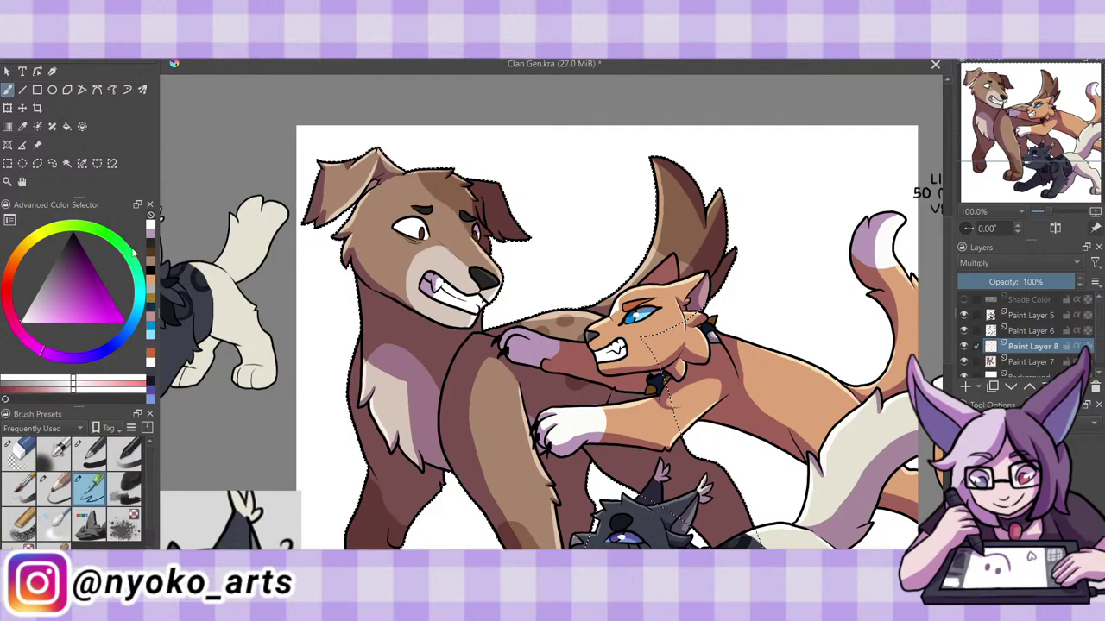
{"action": "left_click", "coordinate": [150, 234]}
{"action": "left_click_drag", "start_coordinate": [395, 224], "coordinate": [426, 226]}
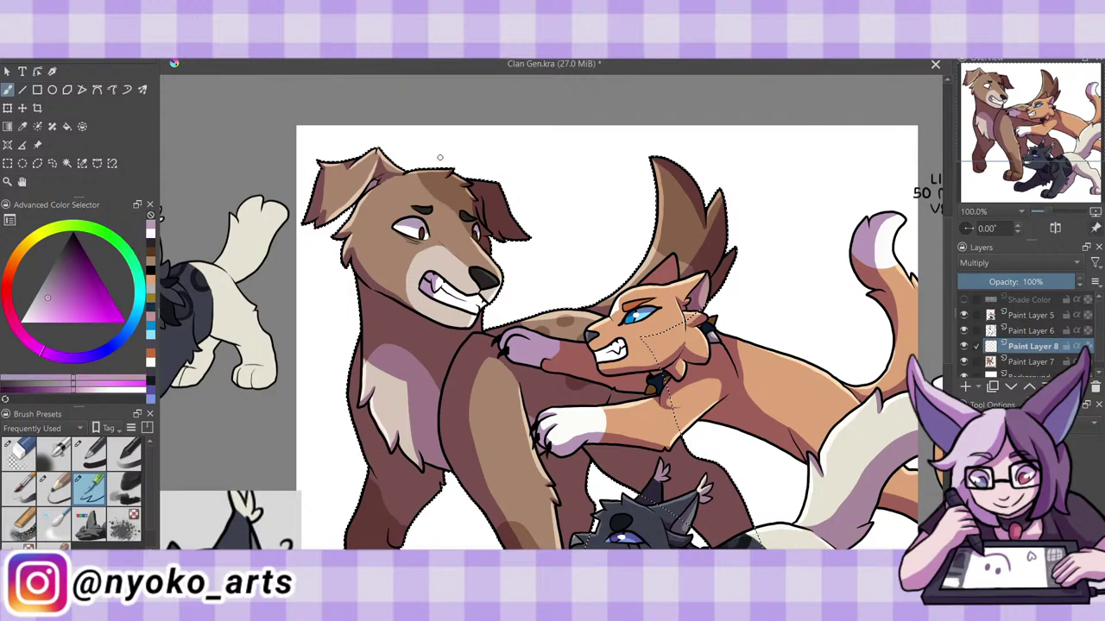
{"action": "key", "text": "ctrl+e"}
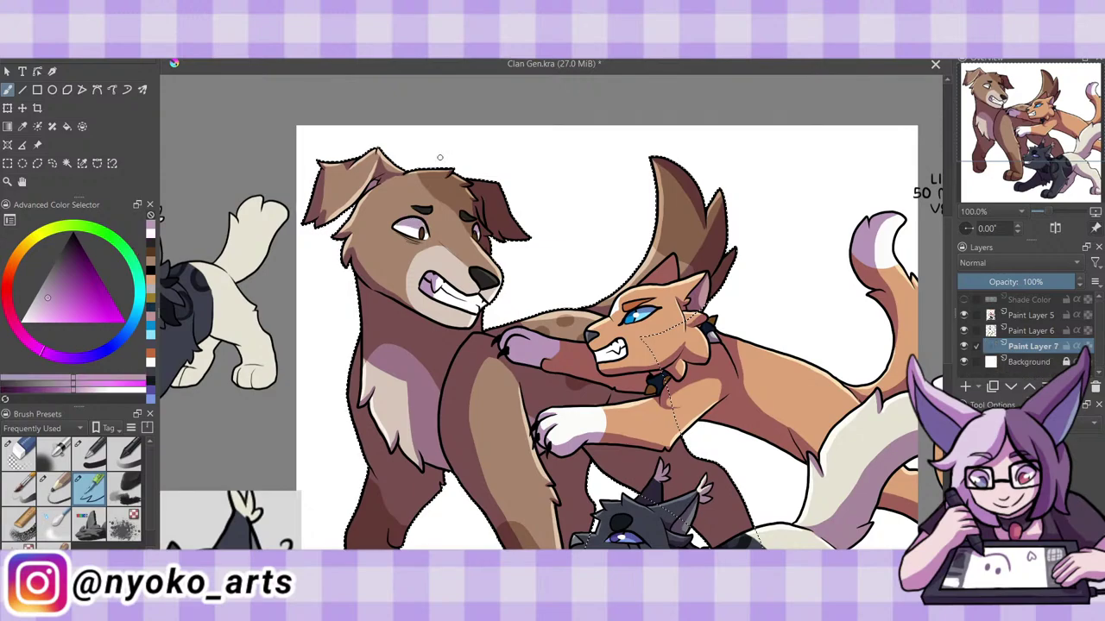
Merge Paint Layer 6 down into Paint Layer 7 and save the document.
{"action": "key", "text": "Page_Up"}
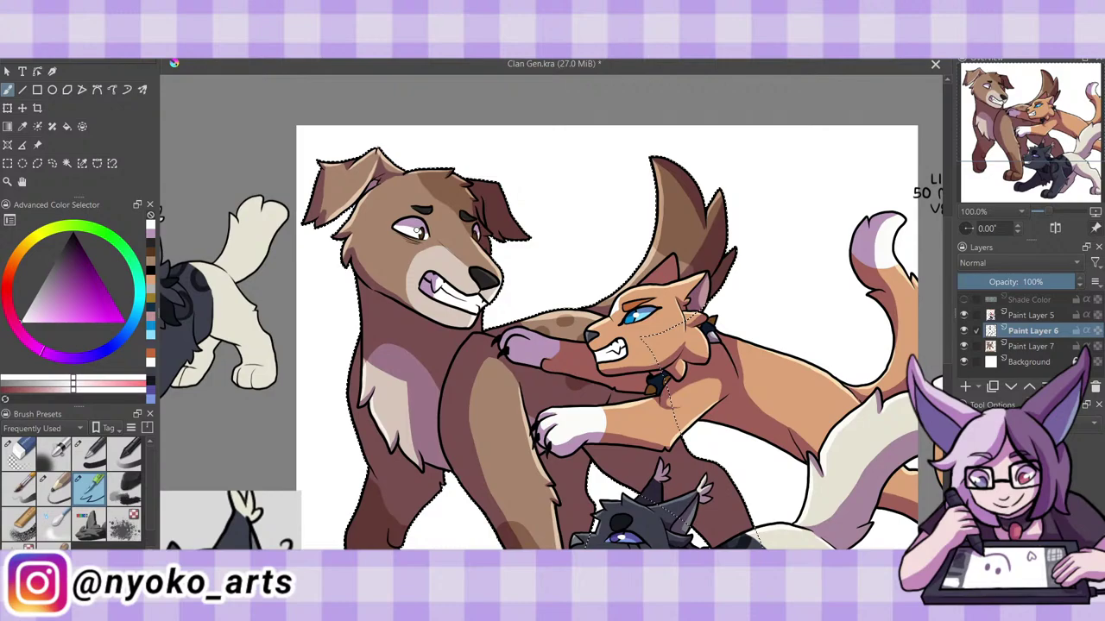
{"action": "key", "text": "minus"}
{"action": "key", "text": "minus"}
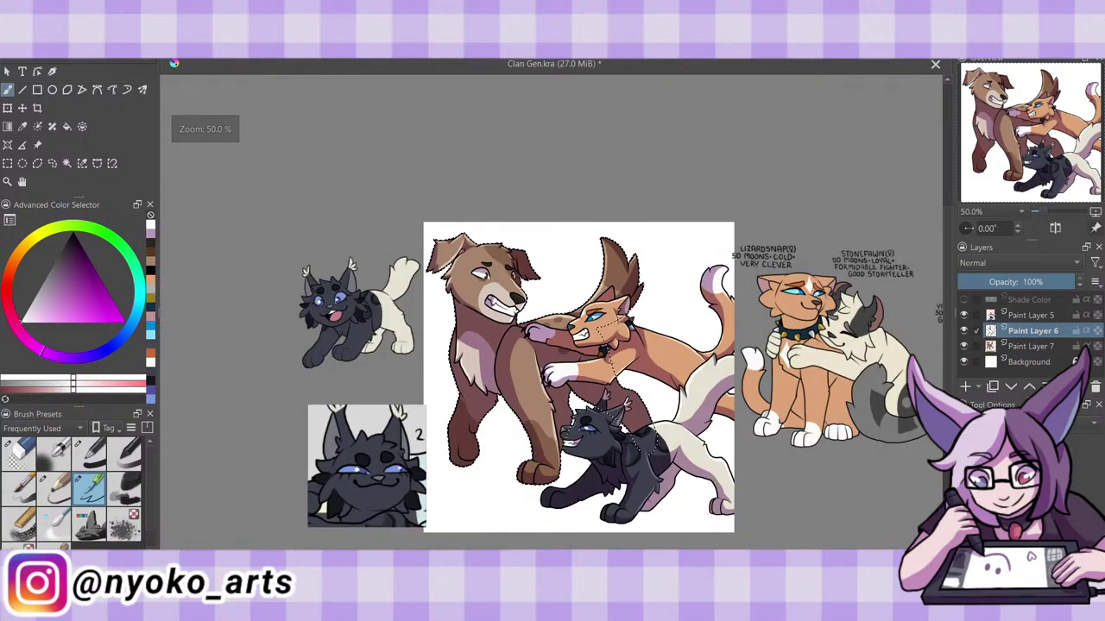
{"action": "key", "text": "plus"}
{"action": "left_click", "coordinate": [156, 51]}
{"action": "left_click", "coordinate": [177, 62]}
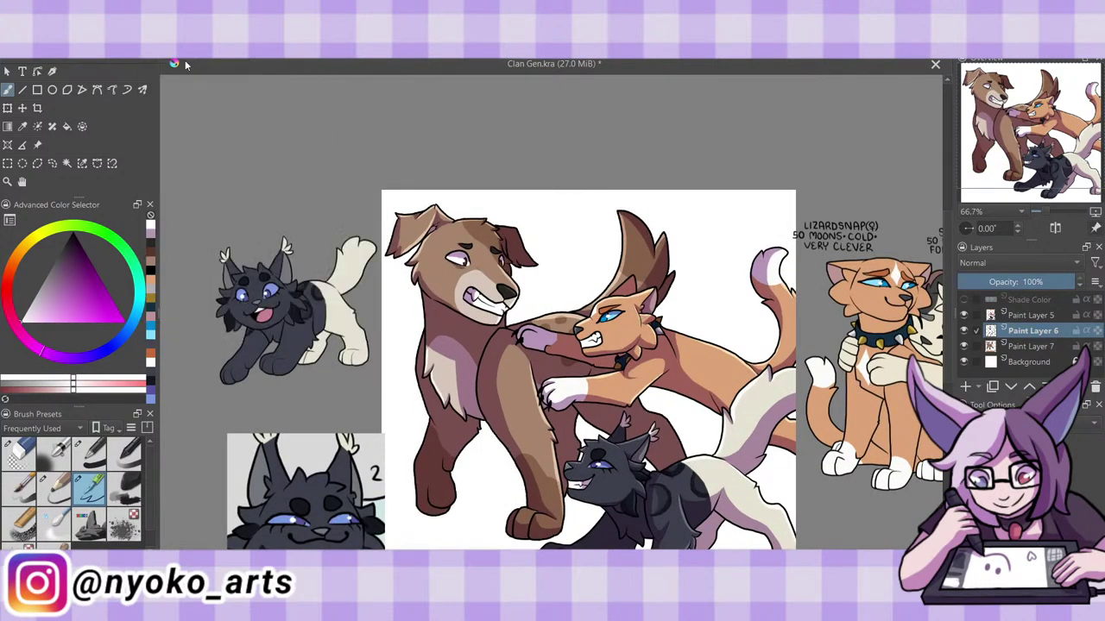
{"action": "key", "text": "ctrl+e"}
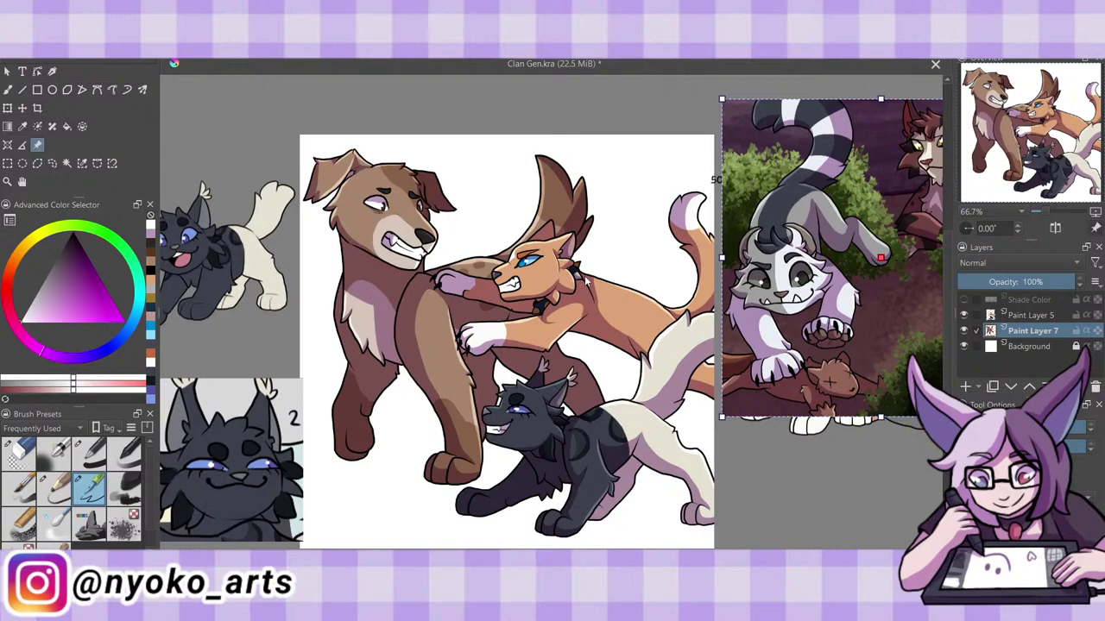
{"action": "key", "text": "ctrl+s"}
Sample the brown ground colour from the reference image and cover the canvas with it on a new layer behind the characters.
{"action": "left_click", "coordinate": [22, 126]}
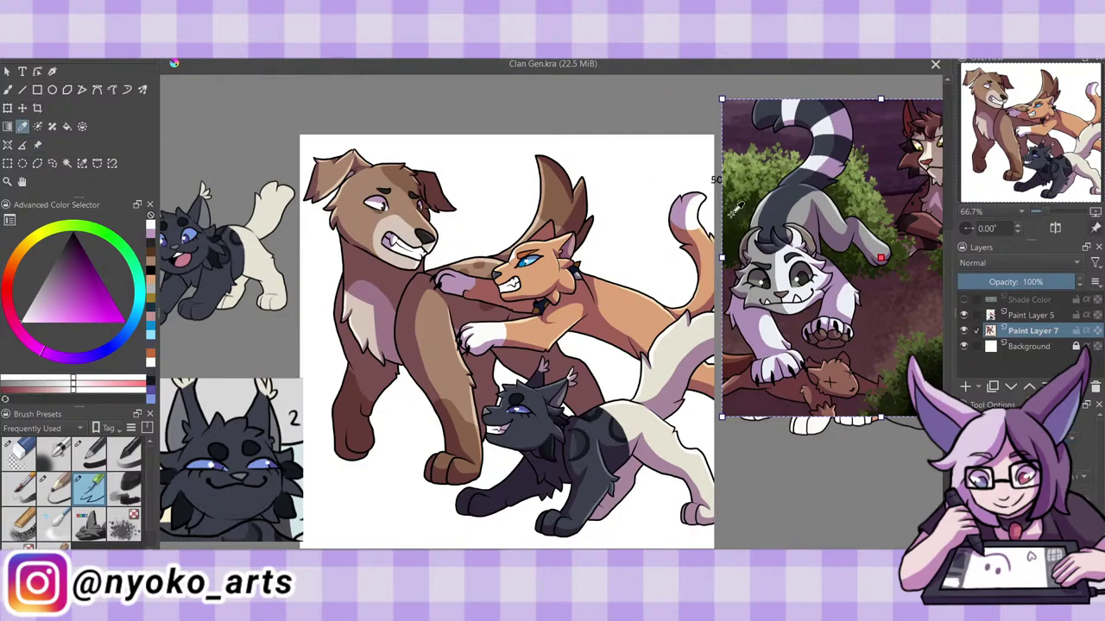
{"action": "left_click", "coordinate": [898, 373]}
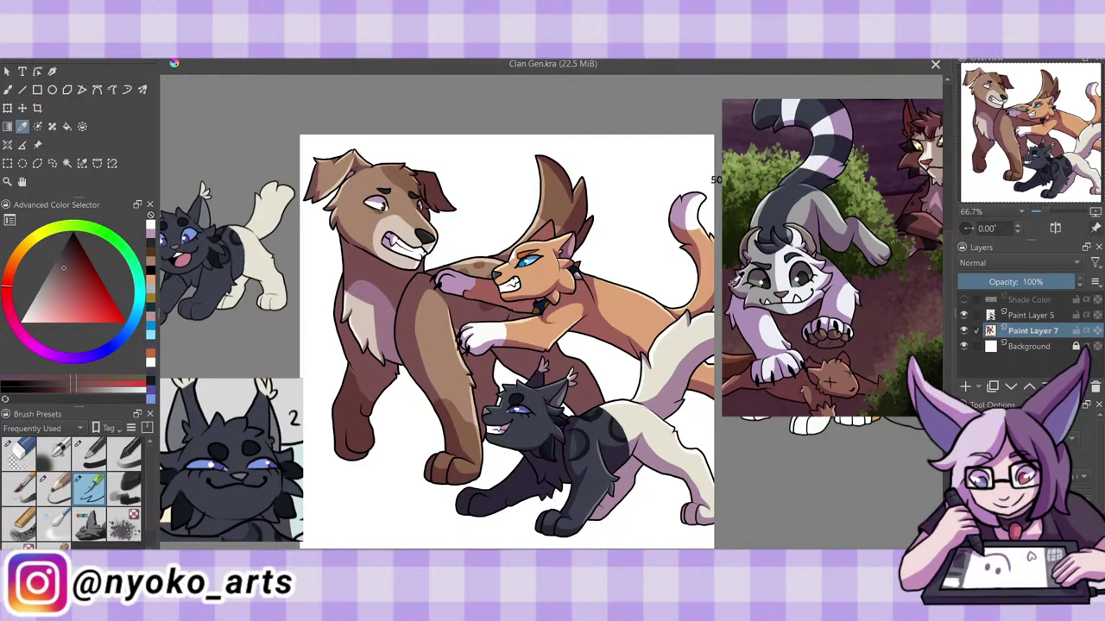
{"action": "left_click", "coordinate": [7, 92]}
{"action": "left_click", "coordinate": [97, 463]}
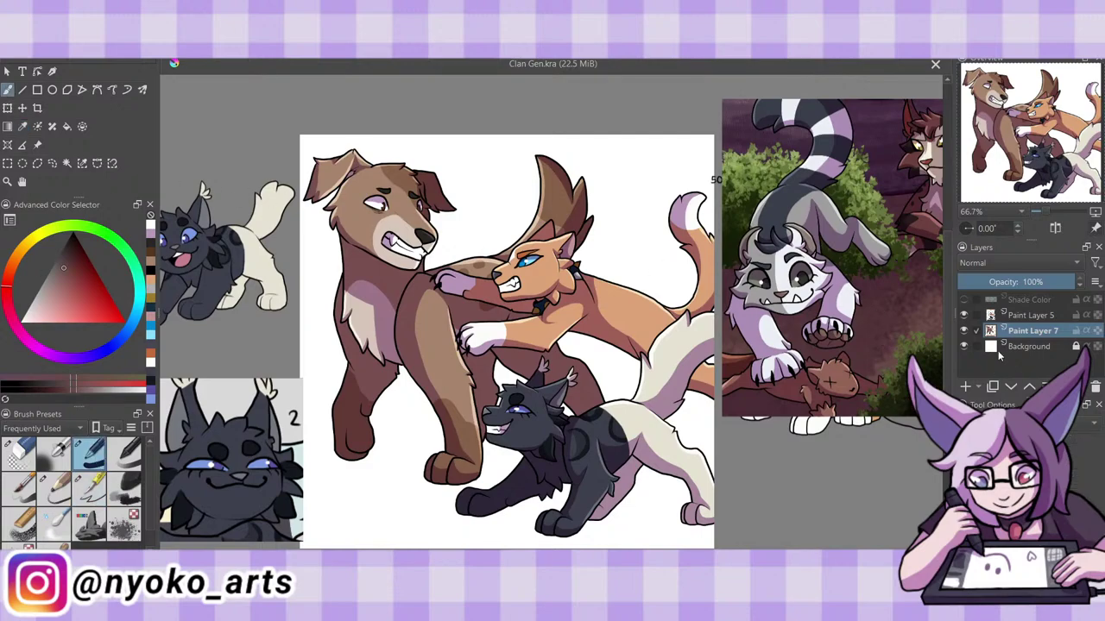
{"action": "key", "text": "Insert"}
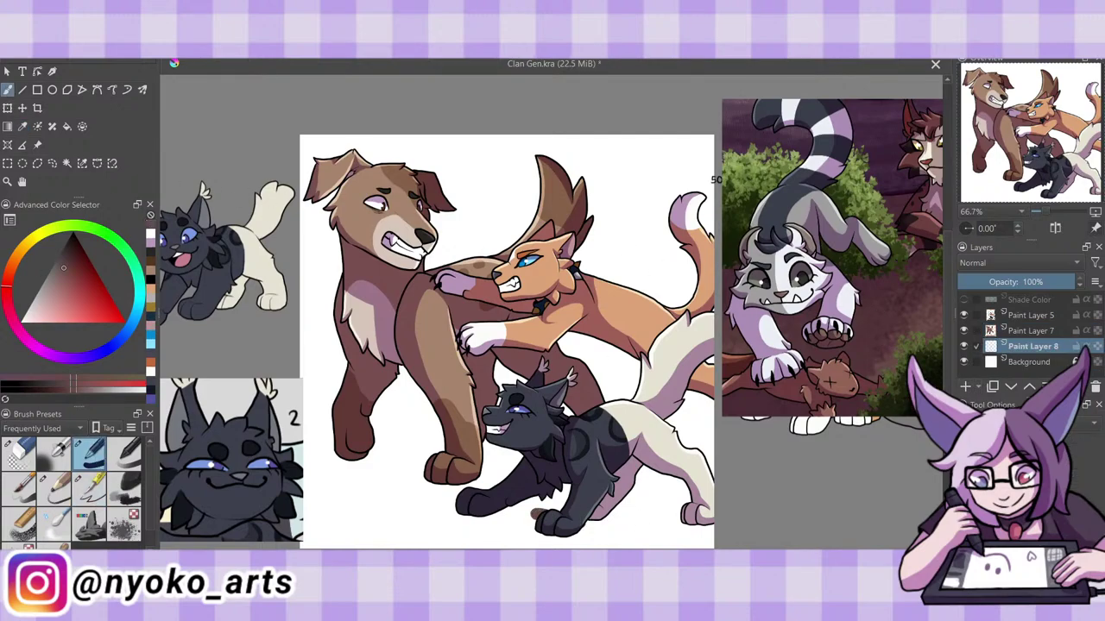
{"action": "mouse_move", "coordinate": [704, 471]}
{"action": "left_mouse_down"}
{"action": "mouse_move", "coordinate": [604, 499]}
{"action": "mouse_move", "coordinate": [440, 354]}
{"action": "mouse_move", "coordinate": [563, 348]}
{"action": "mouse_move", "coordinate": [552, 199]}
{"action": "mouse_move", "coordinate": [639, 259]}
{"action": "mouse_move", "coordinate": [431, 405]}
{"action": "mouse_move", "coordinate": [406, 393]}
{"action": "left_mouse_up"}
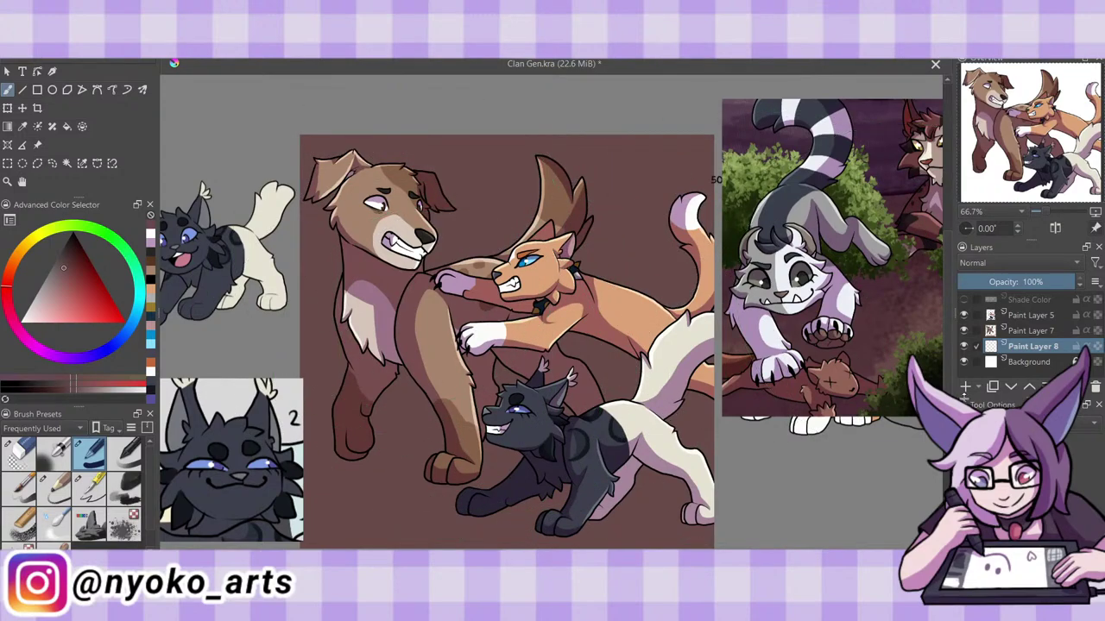
Paint a textured wall across the upper background on a new layer, using the dark purple sampled from the reference image.
{"action": "key", "text": "Insert"}
{"action": "left_click", "coordinate": [23, 127]}
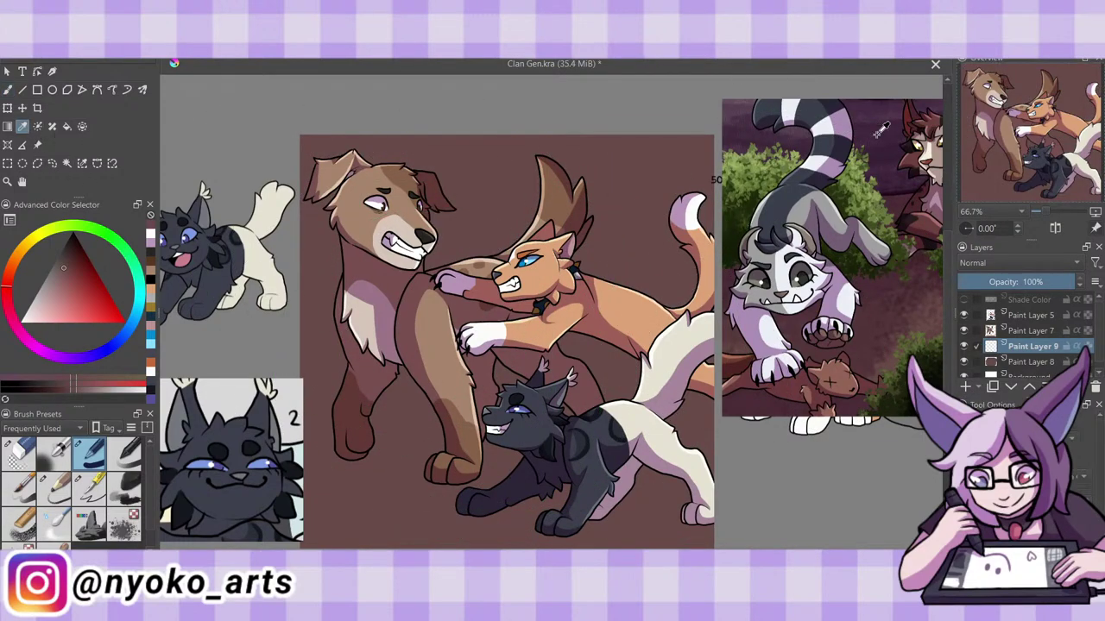
{"action": "left_click", "coordinate": [893, 138]}
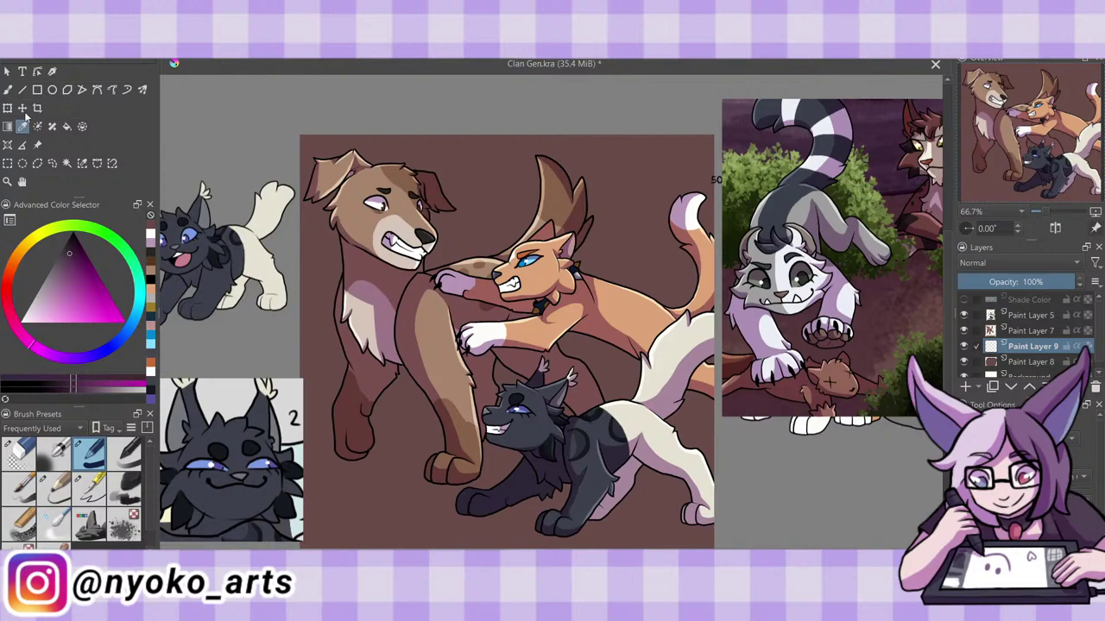
{"action": "key", "text": "b"}
{"action": "key", "text": "/"}
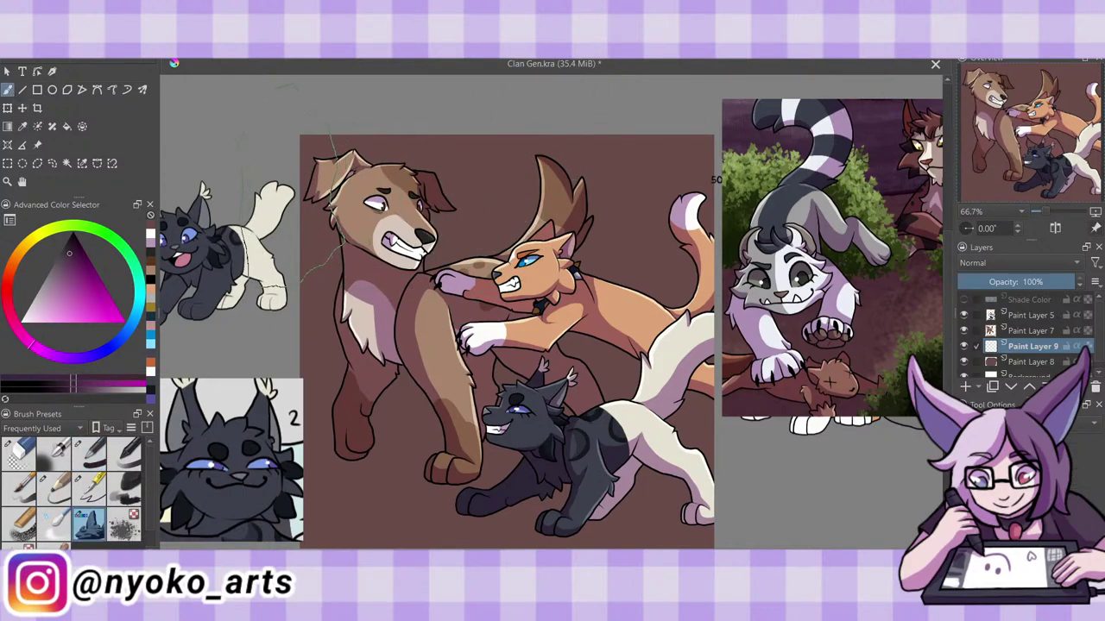
{"action": "mouse_move", "coordinate": [303, 194]}
{"action": "left_mouse_down"}
{"action": "mouse_move", "coordinate": [567, 182]}
{"action": "mouse_move", "coordinate": [715, 194]}
{"action": "left_mouse_up"}
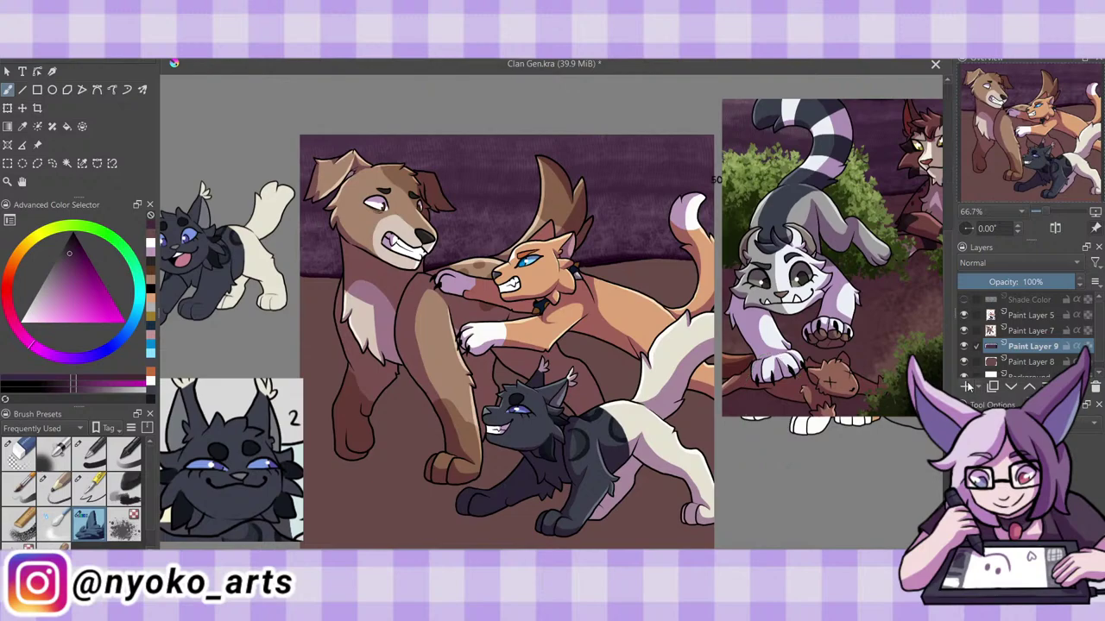
Paint purple rocks behind the dog's legs and the cats on a new layer with the textured rock brush.
{"action": "left_click", "coordinate": [966, 387]}
{"action": "left_click_drag", "start_coordinate": [395, 431], "coordinate": [436, 425]}
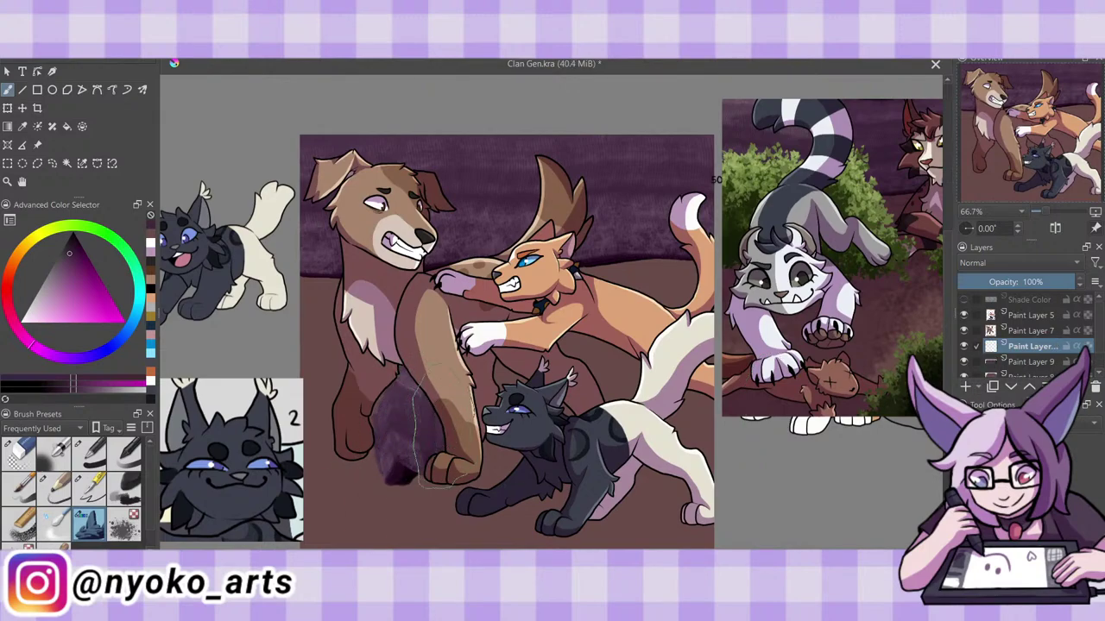
{"action": "mouse_move", "coordinate": [315, 544]}
{"action": "left_mouse_down"}
{"action": "mouse_move", "coordinate": [346, 466]}
{"action": "mouse_move", "coordinate": [371, 449]}
{"action": "left_mouse_up"}
{"action": "left_click_drag", "start_coordinate": [302, 458], "coordinate": [362, 372]}
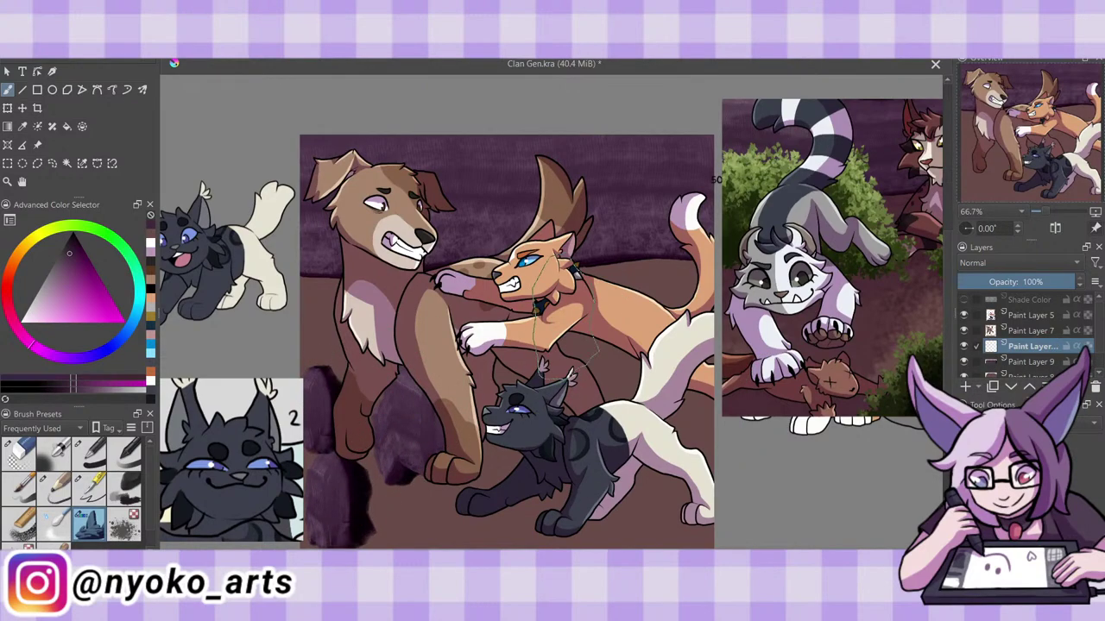
{"action": "left_click_drag", "start_coordinate": [570, 337], "coordinate": [604, 397]}
{"action": "left_click_drag", "start_coordinate": [604, 293], "coordinate": [639, 410]}
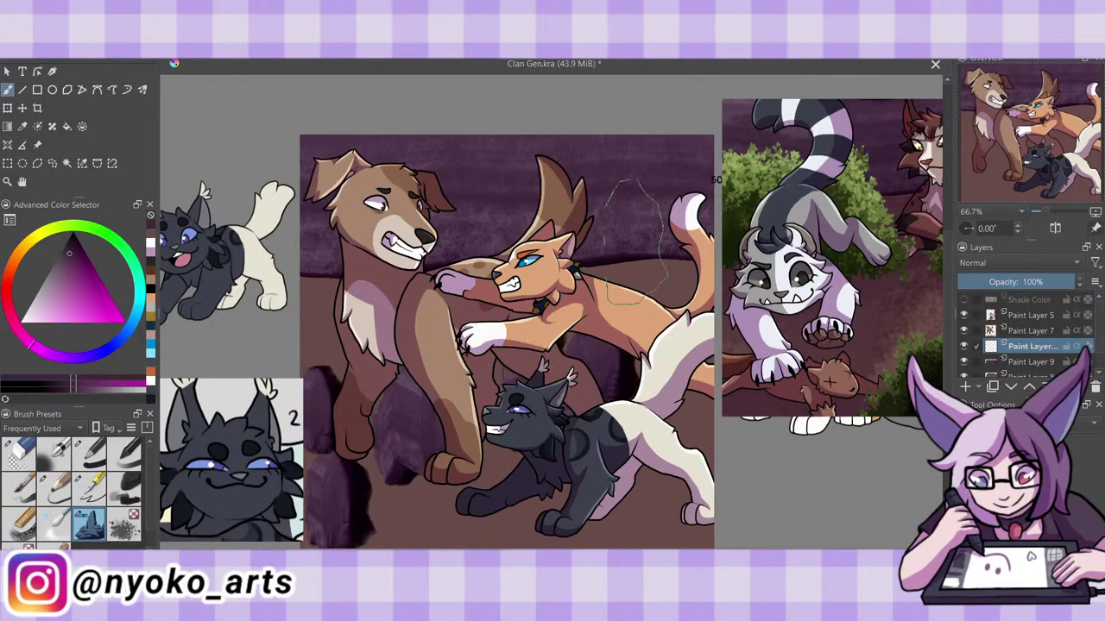
Try to reposition and reshape the purple rocks with the Transform tool, and delete their layer.
{"action": "left_click", "coordinate": [8, 108]}
{"action": "left_click_drag", "start_coordinate": [538, 267], "coordinate": [675, 333]}
{"action": "key", "text": "Return"}
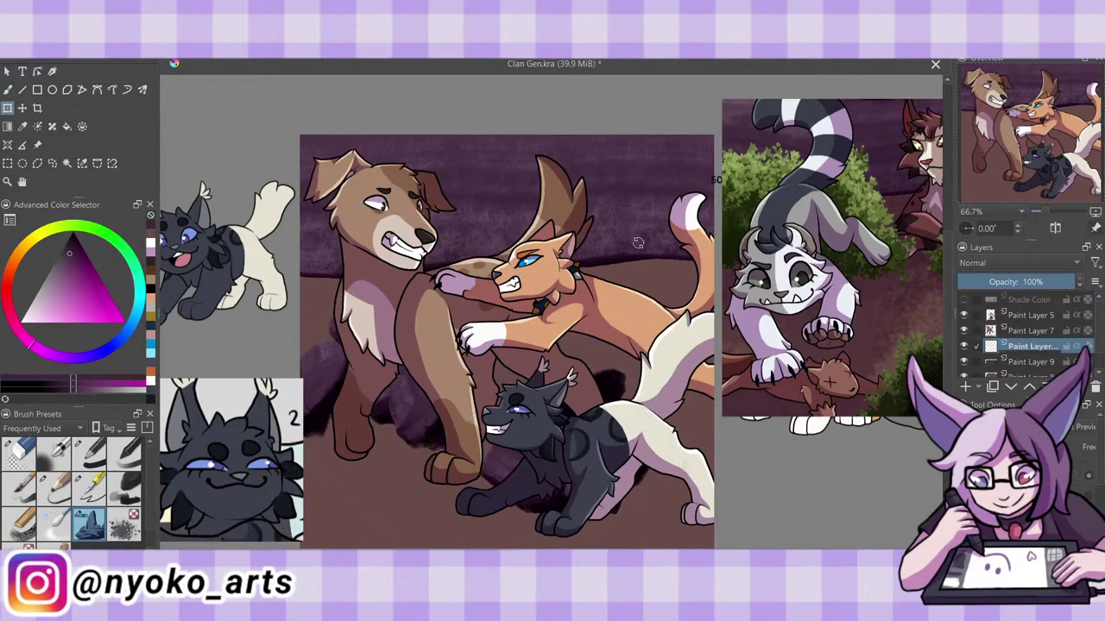
{"action": "left_click_drag", "start_coordinate": [638, 243], "coordinate": [593, 349]}
{"action": "key", "text": "Return"}
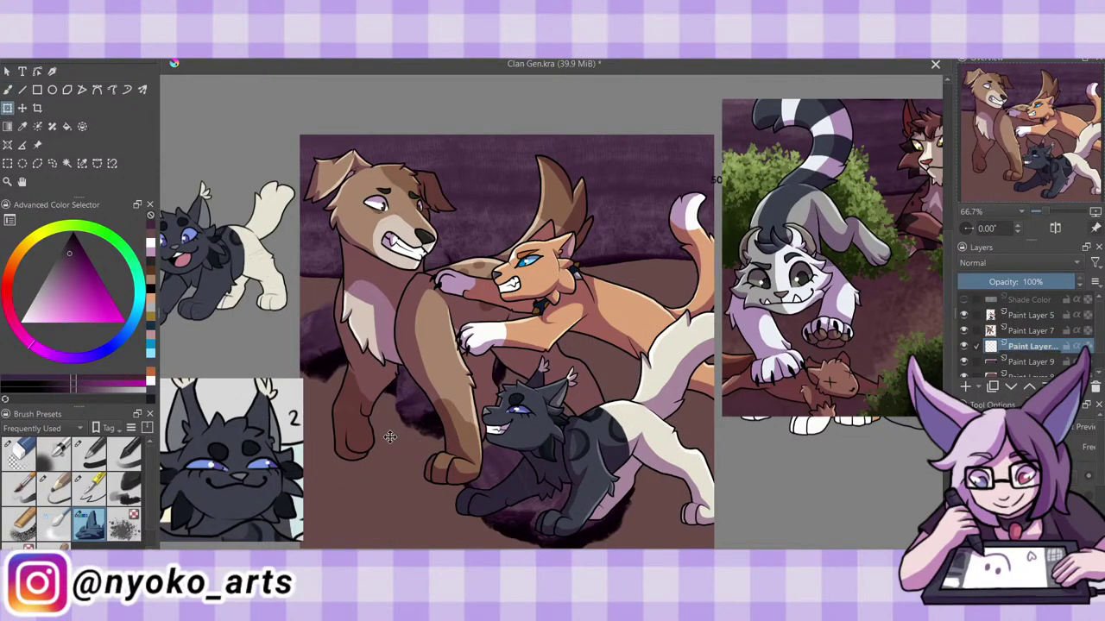
{"action": "left_click_drag", "start_coordinate": [389, 437], "coordinate": [429, 441]}
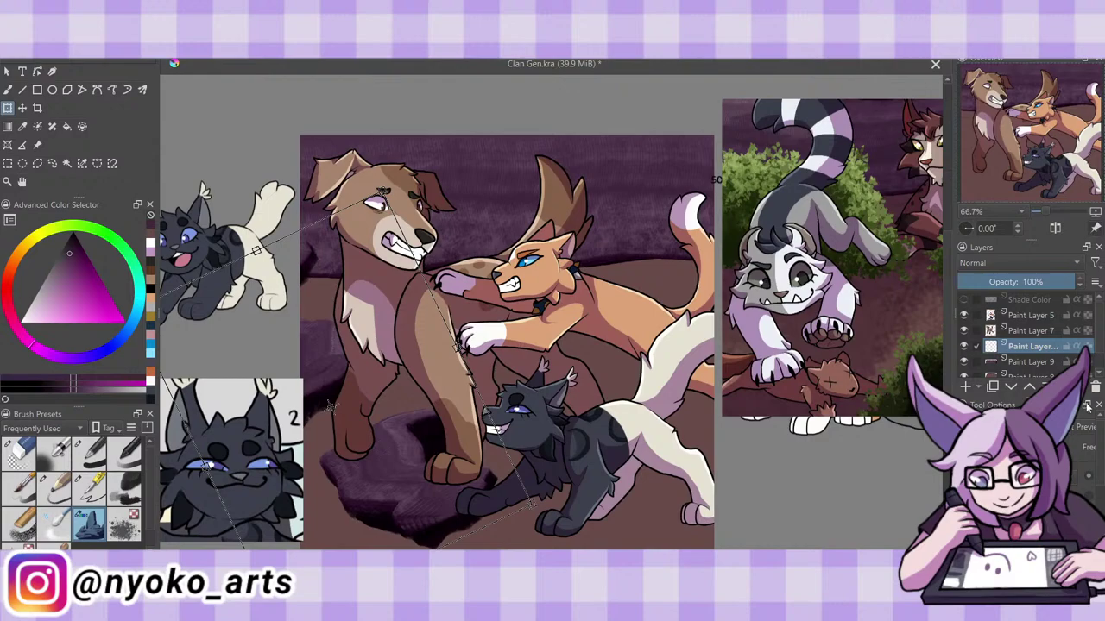
{"action": "left_click", "coordinate": [1094, 387]}
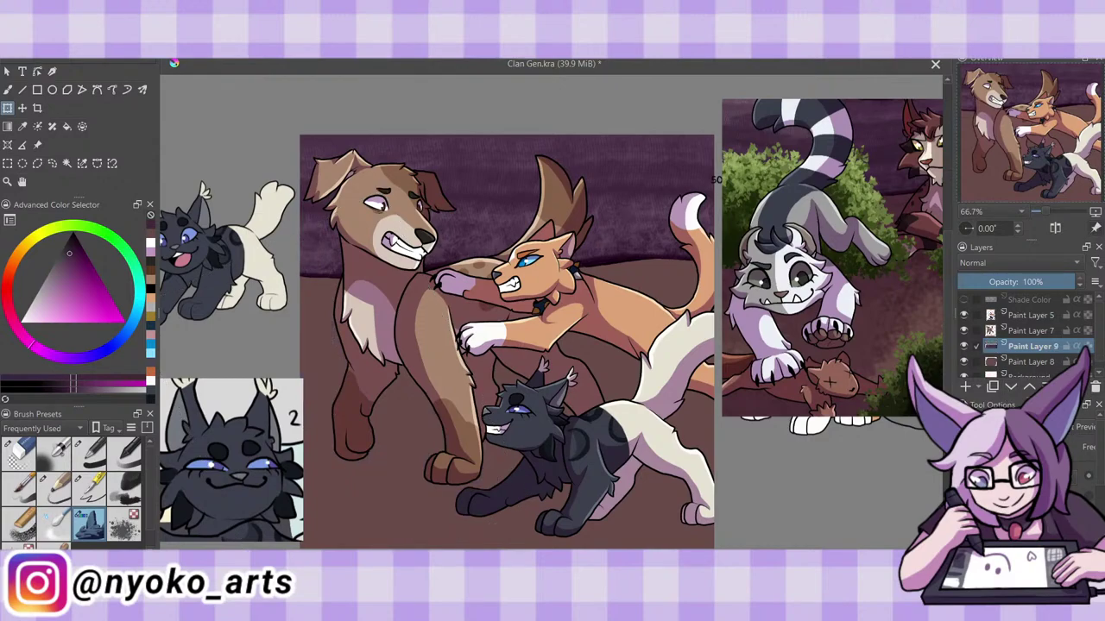
Add a new layer above the purple wall, save the file, and sample the bush green from the reference image.
{"action": "left_click", "coordinate": [965, 386]}
{"action": "key", "text": "ctrl+s"}
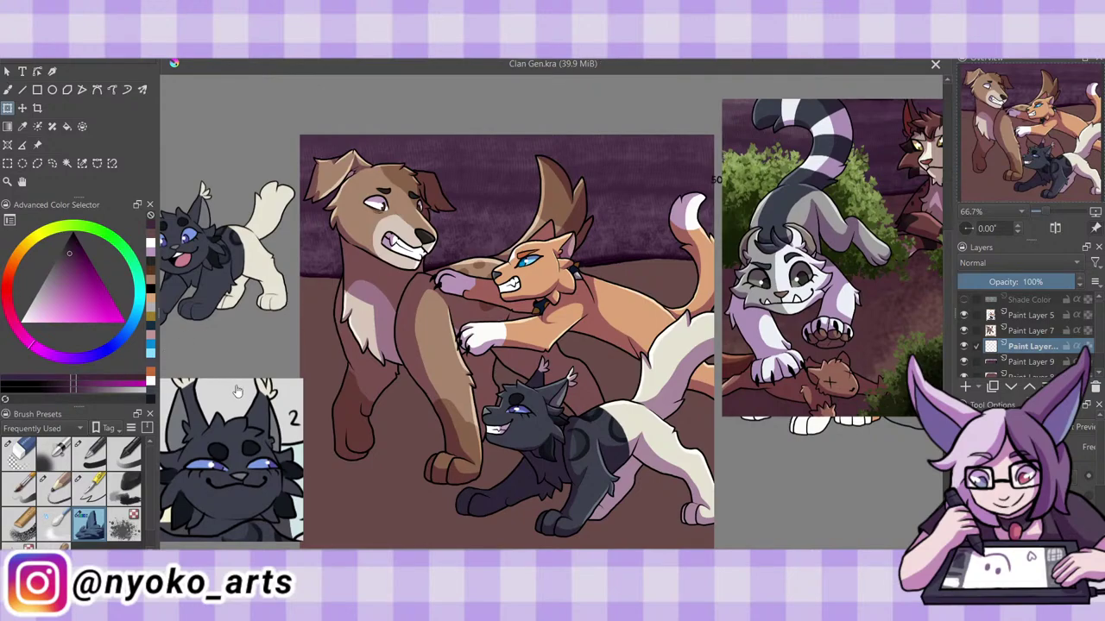
{"action": "key", "text": "p"}
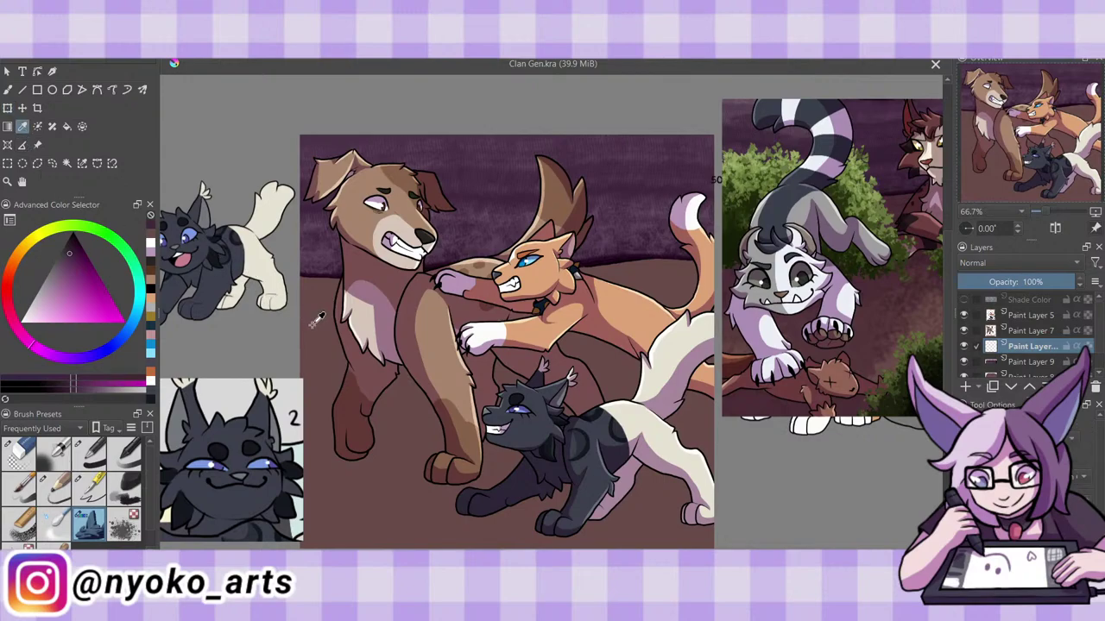
{"action": "left_click", "coordinate": [866, 186]}
{"action": "left_click", "coordinate": [867, 186]}
{"action": "left_click", "coordinate": [868, 186]}
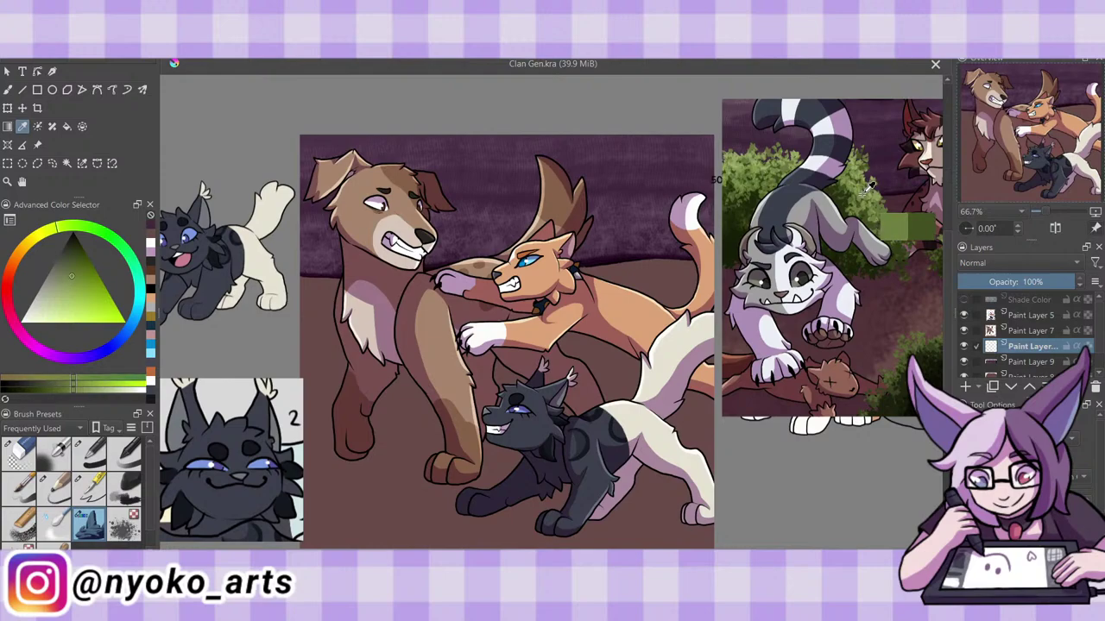
Paint mottled green grass over the brown ground on the new layer, moved beneath the wall layer, and merge it into the ground layer.
{"action": "left_click", "coordinate": [24, 527]}
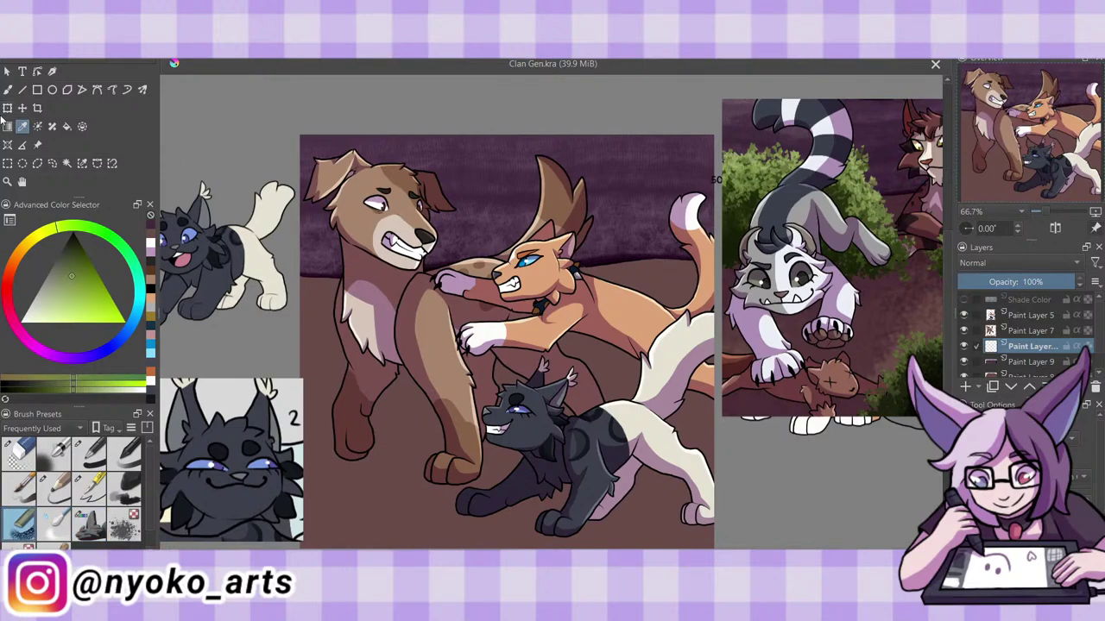
{"action": "left_click", "coordinate": [7, 90]}
{"action": "left_click", "coordinate": [335, 315]}
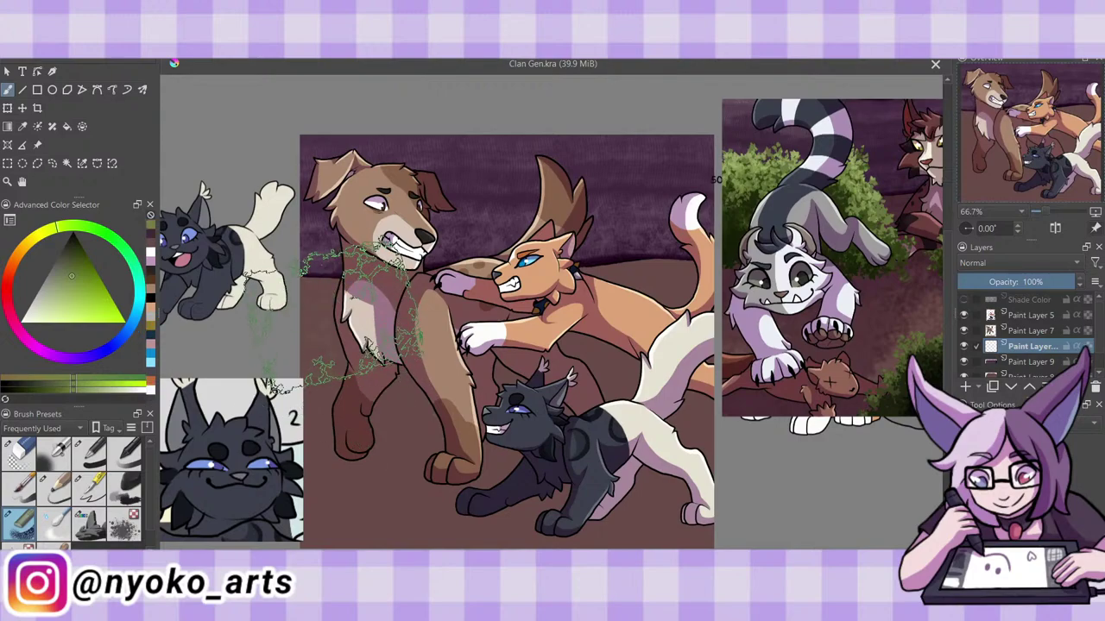
{"action": "mouse_move", "coordinate": [362, 310]}
{"action": "left_mouse_down"}
{"action": "mouse_move", "coordinate": [346, 423]}
{"action": "mouse_move", "coordinate": [431, 484]}
{"action": "mouse_move", "coordinate": [328, 363]}
{"action": "mouse_move", "coordinate": [349, 284]}
{"action": "left_mouse_up"}
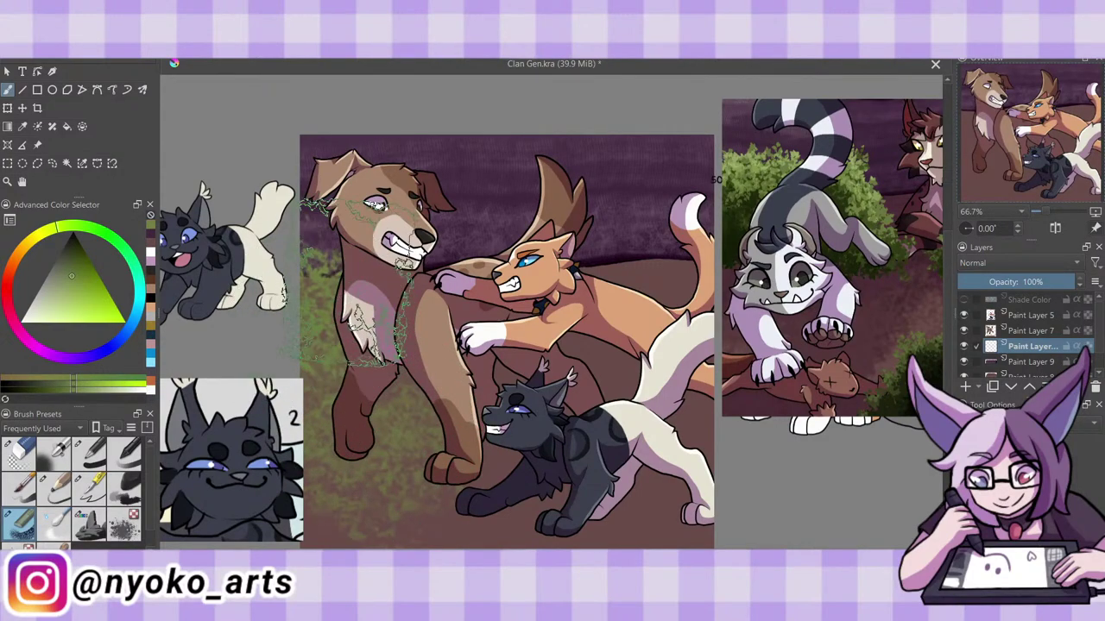
{"action": "key", "text": "ctrl+z"}
{"action": "left_click_drag", "start_coordinate": [1032, 347], "coordinate": [1032, 371]}
{"action": "mouse_move", "coordinate": [535, 354]}
{"action": "left_mouse_down"}
{"action": "mouse_move", "coordinate": [528, 393]}
{"action": "mouse_move", "coordinate": [617, 294]}
{"action": "mouse_move", "coordinate": [669, 333]}
{"action": "mouse_move", "coordinate": [535, 432]}
{"action": "mouse_move", "coordinate": [297, 497]}
{"action": "left_mouse_up"}
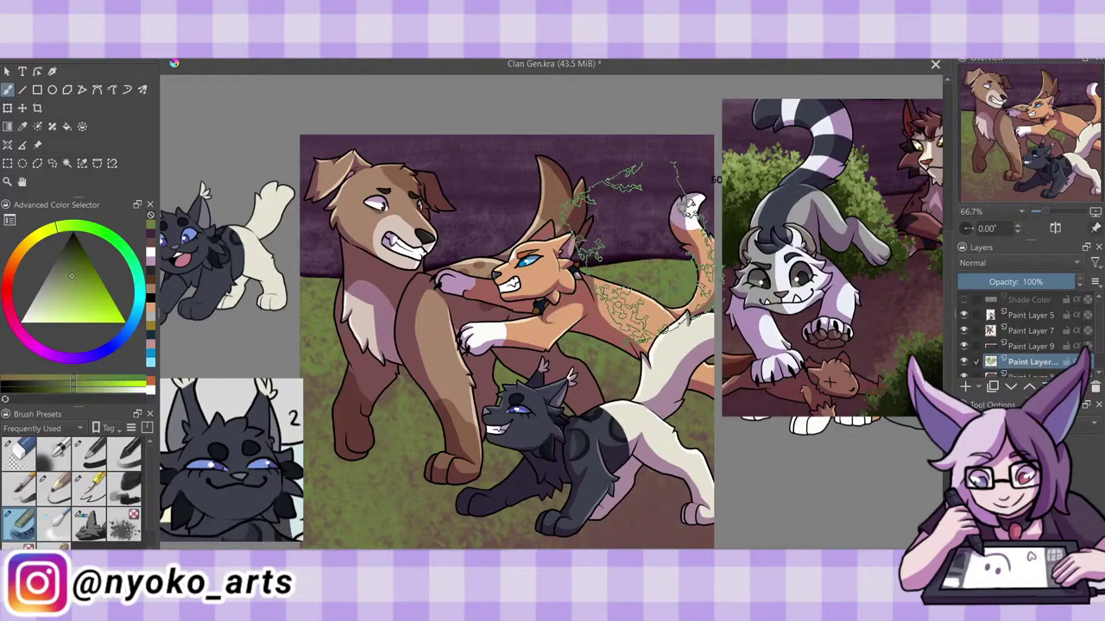
{"action": "key", "text": "ctrl+e"}
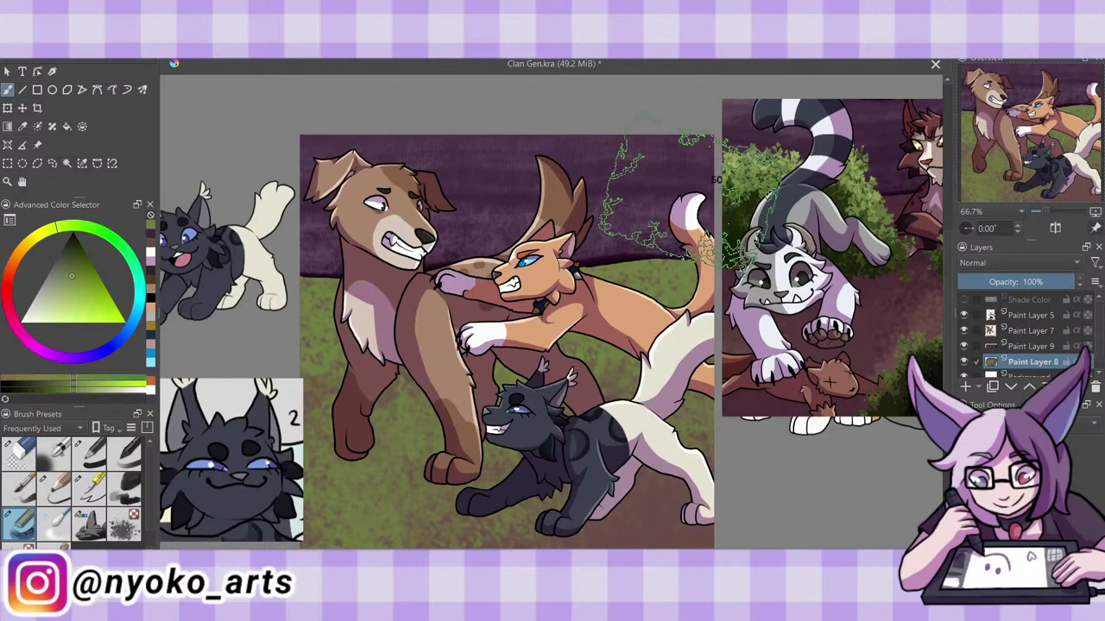
Paint a green bush behind the orange cat's back and tail with the foliage brush on a new layer above the wall.
{"action": "left_click", "coordinate": [1020, 348]}
{"action": "left_click", "coordinate": [966, 387]}
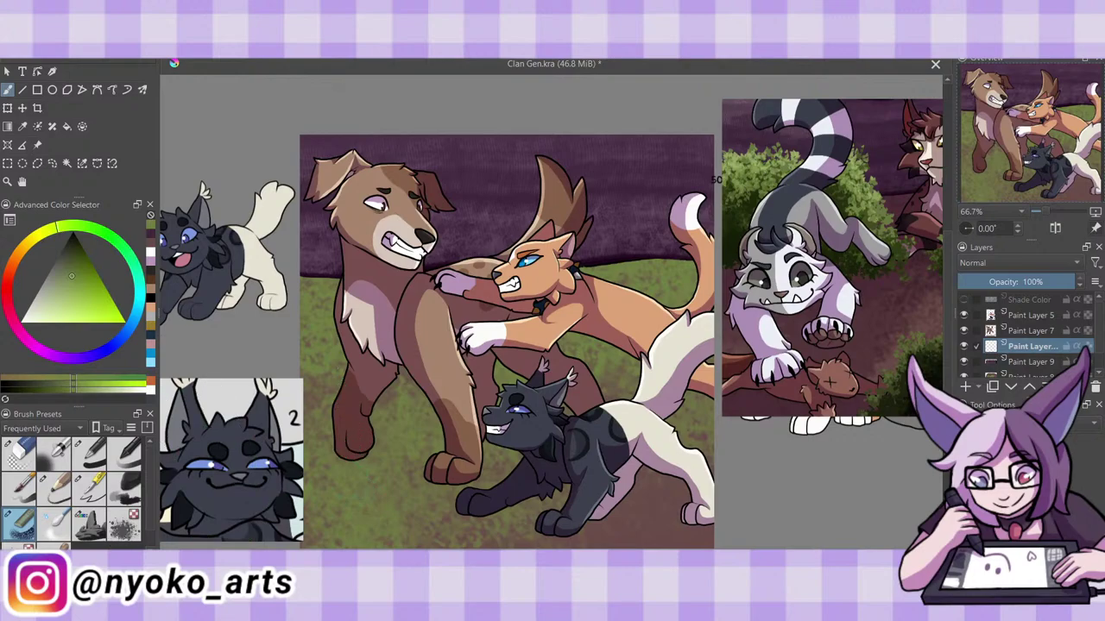
{"action": "left_click", "coordinate": [54, 544]}
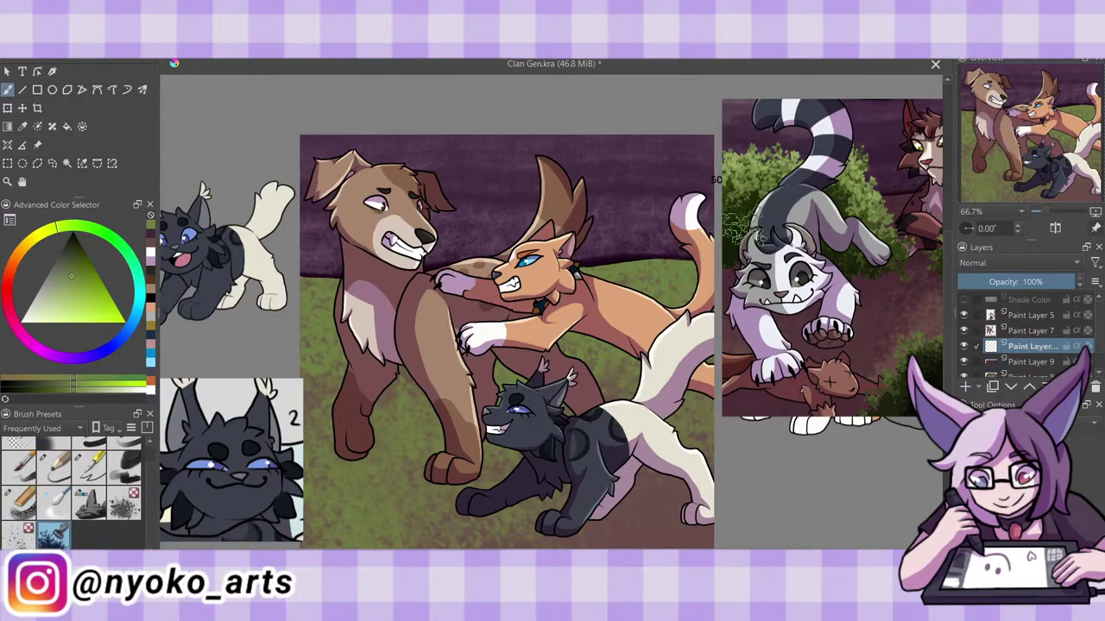
{"action": "mouse_move", "coordinate": [682, 243]}
{"action": "left_mouse_down"}
{"action": "mouse_move", "coordinate": [639, 237]}
{"action": "mouse_move", "coordinate": [648, 202]}
{"action": "mouse_move", "coordinate": [690, 226]}
{"action": "mouse_move", "coordinate": [703, 276]}
{"action": "mouse_move", "coordinate": [656, 190]}
{"action": "mouse_move", "coordinate": [613, 250]}
{"action": "left_mouse_up"}
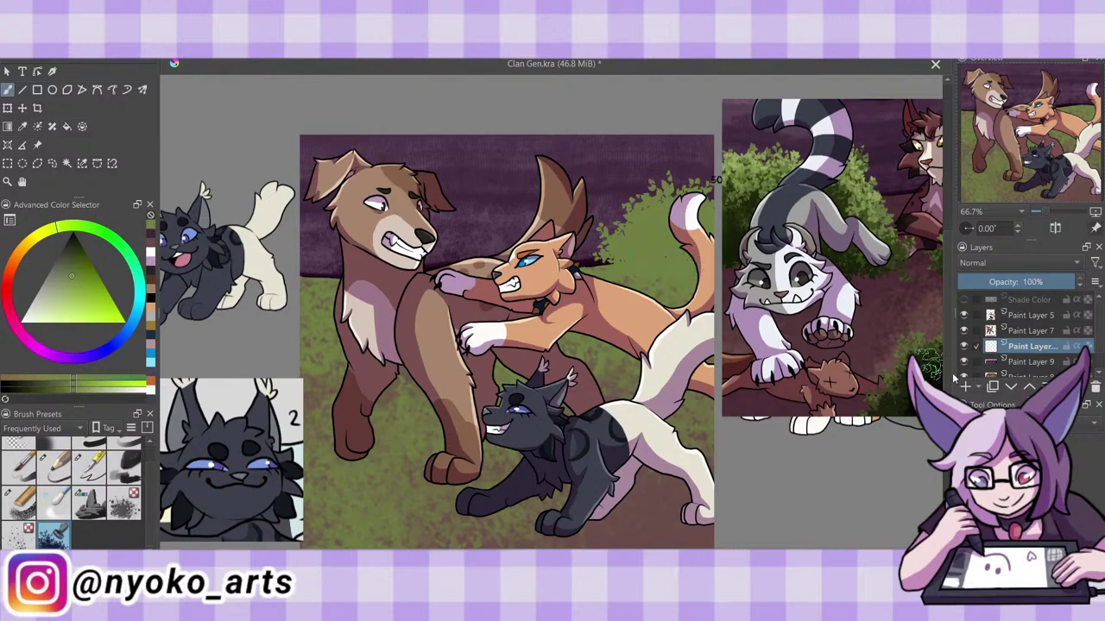
Shade the bush with foliage strokes on a Multiply layer above it, and merge the shading into the bush layer.
{"action": "left_click", "coordinate": [1018, 263]}
{"action": "left_click", "coordinate": [1052, 304]}
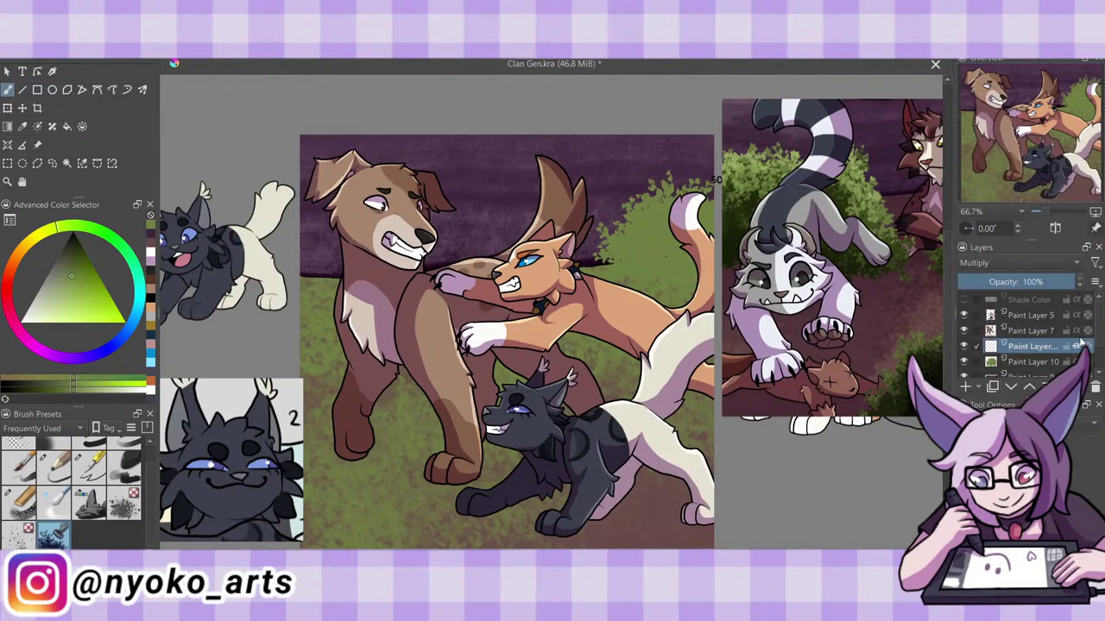
{"action": "mouse_move", "coordinate": [622, 315]}
{"action": "left_mouse_down"}
{"action": "mouse_move", "coordinate": [697, 234]}
{"action": "mouse_move", "coordinate": [658, 207]}
{"action": "mouse_move", "coordinate": [636, 207]}
{"action": "mouse_move", "coordinate": [692, 173]}
{"action": "mouse_move", "coordinate": [709, 254]}
{"action": "mouse_move", "coordinate": [681, 289]}
{"action": "mouse_move", "coordinate": [612, 256]}
{"action": "mouse_move", "coordinate": [617, 240]}
{"action": "mouse_move", "coordinate": [674, 284]}
{"action": "left_mouse_up"}
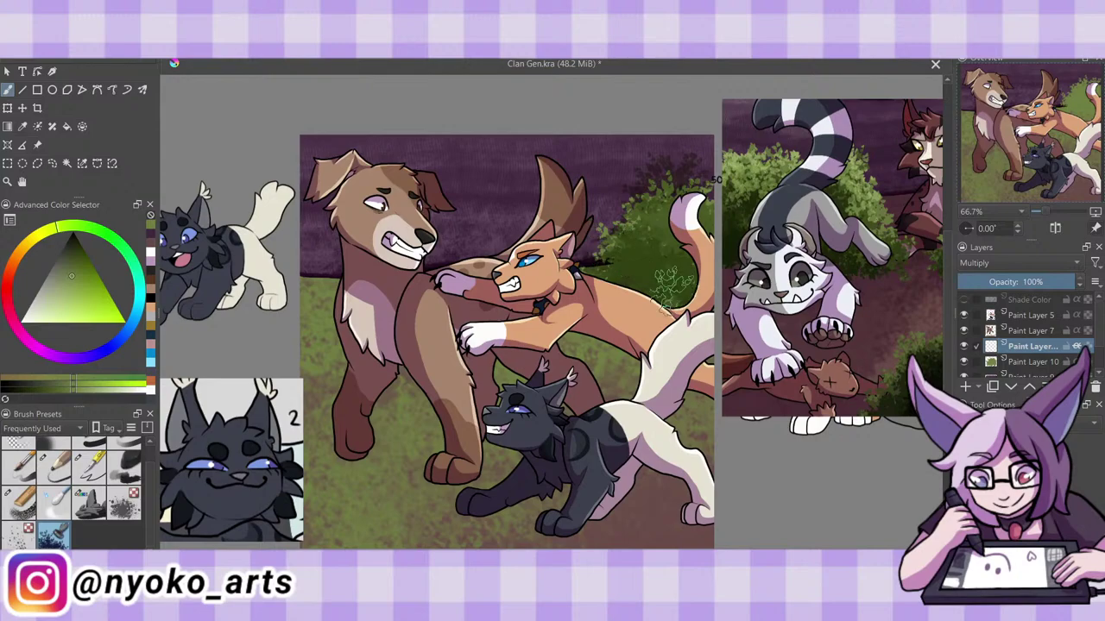
{"action": "key", "text": "ctrl+e"}
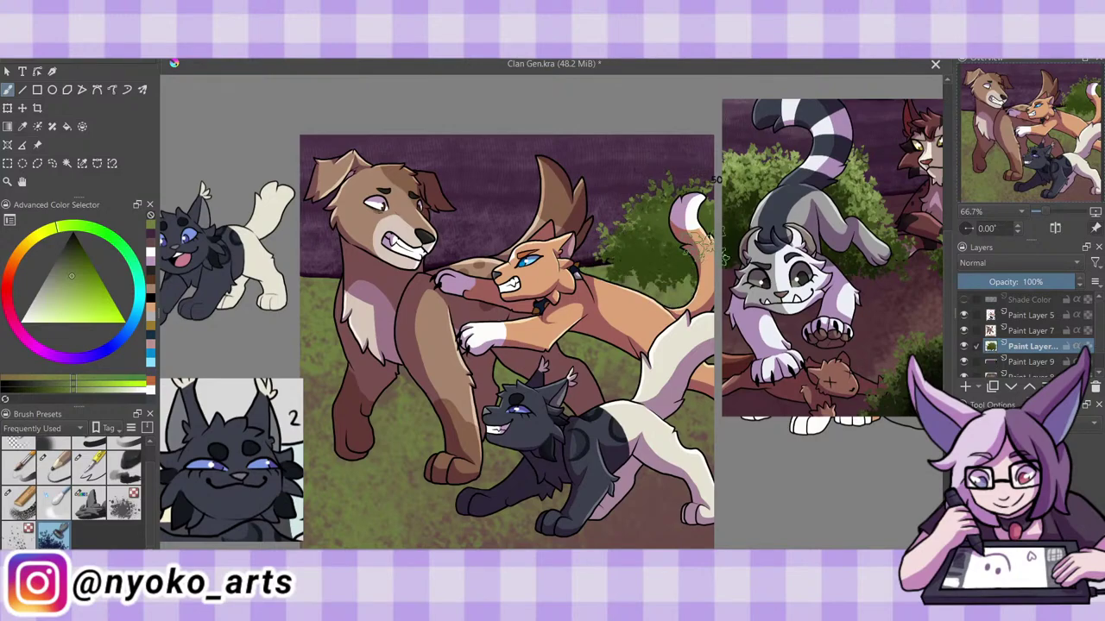
Deepen the shadows in the lower part of the bush on a second Multiply layer, and merge it down.
{"action": "left_click", "coordinate": [966, 386]}
{"action": "left_click", "coordinate": [1018, 262]}
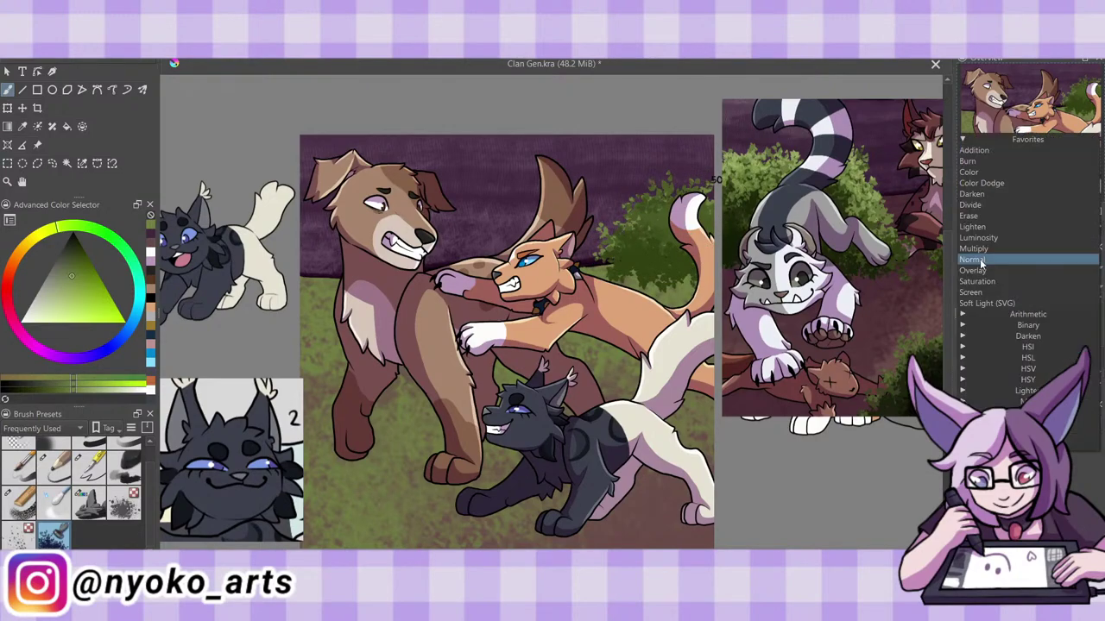
{"action": "left_click", "coordinate": [993, 274]}
{"action": "mouse_move", "coordinate": [679, 283]}
{"action": "left_mouse_down"}
{"action": "mouse_move", "coordinate": [653, 257]}
{"action": "mouse_move", "coordinate": [691, 274]}
{"action": "left_mouse_up"}
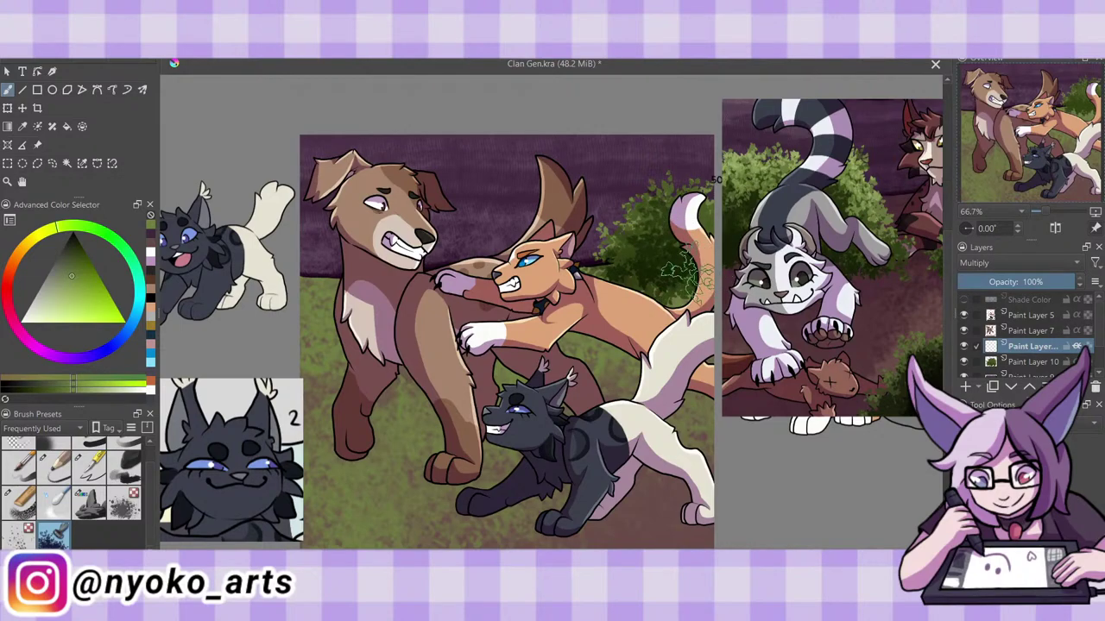
{"action": "left_click", "coordinate": [651, 276], "text": "ctrl"}
{"action": "key", "text": "ctrl+e"}
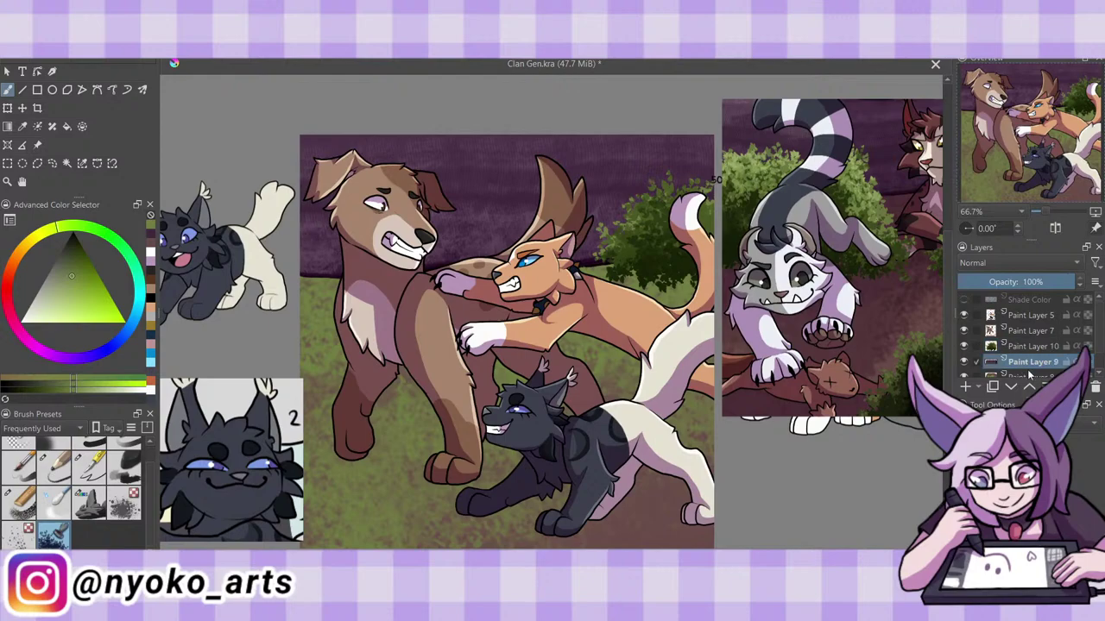
Paint mauve ground shadows beneath the bush, the dog and the cats on a Multiply layer under the wall, and merge it into the ground layer.
{"action": "left_click", "coordinate": [984, 263]}
{"action": "left_click", "coordinate": [974, 248]}
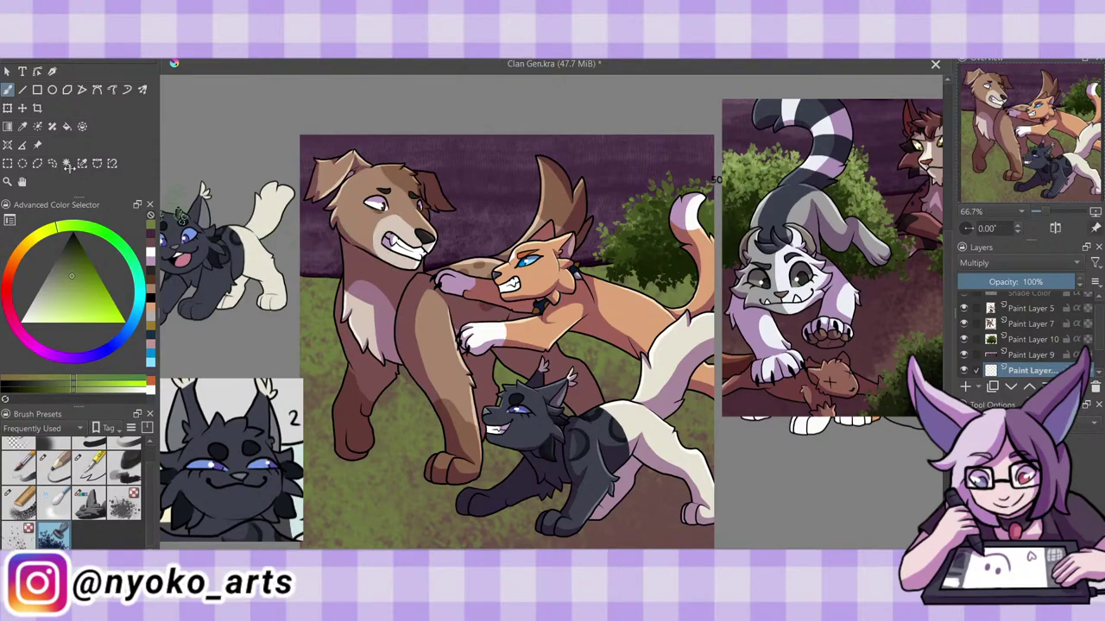
{"action": "key", "text": "ctrl+s"}
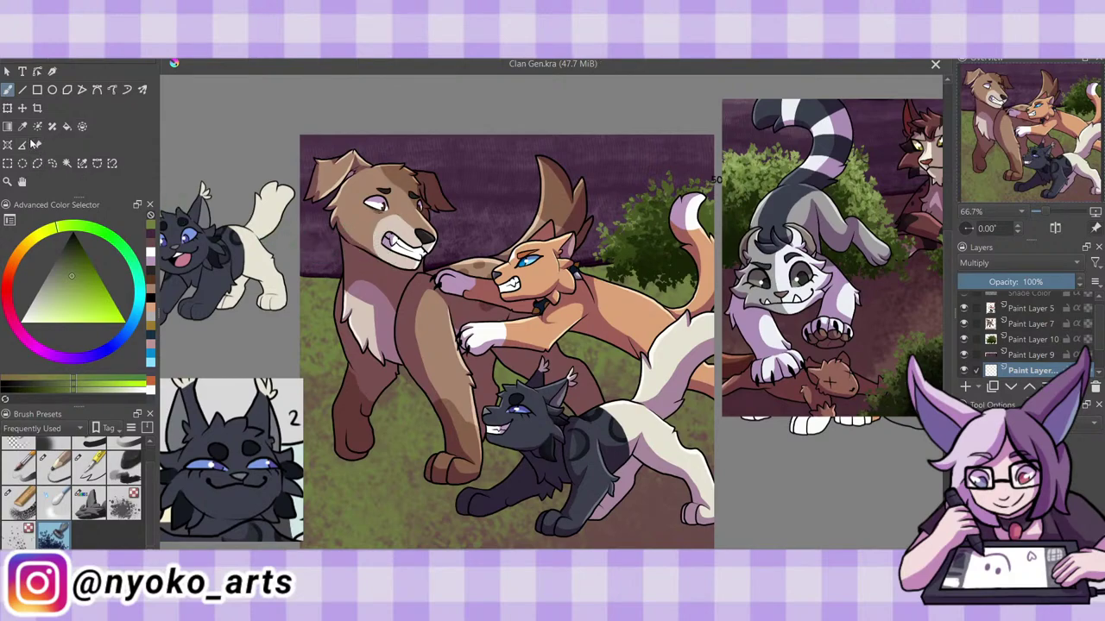
{"action": "left_click", "coordinate": [152, 265]}
{"action": "left_click", "coordinate": [128, 469]}
{"action": "left_click", "coordinate": [154, 229]}
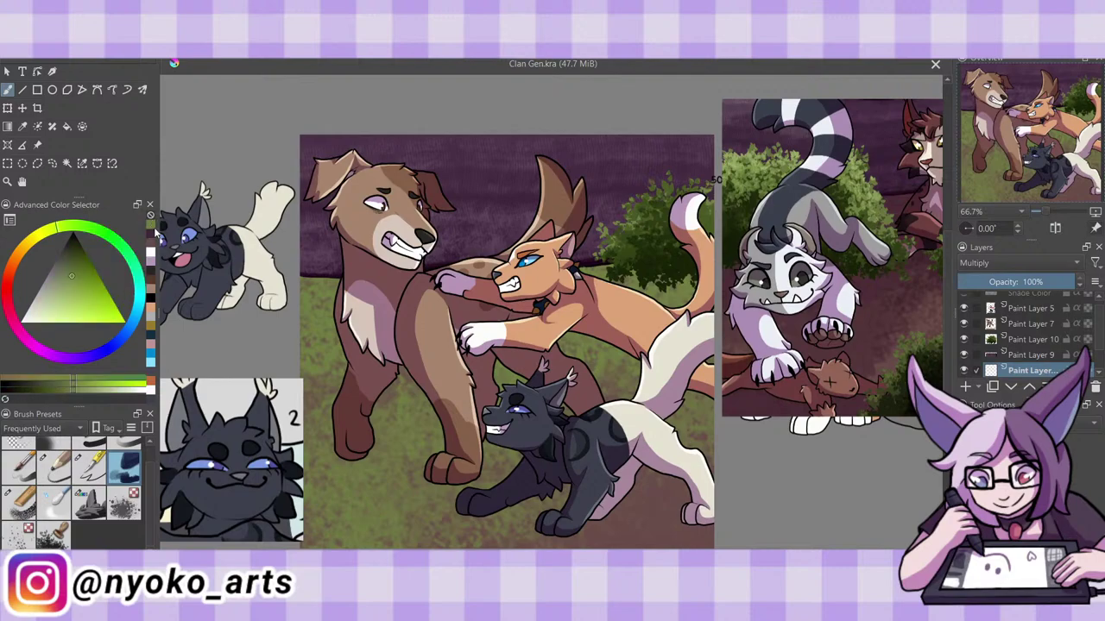
{"action": "left_click", "coordinate": [151, 263]}
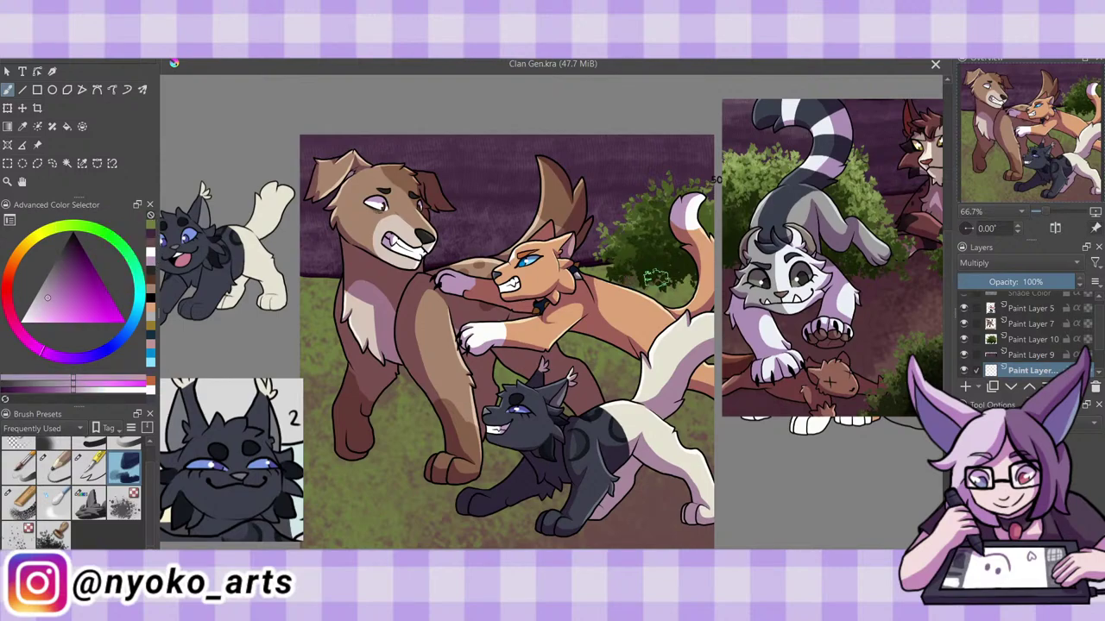
{"action": "left_click", "coordinate": [656, 280]}
{"action": "mouse_move", "coordinate": [659, 281]}
{"action": "left_mouse_down"}
{"action": "mouse_move", "coordinate": [703, 286]}
{"action": "mouse_move", "coordinate": [716, 267]}
{"action": "left_mouse_up"}
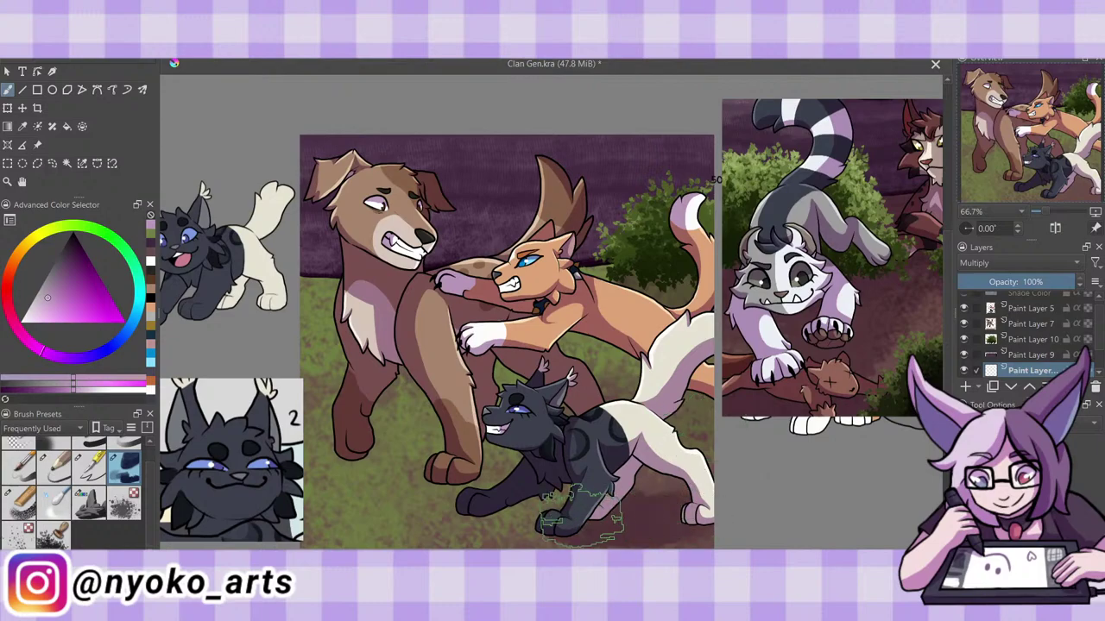
{"action": "mouse_move", "coordinate": [440, 484]}
{"action": "left_mouse_down"}
{"action": "mouse_move", "coordinate": [393, 457]}
{"action": "mouse_move", "coordinate": [566, 449]}
{"action": "mouse_move", "coordinate": [411, 451]}
{"action": "mouse_move", "coordinate": [373, 466]}
{"action": "mouse_move", "coordinate": [458, 490]}
{"action": "mouse_move", "coordinate": [478, 515]}
{"action": "mouse_move", "coordinate": [392, 463]}
{"action": "mouse_move", "coordinate": [526, 471]}
{"action": "left_mouse_up"}
{"action": "mouse_move", "coordinate": [561, 502]}
{"action": "left_mouse_down"}
{"action": "mouse_move", "coordinate": [527, 523]}
{"action": "mouse_move", "coordinate": [693, 529]}
{"action": "mouse_move", "coordinate": [600, 521]}
{"action": "mouse_move", "coordinate": [703, 512]}
{"action": "left_mouse_up"}
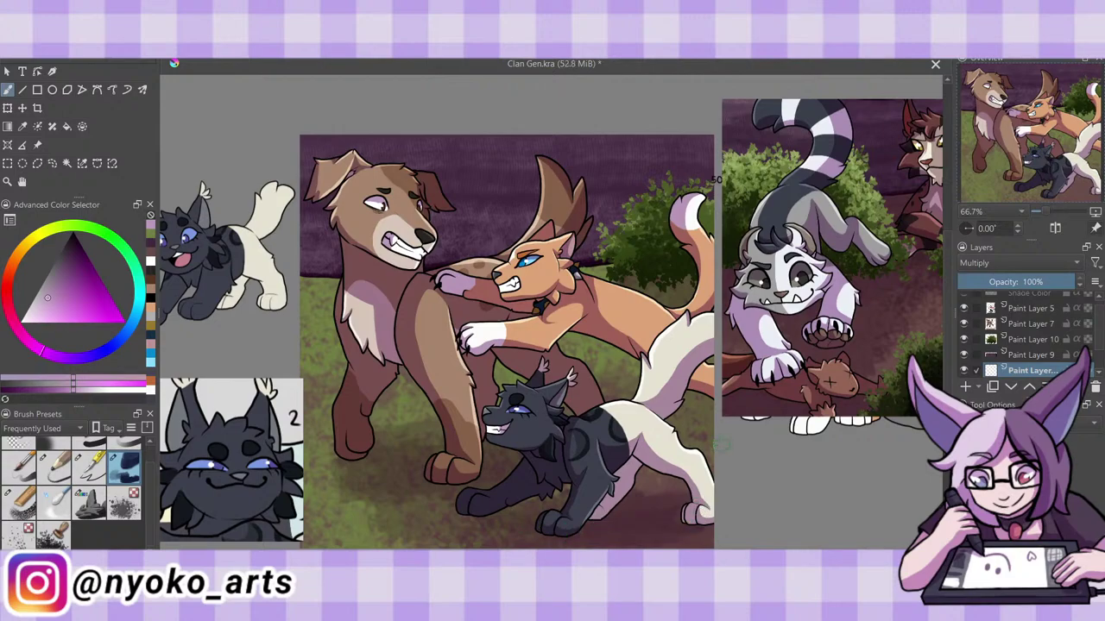
{"action": "key", "text": "ctrl+e"}
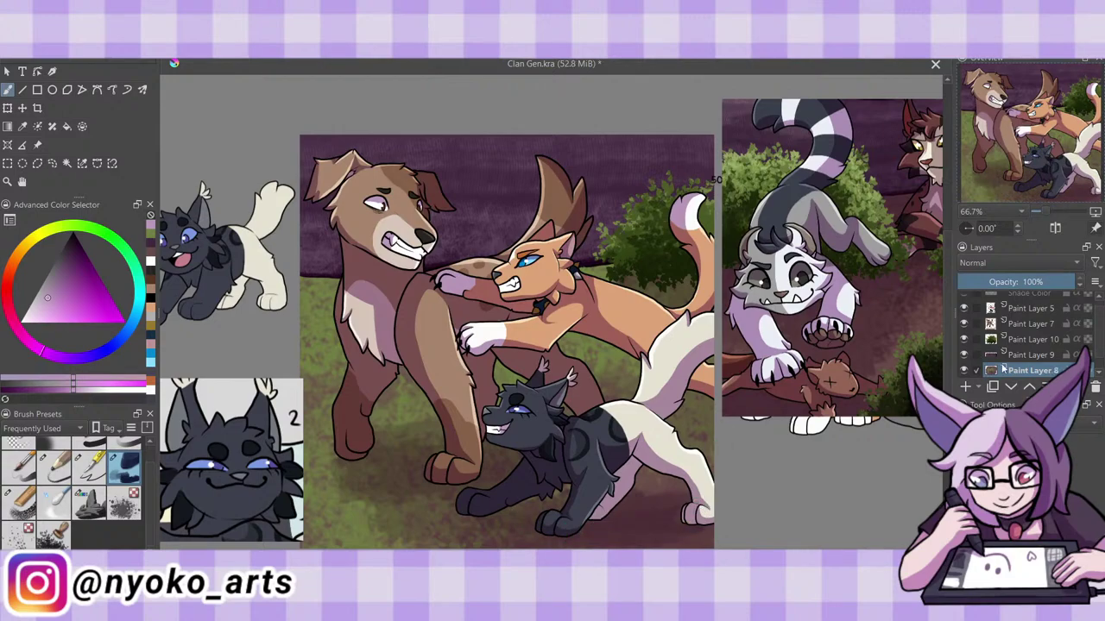
Add a layer above the ground, sample a dark brown near the dog's paws, and ready the pen brush on the dog's layer.
{"action": "left_click", "coordinate": [965, 387]}
{"action": "left_click", "coordinate": [23, 127]}
{"action": "left_click_drag", "start_coordinate": [376, 463], "coordinate": [444, 487]}
{"action": "left_click", "coordinate": [1016, 323]}
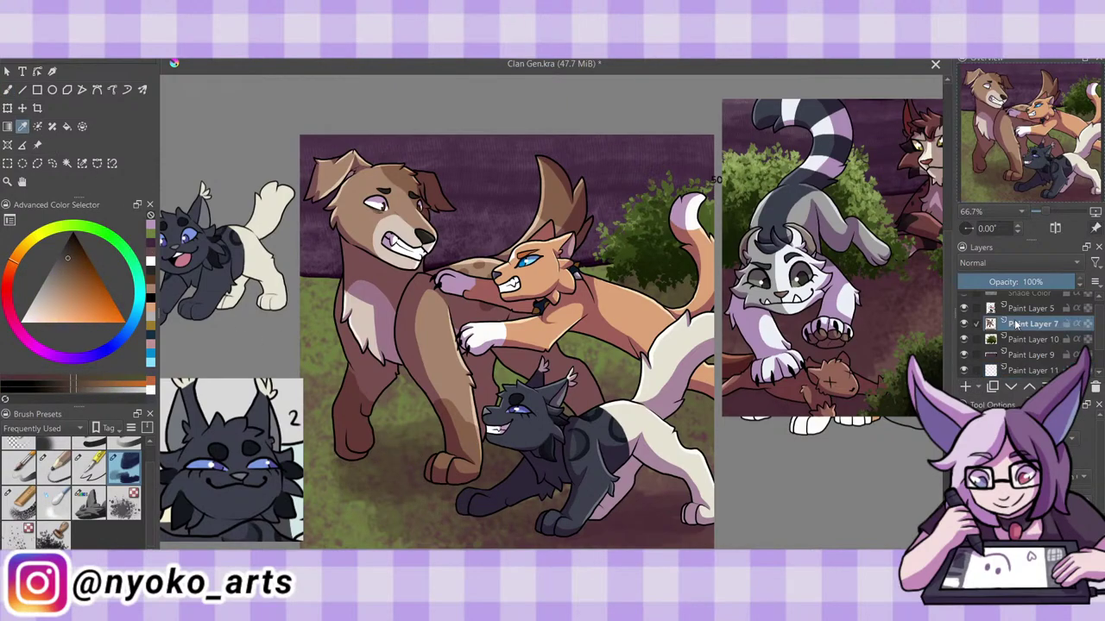
{"action": "left_click", "coordinate": [95, 483]}
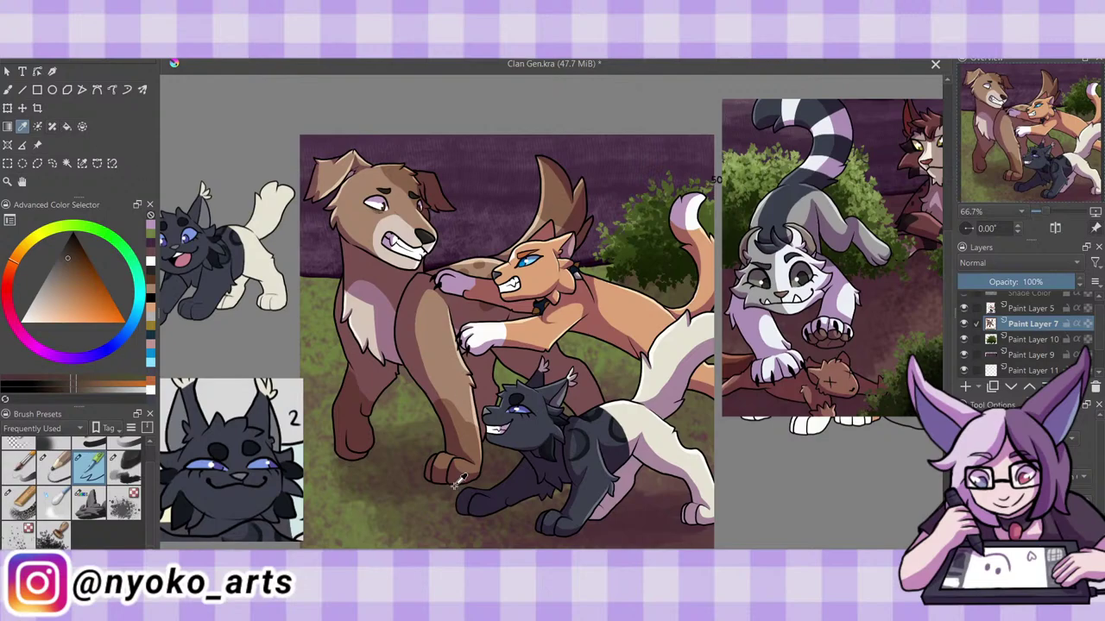
{"action": "left_click", "coordinate": [8, 89]}
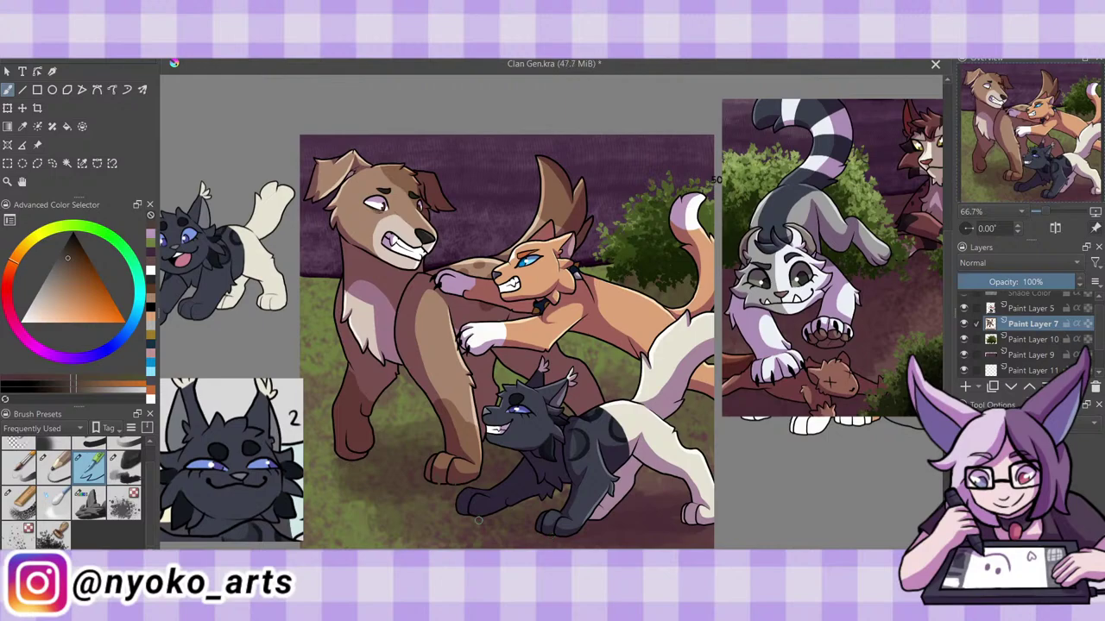
Cover the whole picture with muted blue on a new Multiply layer above the characters, and set its opacity to 25%.
{"action": "left_click", "coordinate": [1010, 312]}
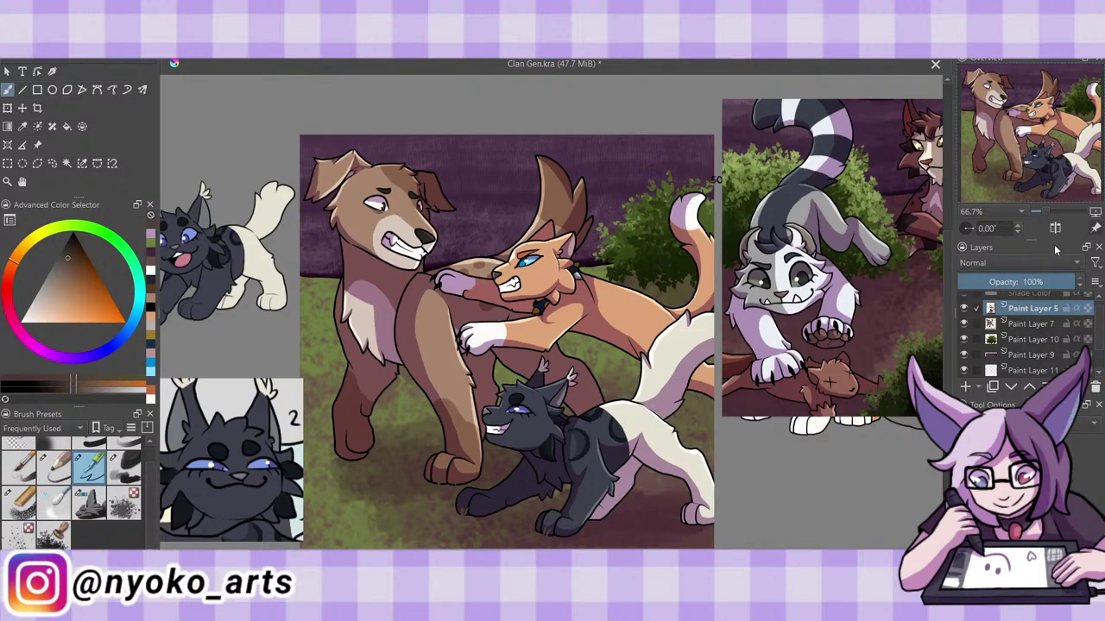
{"action": "left_click", "coordinate": [966, 387]}
{"action": "left_click", "coordinate": [984, 263]}
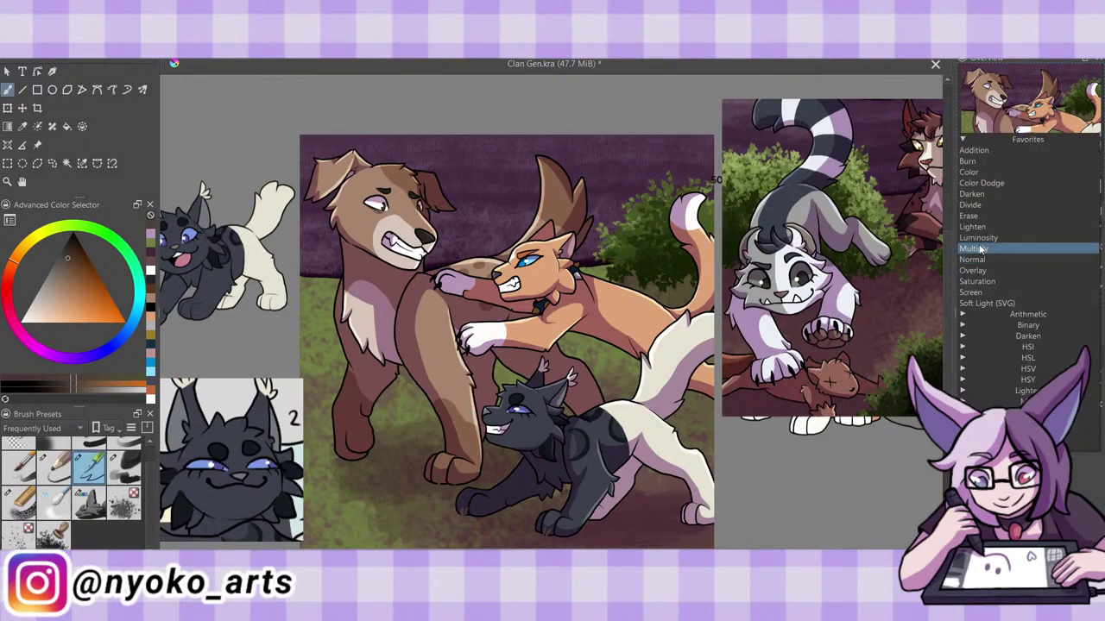
{"action": "left_click", "coordinate": [968, 252]}
{"action": "left_click", "coordinate": [150, 363]}
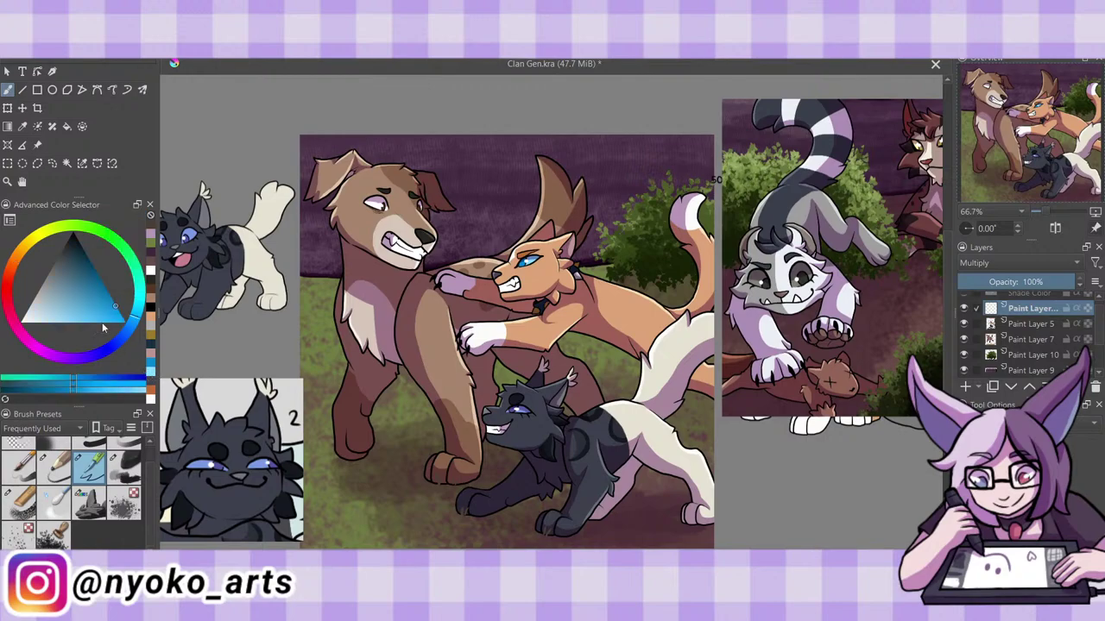
{"action": "left_click", "coordinate": [58, 293]}
{"action": "left_click", "coordinate": [96, 446]}
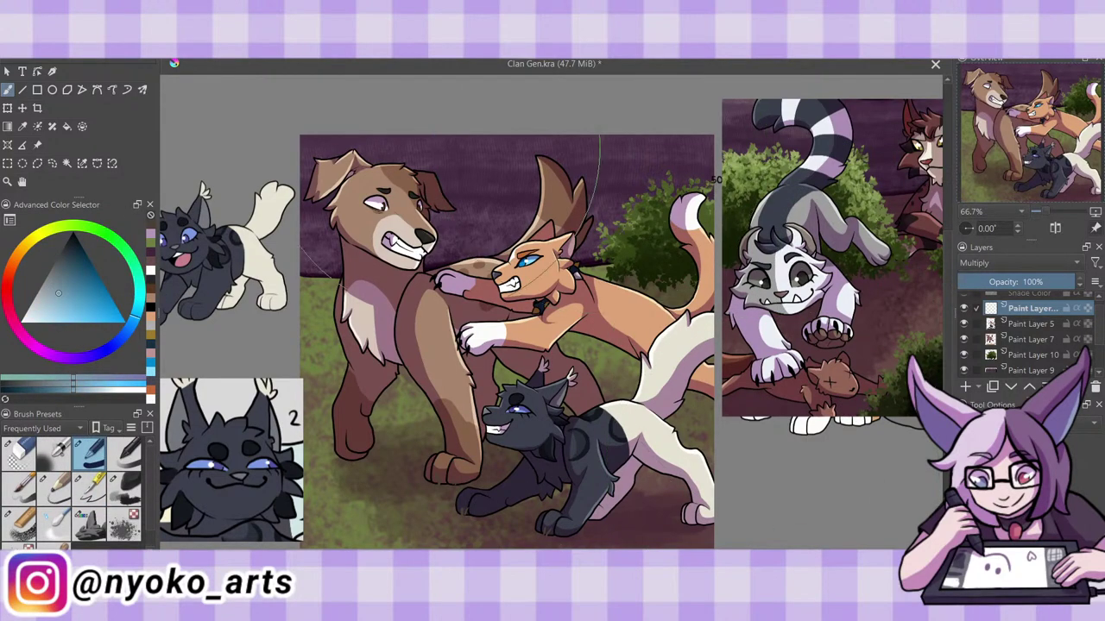
{"action": "mouse_move", "coordinate": [389, 121]}
{"action": "left_mouse_down"}
{"action": "mouse_move", "coordinate": [384, 160]}
{"action": "mouse_move", "coordinate": [630, 108]}
{"action": "mouse_move", "coordinate": [690, 233]}
{"action": "mouse_move", "coordinate": [733, 514]}
{"action": "left_mouse_up"}
{"action": "left_click", "coordinate": [986, 281]}
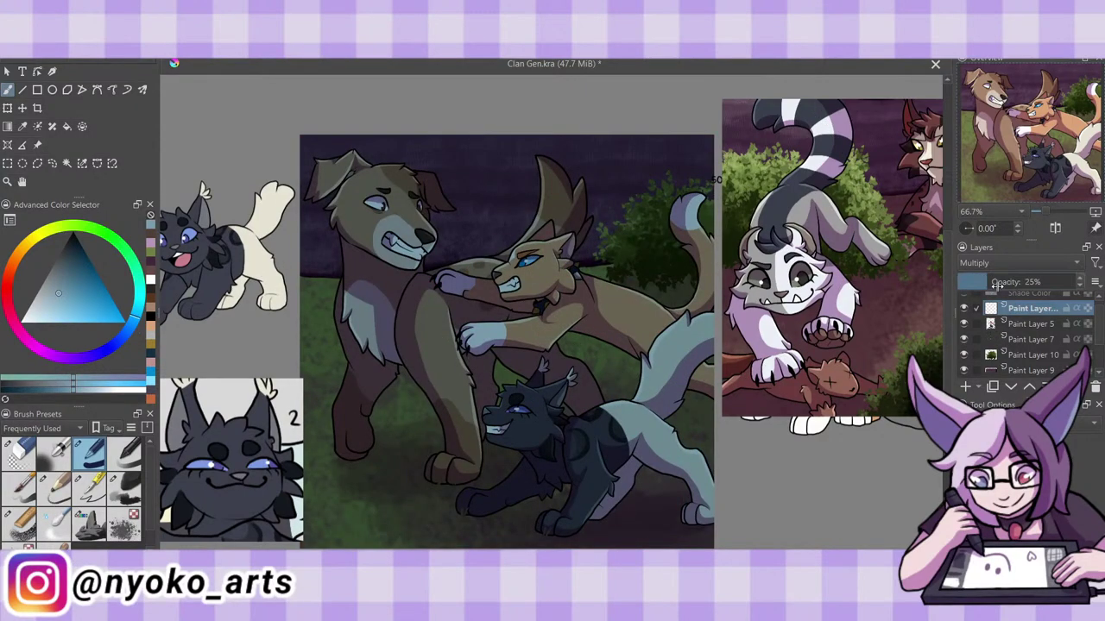
Stamp mauve leaf shadows on the wall around the bush with the foliage brush on a Multiply layer, and merge it into the wall layer.
{"action": "left_click", "coordinate": [1027, 325]}
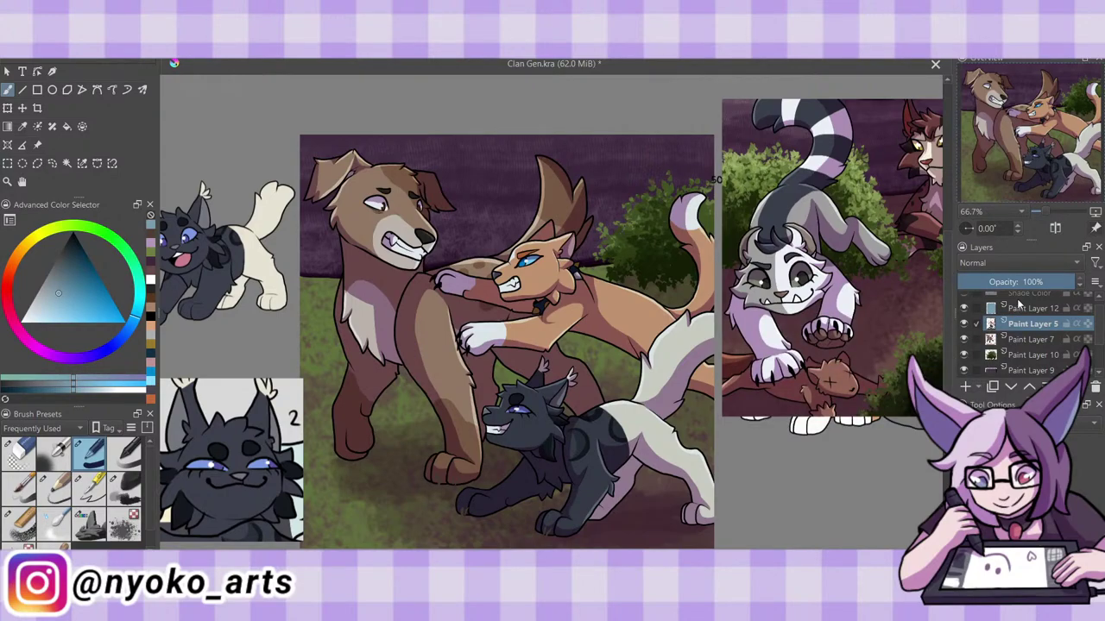
{"action": "left_click", "coordinate": [1009, 371]}
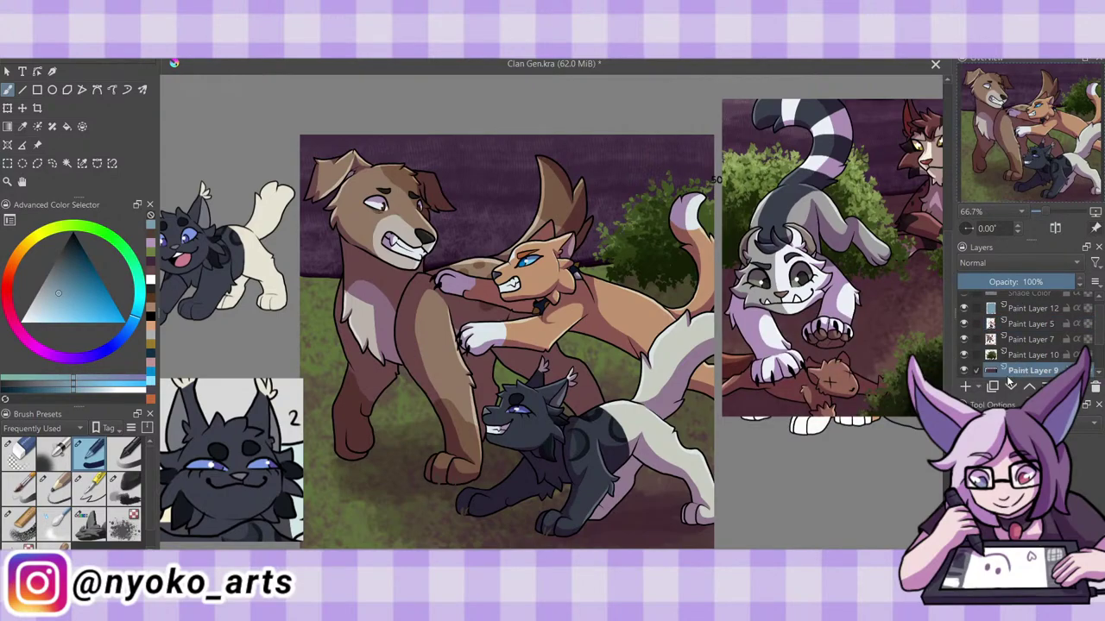
{"action": "left_click", "coordinate": [993, 264]}
{"action": "left_click", "coordinate": [1062, 345]}
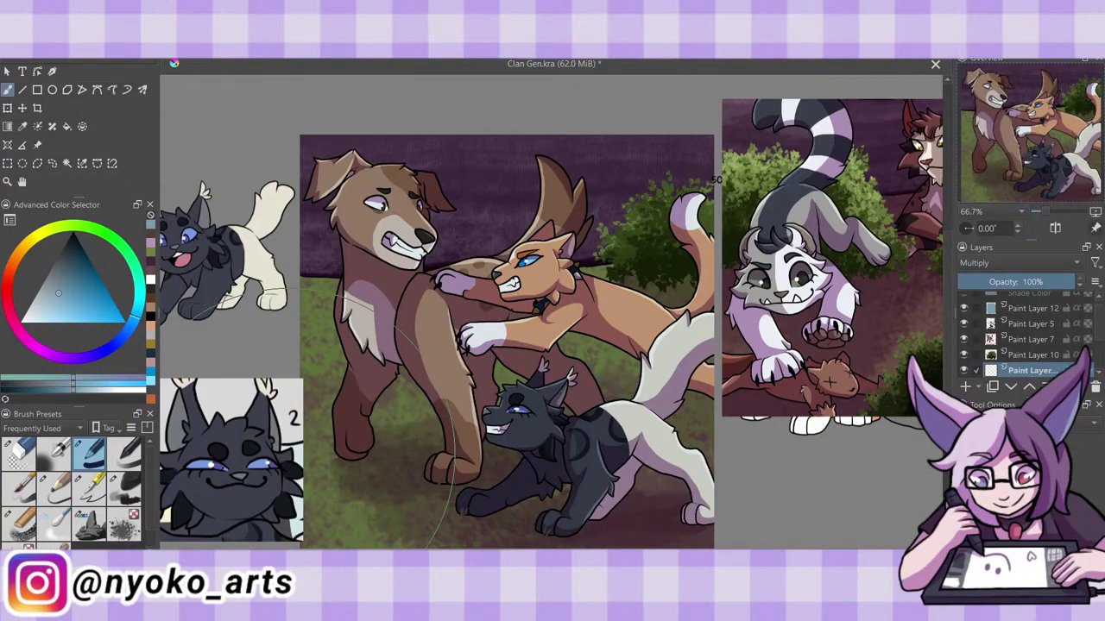
{"action": "left_click", "coordinate": [152, 246]}
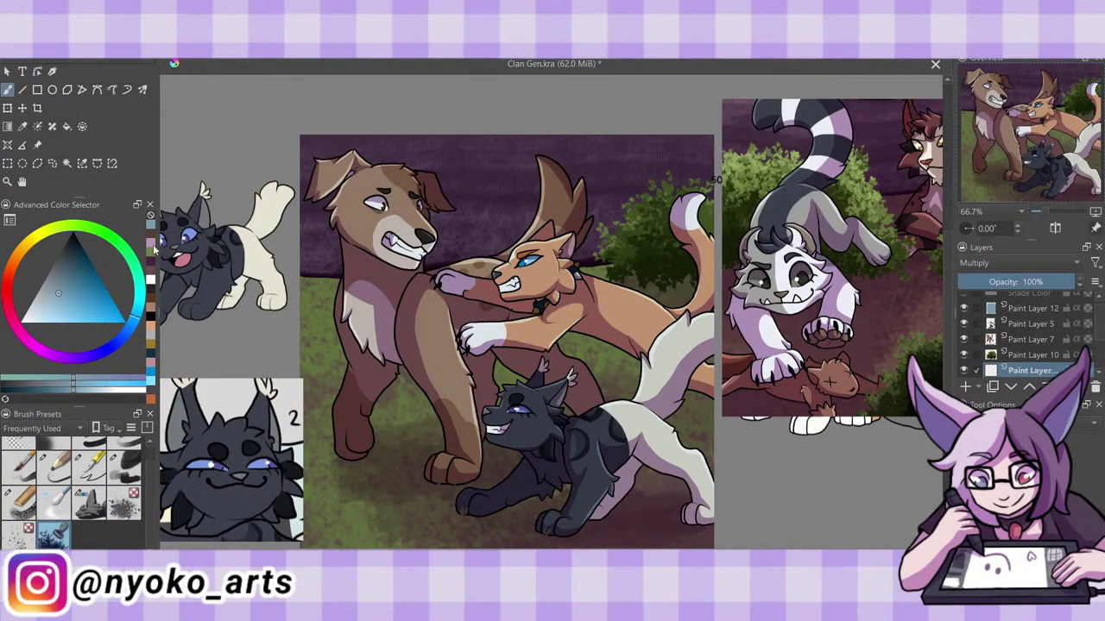
{"action": "mouse_move", "coordinate": [649, 197]}
{"action": "left_mouse_down"}
{"action": "mouse_move", "coordinate": [692, 180]}
{"action": "mouse_move", "coordinate": [698, 188]}
{"action": "mouse_move", "coordinate": [628, 228]}
{"action": "mouse_move", "coordinate": [653, 244]}
{"action": "left_mouse_up"}
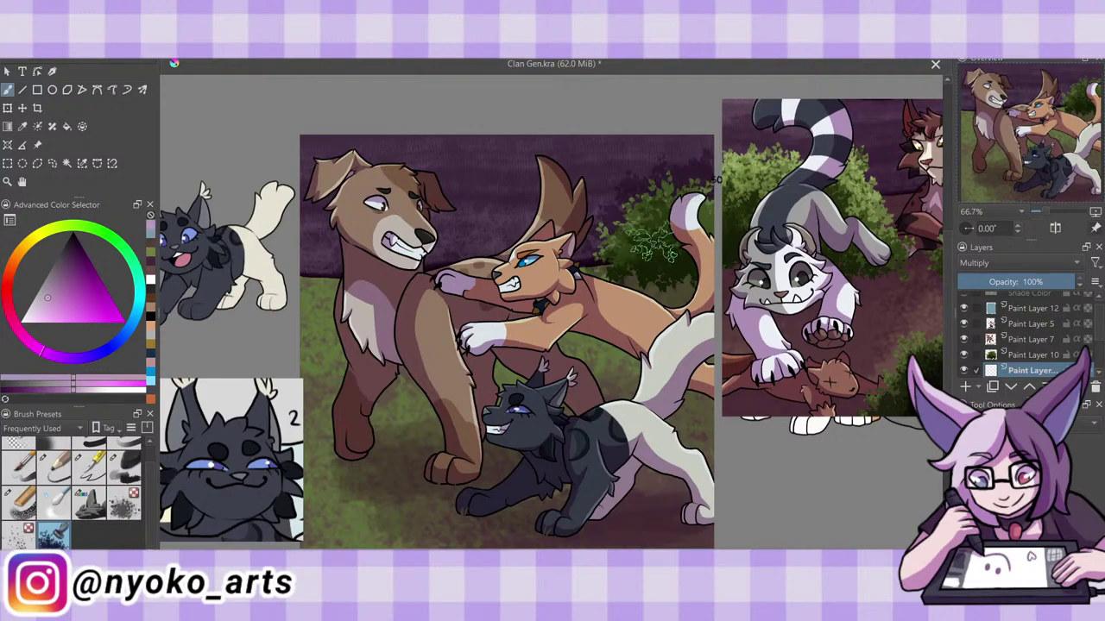
{"action": "left_click", "coordinate": [680, 164]}
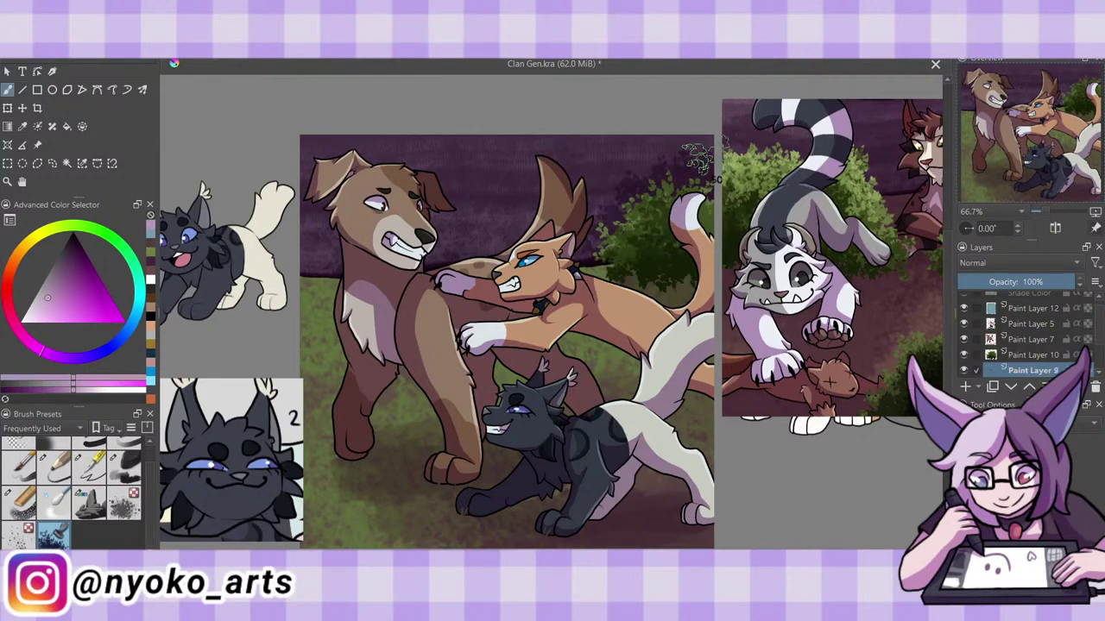
Merge the bush and wall layers down into the ground layer, and merge the two character layers together.
{"action": "left_click", "coordinate": [1003, 355]}
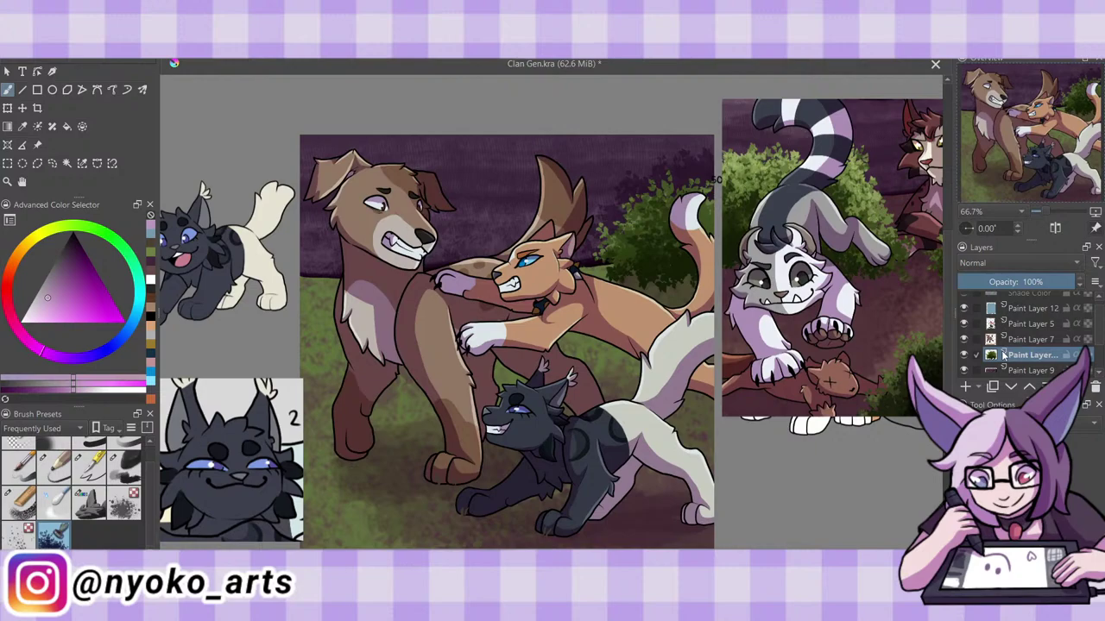
{"action": "key", "text": "ctrl+e"}
{"action": "key", "text": "ctrl+e"}
{"action": "left_click", "coordinate": [1018, 324]}
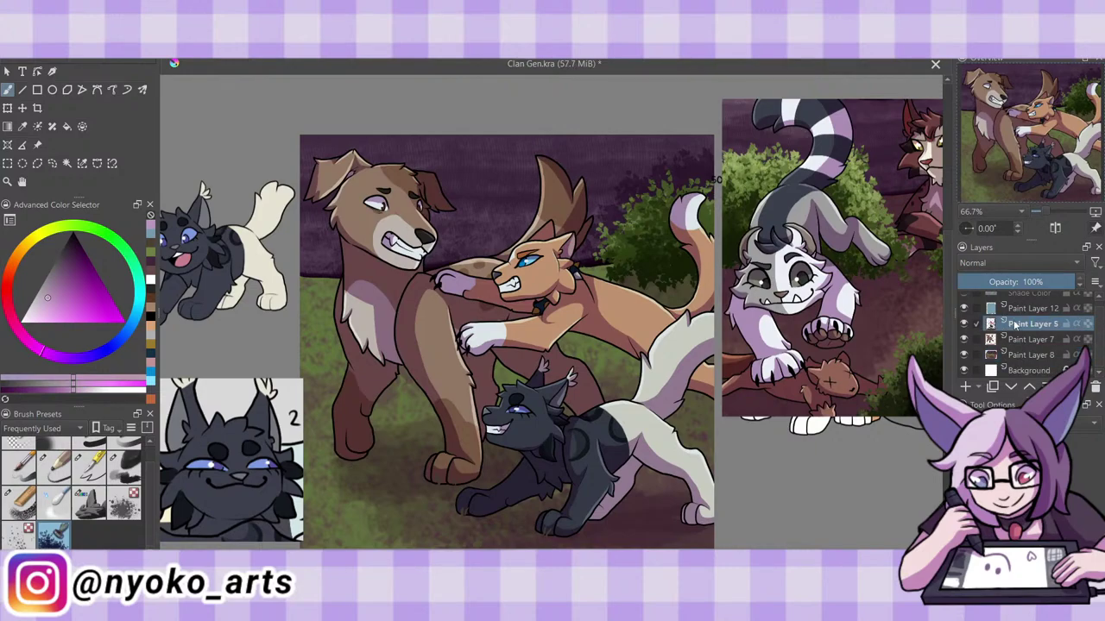
{"action": "key", "text": "ctrl+e"}
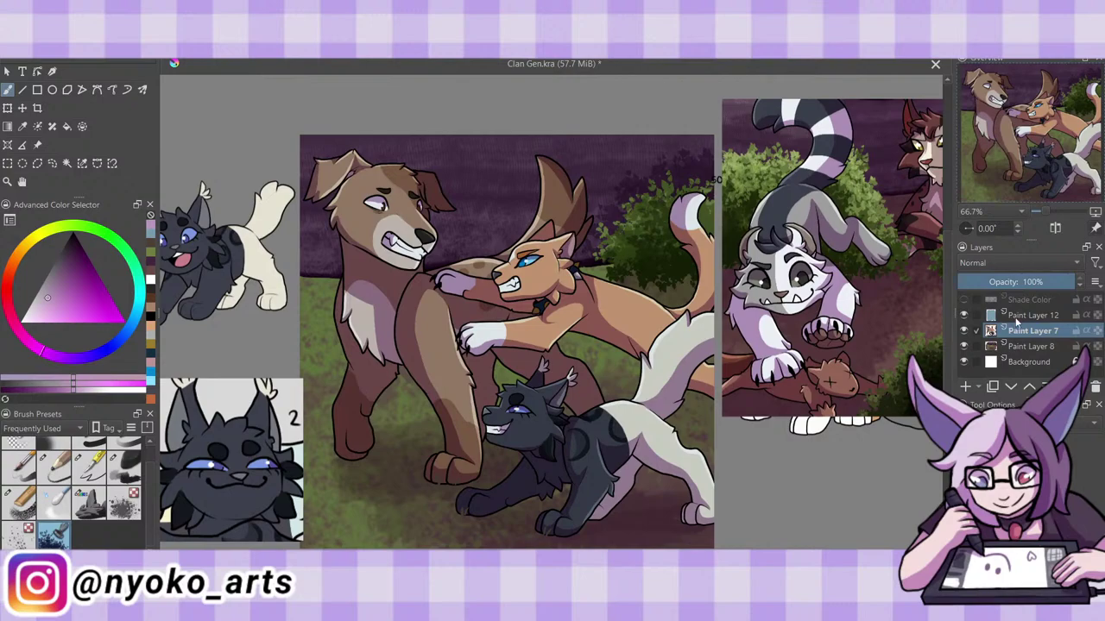
Flatten the characters, background and blue Multiply layer into one layer, keeping a hidden duplicate layer beneath it.
{"action": "key", "text": "ctrl+e"}
{"action": "key", "text": "ctrl+j"}
{"action": "left_click_drag", "start_coordinate": [1025, 335], "coordinate": [975, 356]}
{"action": "left_click", "coordinate": [964, 346]}
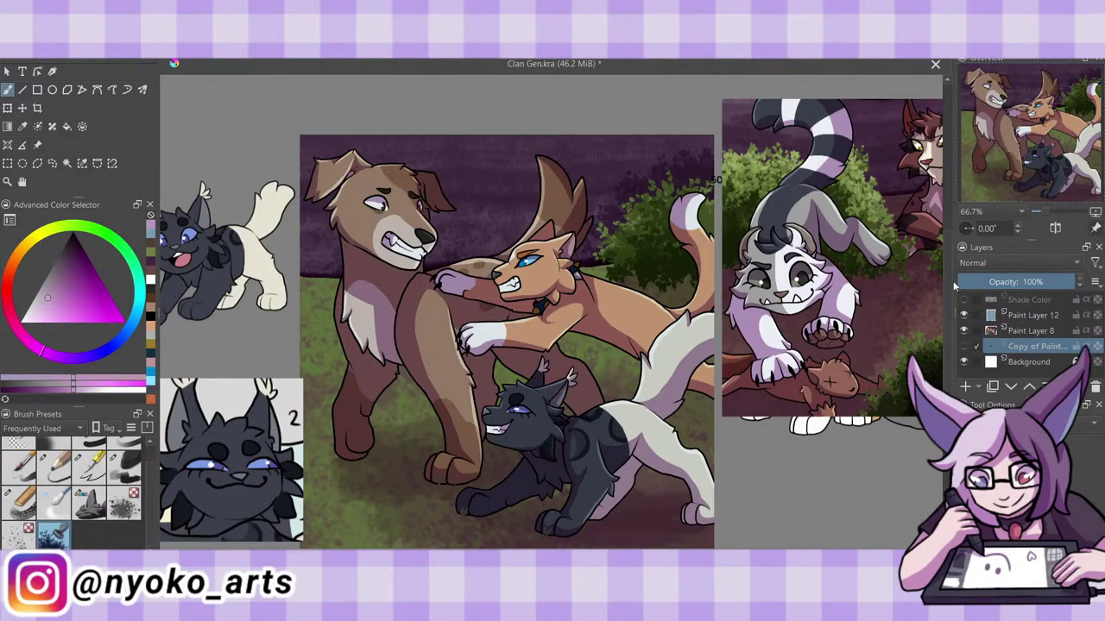
{"action": "left_click", "coordinate": [1025, 321]}
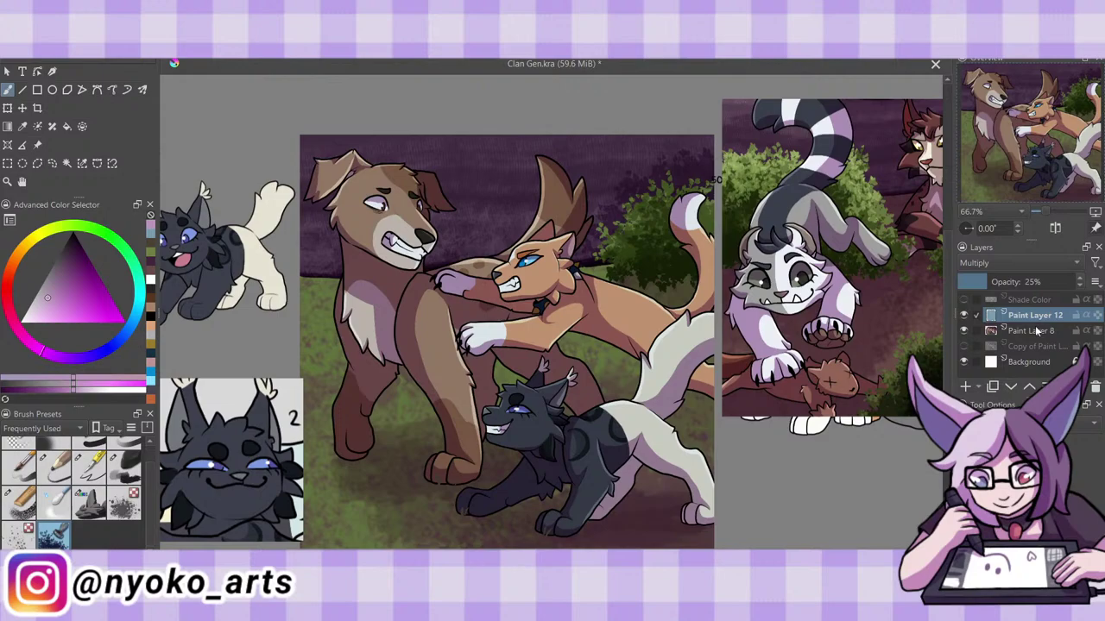
{"action": "key", "text": "ctrl+e"}
Paint short slanting white rain streaks across the whole picture, plus small splash marks on the ground, on a new top layer.
{"action": "left_click", "coordinate": [965, 390]}
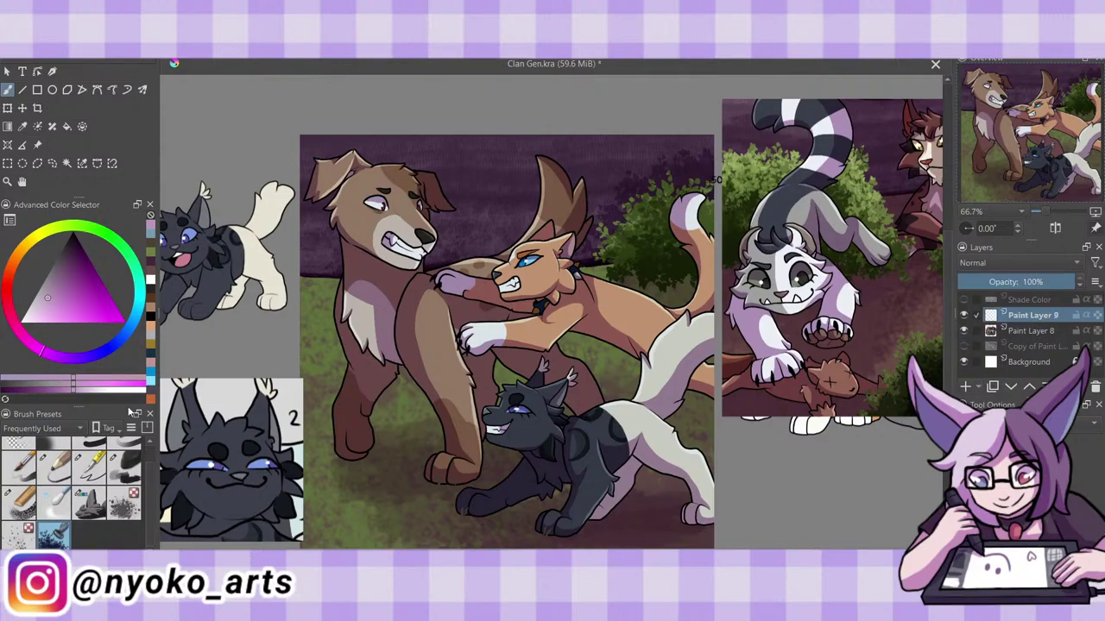
{"action": "left_click", "coordinate": [92, 469]}
{"action": "left_click", "coordinate": [150, 279]}
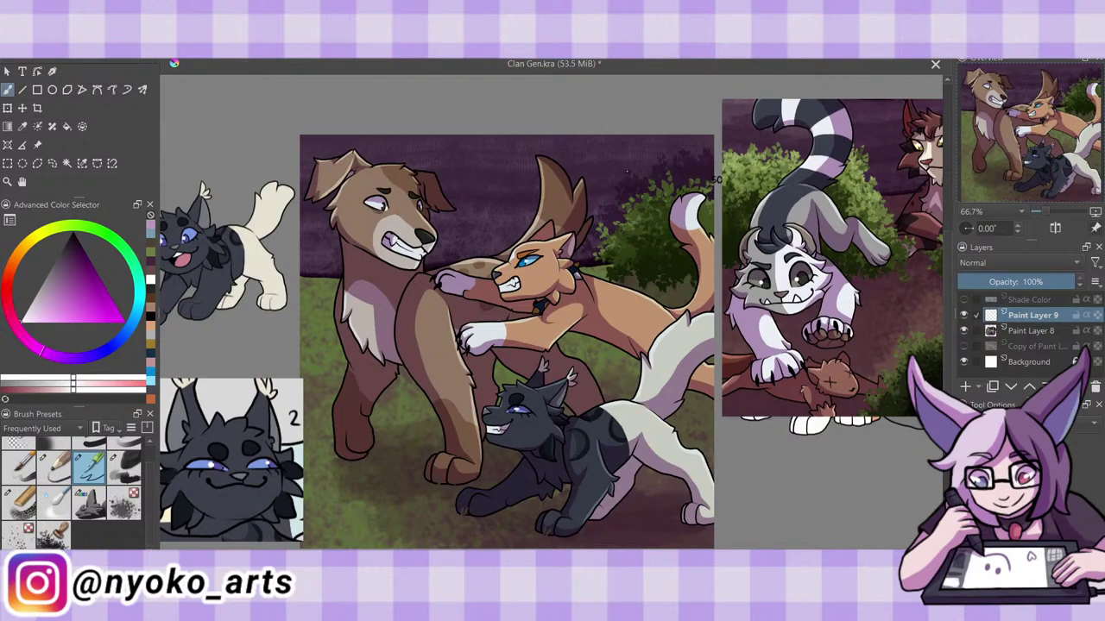
{"action": "left_click_drag", "start_coordinate": [627, 174], "coordinate": [636, 157]}
{"action": "left_click_drag", "start_coordinate": [511, 172], "coordinate": [519, 155]}
{"action": "left_click_drag", "start_coordinate": [488, 214], "coordinate": [478, 236]}
{"action": "left_click_drag", "start_coordinate": [621, 235], "coordinate": [614, 250]}
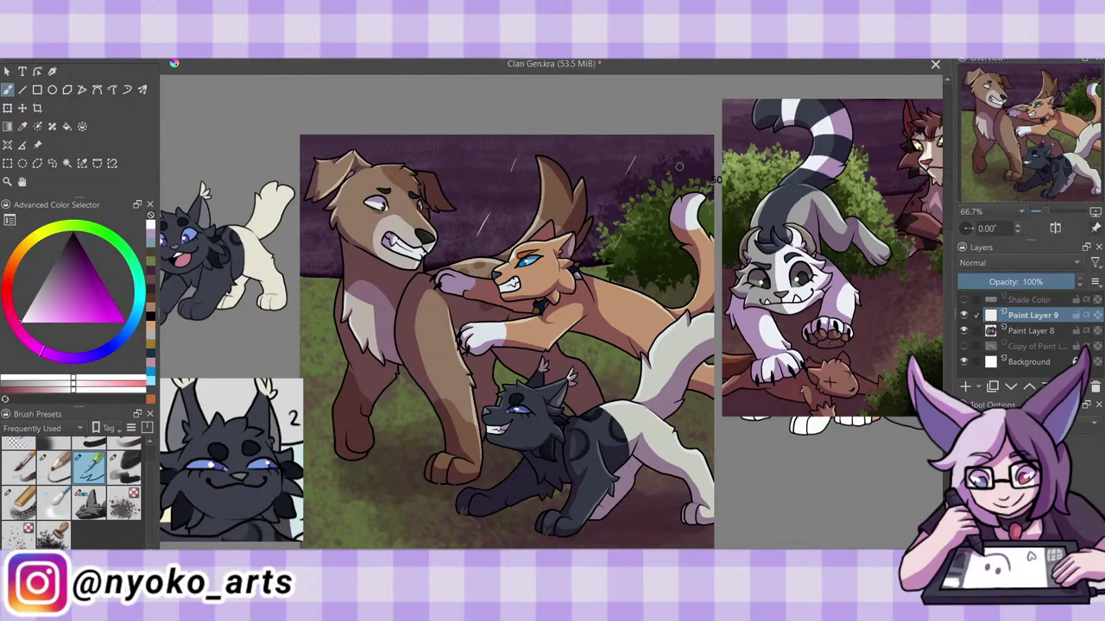
{"action": "left_click_drag", "start_coordinate": [687, 154], "coordinate": [678, 171]}
{"action": "left_click_drag", "start_coordinate": [442, 144], "coordinate": [439, 158]}
{"action": "left_click_drag", "start_coordinate": [316, 241], "coordinate": [311, 258]}
{"action": "left_click_drag", "start_coordinate": [316, 325], "coordinate": [309, 342]}
{"action": "left_click_drag", "start_coordinate": [397, 443], "coordinate": [388, 466]}
{"action": "left_click_drag", "start_coordinate": [431, 327], "coordinate": [421, 354]}
{"action": "left_click_drag", "start_coordinate": [399, 145], "coordinate": [389, 169]}
{"action": "left_click_drag", "start_coordinate": [604, 287], "coordinate": [592, 311]}
{"action": "left_click_drag", "start_coordinate": [664, 261], "coordinate": [653, 287]}
{"action": "left_click_drag", "start_coordinate": [686, 201], "coordinate": [675, 222]}
{"action": "left_click_drag", "start_coordinate": [603, 136], "coordinate": [595, 155]}
{"action": "left_click_drag", "start_coordinate": [630, 437], "coordinate": [619, 460]}
{"action": "left_click_drag", "start_coordinate": [649, 506], "coordinate": [640, 523]}
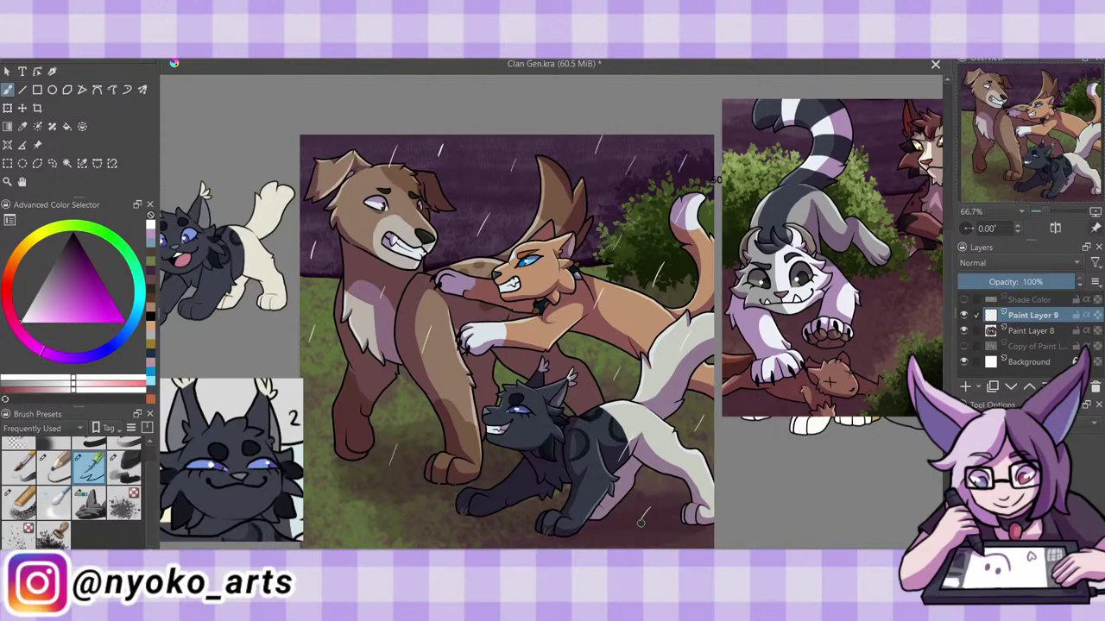
{"action": "left_click_drag", "start_coordinate": [409, 519], "coordinate": [416, 524]}
{"action": "left_click_drag", "start_coordinate": [340, 478], "coordinate": [329, 499]}
Lower the rain layer's opacity to 69%, and soften the streaks with a Gaussian Blur of 5 px horizontally and vertically.
{"action": "left_click", "coordinate": [1039, 281]}
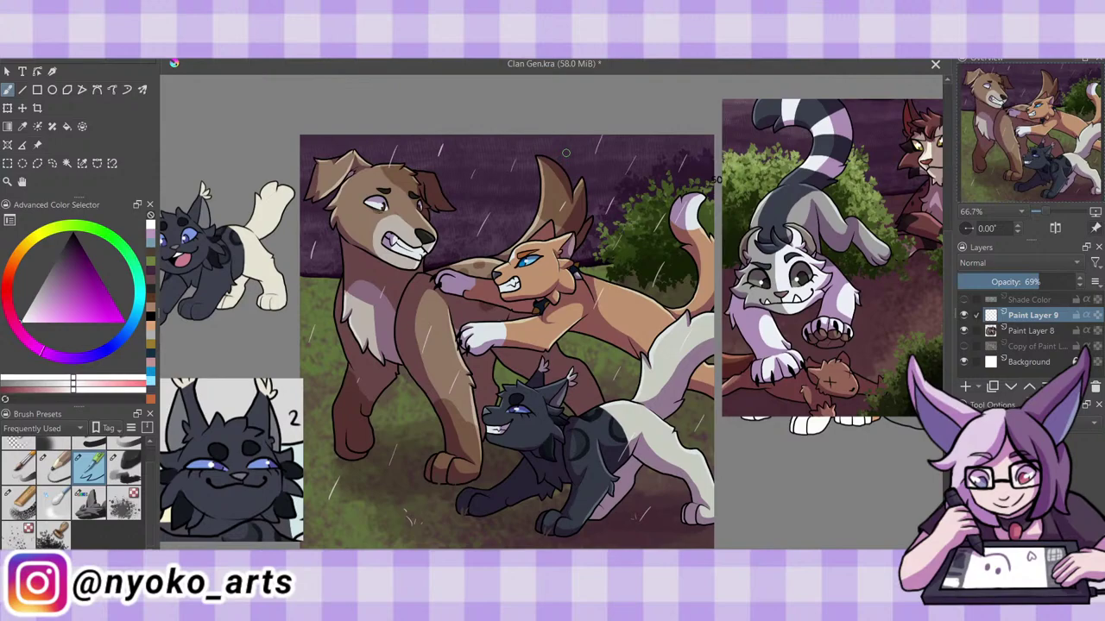
{"action": "left_click_drag", "start_coordinate": [321, 140], "coordinate": [316, 155]}
{"action": "left_click", "coordinate": [183, 52]}
{"action": "mouse_move", "coordinate": [264, 106]}
{"action": "left_click", "coordinate": [416, 122]}
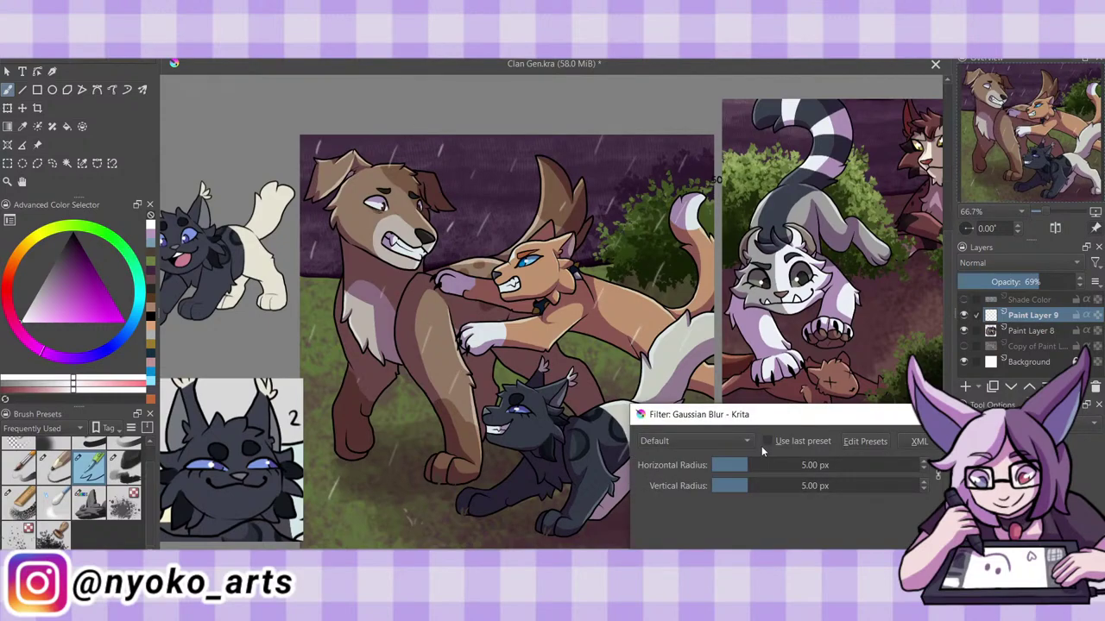
{"action": "key", "text": "Return"}
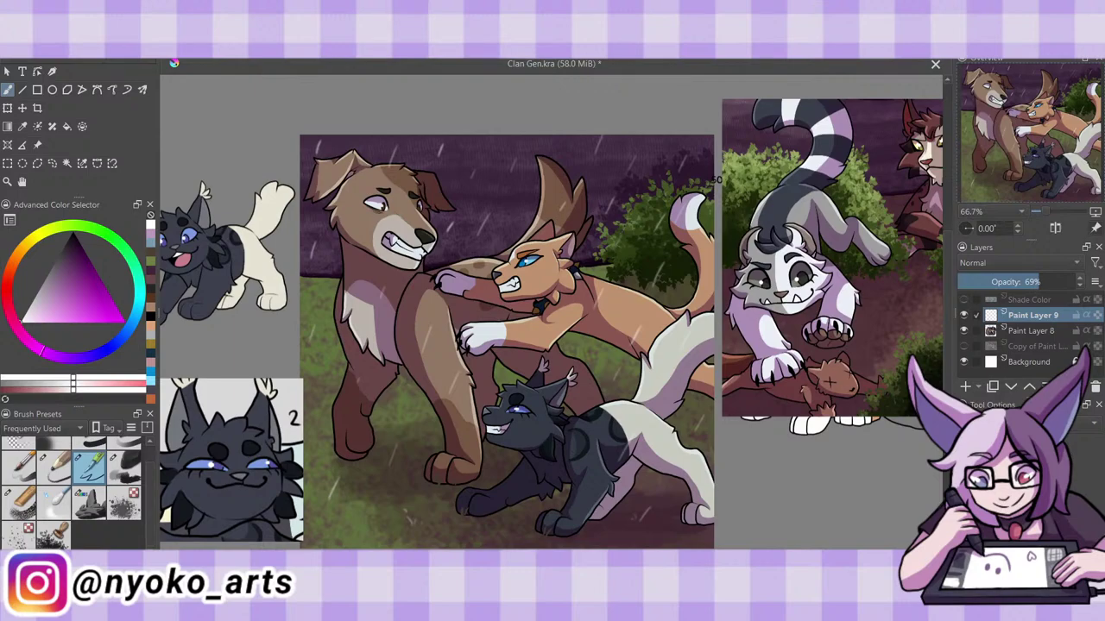
Paint small white water droplets on the dog and cats on a new layer beneath the rain, set its opacity to 60%, and save the file.
{"action": "key", "text": "Insert"}
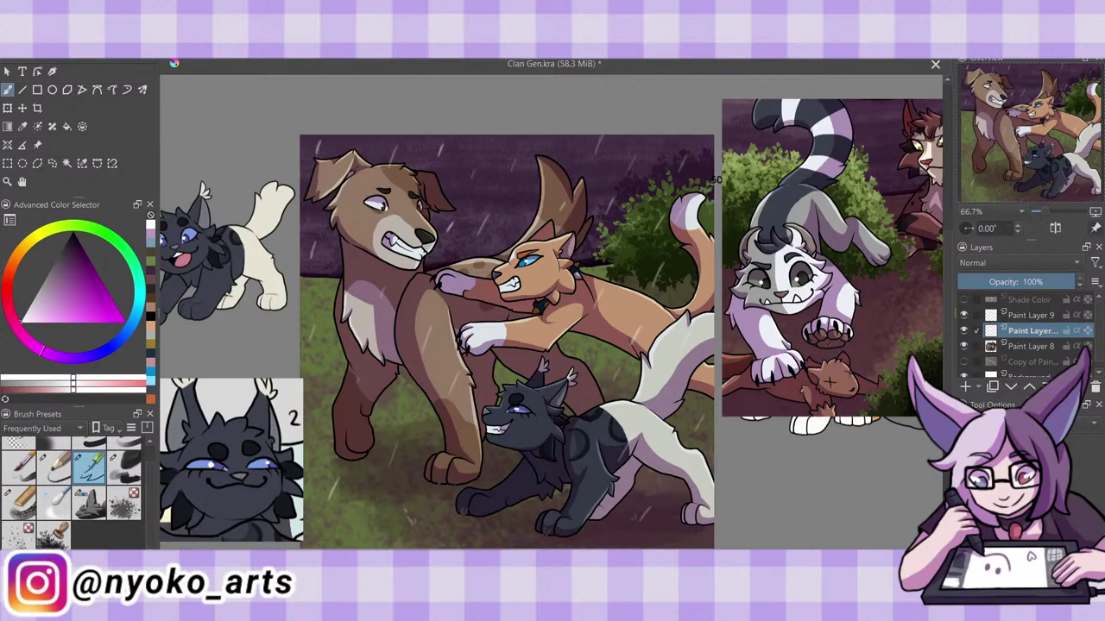
{"action": "key", "text": "ctrl+plus"}
{"action": "key", "text": "ctrl+plus"}
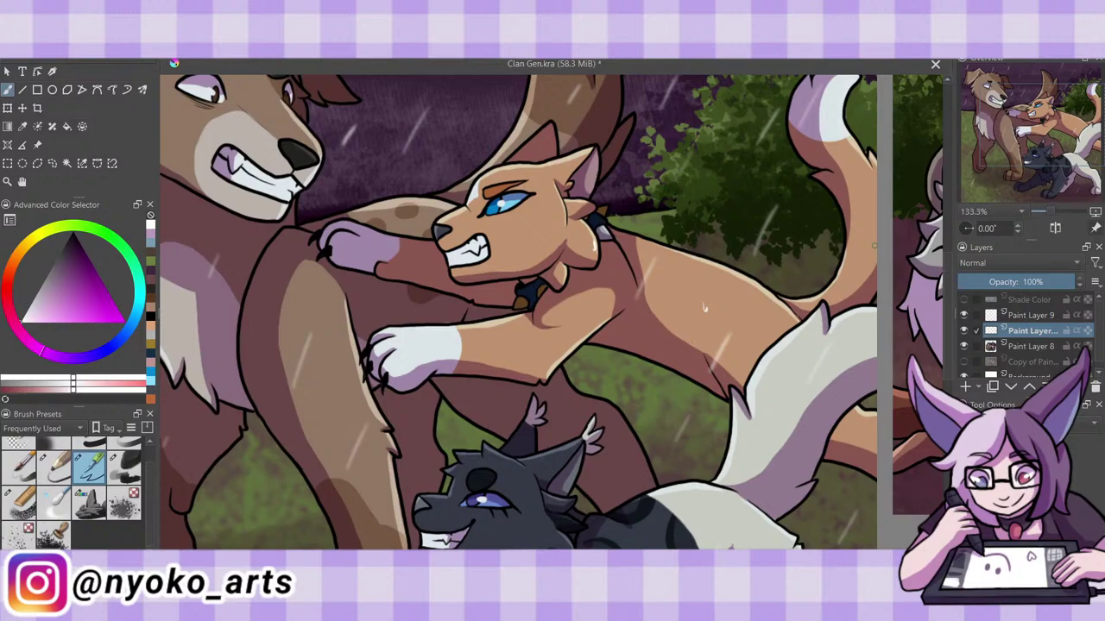
{"action": "scroll", "coordinate": [552, 332], "scroll_direction": "down", "scroll_amount": 5}
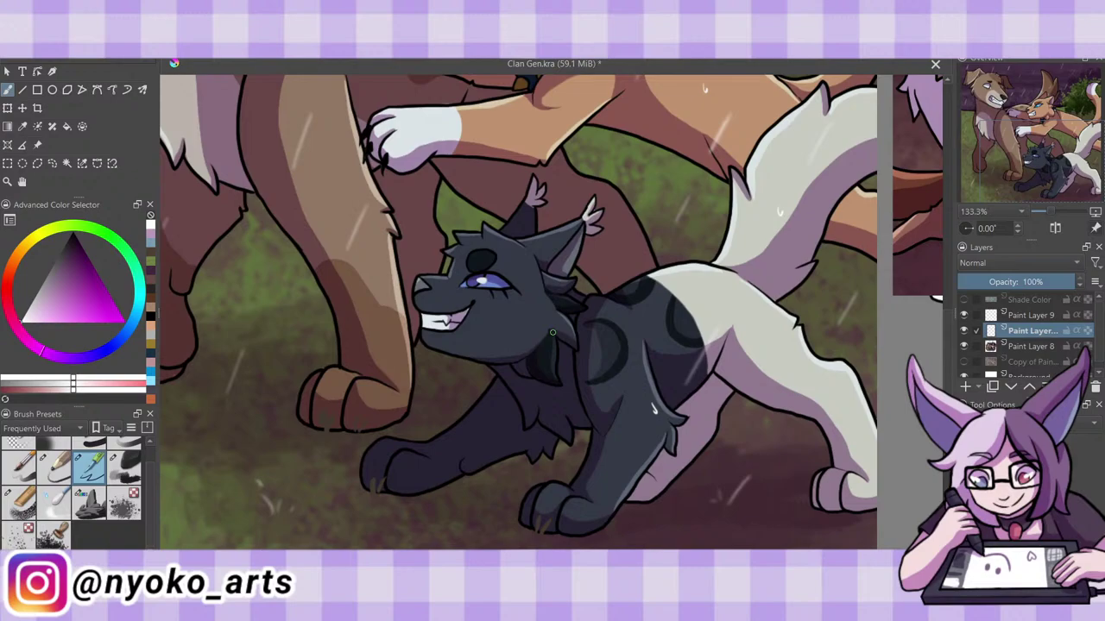
{"action": "left_click_drag", "start_coordinate": [541, 315], "coordinate": [539, 327]}
{"action": "left_click_drag", "start_coordinate": [377, 260], "coordinate": [375, 270]}
{"action": "left_click_drag", "start_coordinate": [387, 210], "coordinate": [590, 210]}
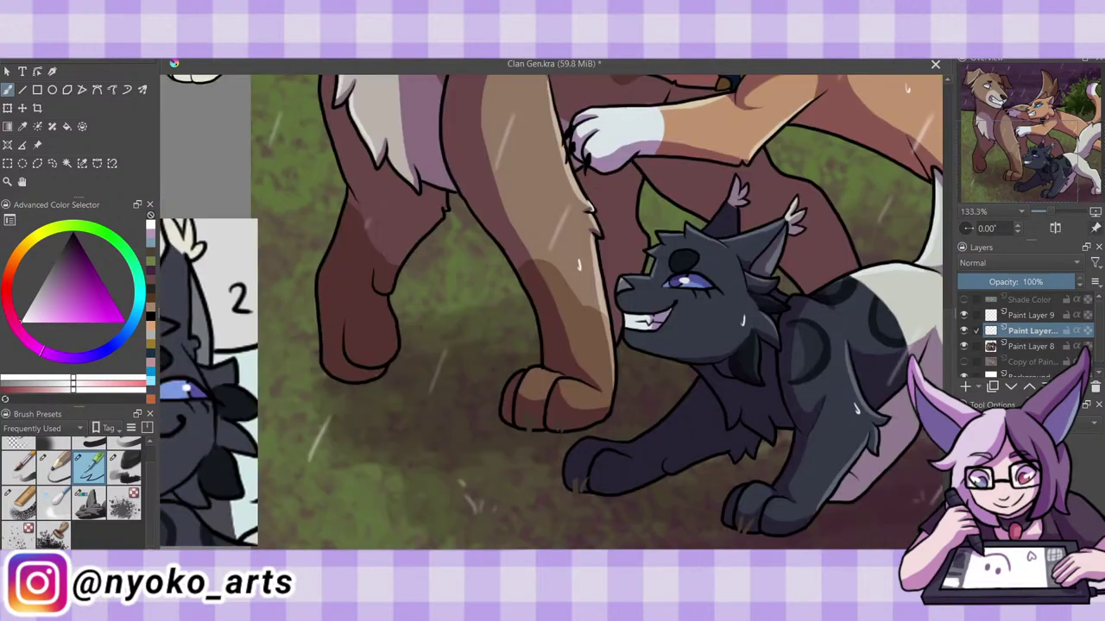
{"action": "left_click_drag", "start_coordinate": [590, 259], "coordinate": [555, 311]}
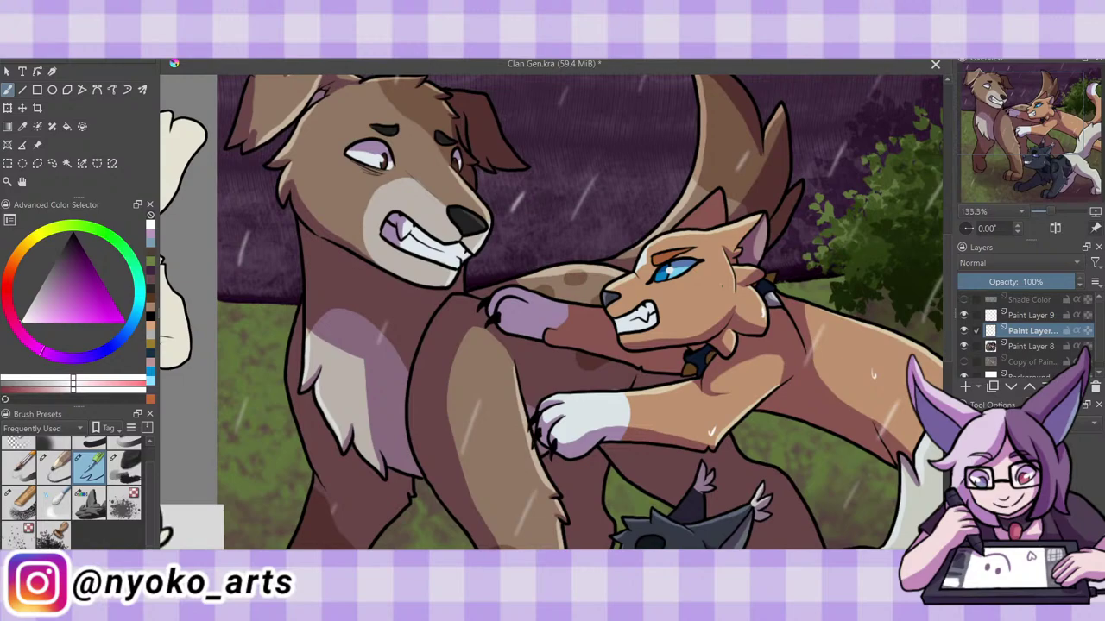
{"action": "left_click_drag", "start_coordinate": [331, 117], "coordinate": [328, 128]}
{"action": "key", "text": "ctrl+z"}
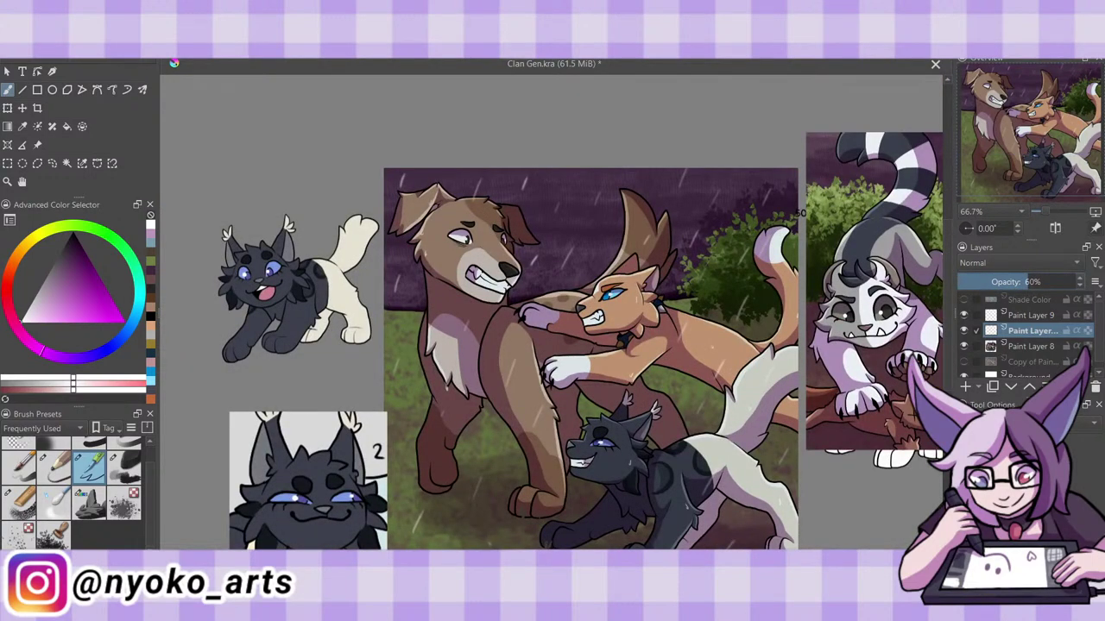
{"action": "scroll", "coordinate": [551, 313], "scroll_direction": "down", "scroll_amount": 1}
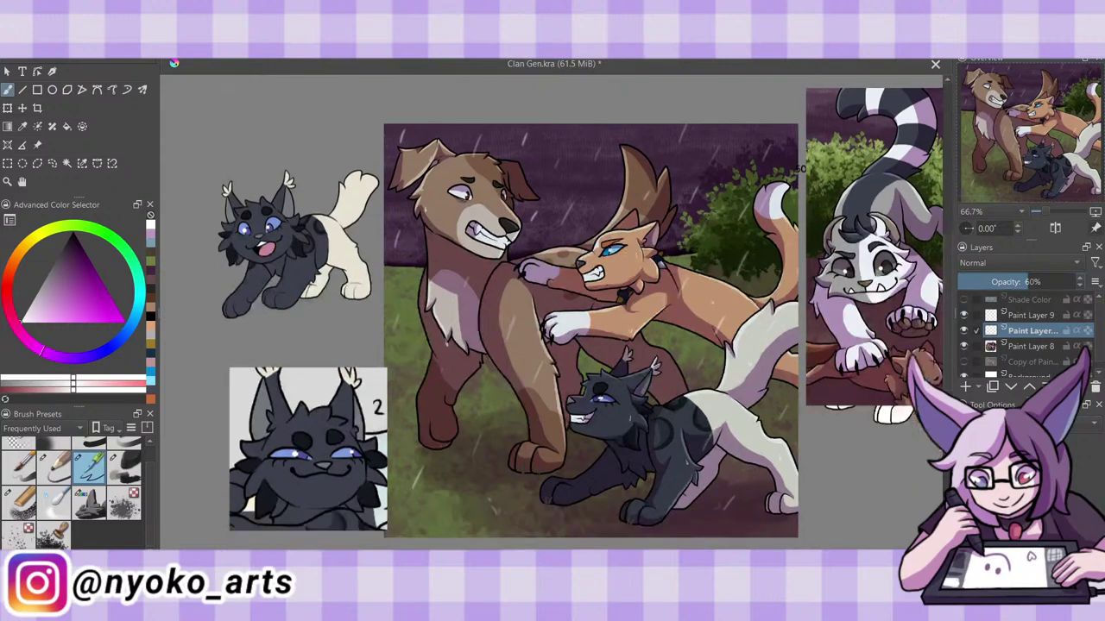
{"action": "key", "text": "ctrl+s"}
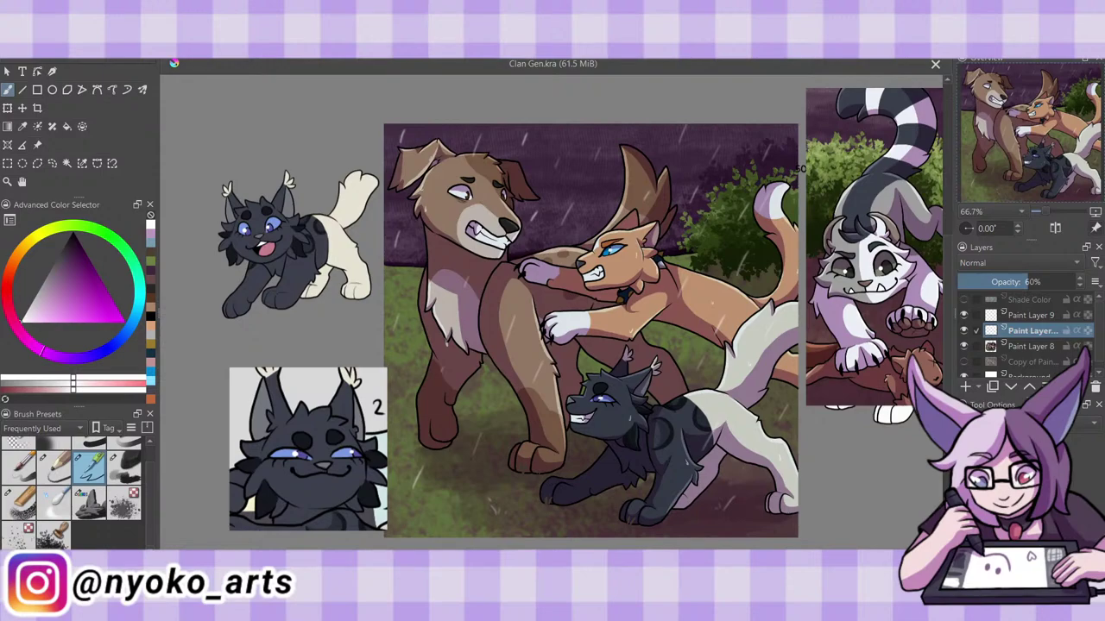
{"action": "mouse_move", "coordinate": [402, 566]}
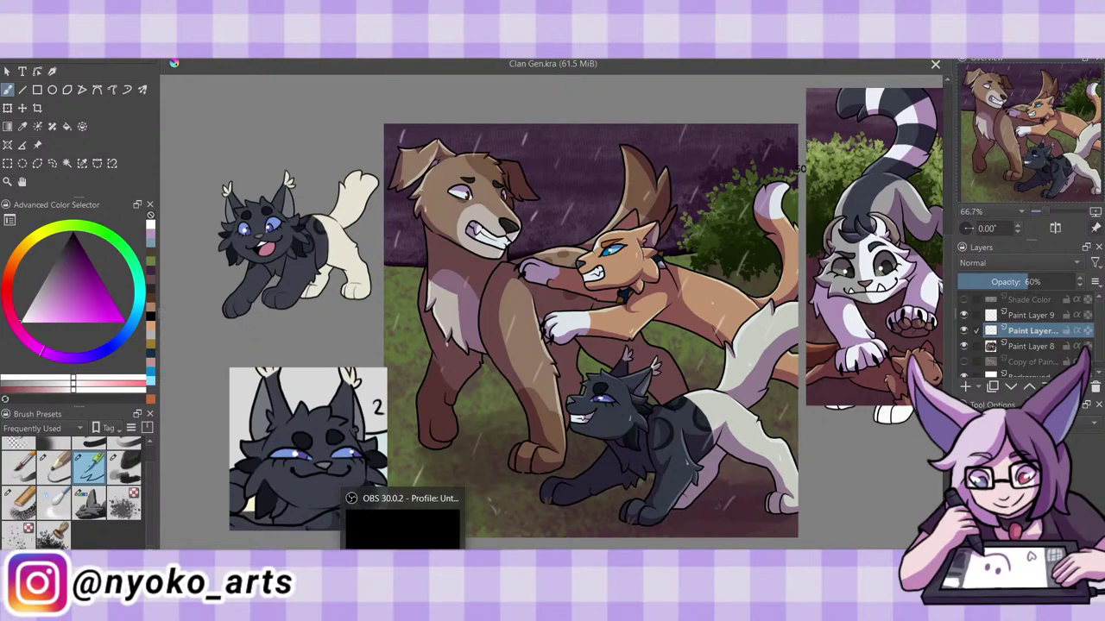